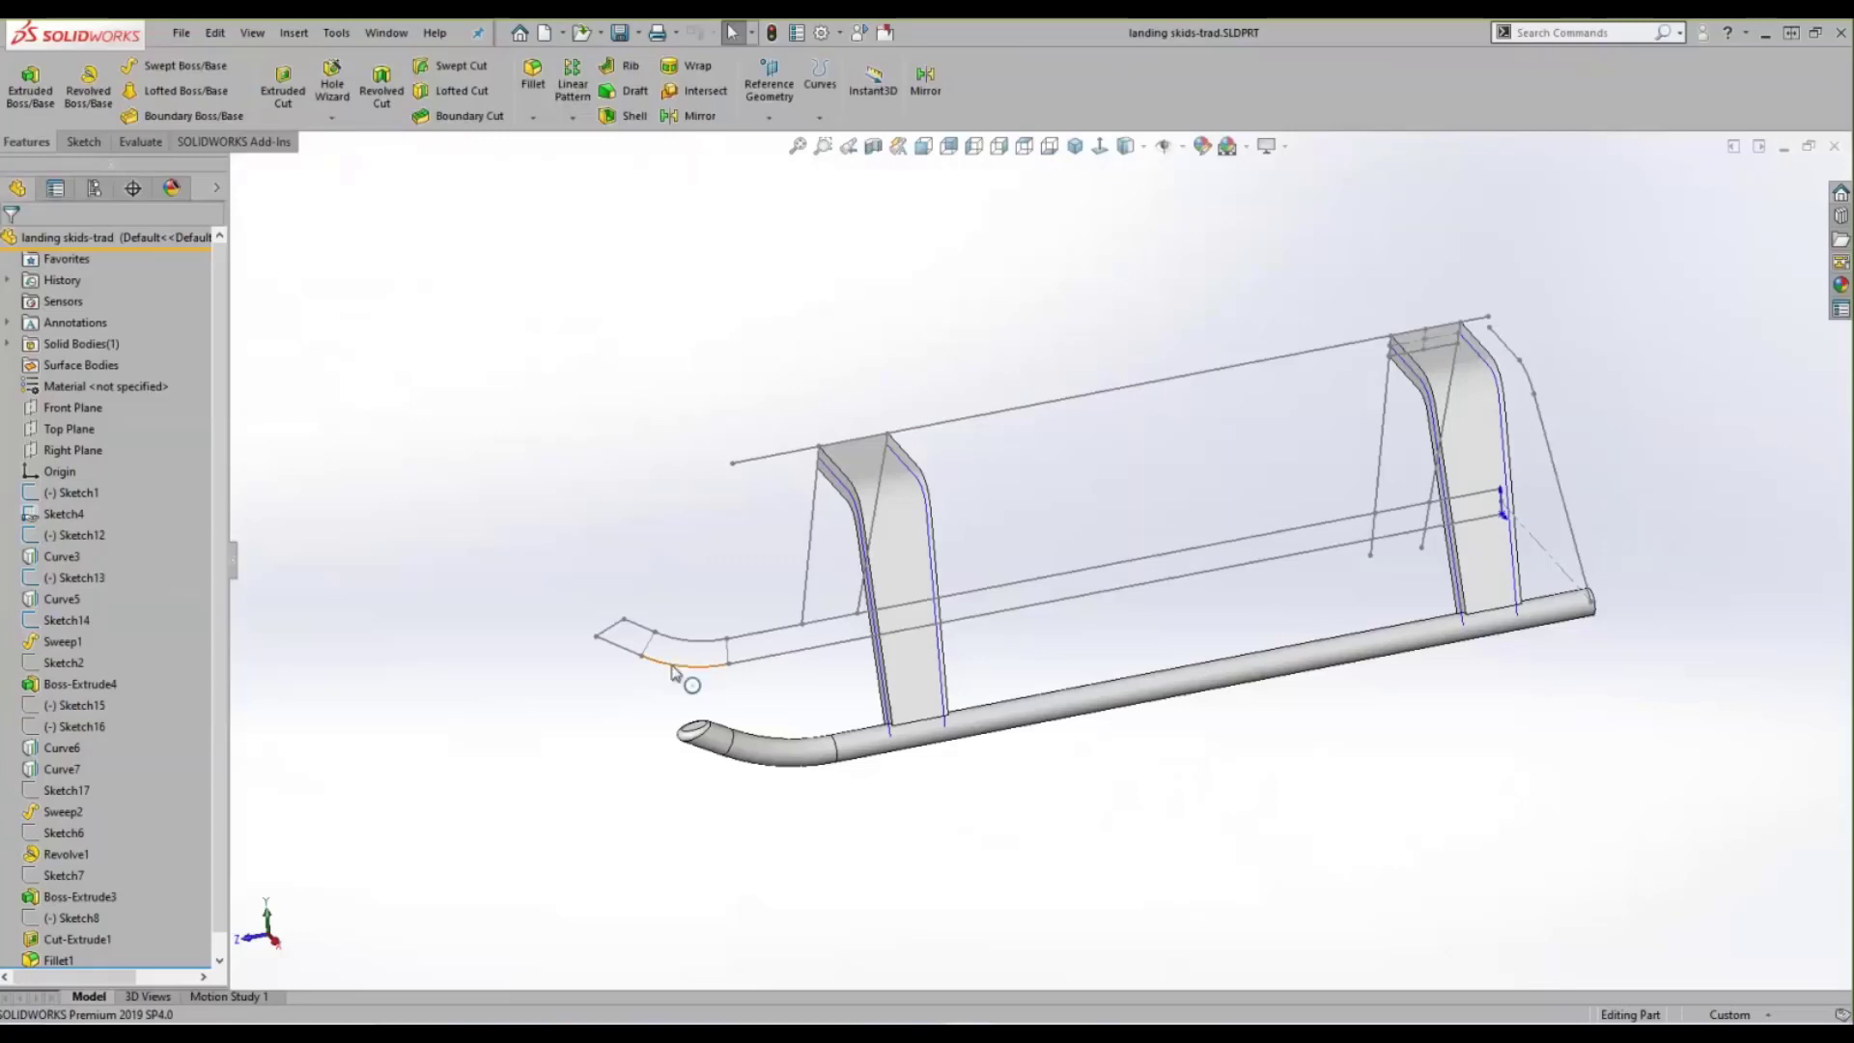
- Roll the landing skid model back to just before Sweep1
middle_click_drag(672, 668, 670, 640)
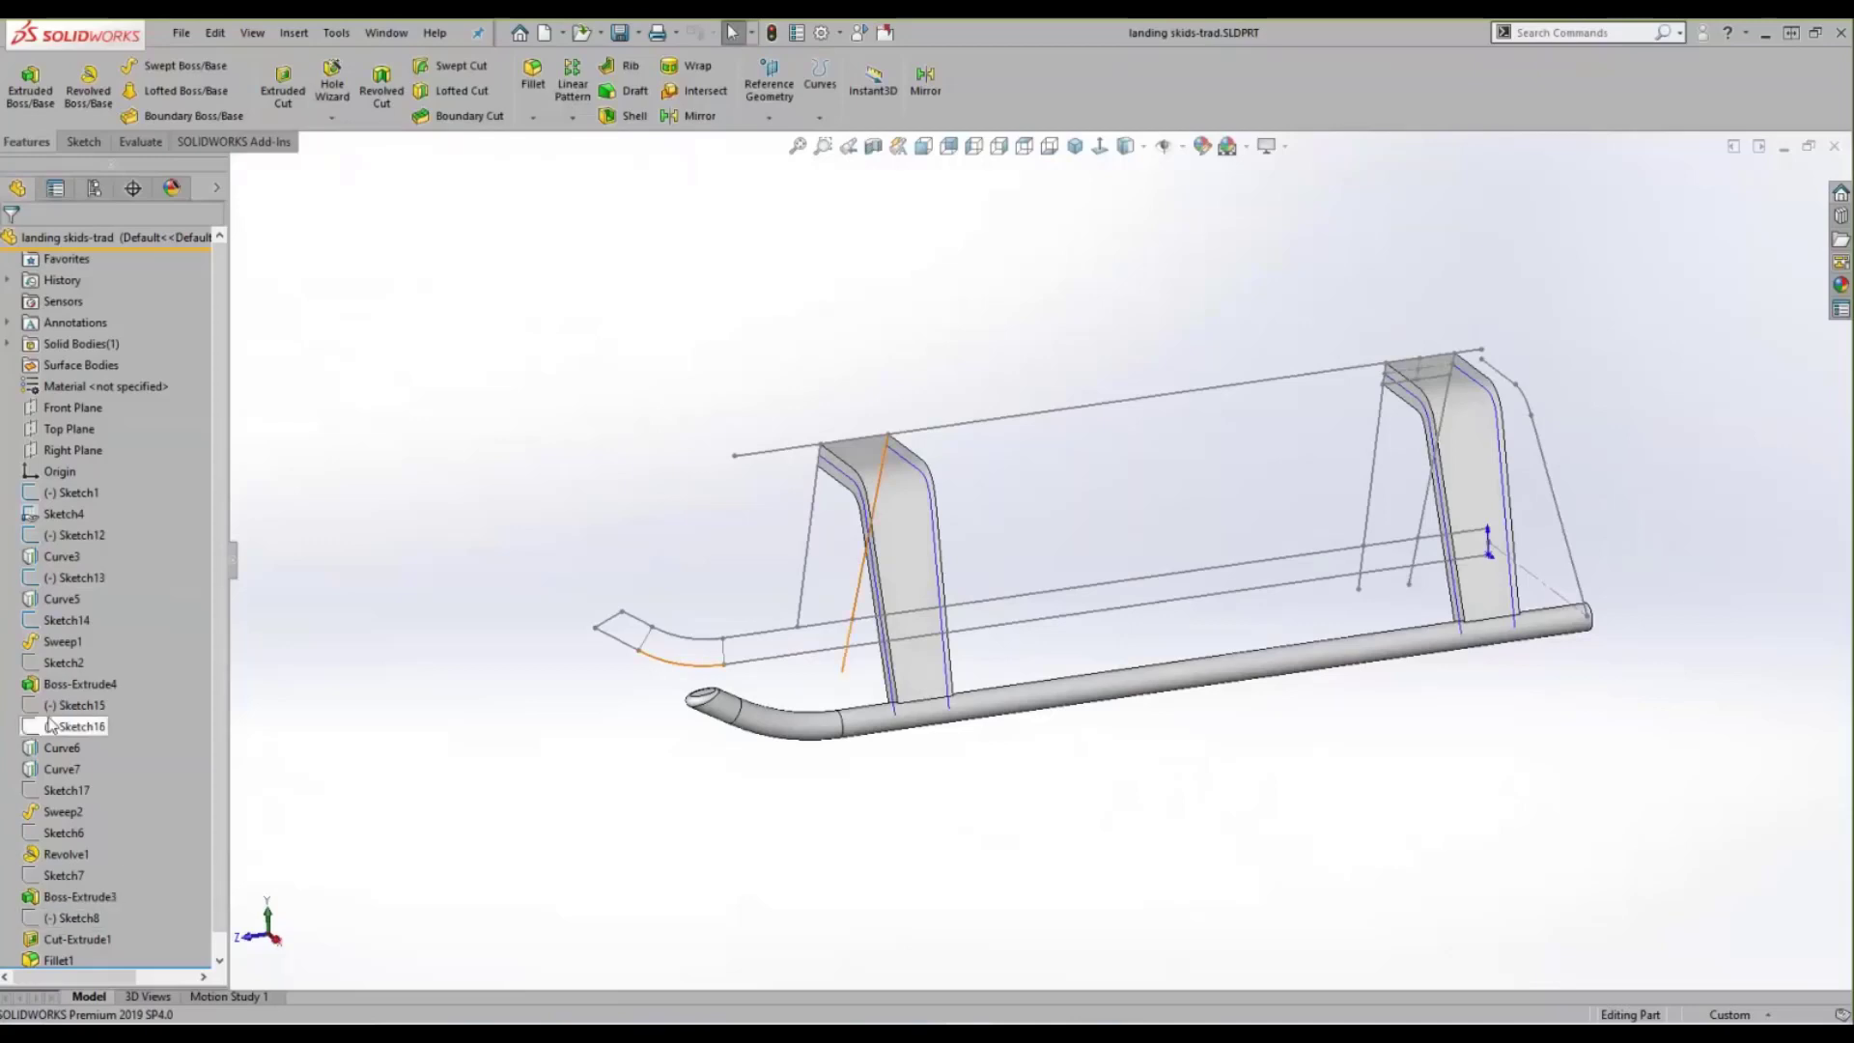
right_click(62, 641)
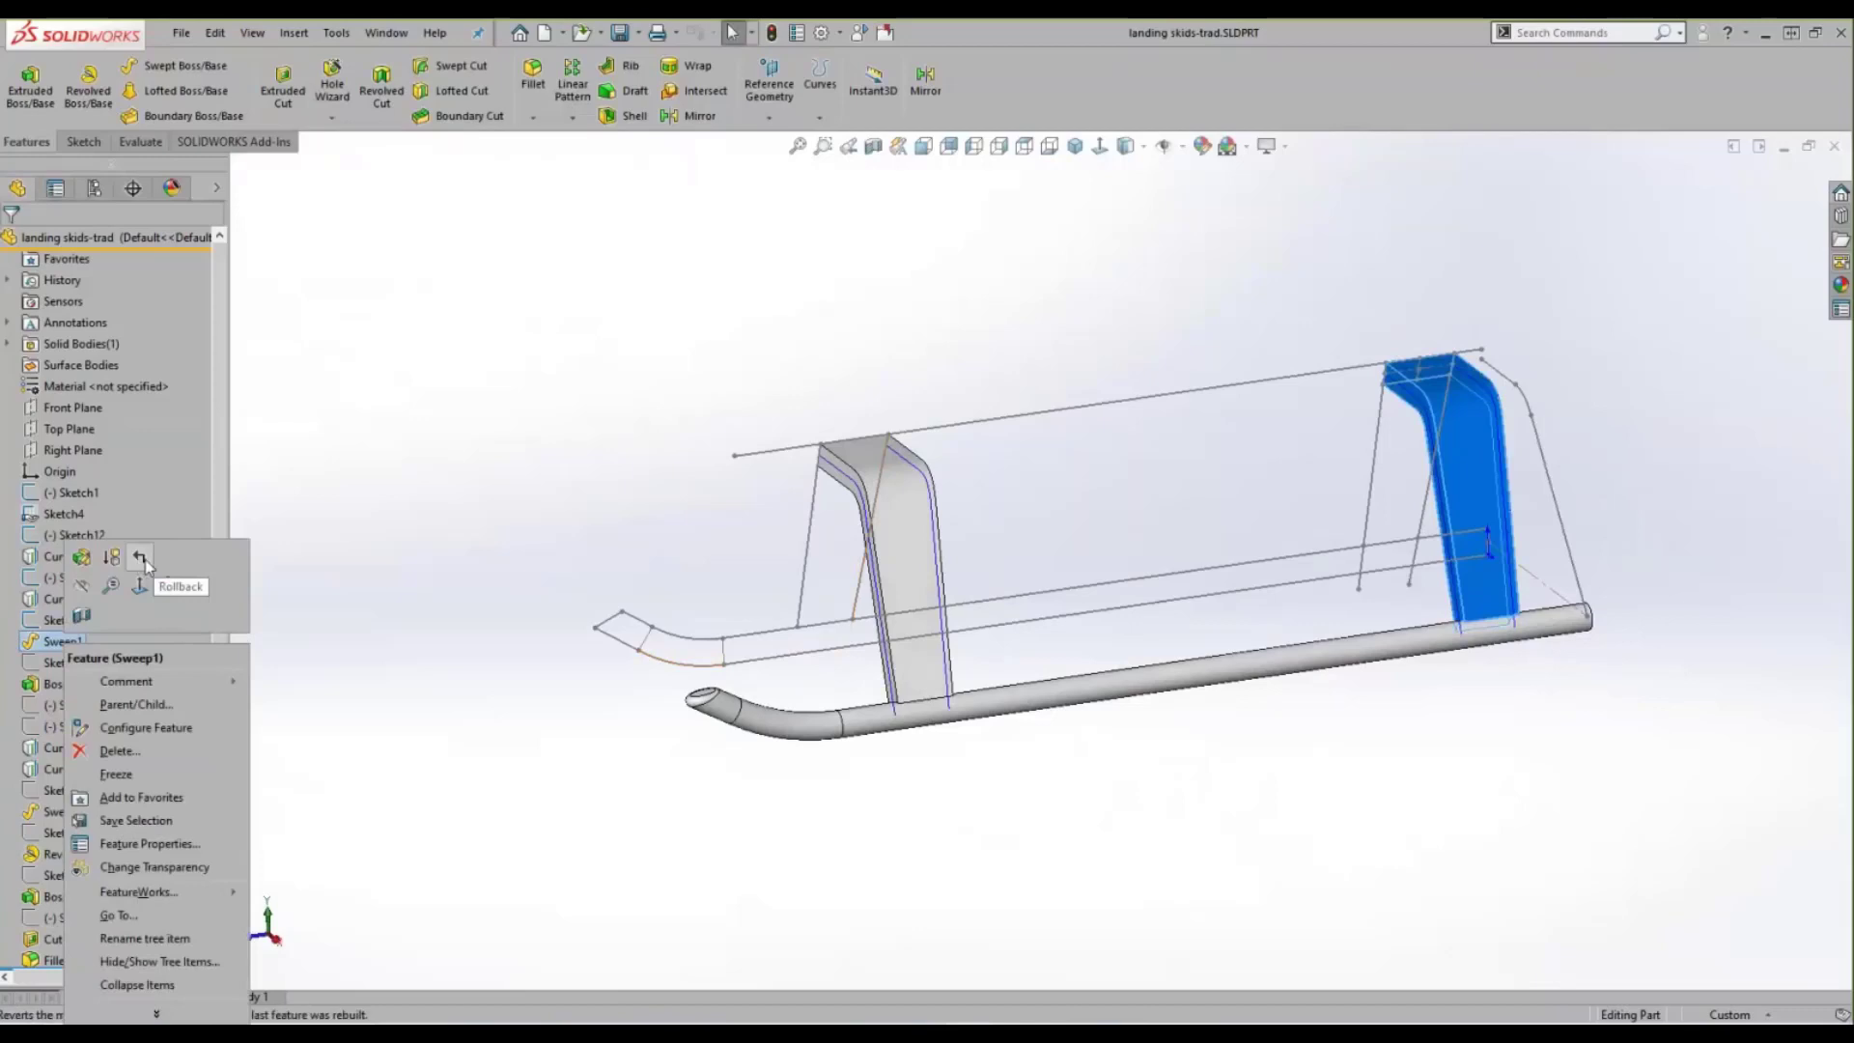
left_click(145, 559)
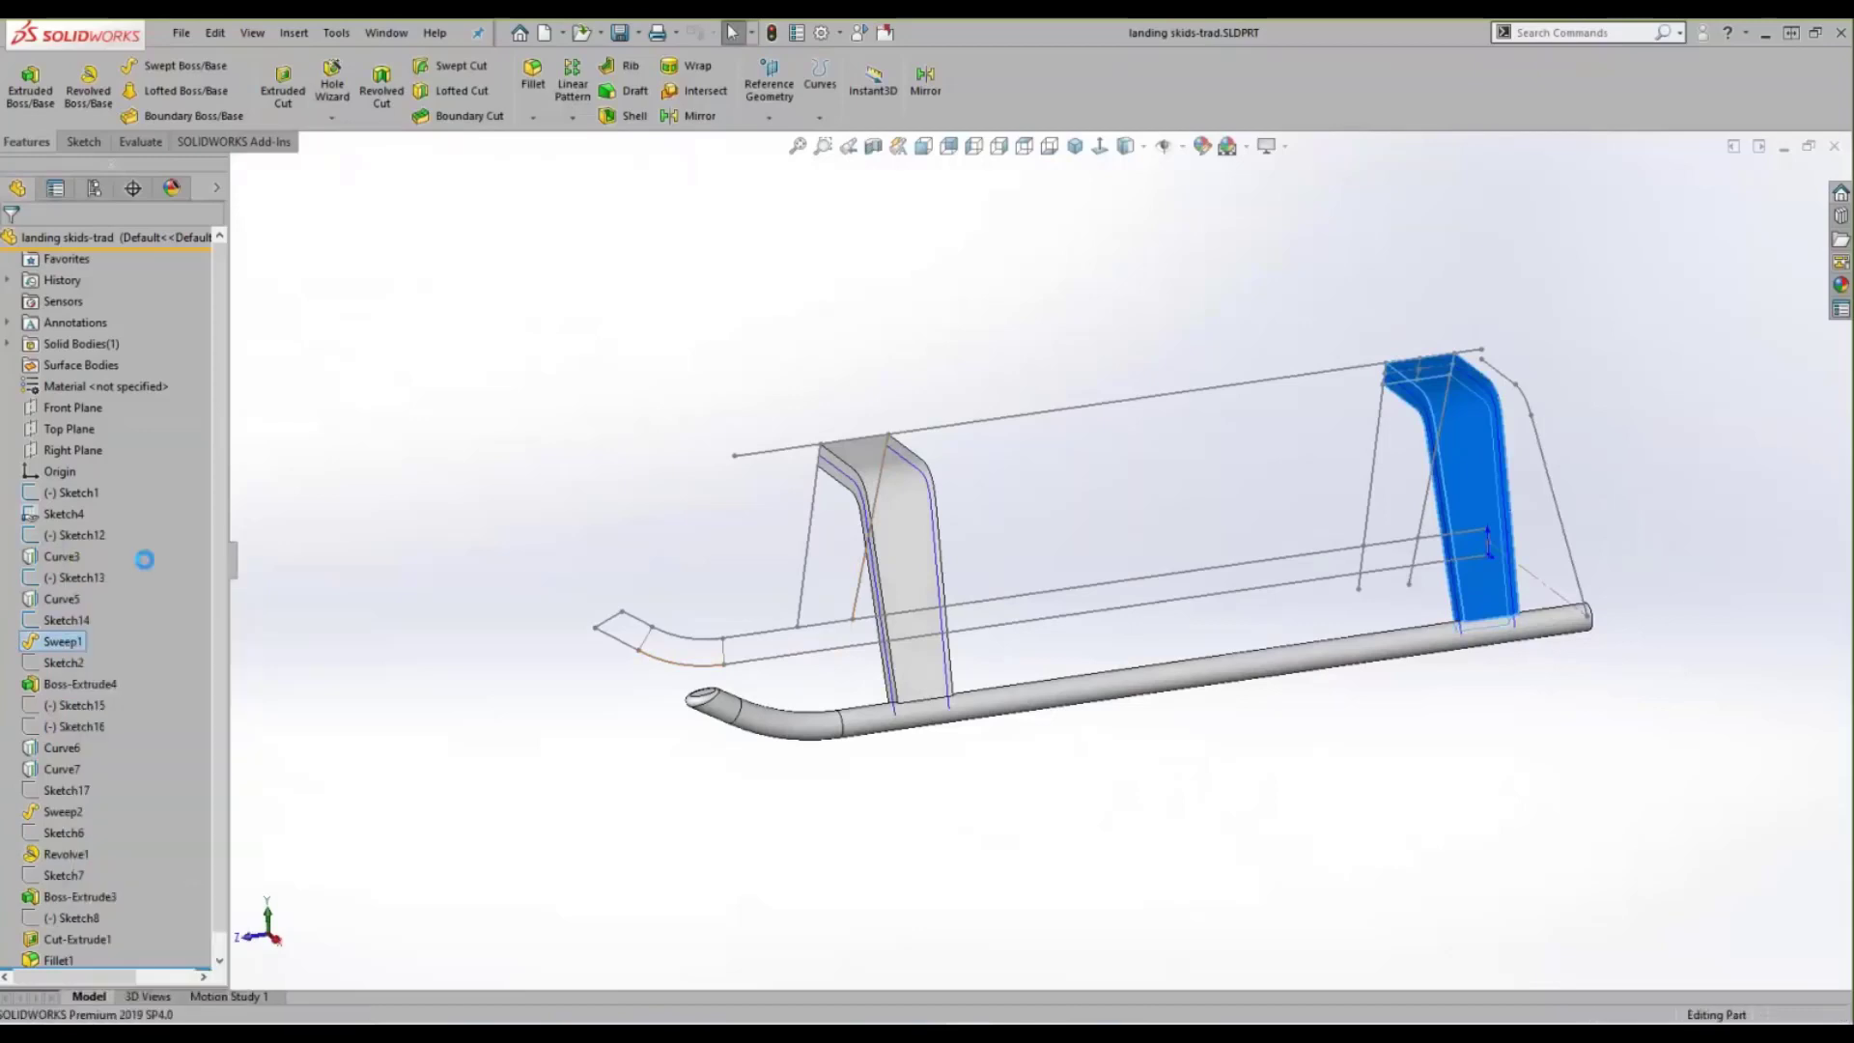
- Examine the Sketch1 side layout in the Right view and the Sketch4 leg profile normal to its plane
left_click(66, 490)
left_click(457, 506)
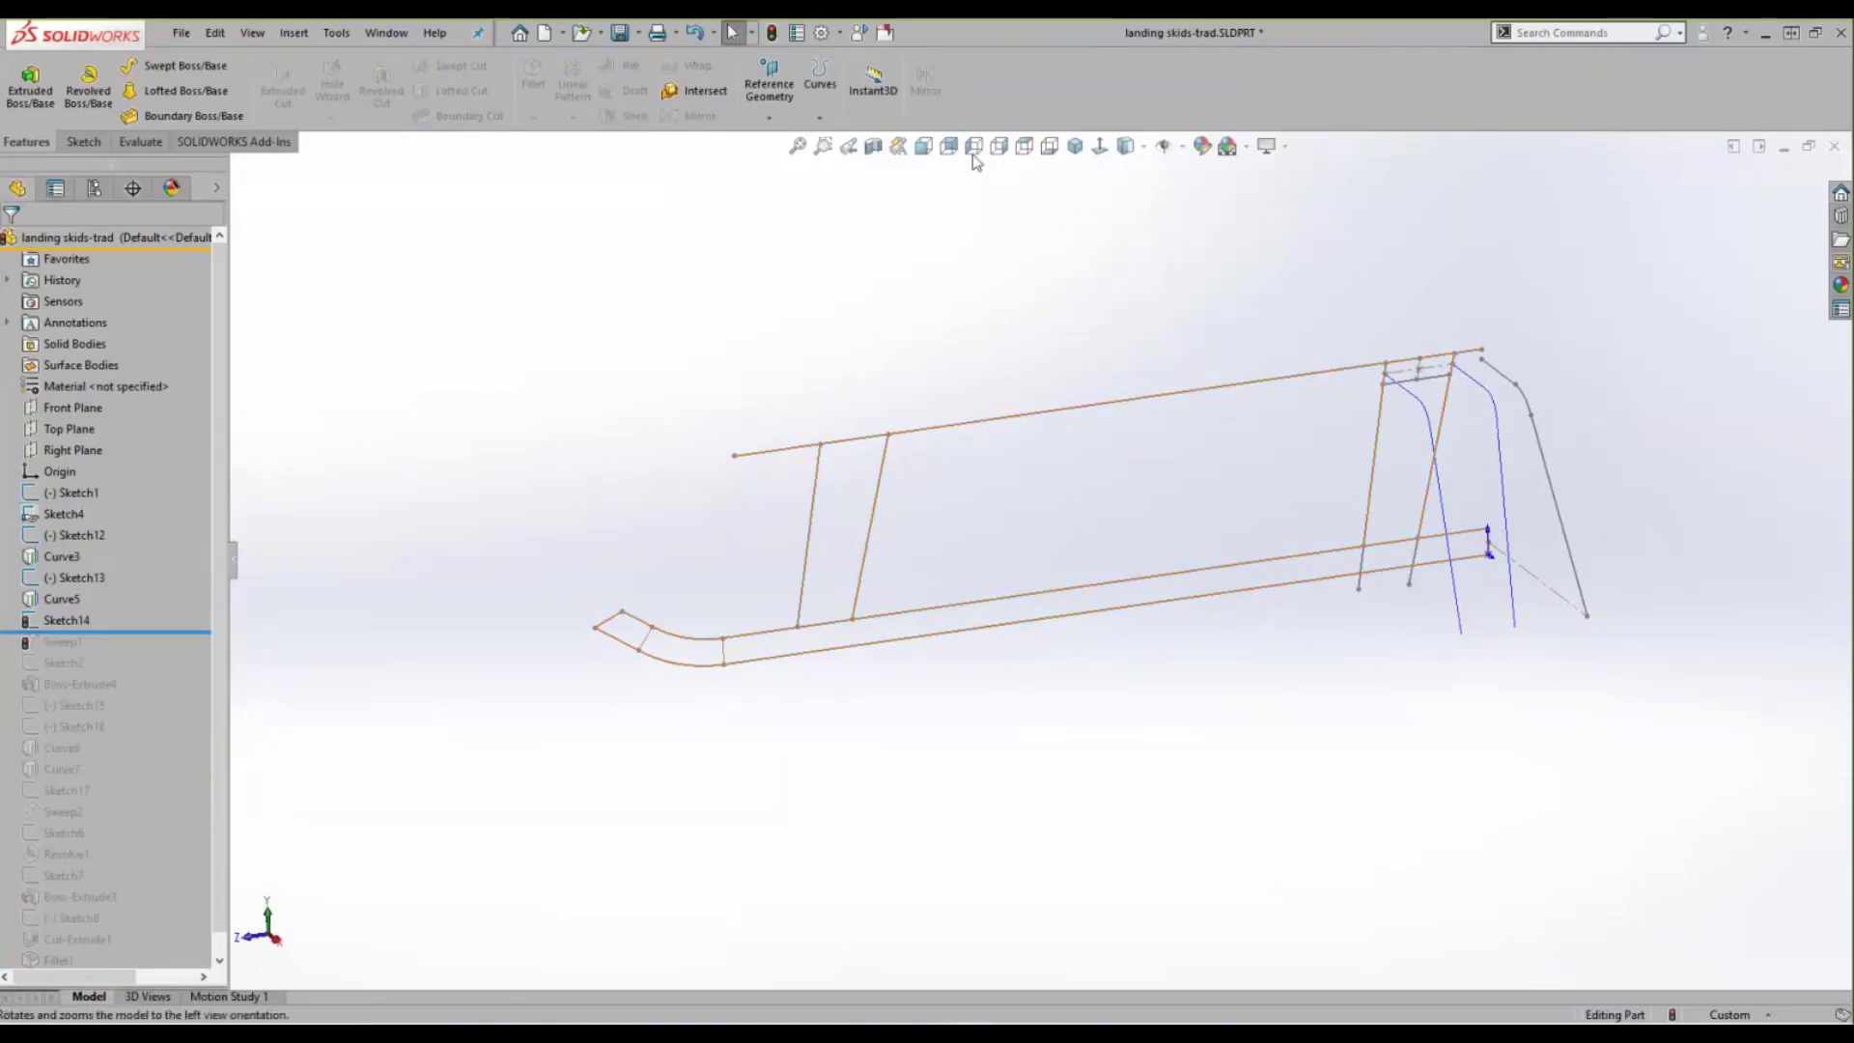
left_click(1000, 146)
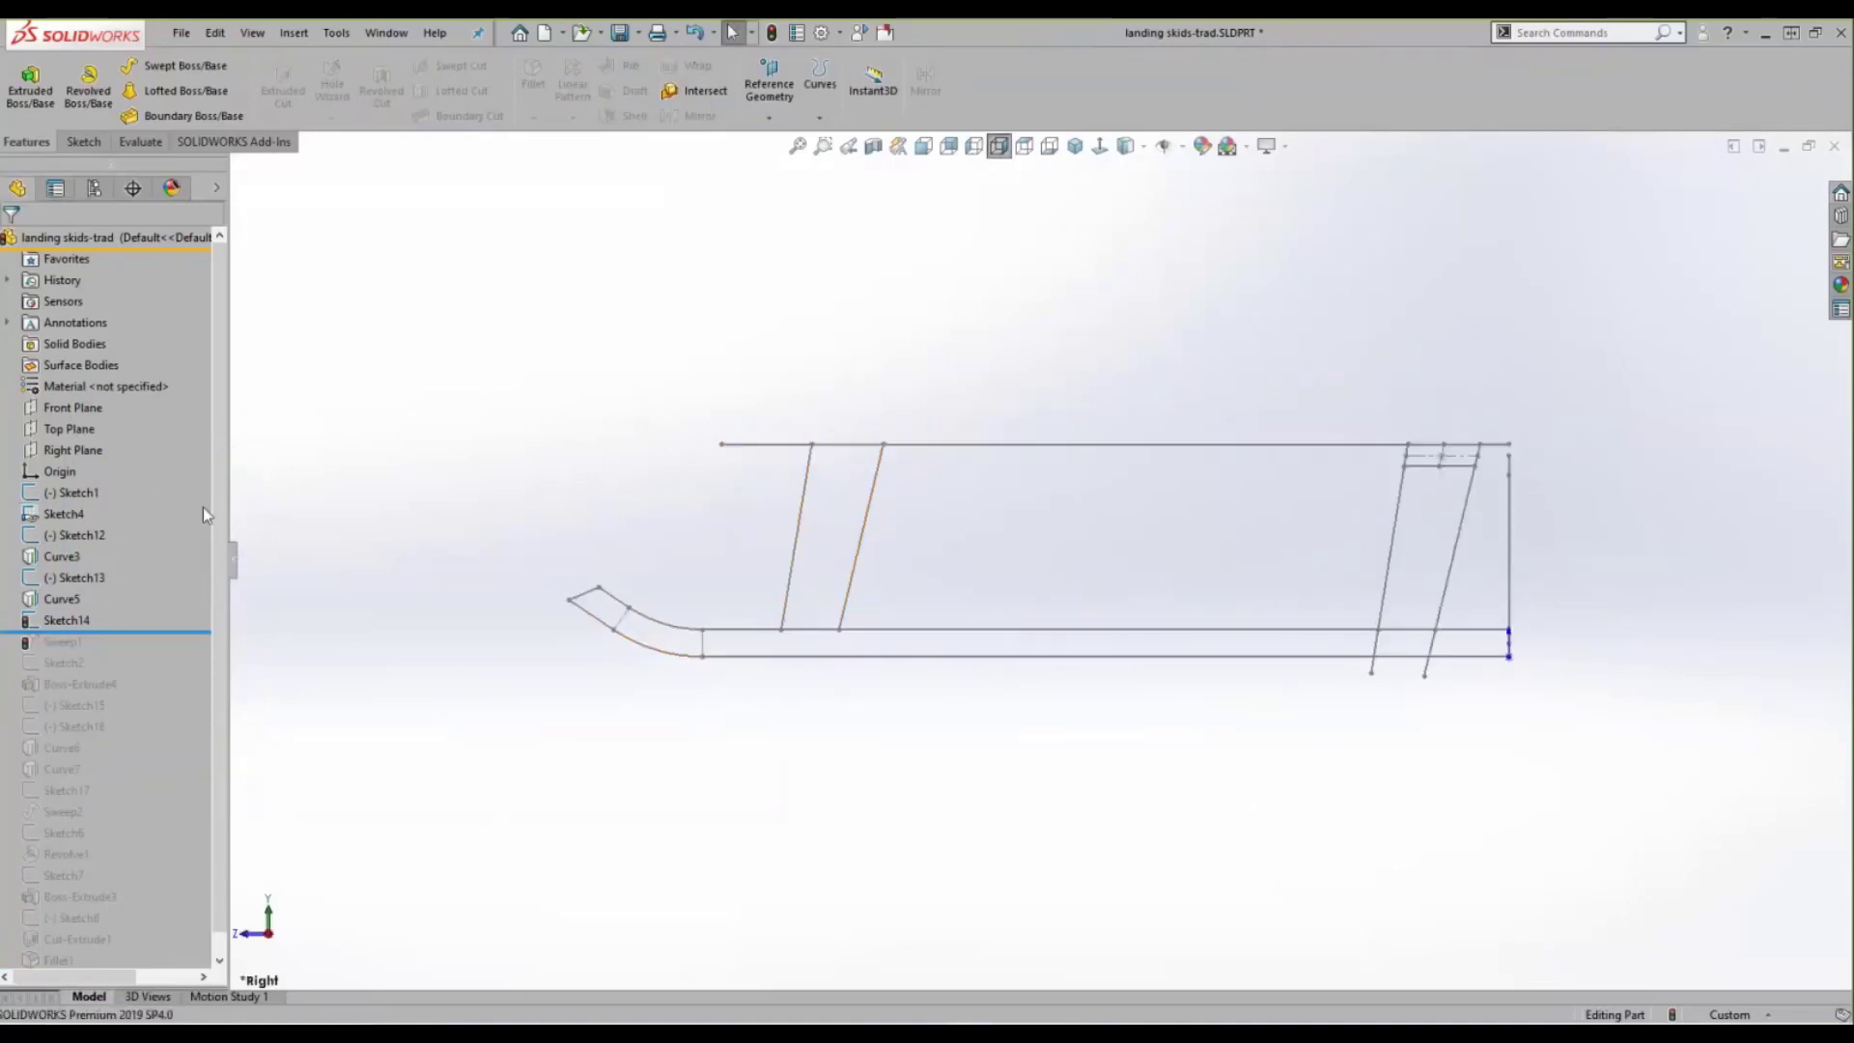
left_click(62, 518)
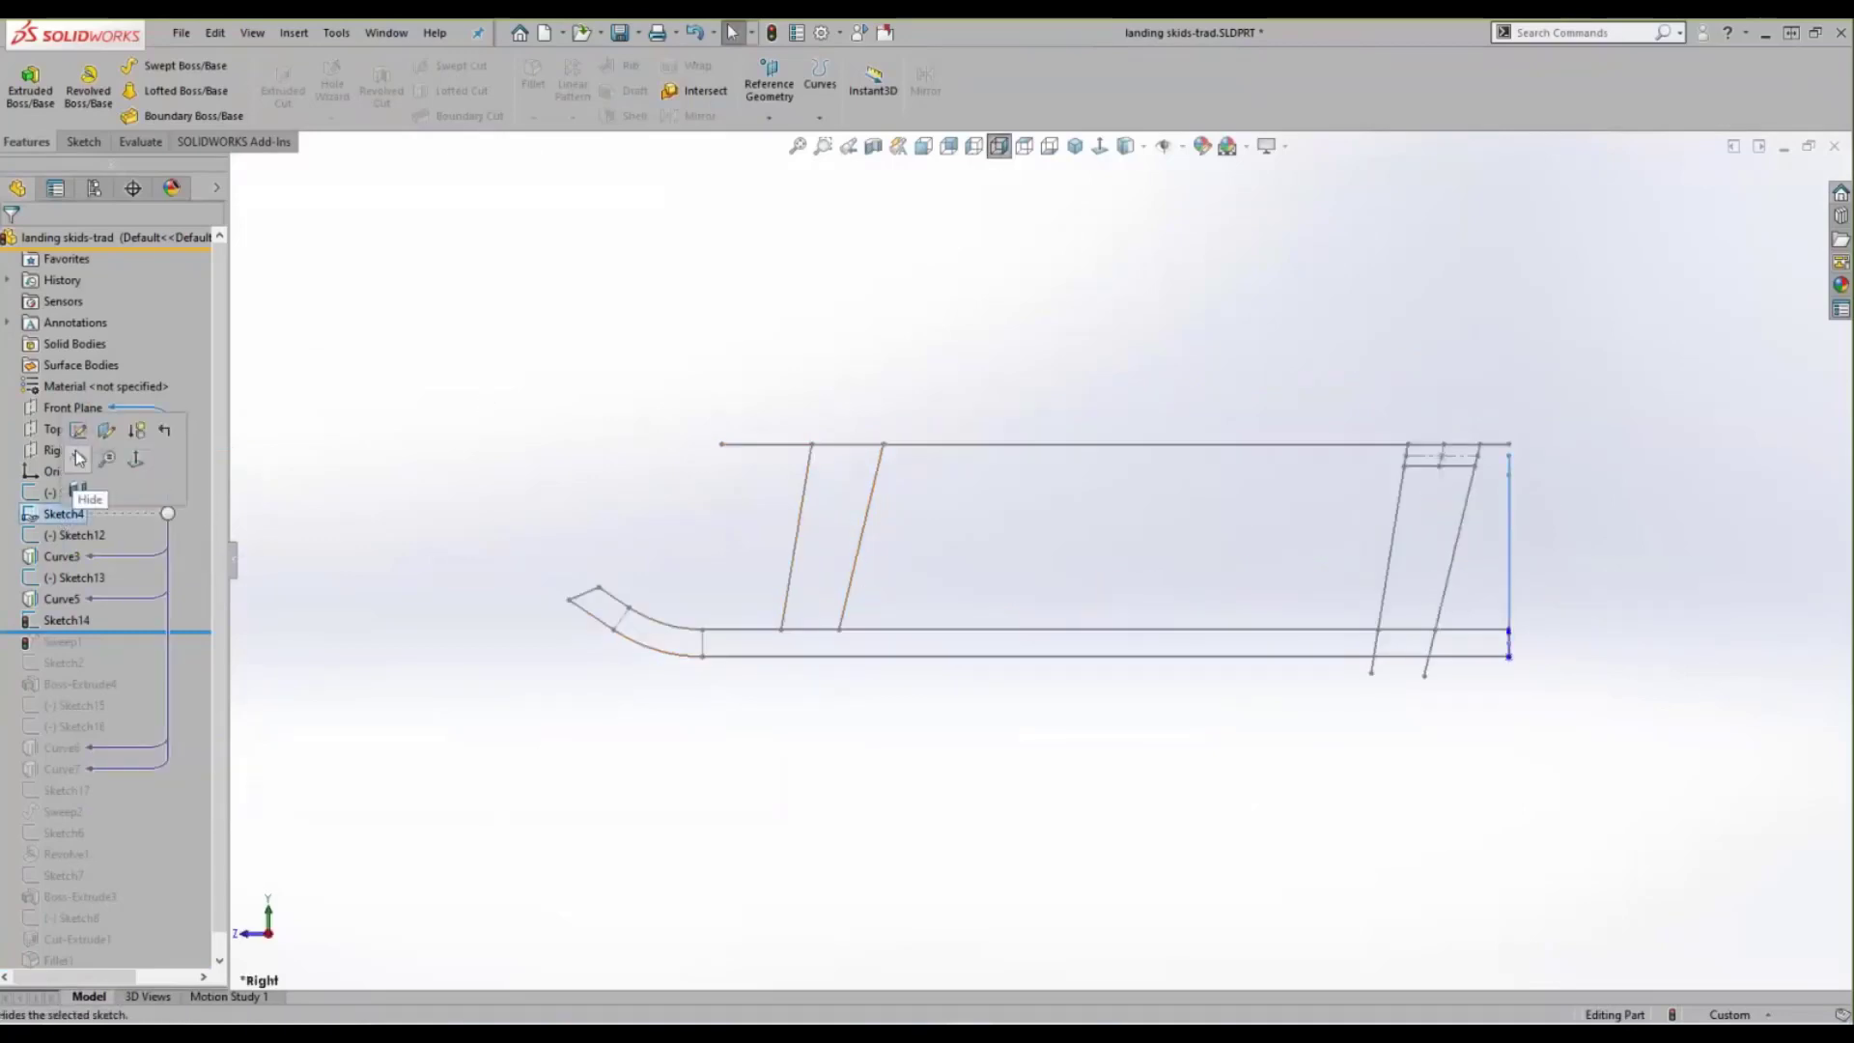
left_click(135, 462)
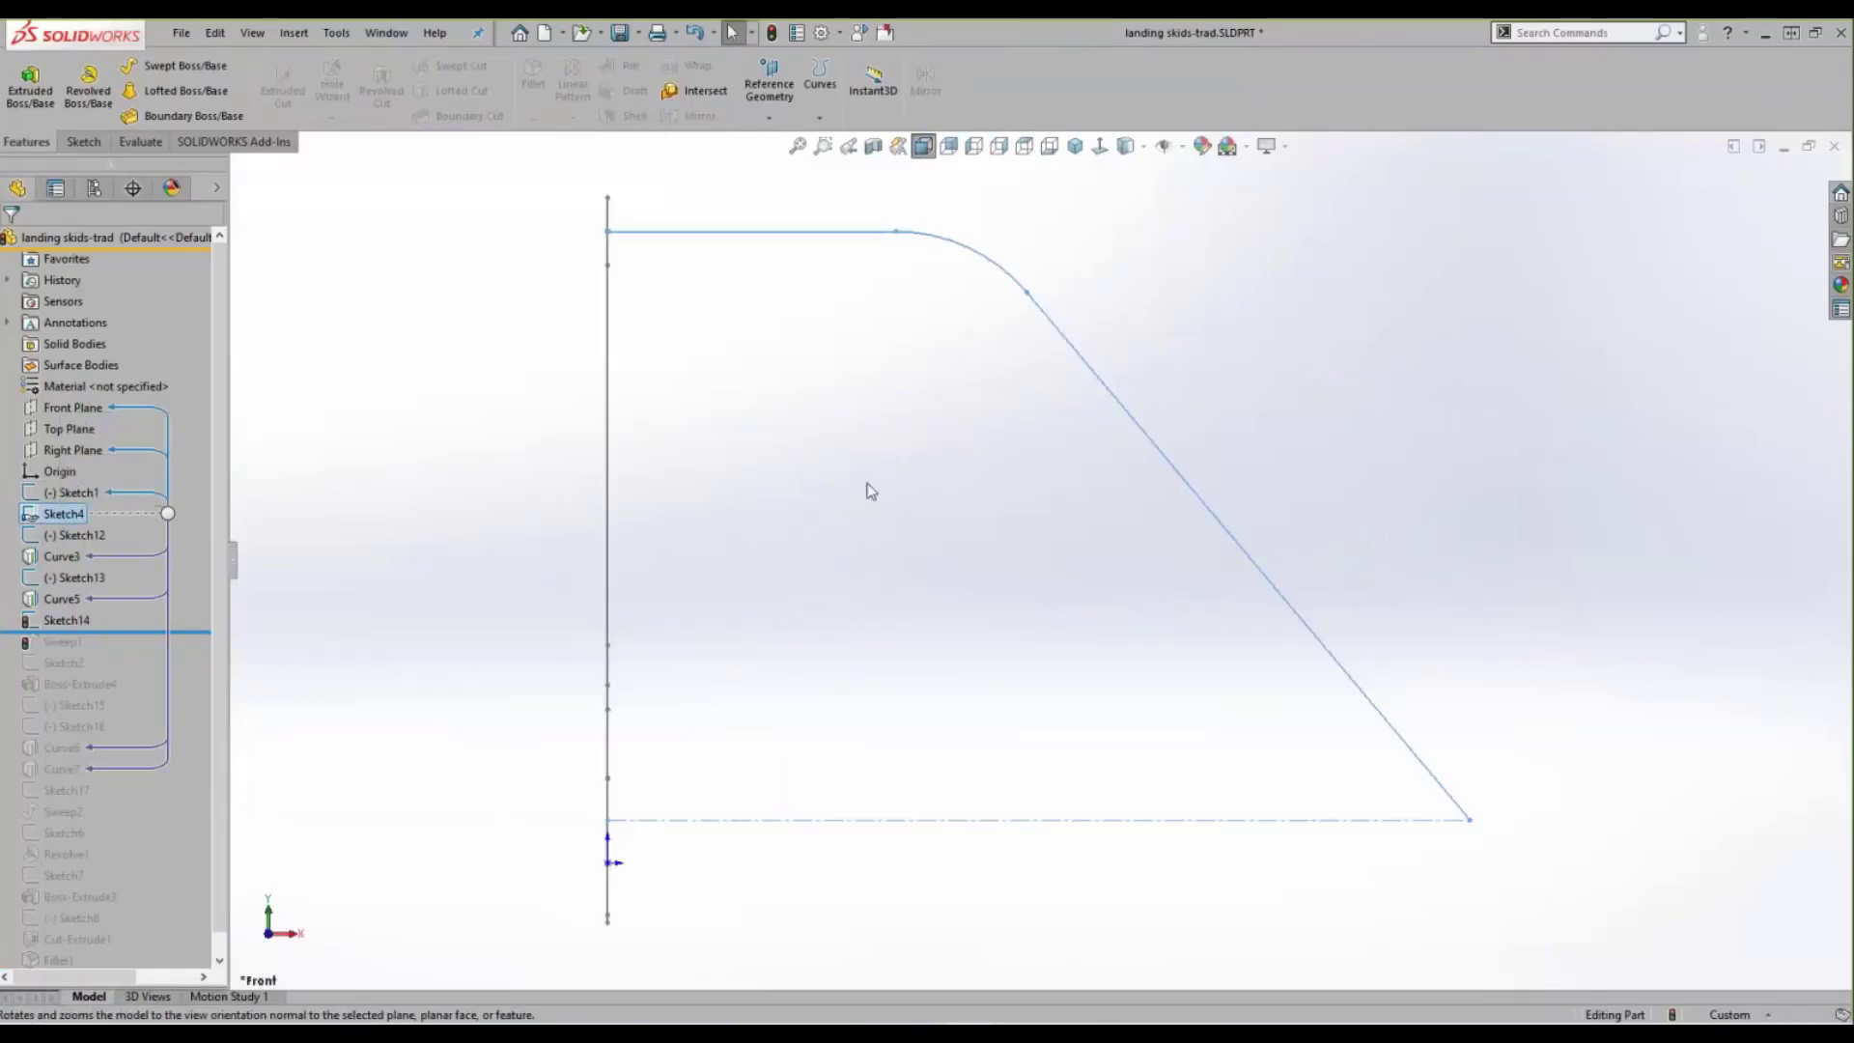
left_click(553, 493)
scroll(1062, 531, "up", 3)
middle_click_drag(1312, 458, 1207, 512)
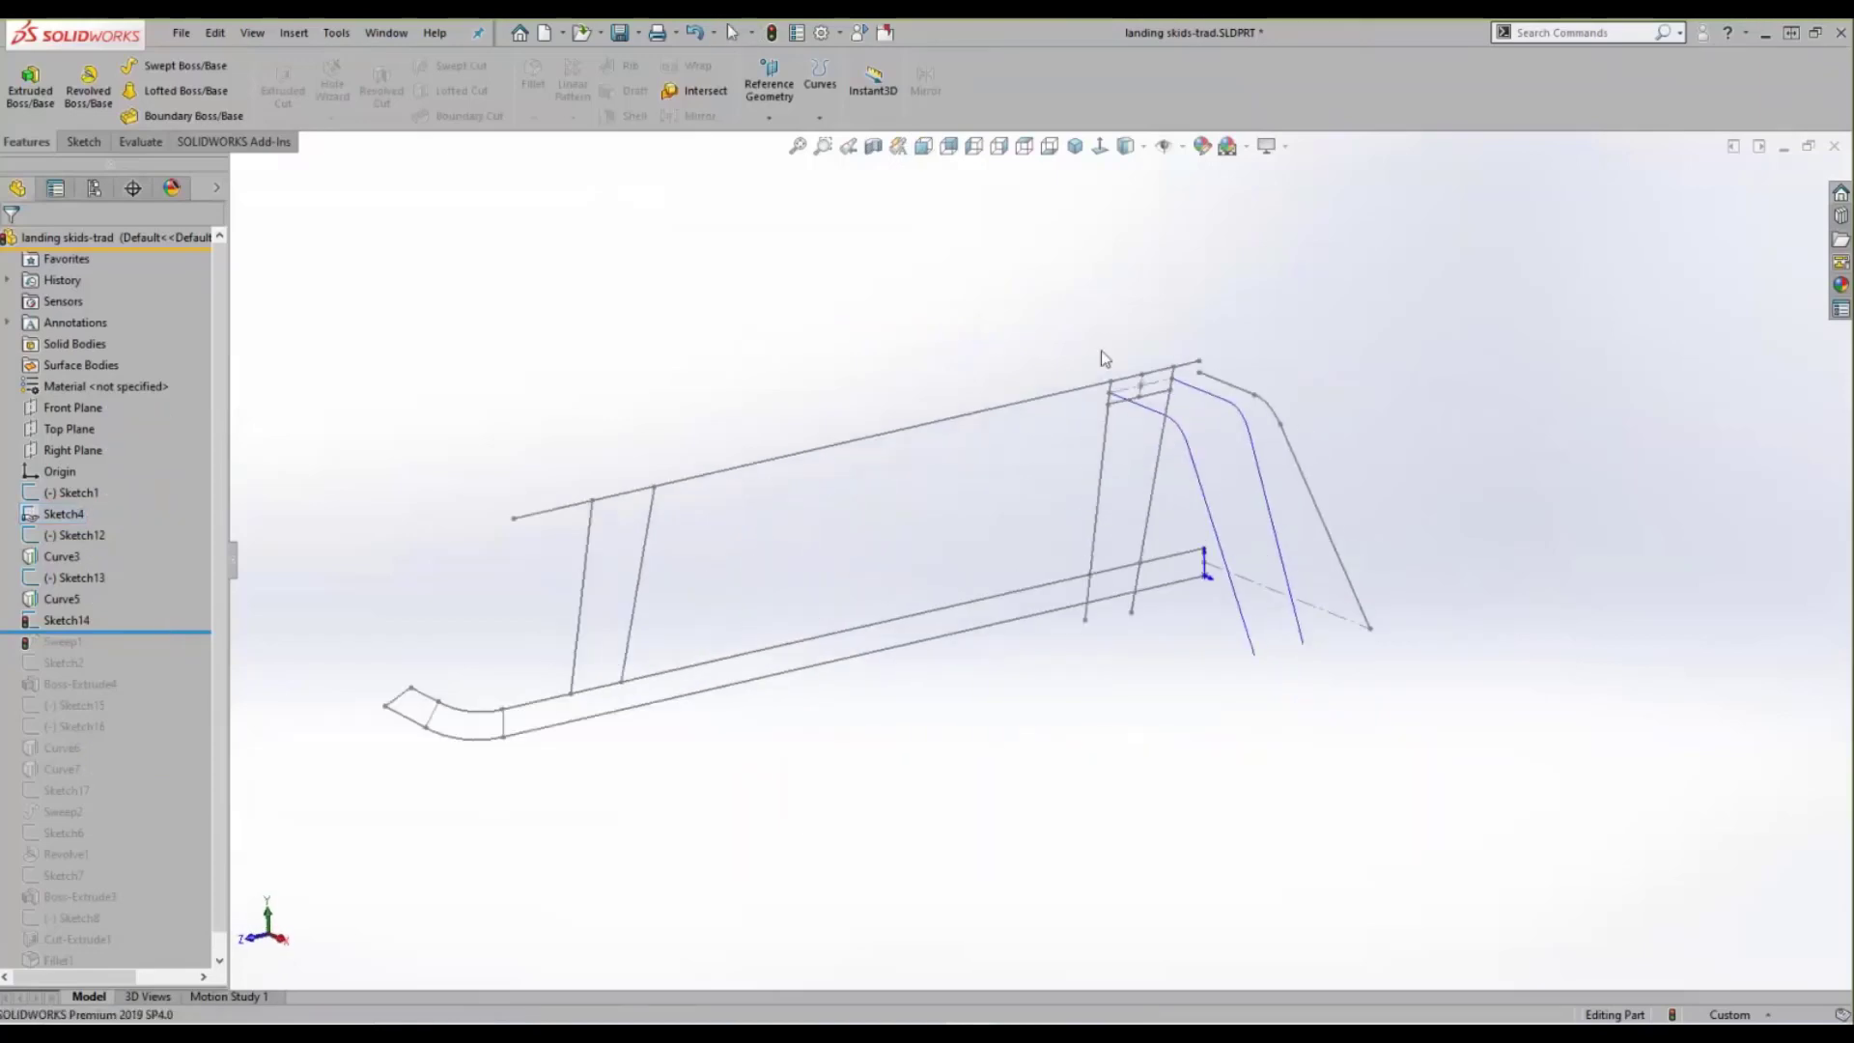
- Highlight Curve3, Sketch13 and Curve5 to inspect the projected curves that define the rear leg
left_click(60, 557)
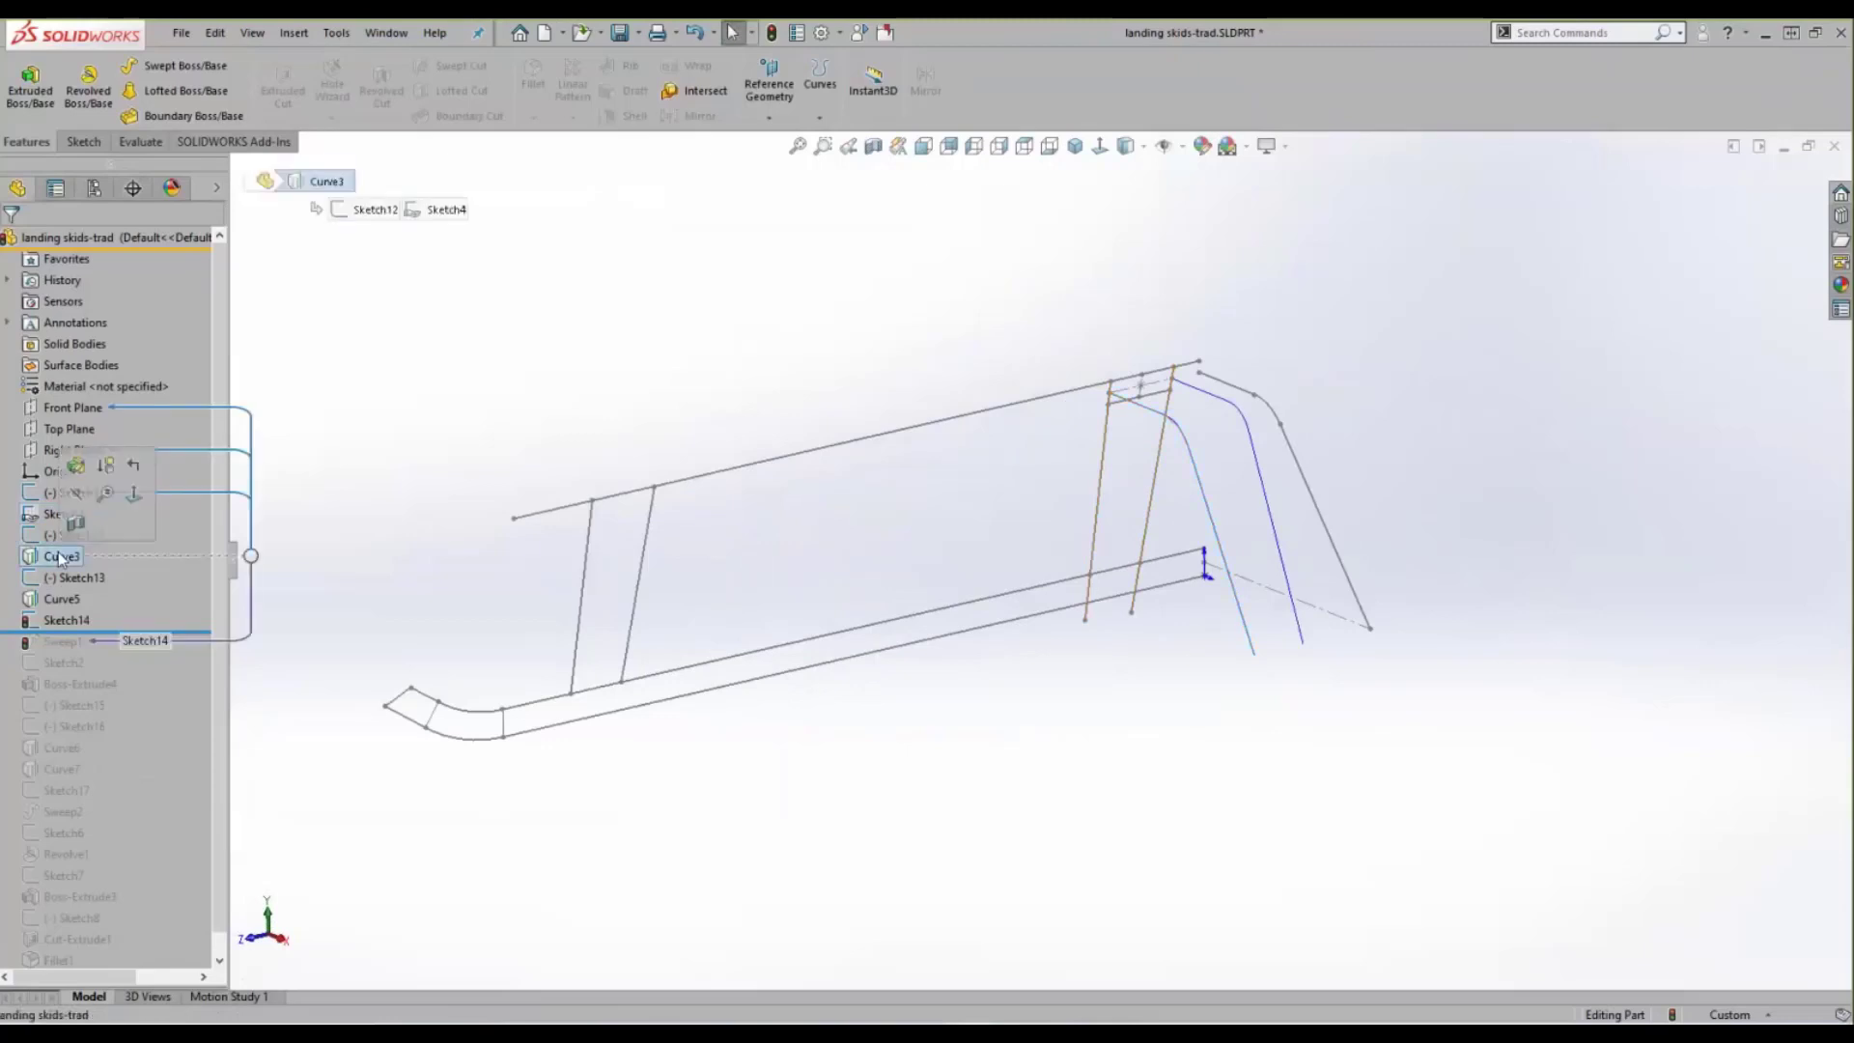
left_click(66, 576)
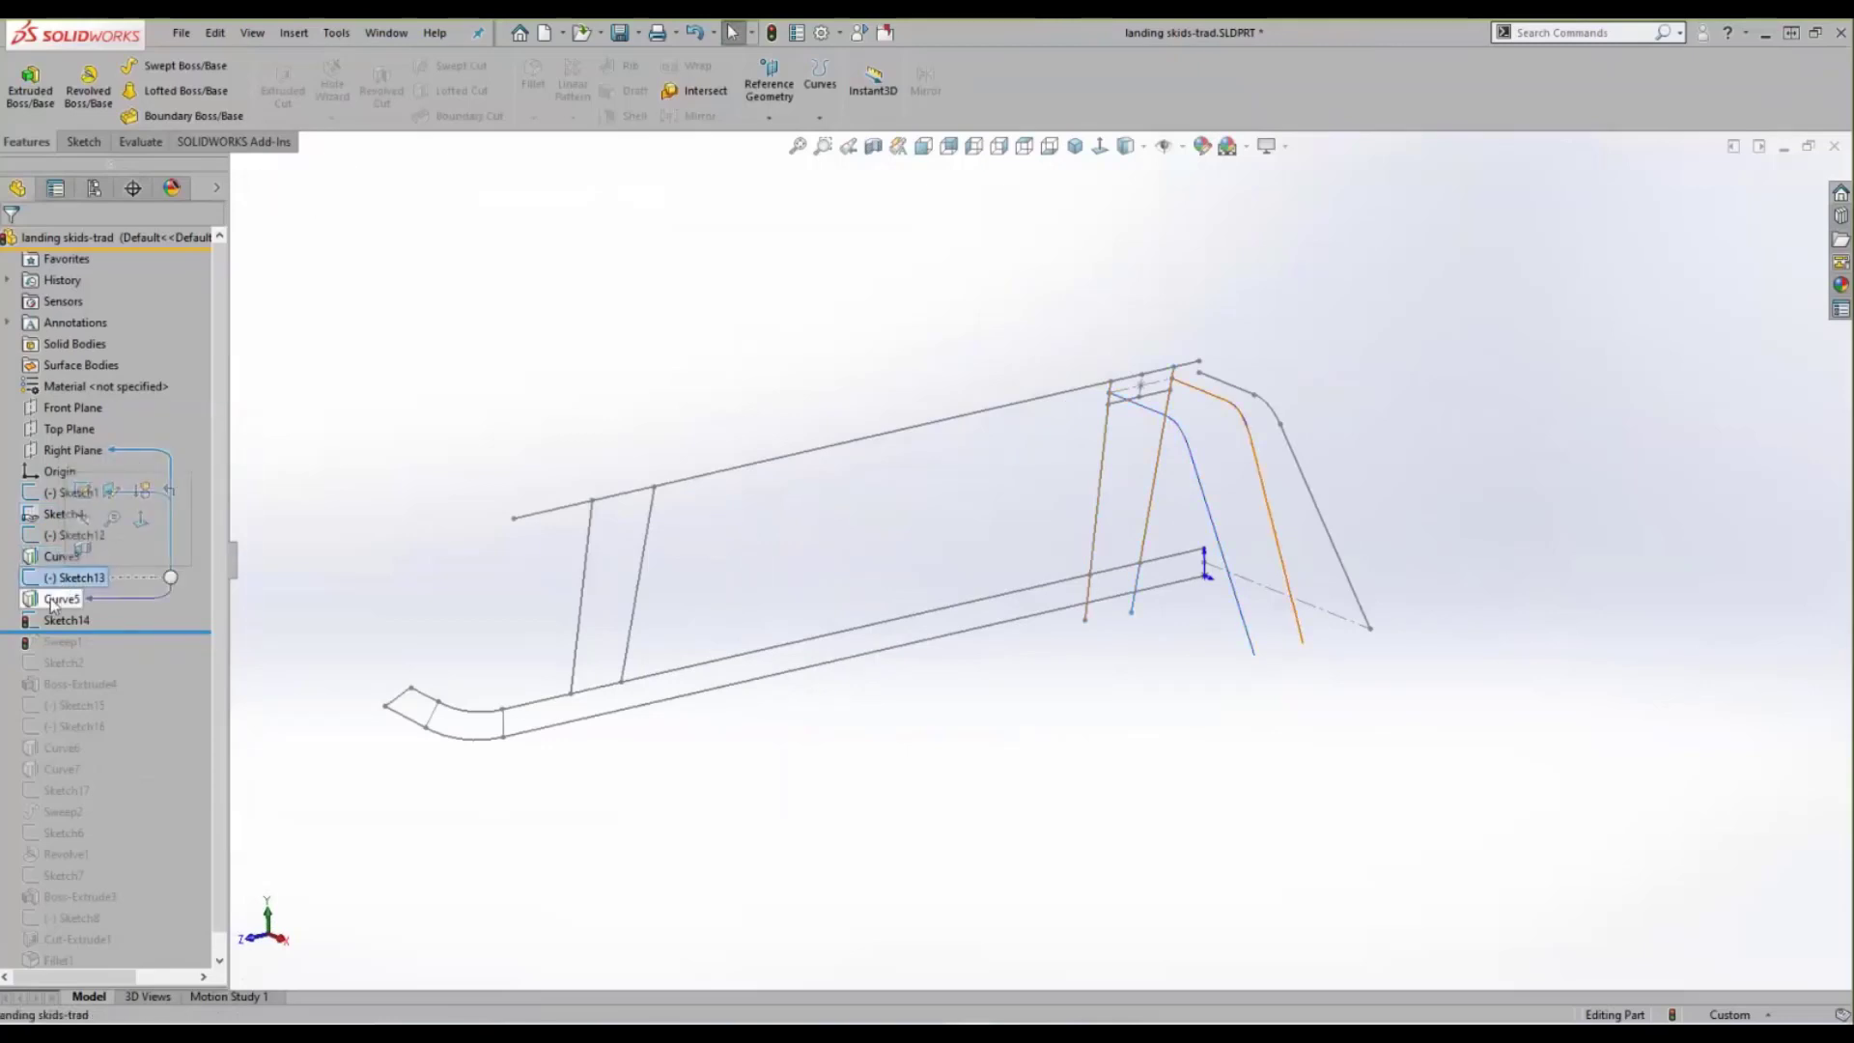
left_click(50, 599)
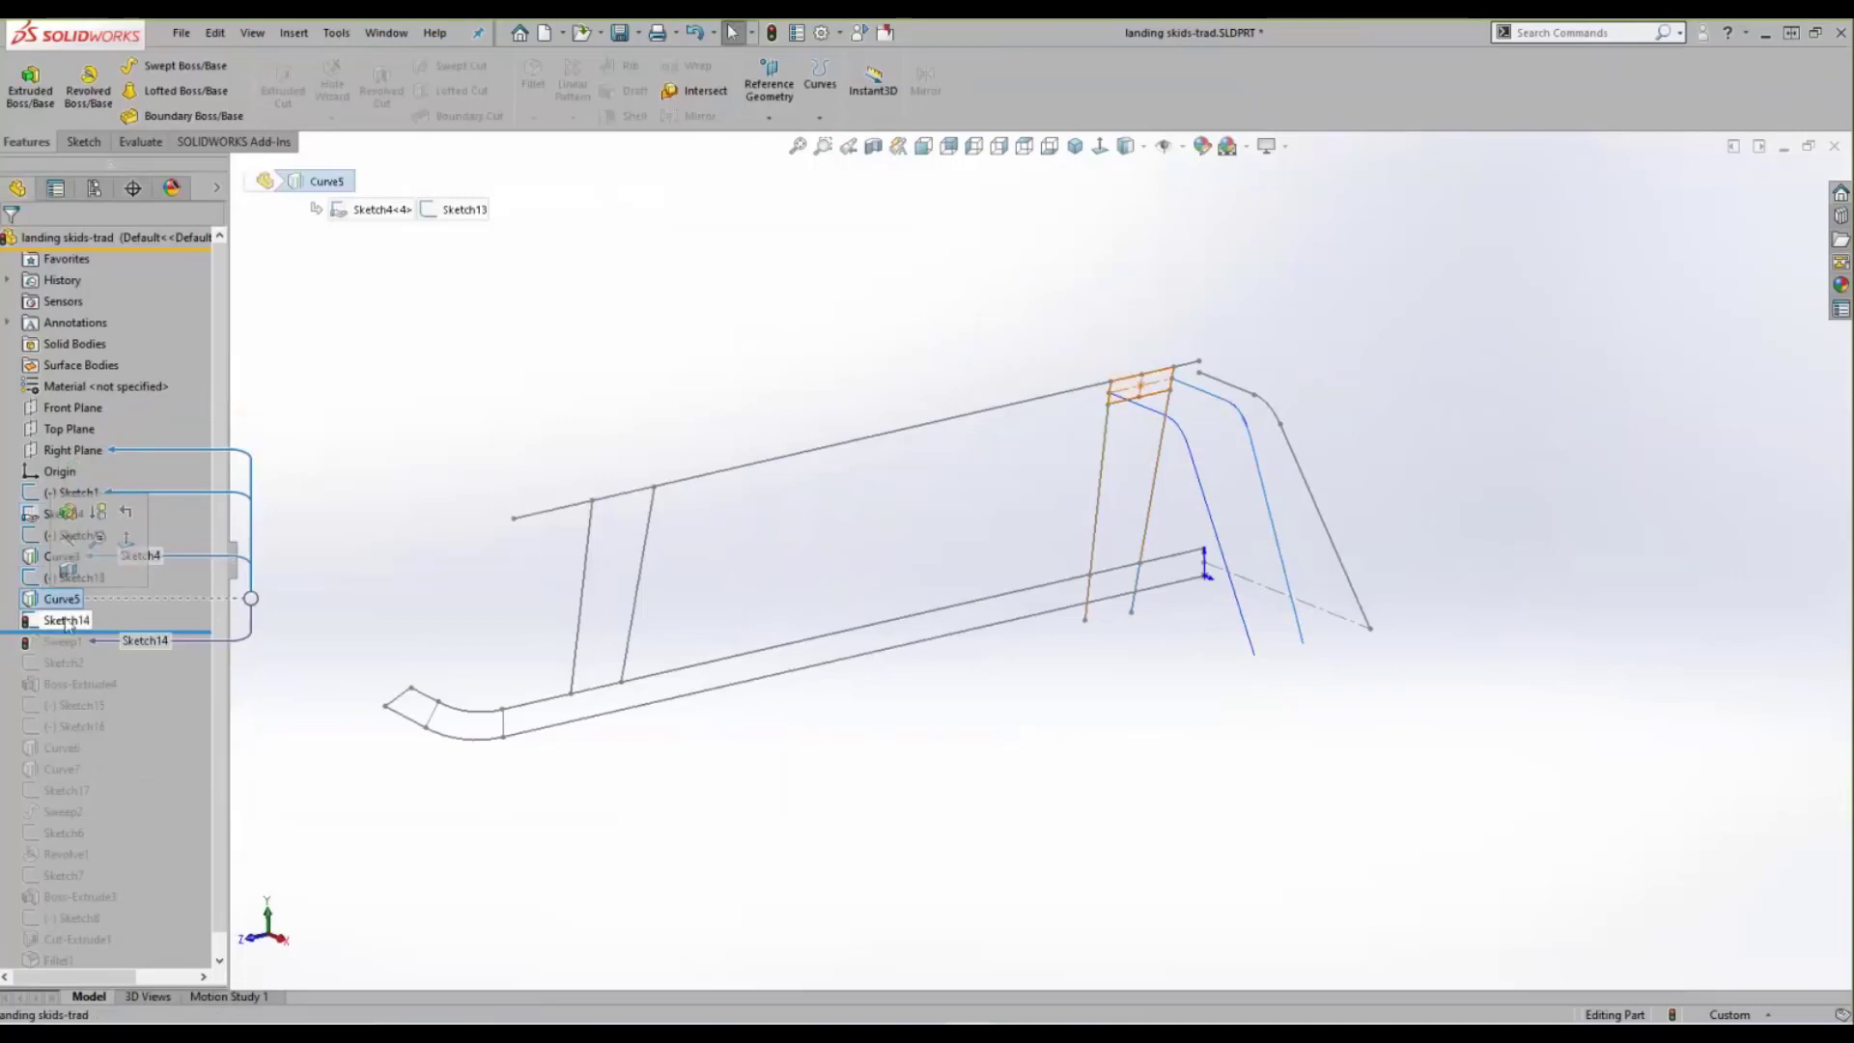
- Open Sketch14 to examine the rear leg's dimensioned sweep profile up close, and exit the sketch
left_click(66, 623)
left_click(80, 534)
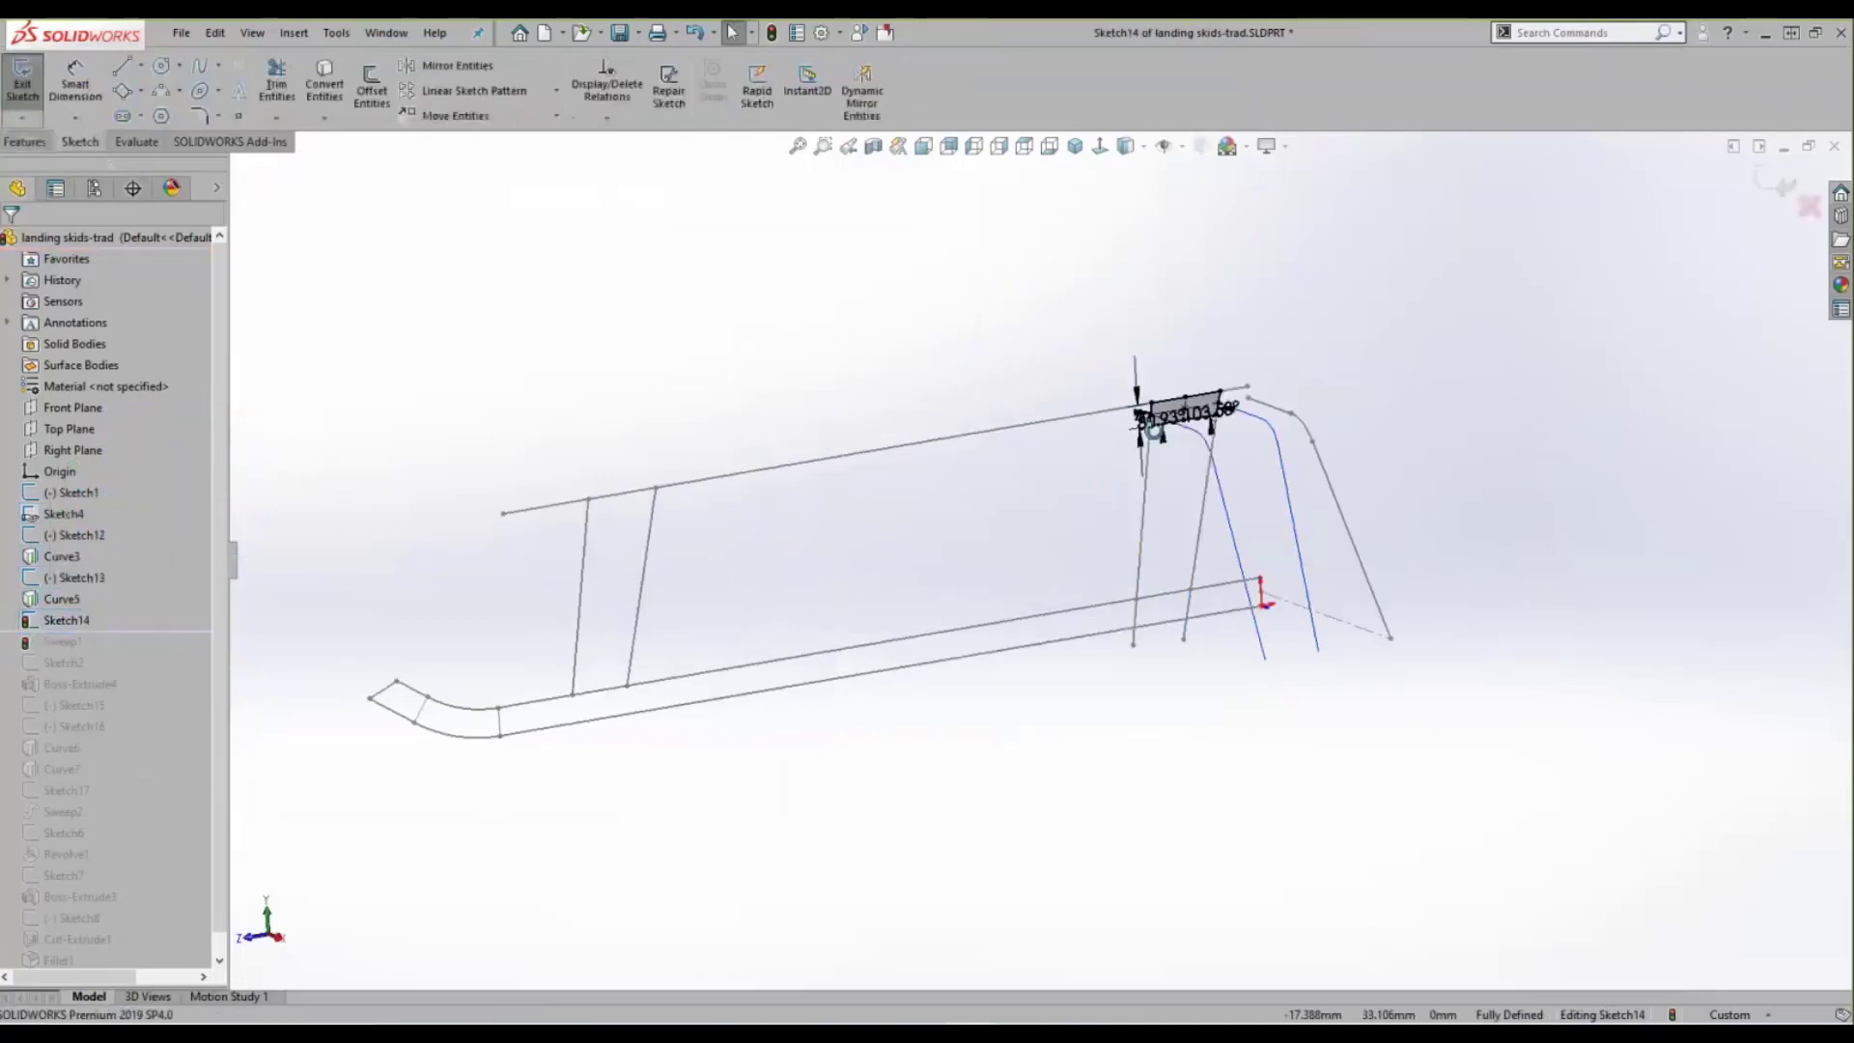
scroll(1230, 430, "down", 6)
scroll(1090, 487, "up", 1)
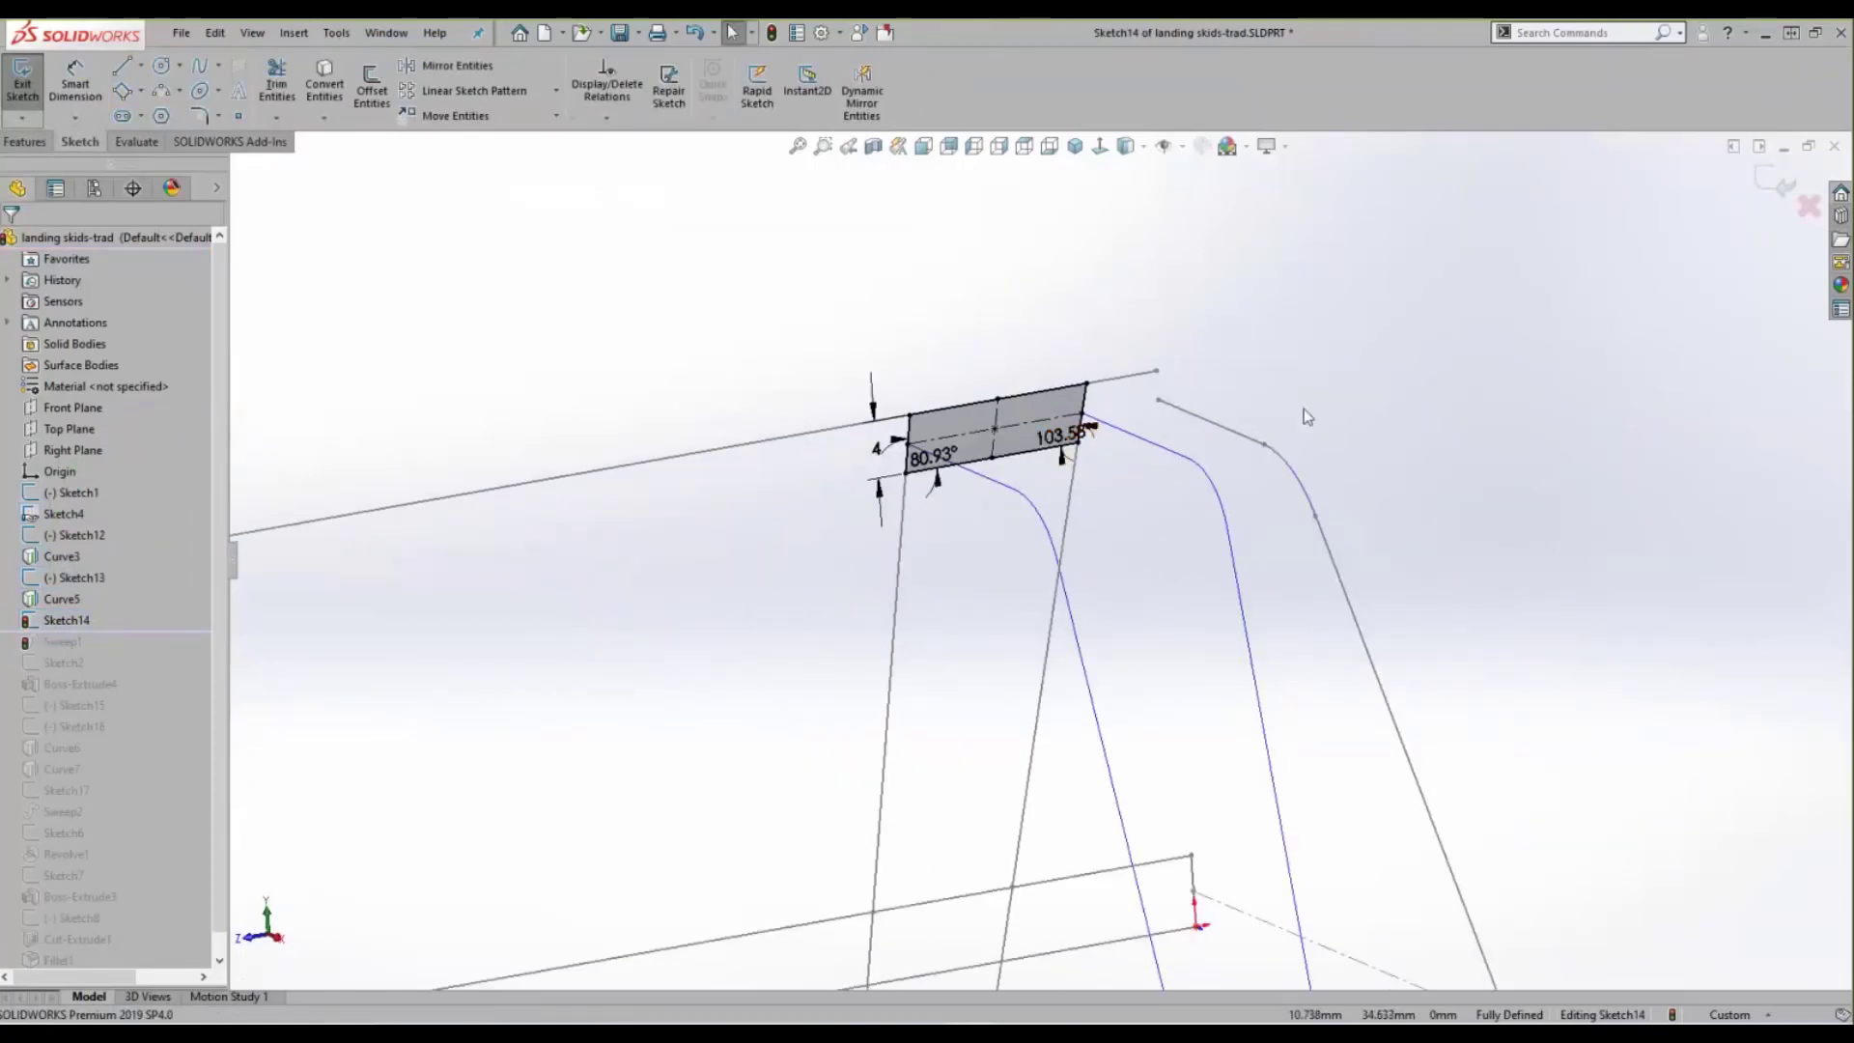
left_click(1779, 182)
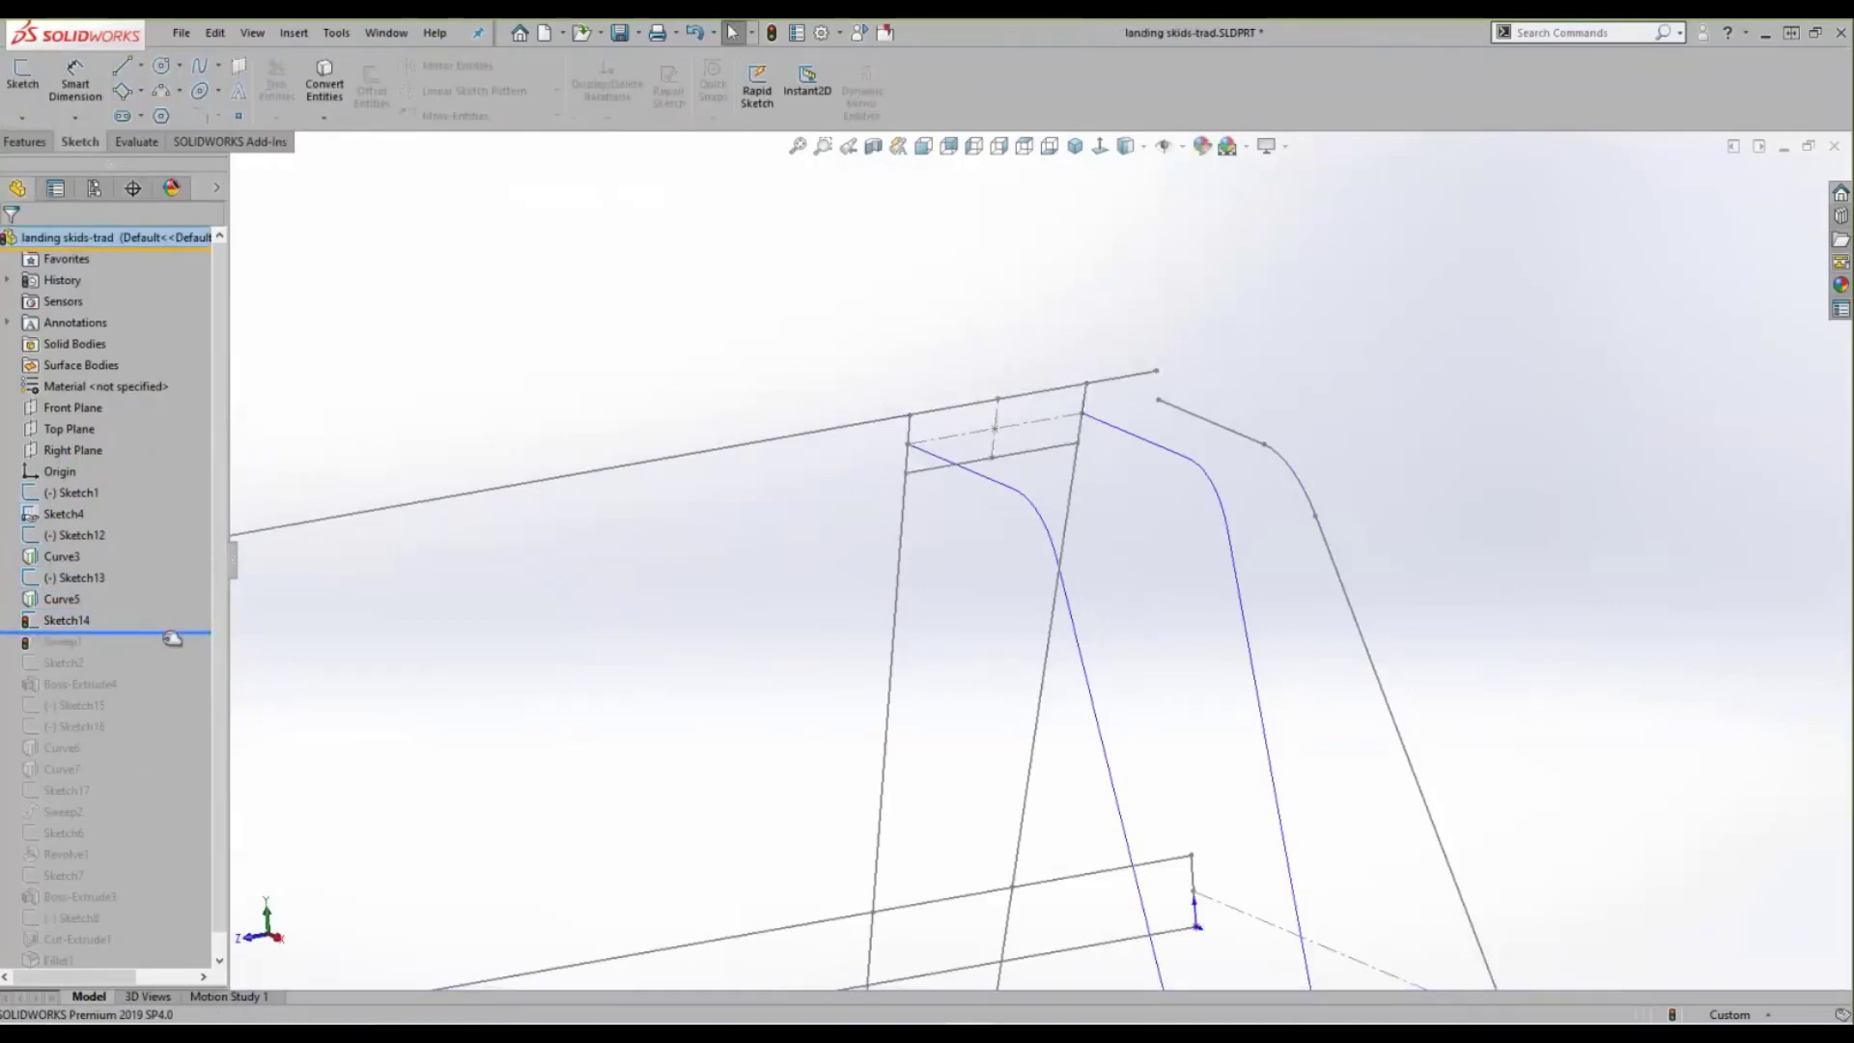
- Roll the history forward to include Sweep1 and look closely at the swept rear leg
left_click_drag(172, 639, 181, 650)
scroll(616, 762, "up", 4)
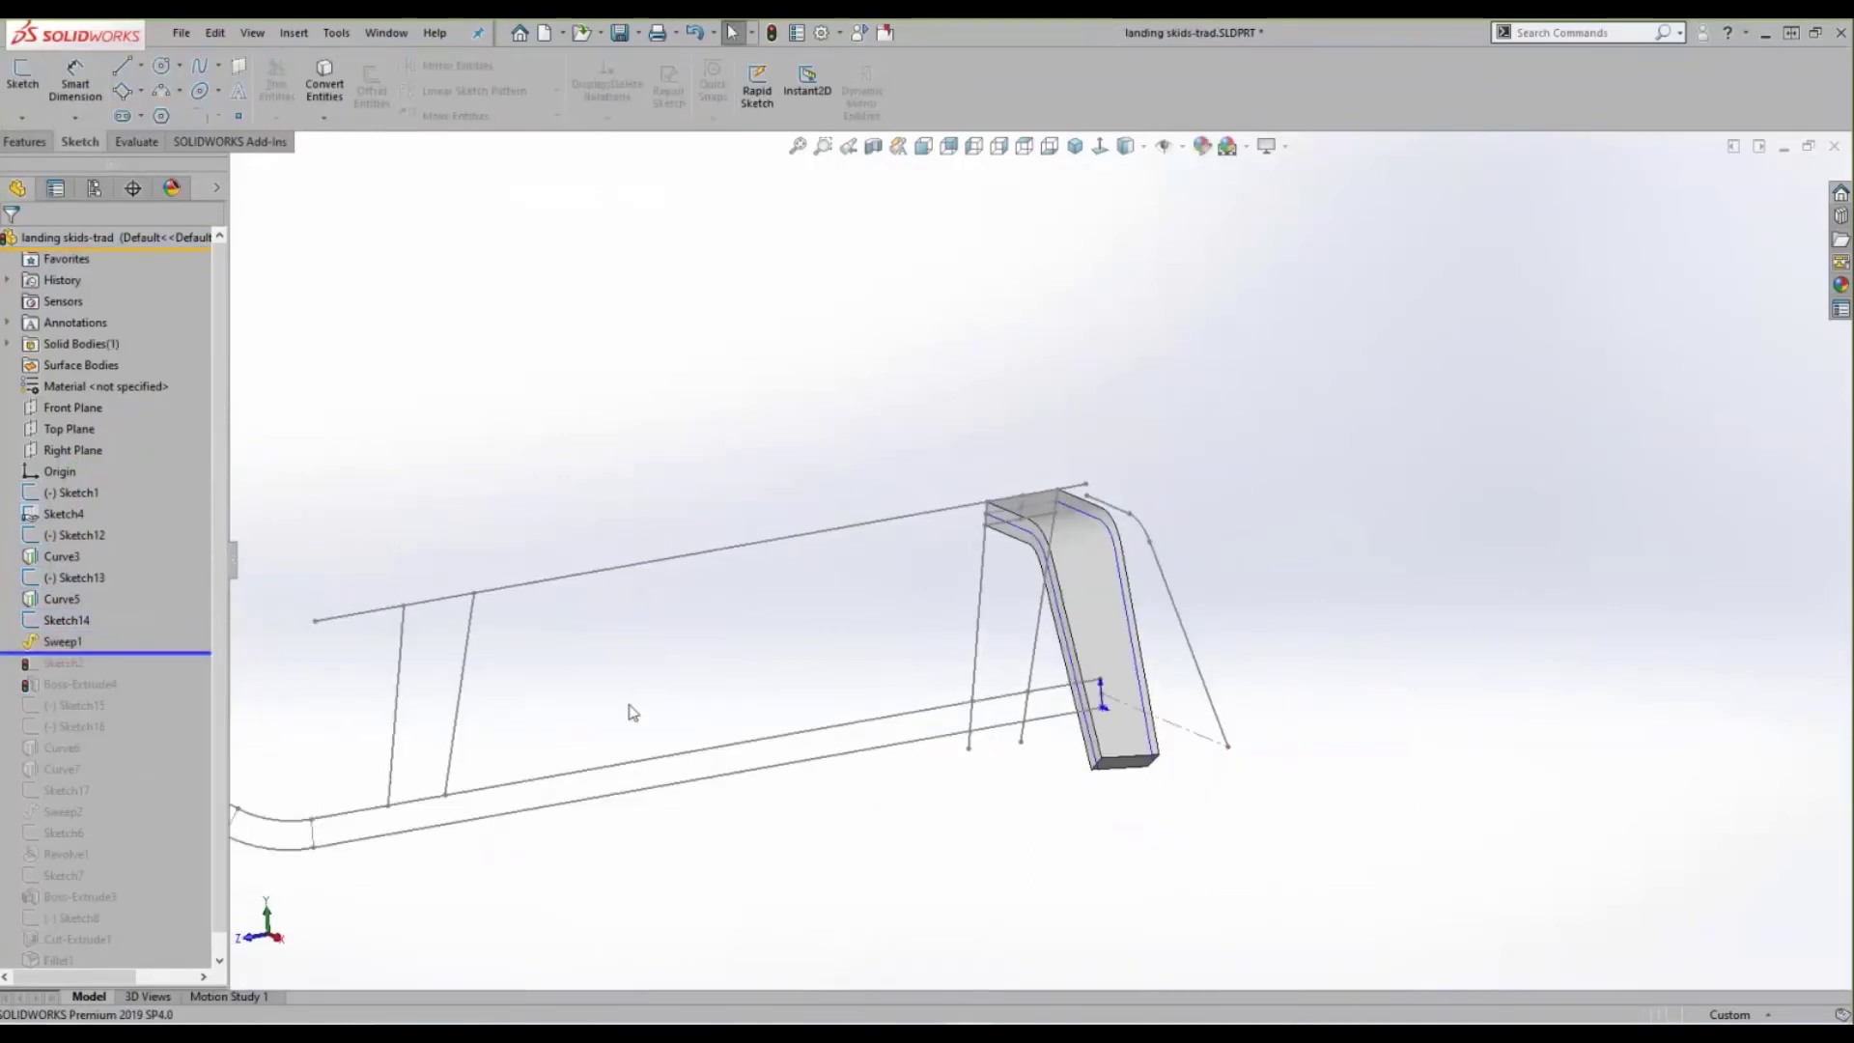
middle_click_drag(699, 641, 833, 568, "ctrl")
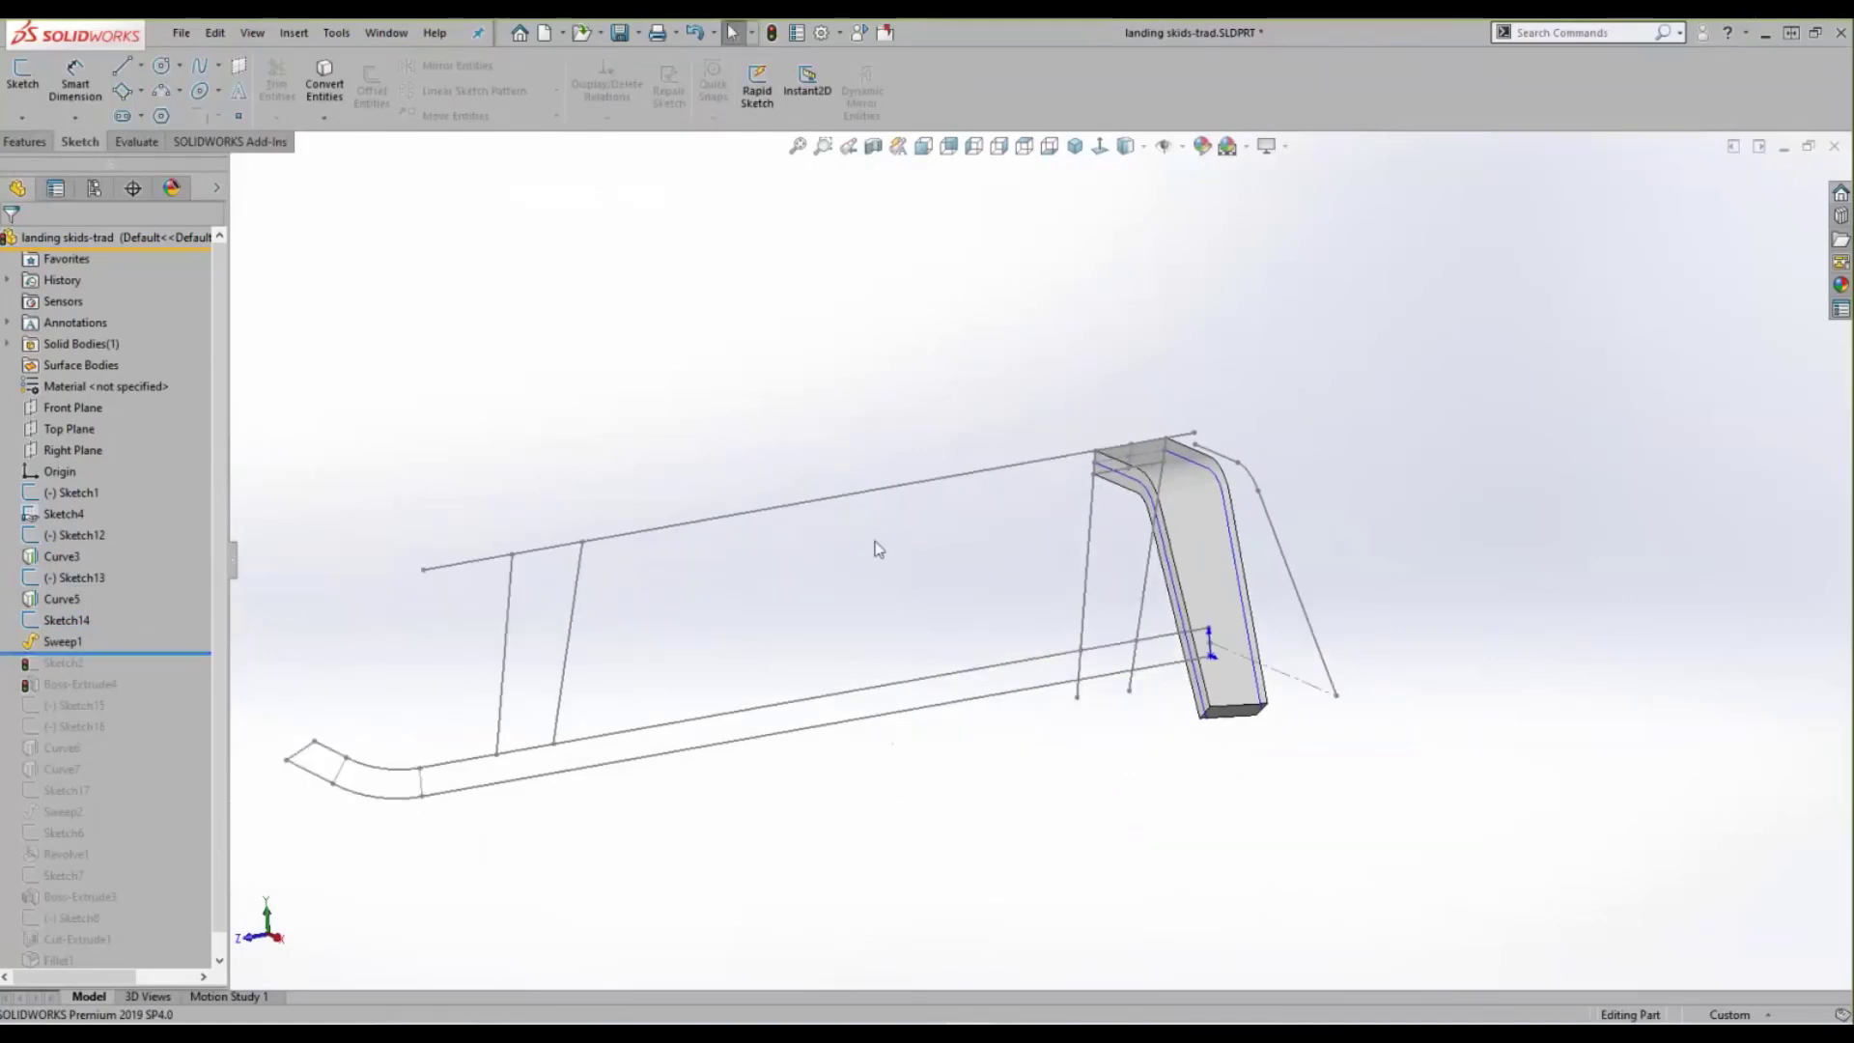
scroll(964, 526, "down", 3)
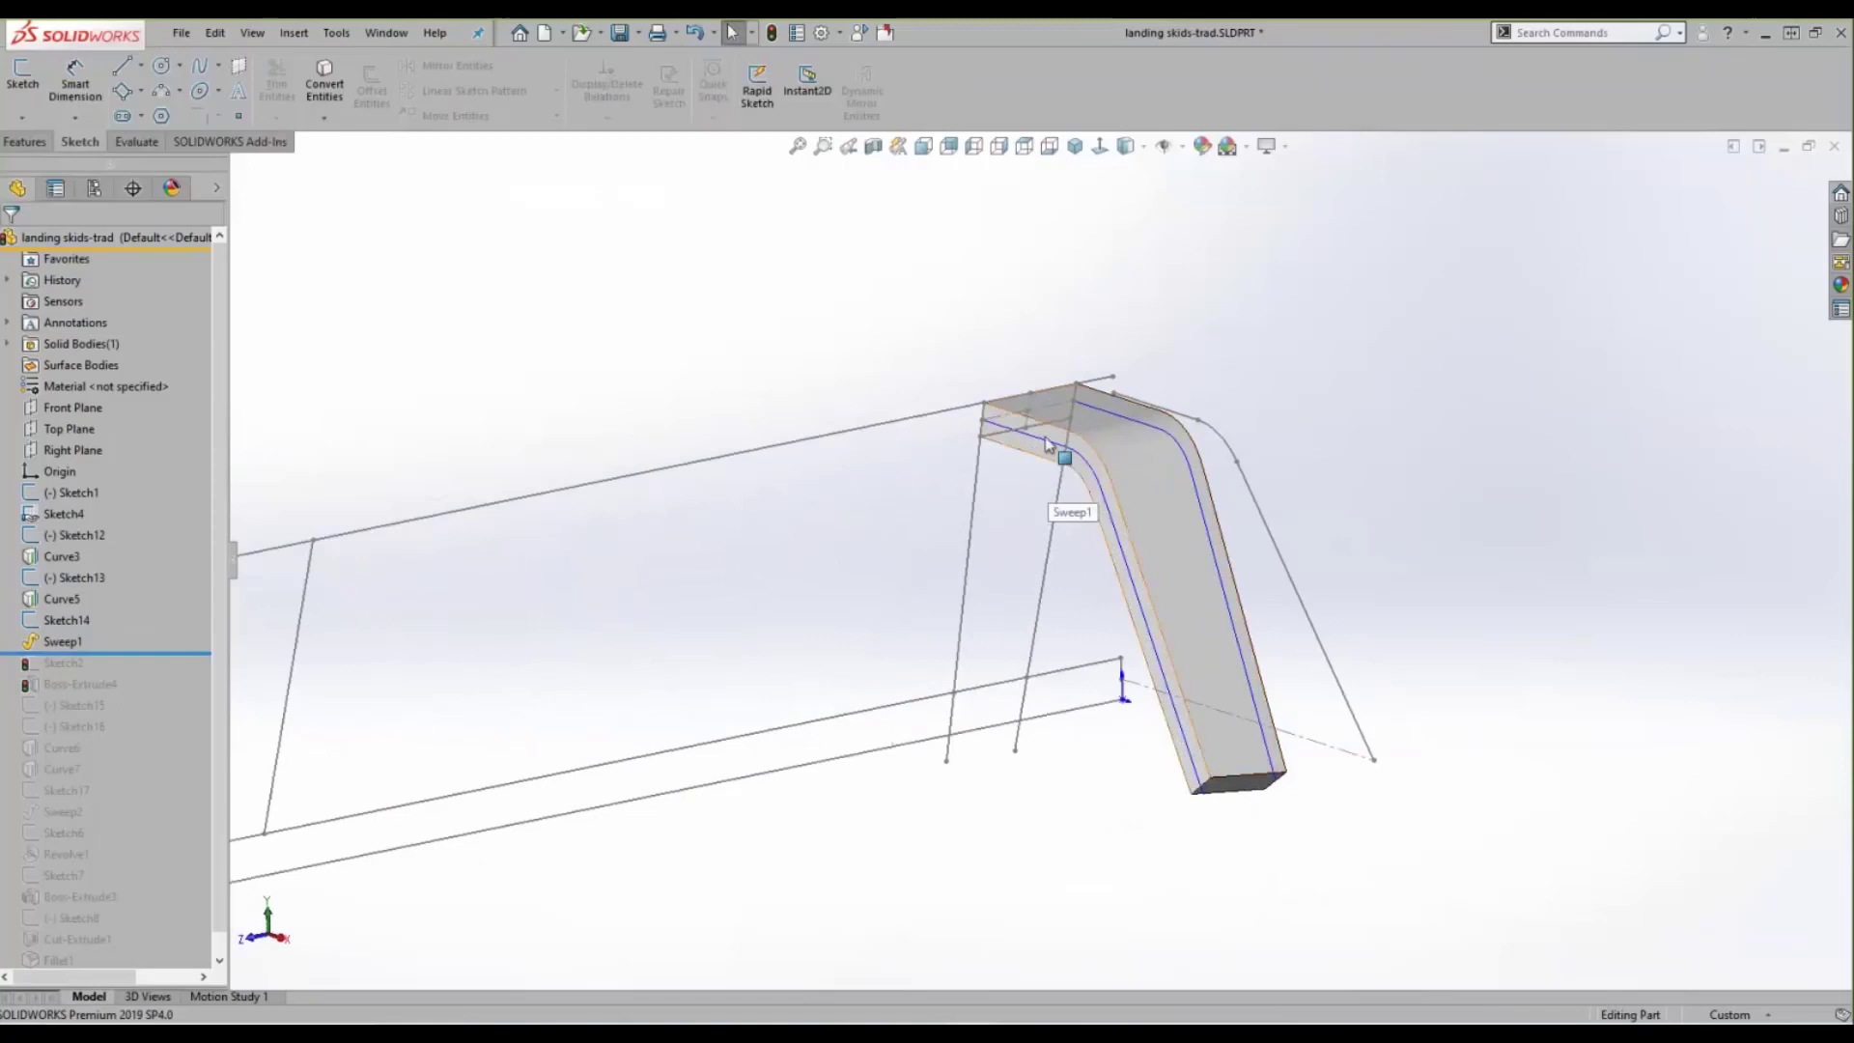
- Display curvature on the rear leg's narrow side face and inspect the bend
left_click(1093, 461)
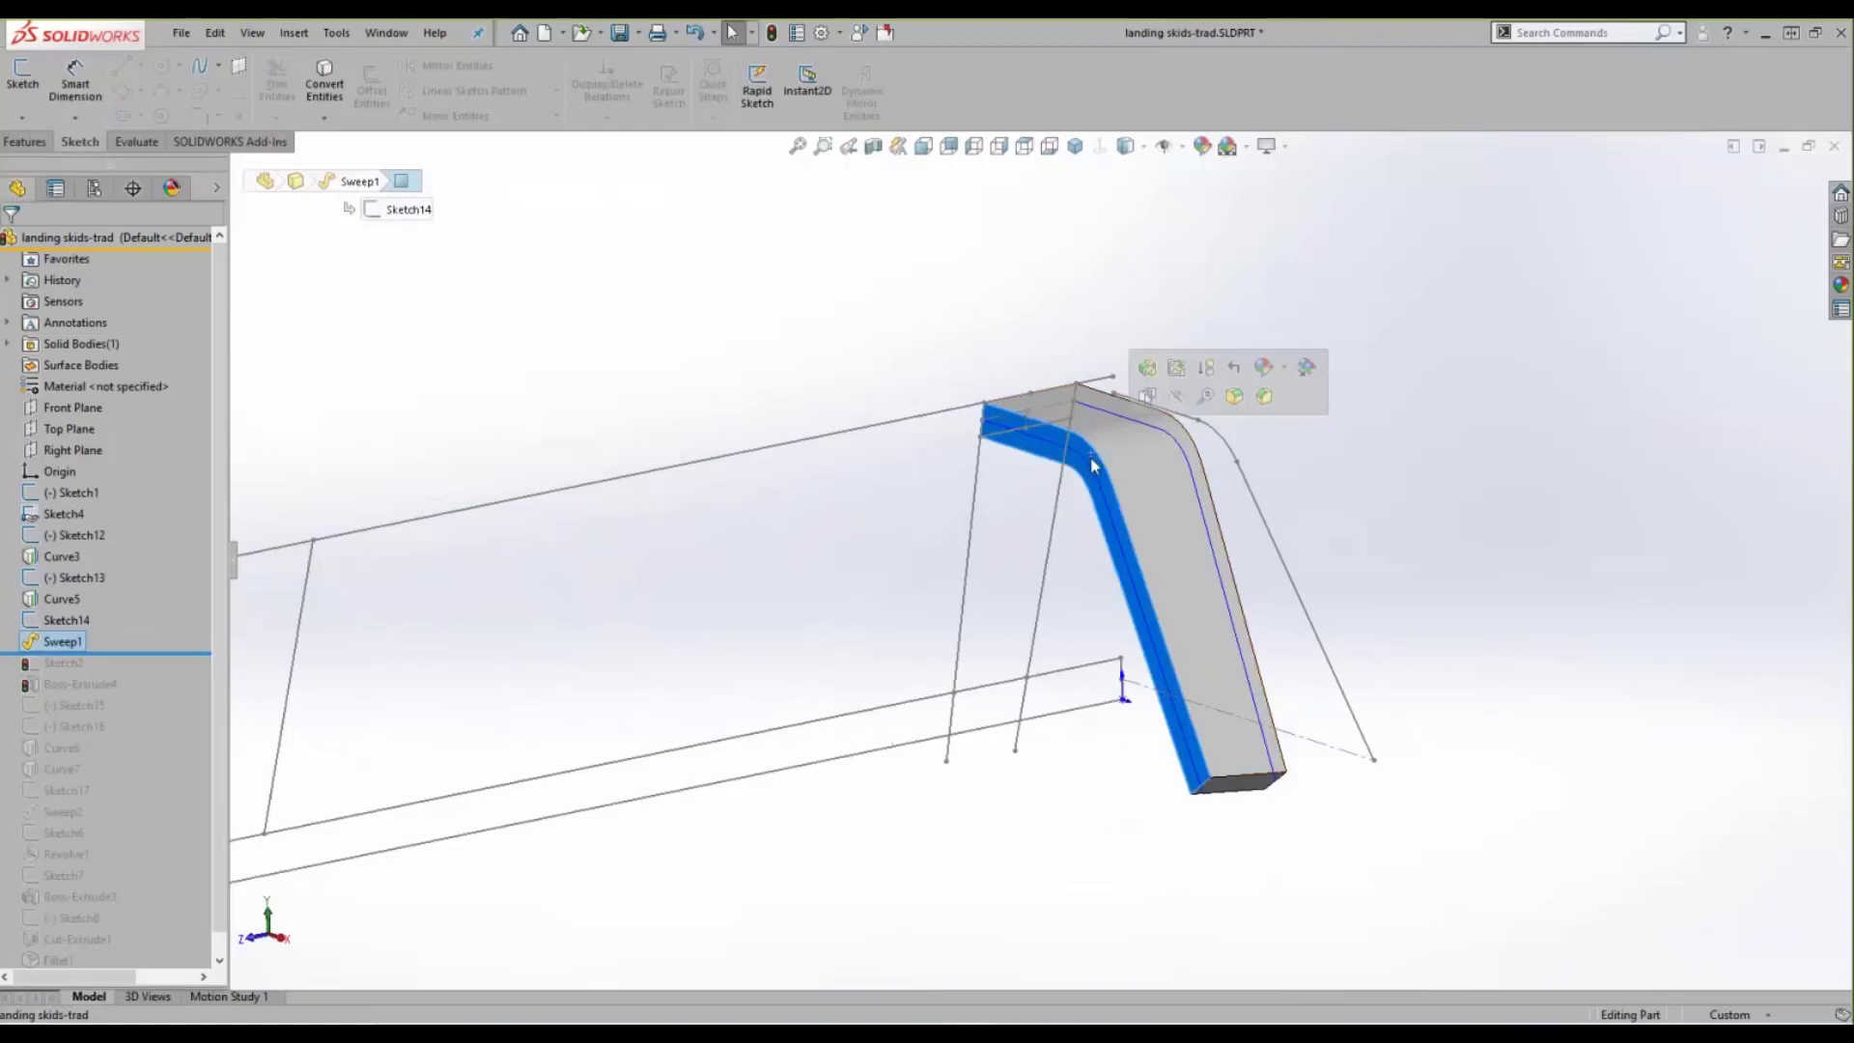
left_click(1070, 502)
left_click(1091, 455)
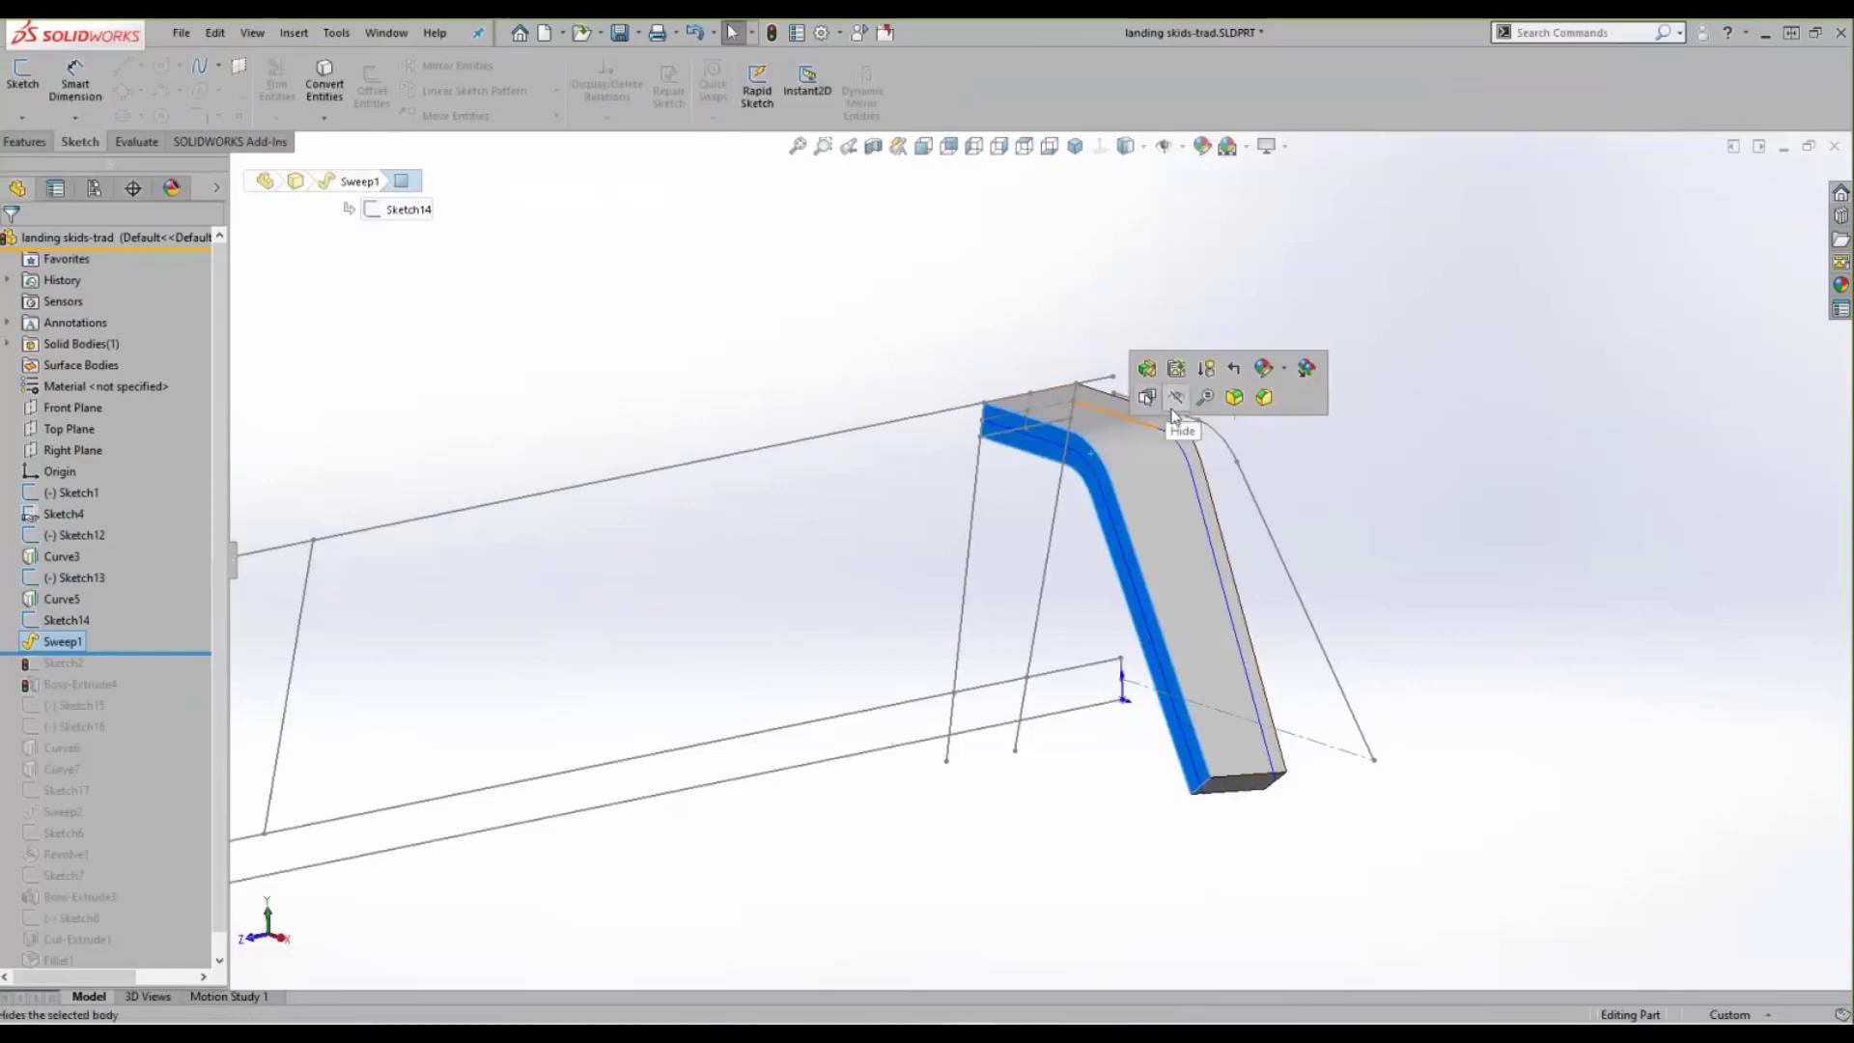
left_click(1072, 538)
right_click(1082, 456)
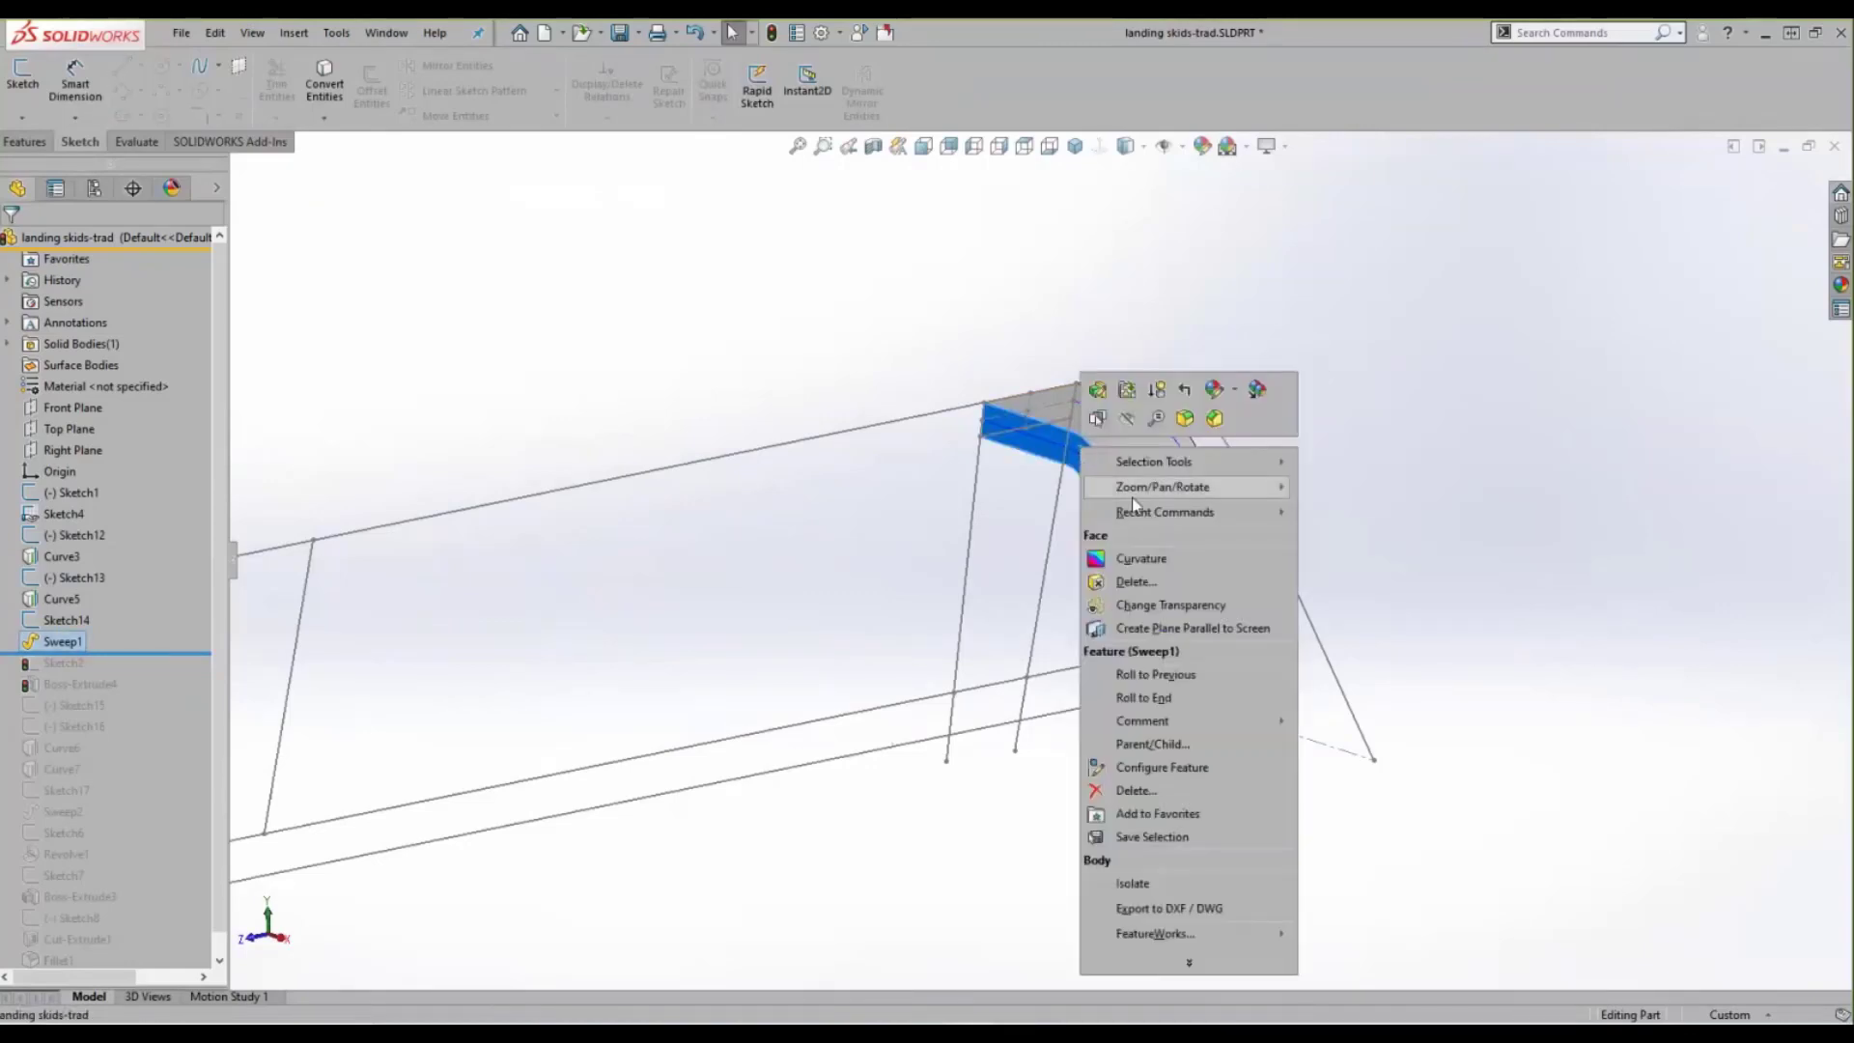
left_click(1180, 558)
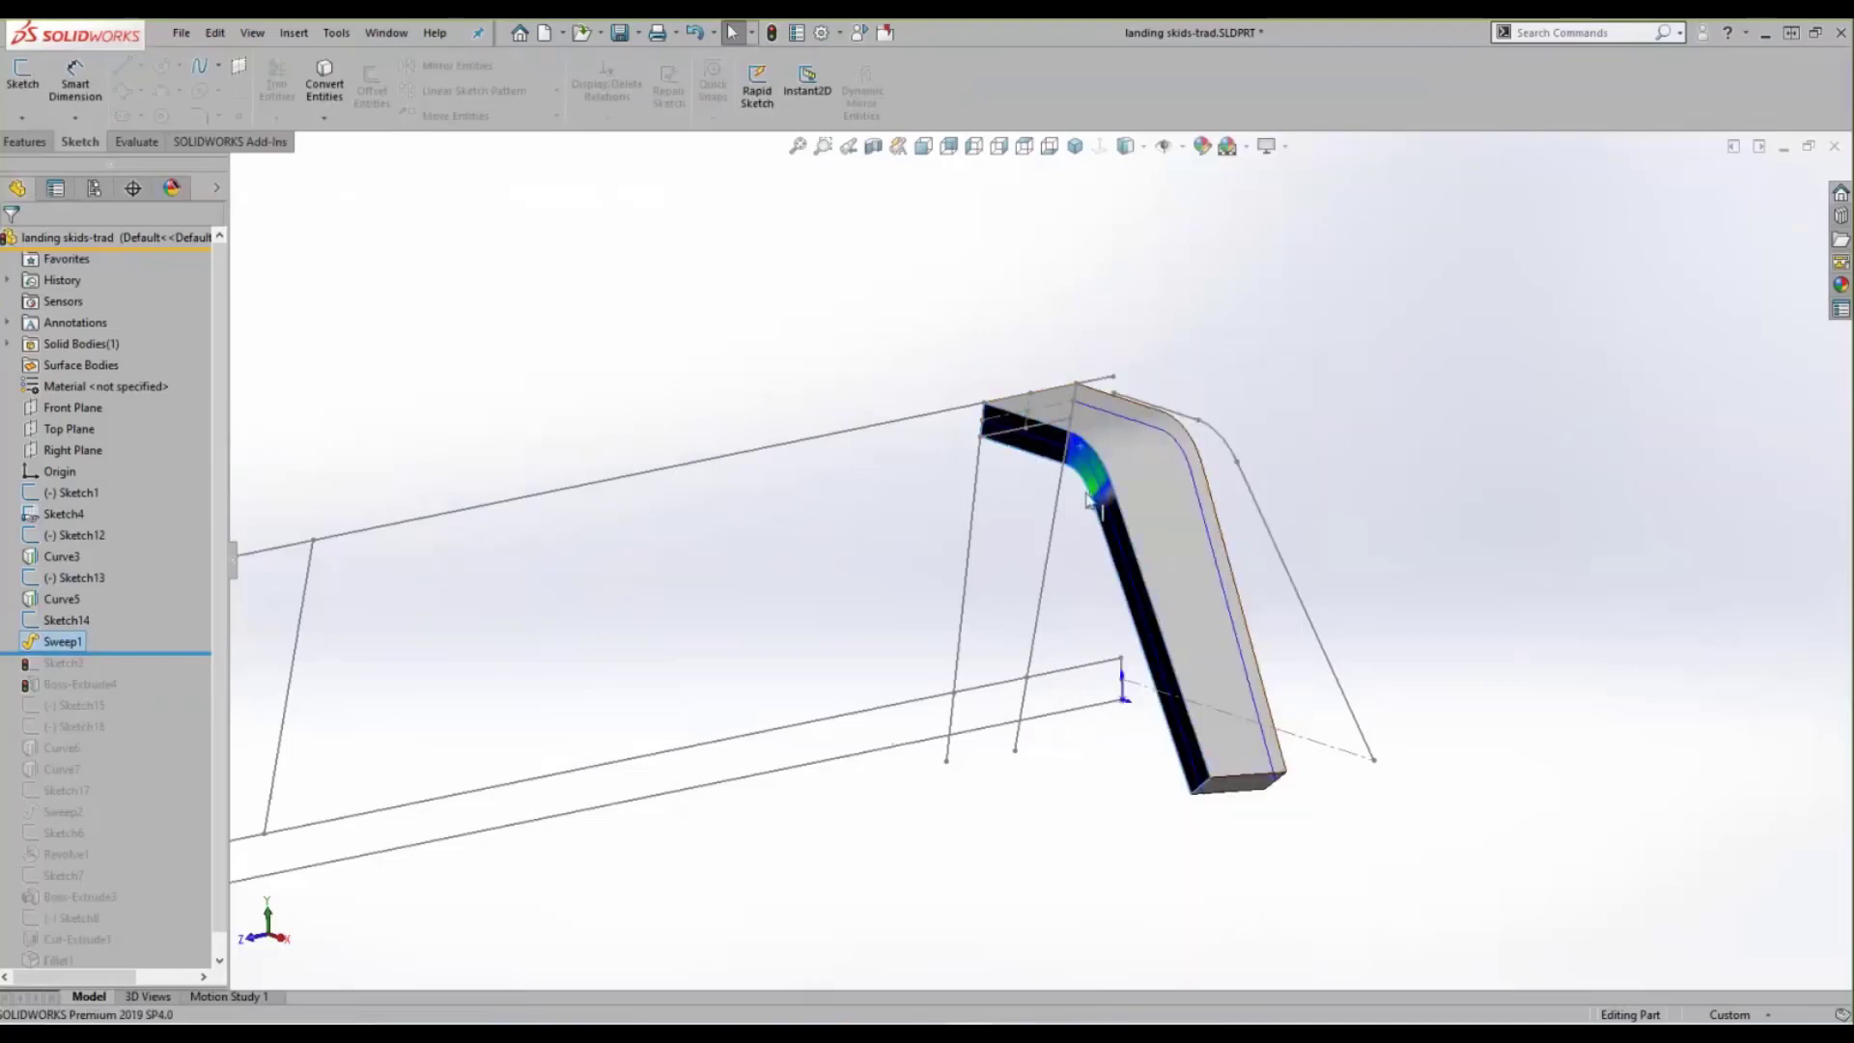
scroll(1088, 471, "down", 2)
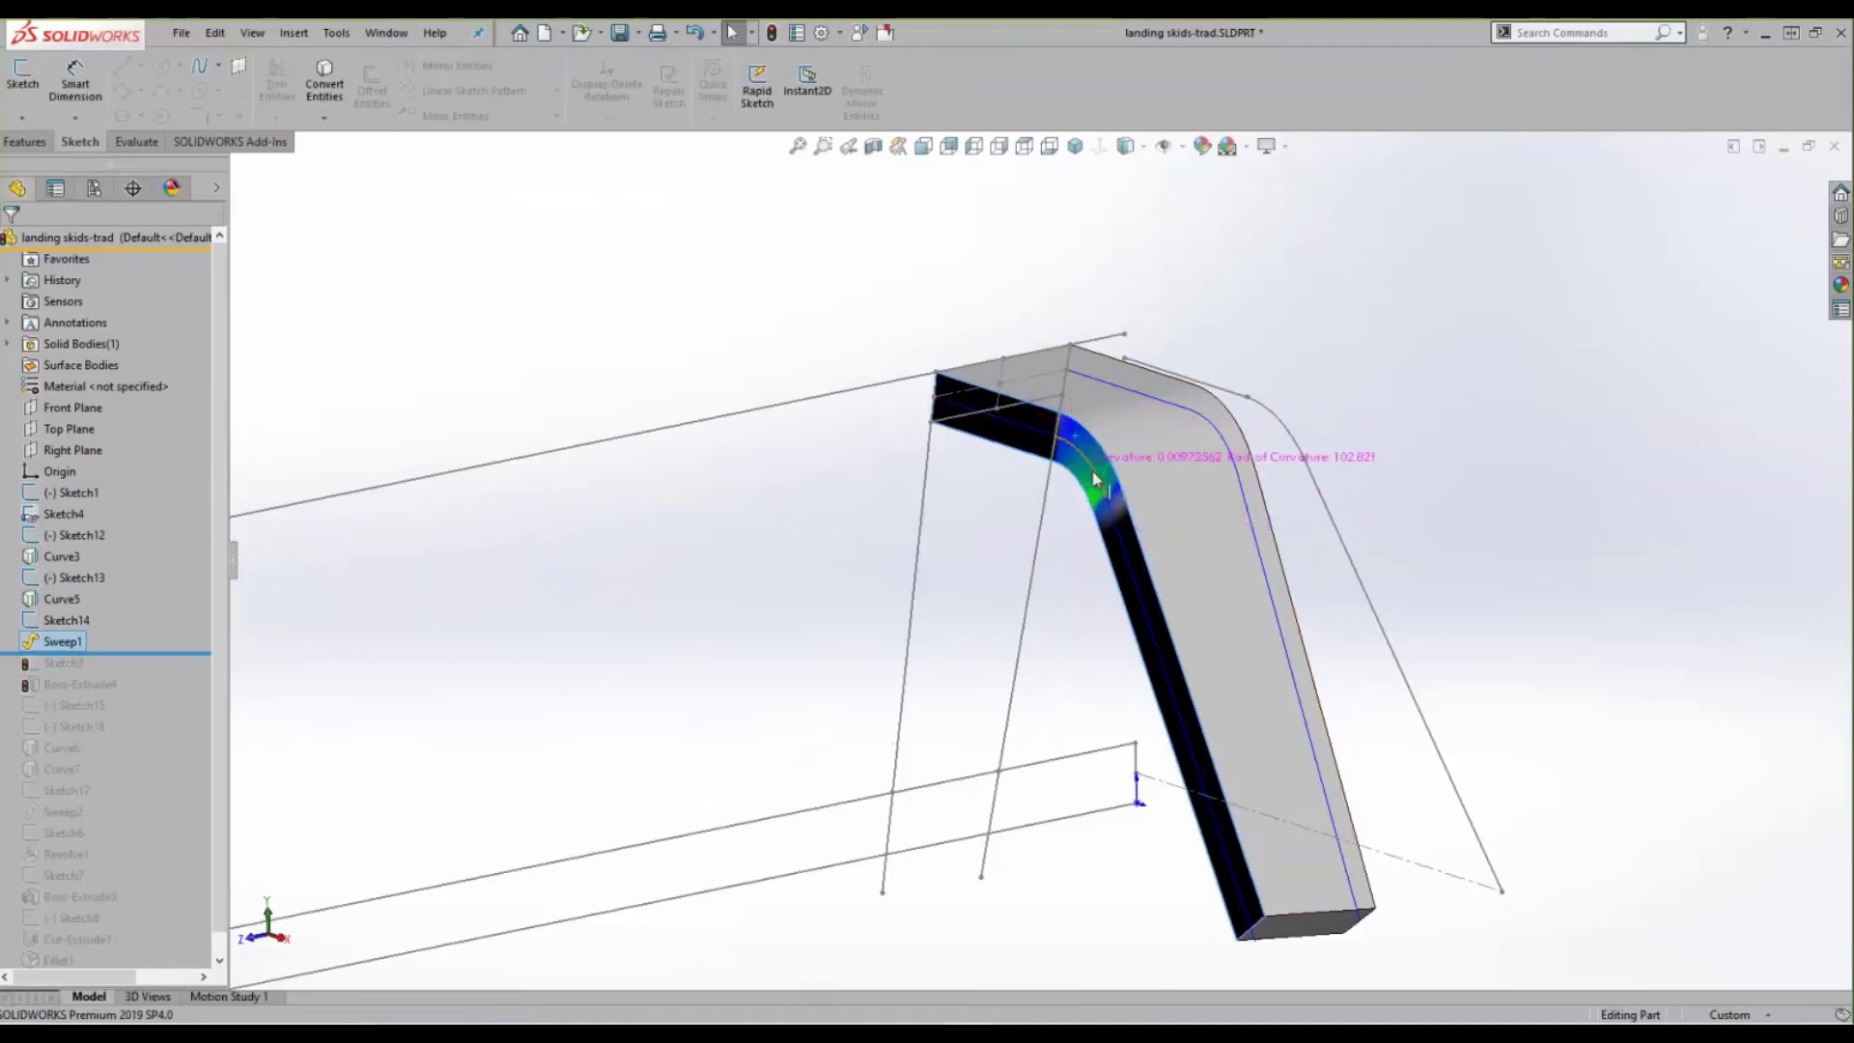
- Turn off the curvature display on the rear leg's side face and fit the model in view
right_click(1095, 446)
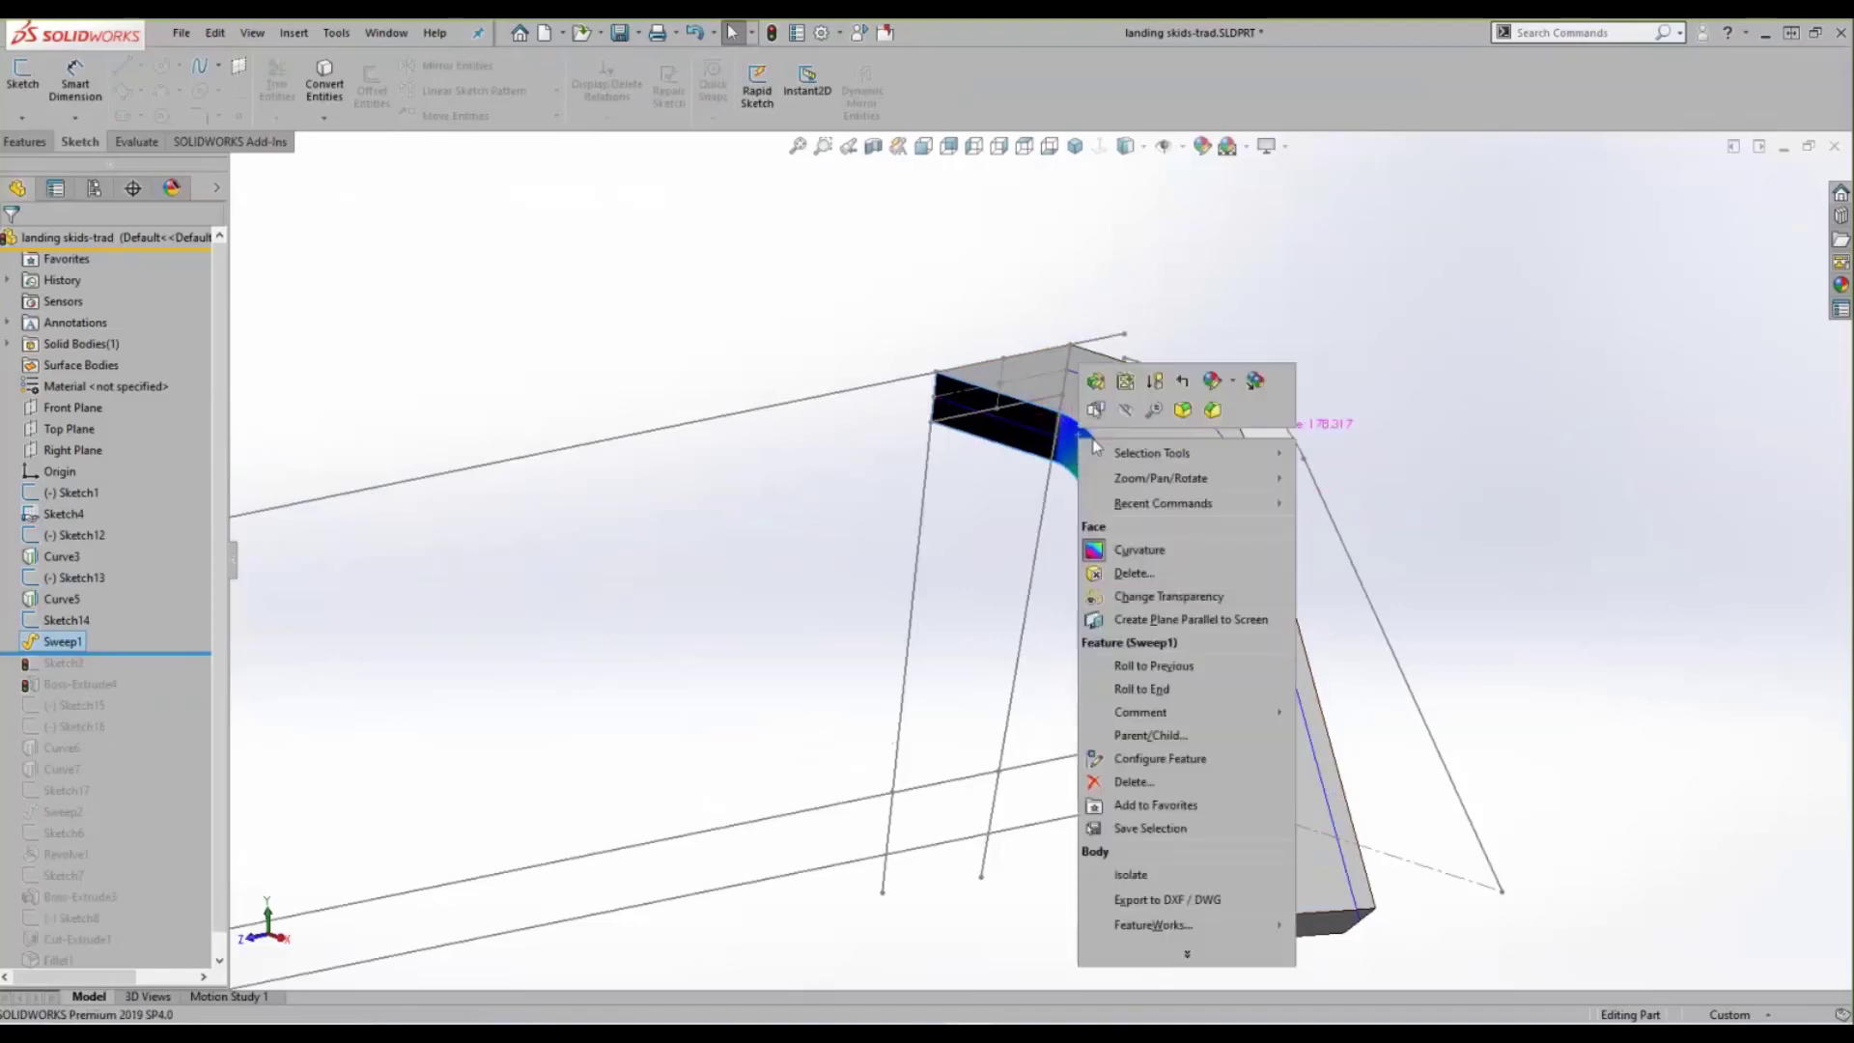
left_click(1120, 550)
key("z")
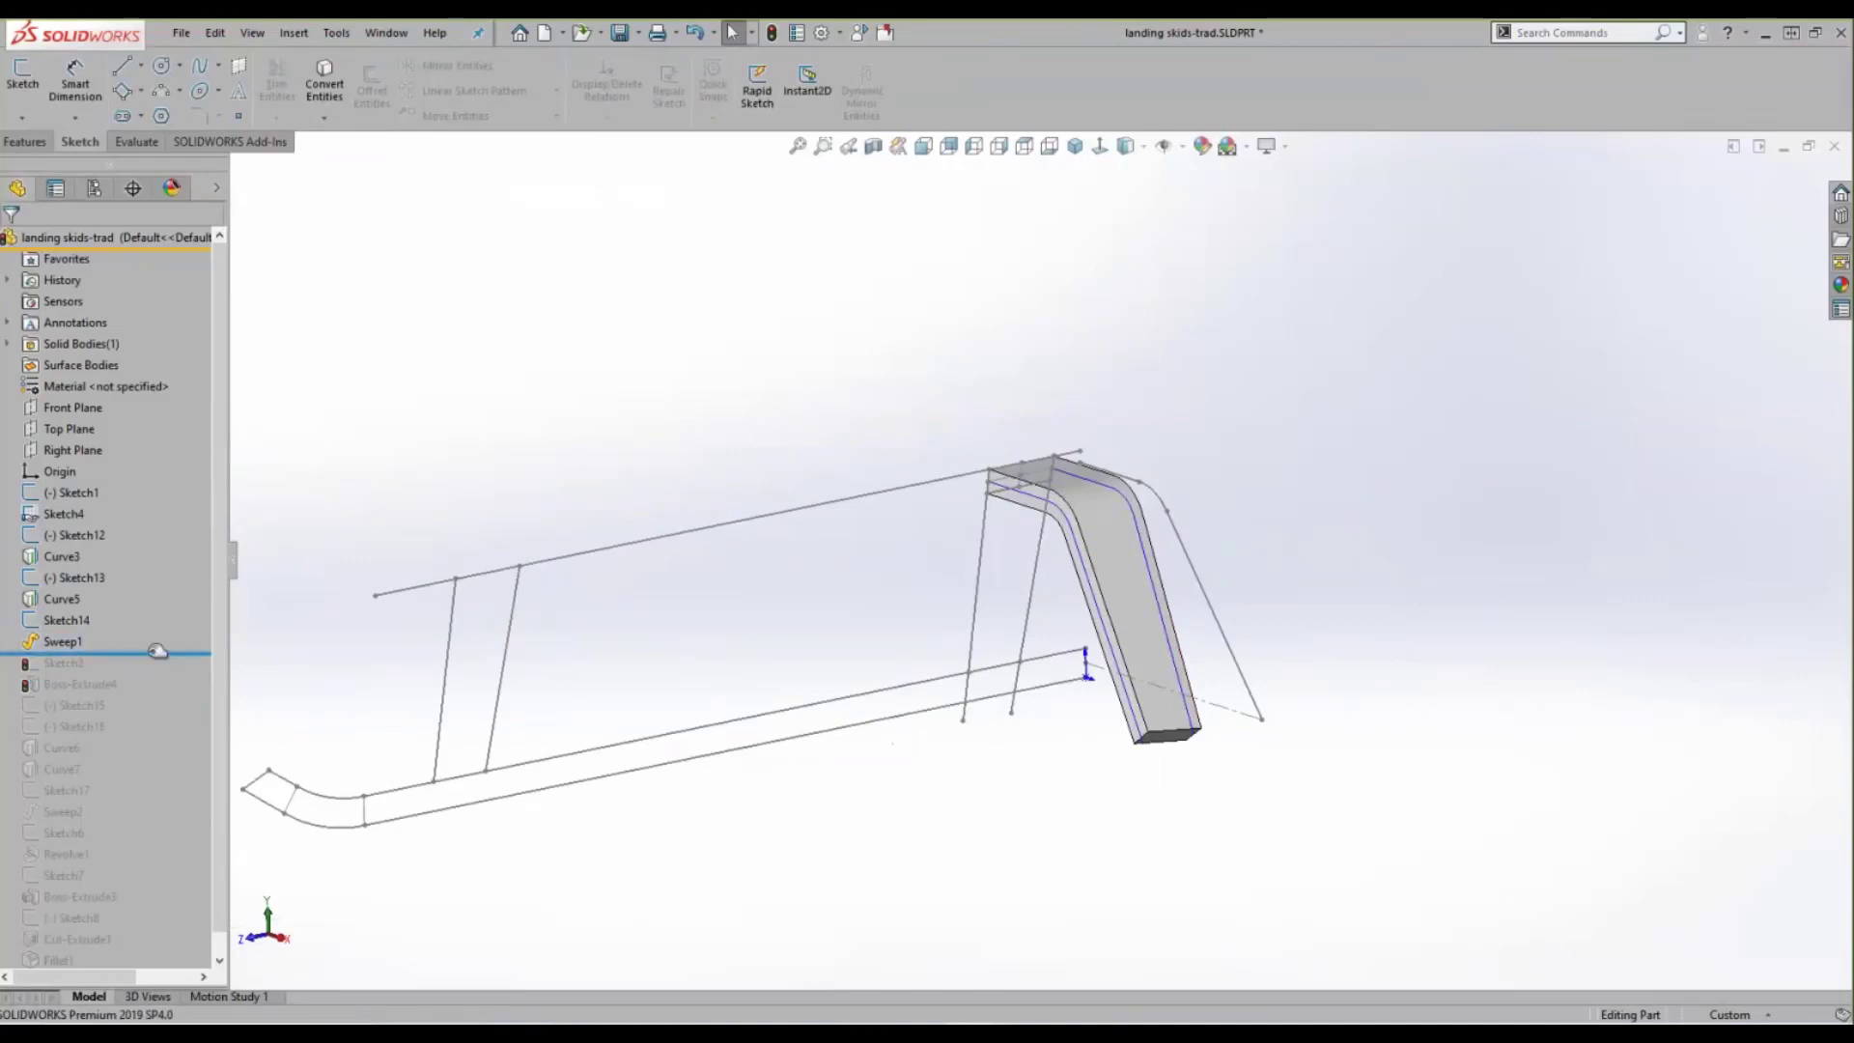
- Roll the history forward to include Sweep2 and highlight the front leg
left_click_drag(154, 653, 138, 819)
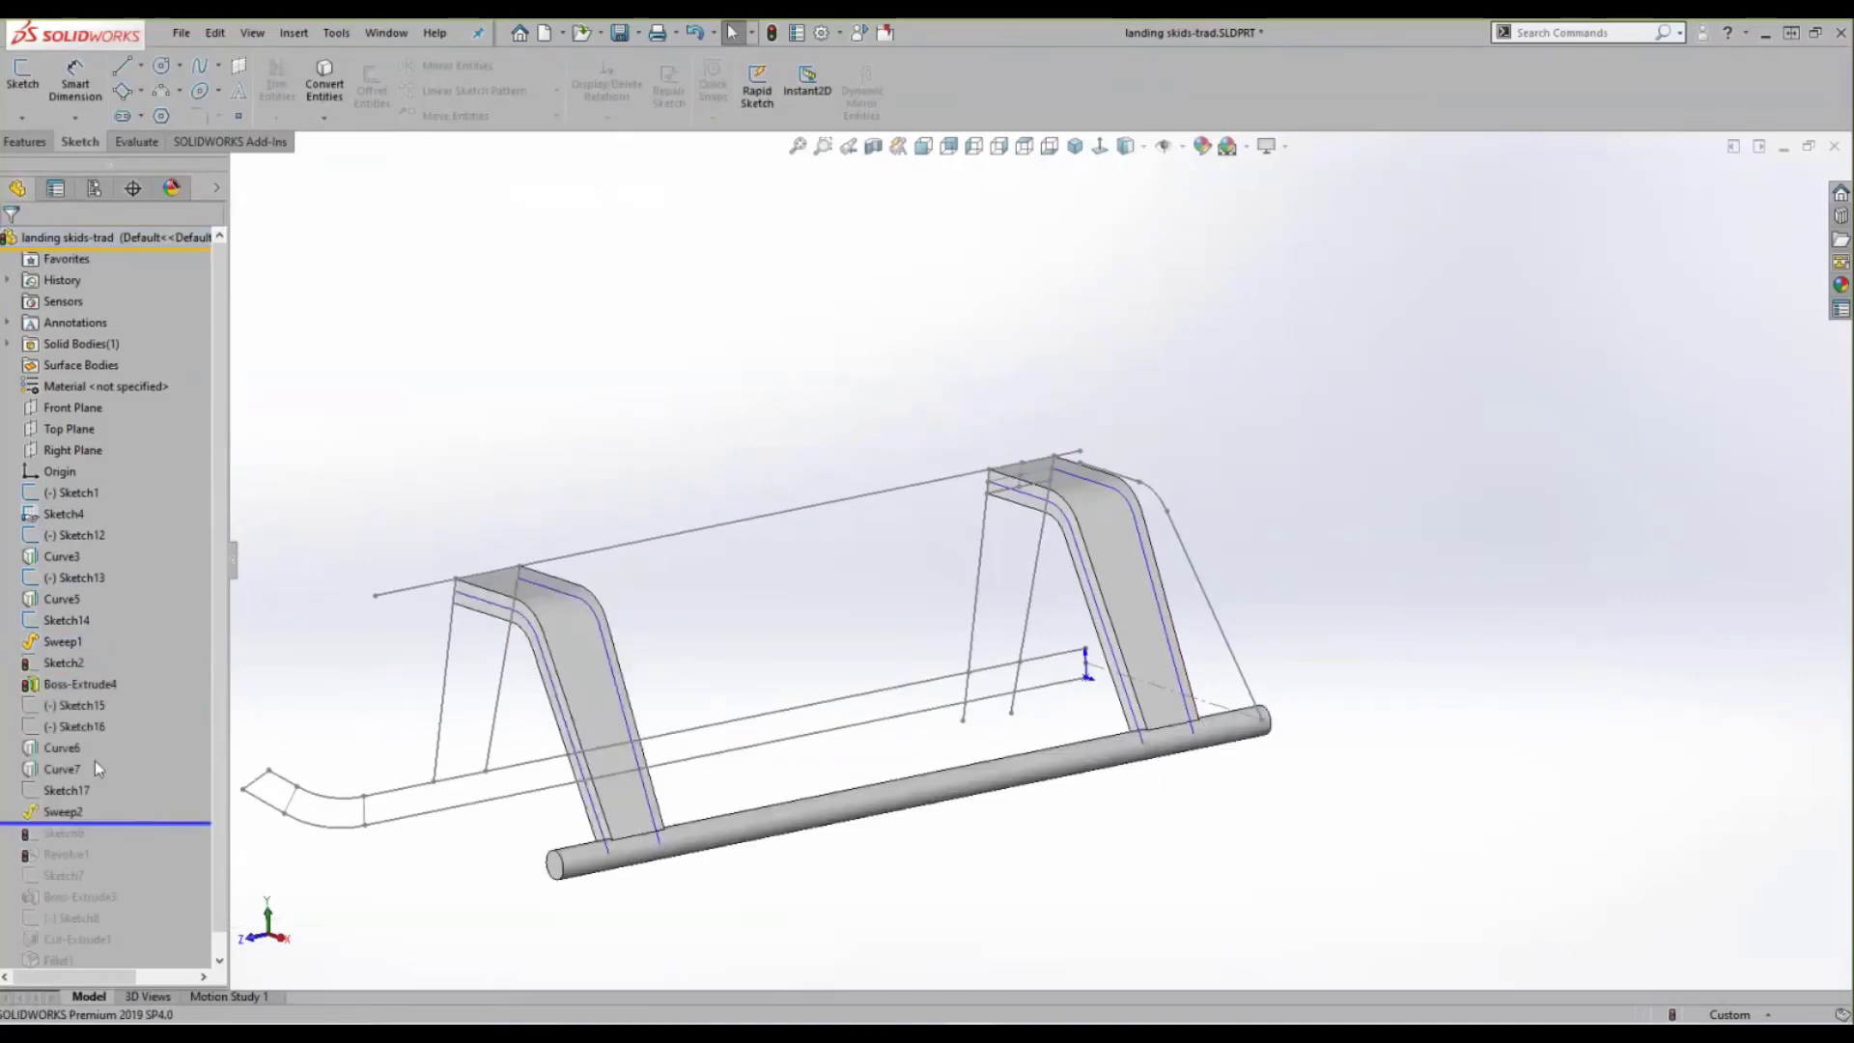
middle_click_drag(315, 682, 360, 656, "ctrl")
left_click(61, 814)
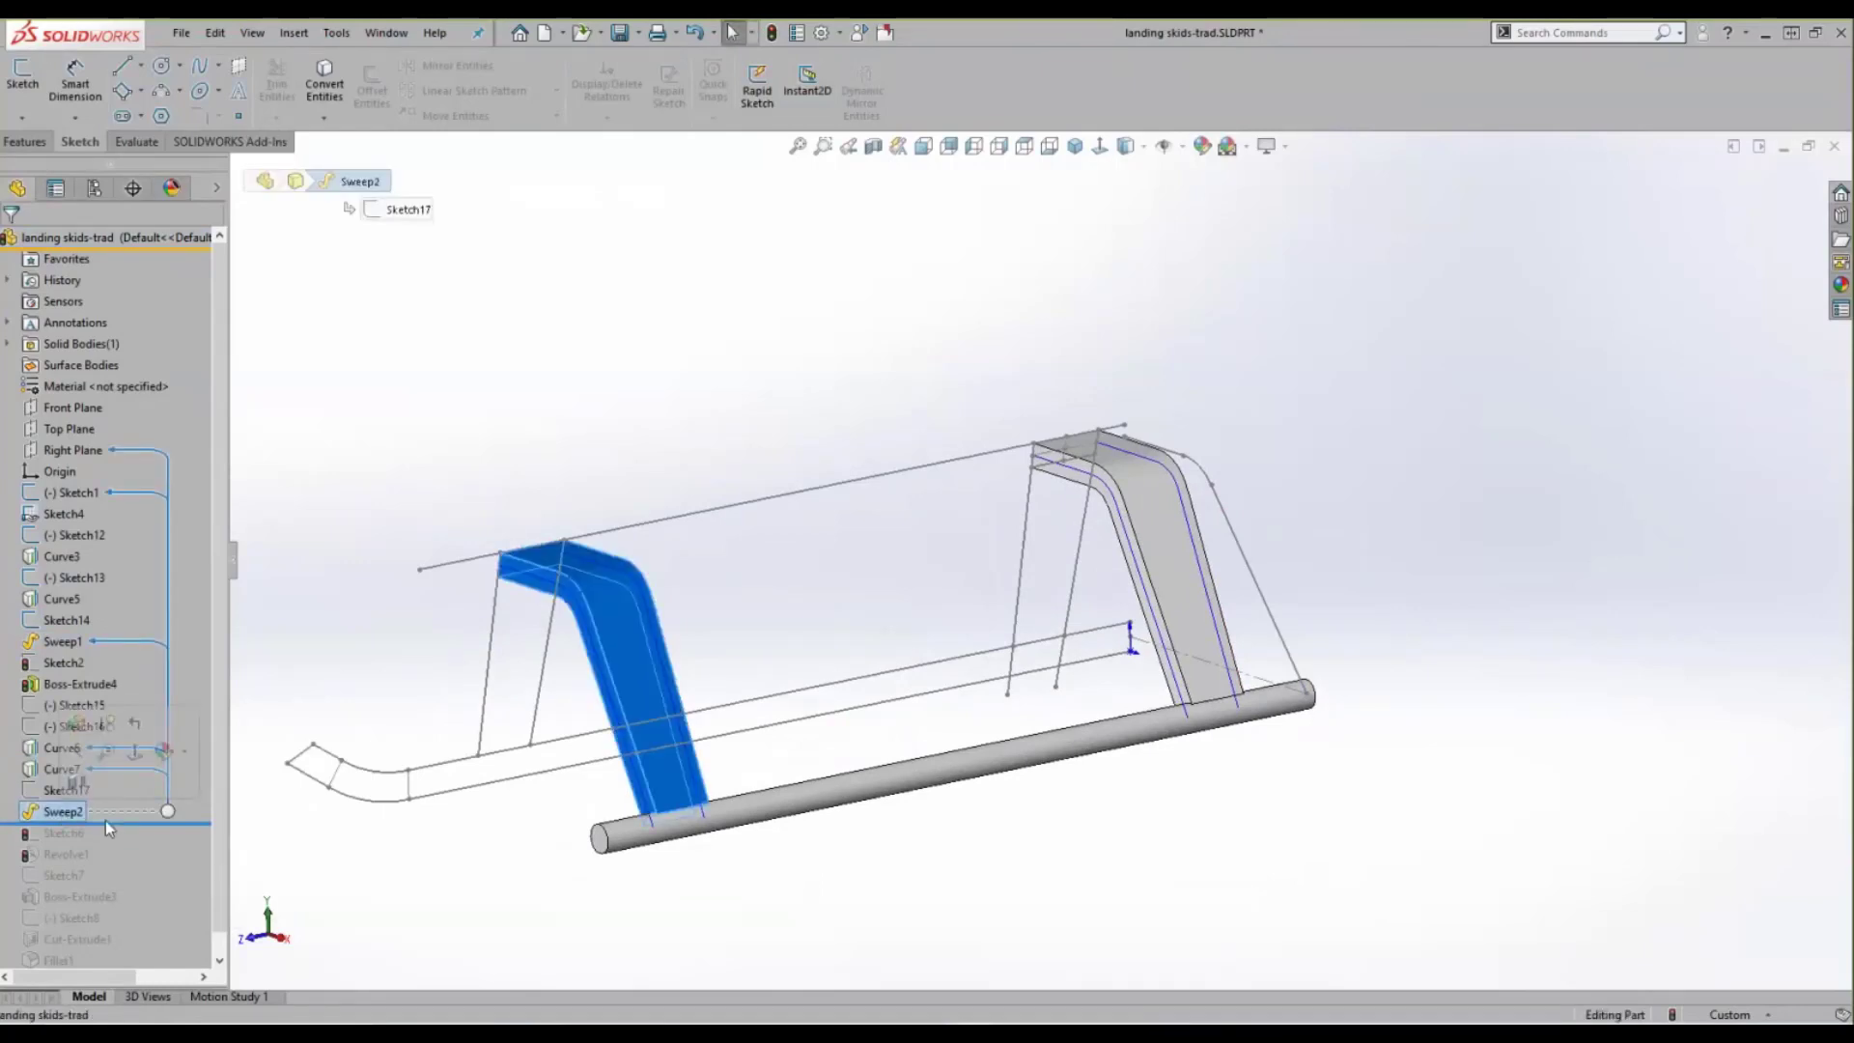
- Roll back before Sweep2 and forward again to compare the front leg's curves and Sketch17 profile with its sweep
left_click_drag(118, 821, 116, 801)
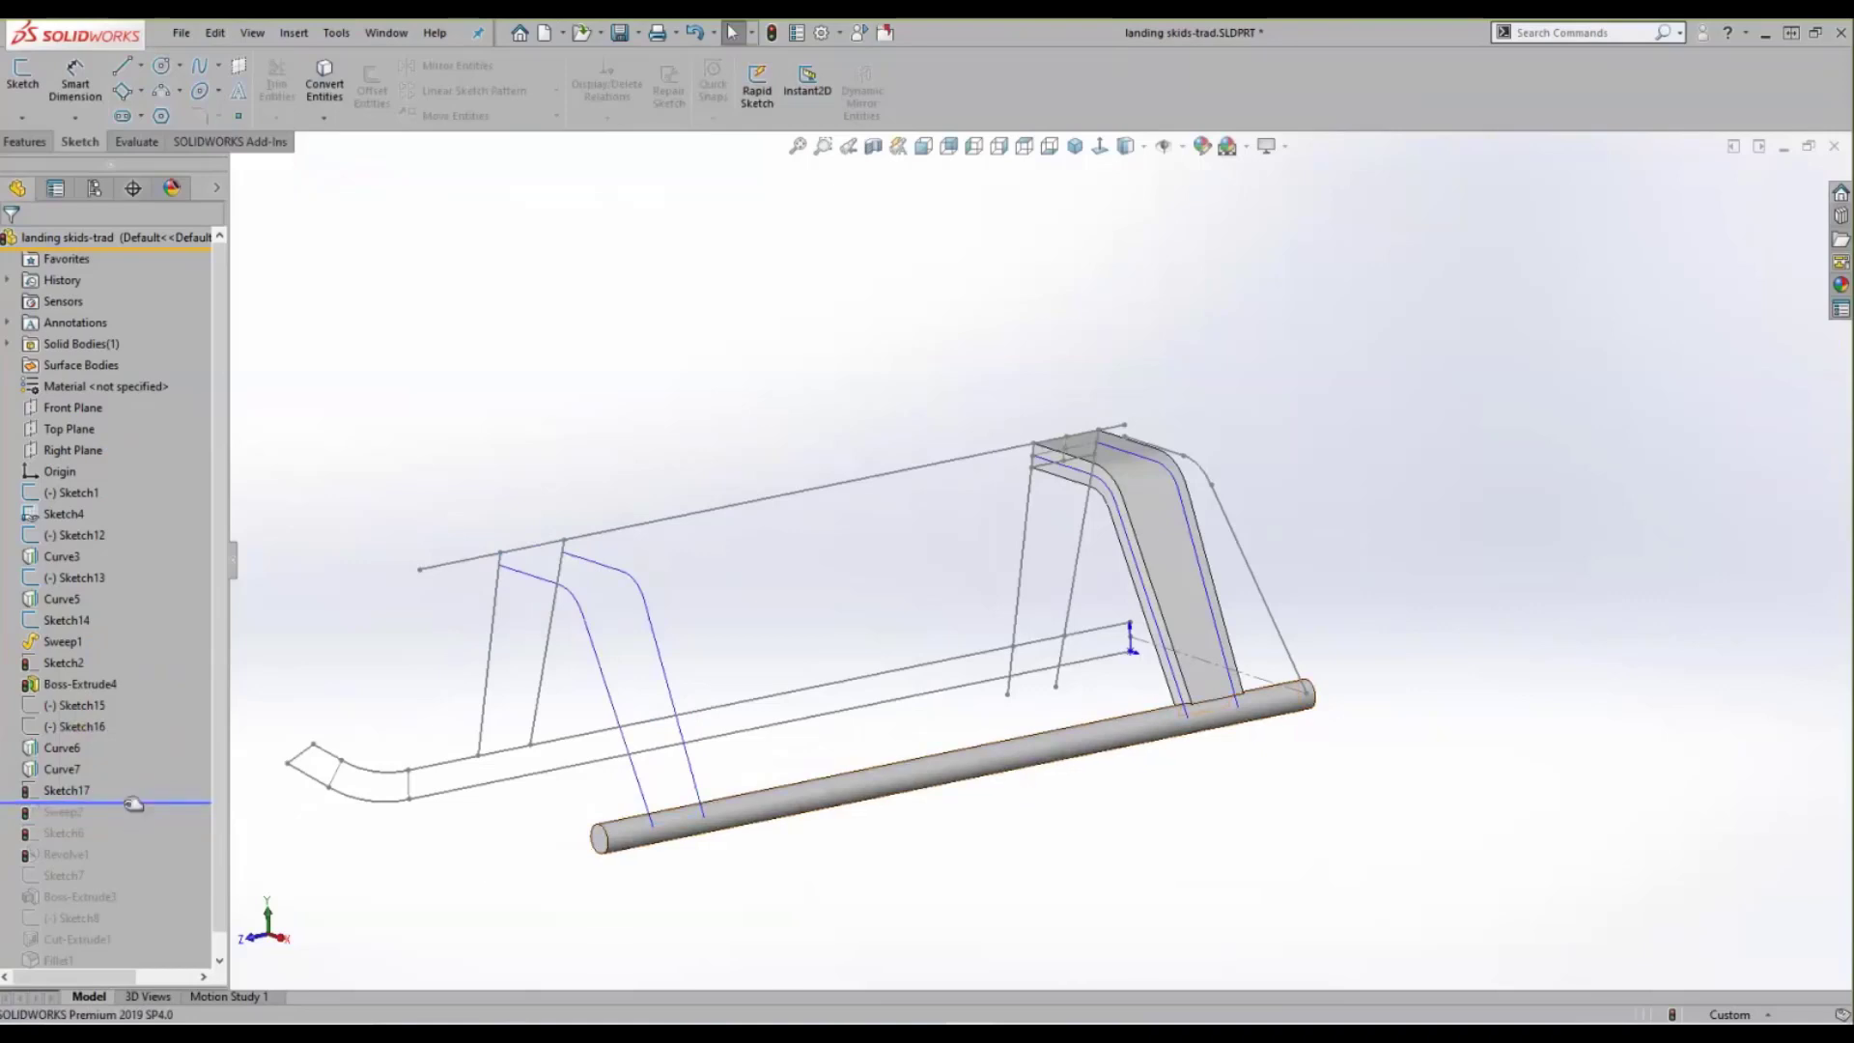
left_click_drag(133, 800, 125, 823)
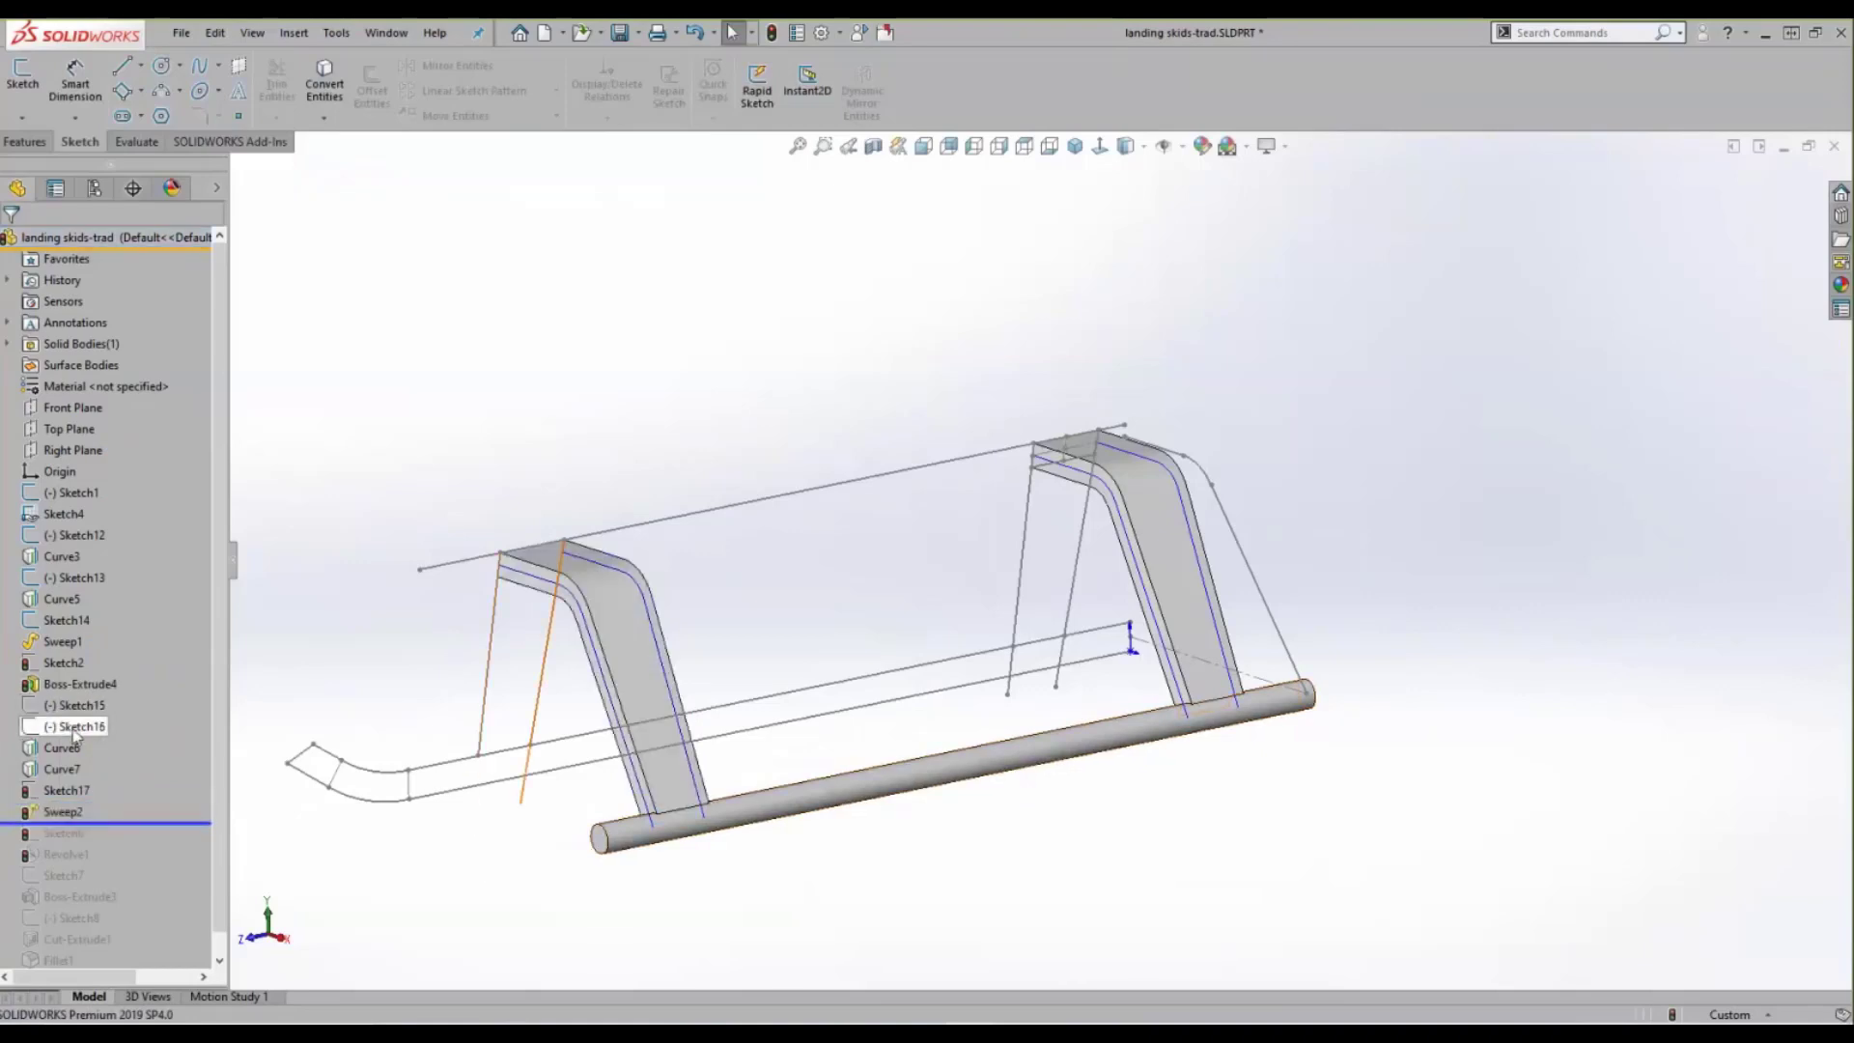
left_click(58, 812)
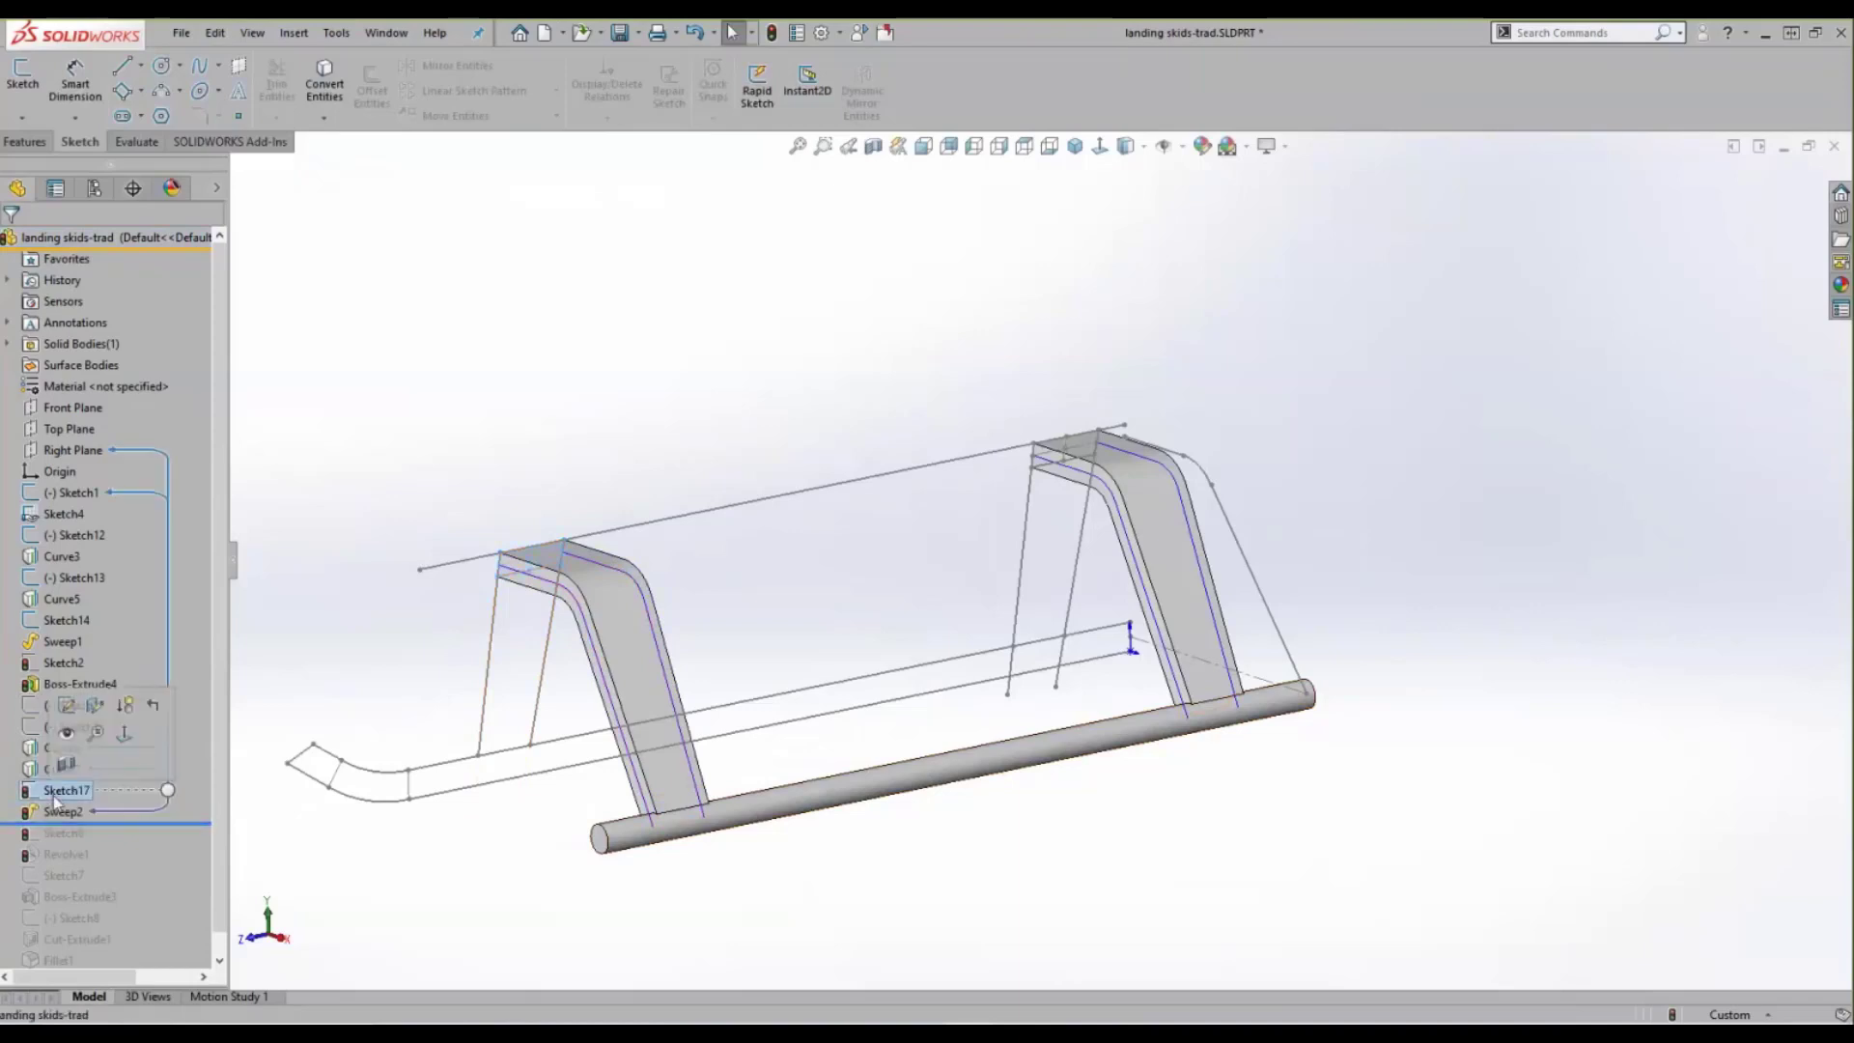
left_click(538, 902)
- Roll the feature history forward to the end
mouse_move(83, 888)
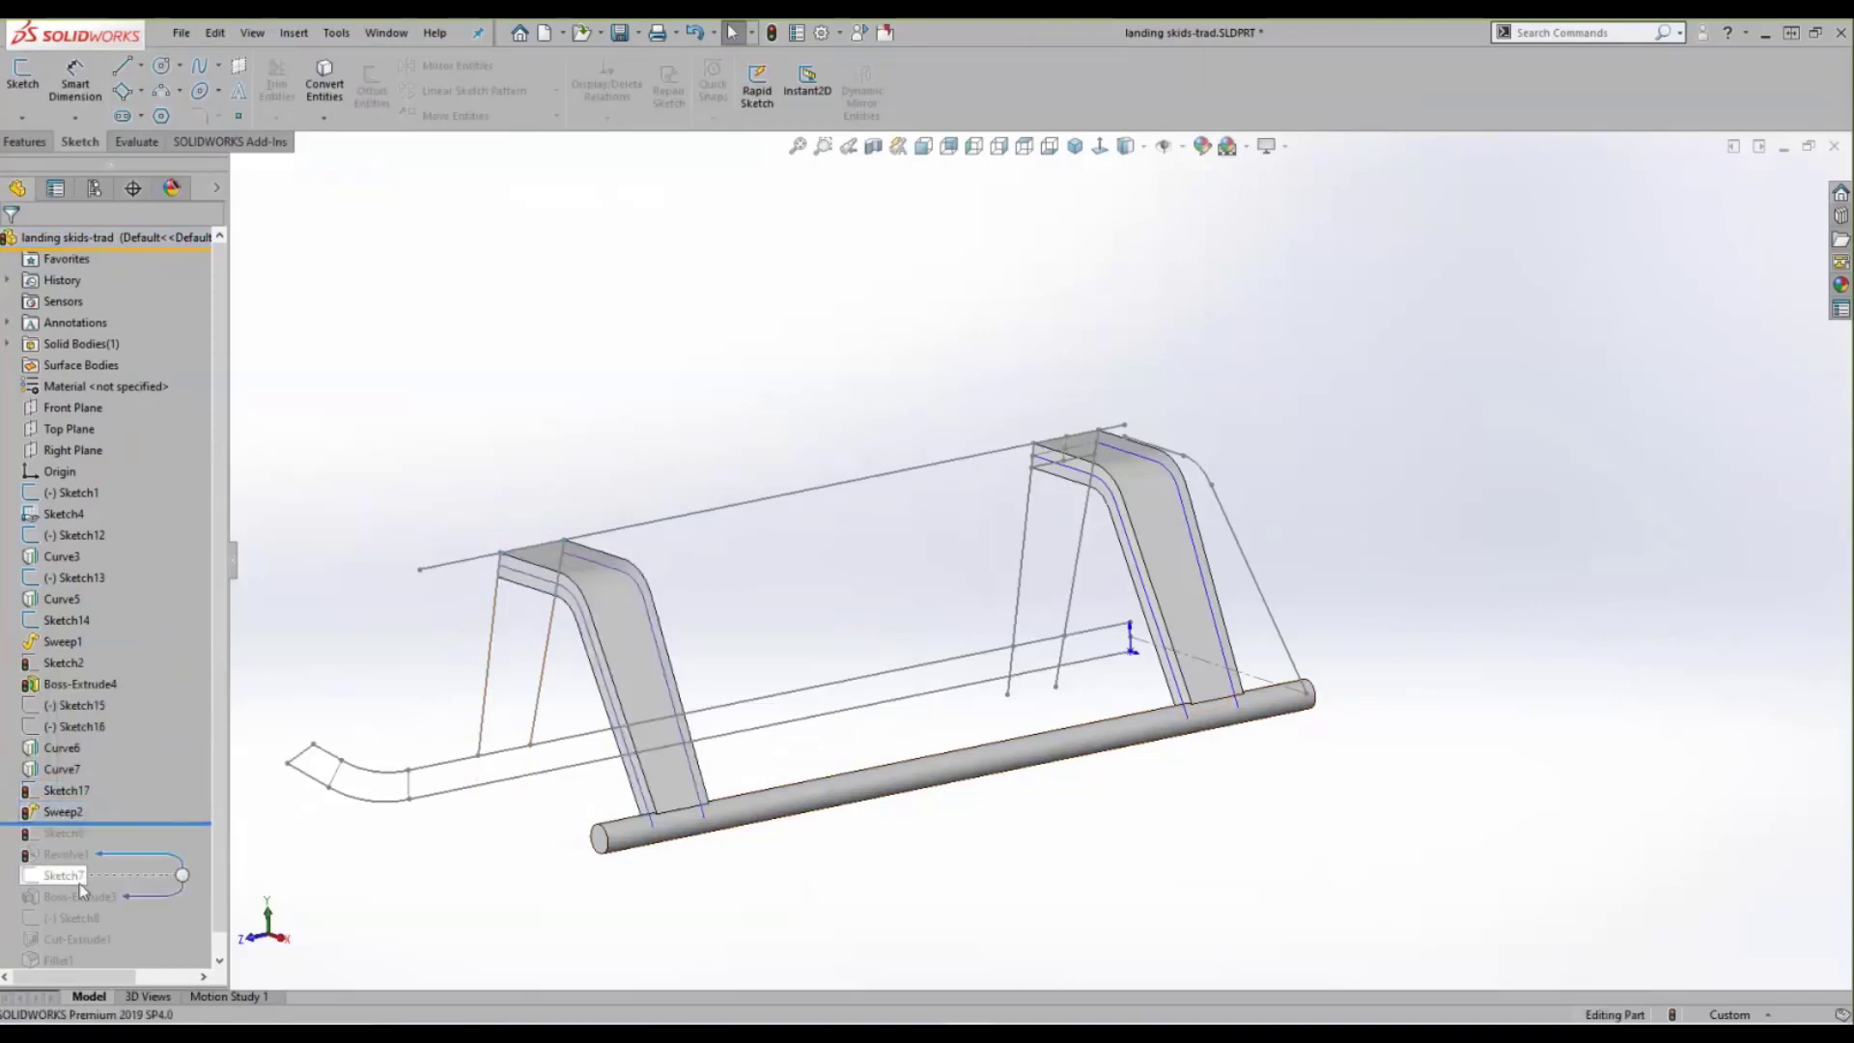
right_click(125, 623)
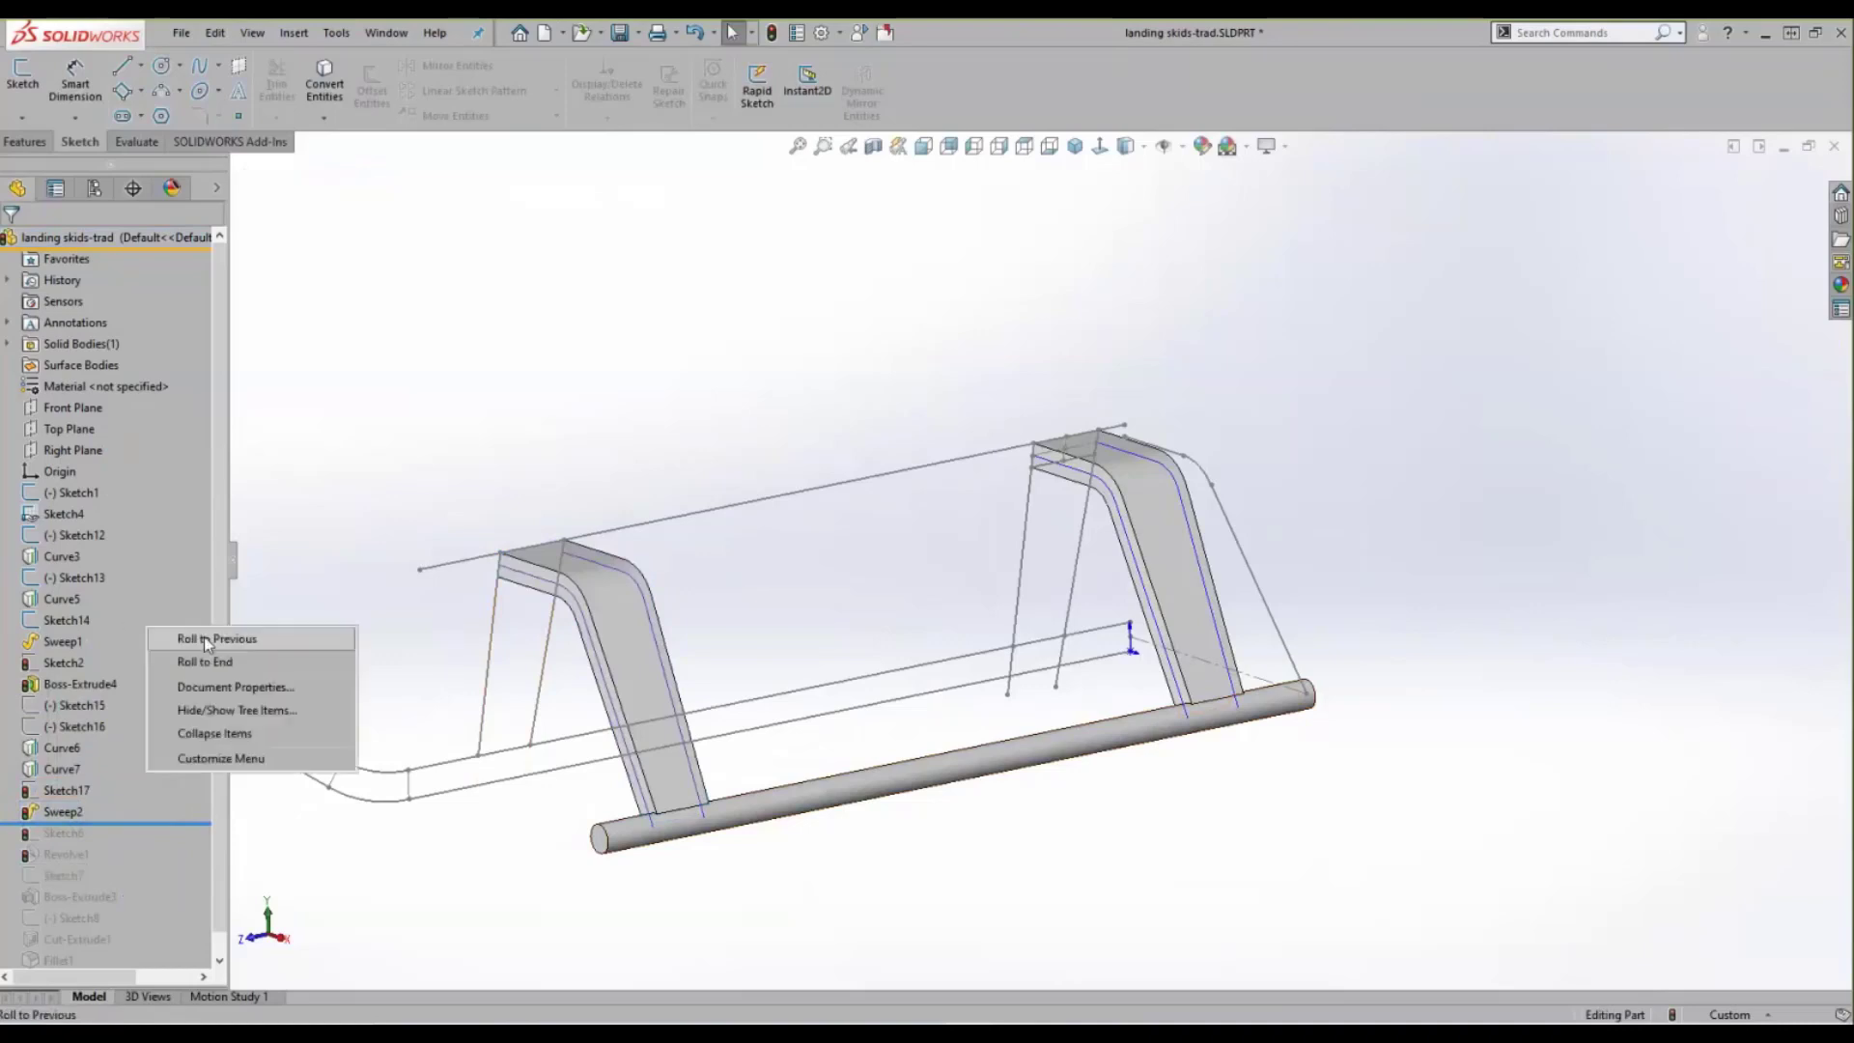
left_click(228, 666)
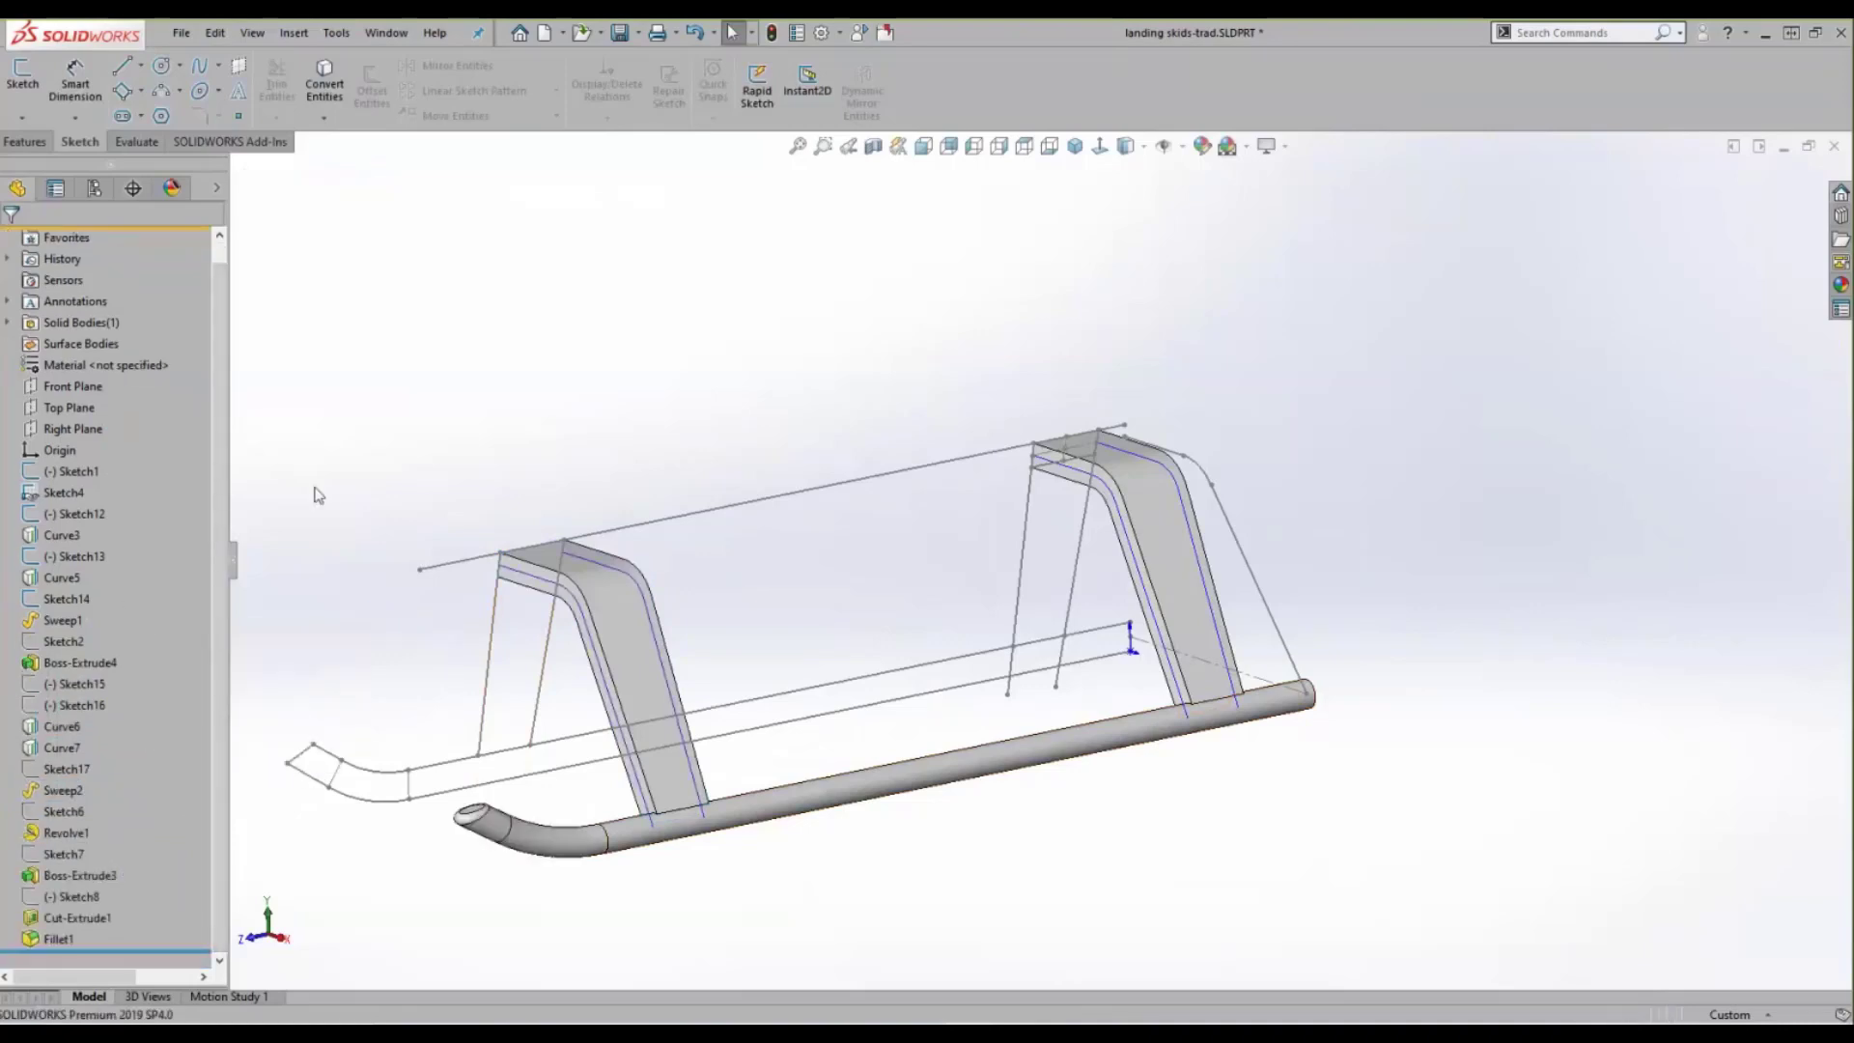
- Save and close the current part, and open the recent part landing skids-Multi
key("ctrl+s")
key("ctrl+w")
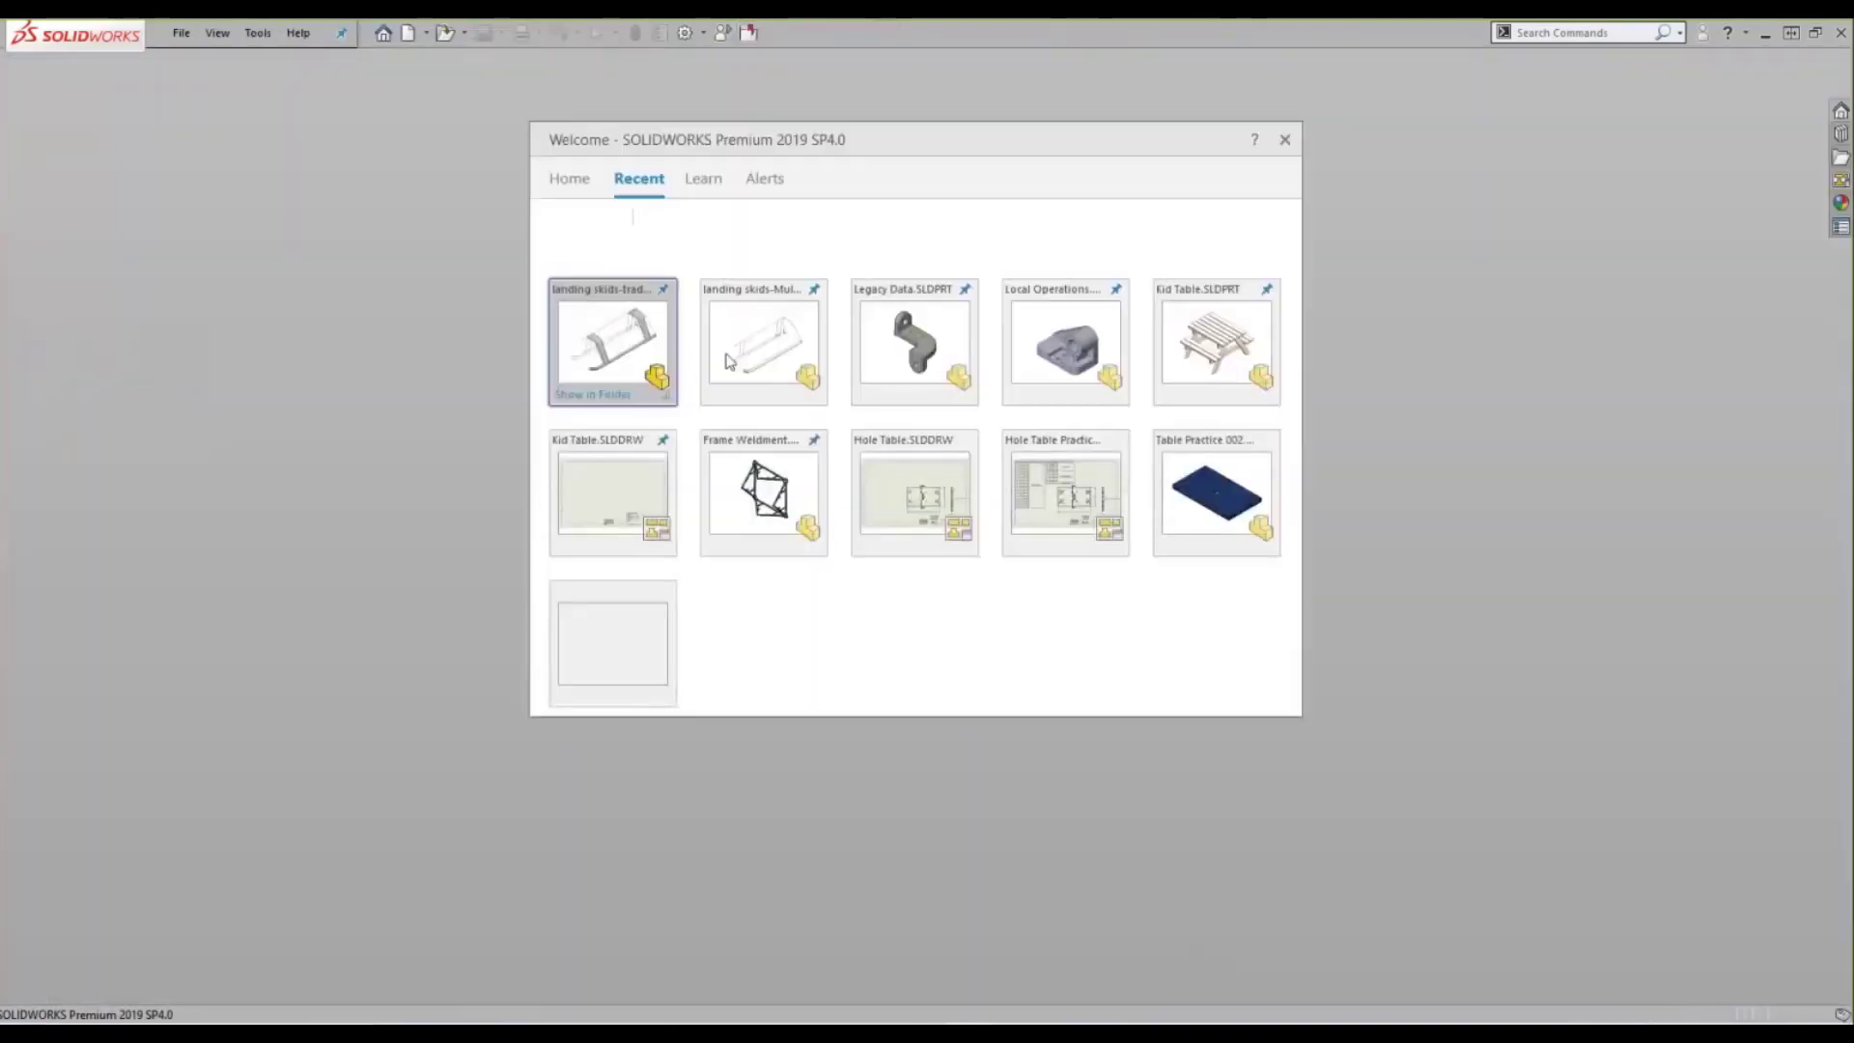
left_click(780, 334)
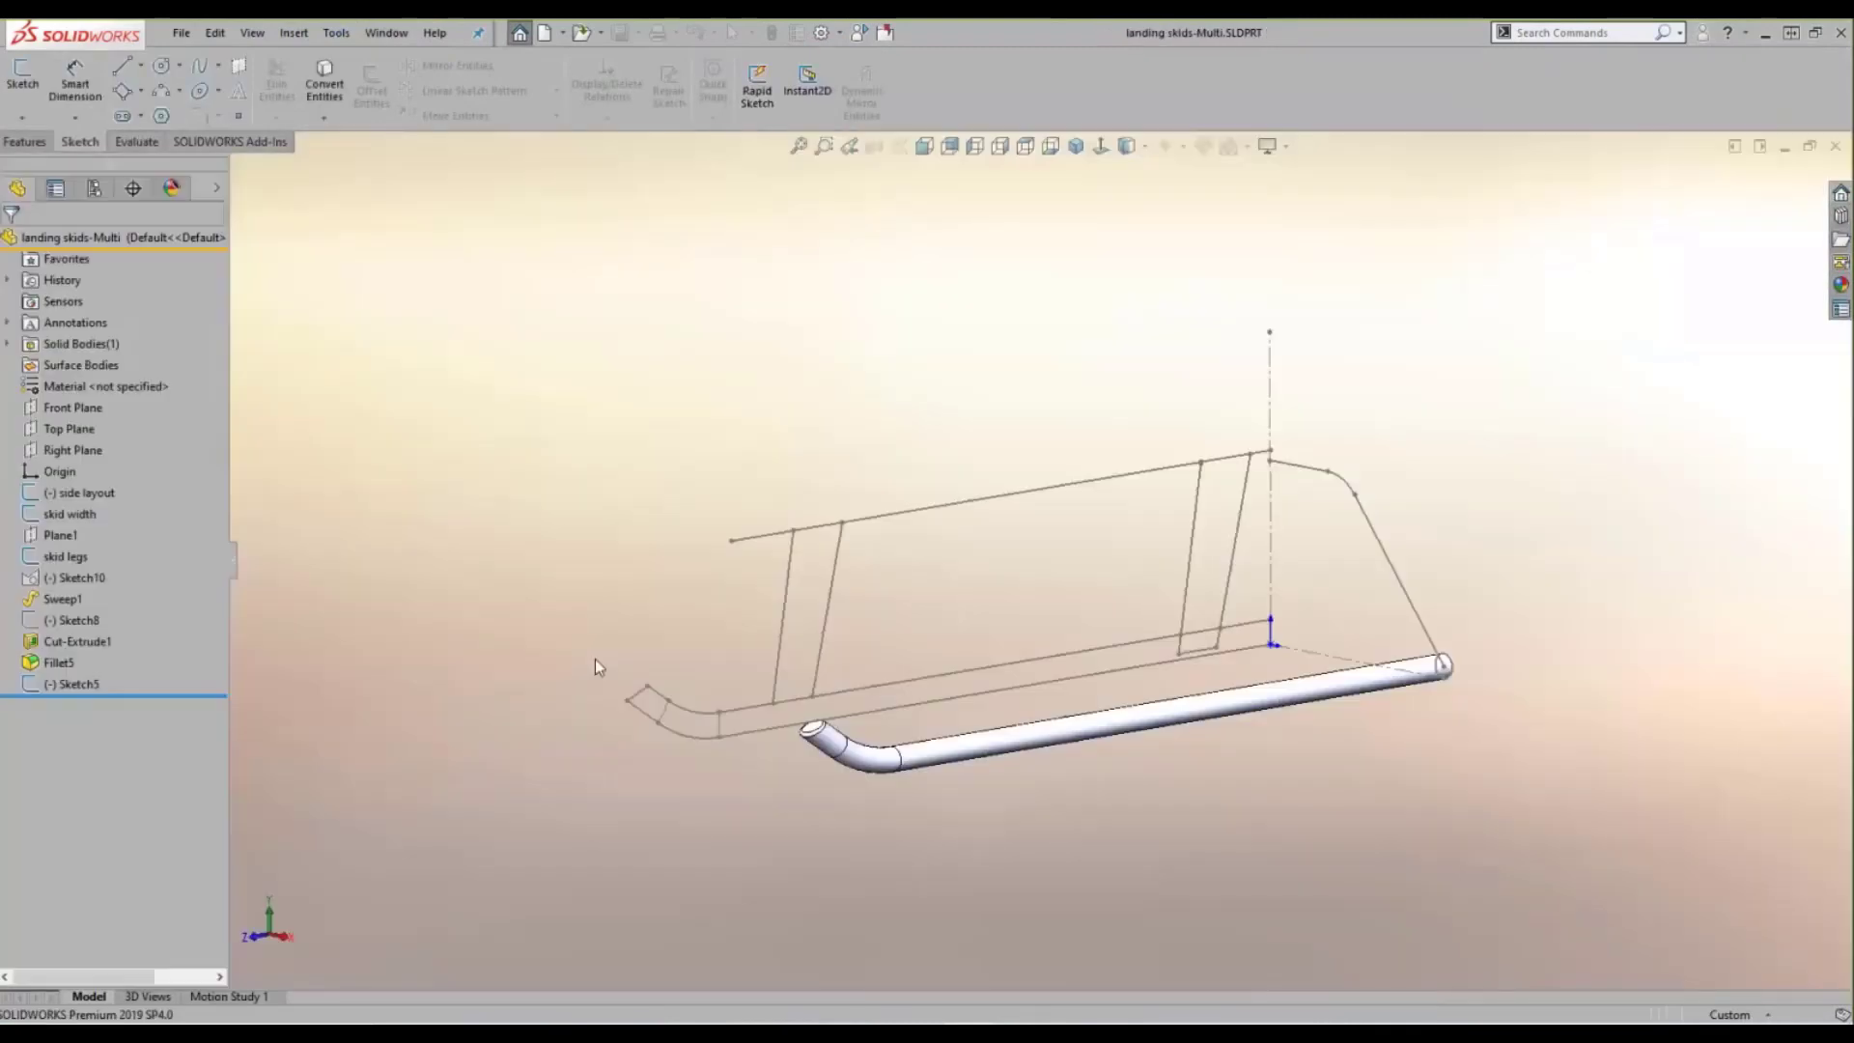
- Highlight the skid width sketch and check which geometry belongs to the skid legs sketch
left_click(81, 515)
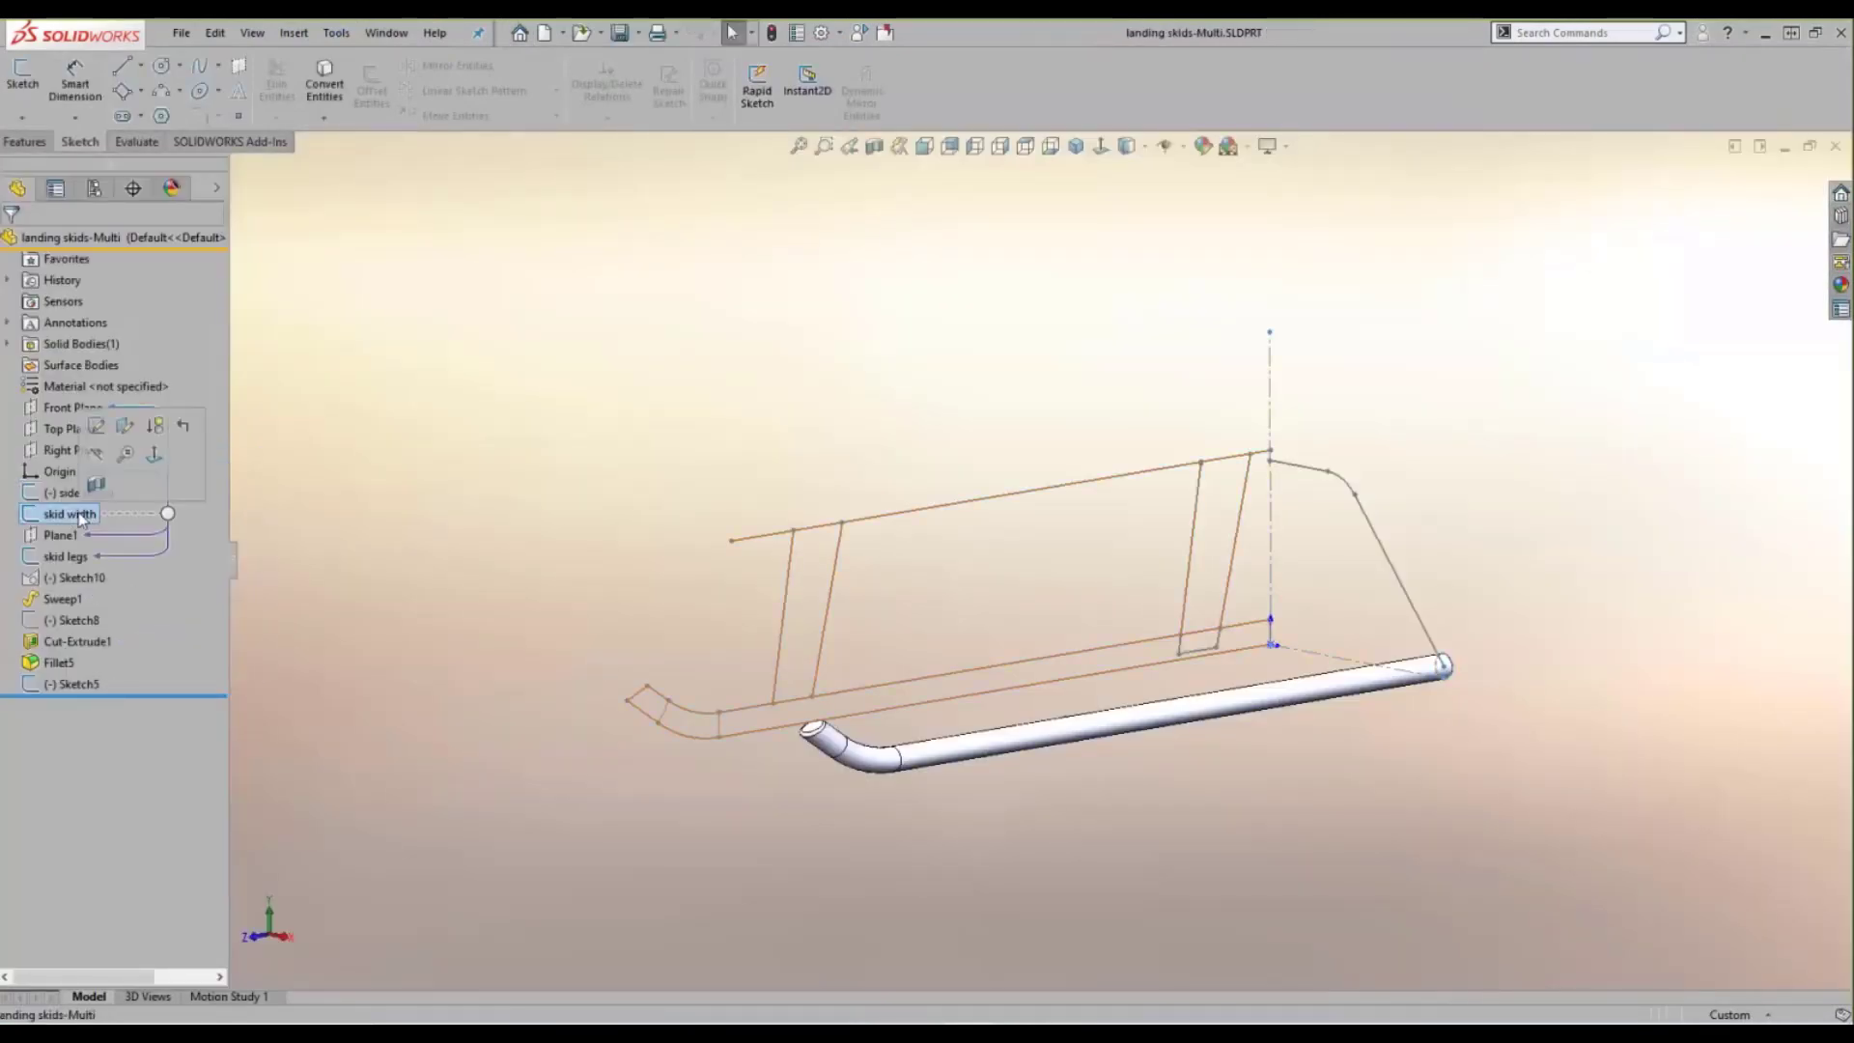
left_click(75, 553)
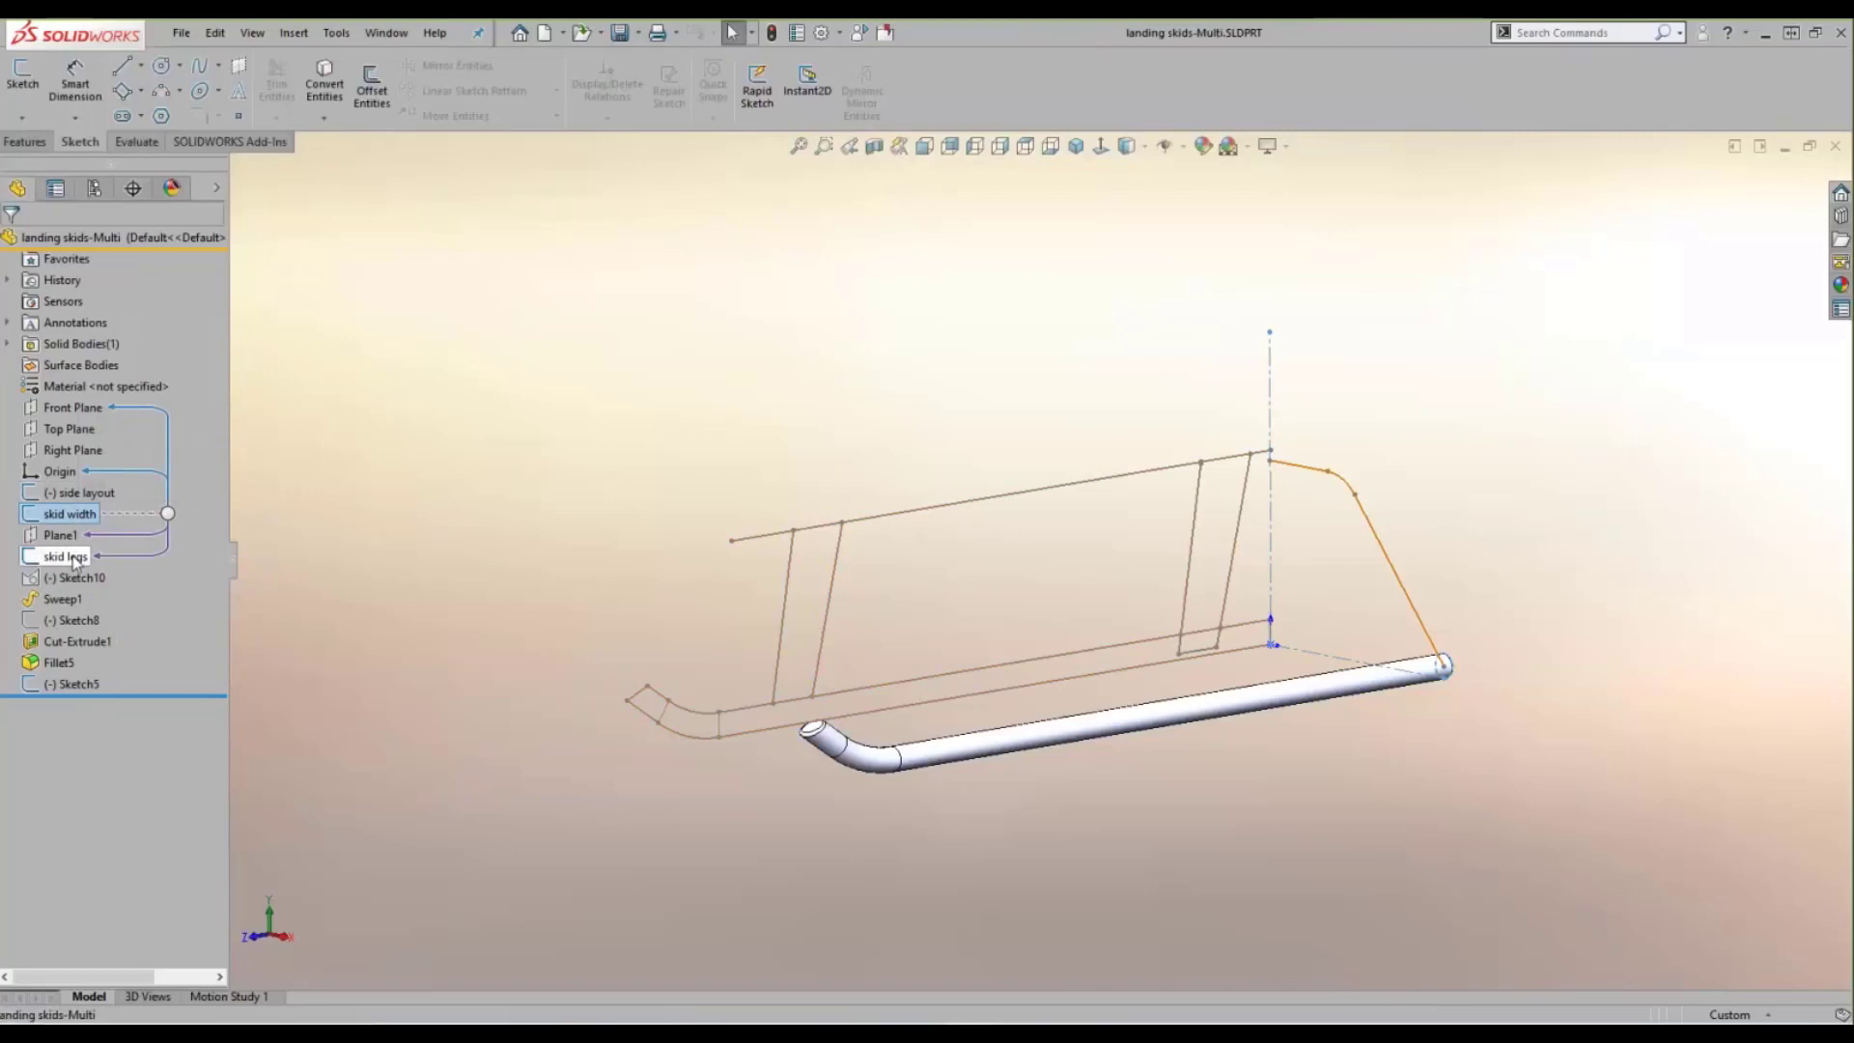
left_click(567, 477)
scroll(1343, 573, "down", 1)
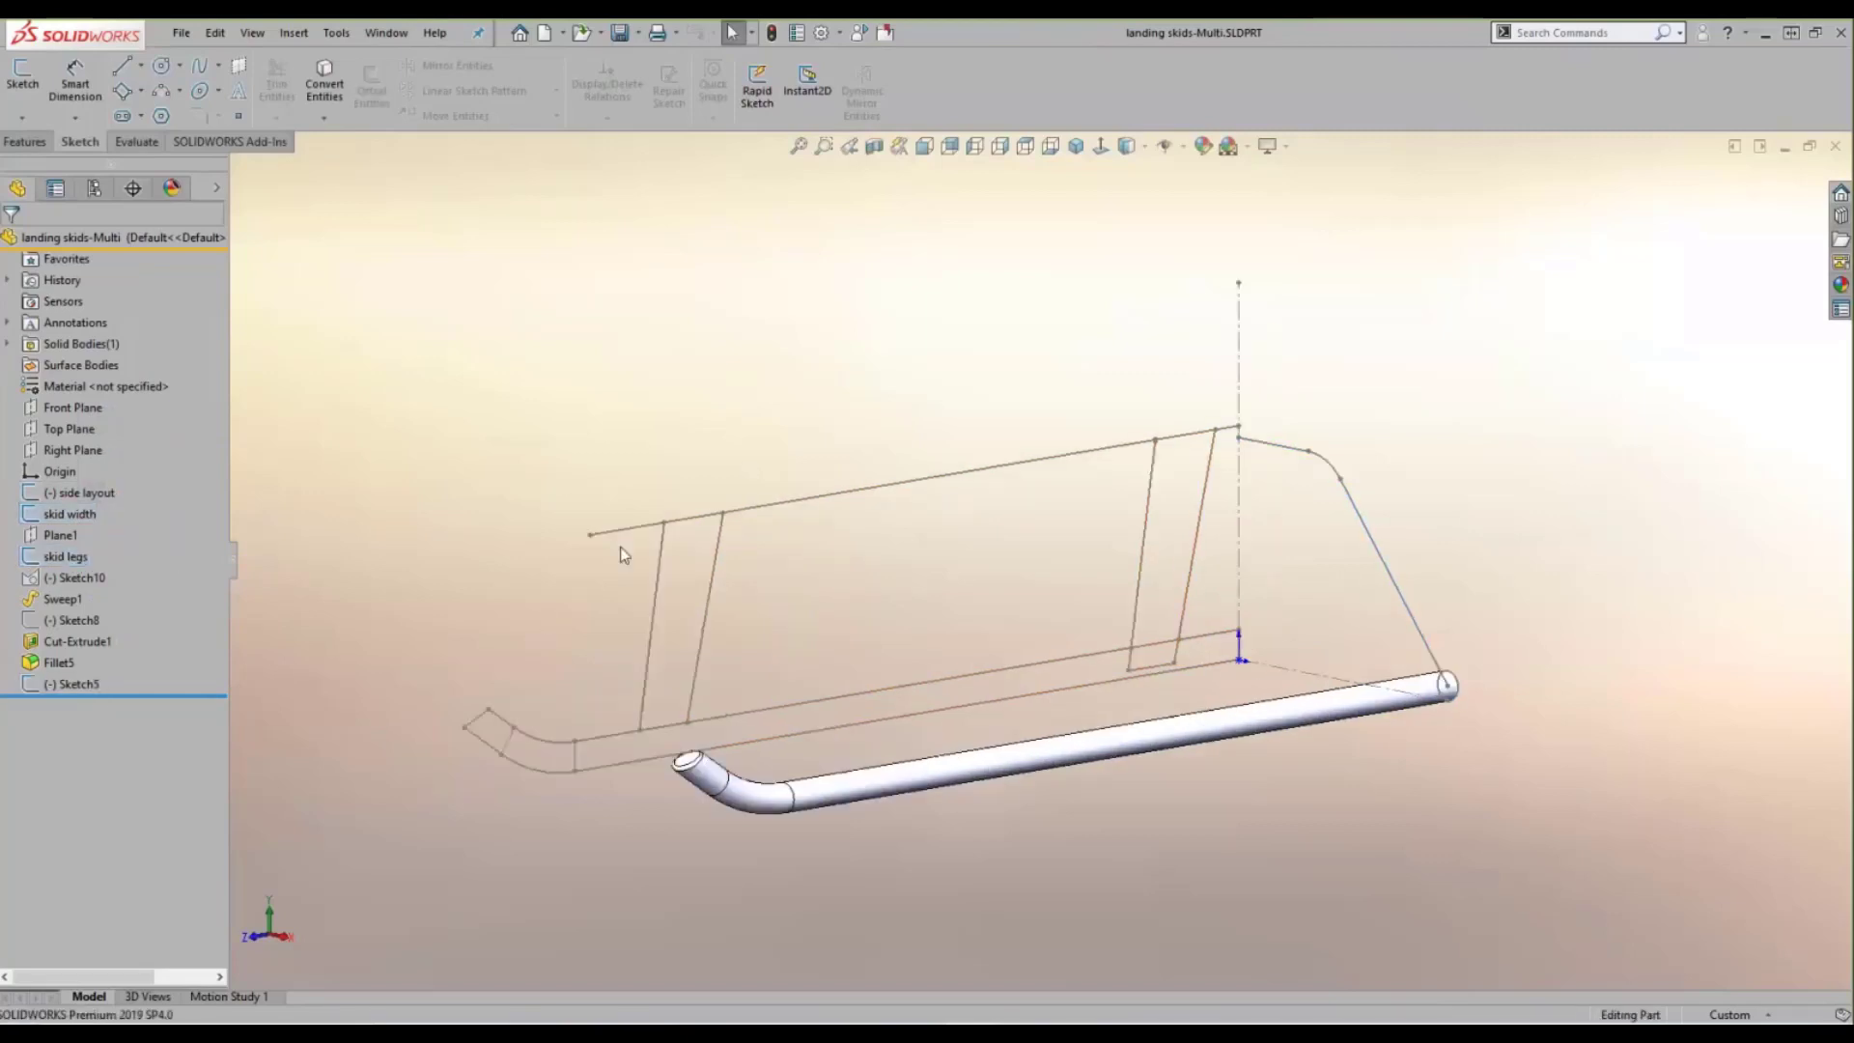
- Begin a blind thin boss extrusion of the skid legs sketch, 30 mm deep, without merging it with the skid tube
left_click(73, 565)
mouse_move(617, 615)
middle_mouse_down()
mouse_move(1394, 507)
mouse_move(1361, 498)
middle_mouse_up()
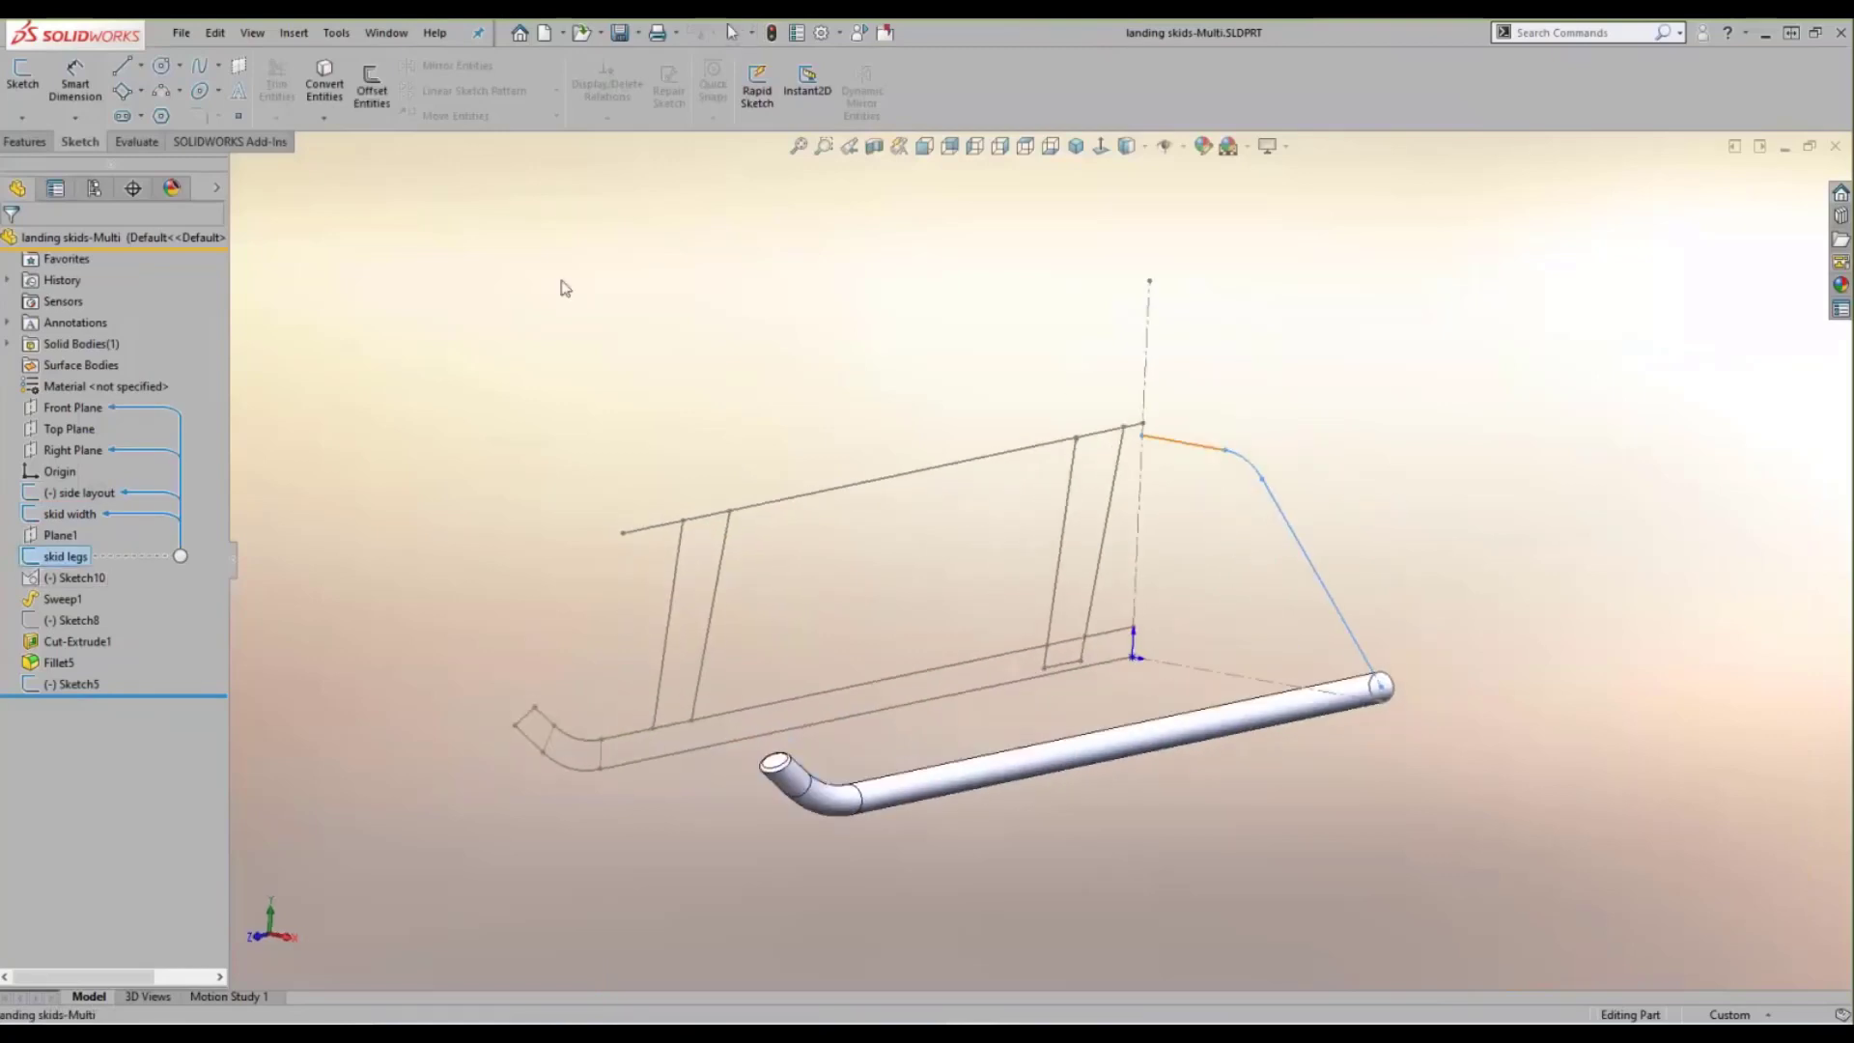
left_click(25, 141)
left_click(34, 94)
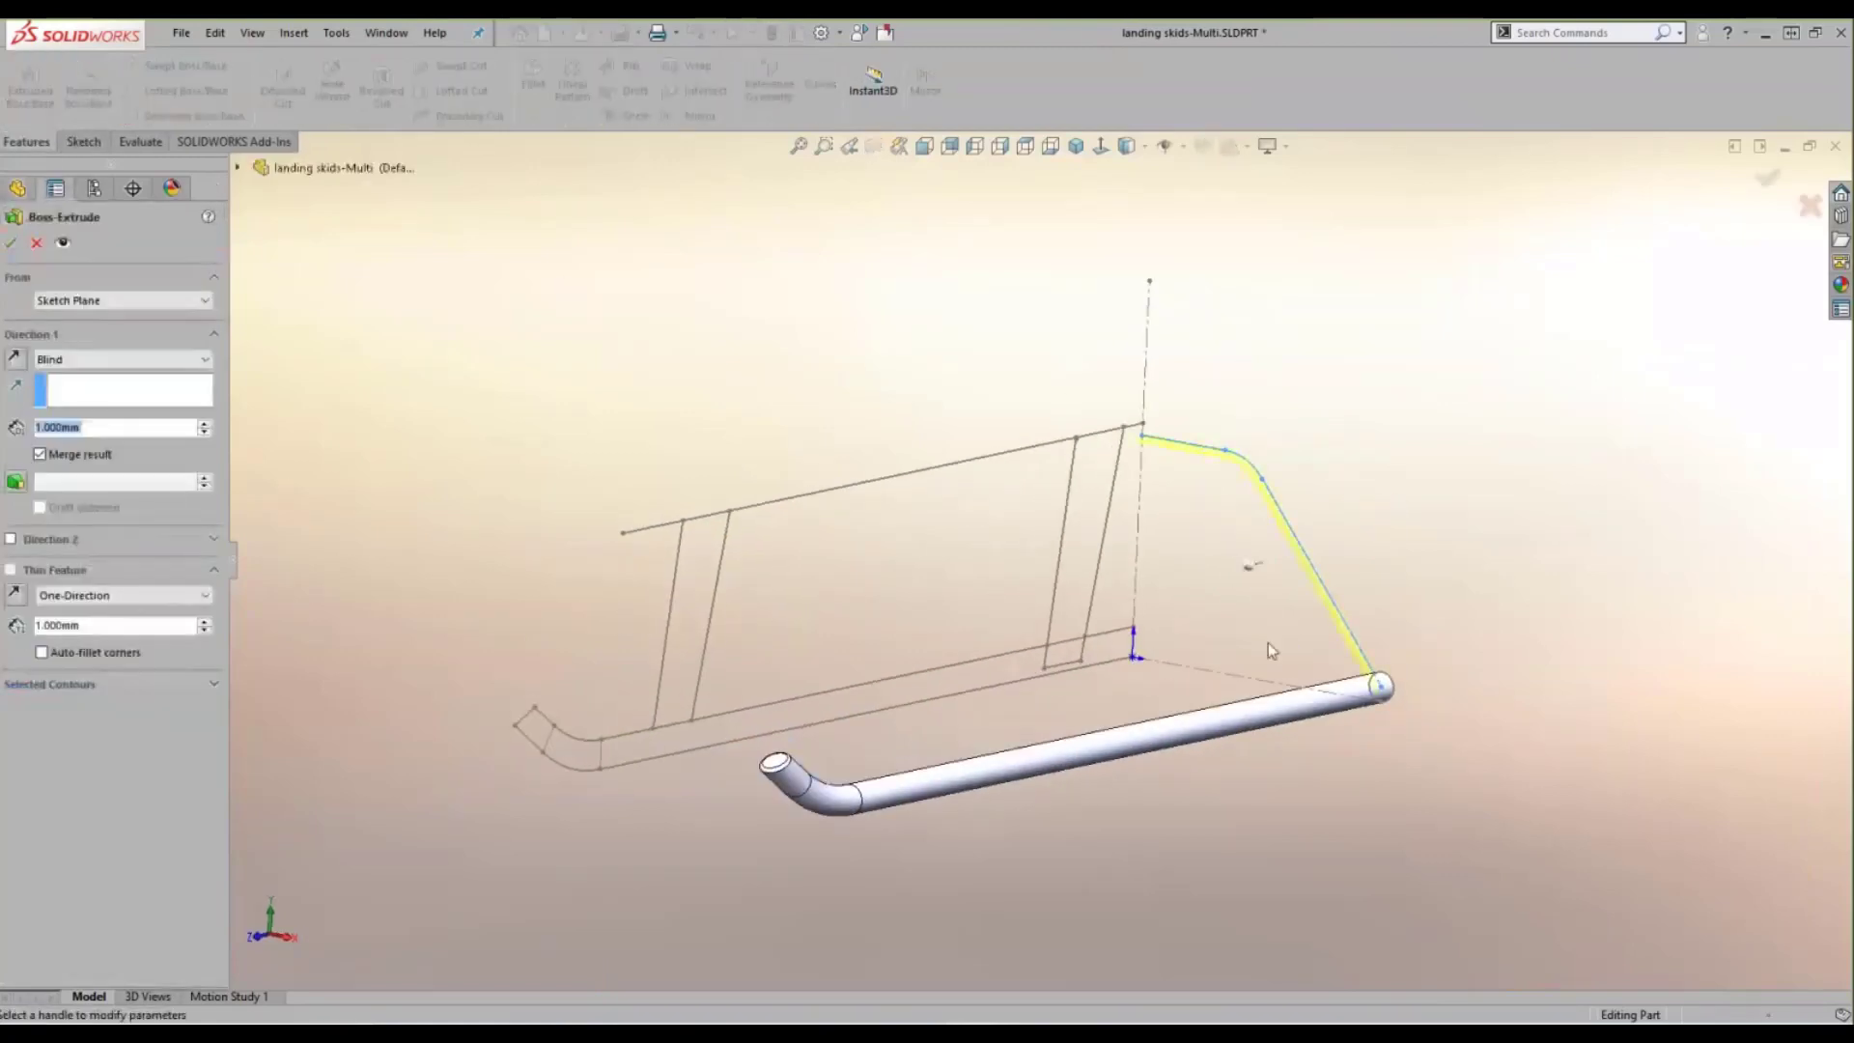
middle_click_drag(1267, 642, 1393, 563)
left_click_drag(1393, 563, 1217, 605)
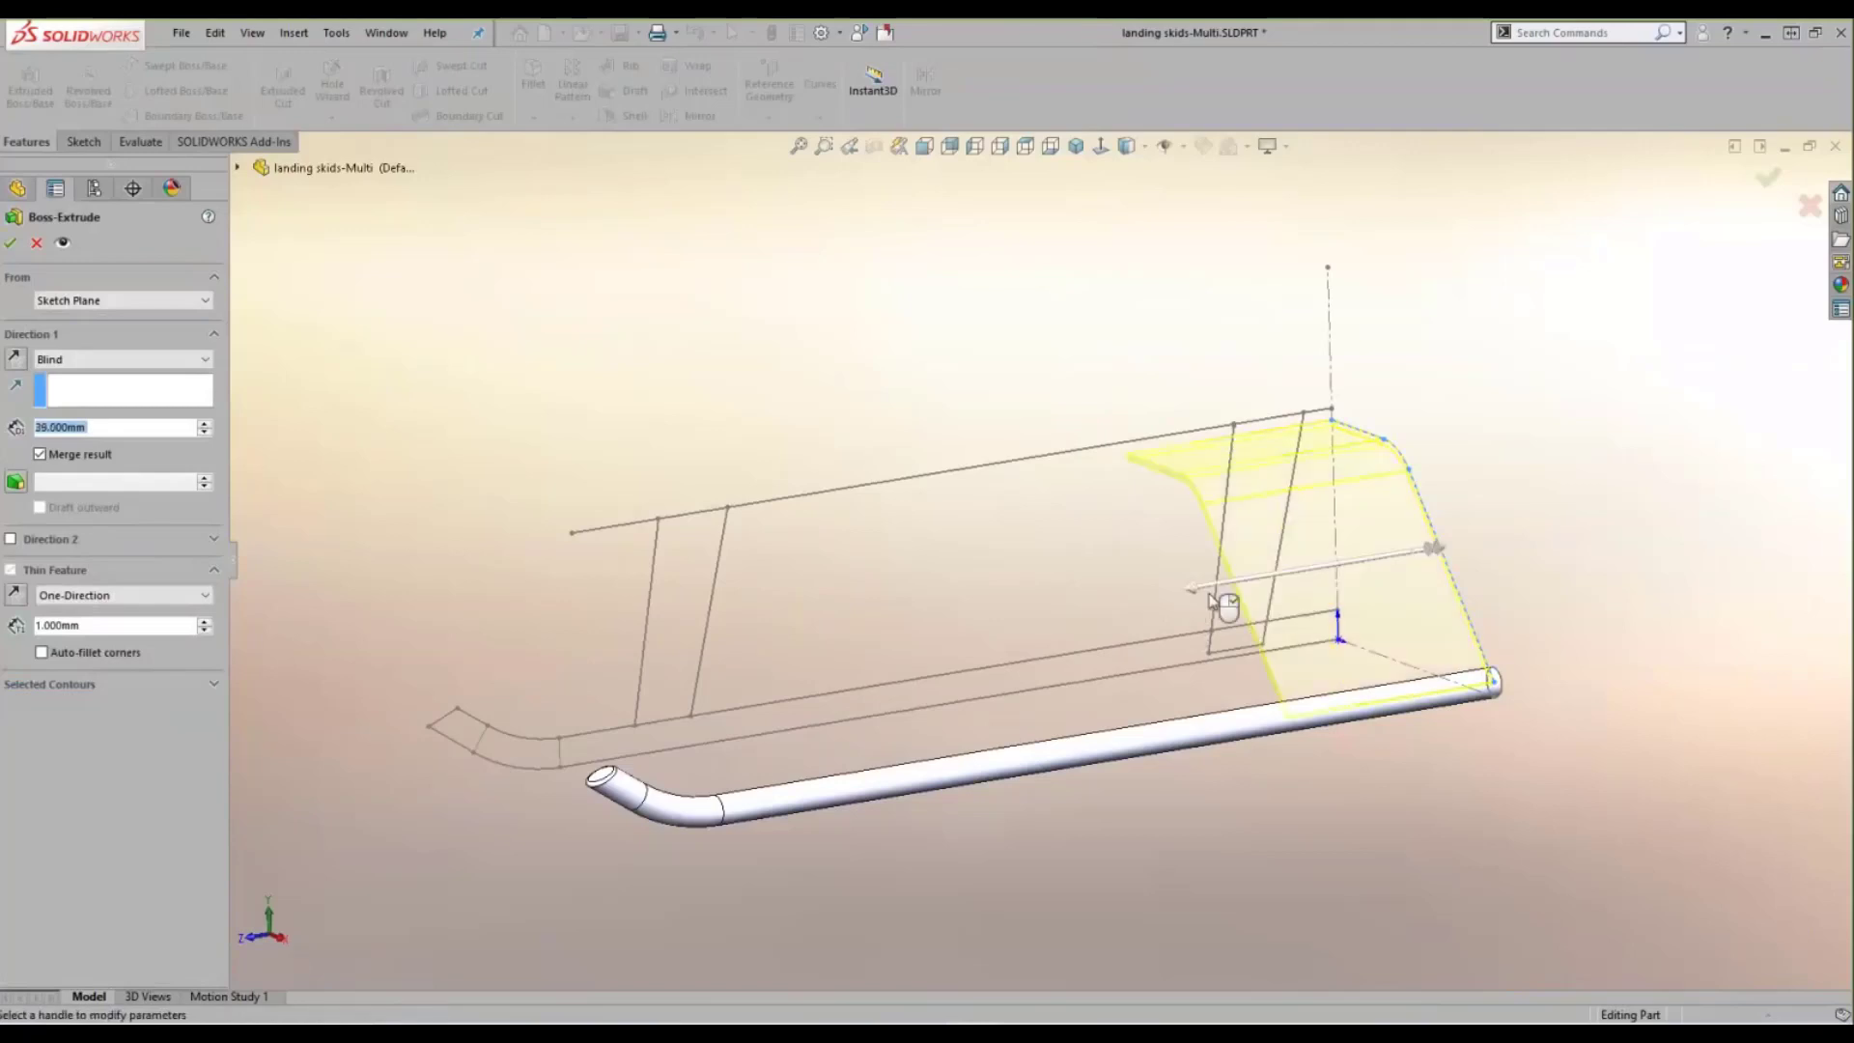
middle_click_drag(1217, 605, 1228, 678)
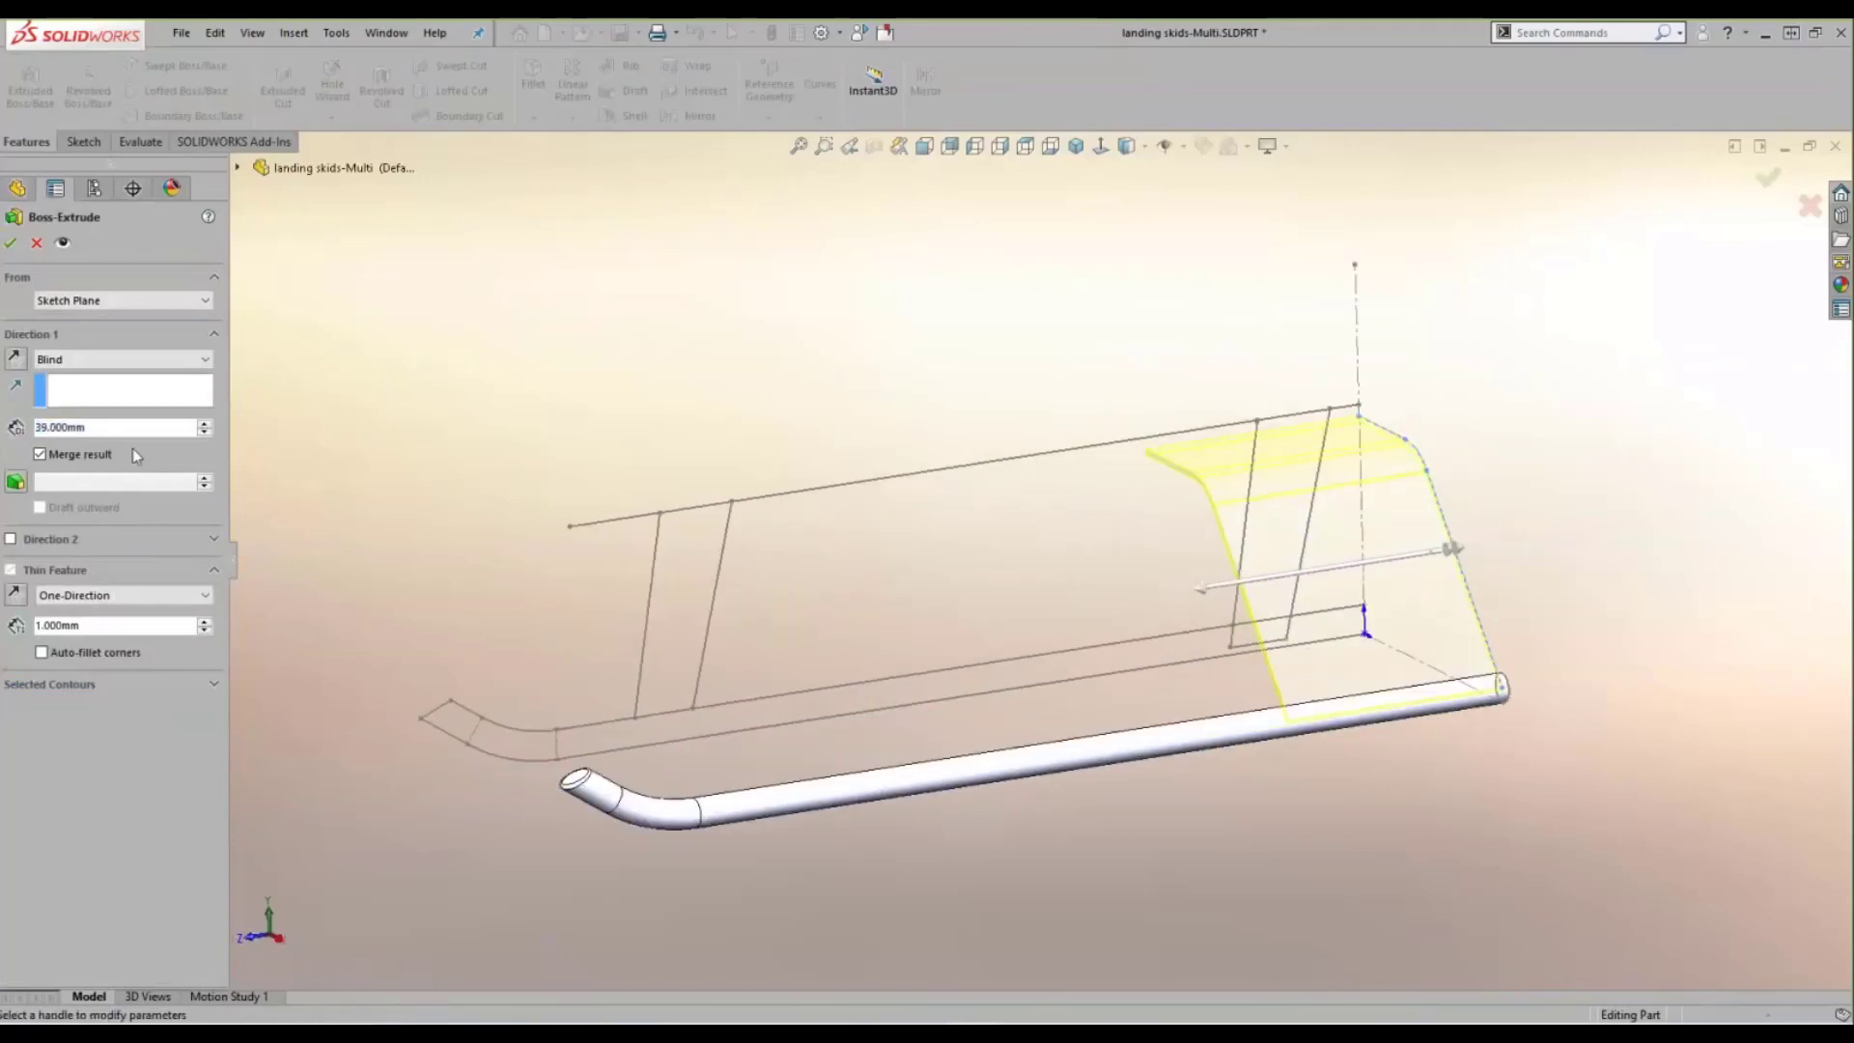
left_click_drag(106, 428, 36, 427)
type("30")
key("Return")
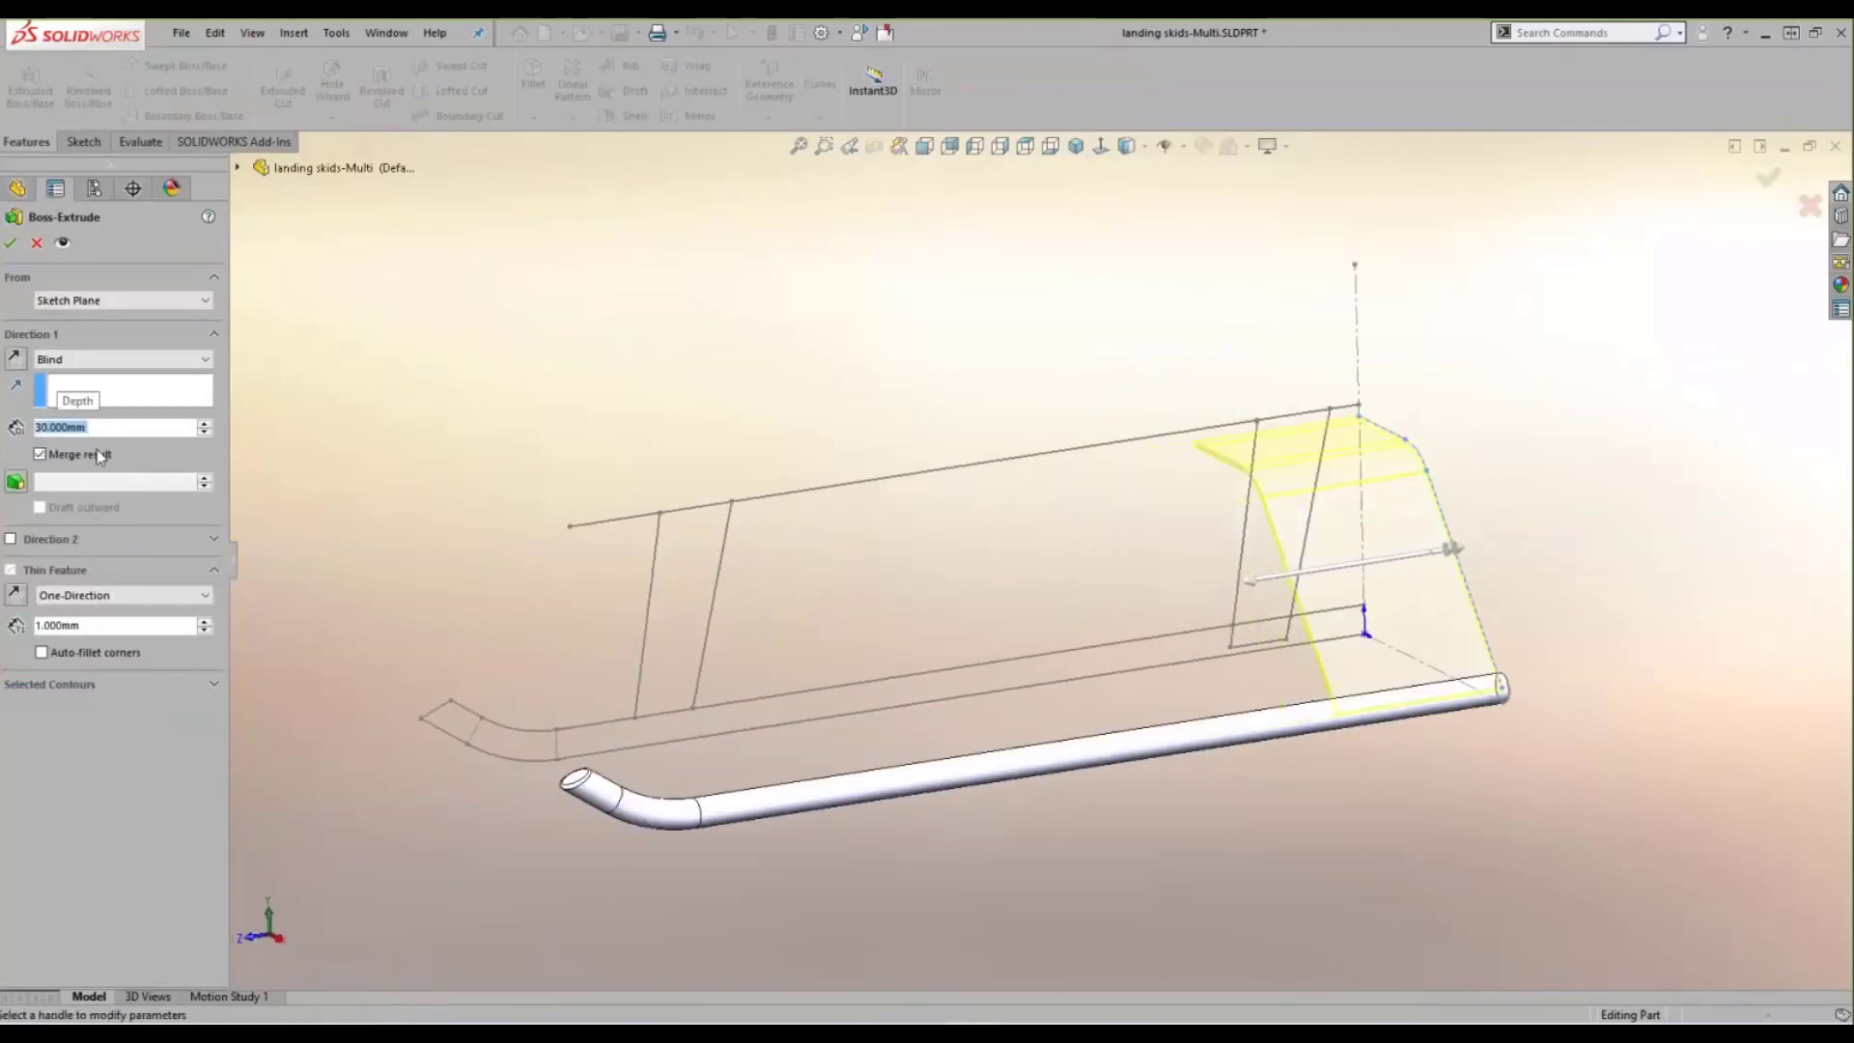
left_click(40, 455)
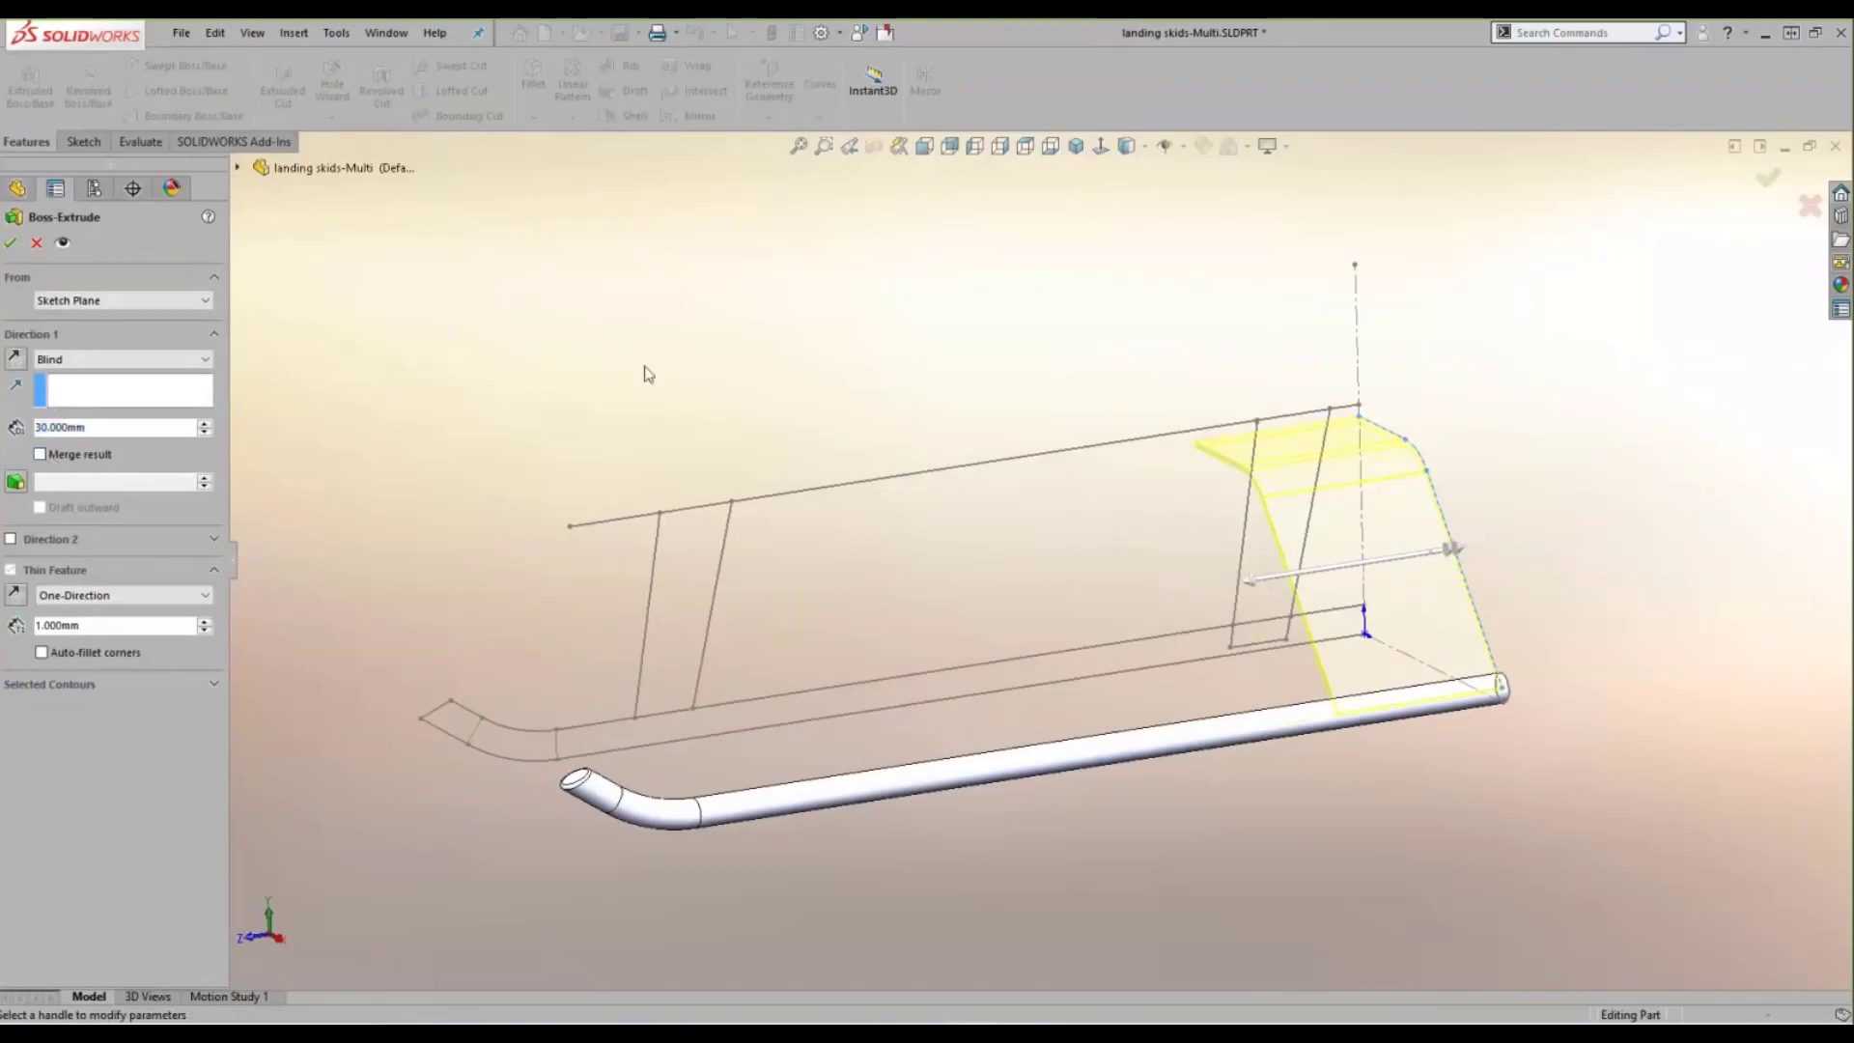
- Make the extrusion's thin wall two-direction with 2 mm on each side, and create the separate leg body
left_click(924, 146)
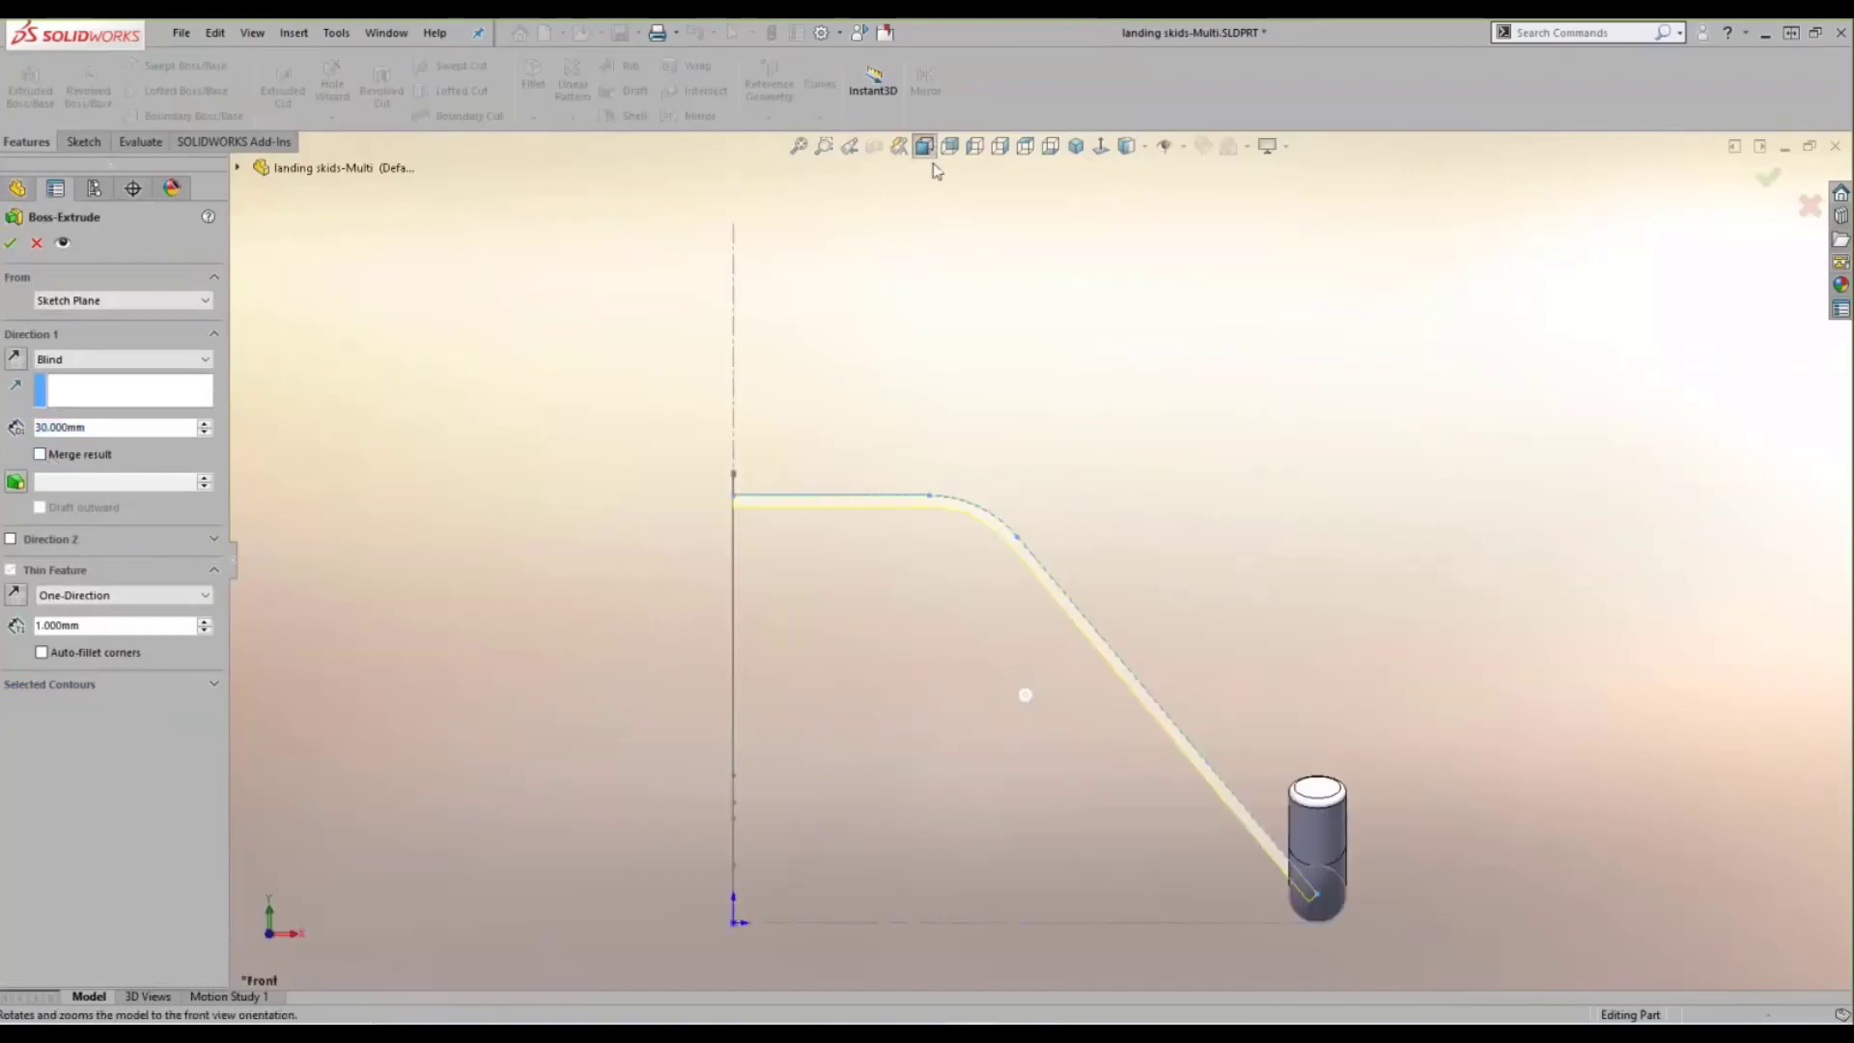
left_click(68, 594)
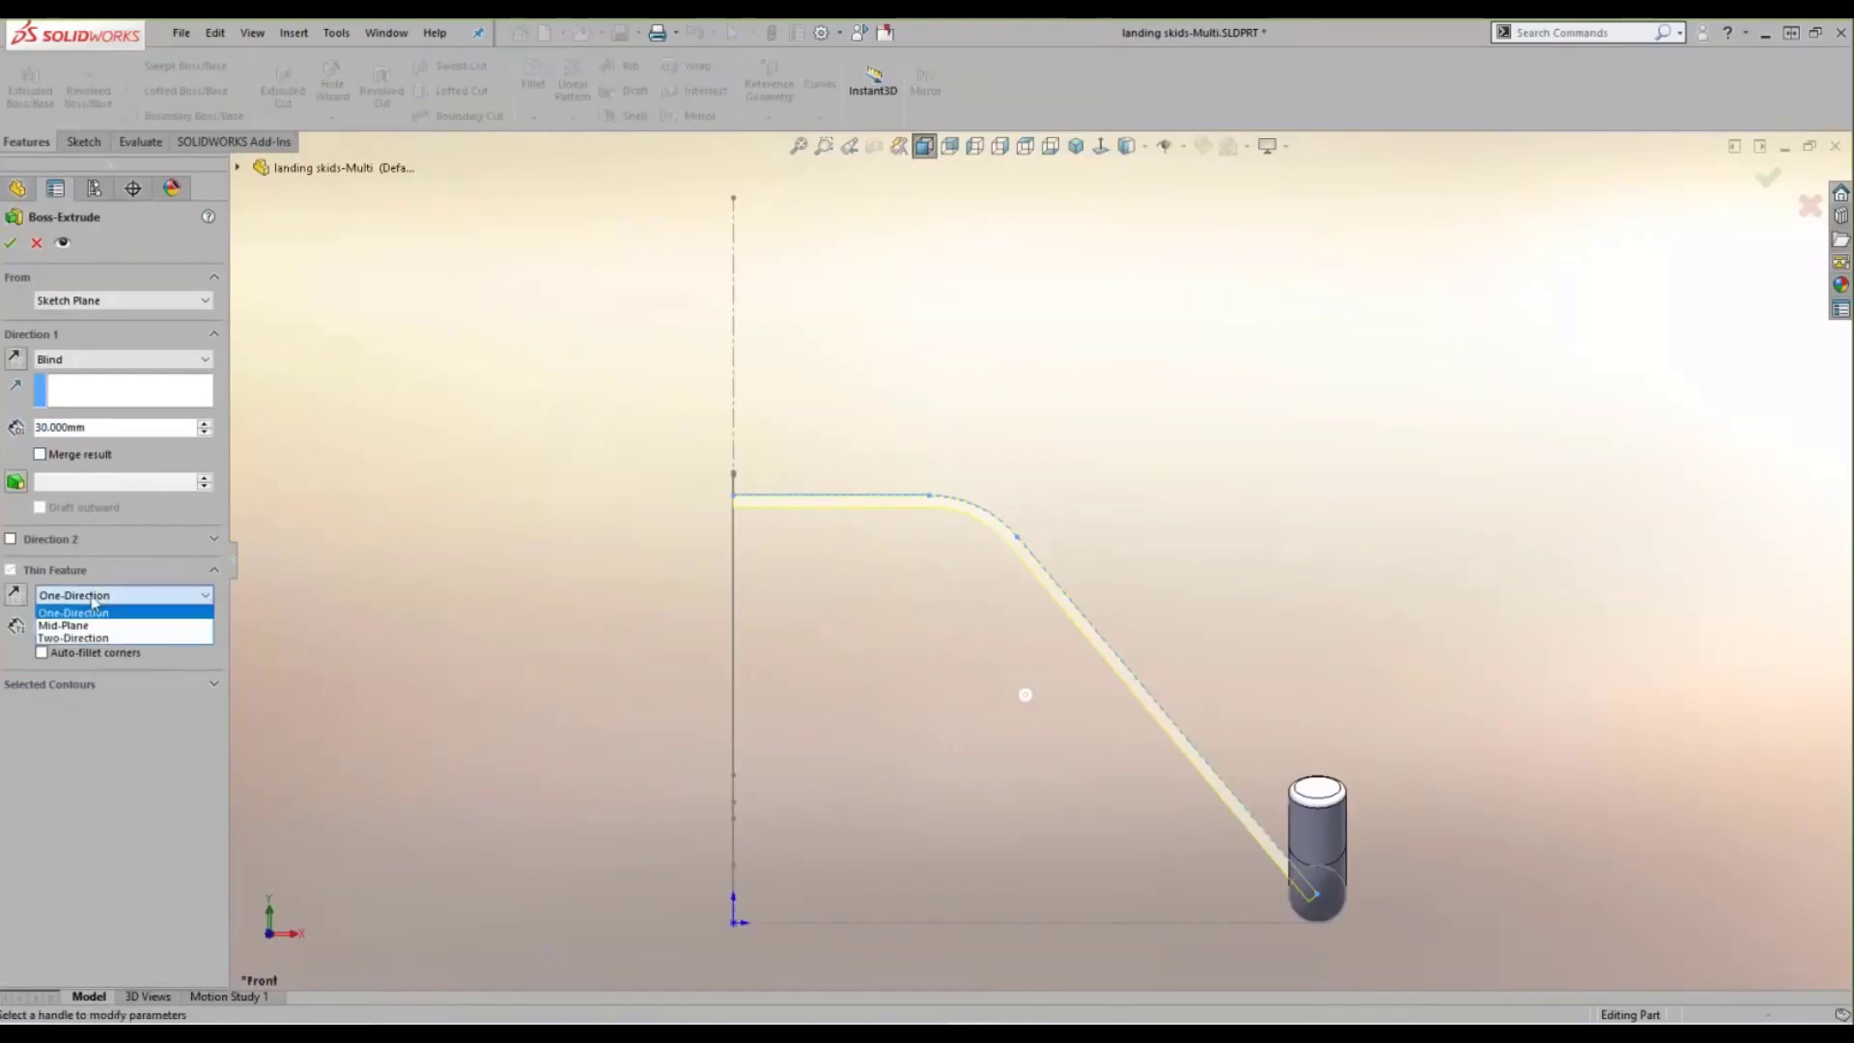
left_click(68, 640)
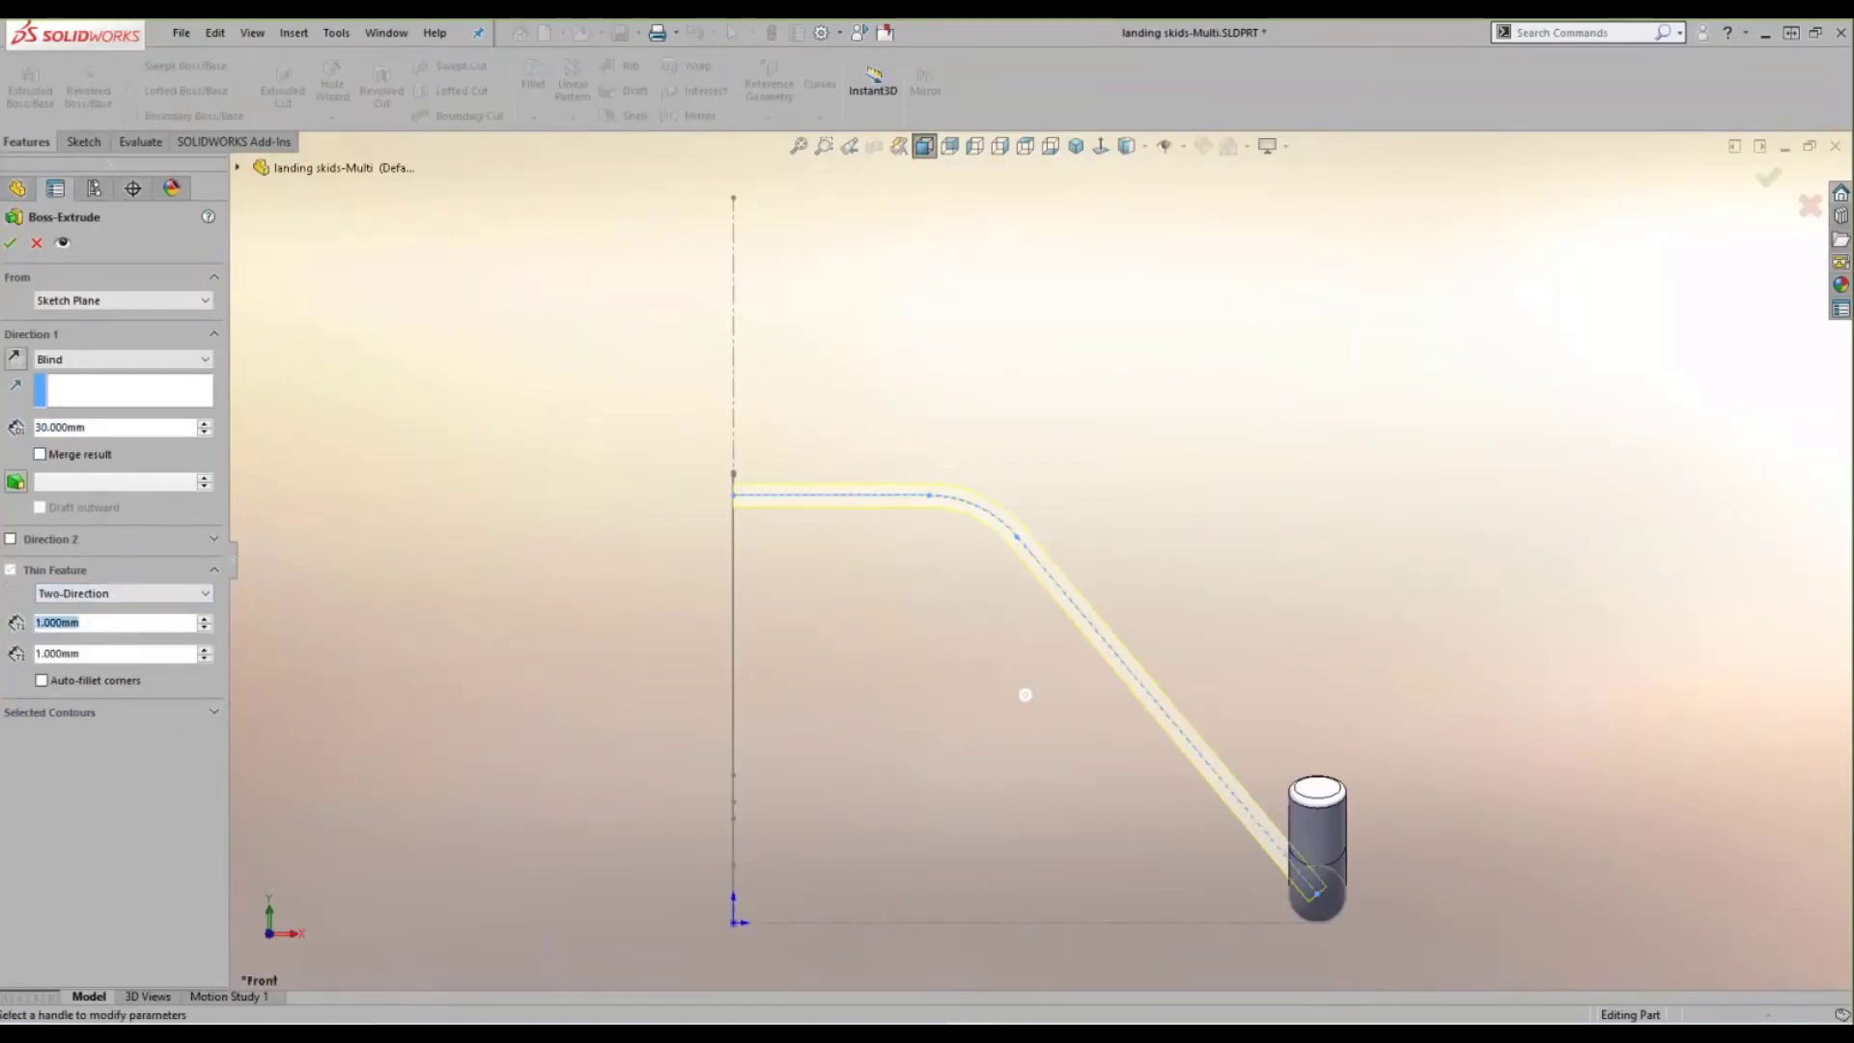
type("2")
left_click(93, 656)
type("2")
key("Return")
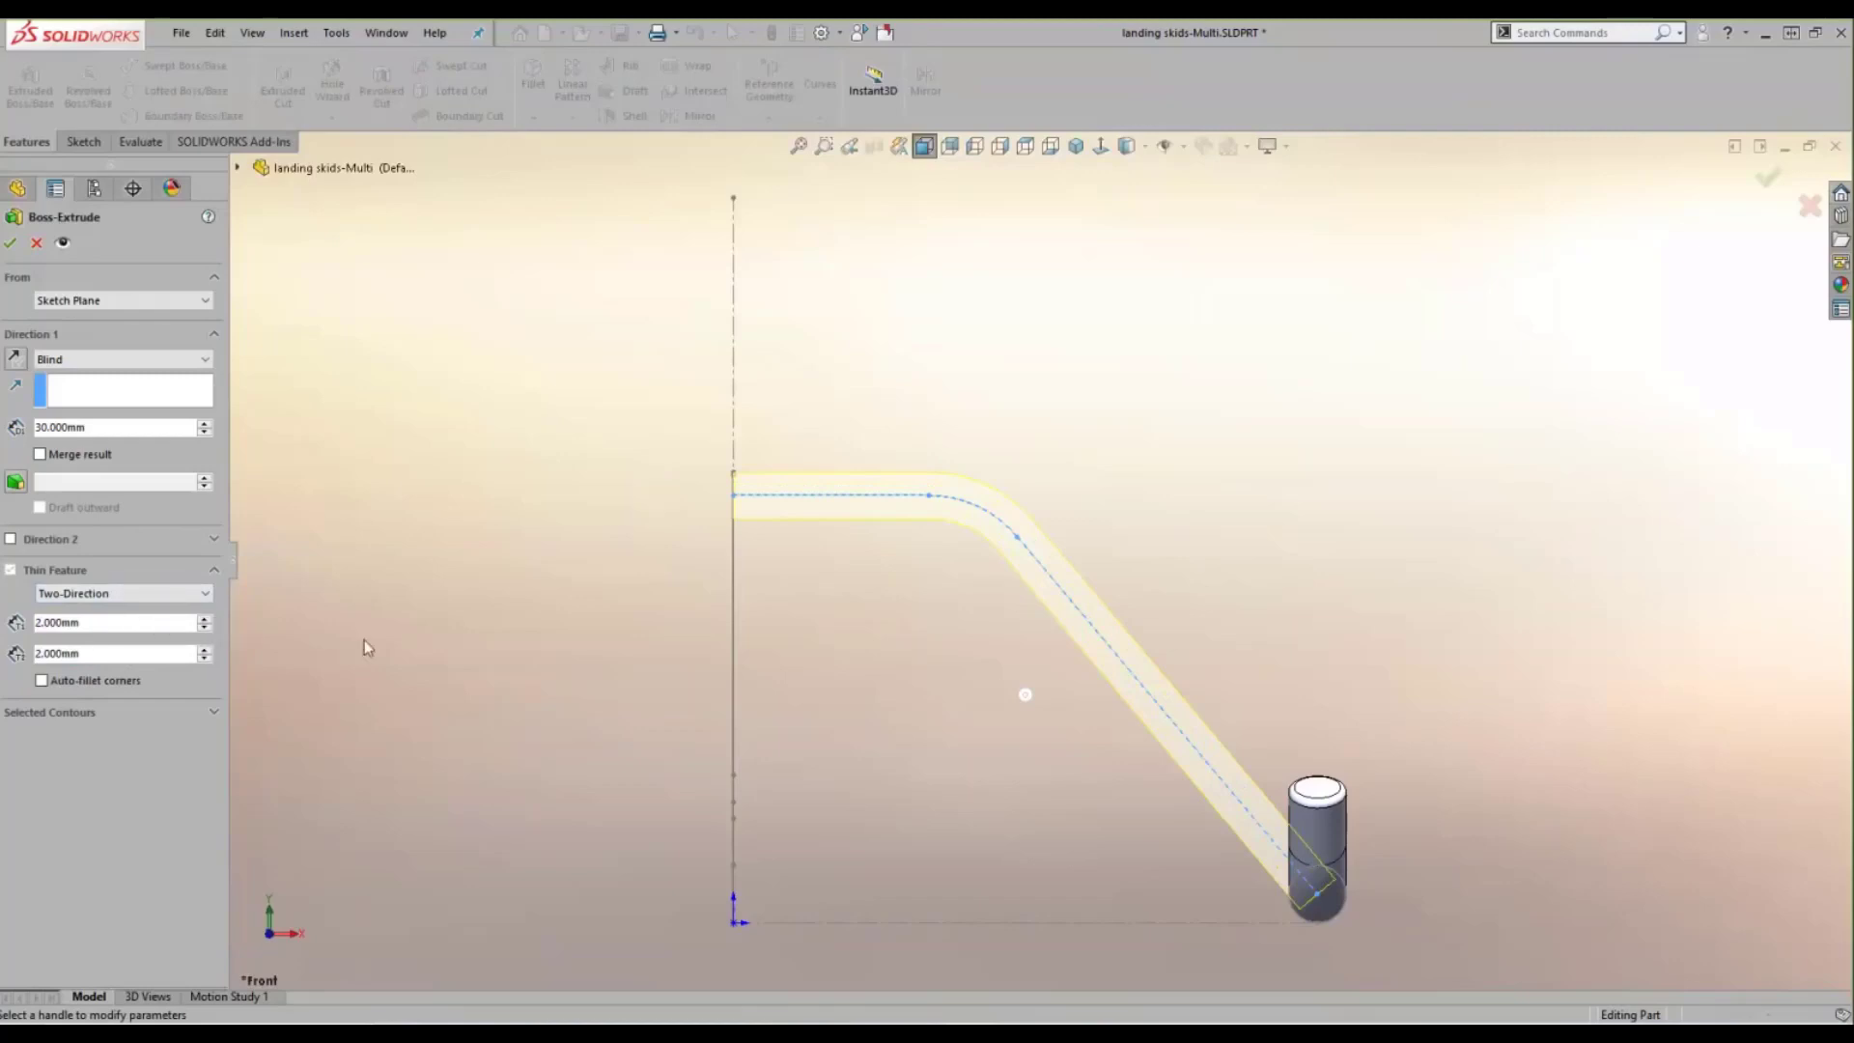
left_click(10, 242)
middle_click_drag(1266, 811, 1159, 773)
left_click(1396, 541)
left_click(620, 517)
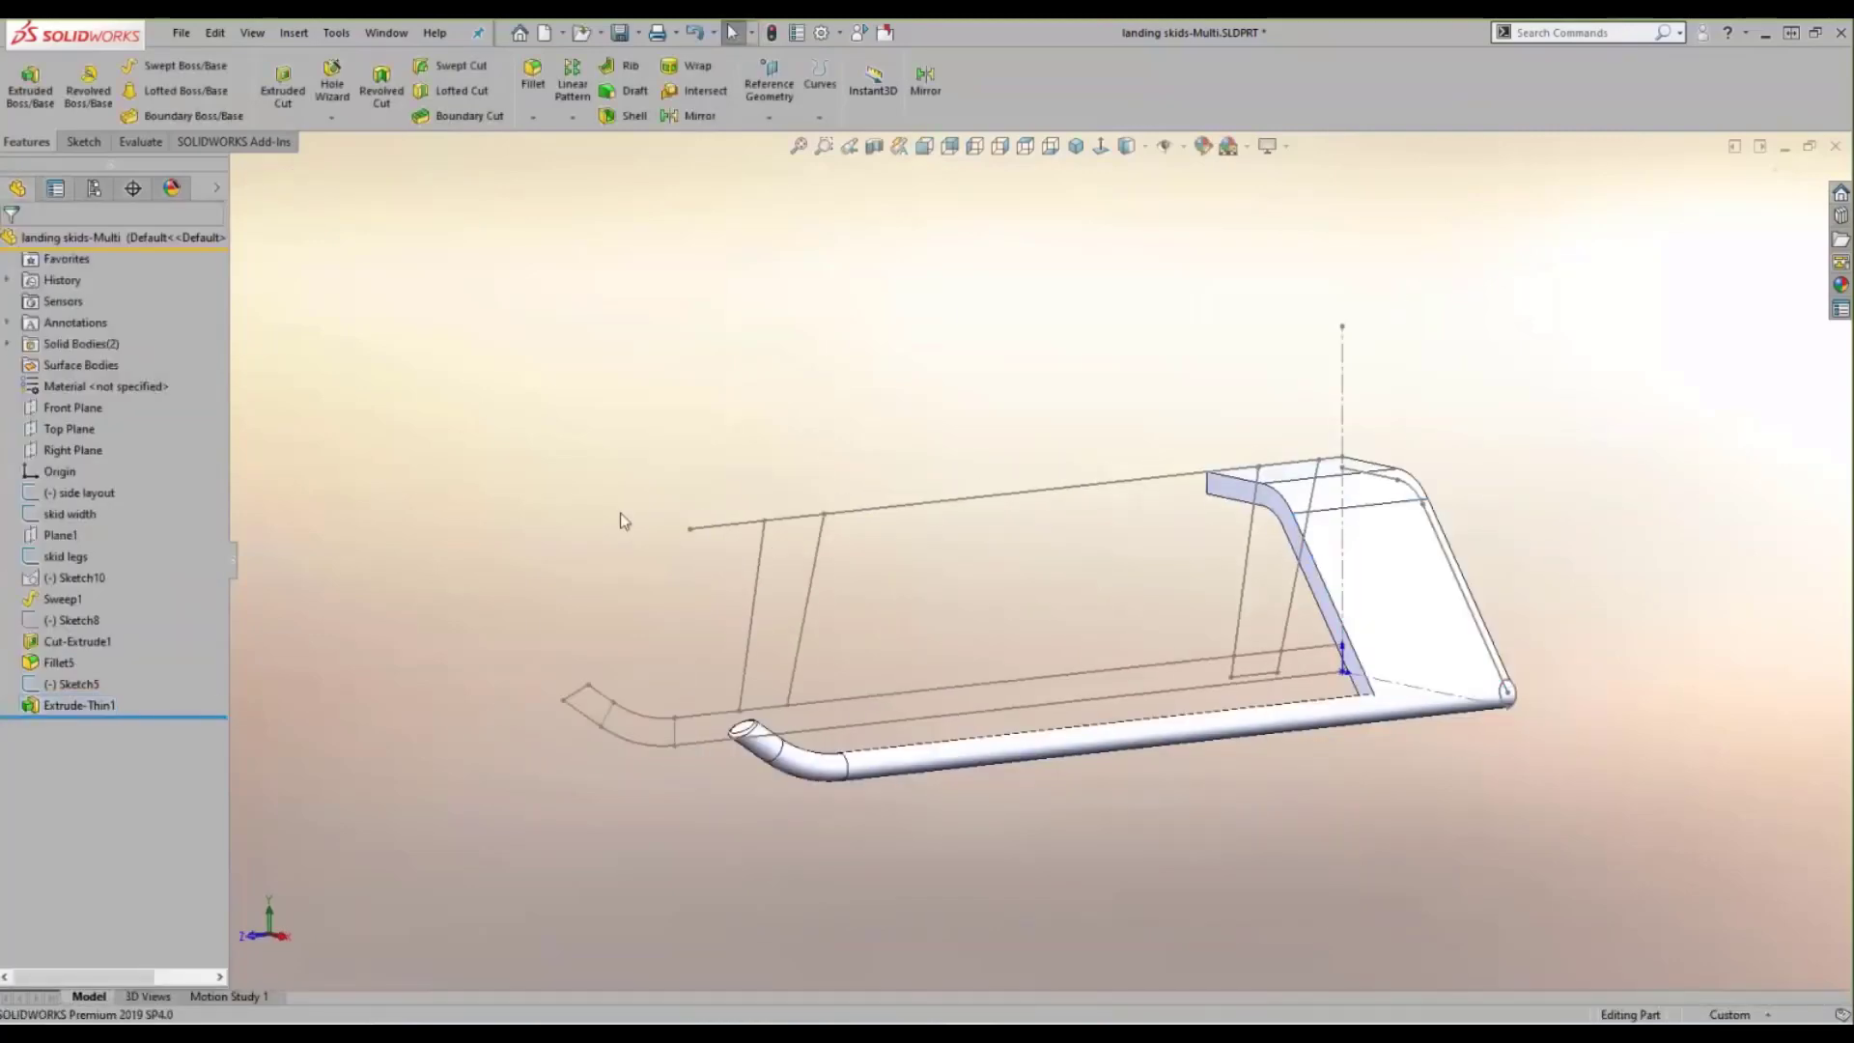
- Extrude Sketch5, the rear leg's side profile, Through All as a separate body without merging the result
left_click(69, 514)
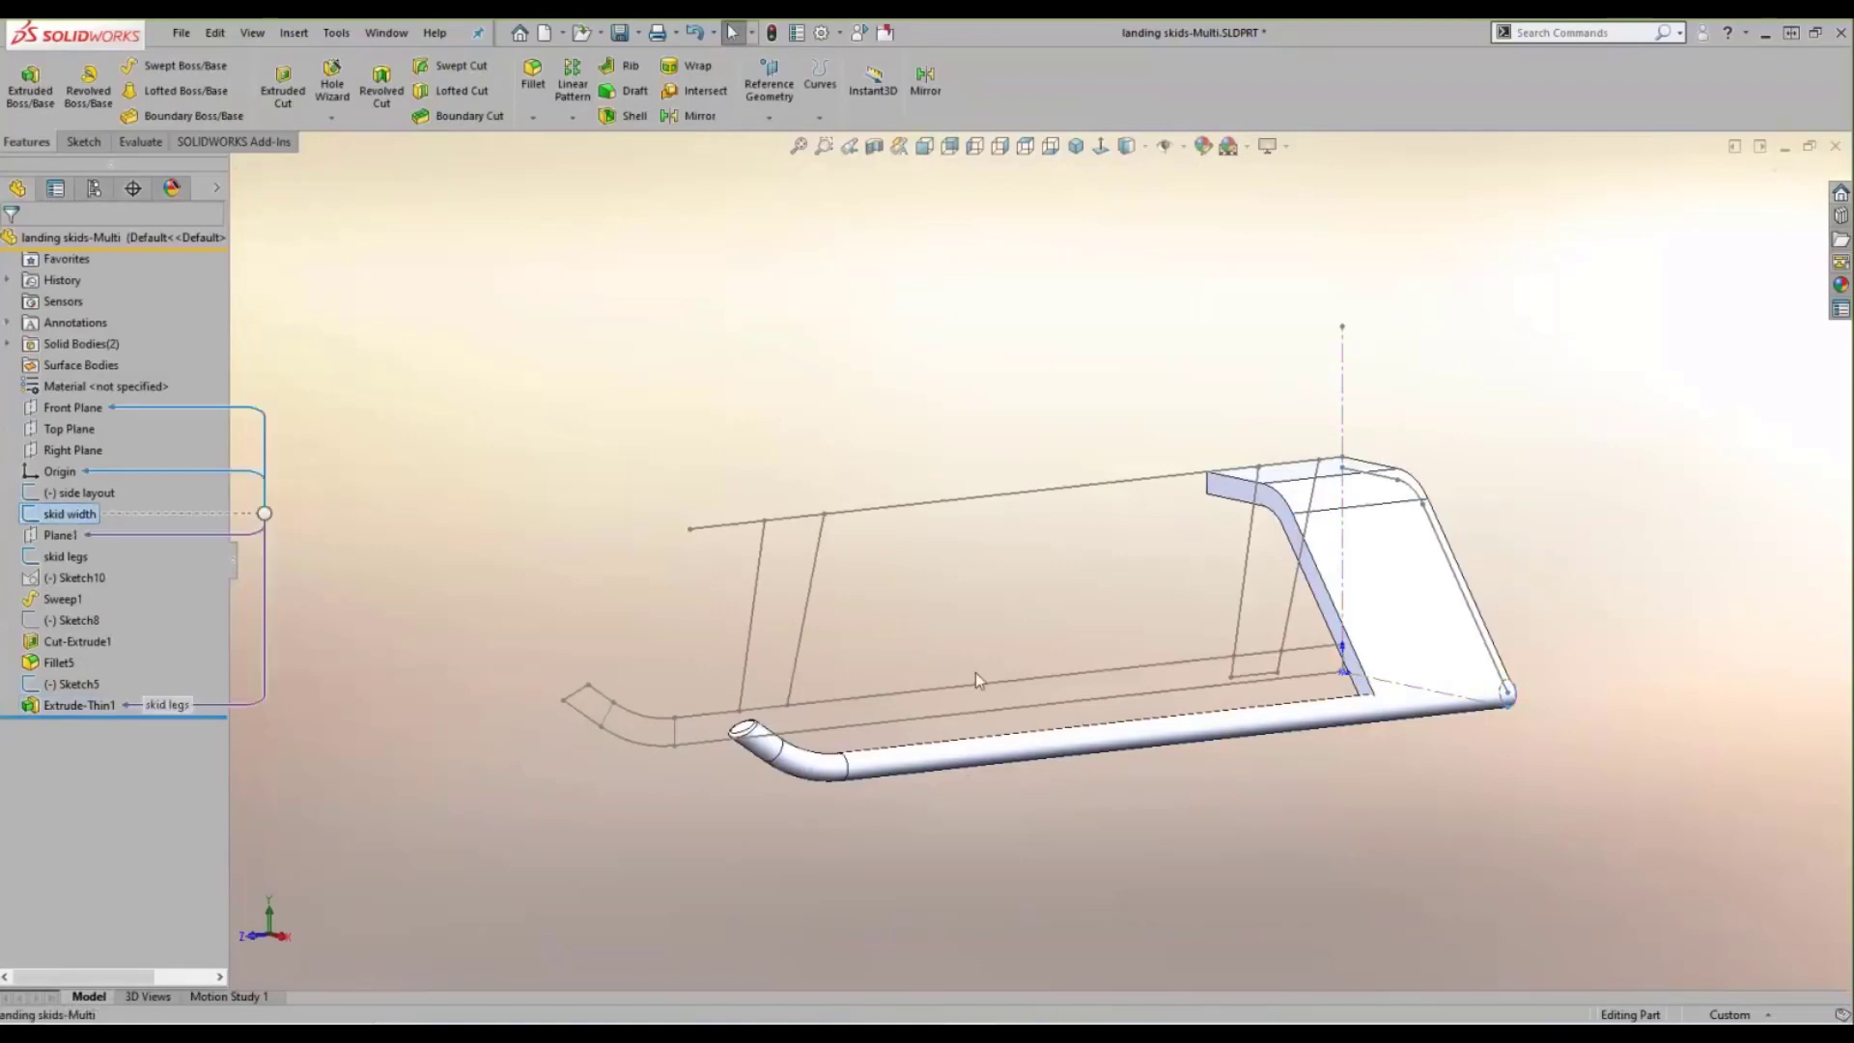
left_click(1241, 601)
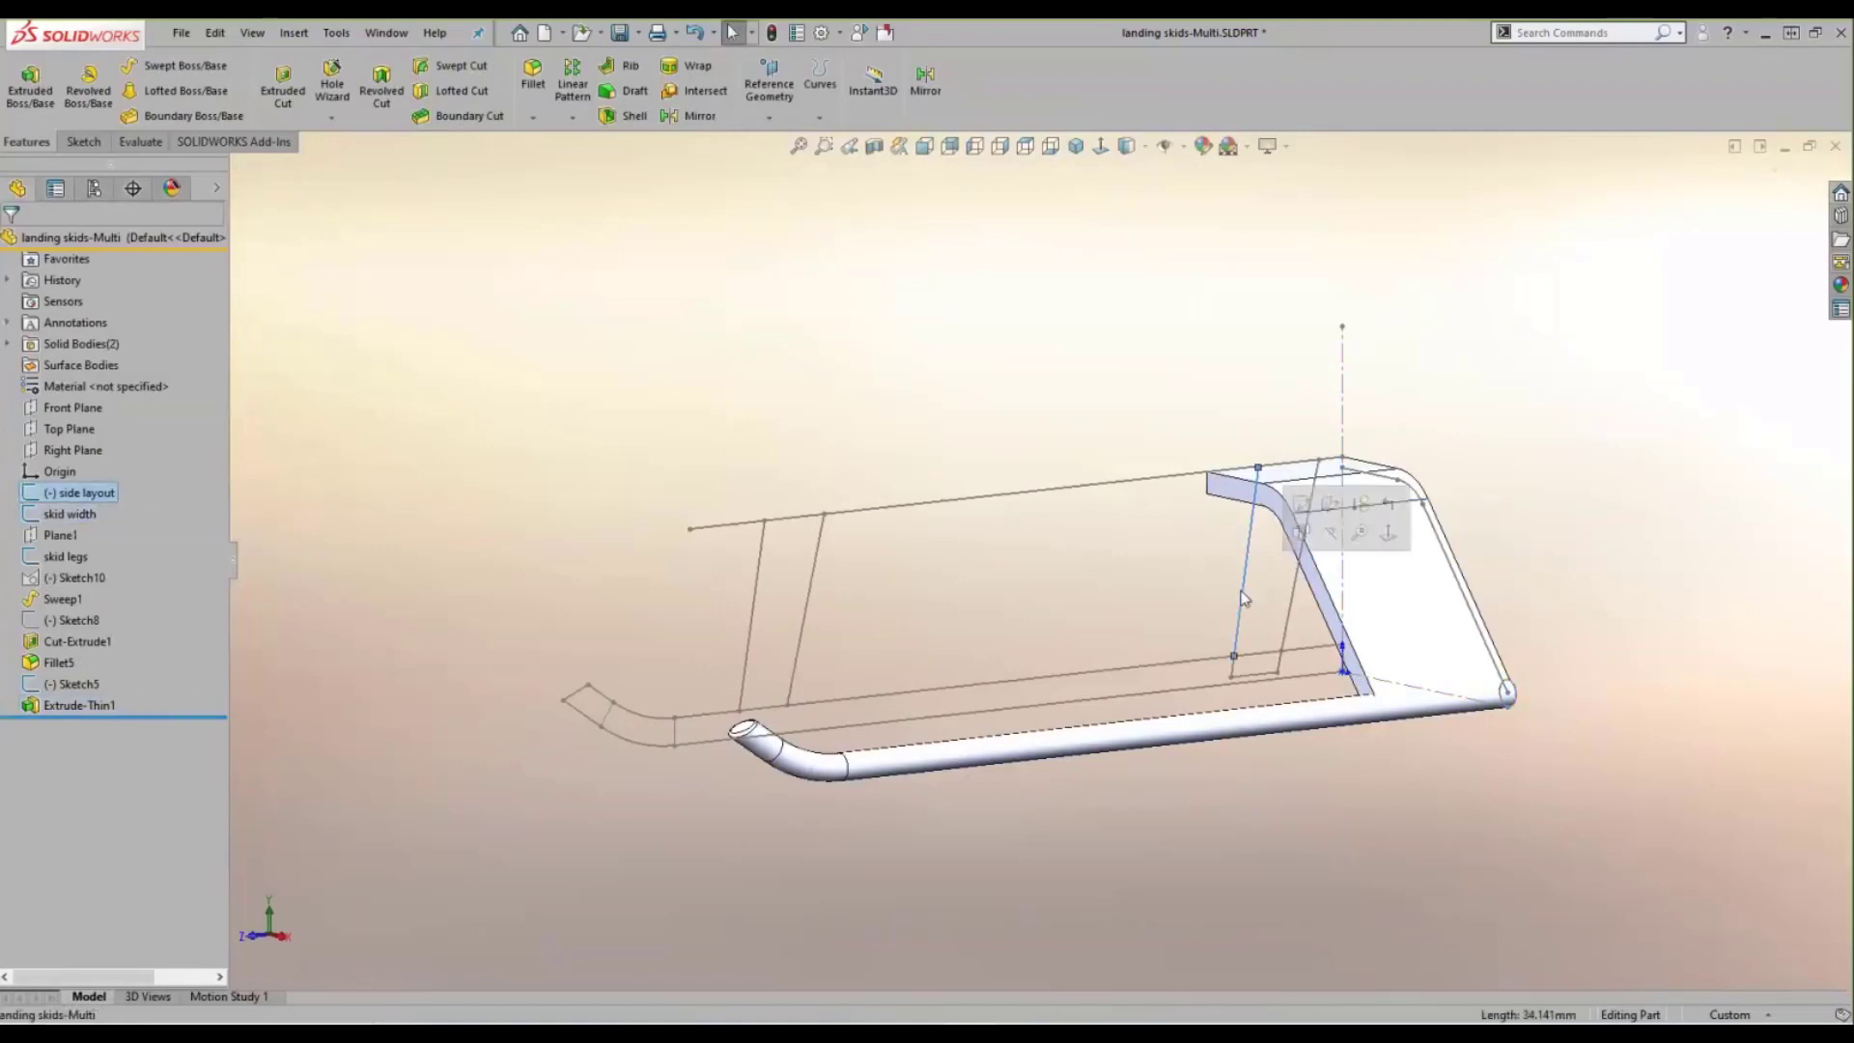
left_click(77, 684)
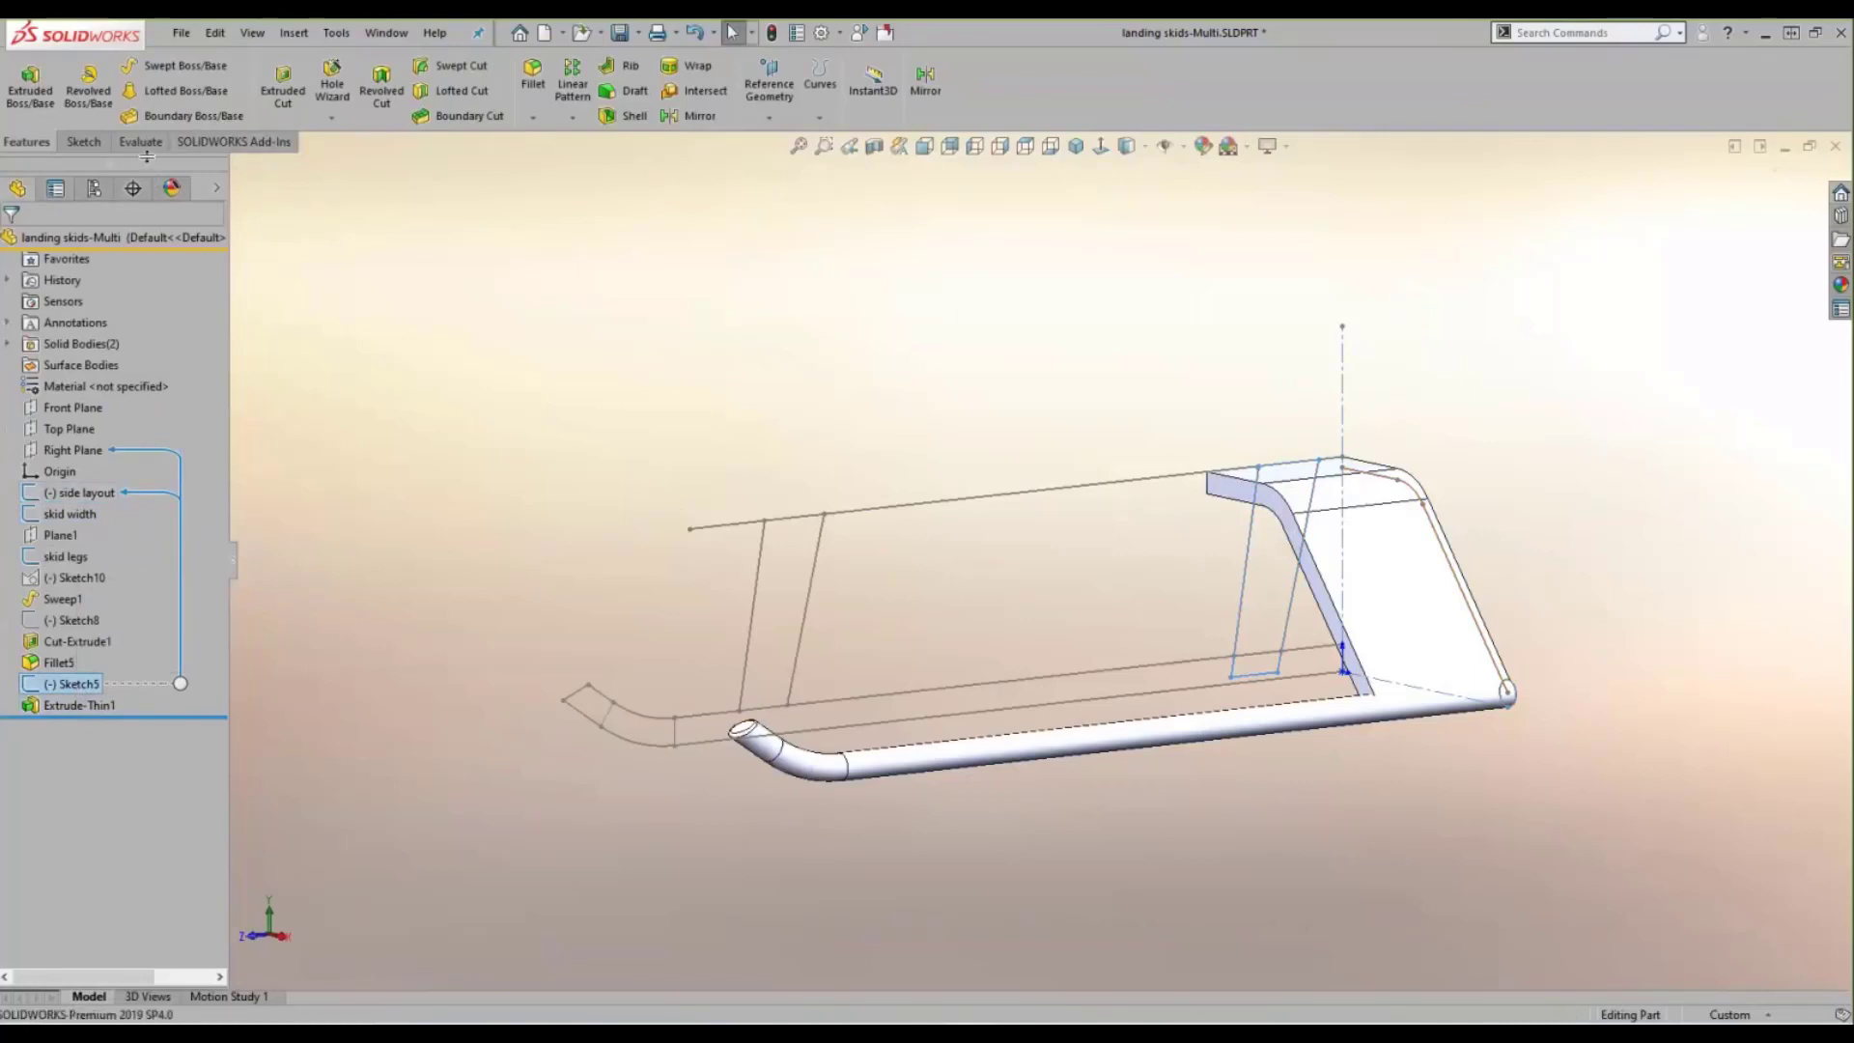
left_click(29, 77)
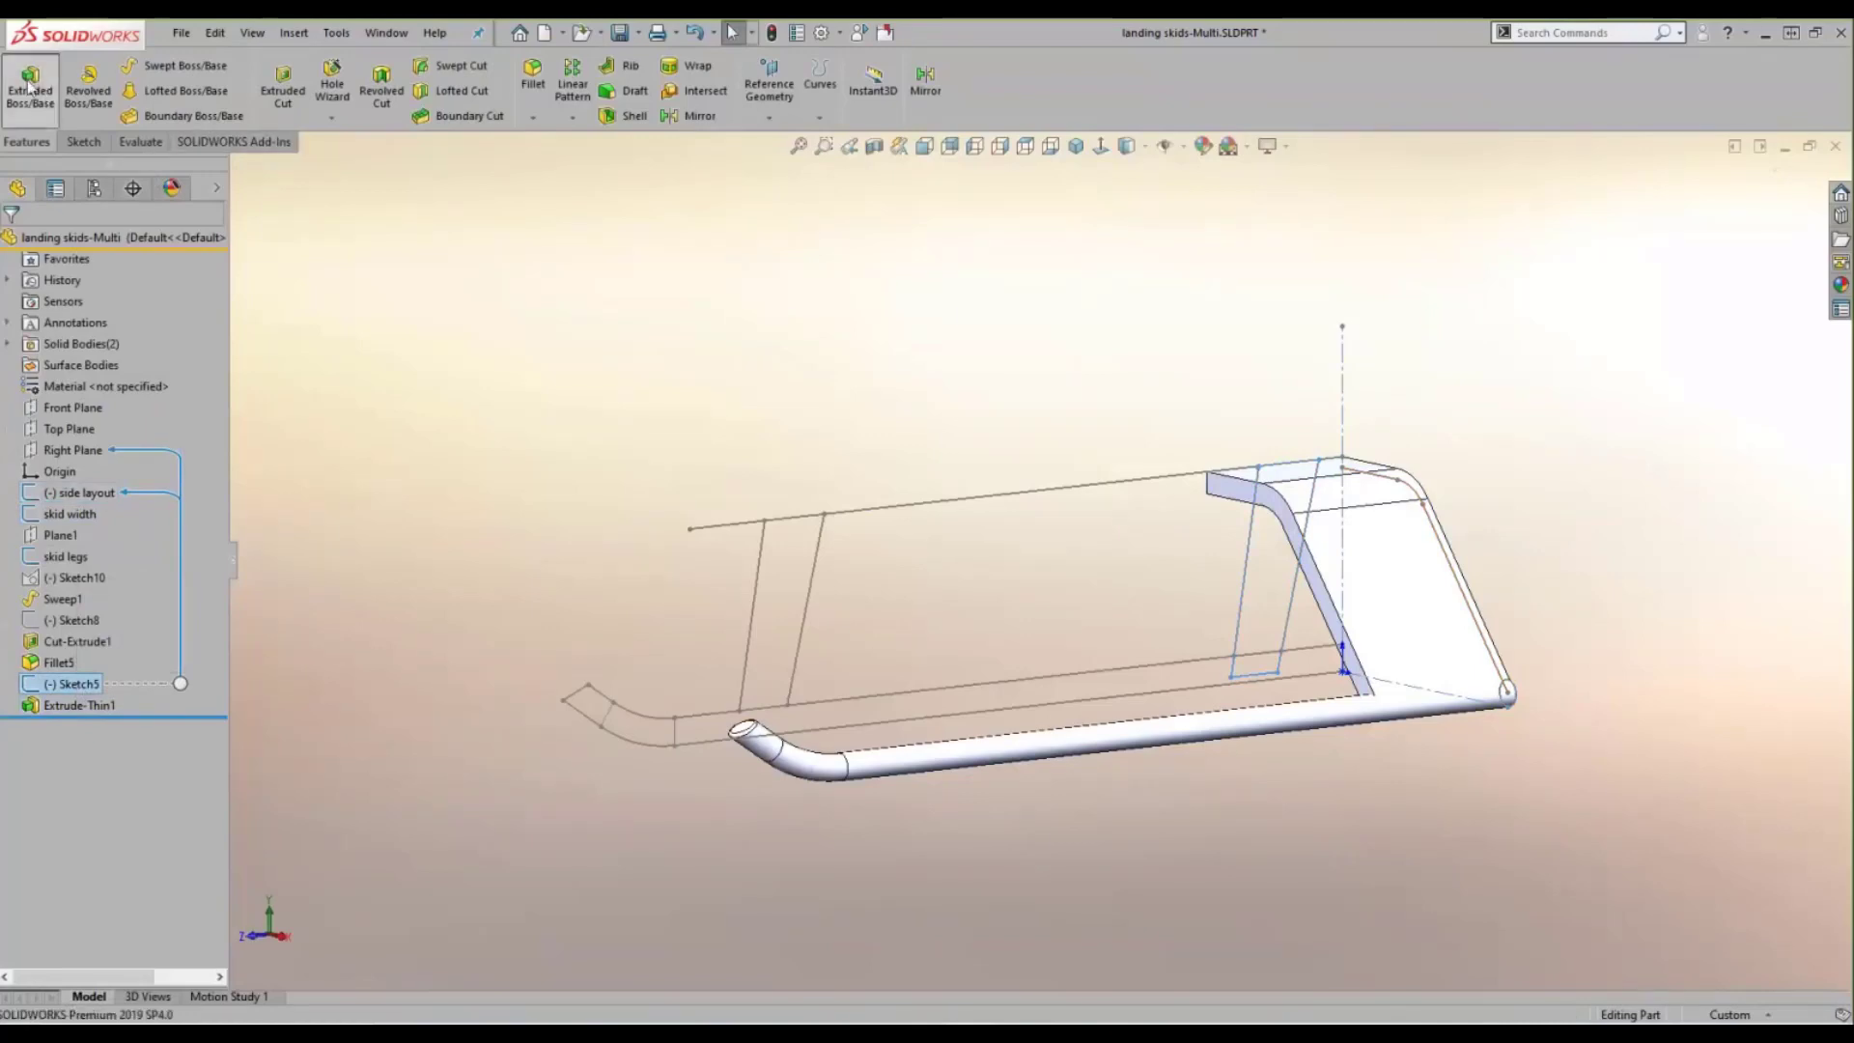
left_click(77, 359)
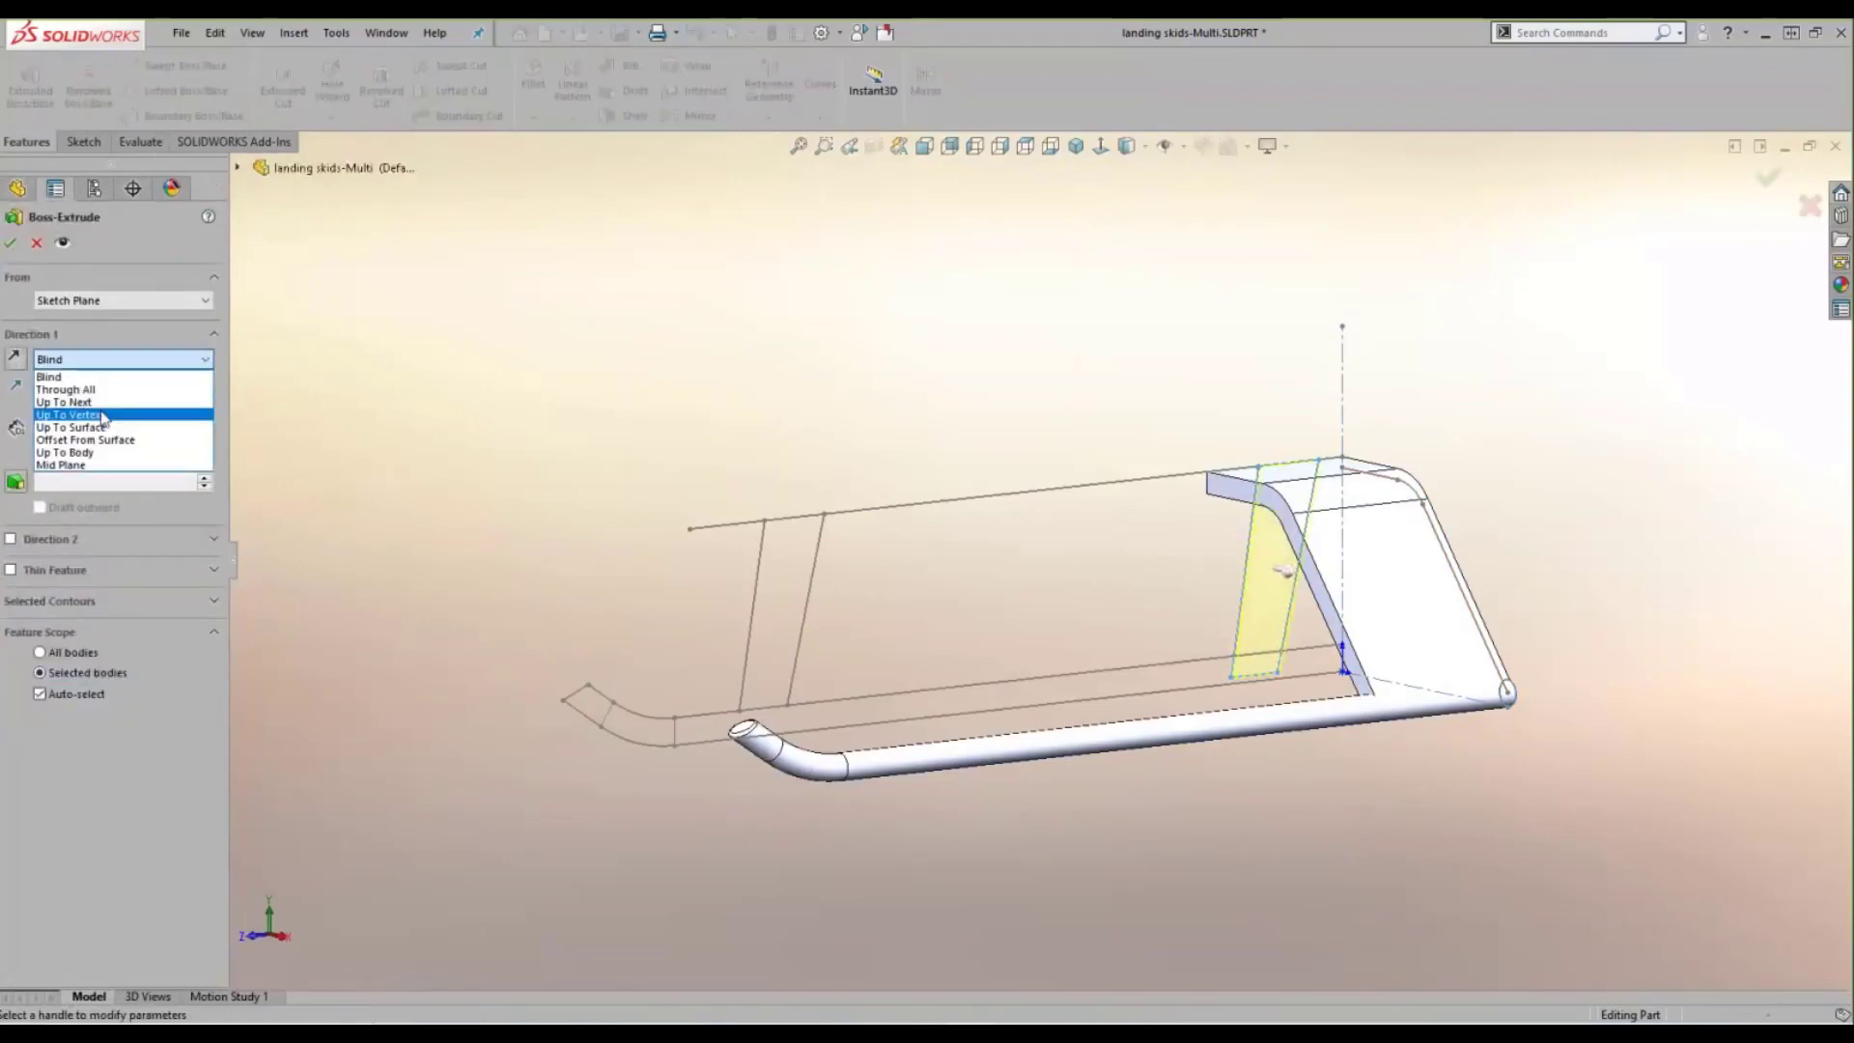
left_click(65, 389)
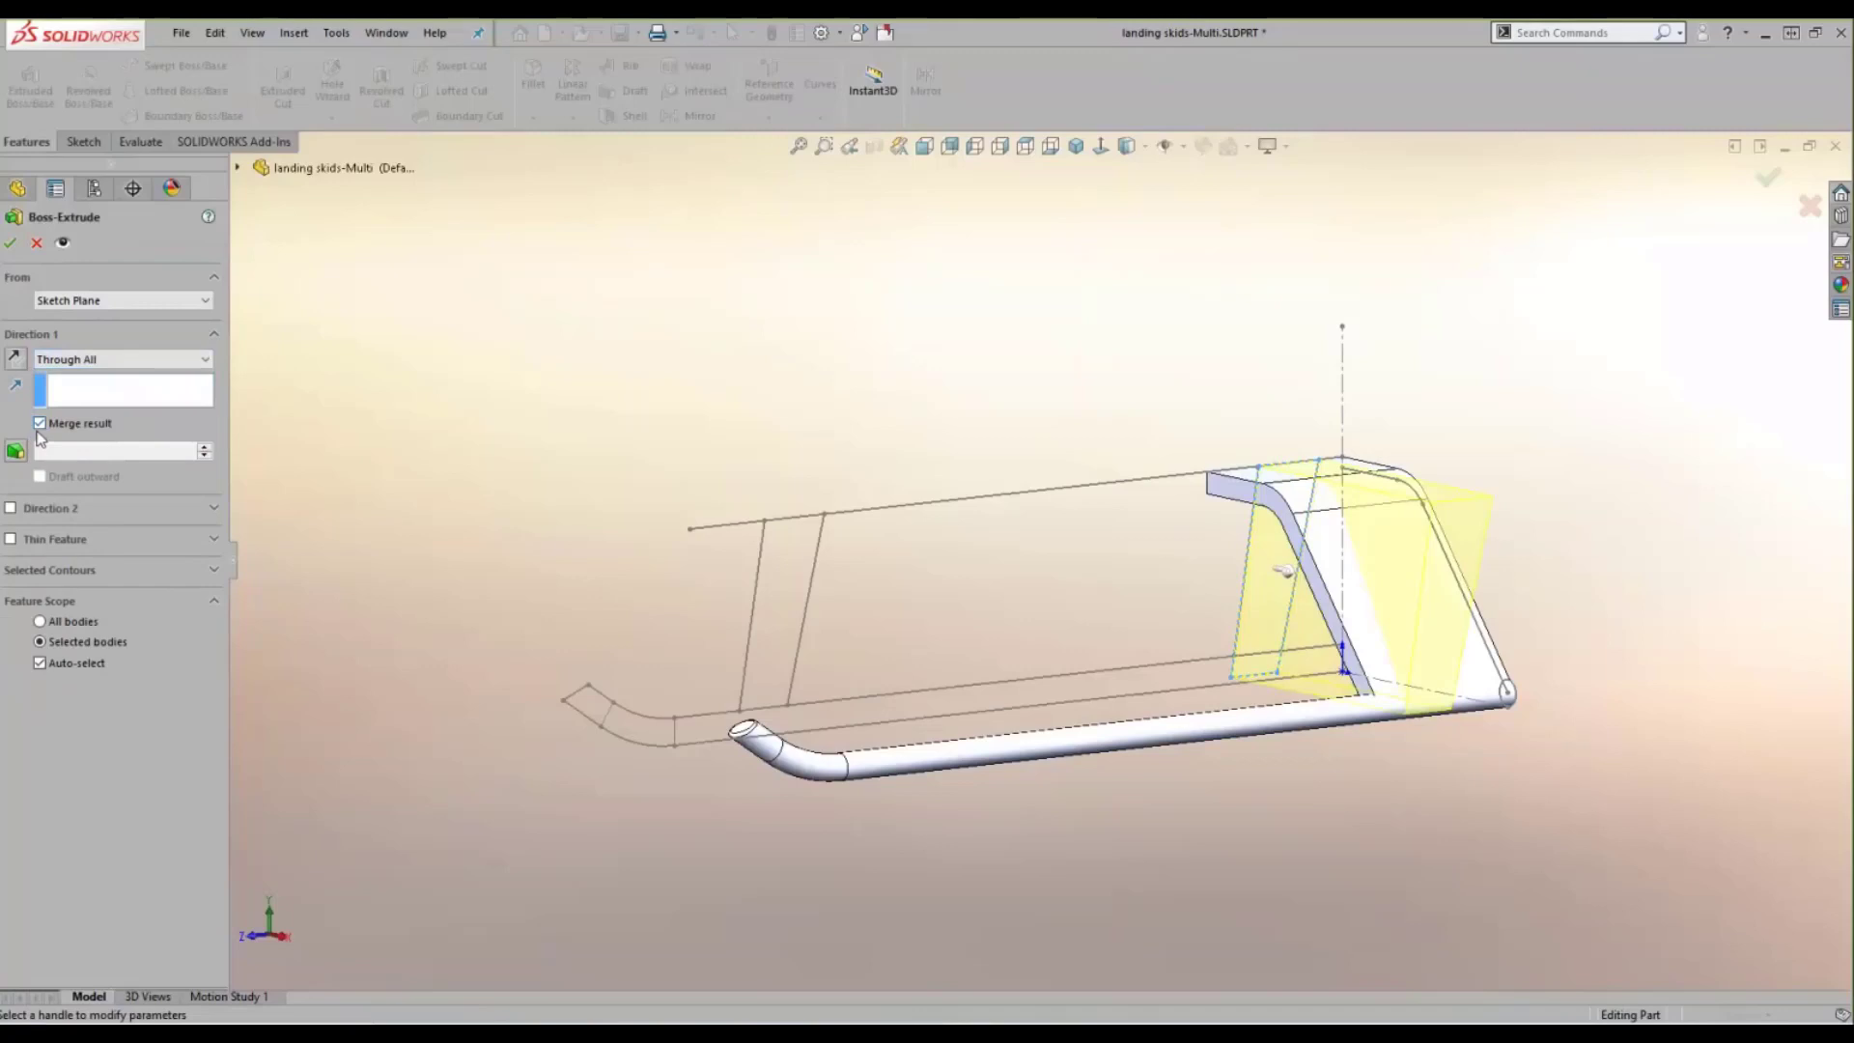
left_click(39, 430)
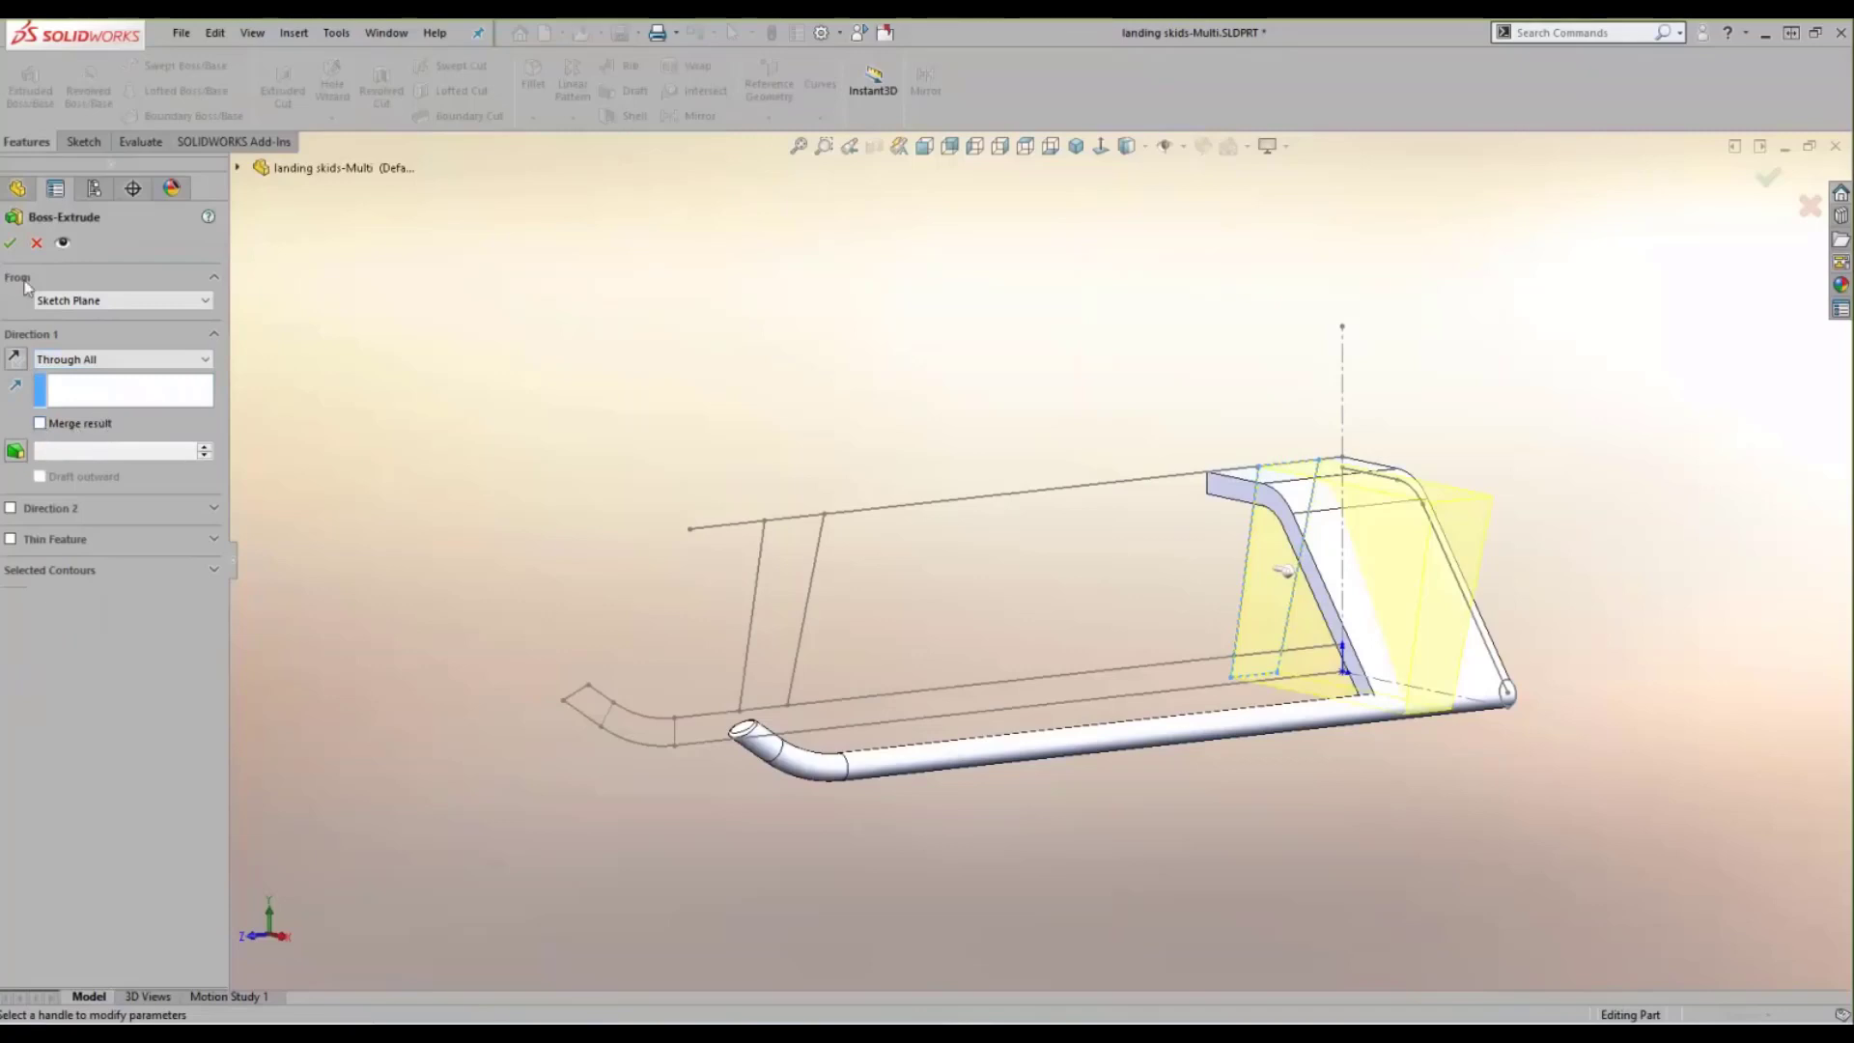
left_click(10, 245)
- Combine the Boss-Extrude1 and Extrude-Thin1 bodies with the Common operation to leave only their shared leg volume
middle_click_drag(1429, 653, 1477, 598)
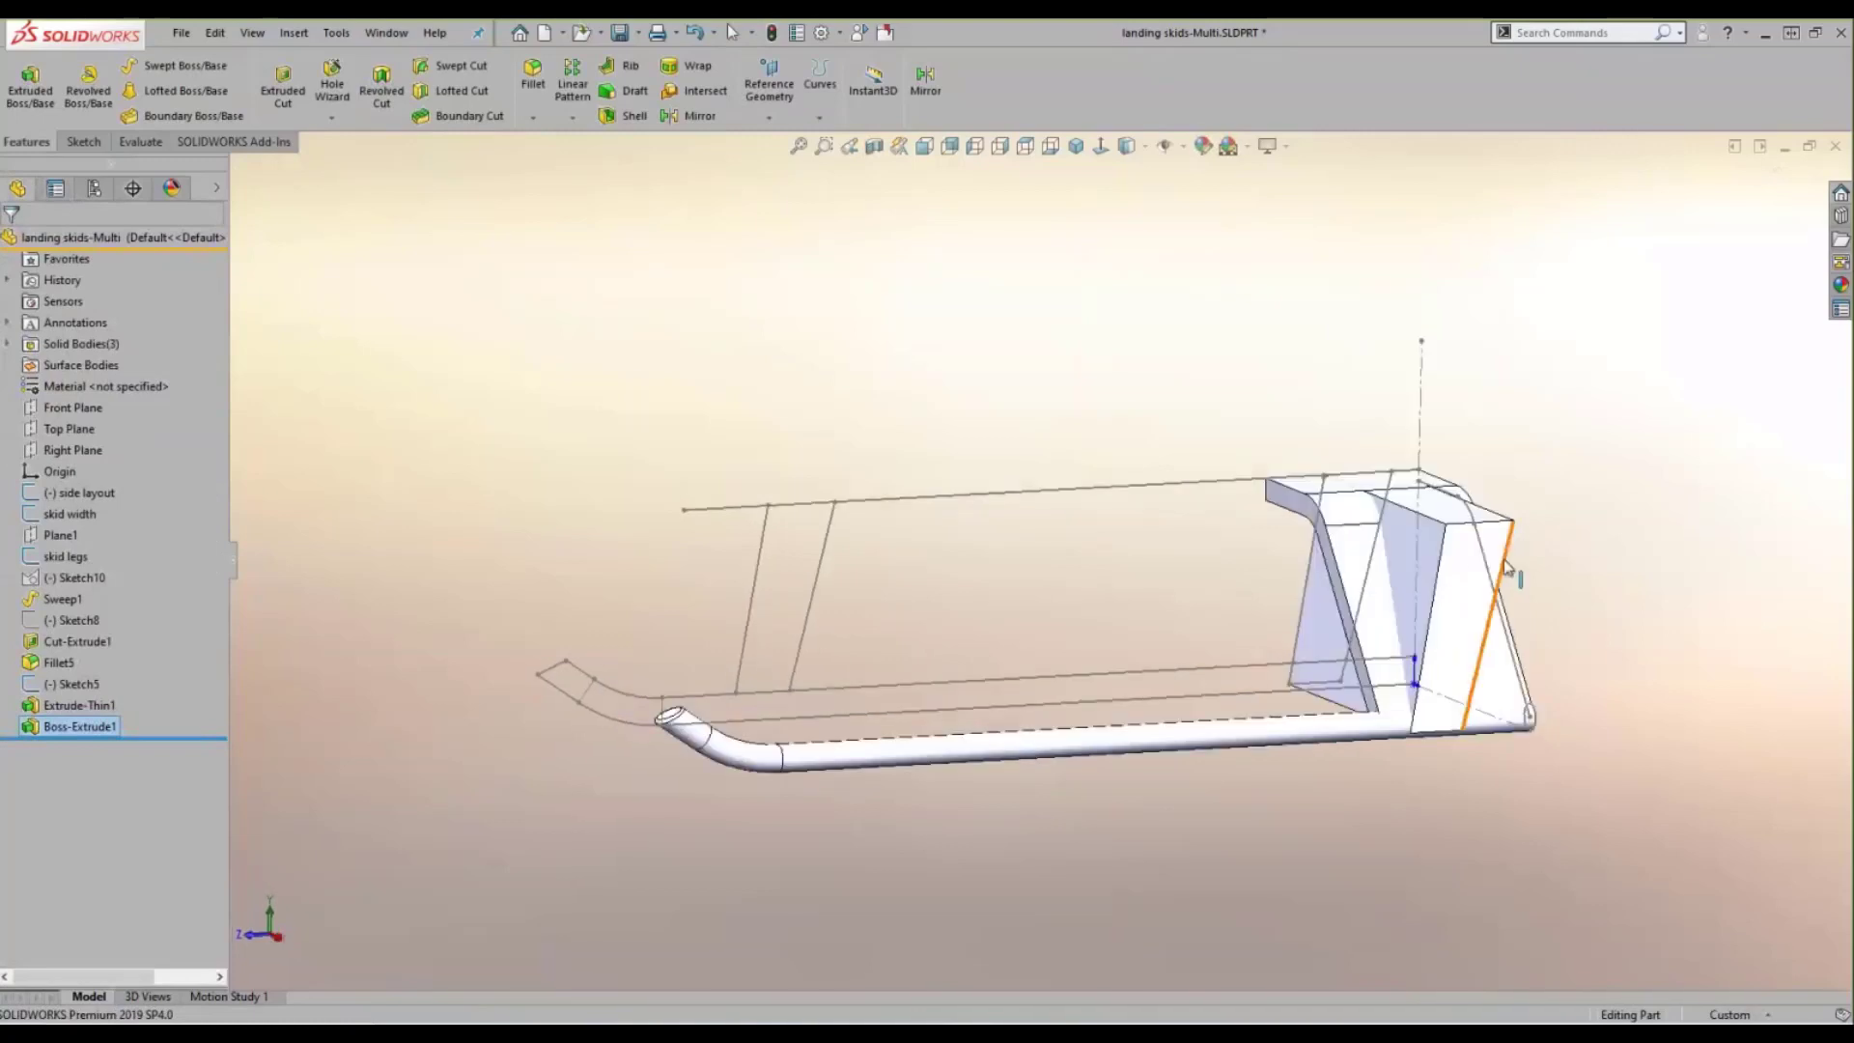
scroll(1539, 502, "down", 2)
scroll(1539, 494, "up", 1)
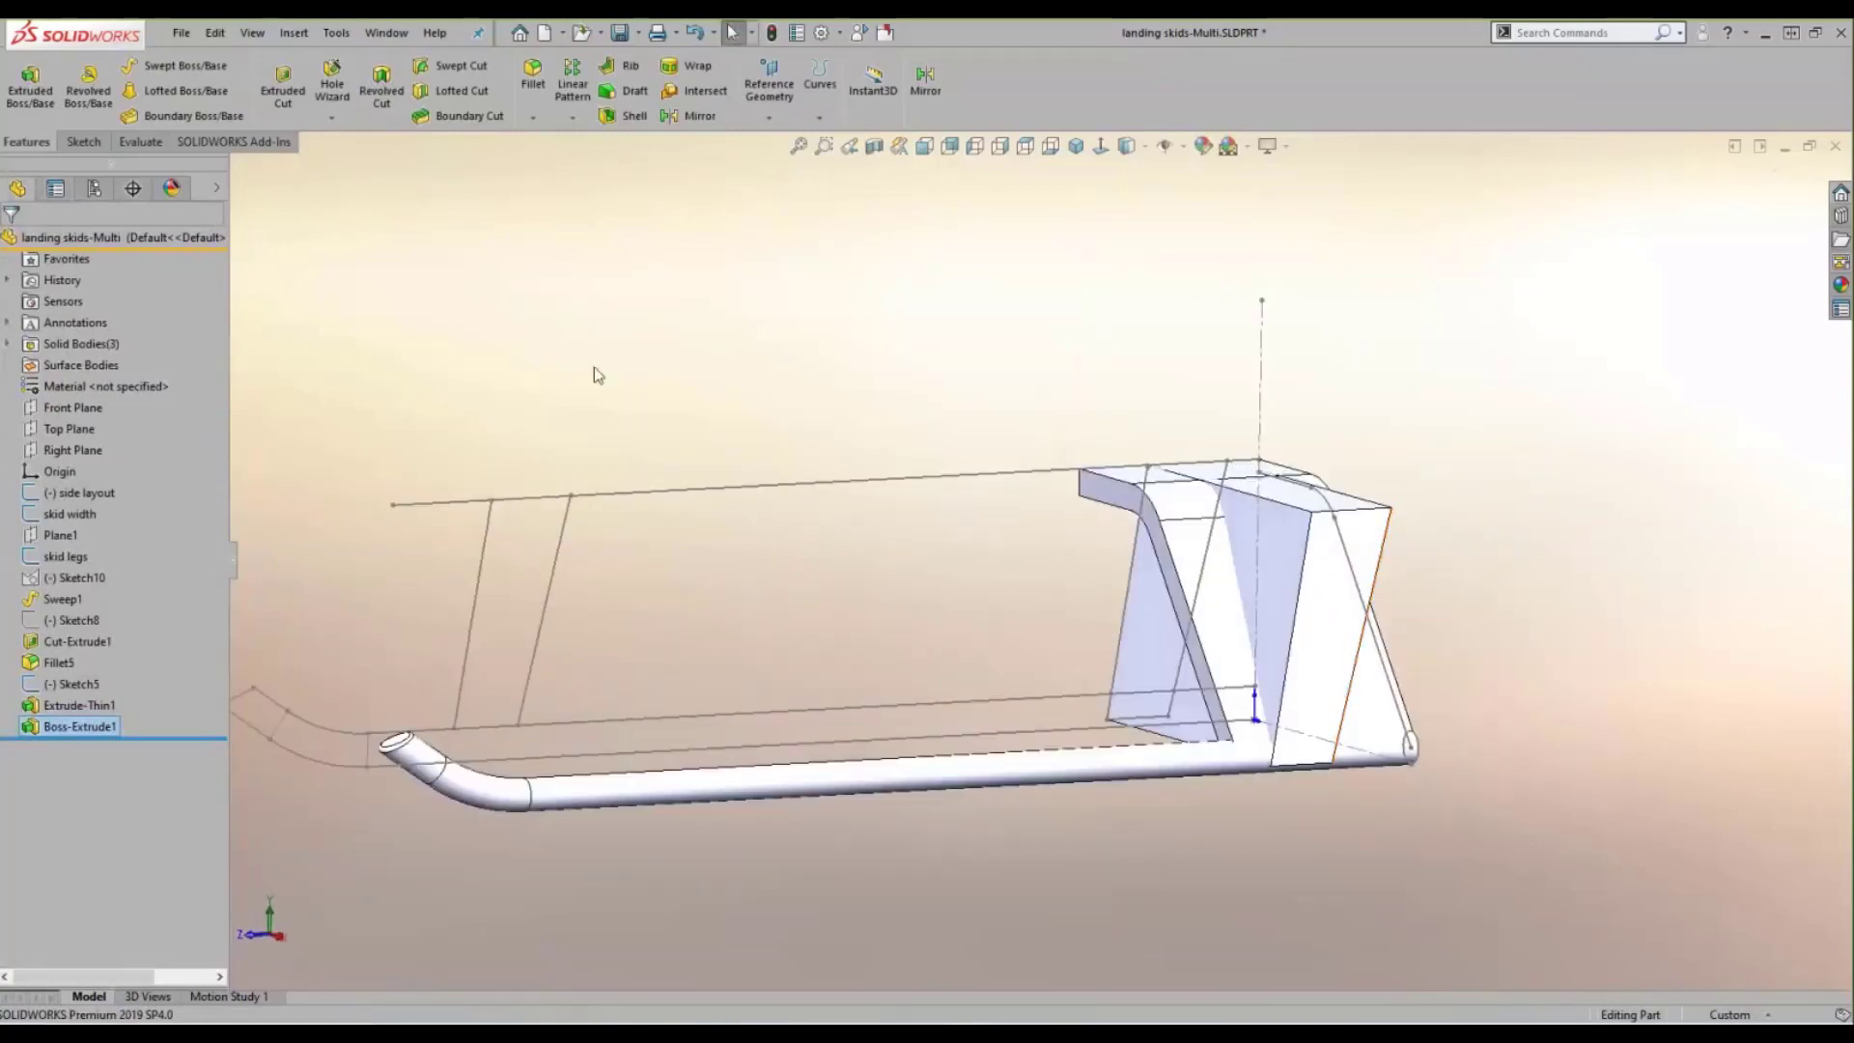
left_click(293, 34)
mouse_move(386, 109)
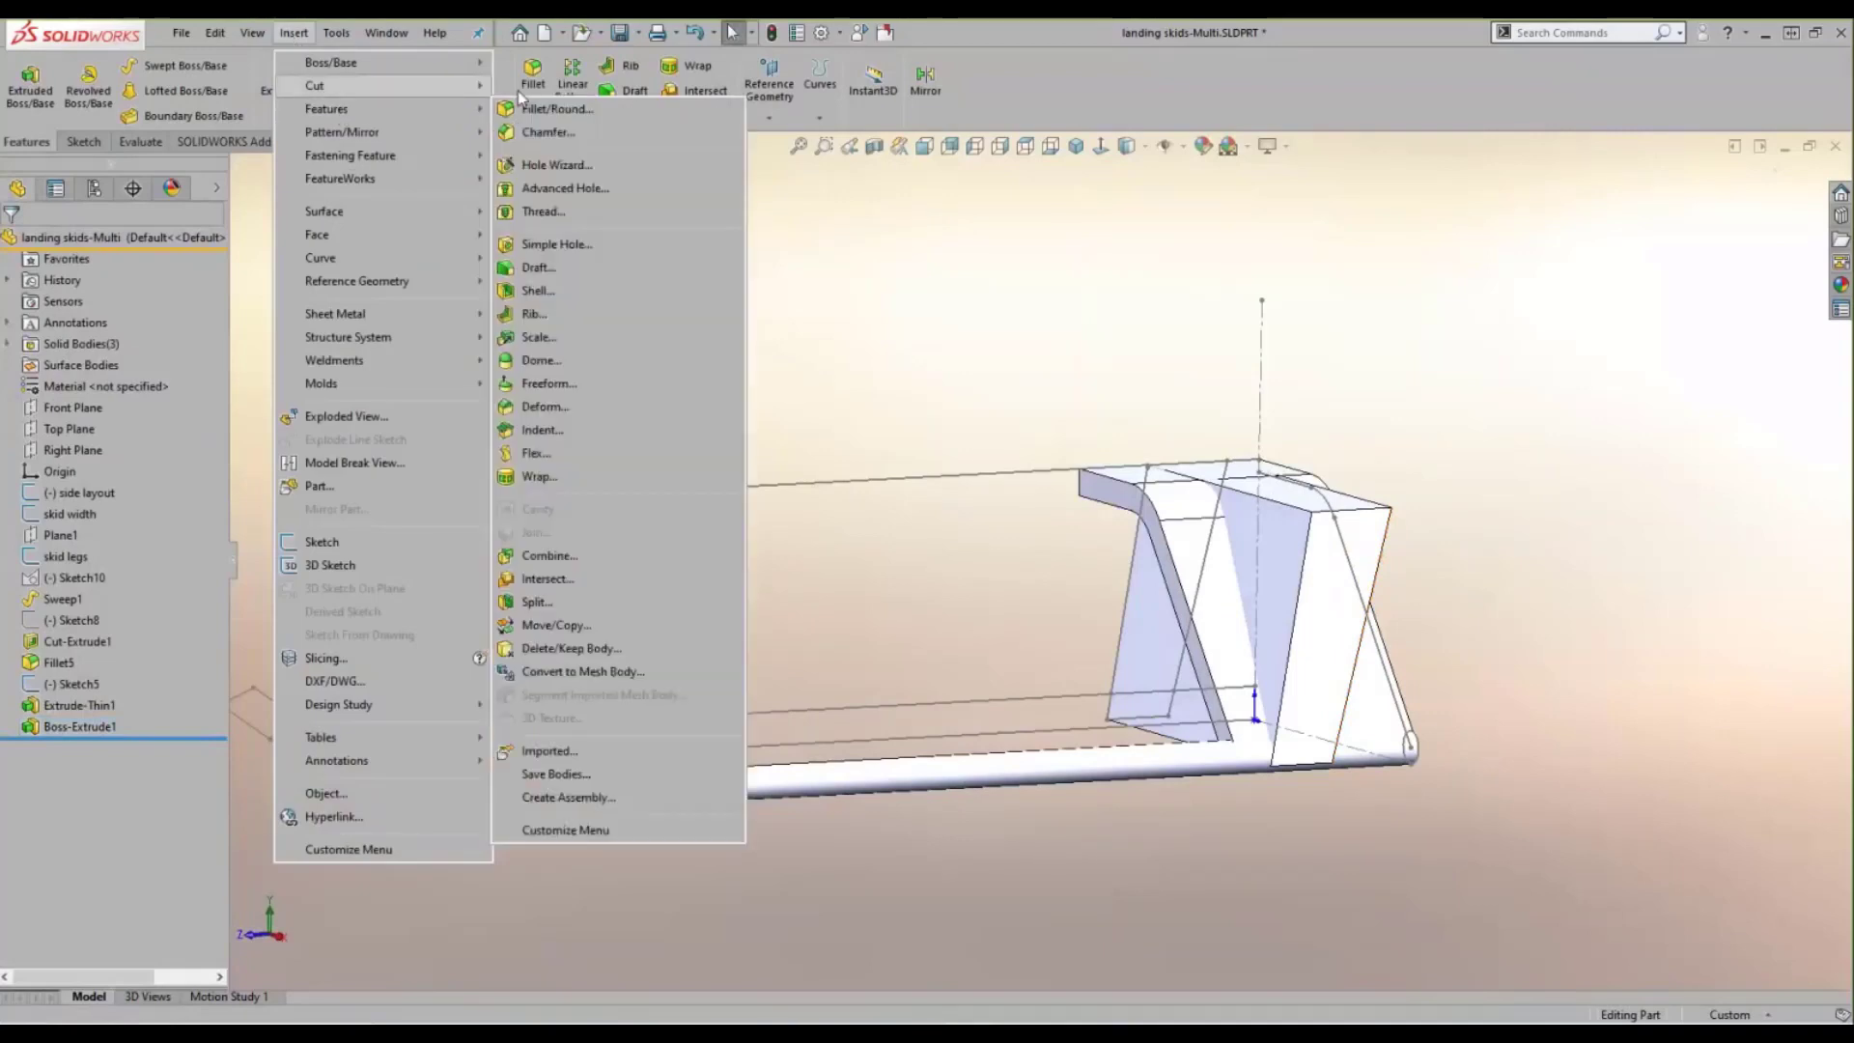
left_click(573, 557)
left_click(1226, 579)
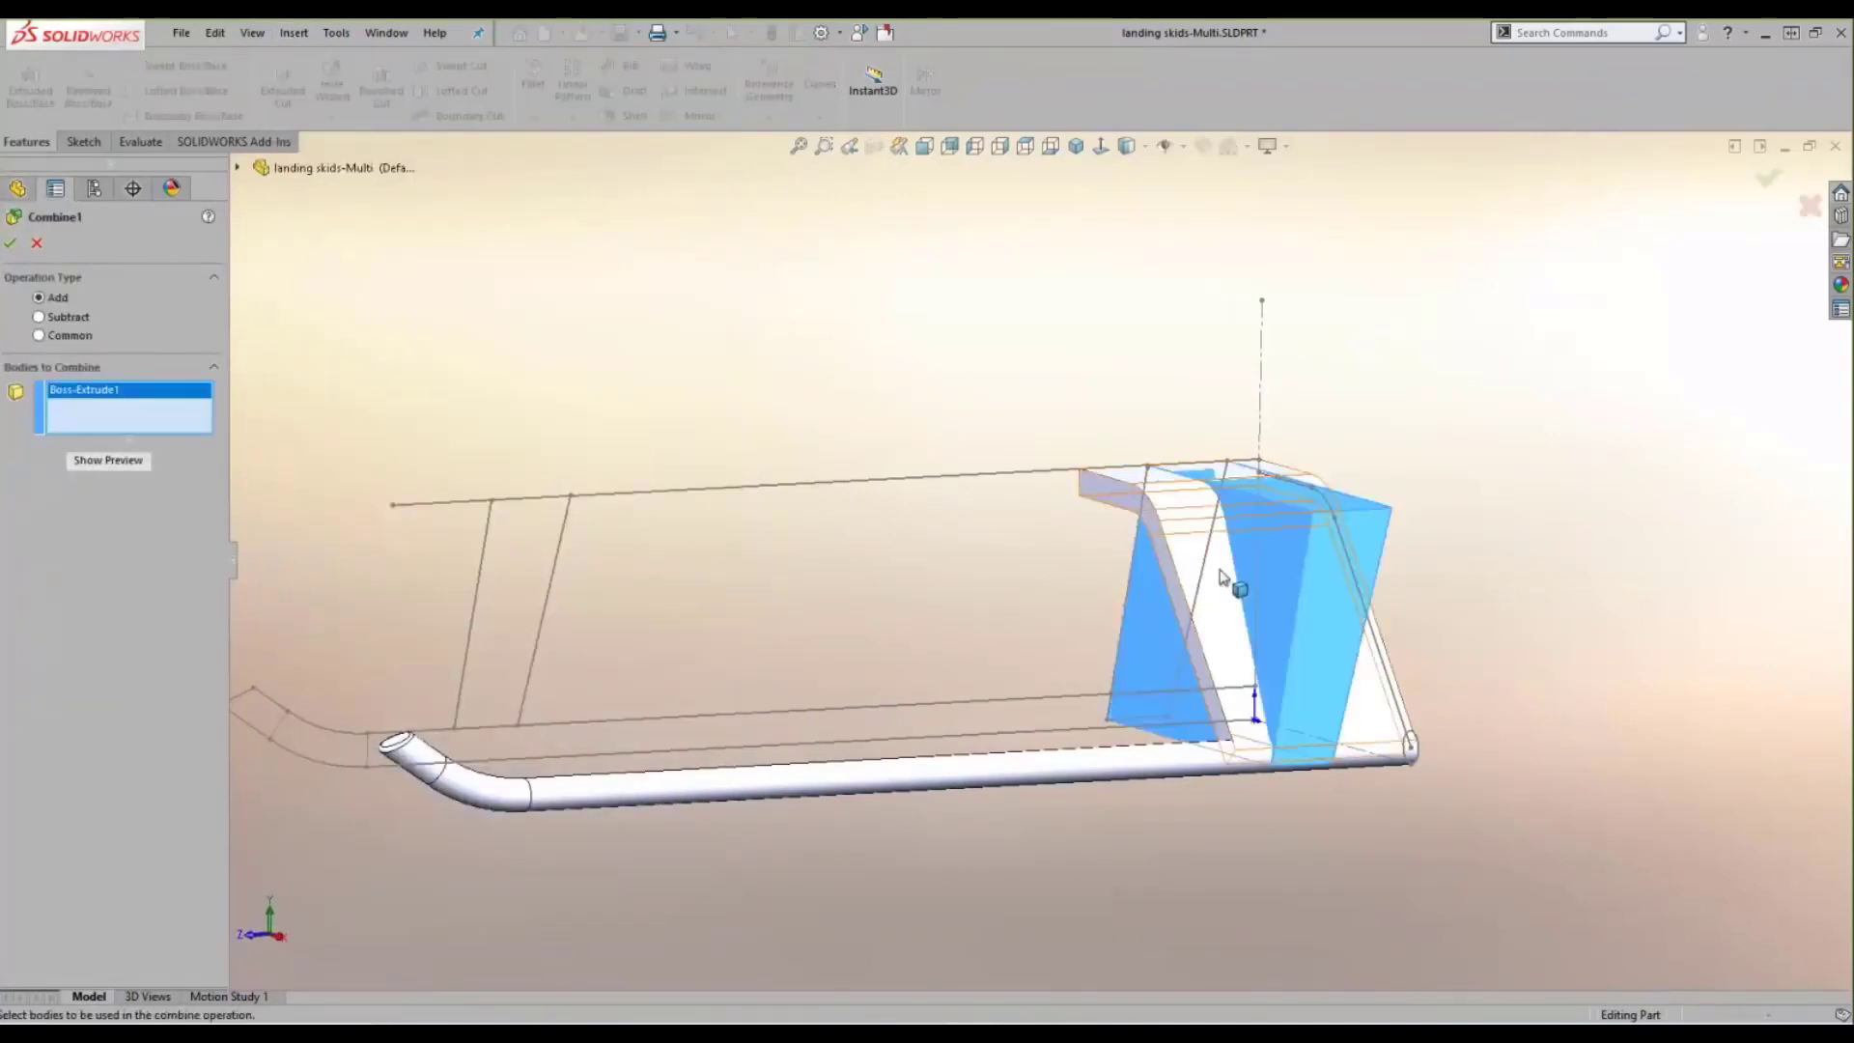
left_click(1205, 564)
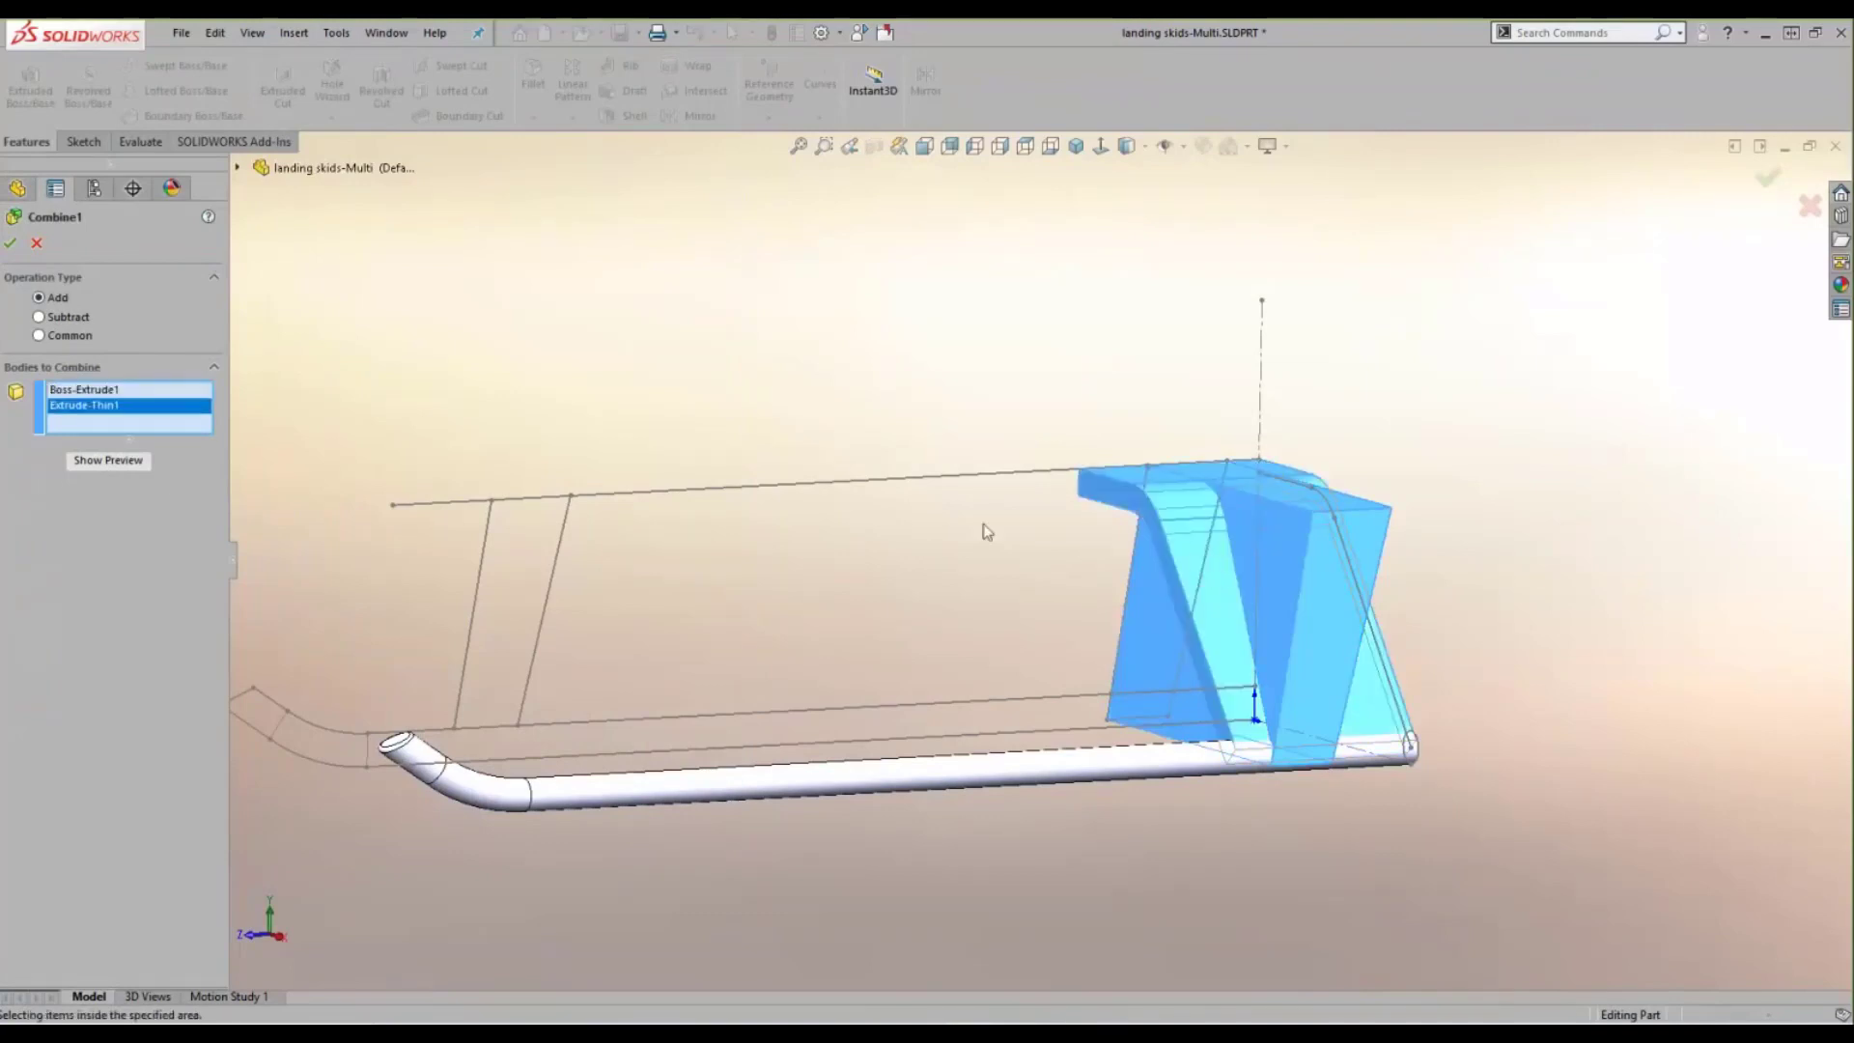
left_click(54, 335)
left_click(10, 247)
- Inspect the combined rear leg from another angle, including its front side face and flat top face
middle_click_drag(1301, 797, 1168, 734)
left_click(1158, 473)
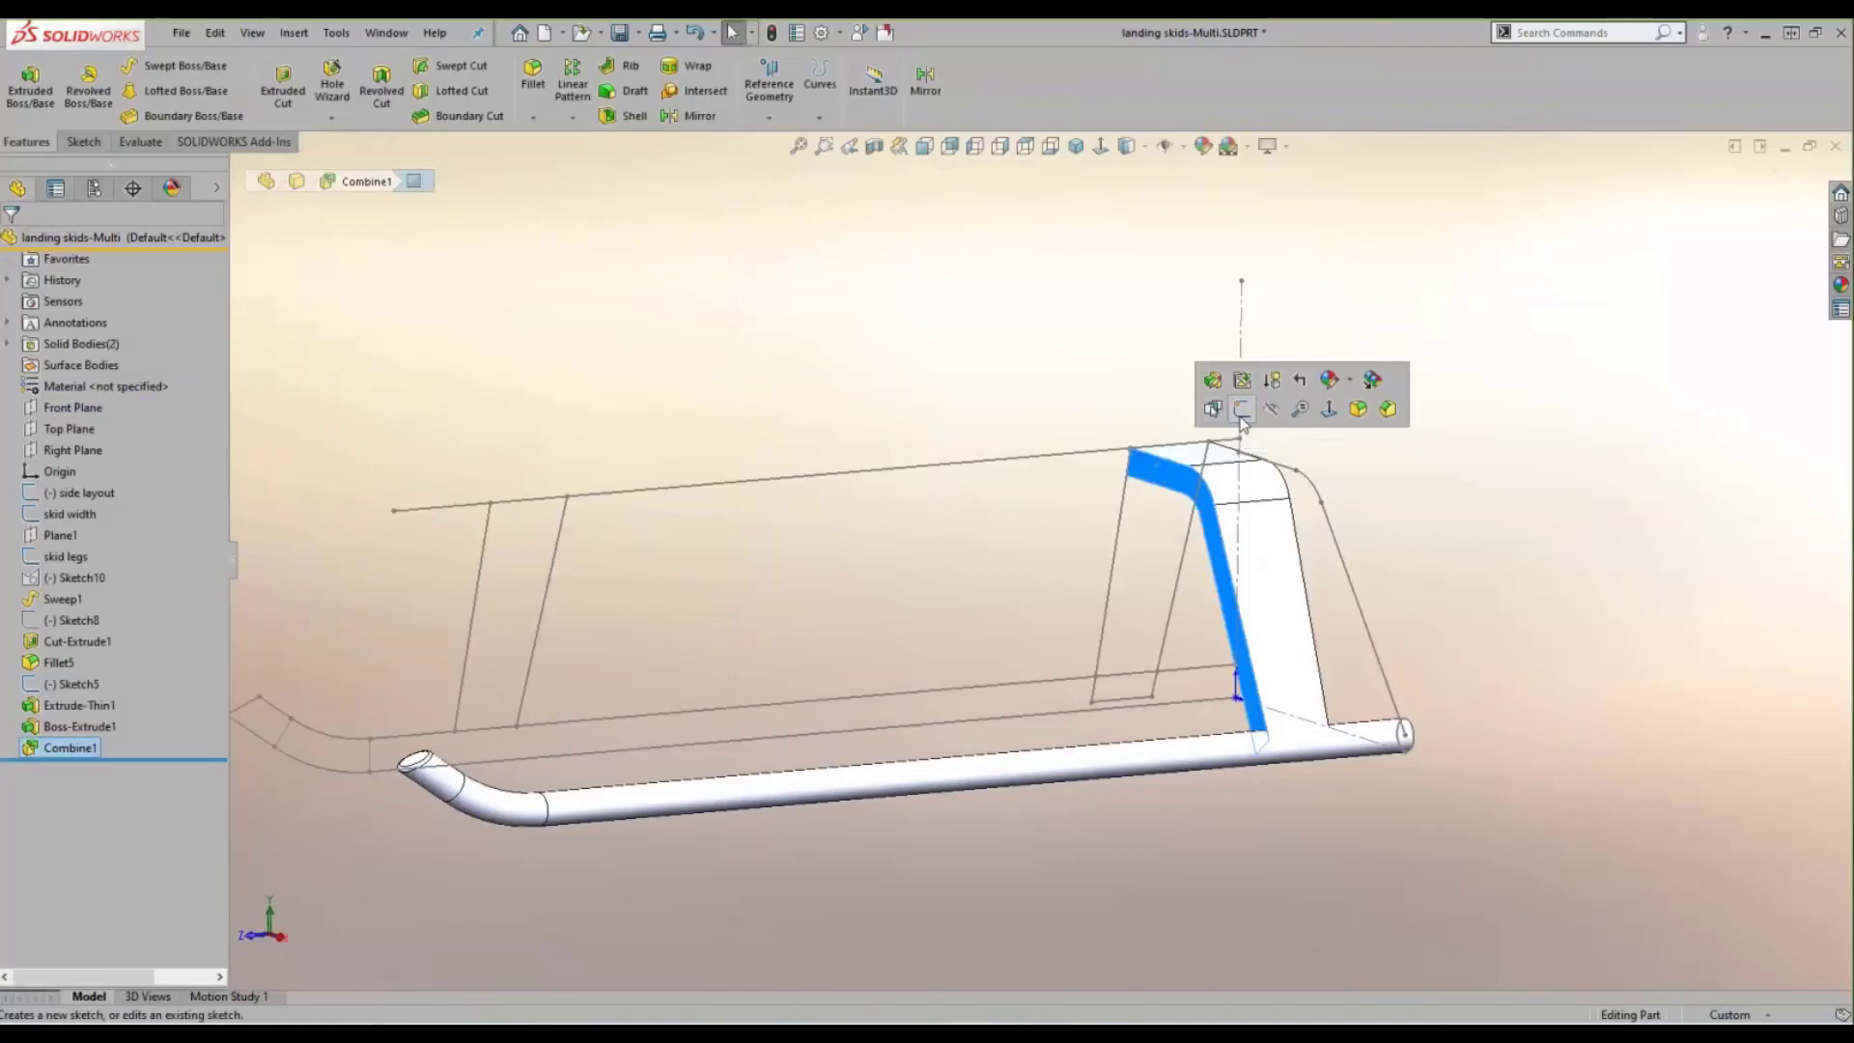
left_click(796, 311)
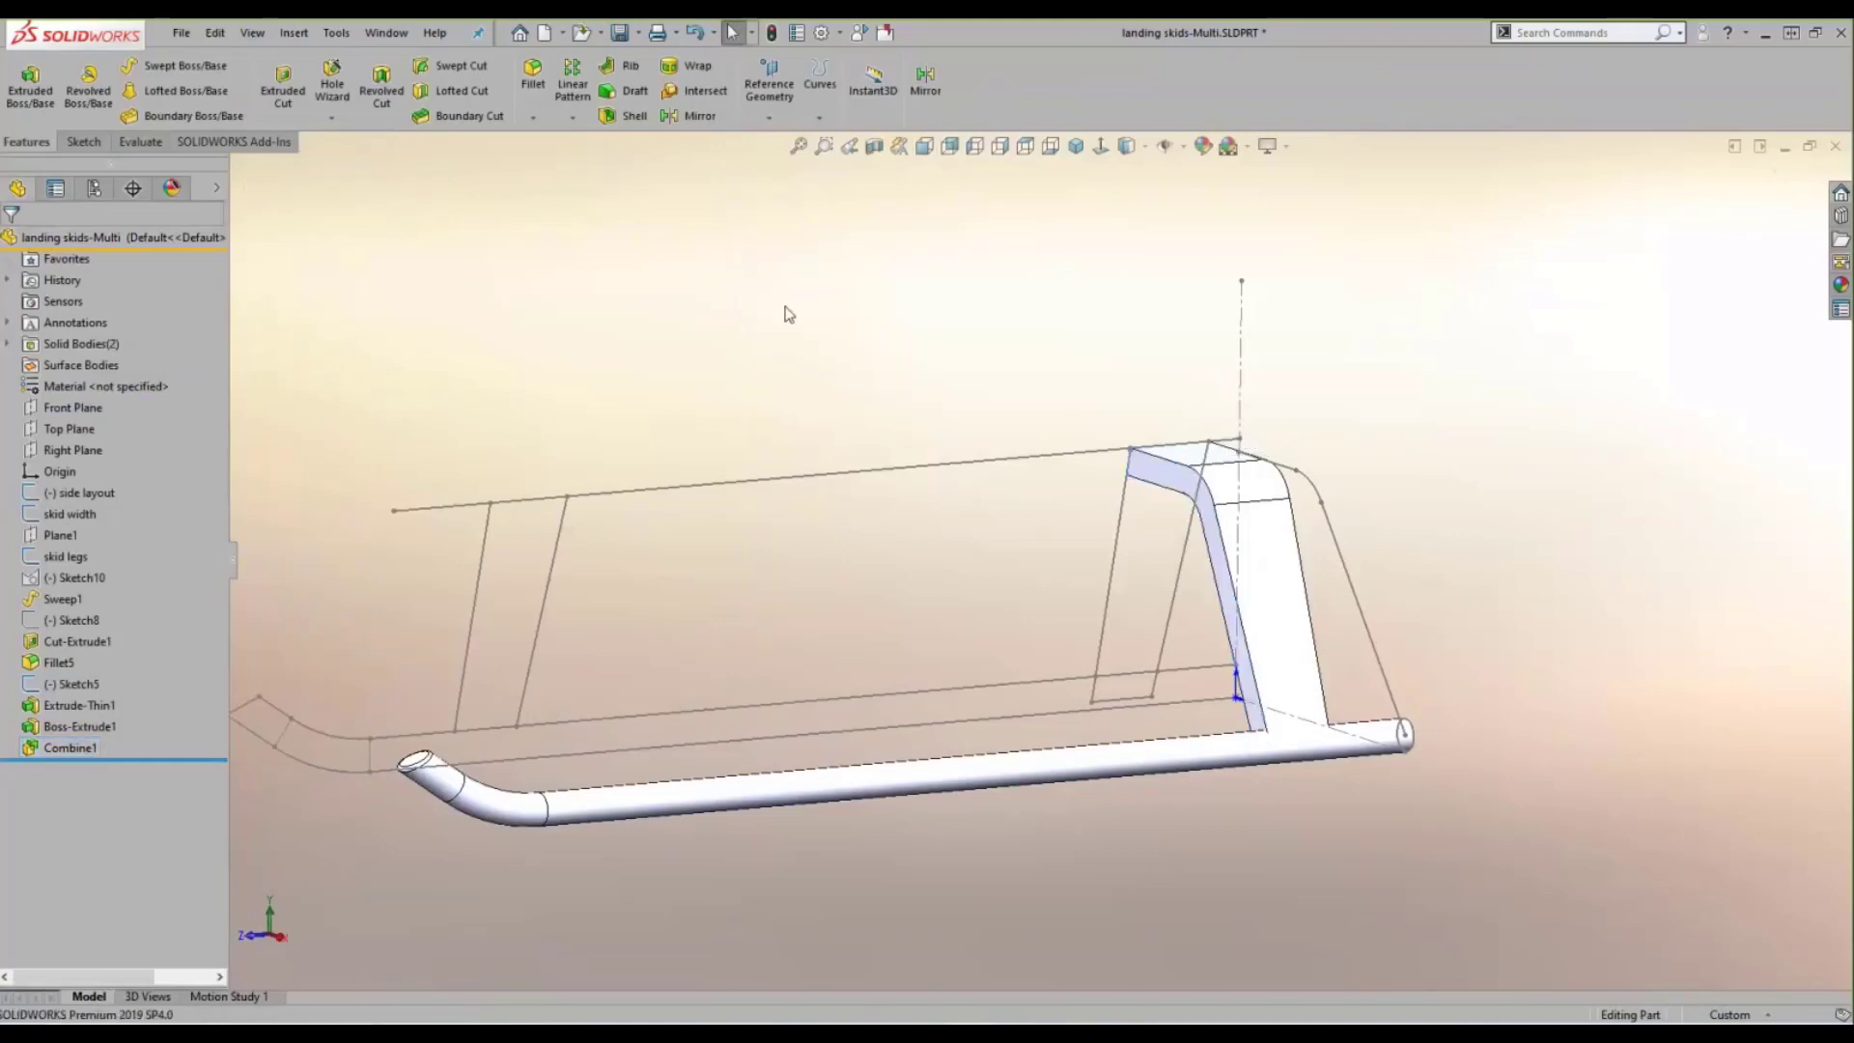
middle_click_drag(828, 313, 918, 307, "ctrl")
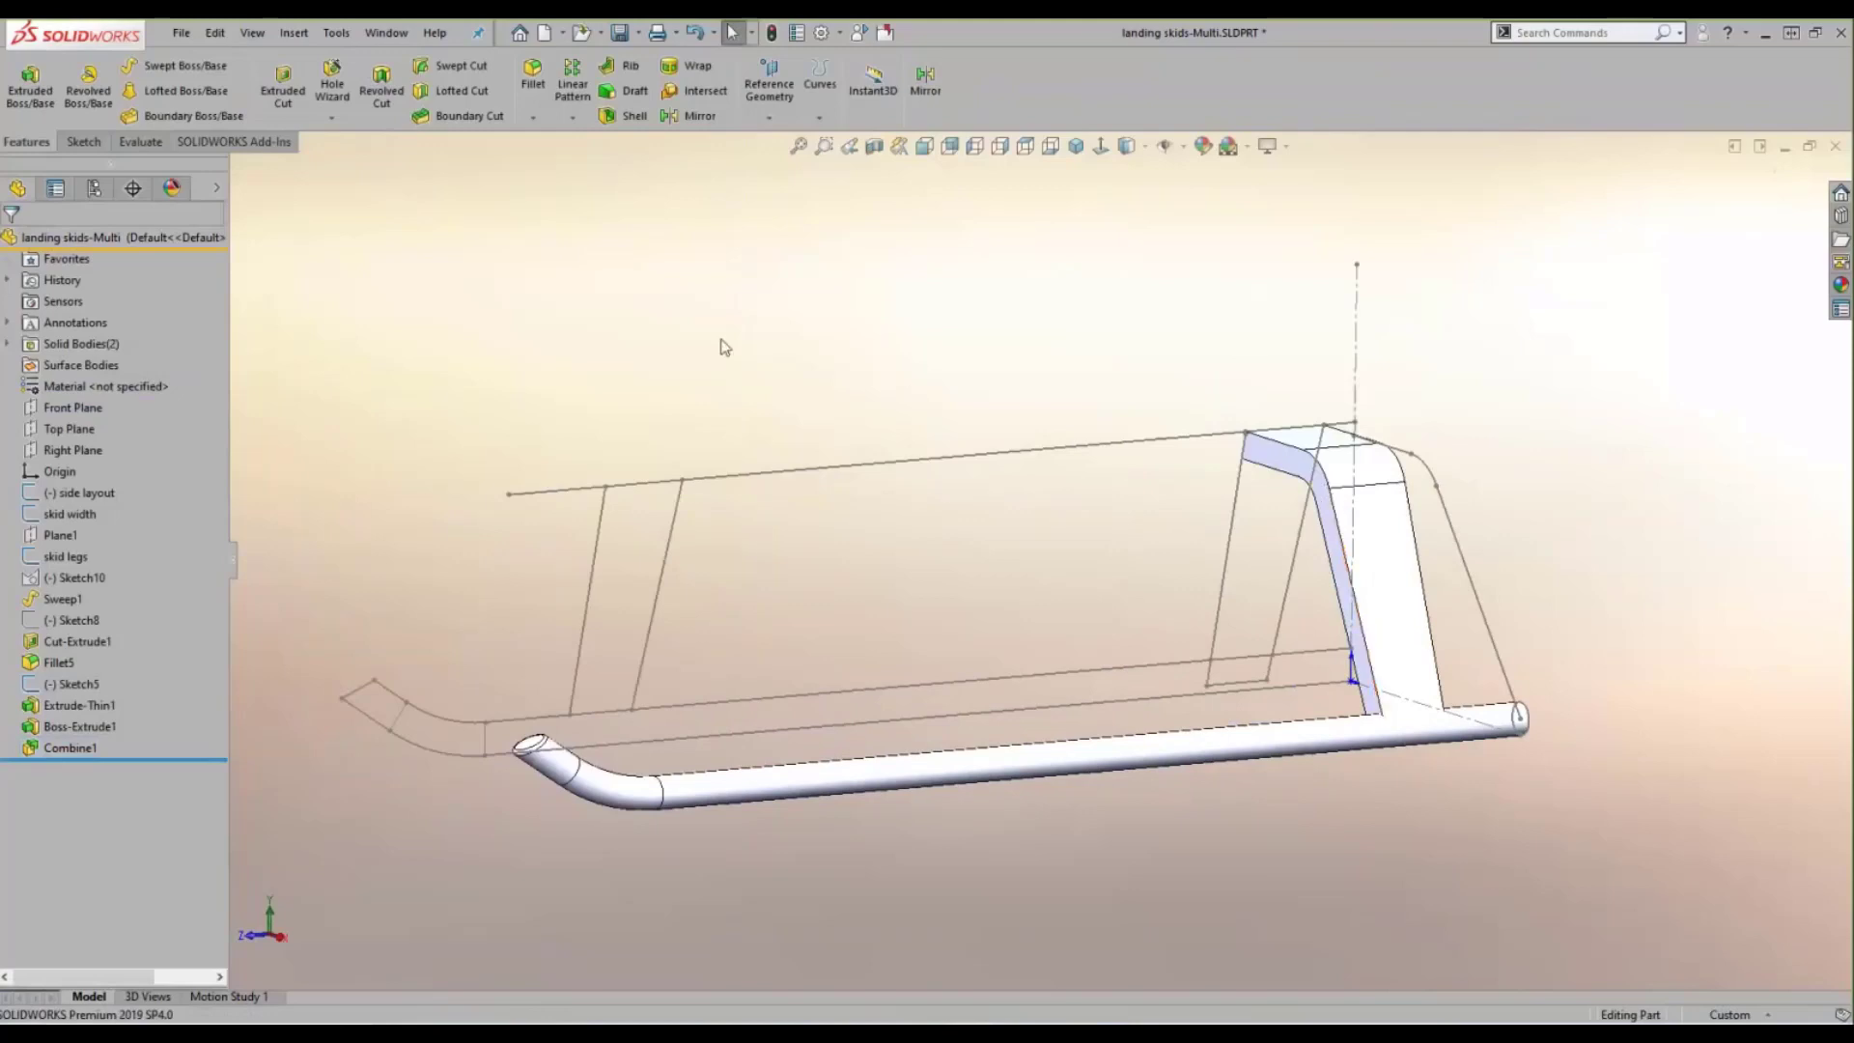
left_click(1309, 443)
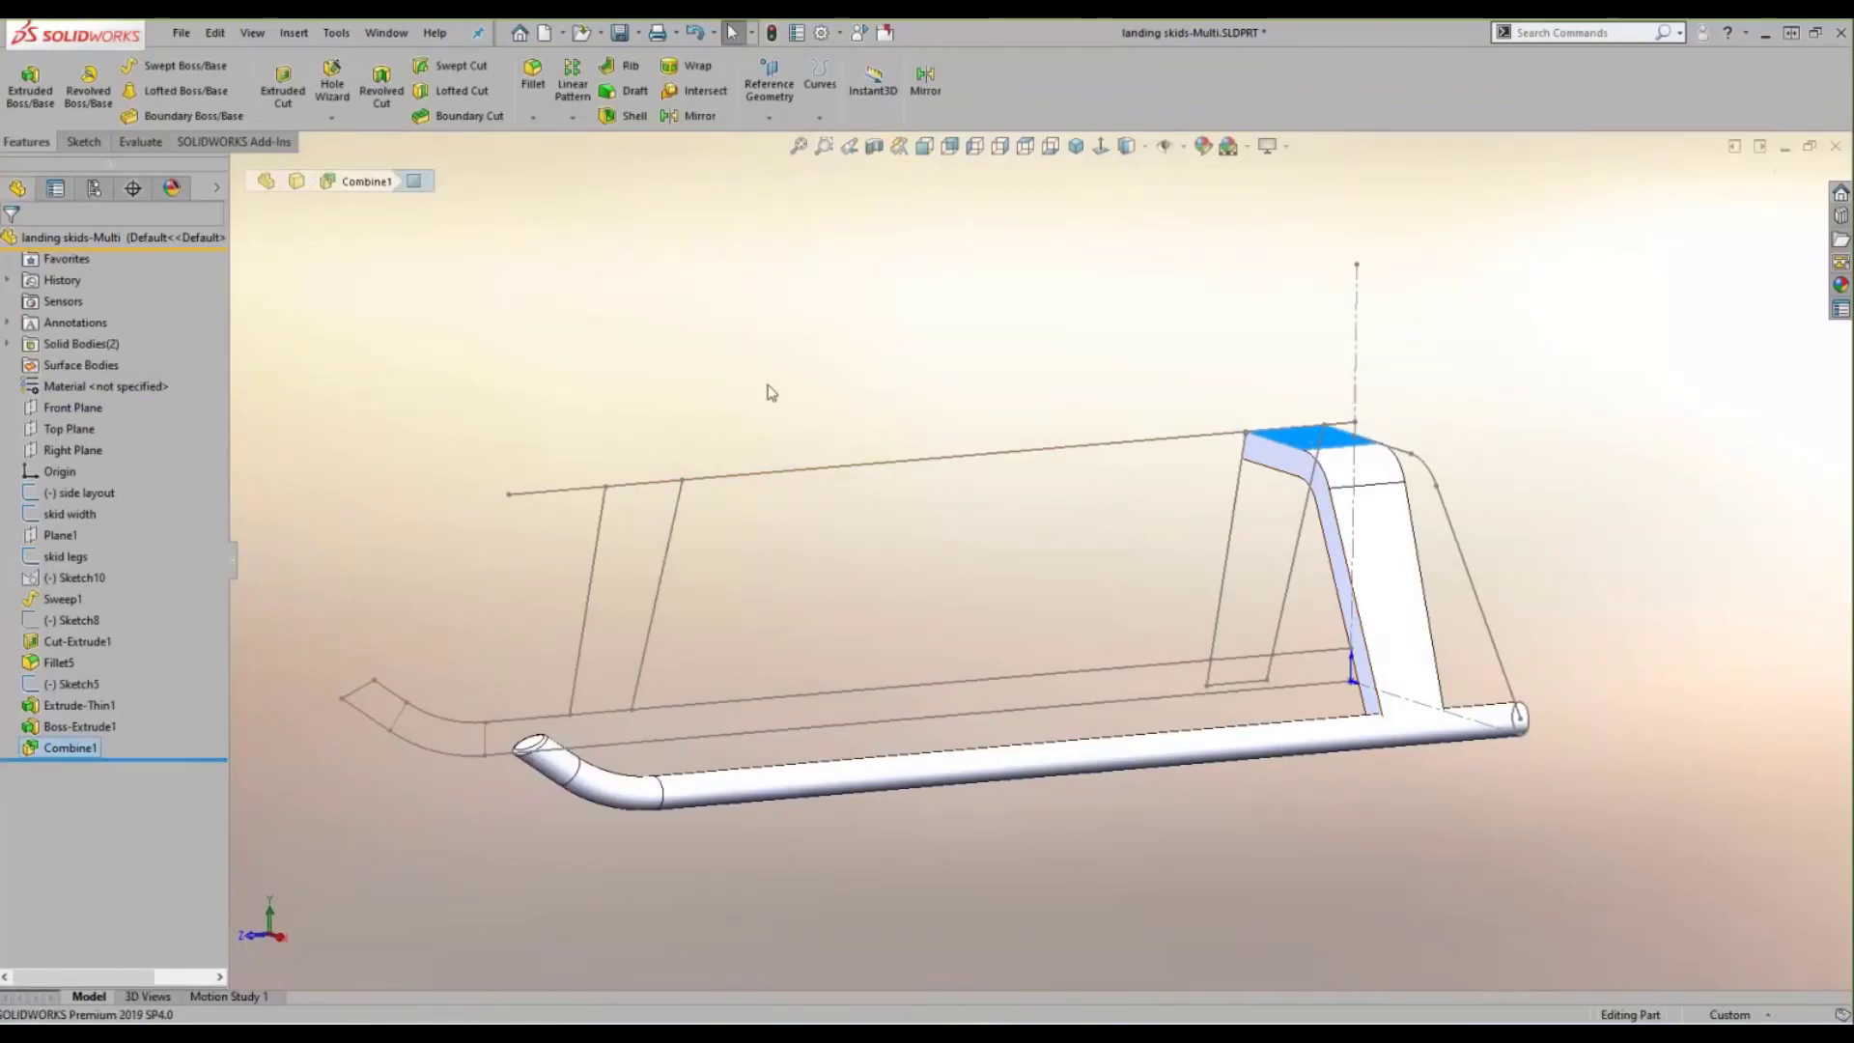
left_click(691, 349)
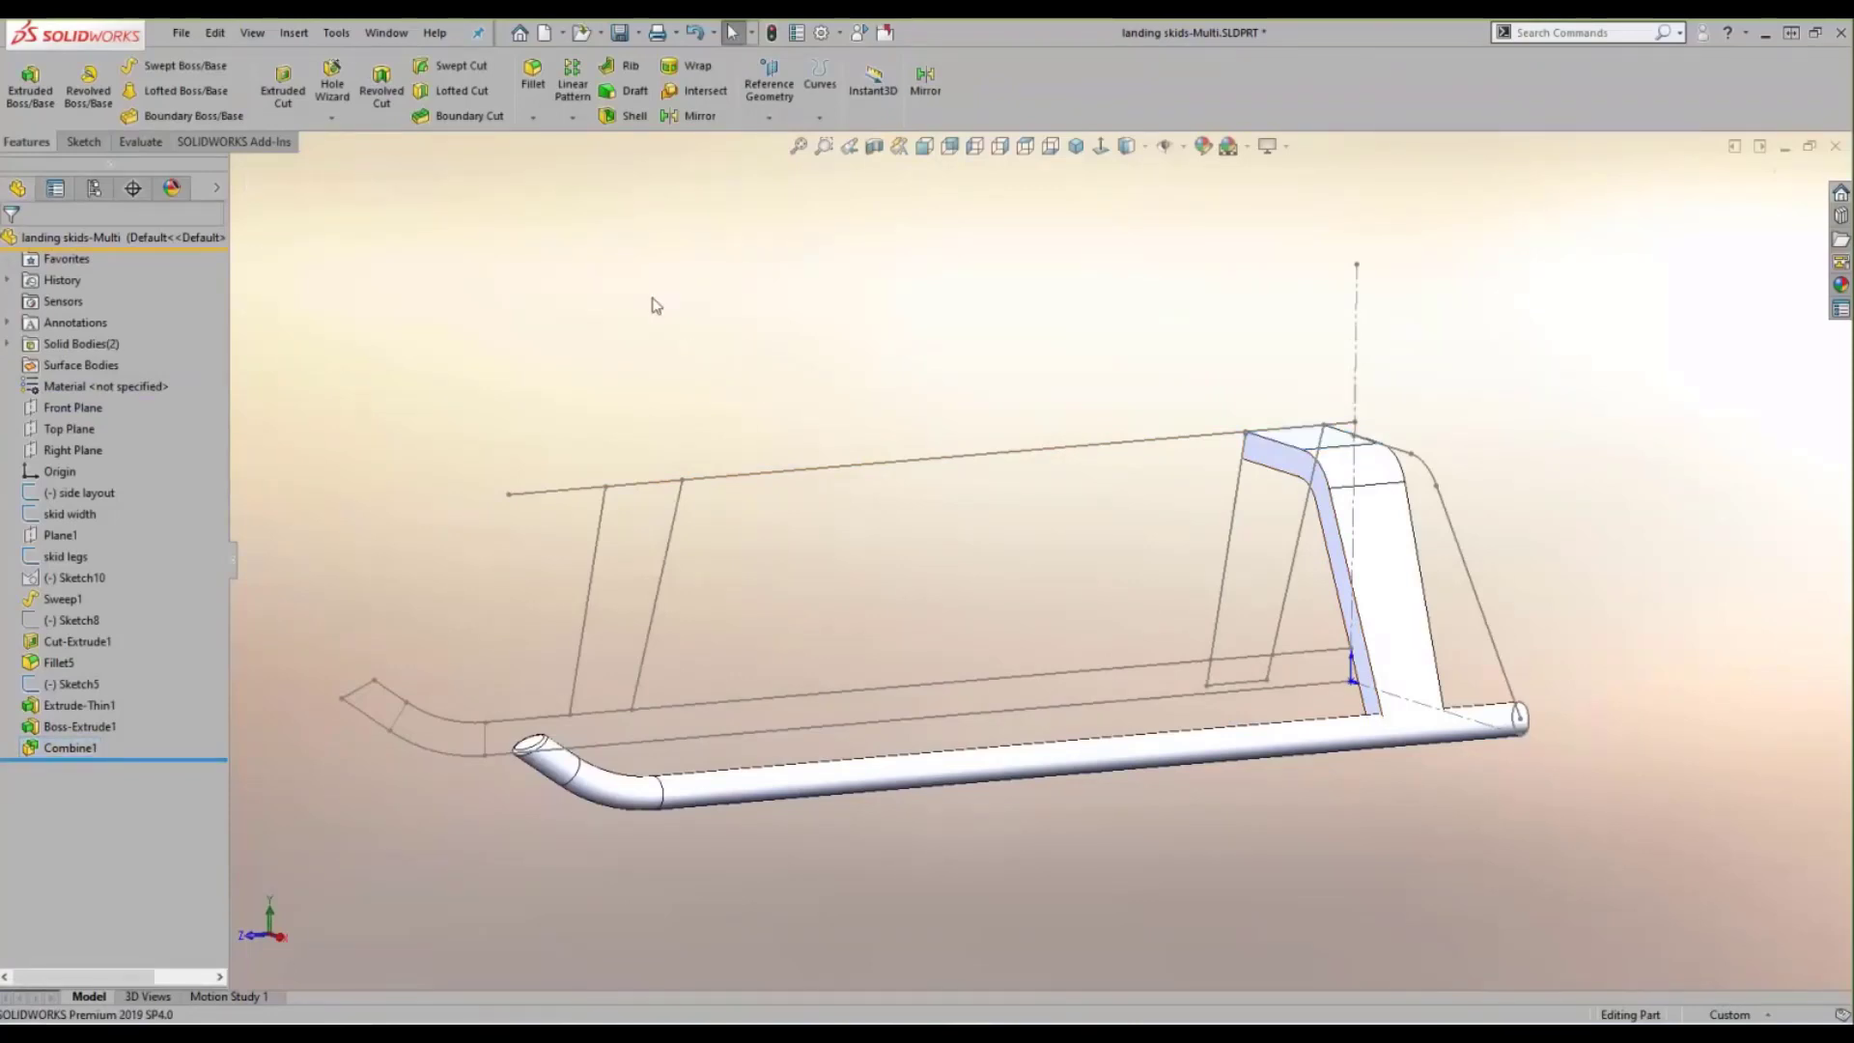
- Set up a translate-type Move/Copy Body operation with one copy of the rear leg body
left_click(572, 117)
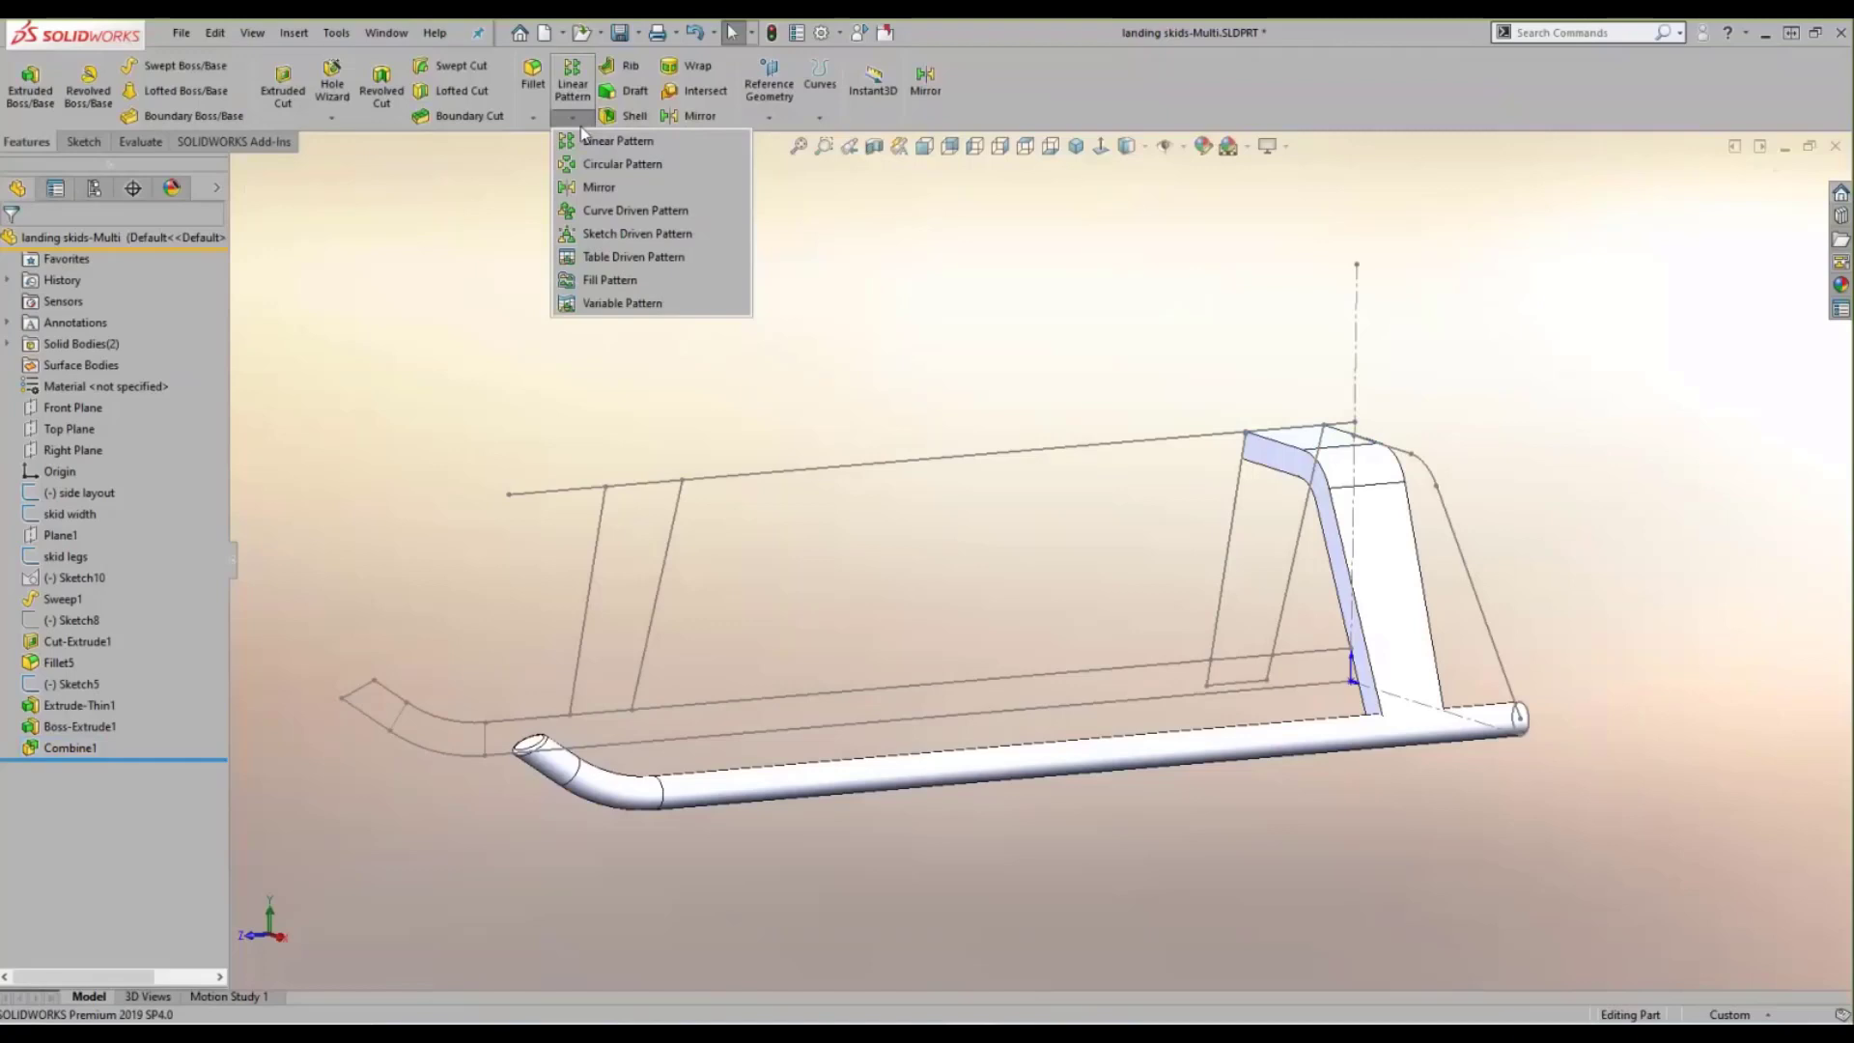
left_click(490, 287)
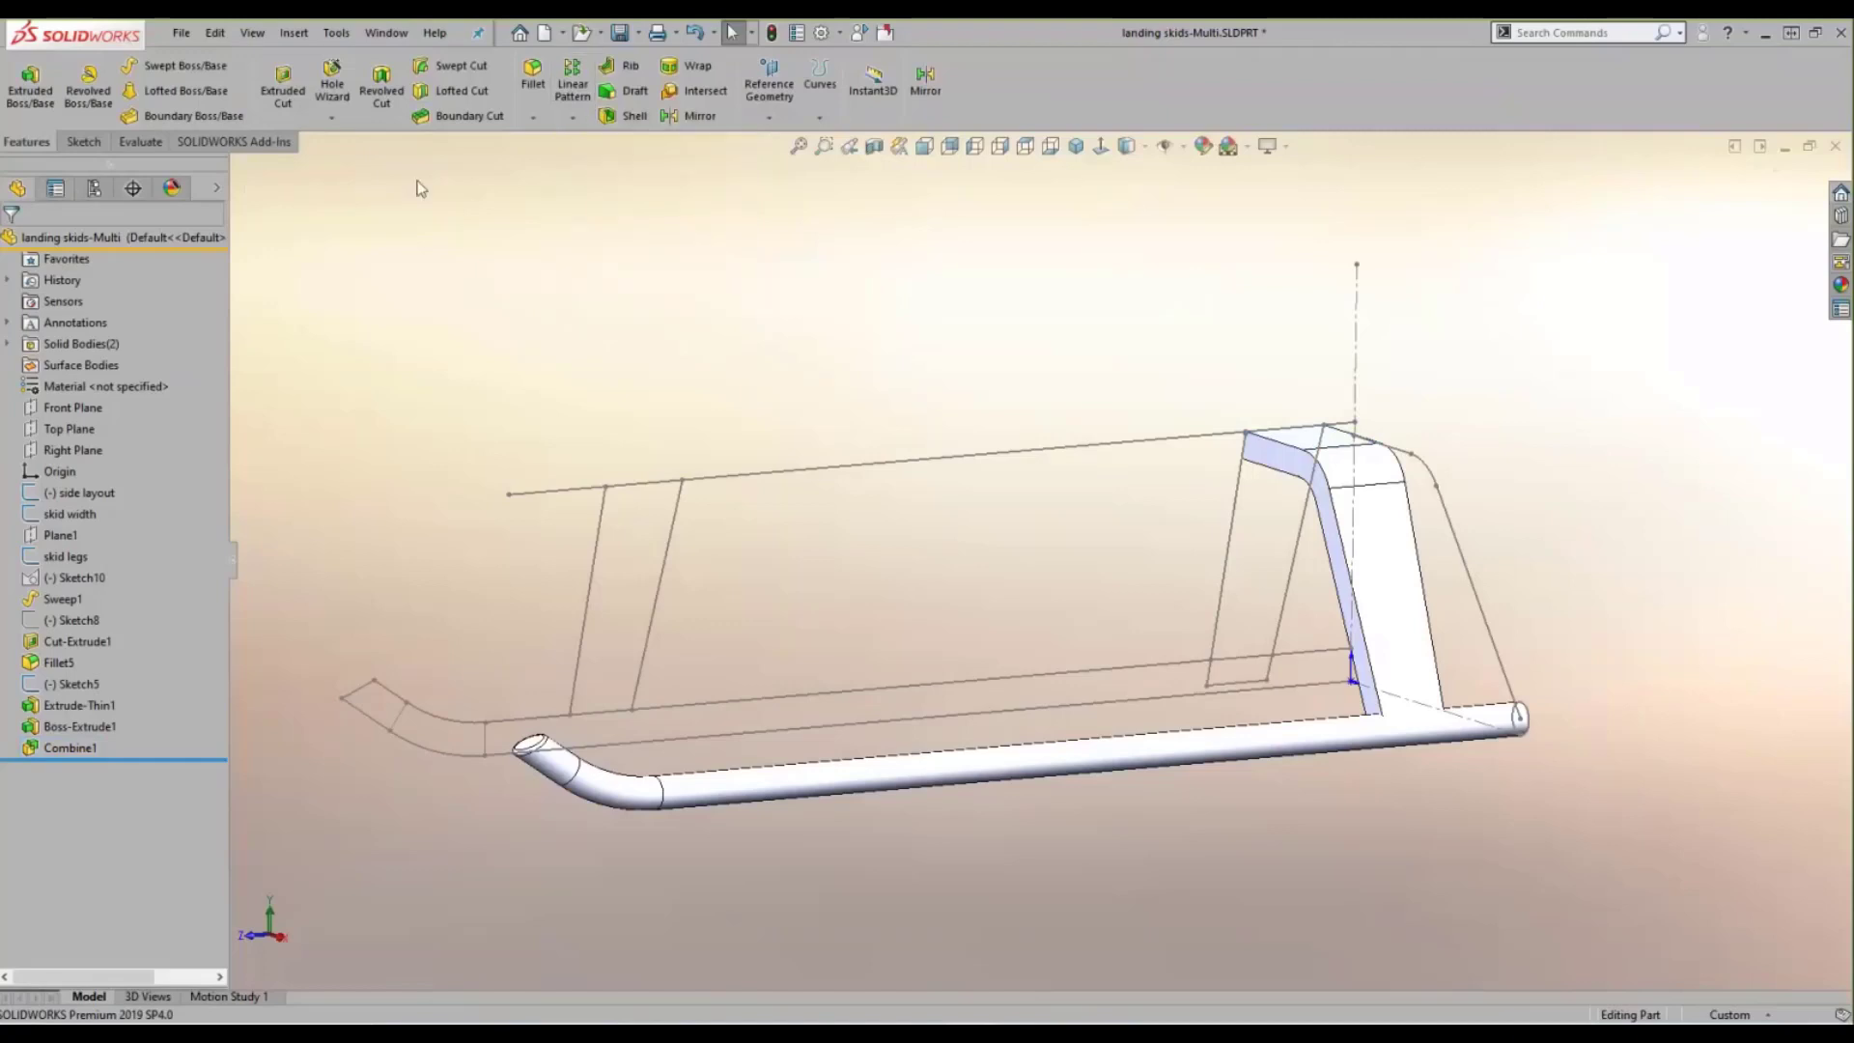
left_click(292, 33)
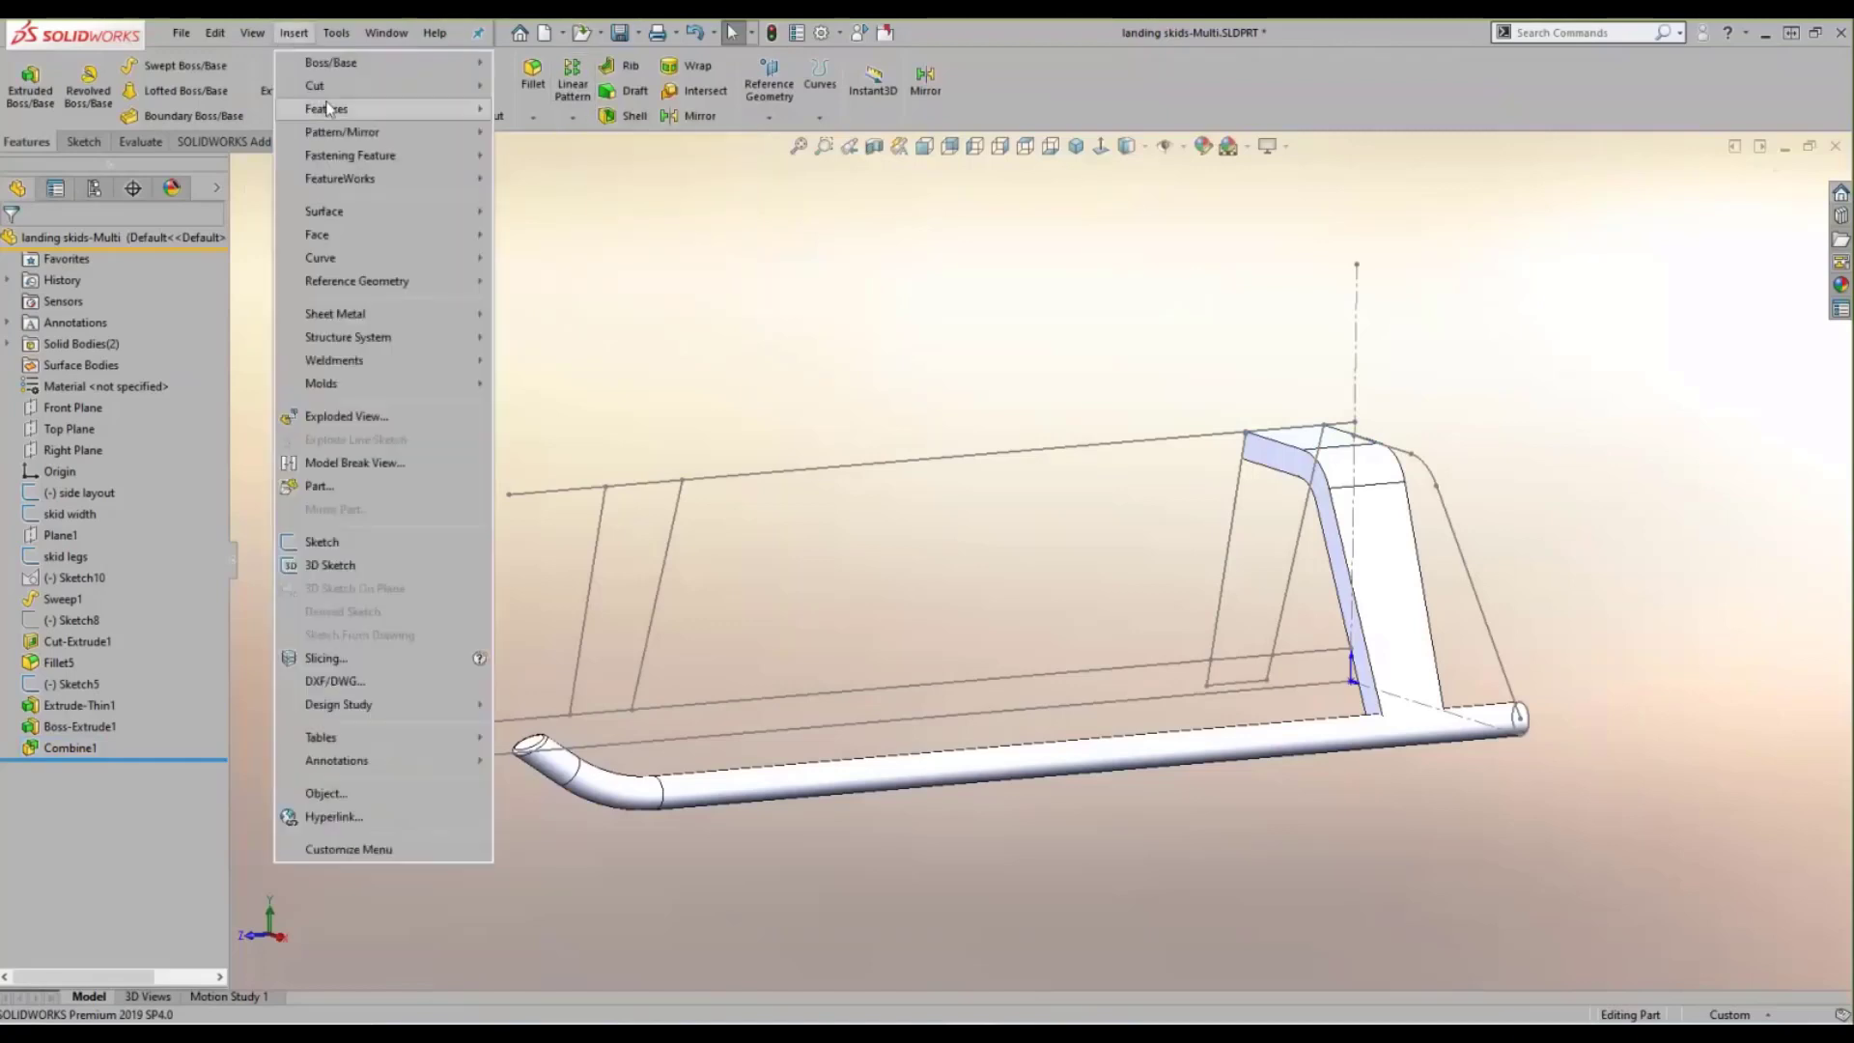
mouse_move(338, 112)
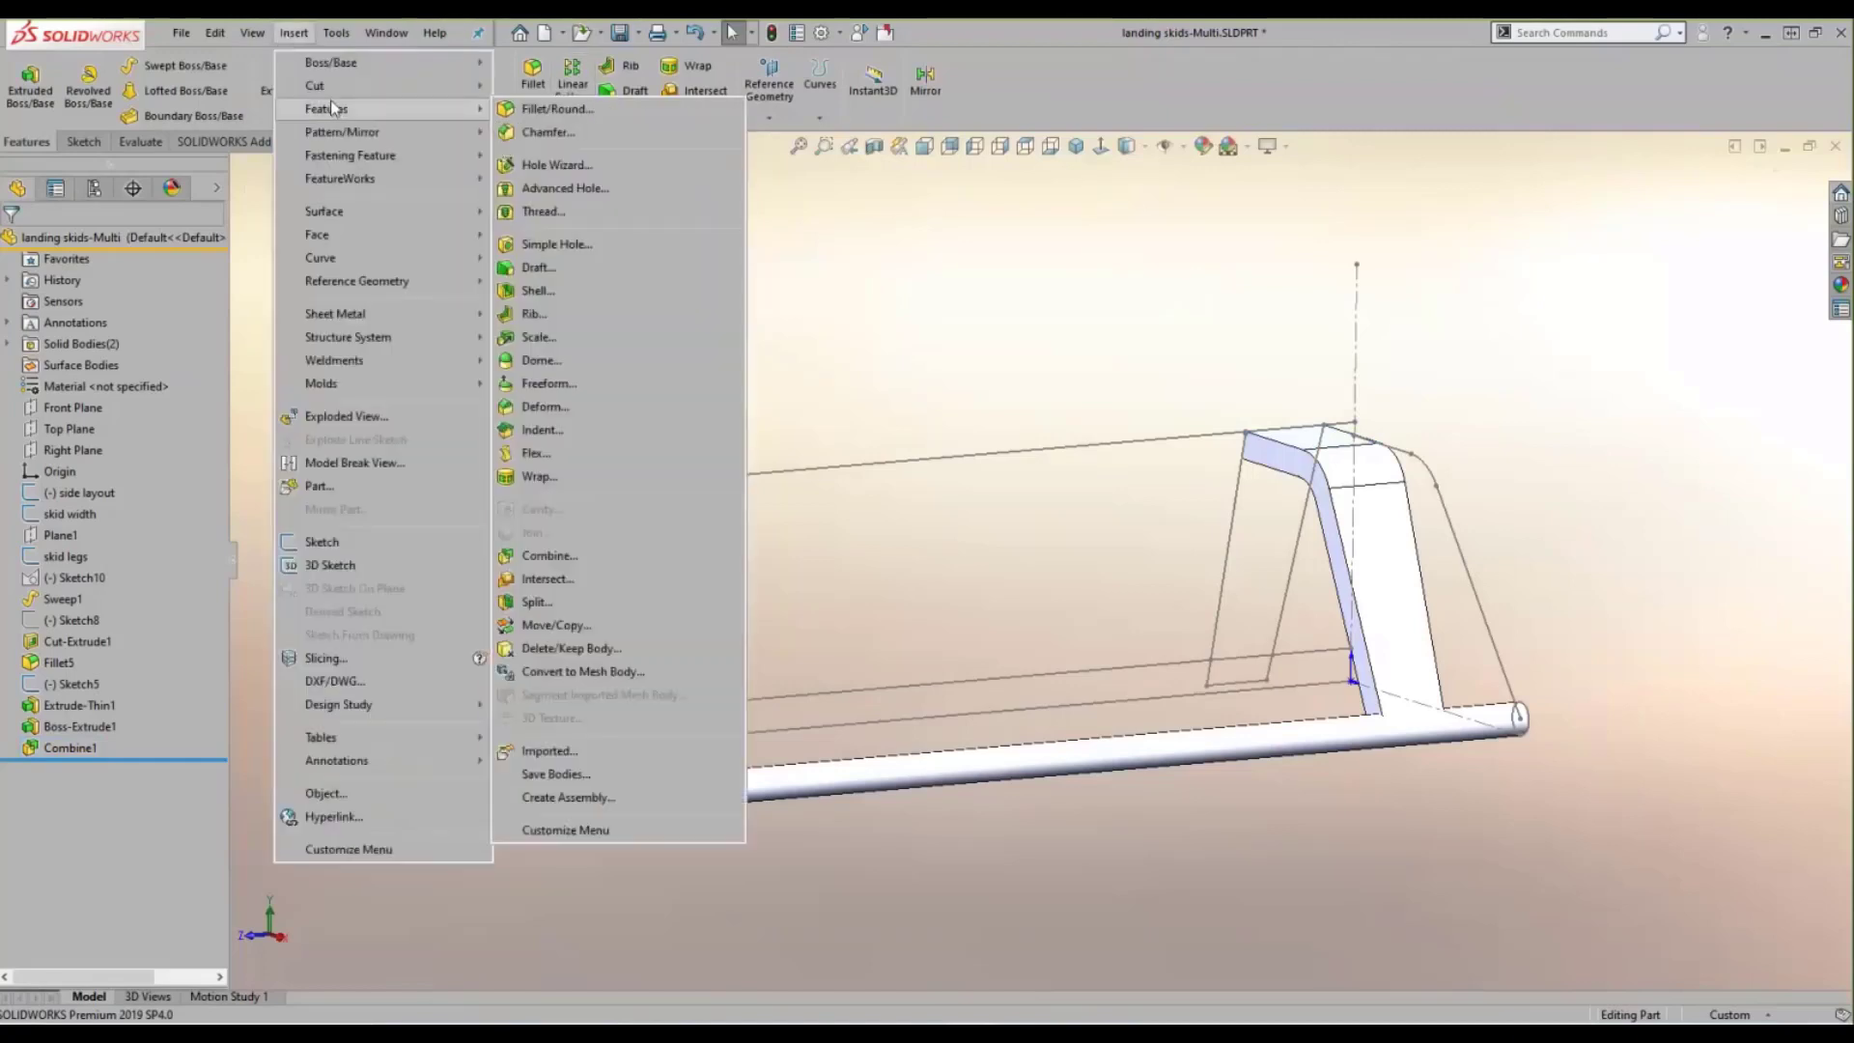
left_click(558, 625)
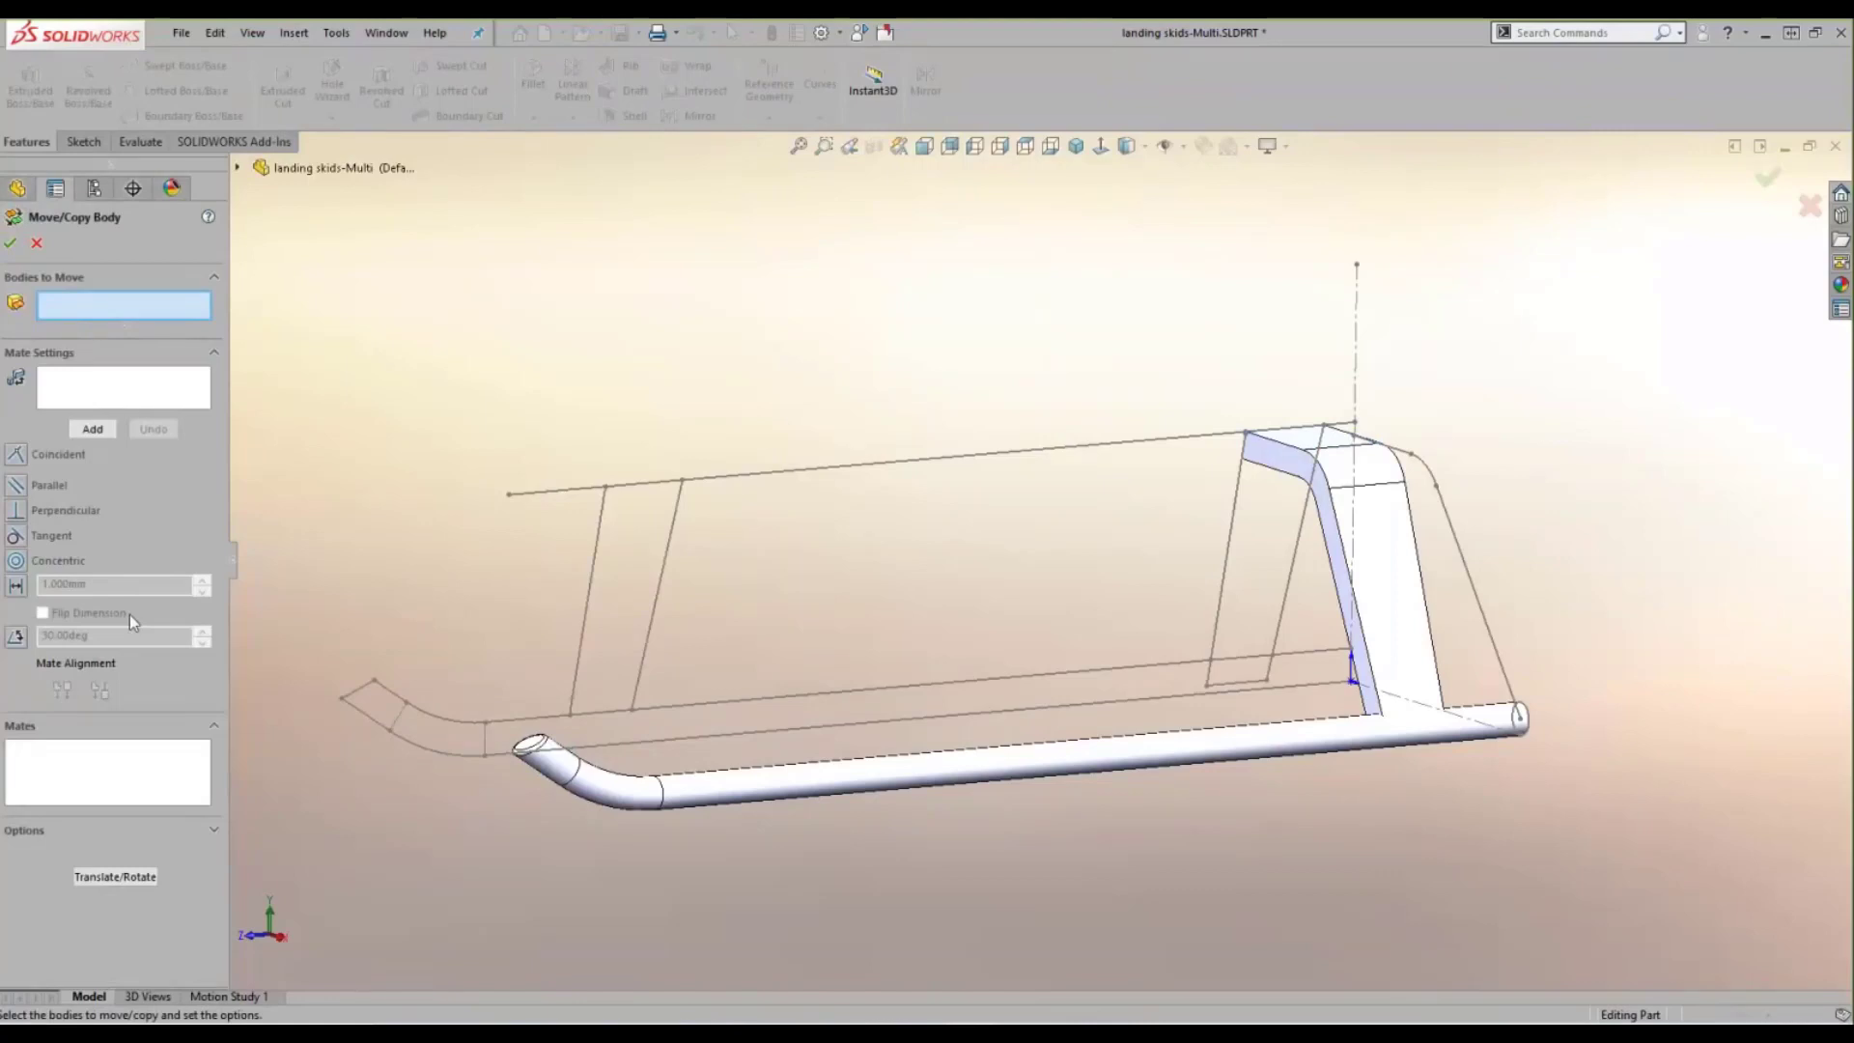
left_click(124, 877)
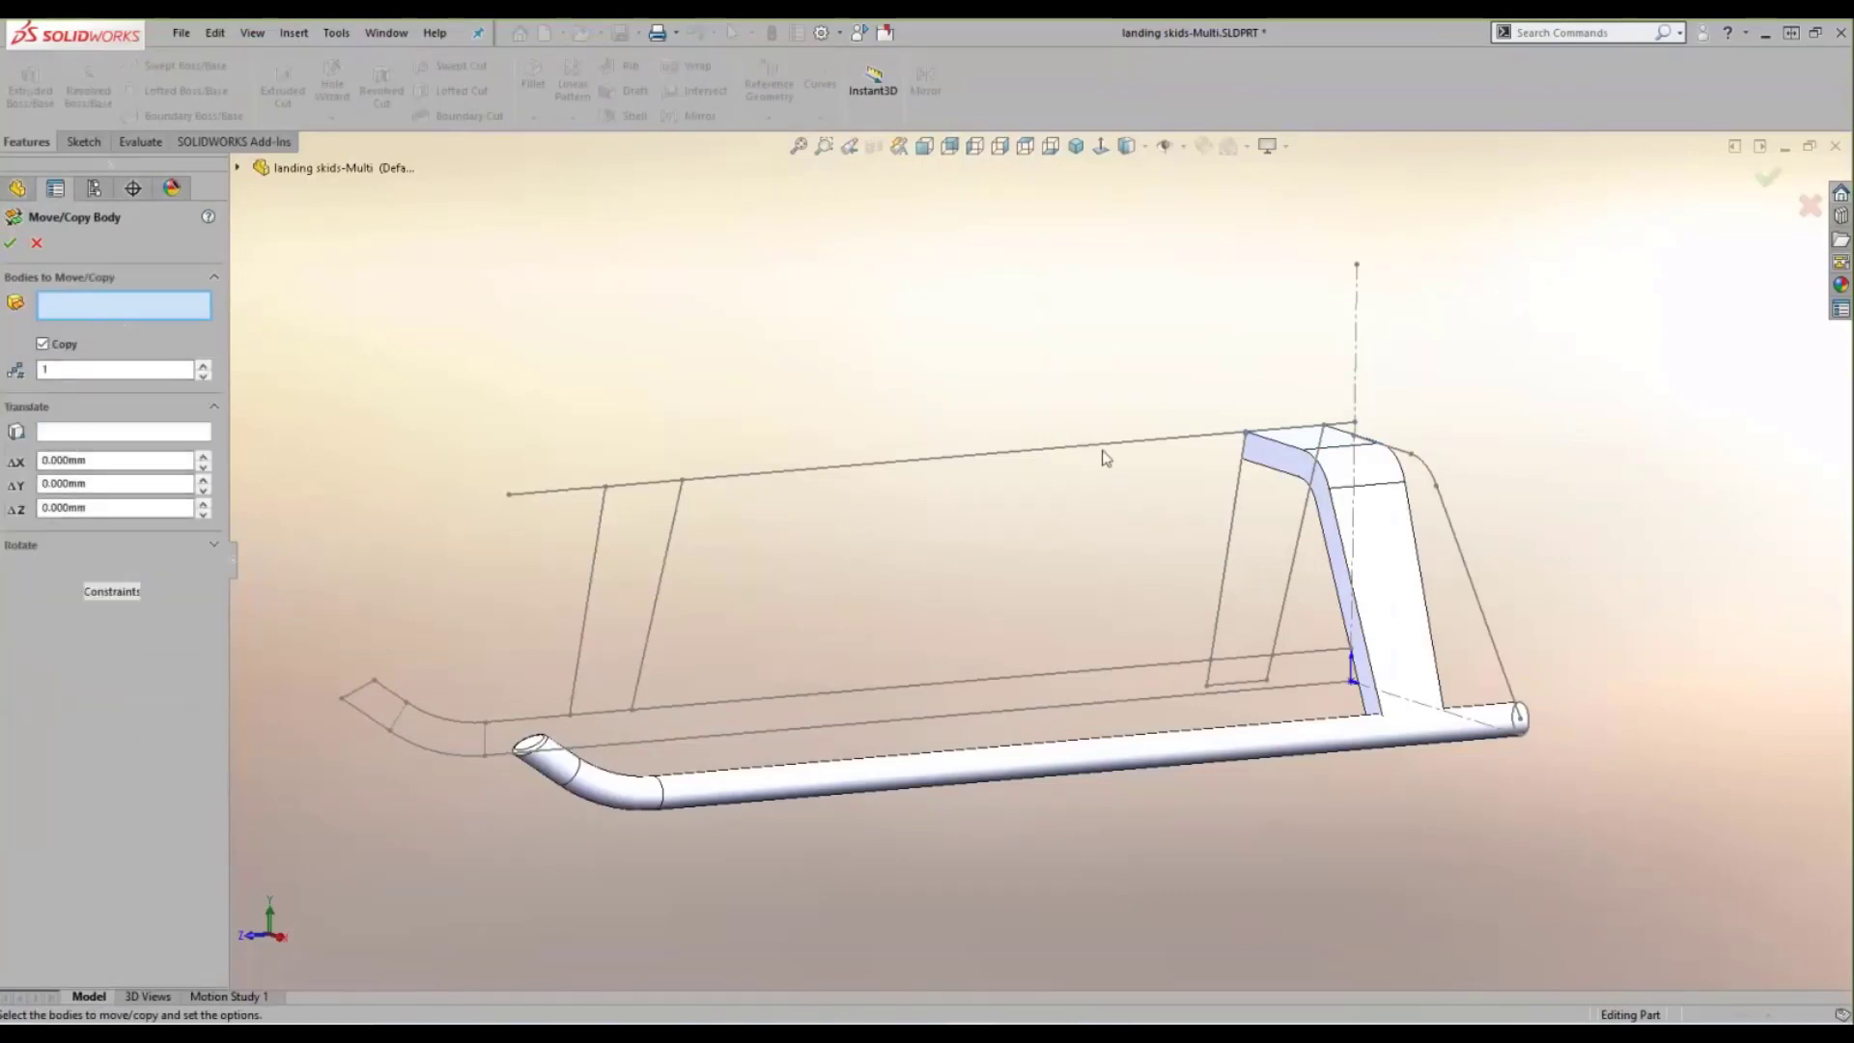
left_click(1273, 456)
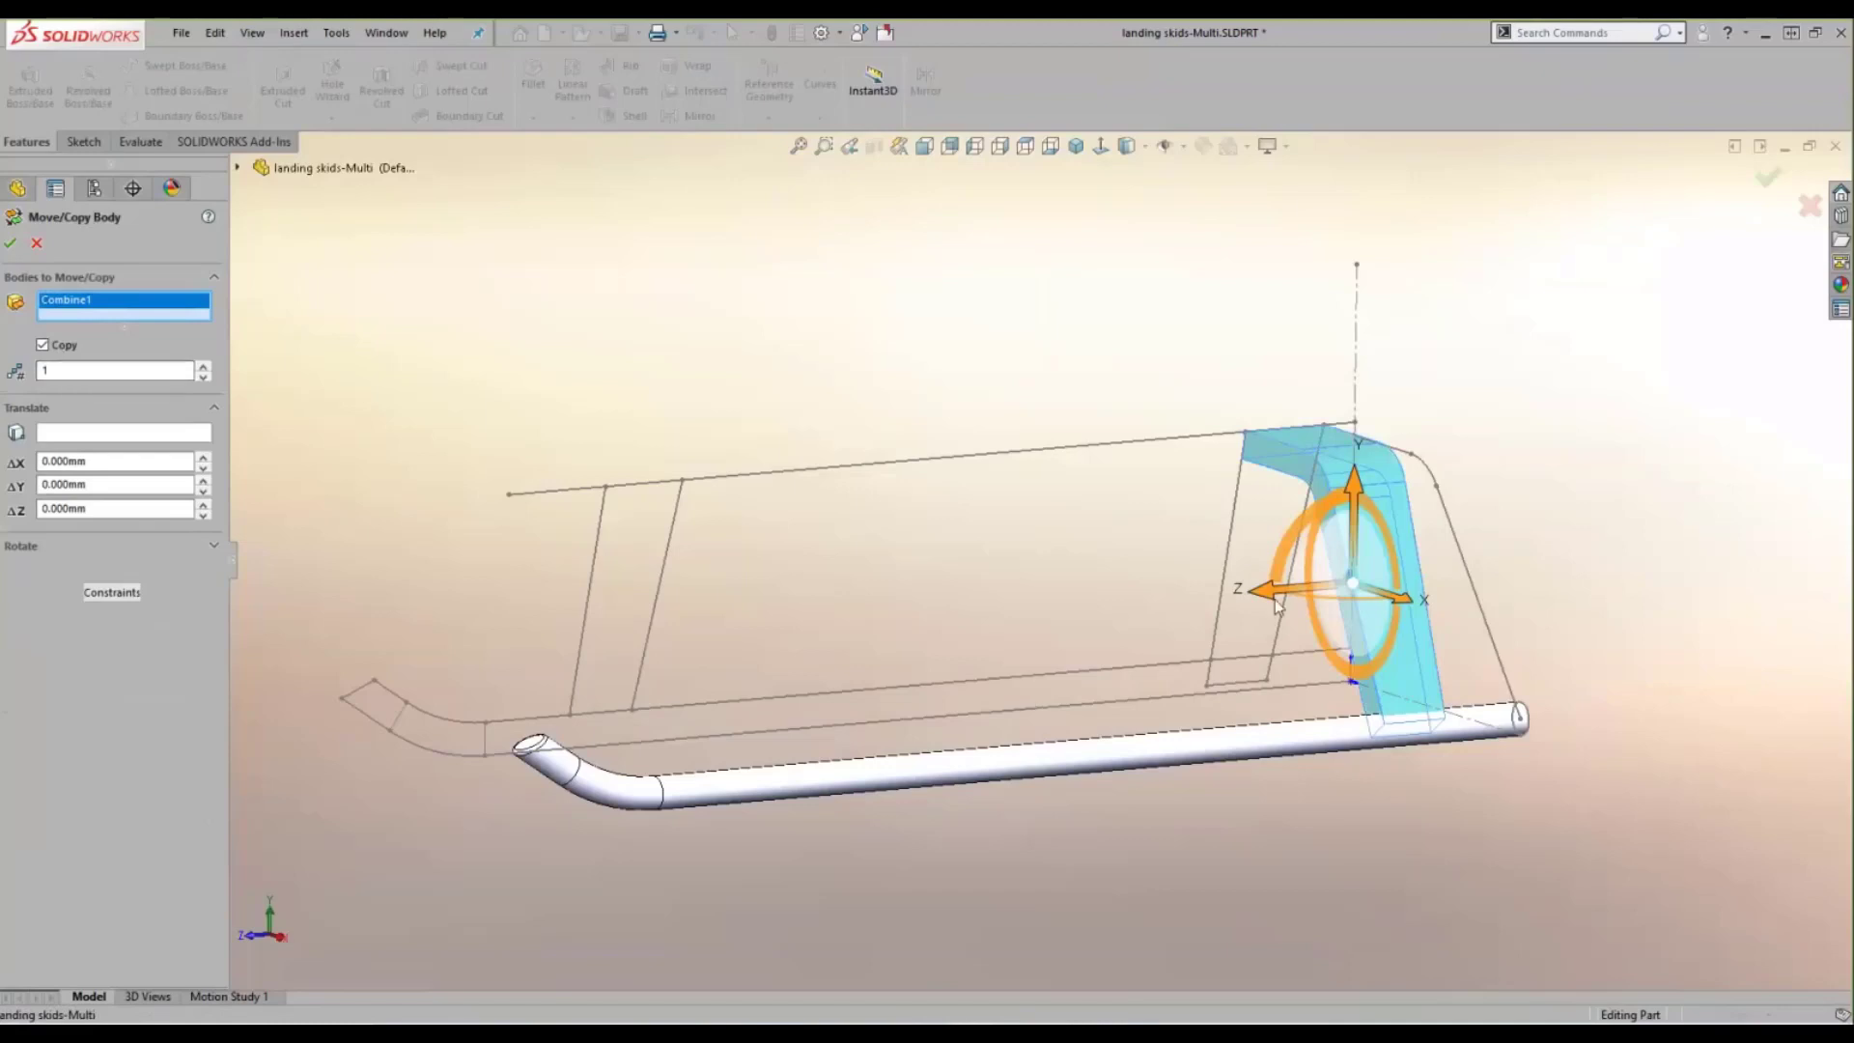
- Try to place the copied leg freehand by moving it about 110.5 mm along Z toward the front leg outline
left_click_drag(1274, 599, 608, 647)
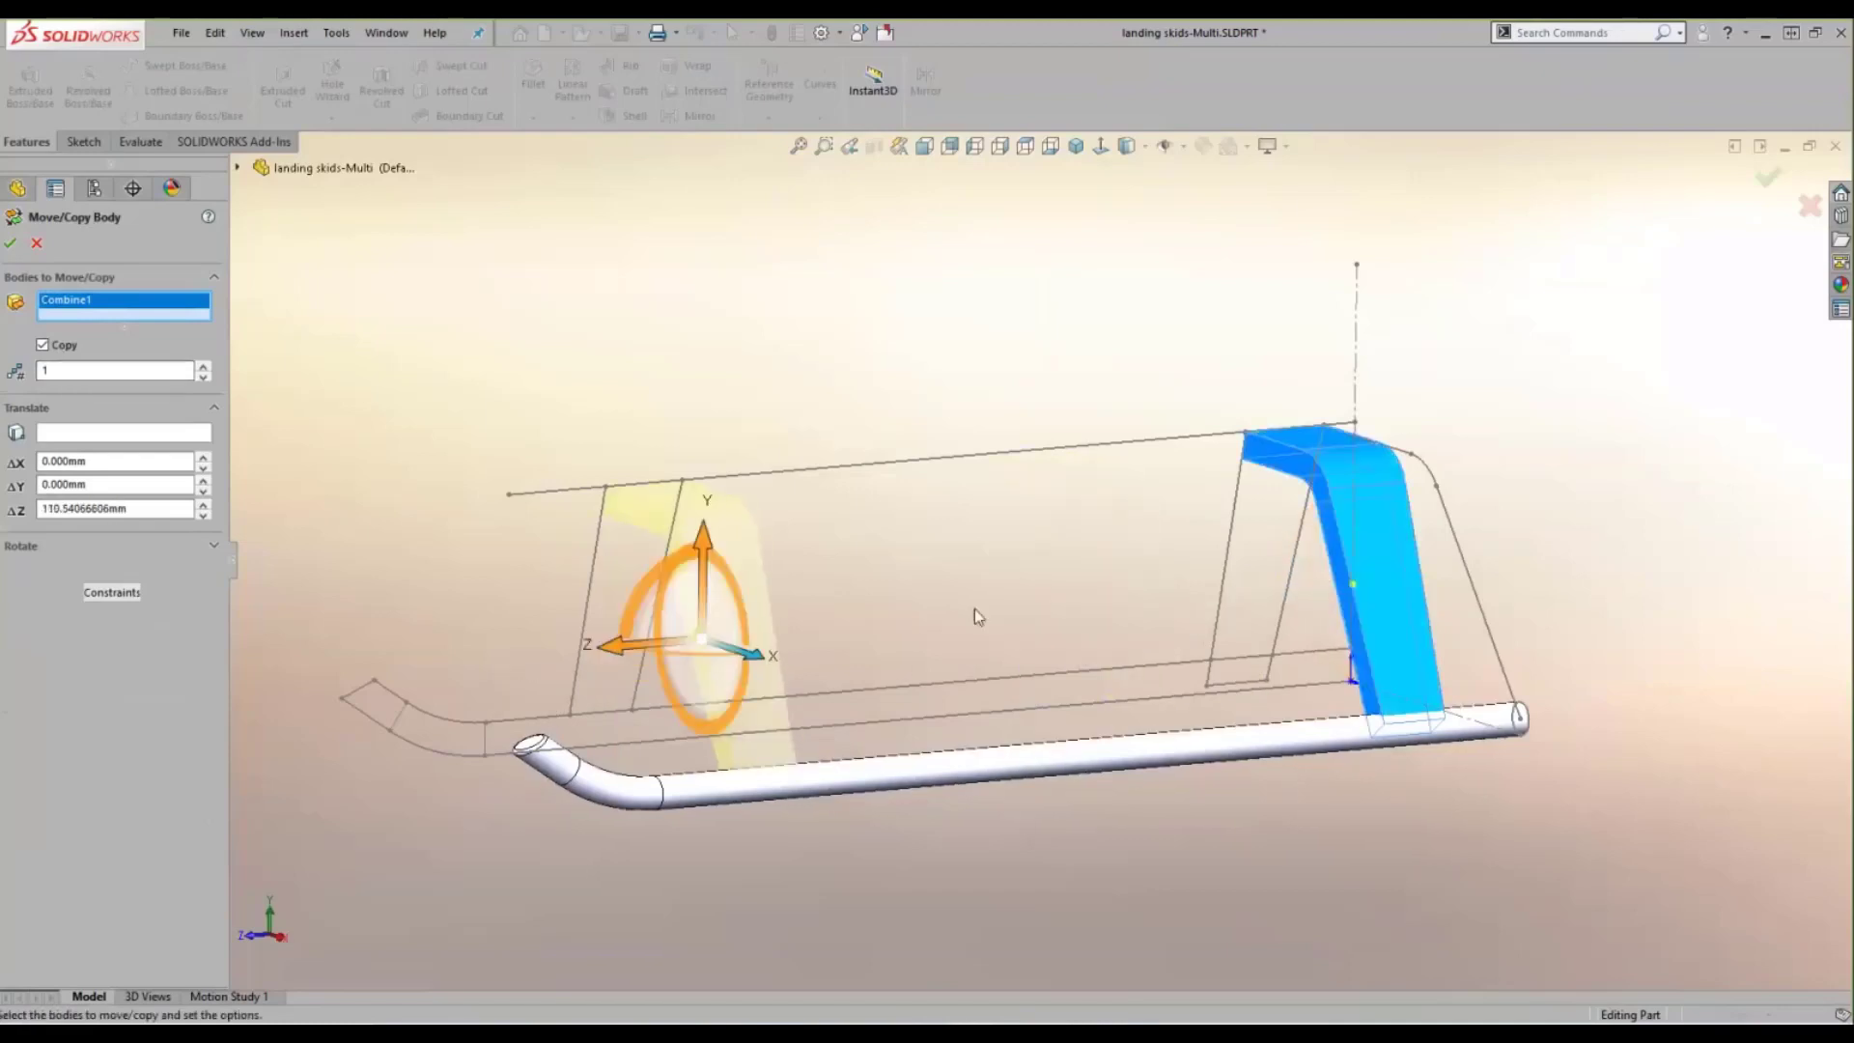
middle_click_drag(978, 613, 927, 620)
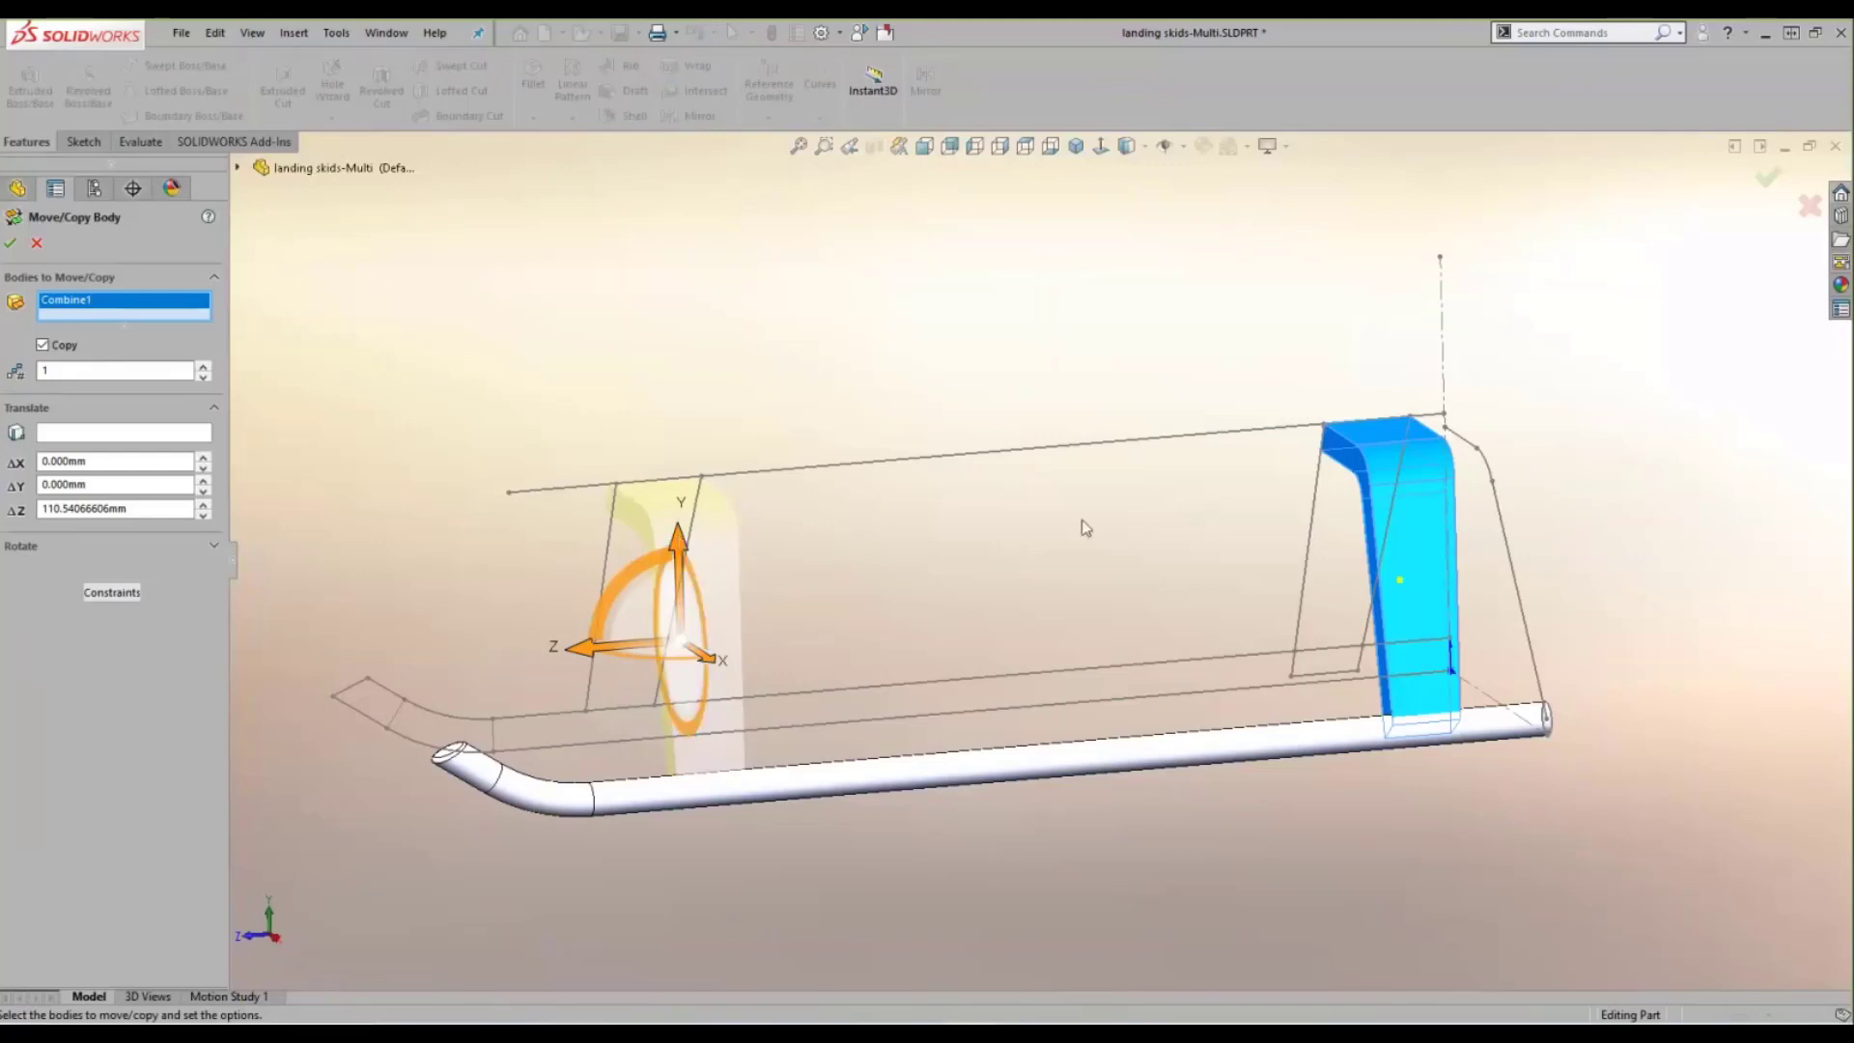
scroll(1082, 519, "down", 2)
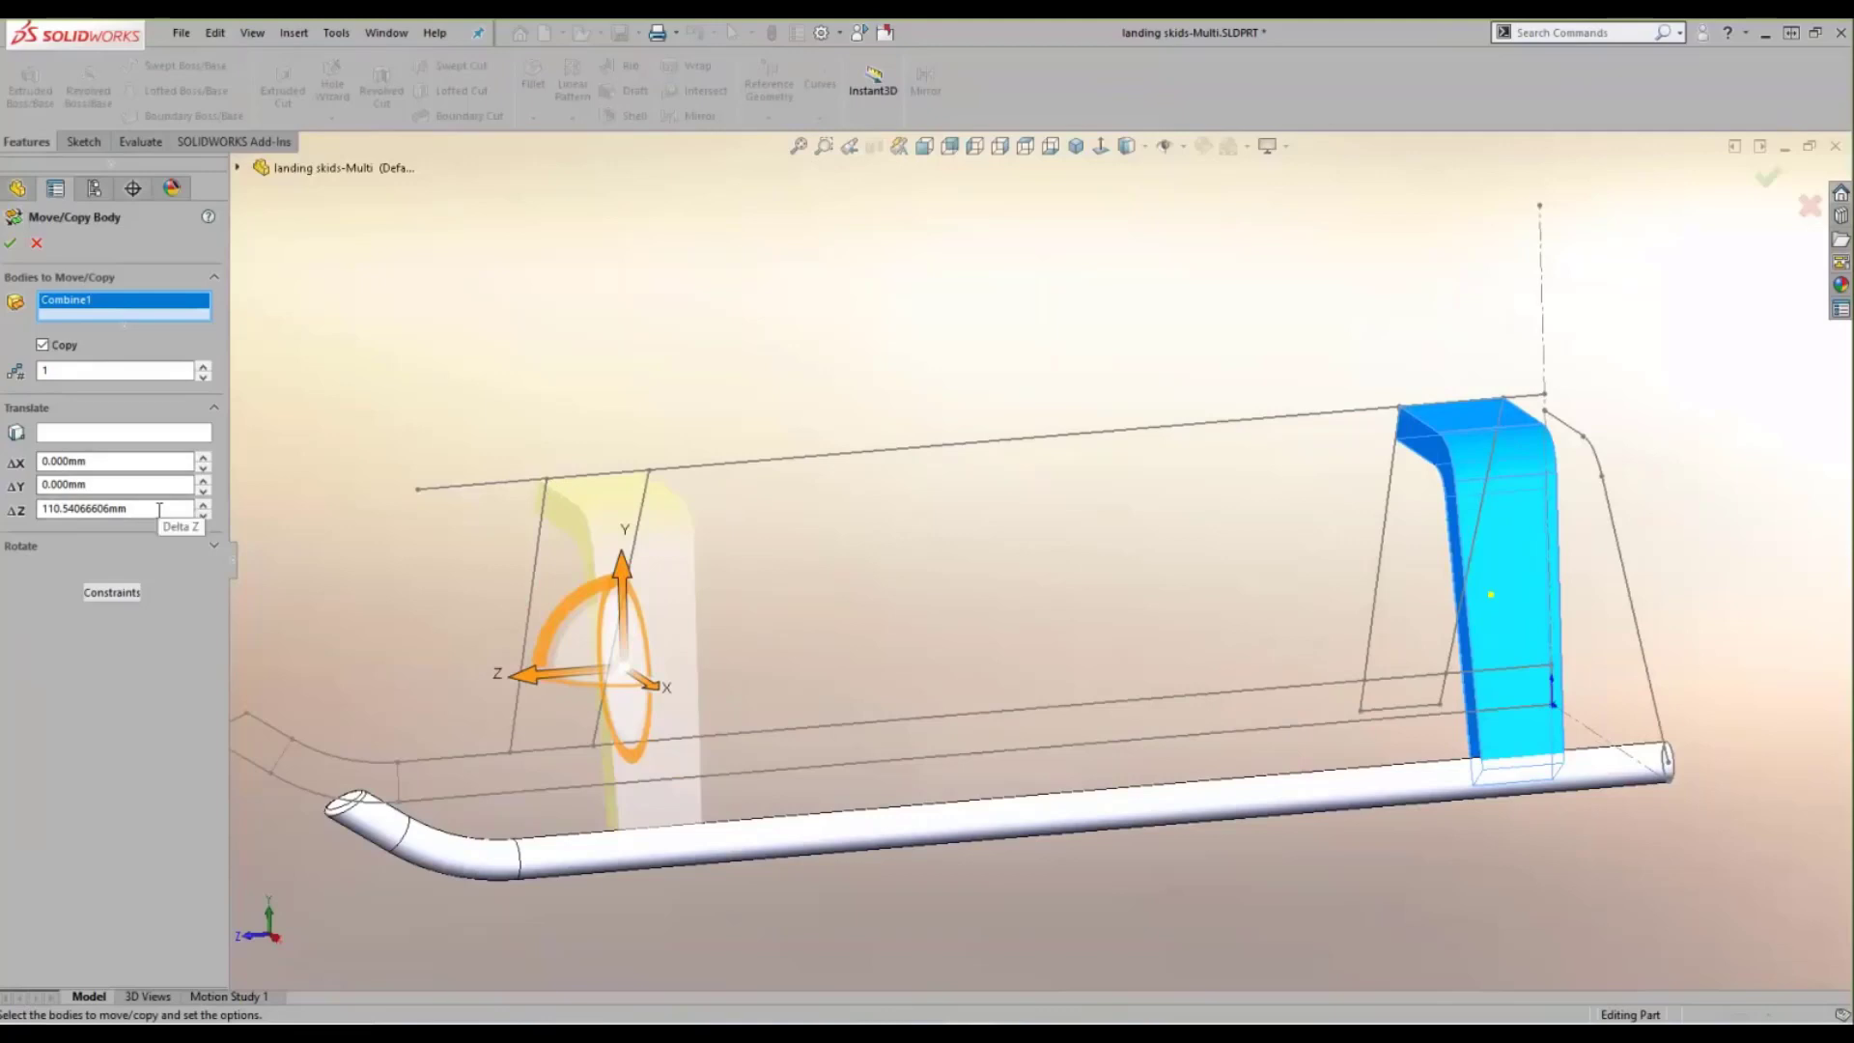
- Create the front leg copy by translating from the rear leg's upper front corner point to the matching front leg point in the side layout sketch
left_click(152, 433)
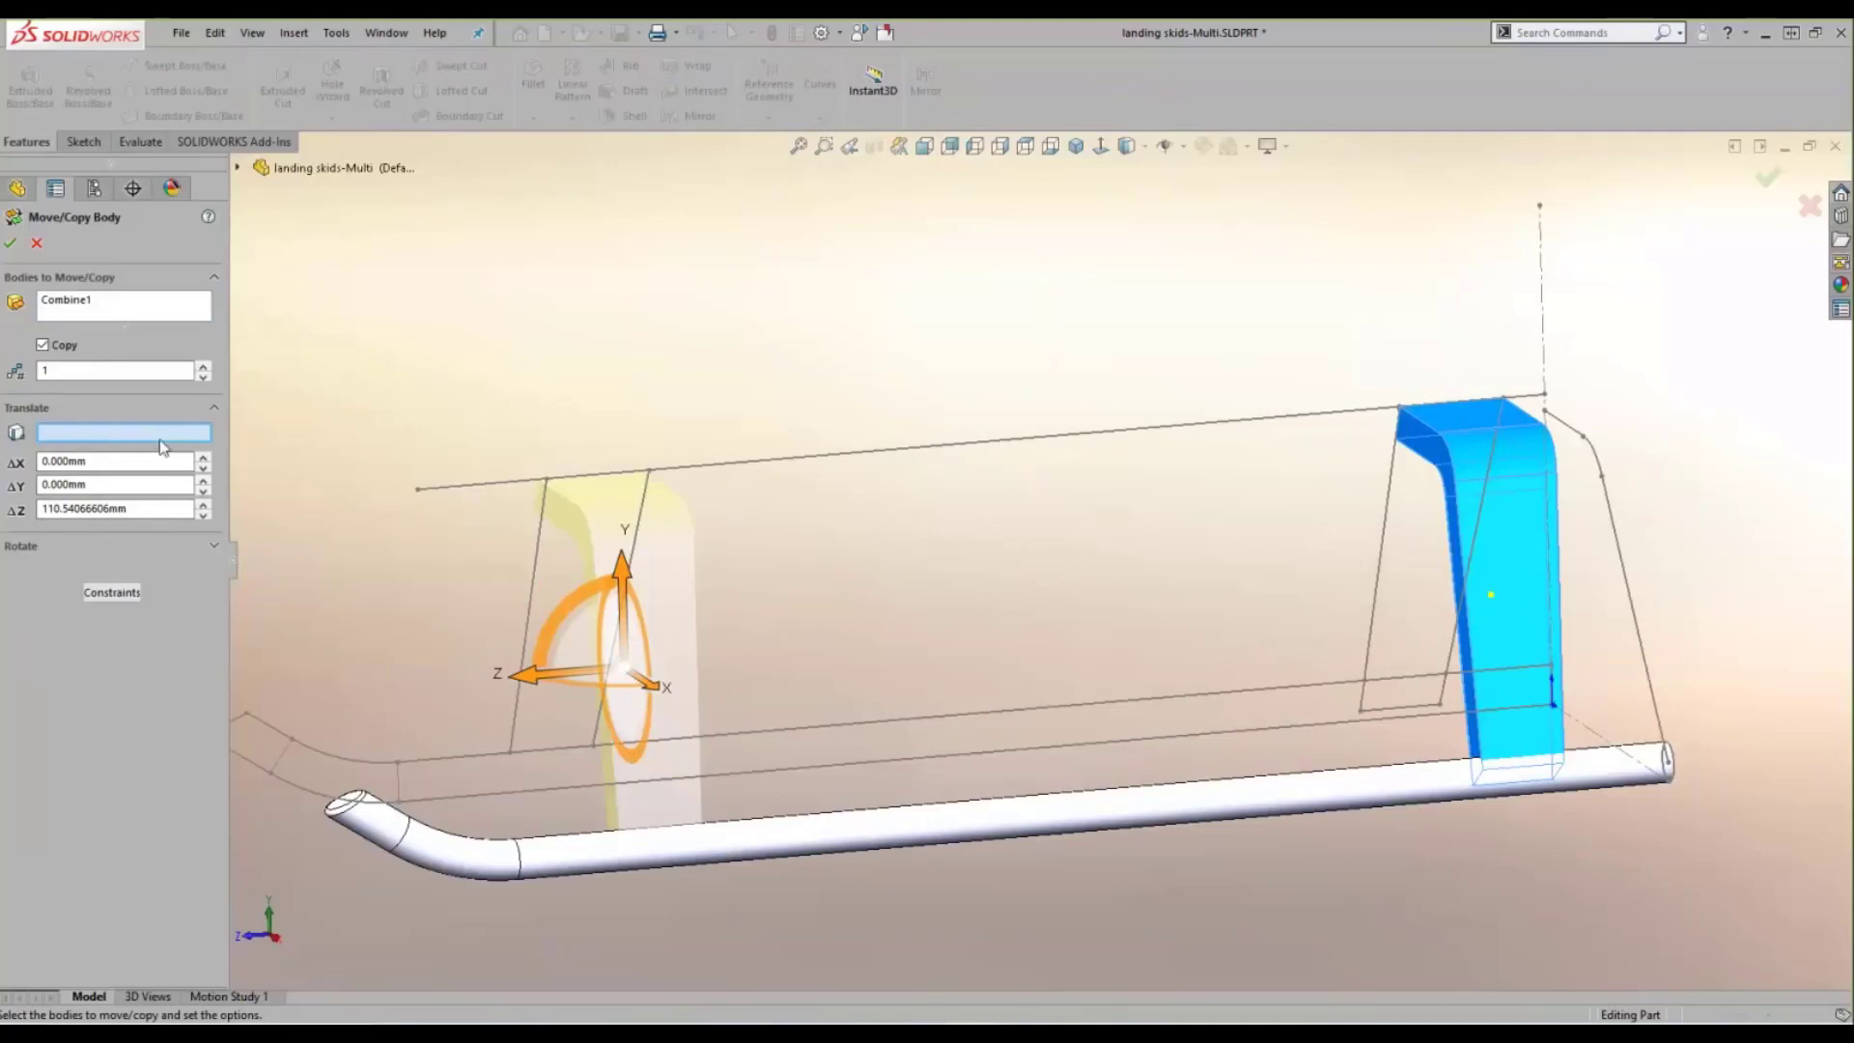
left_click(1400, 409)
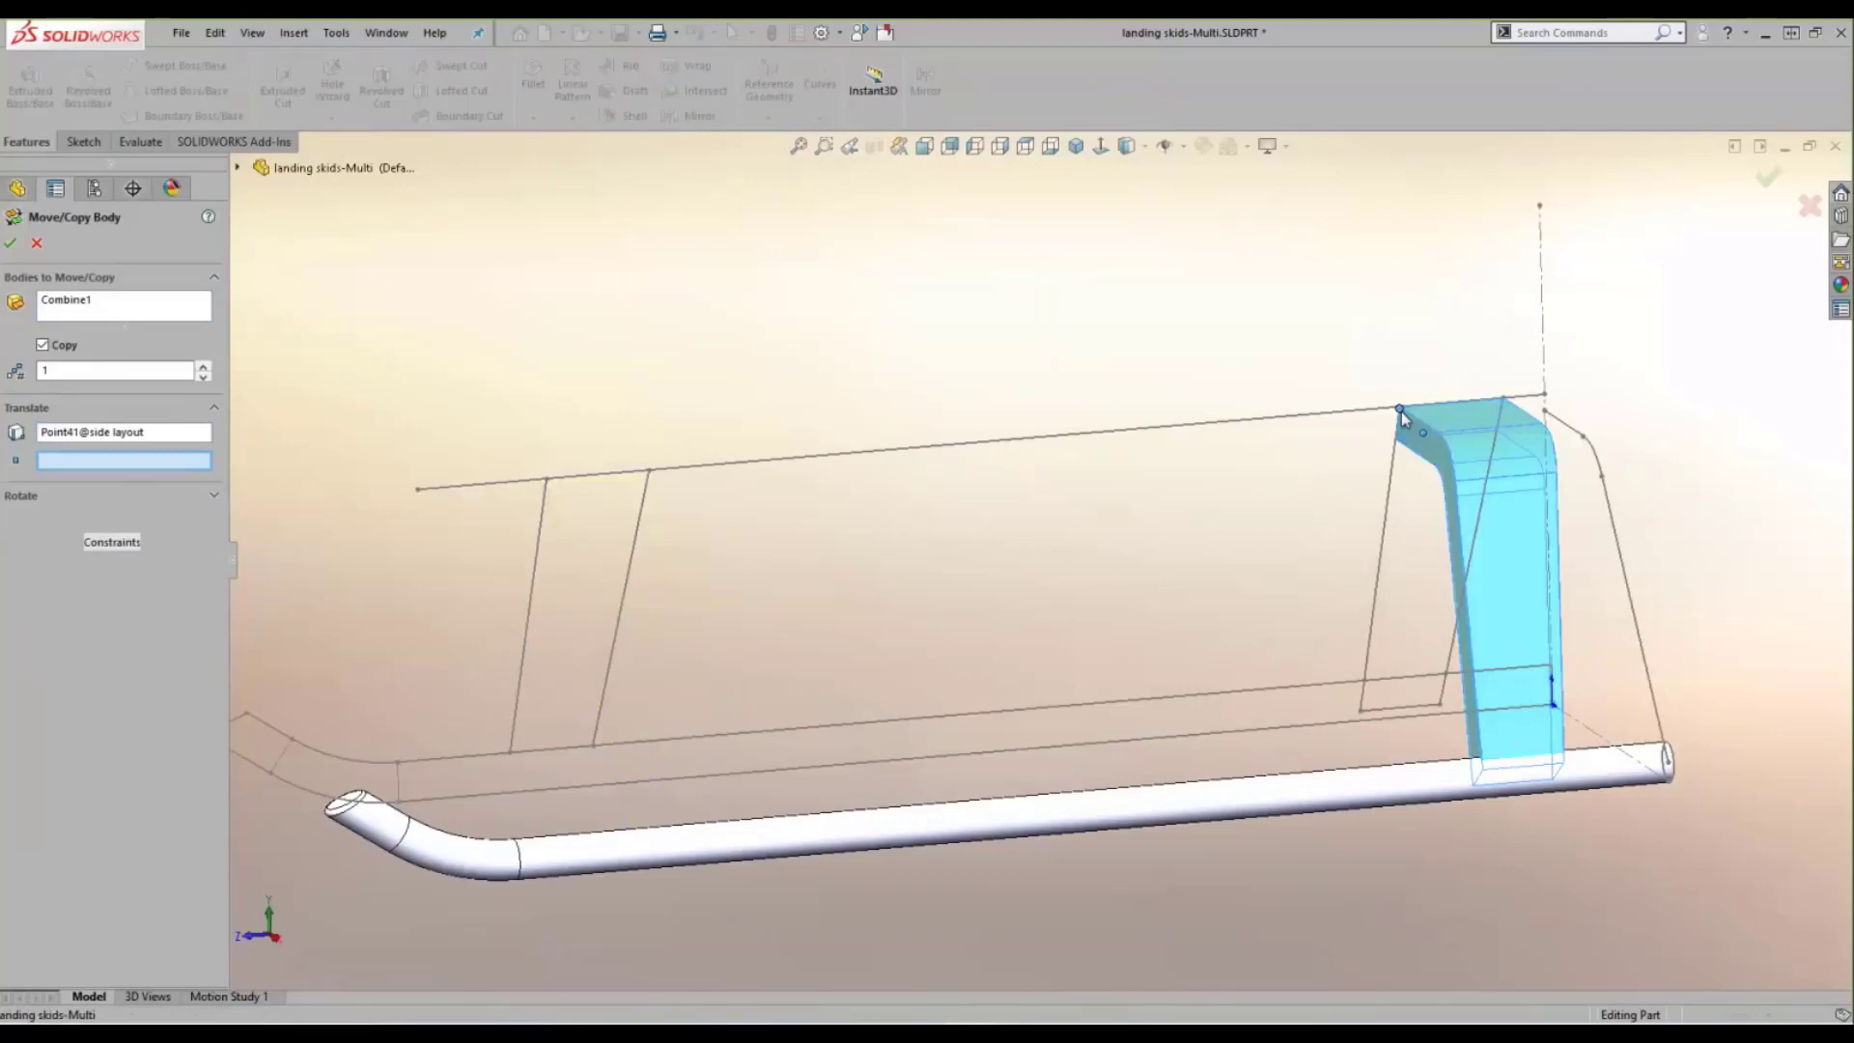
left_click(546, 481)
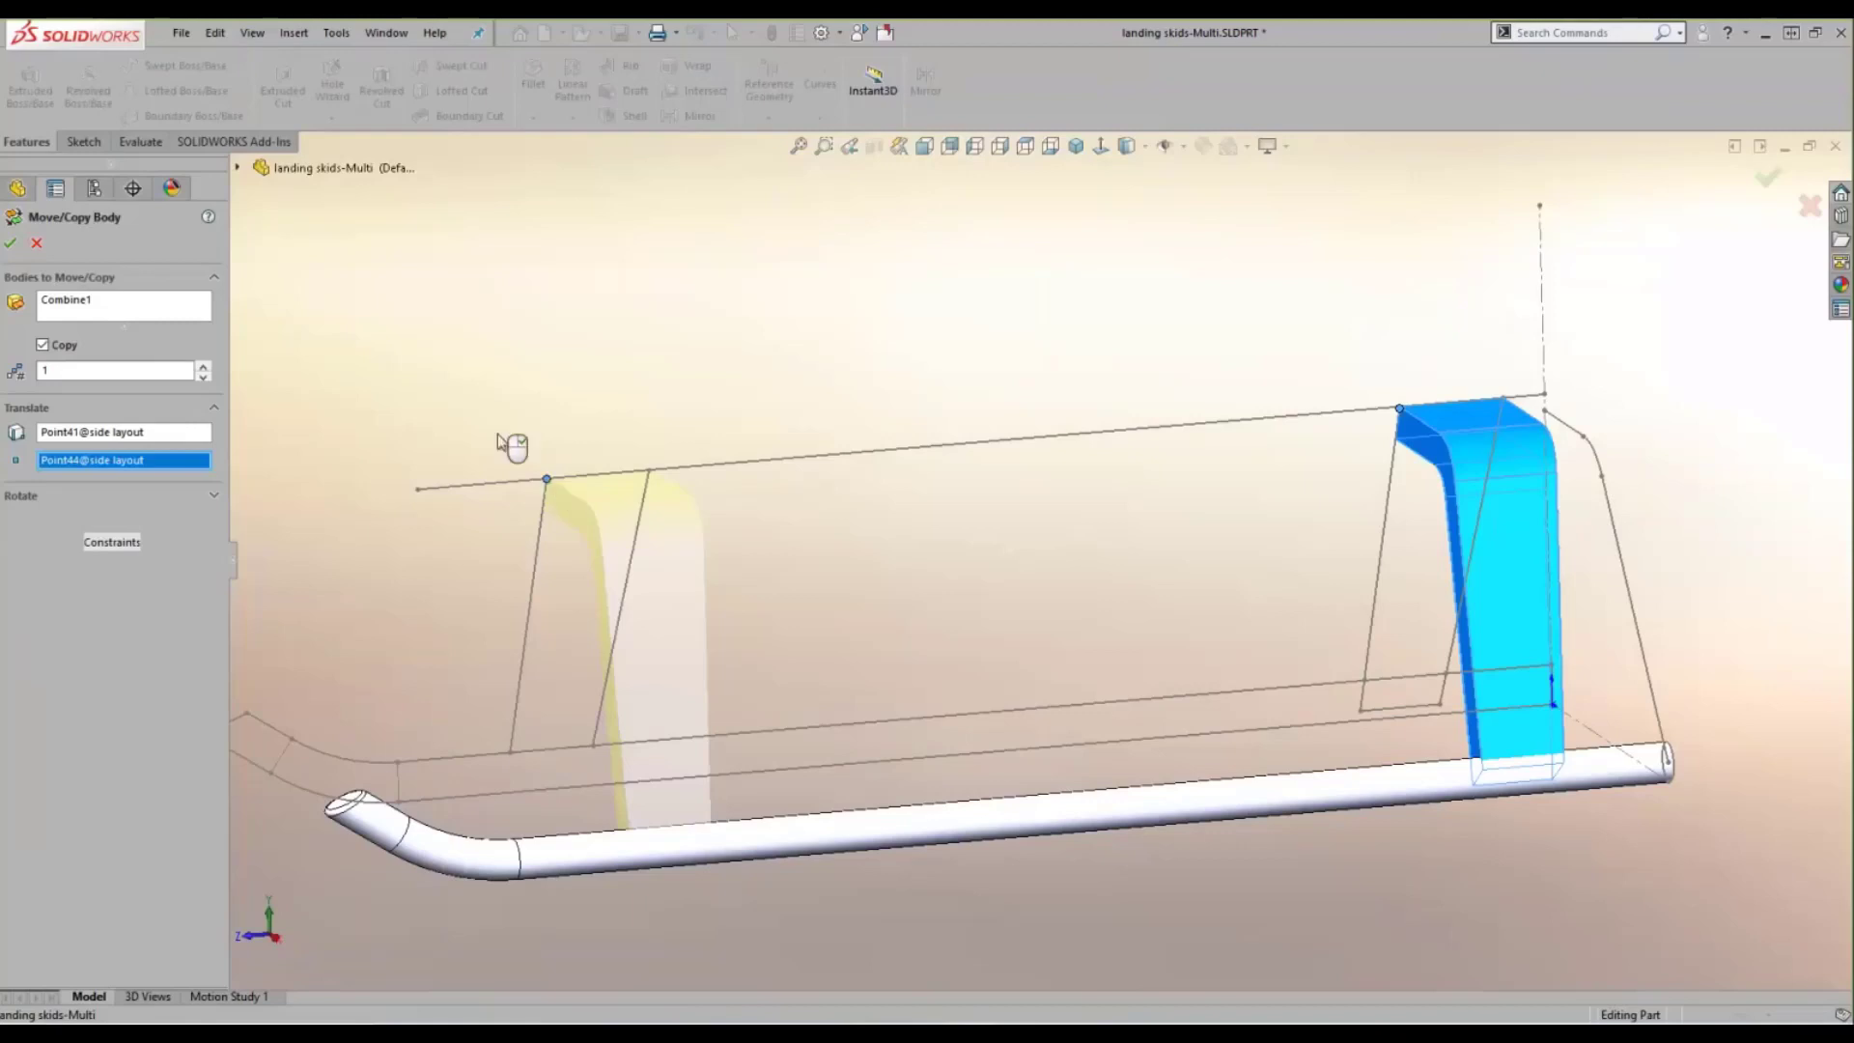
left_click(11, 244)
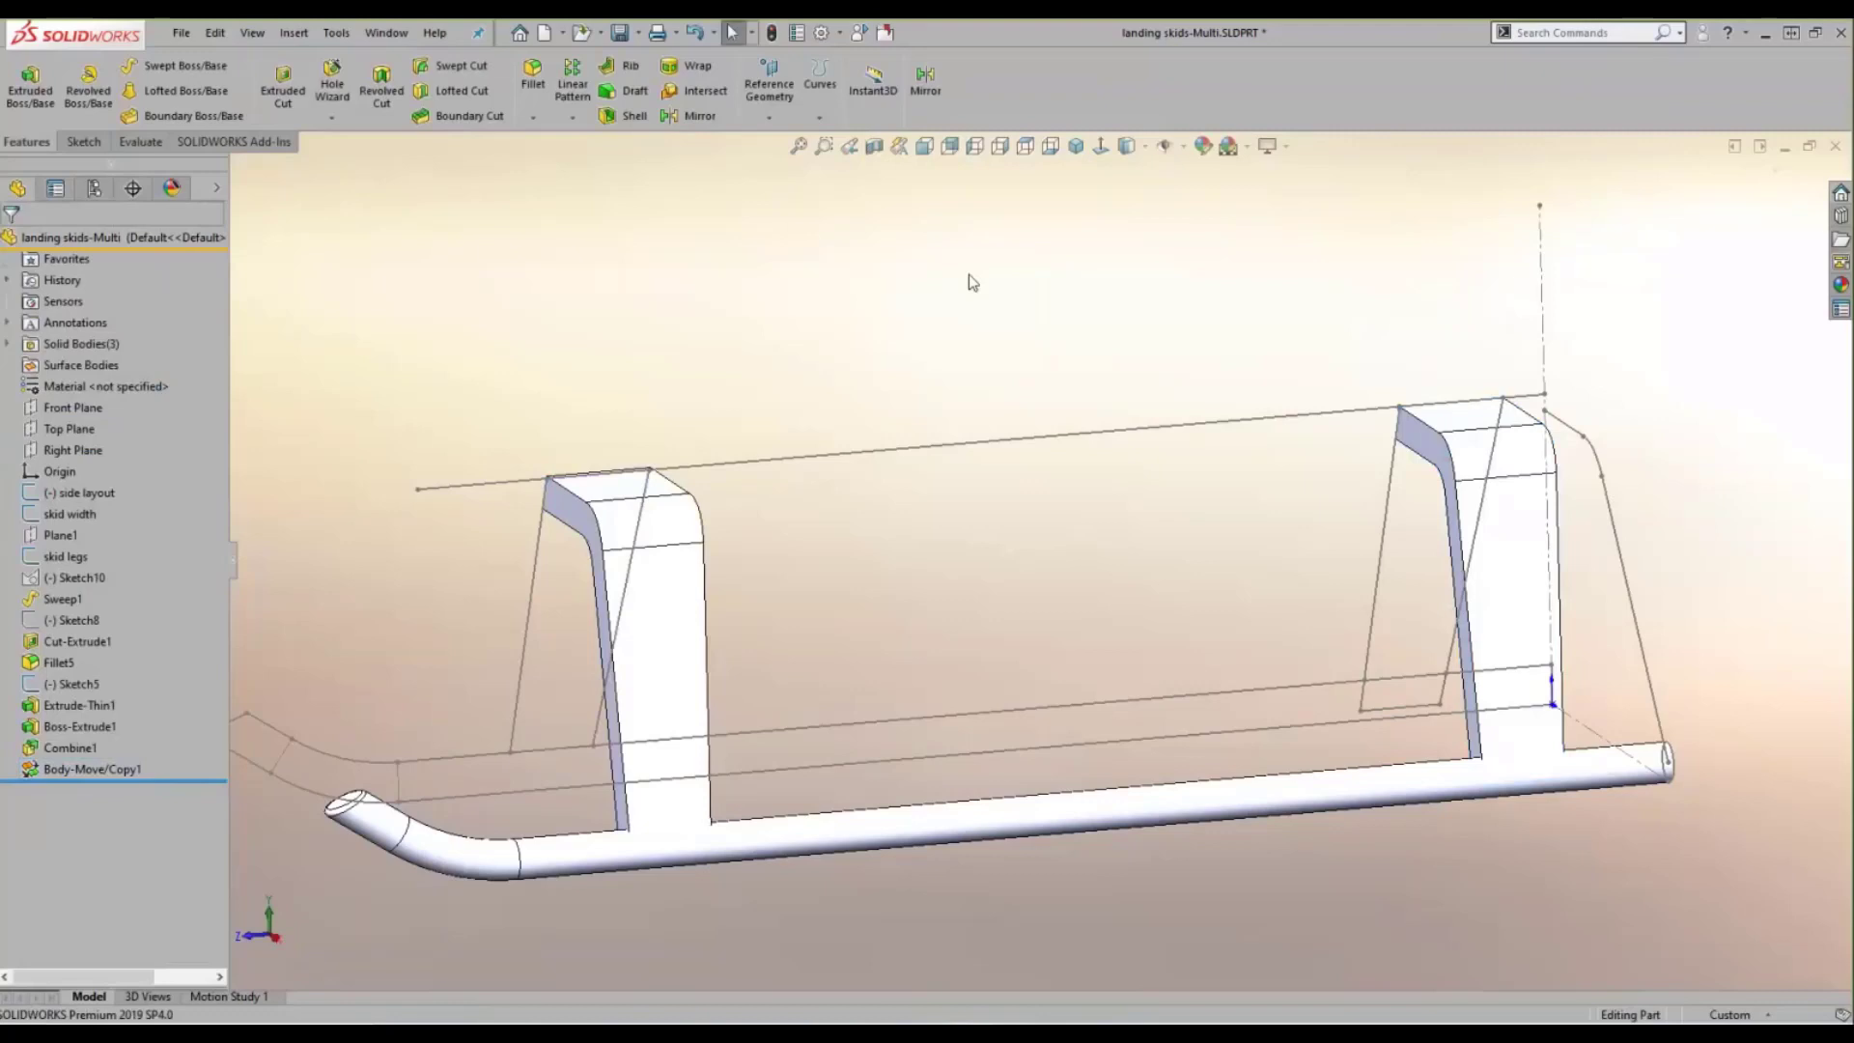
- Combine the skid tube, rear leg and copied front leg bodies into one solid with the Add operation
scroll(876, 259, "up", 4)
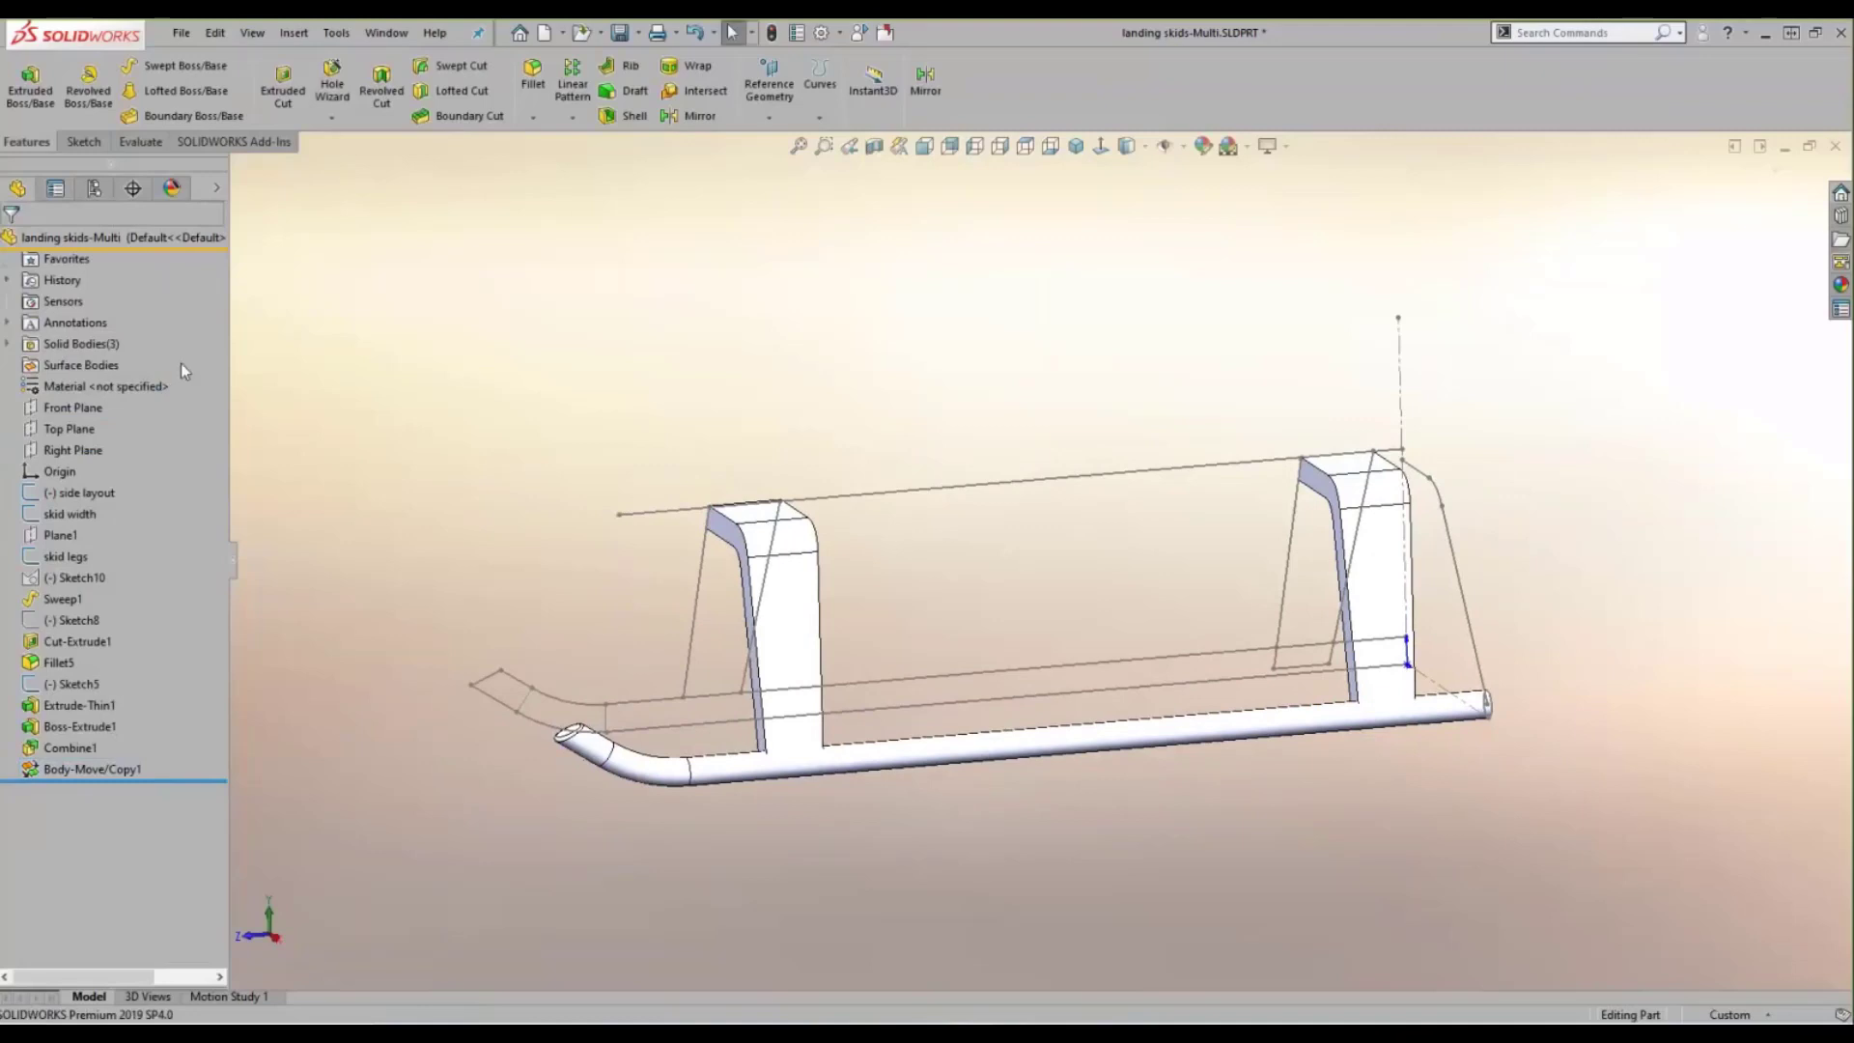
left_click(9, 345)
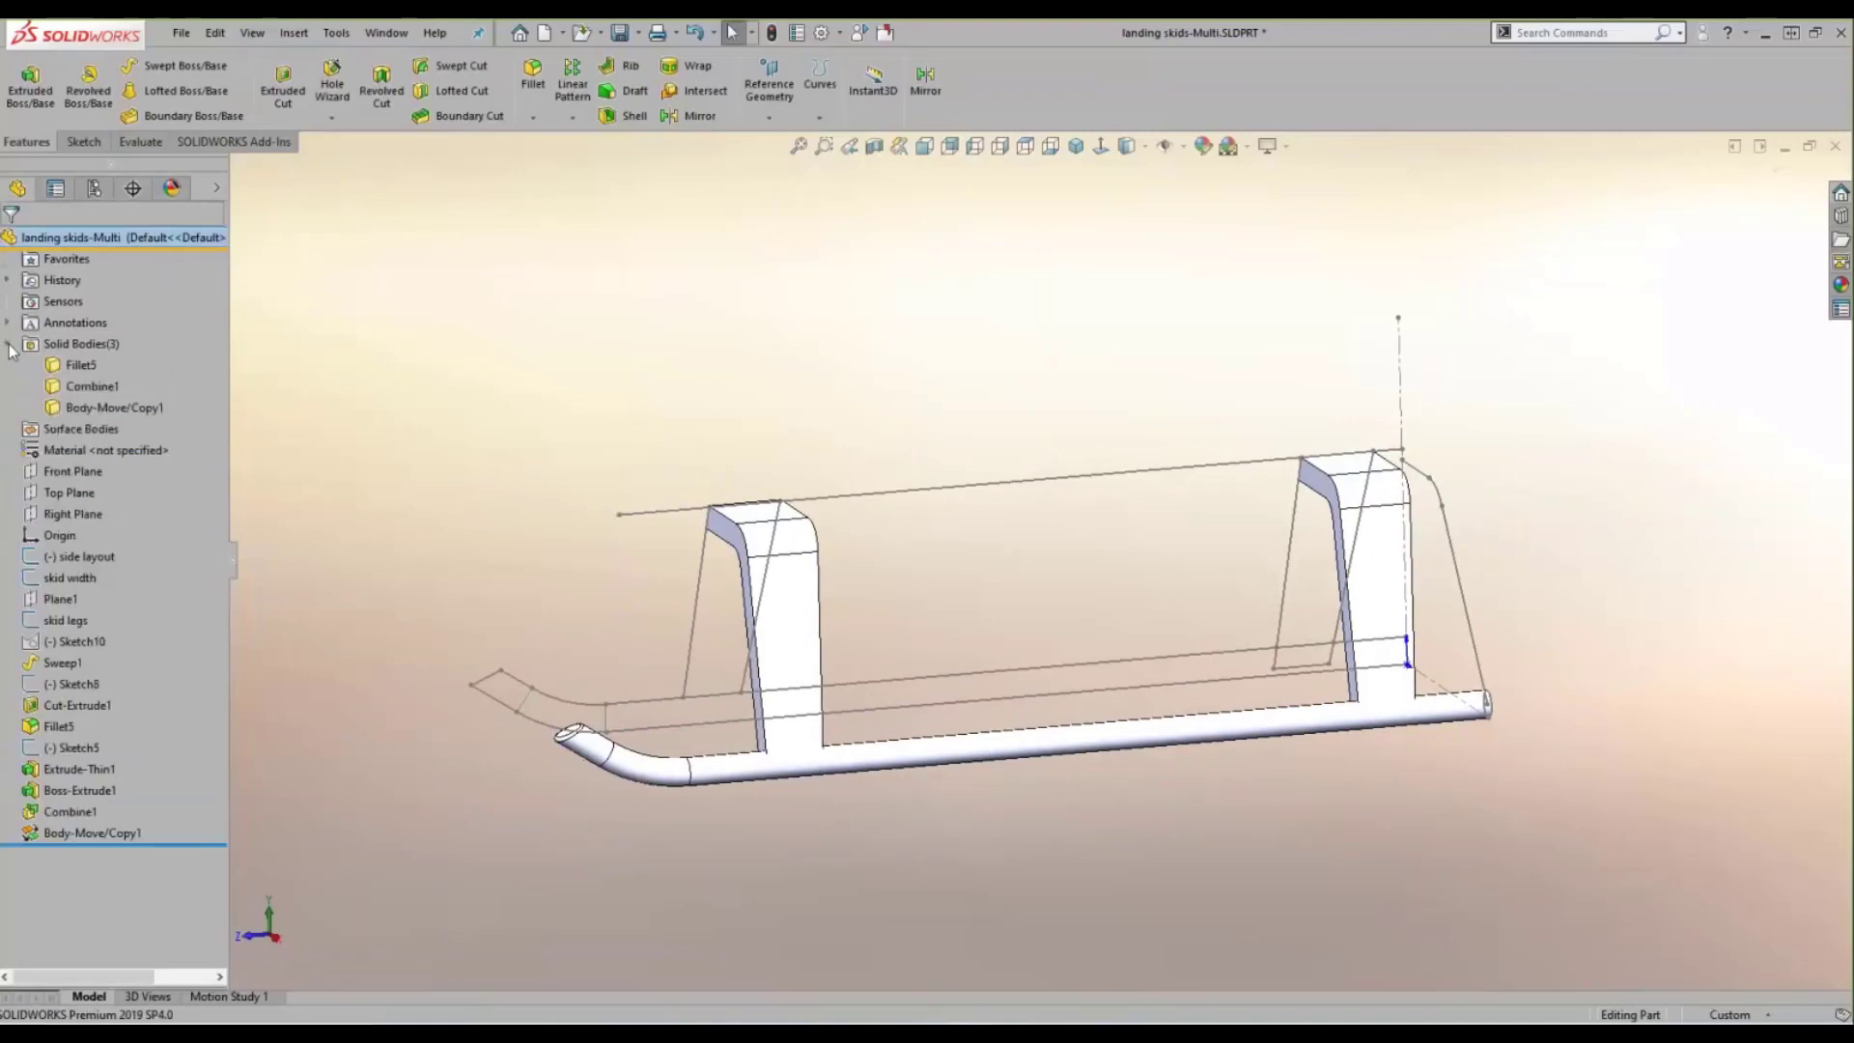
left_click(59, 345)
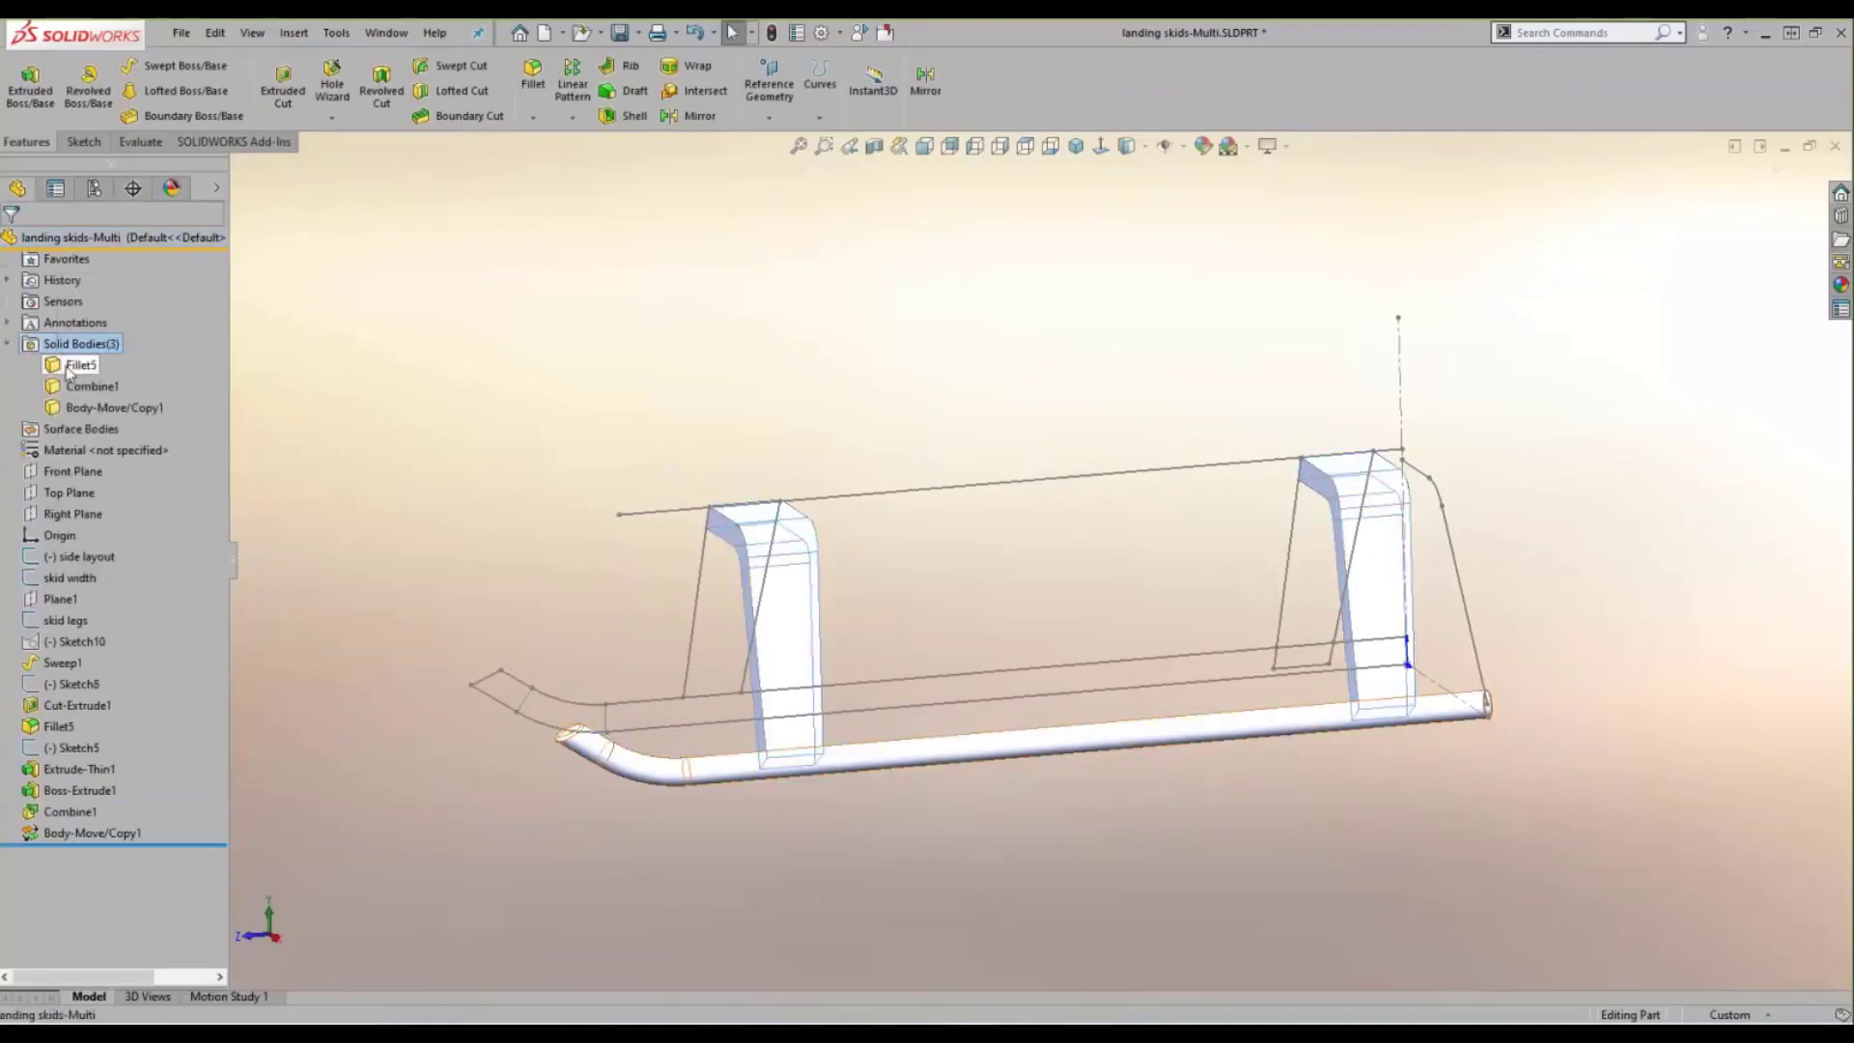
left_click(92, 386)
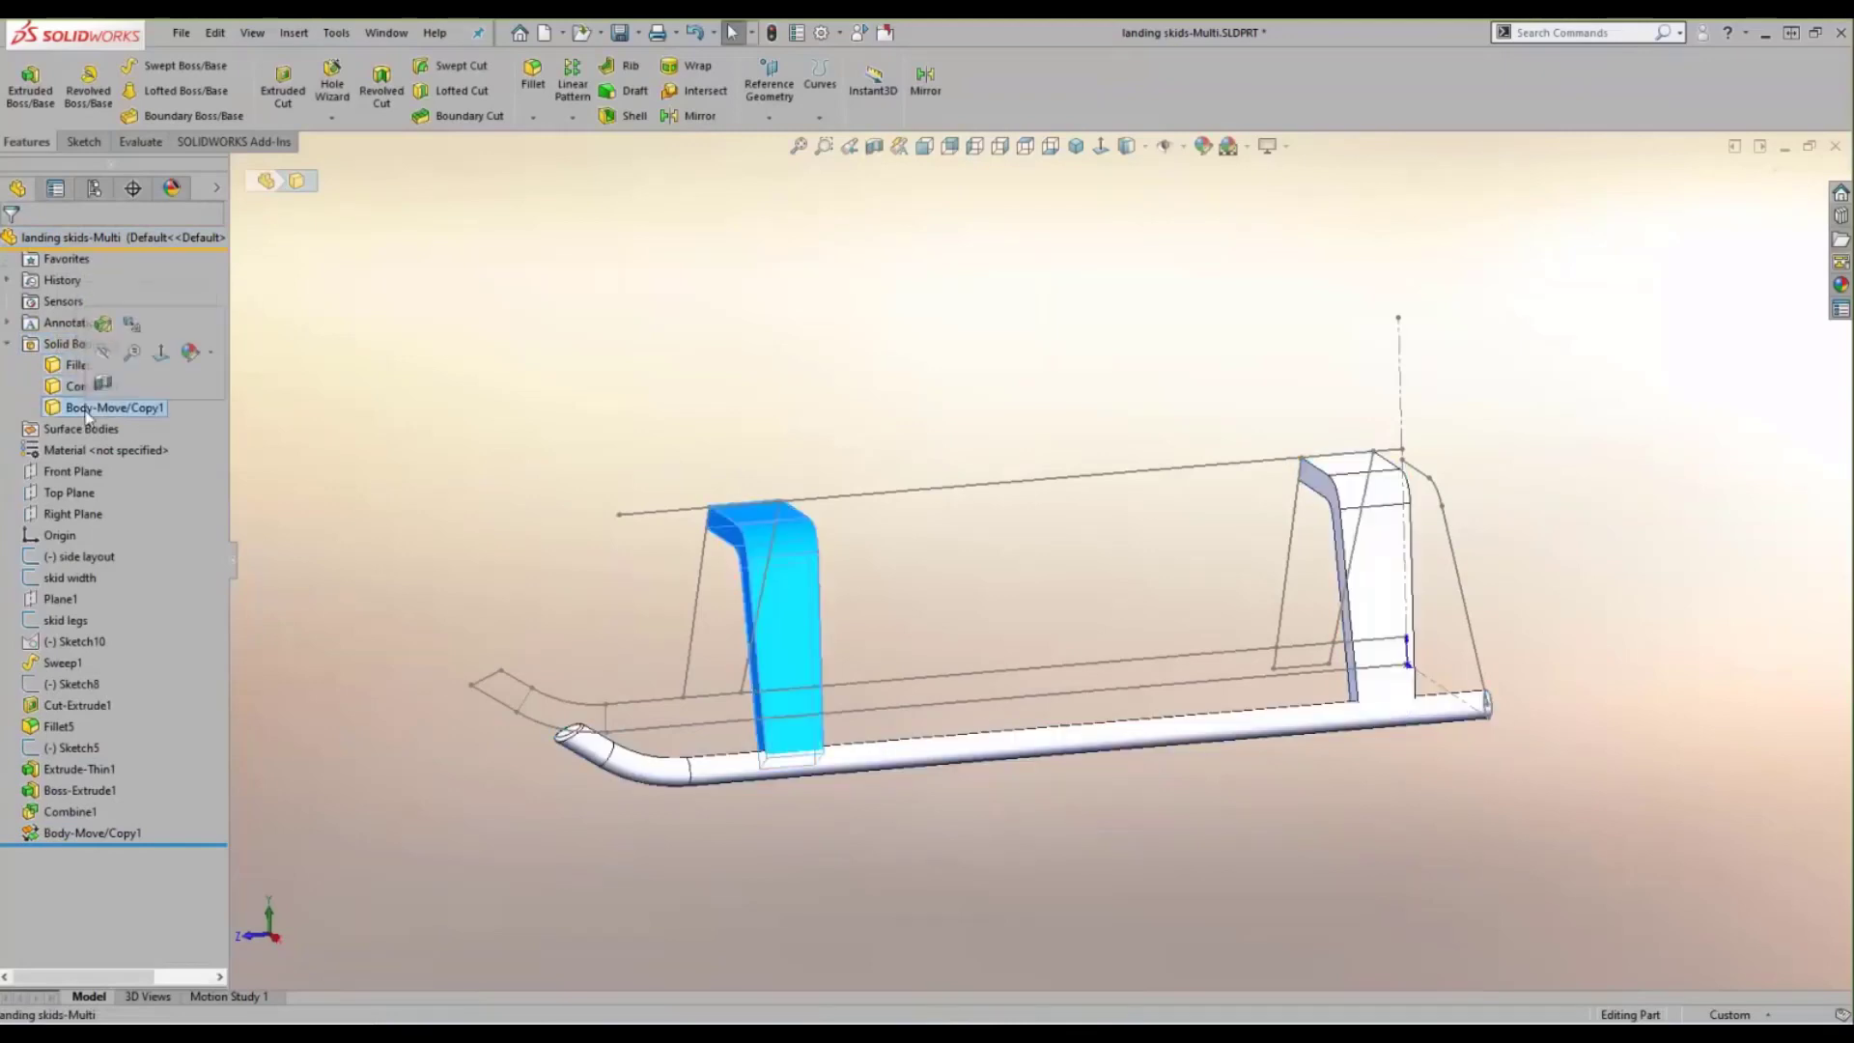
left_click(64, 366)
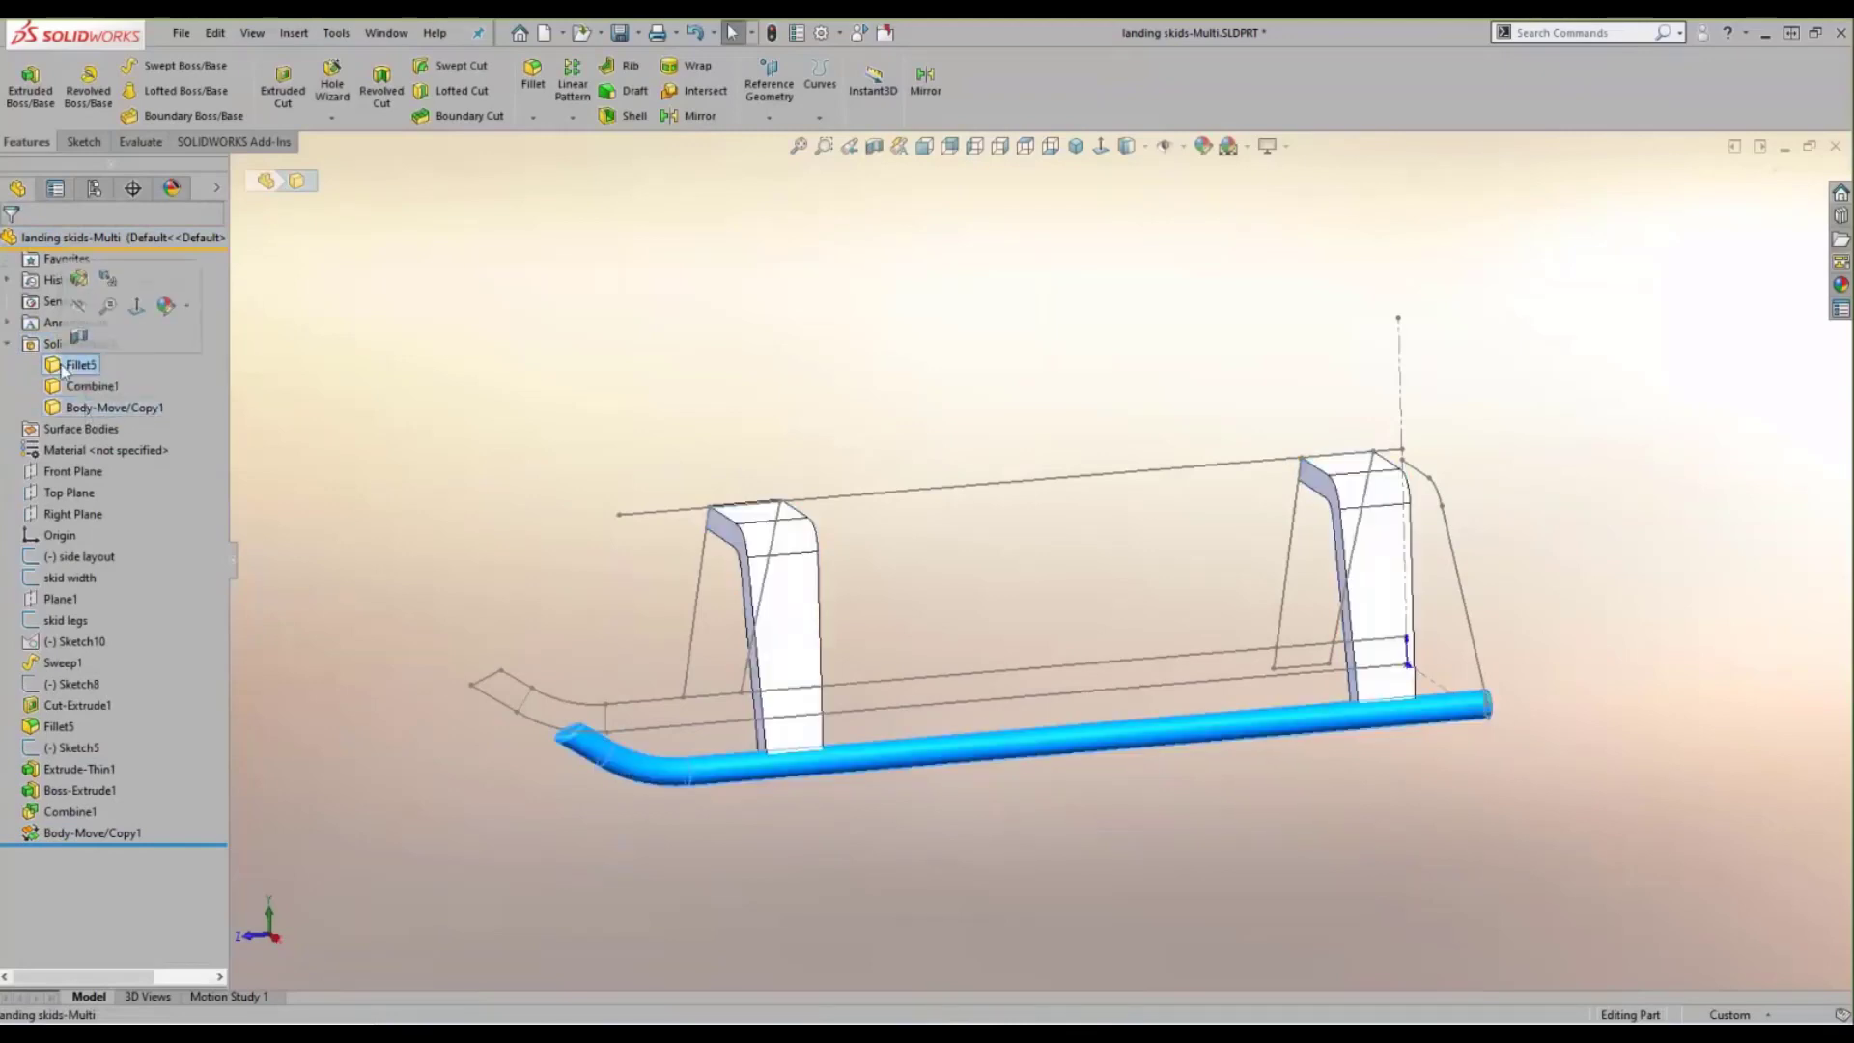
left_click(95, 407, "shift")
right_click(96, 407)
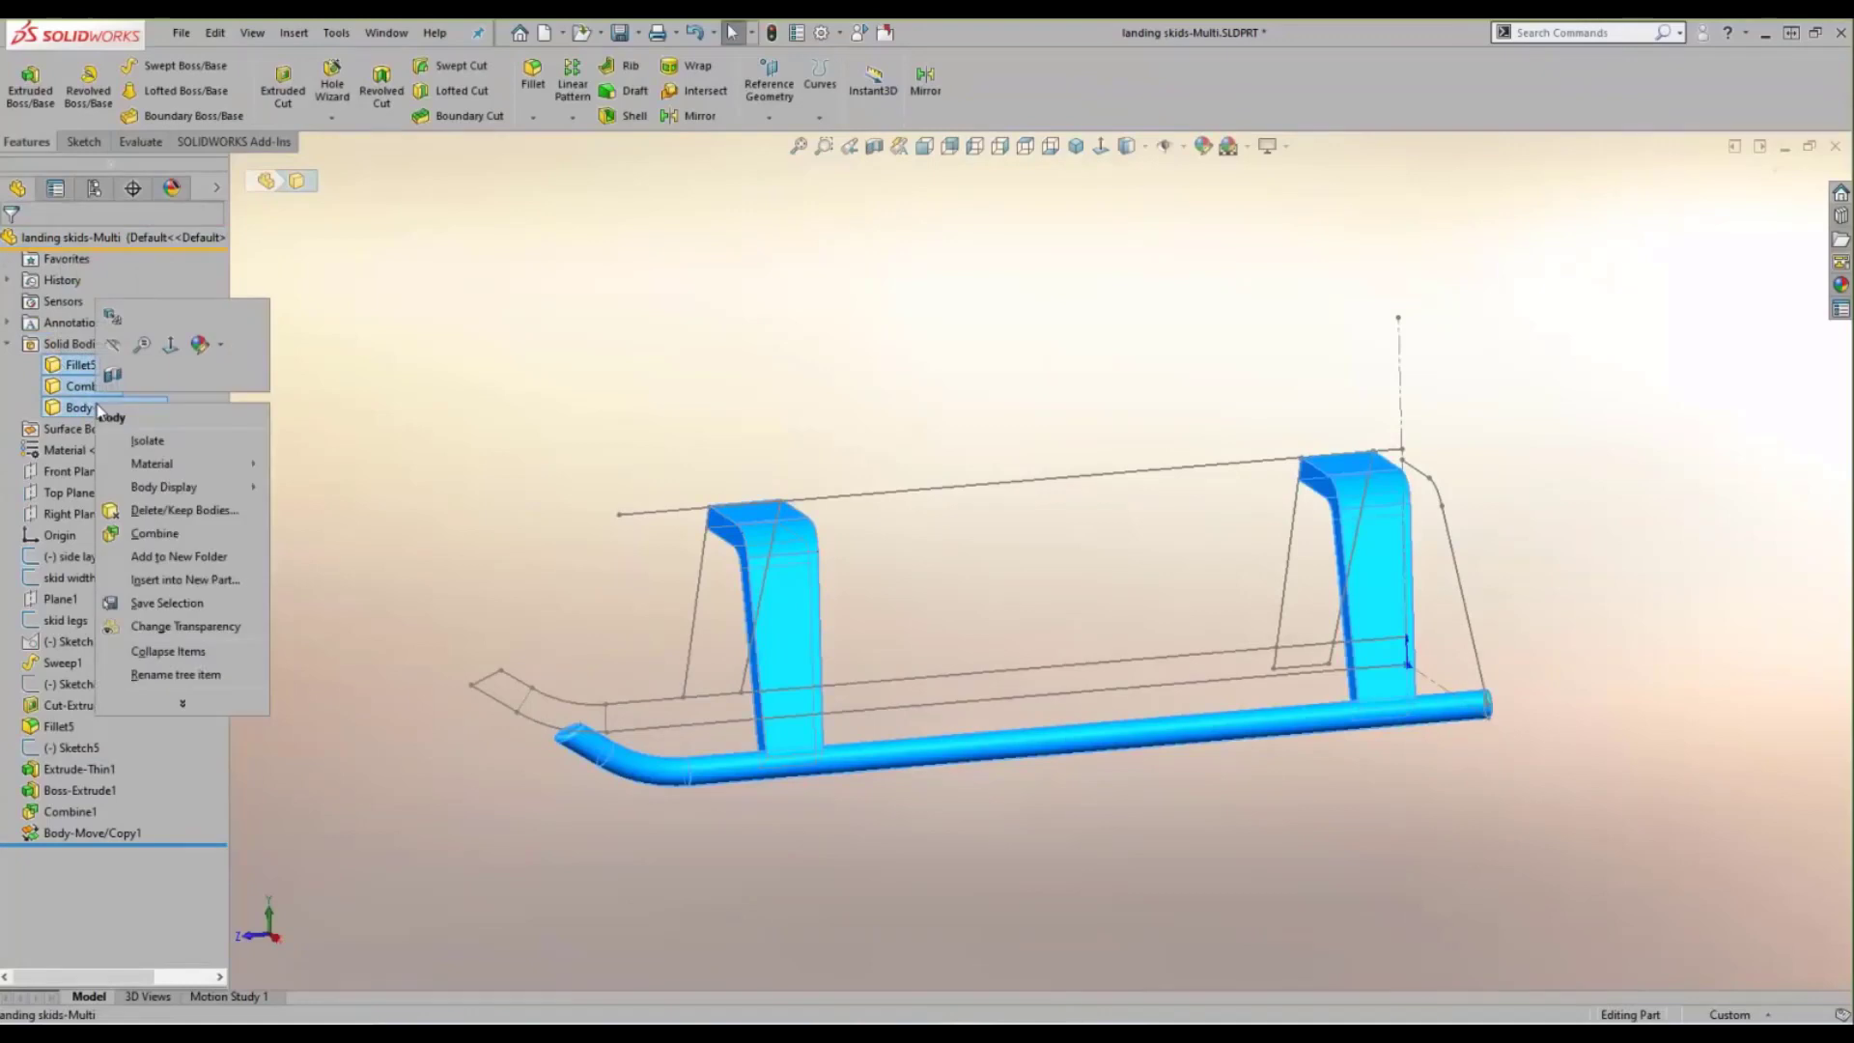
left_click(212, 533)
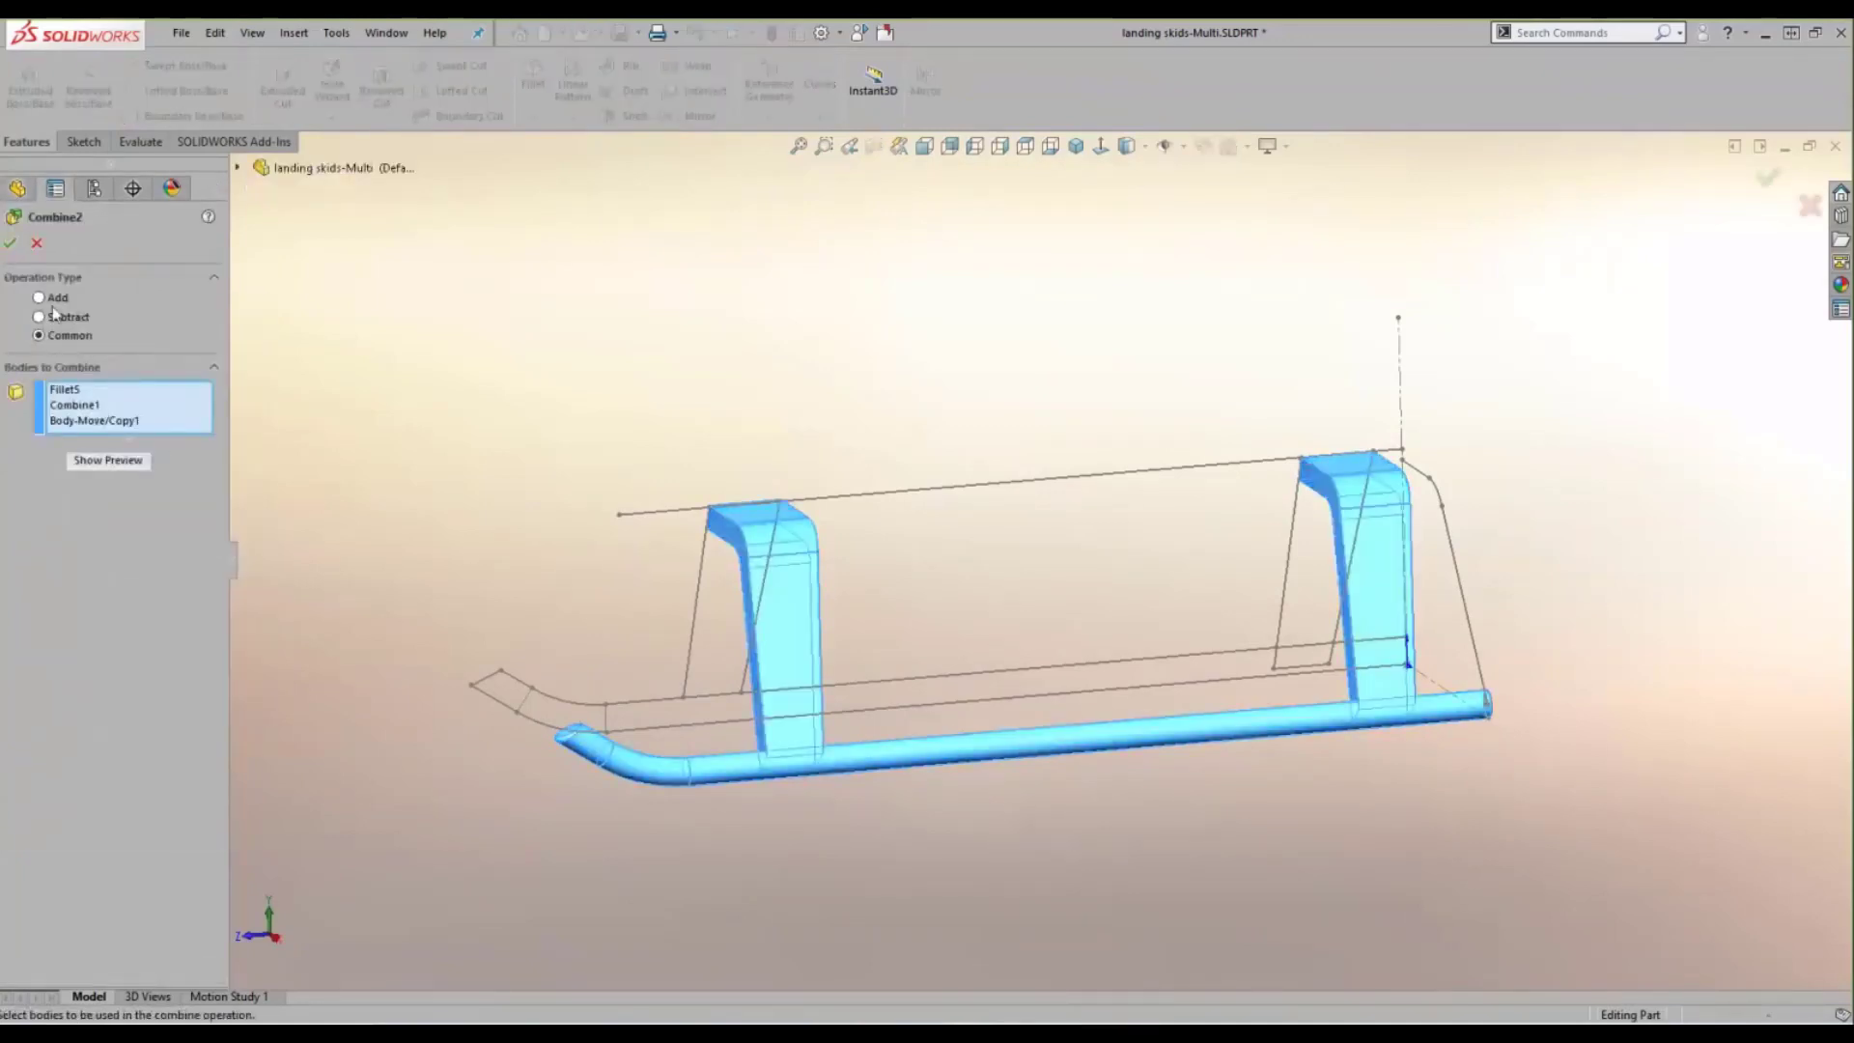
left_click(10, 242)
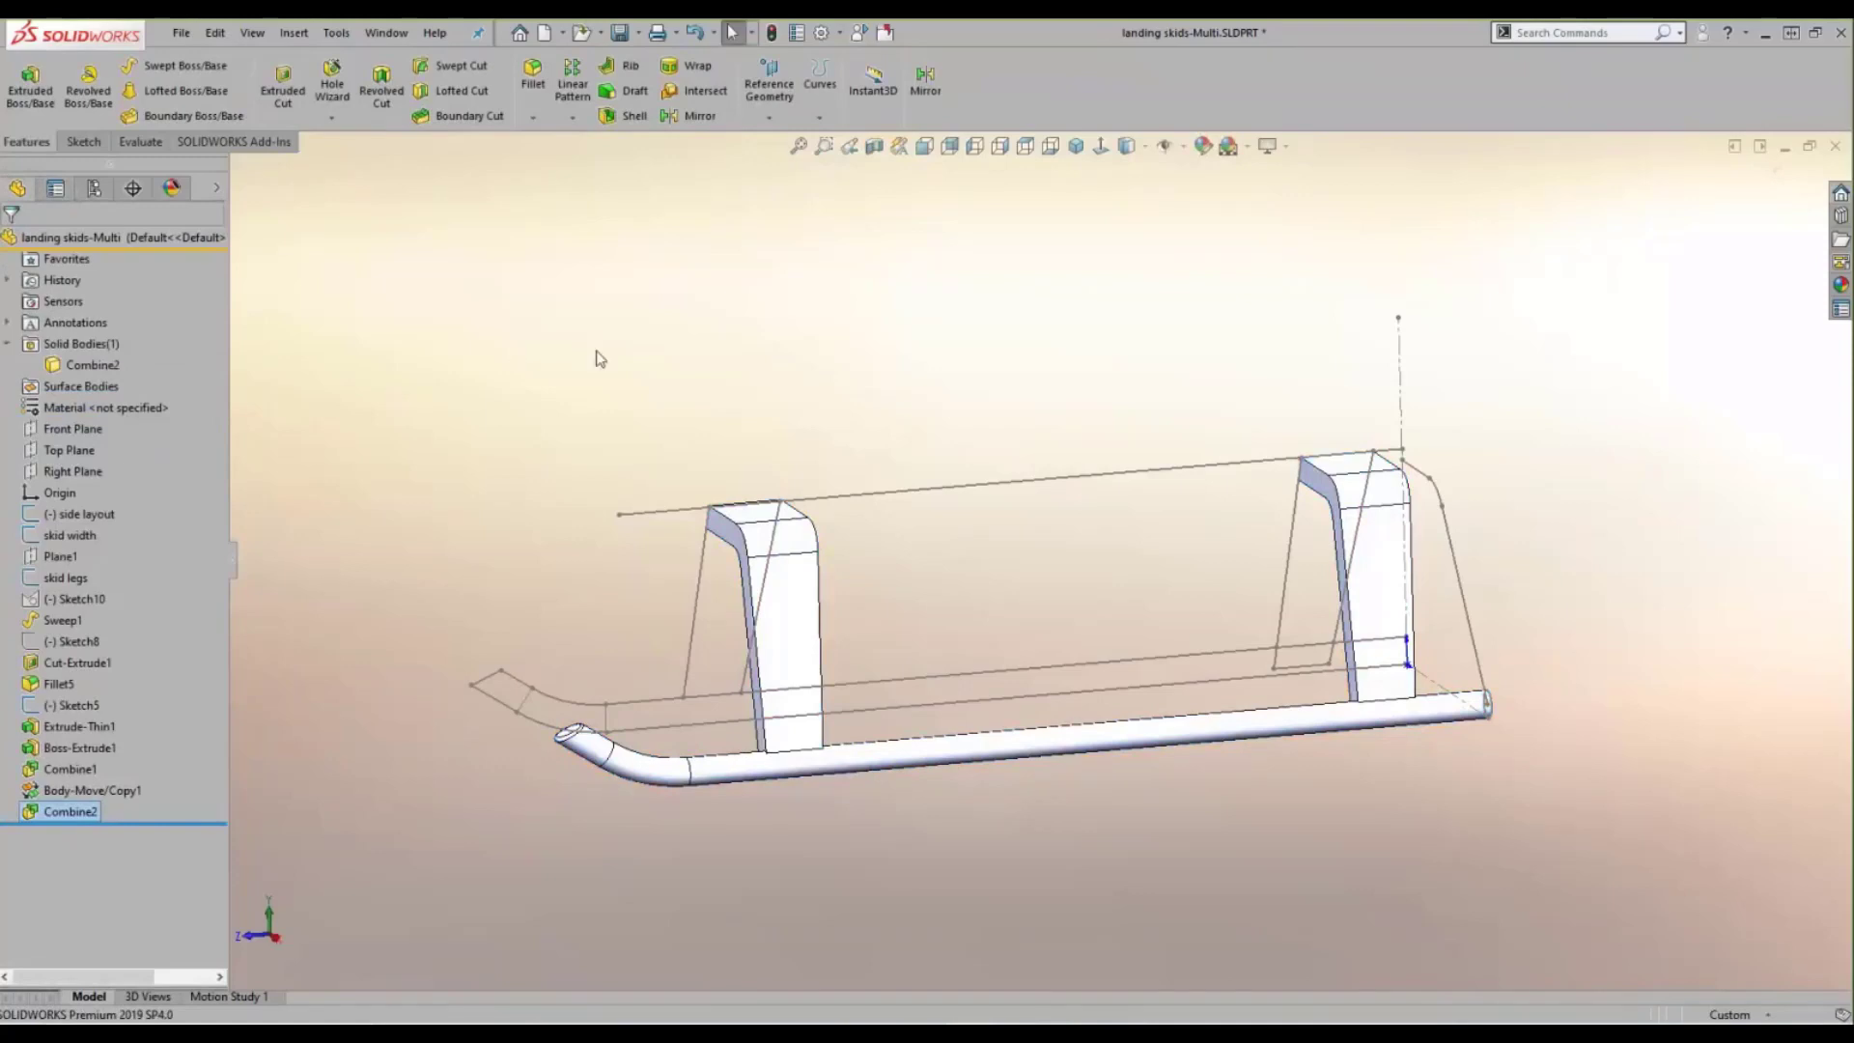
- Mirror the combined skid body, instead of the Combine2 feature, about the rear leg's flat inner end face with Merge solids on
left_click(925, 82)
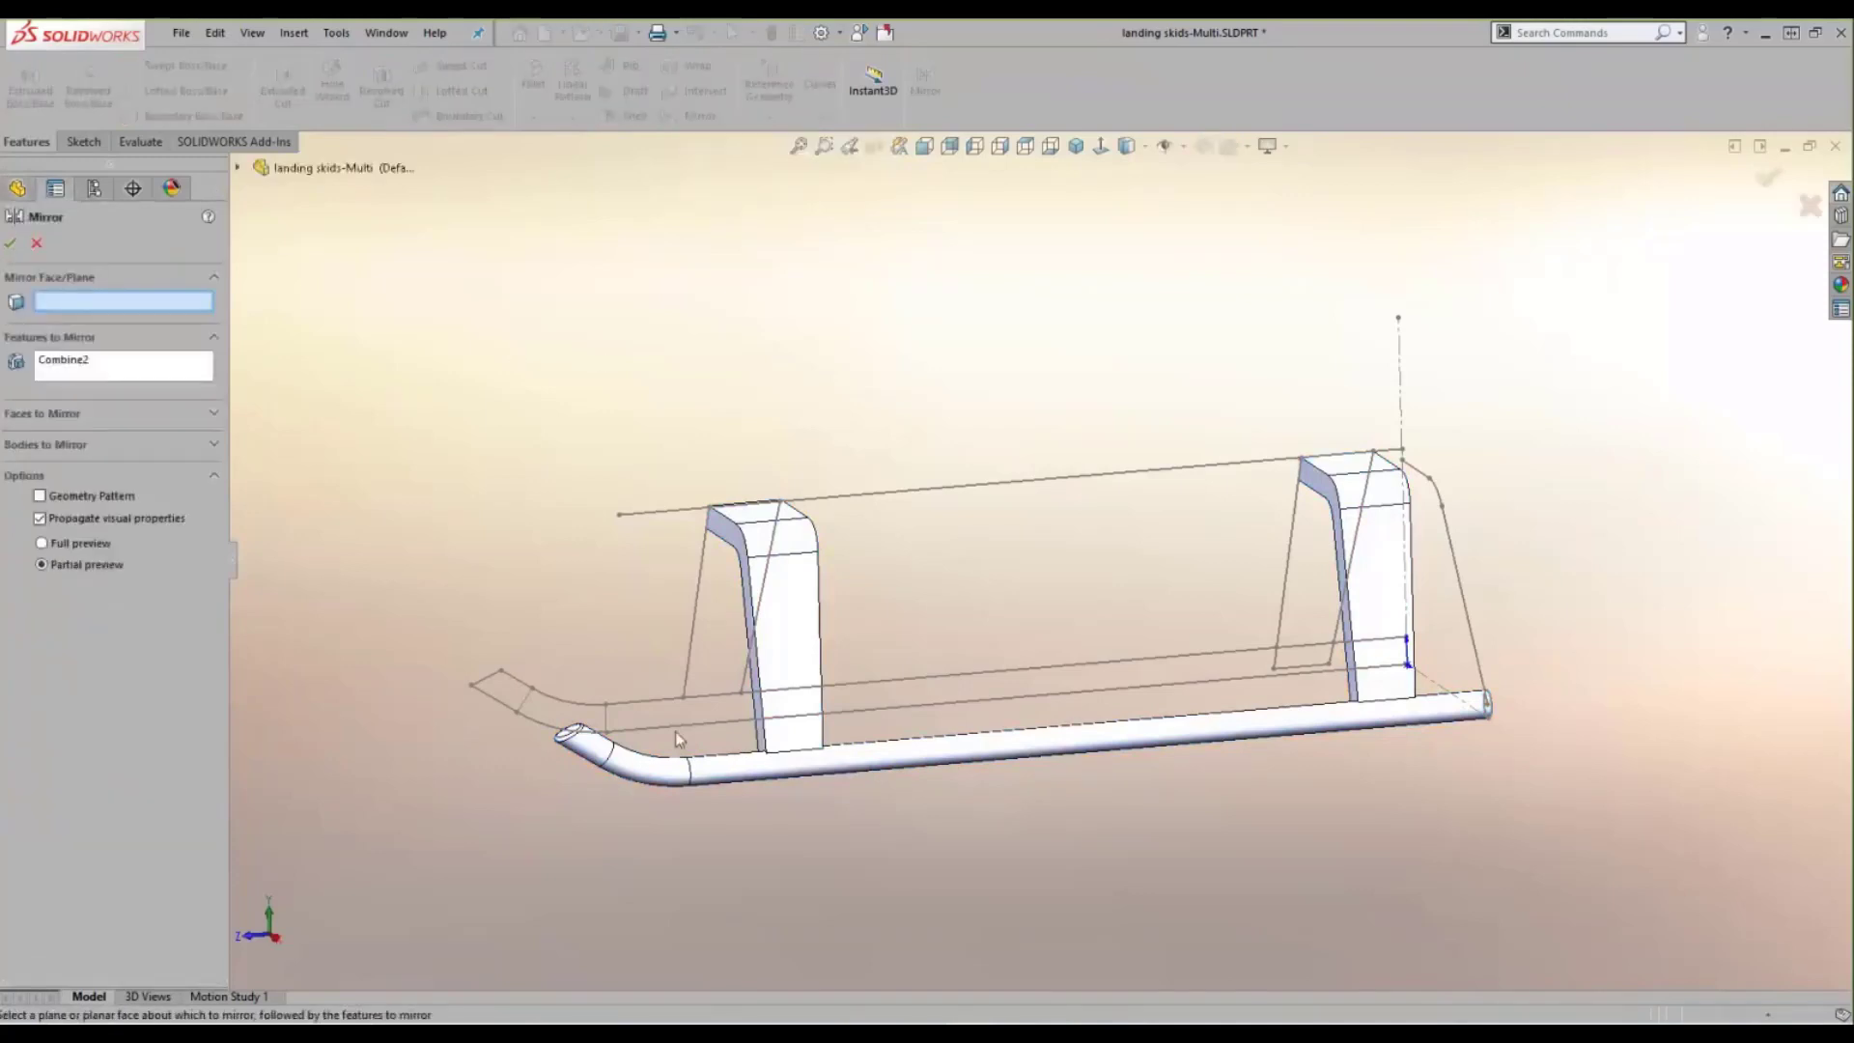
middle_click_drag(675, 732, 897, 594)
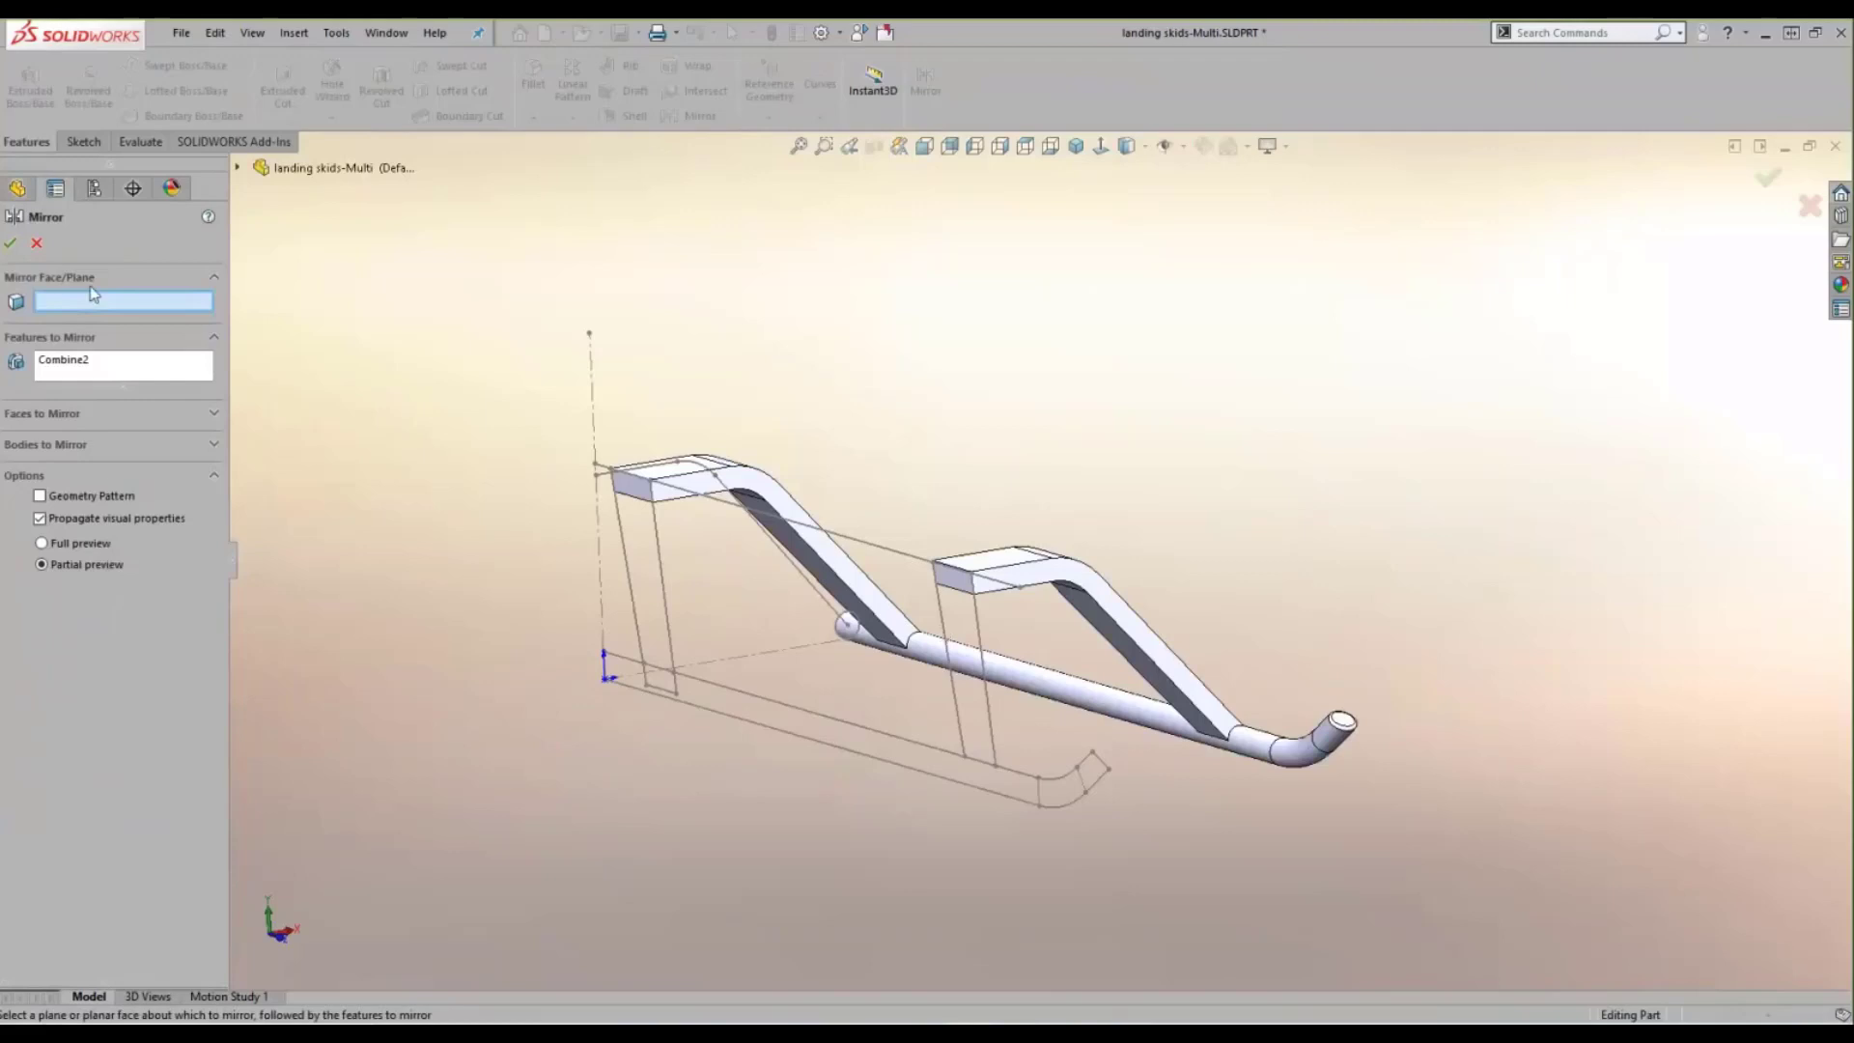
left_click(647, 492)
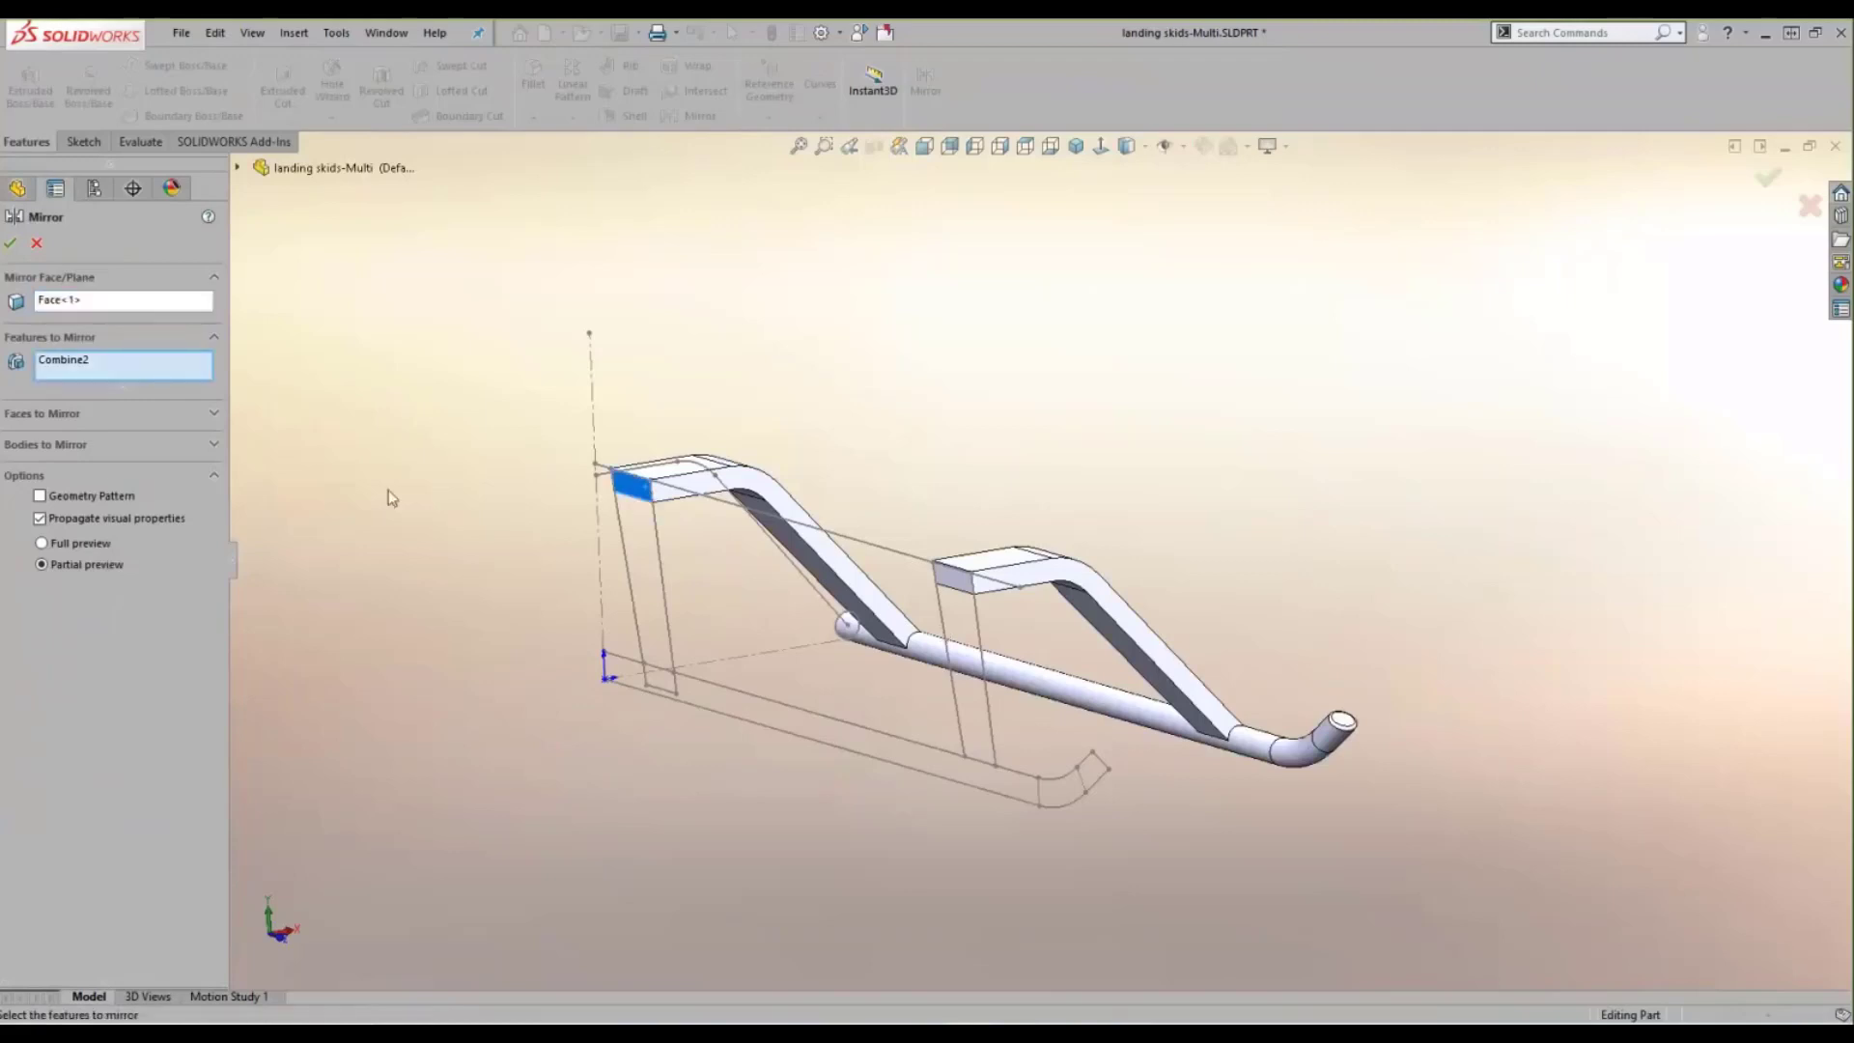
right_click(79, 363)
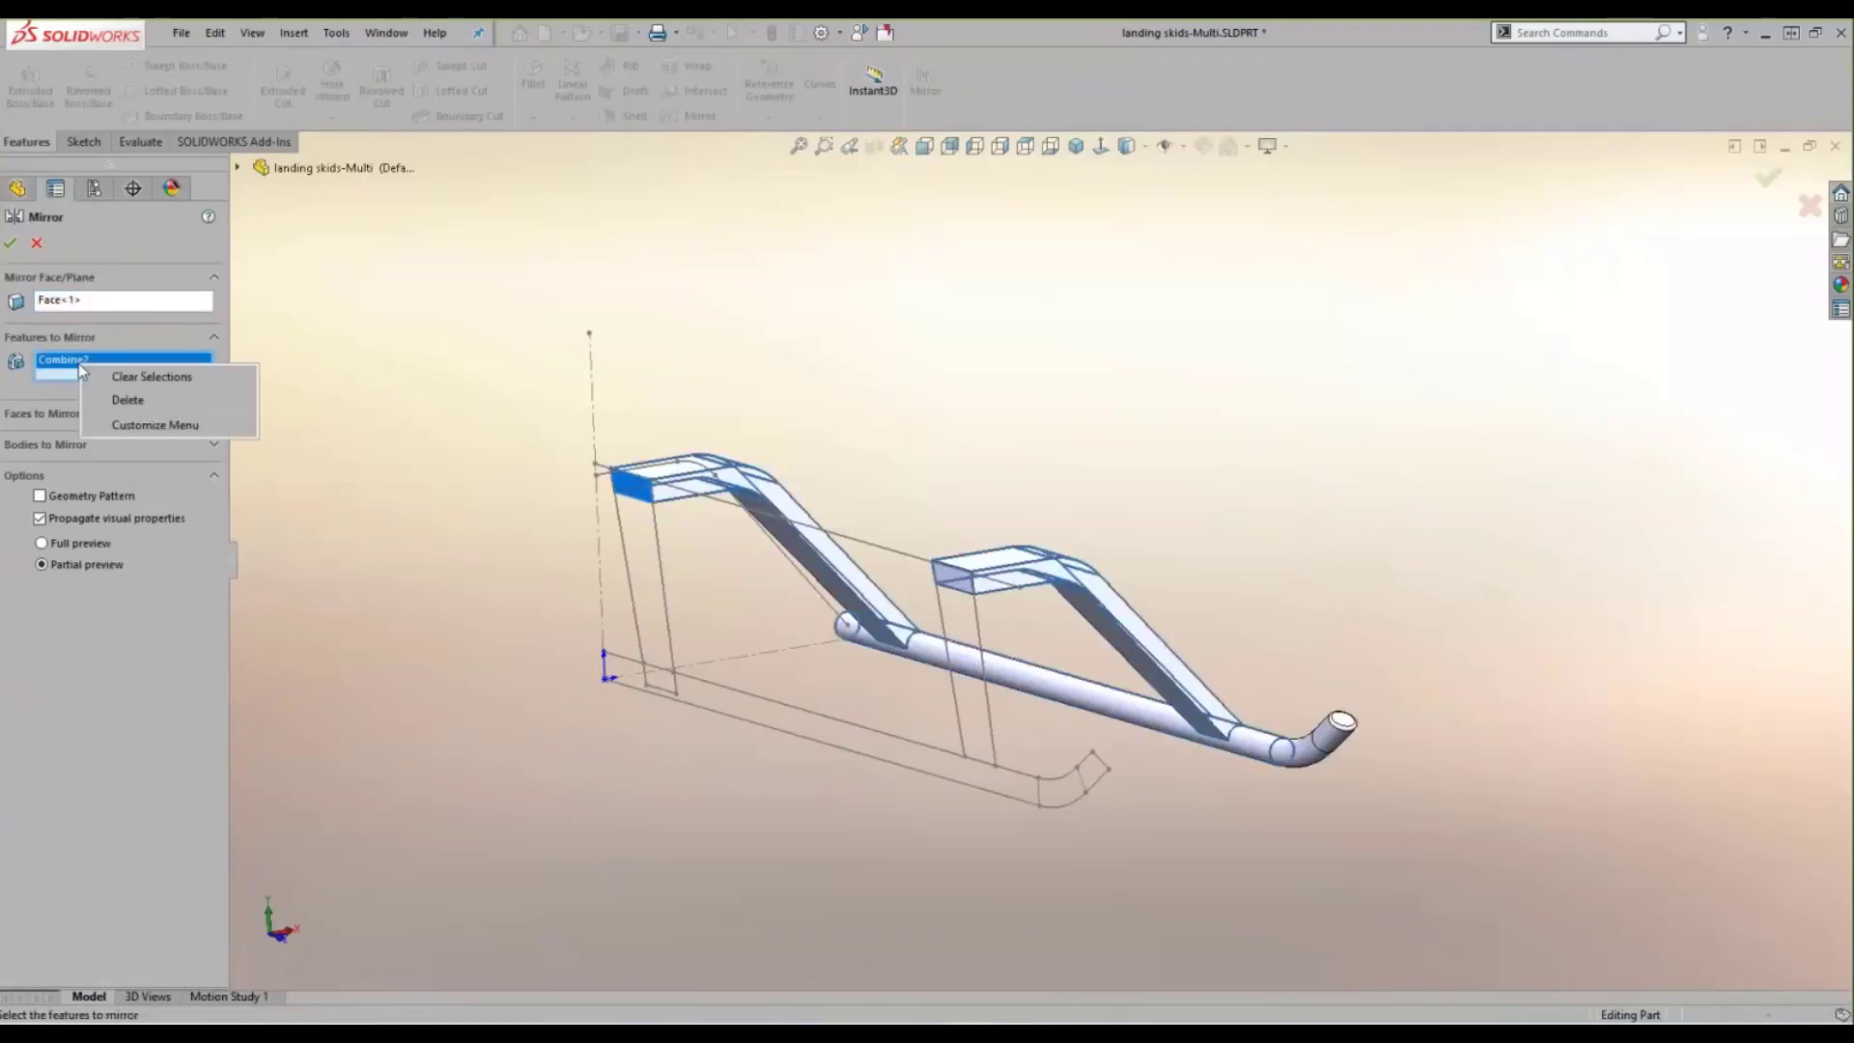
left_click(131, 378)
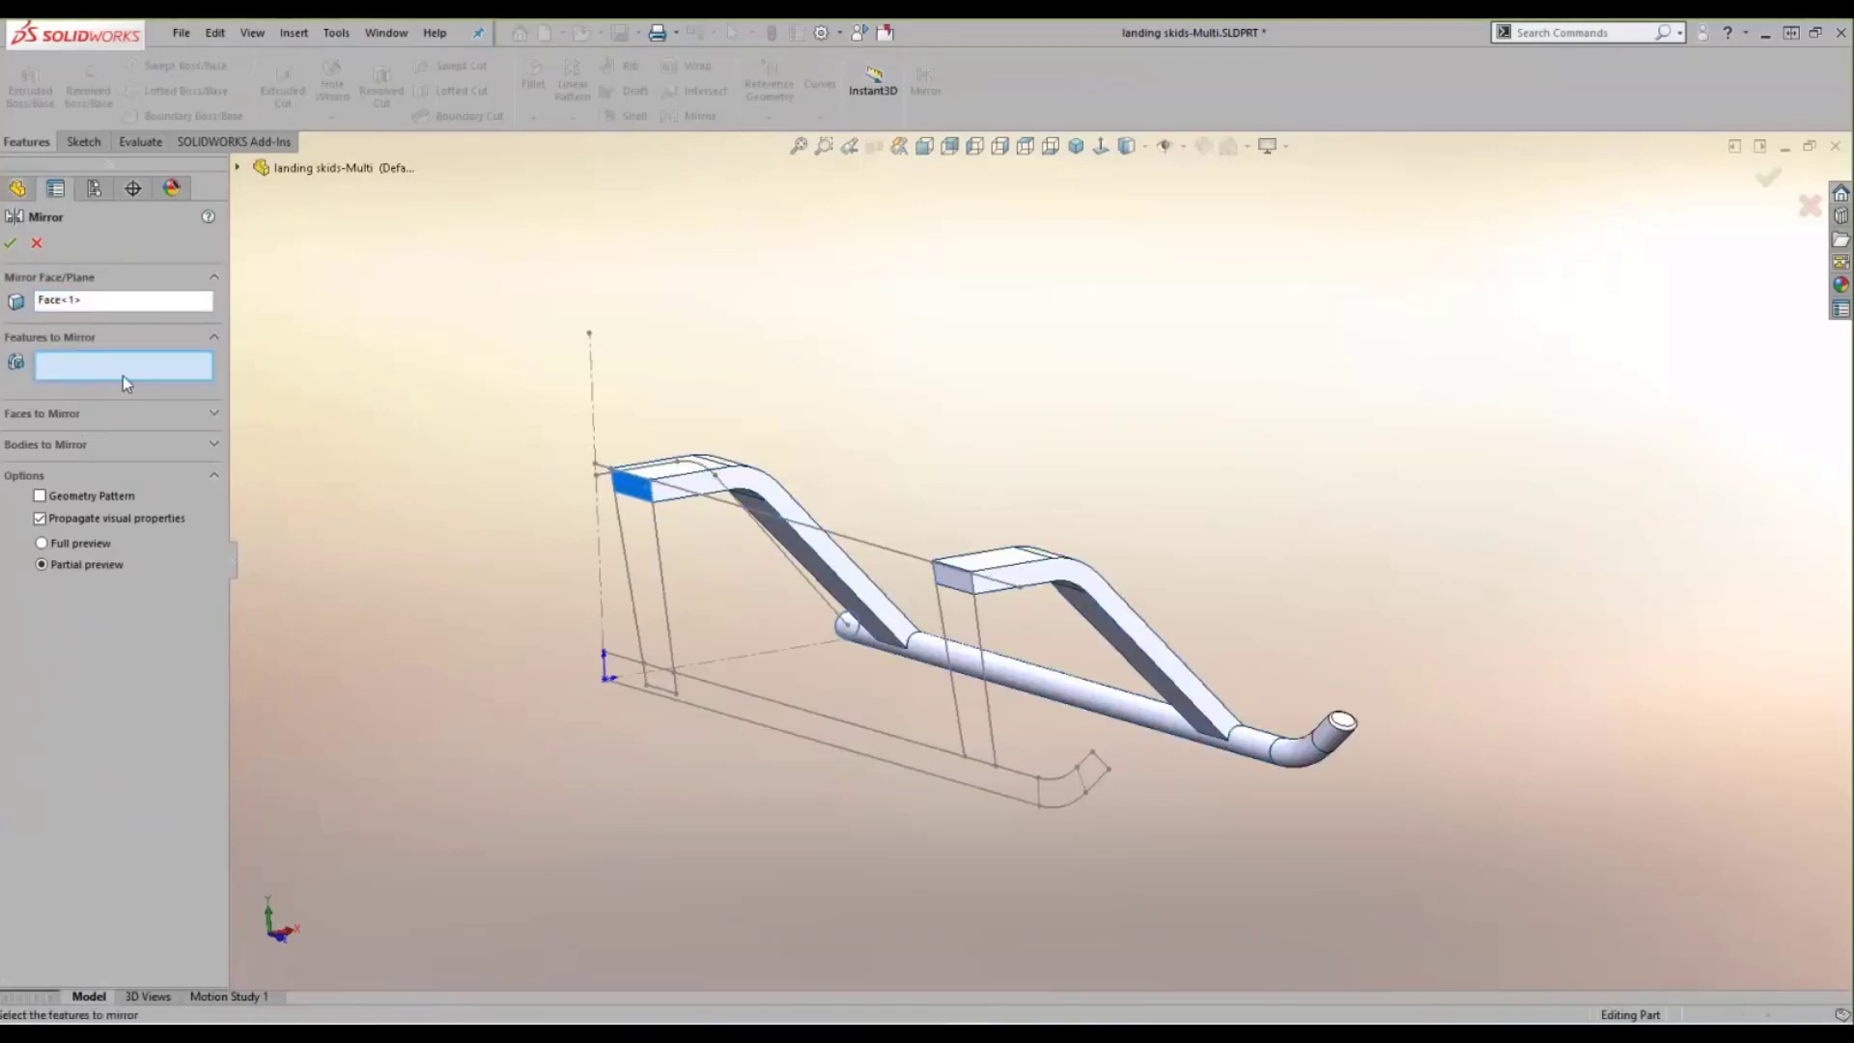
left_click(133, 442)
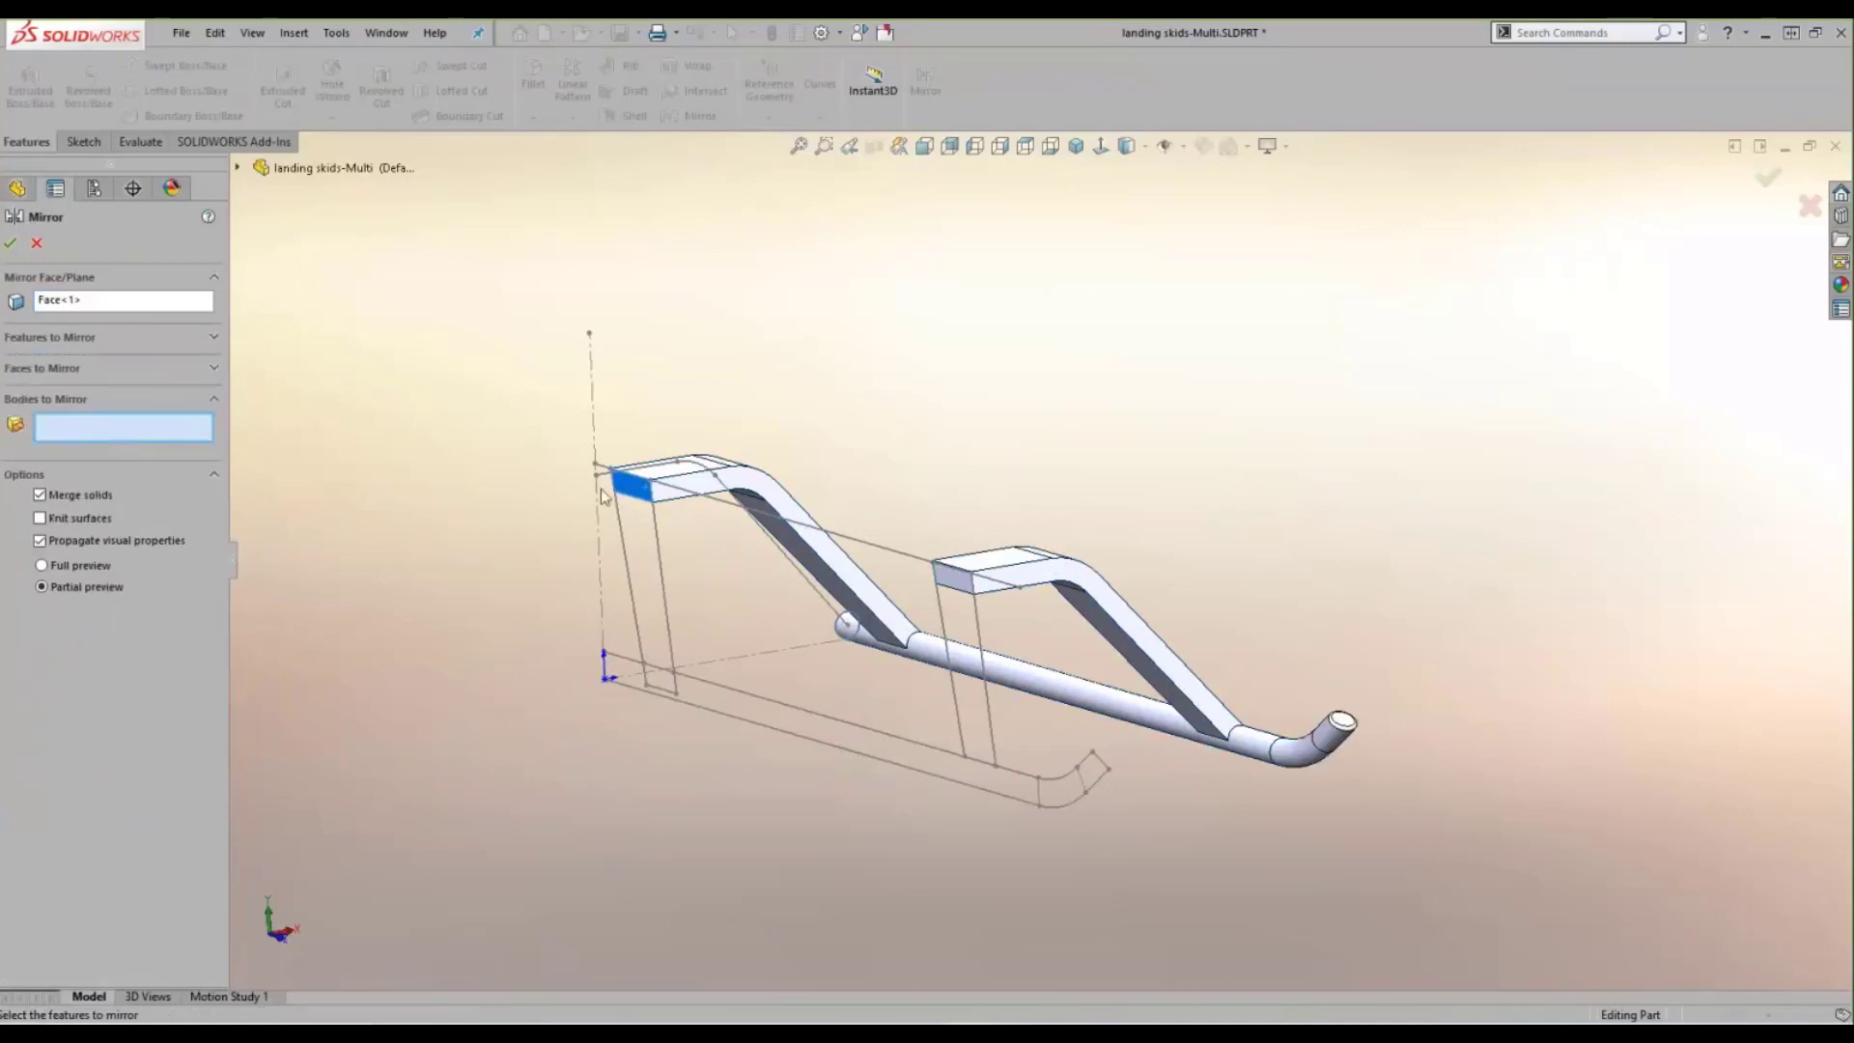
left_click(741, 479)
key("Return")
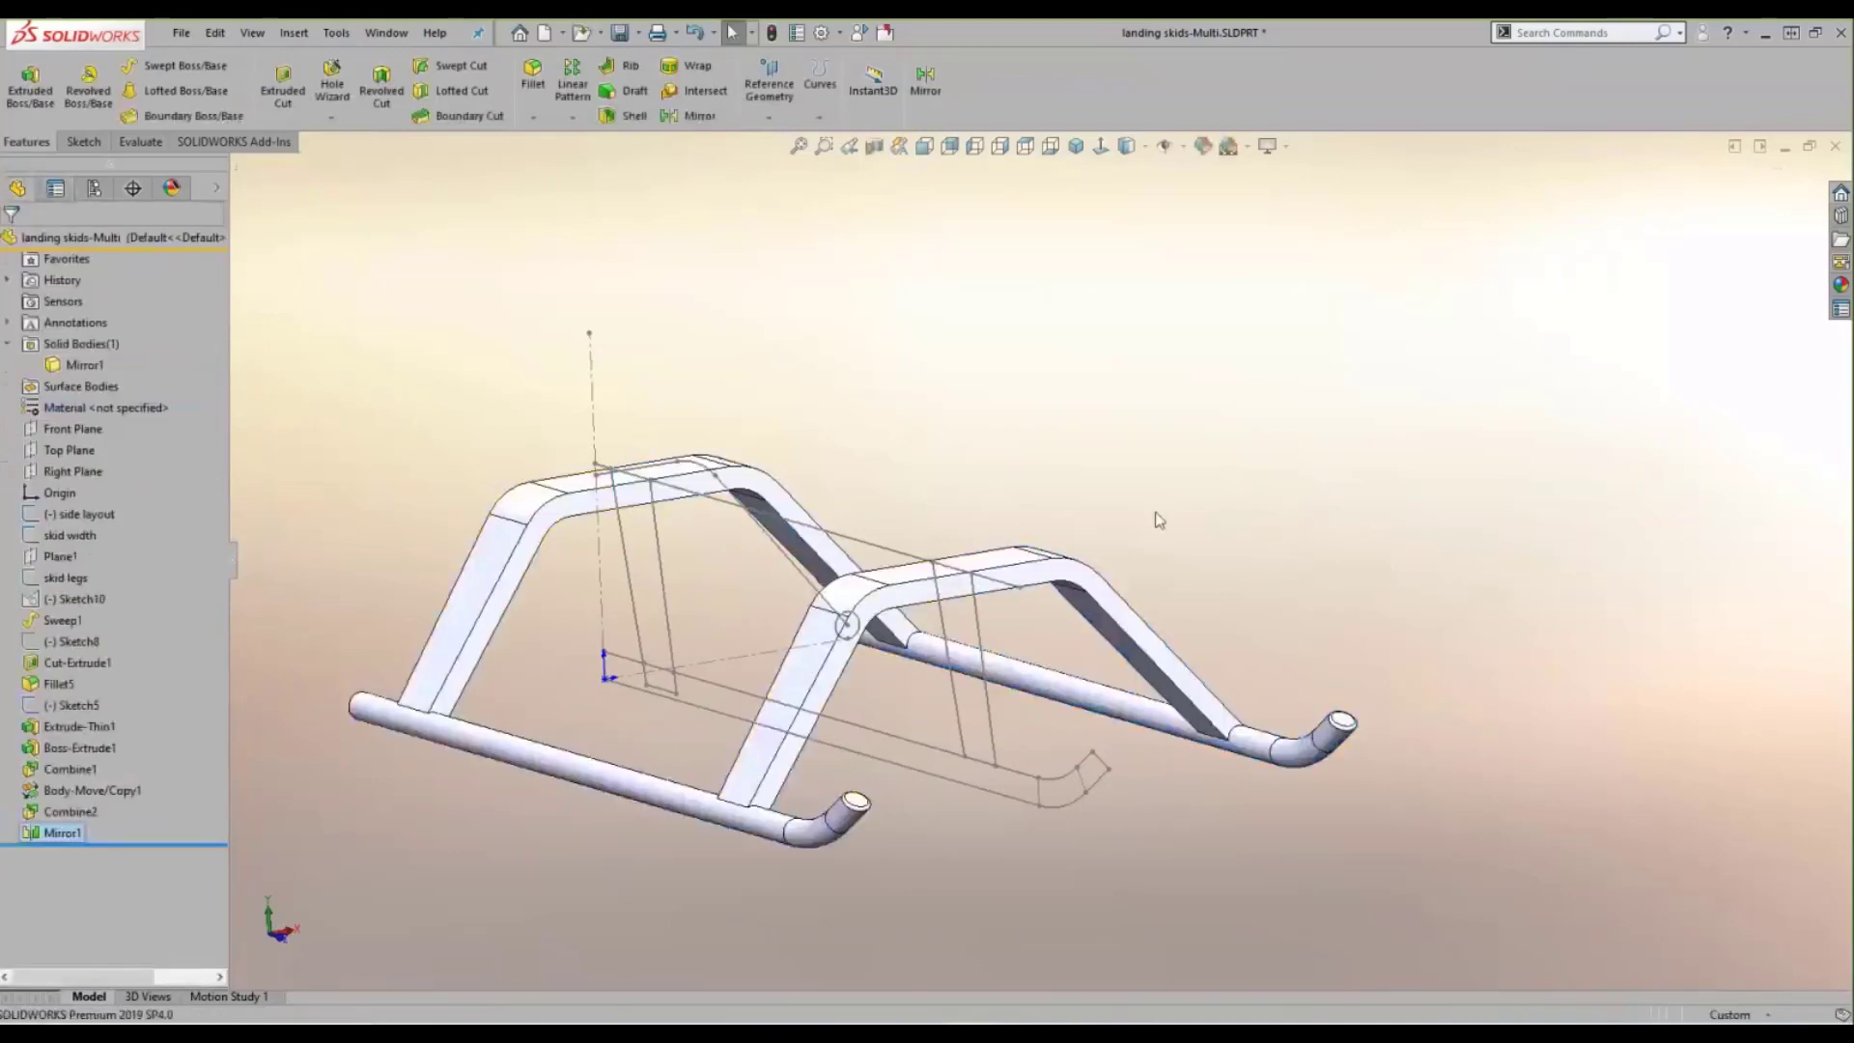
middle_click_drag(1259, 565, 994, 613)
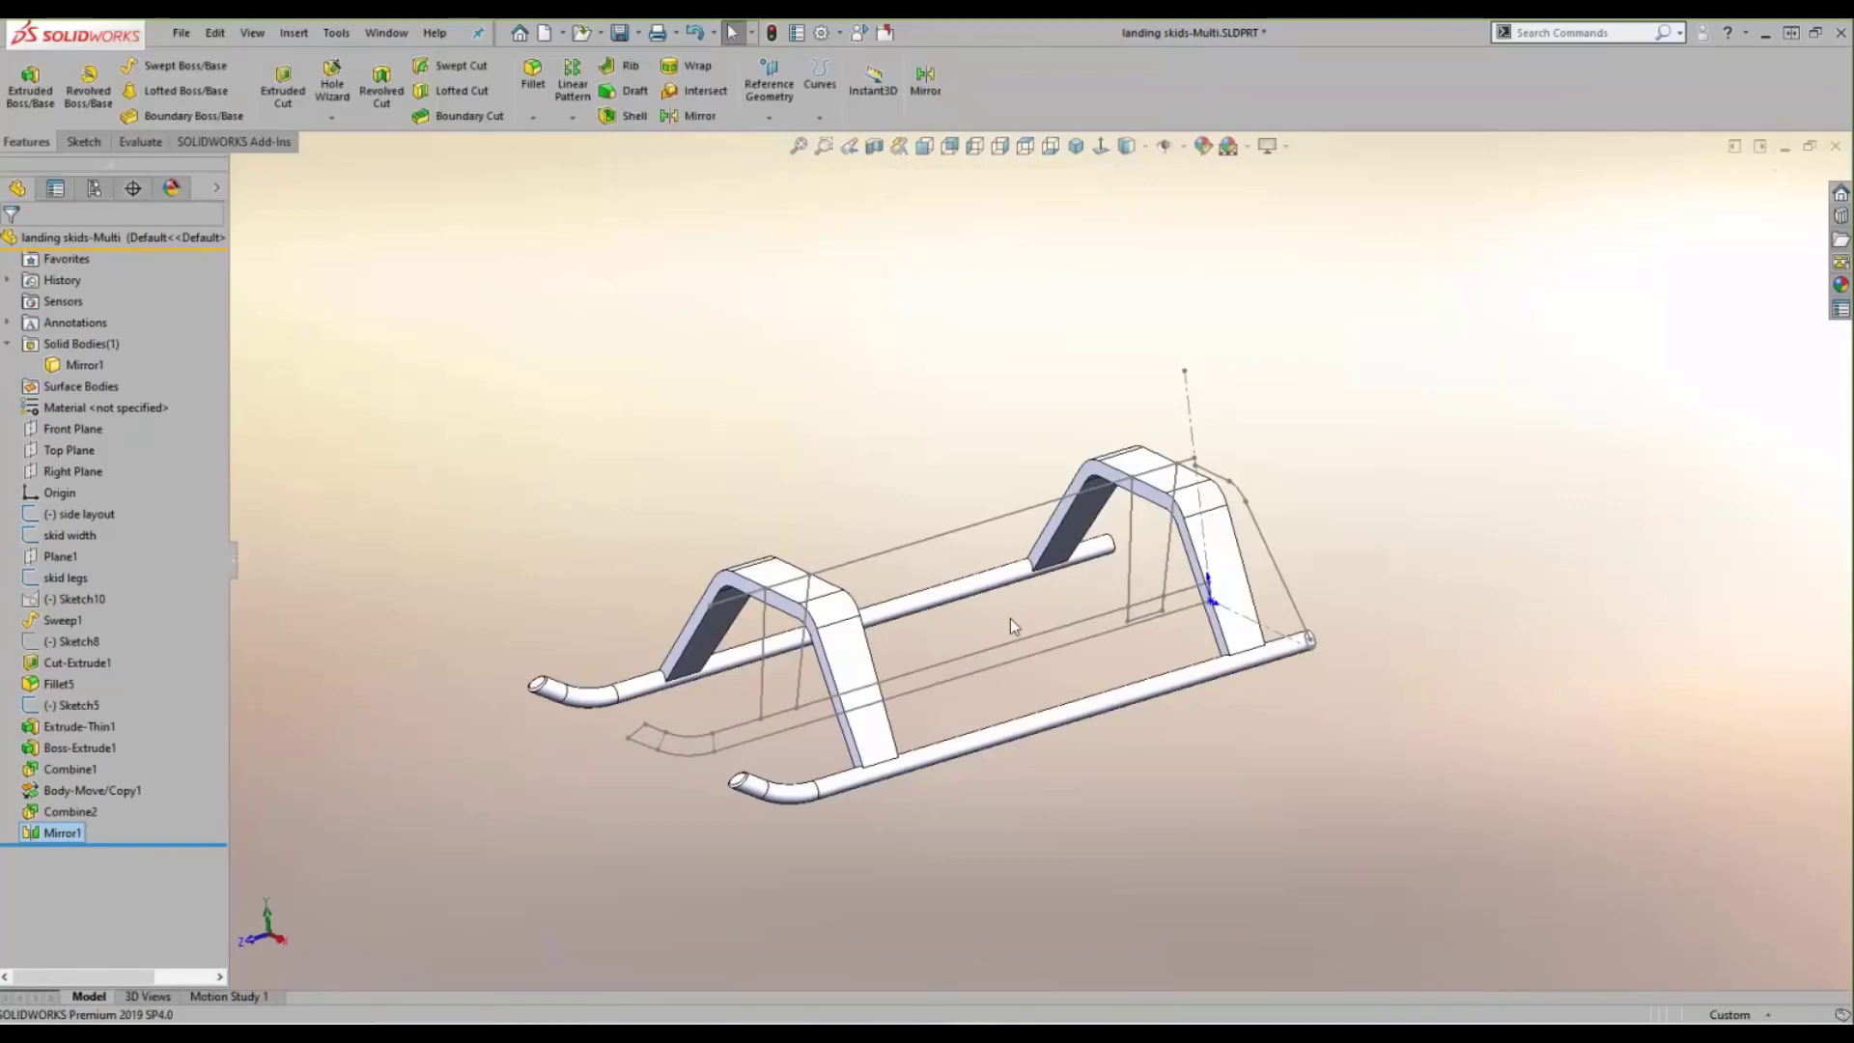
middle_click_drag(914, 418, 1029, 335)
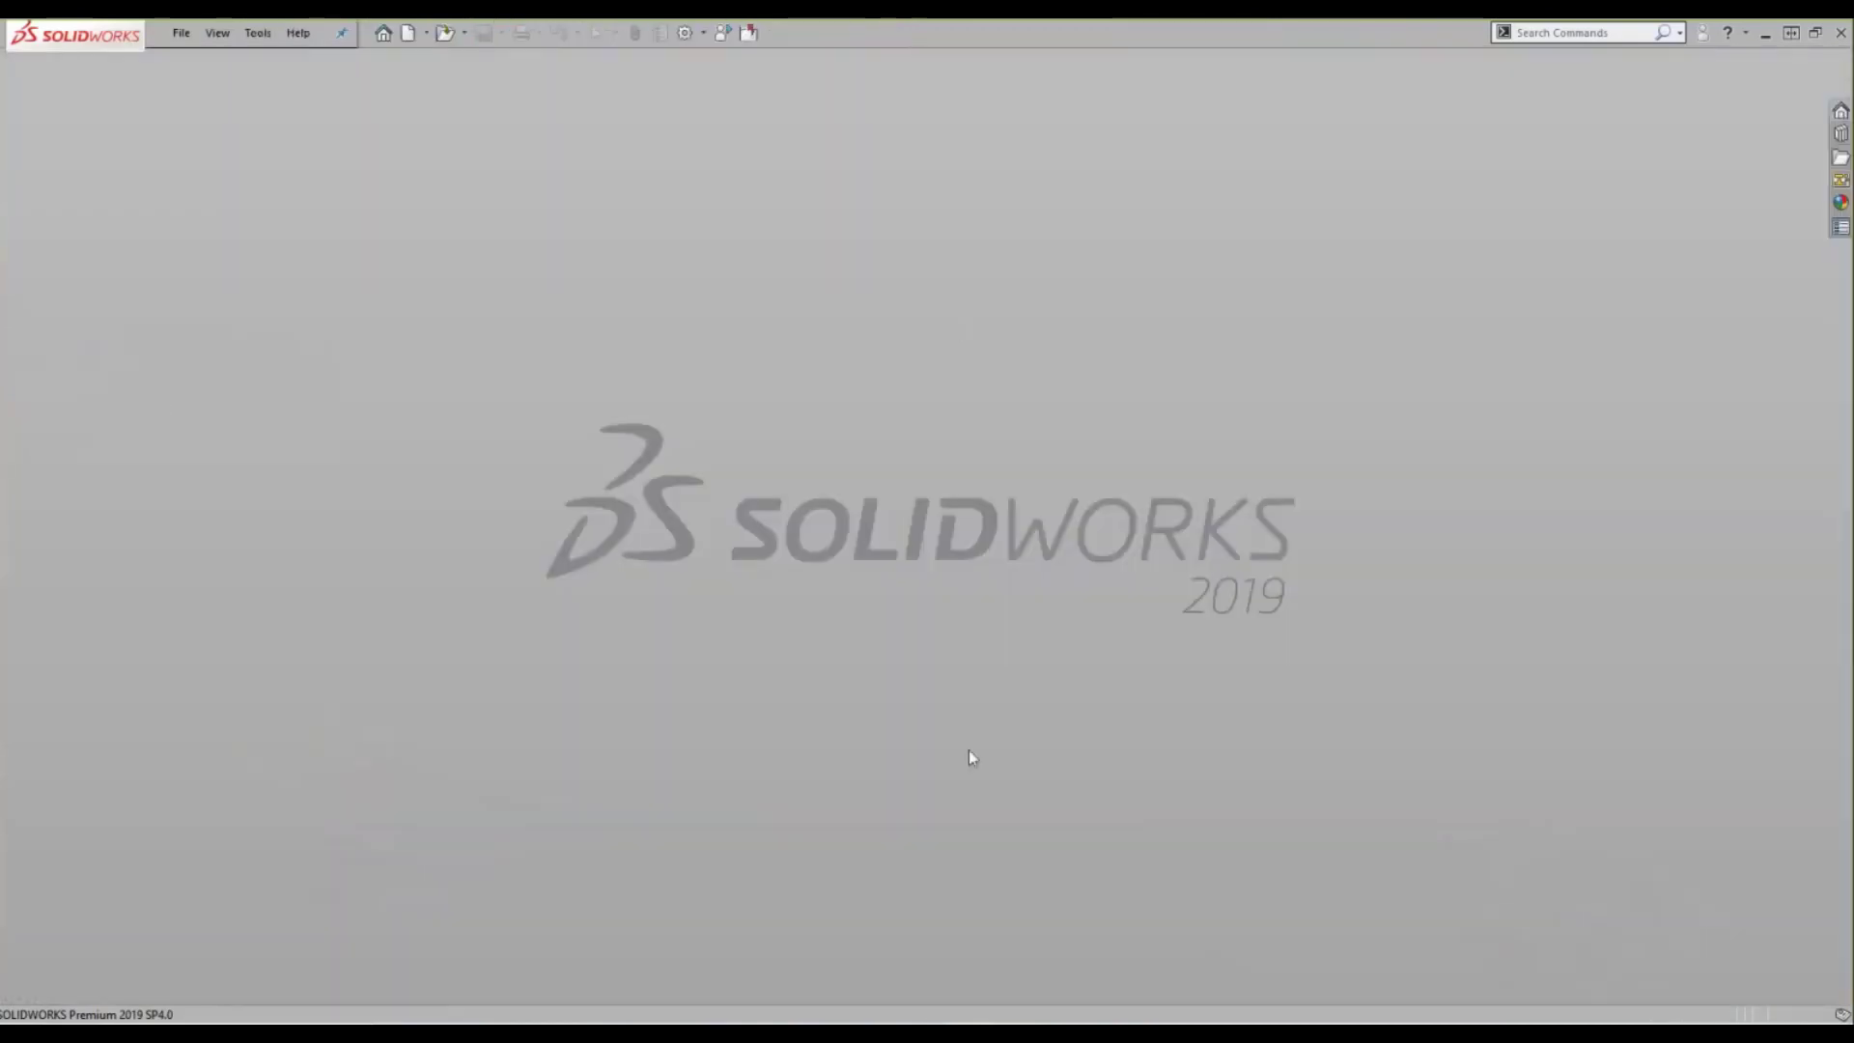
key("alt+Tab")
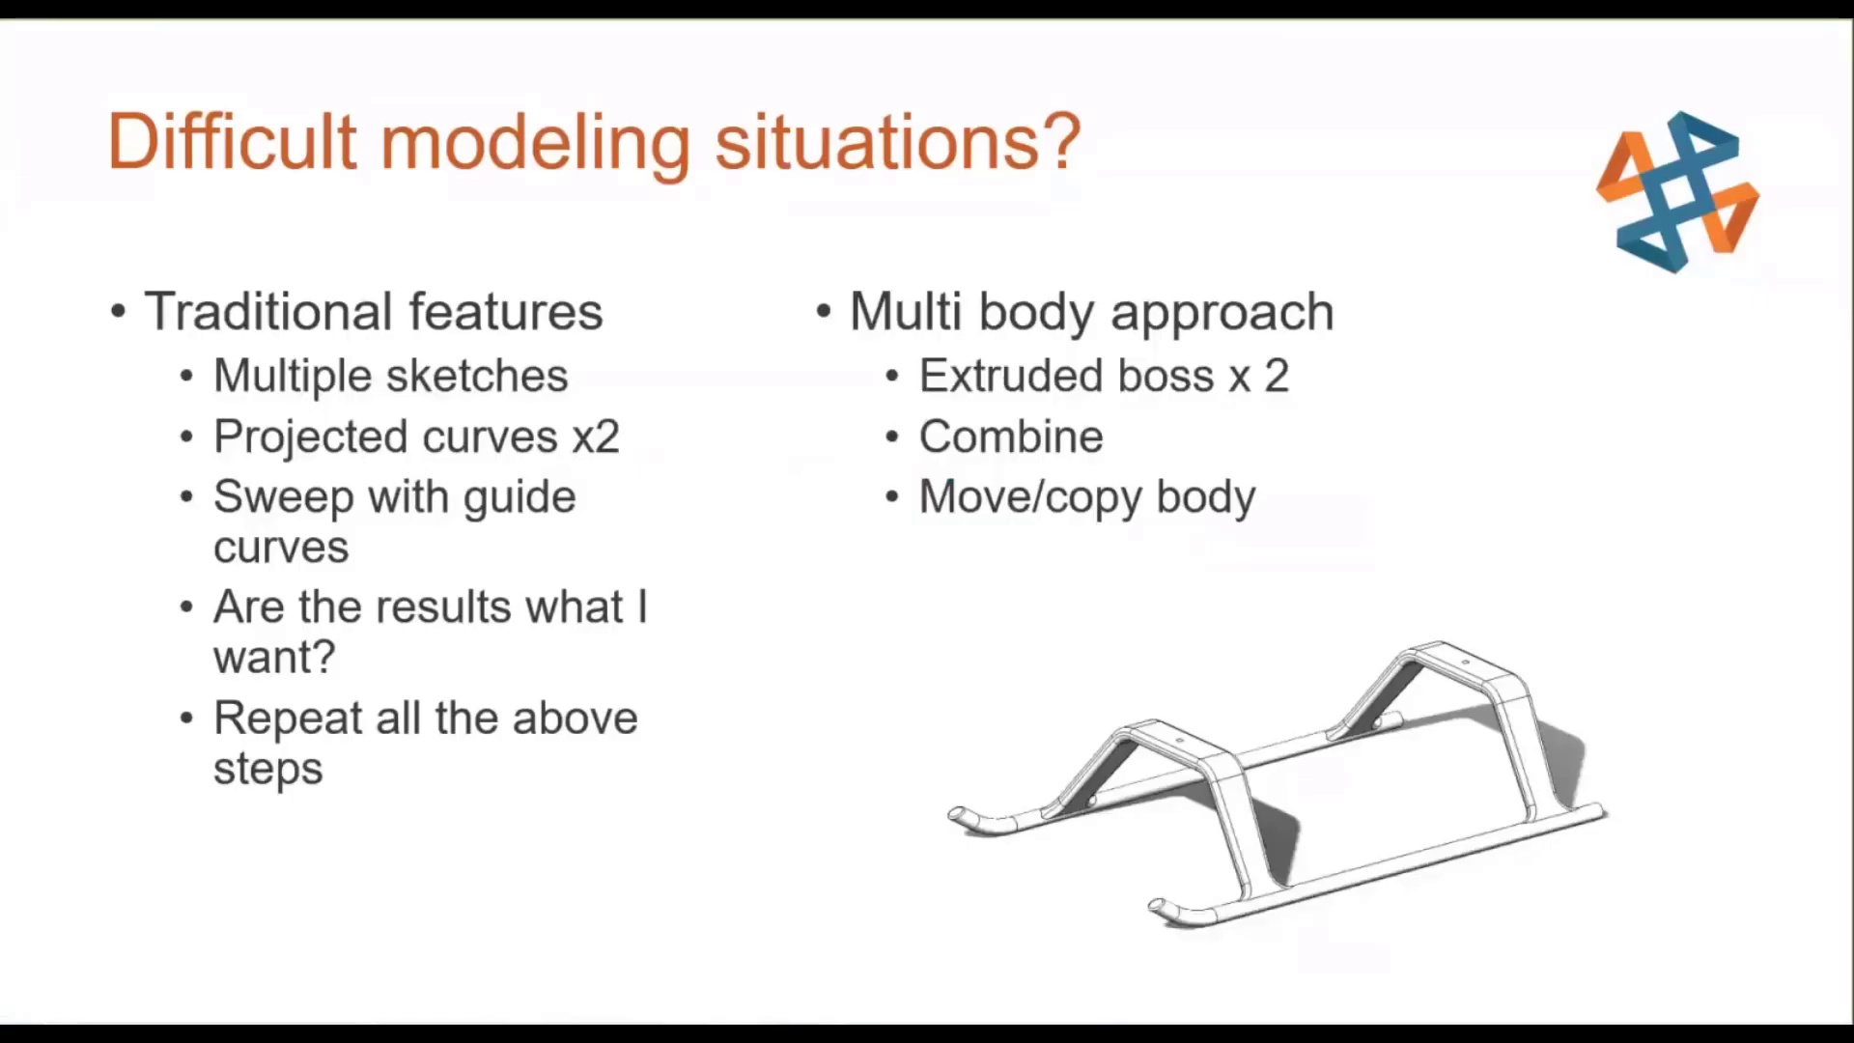
key("Right")
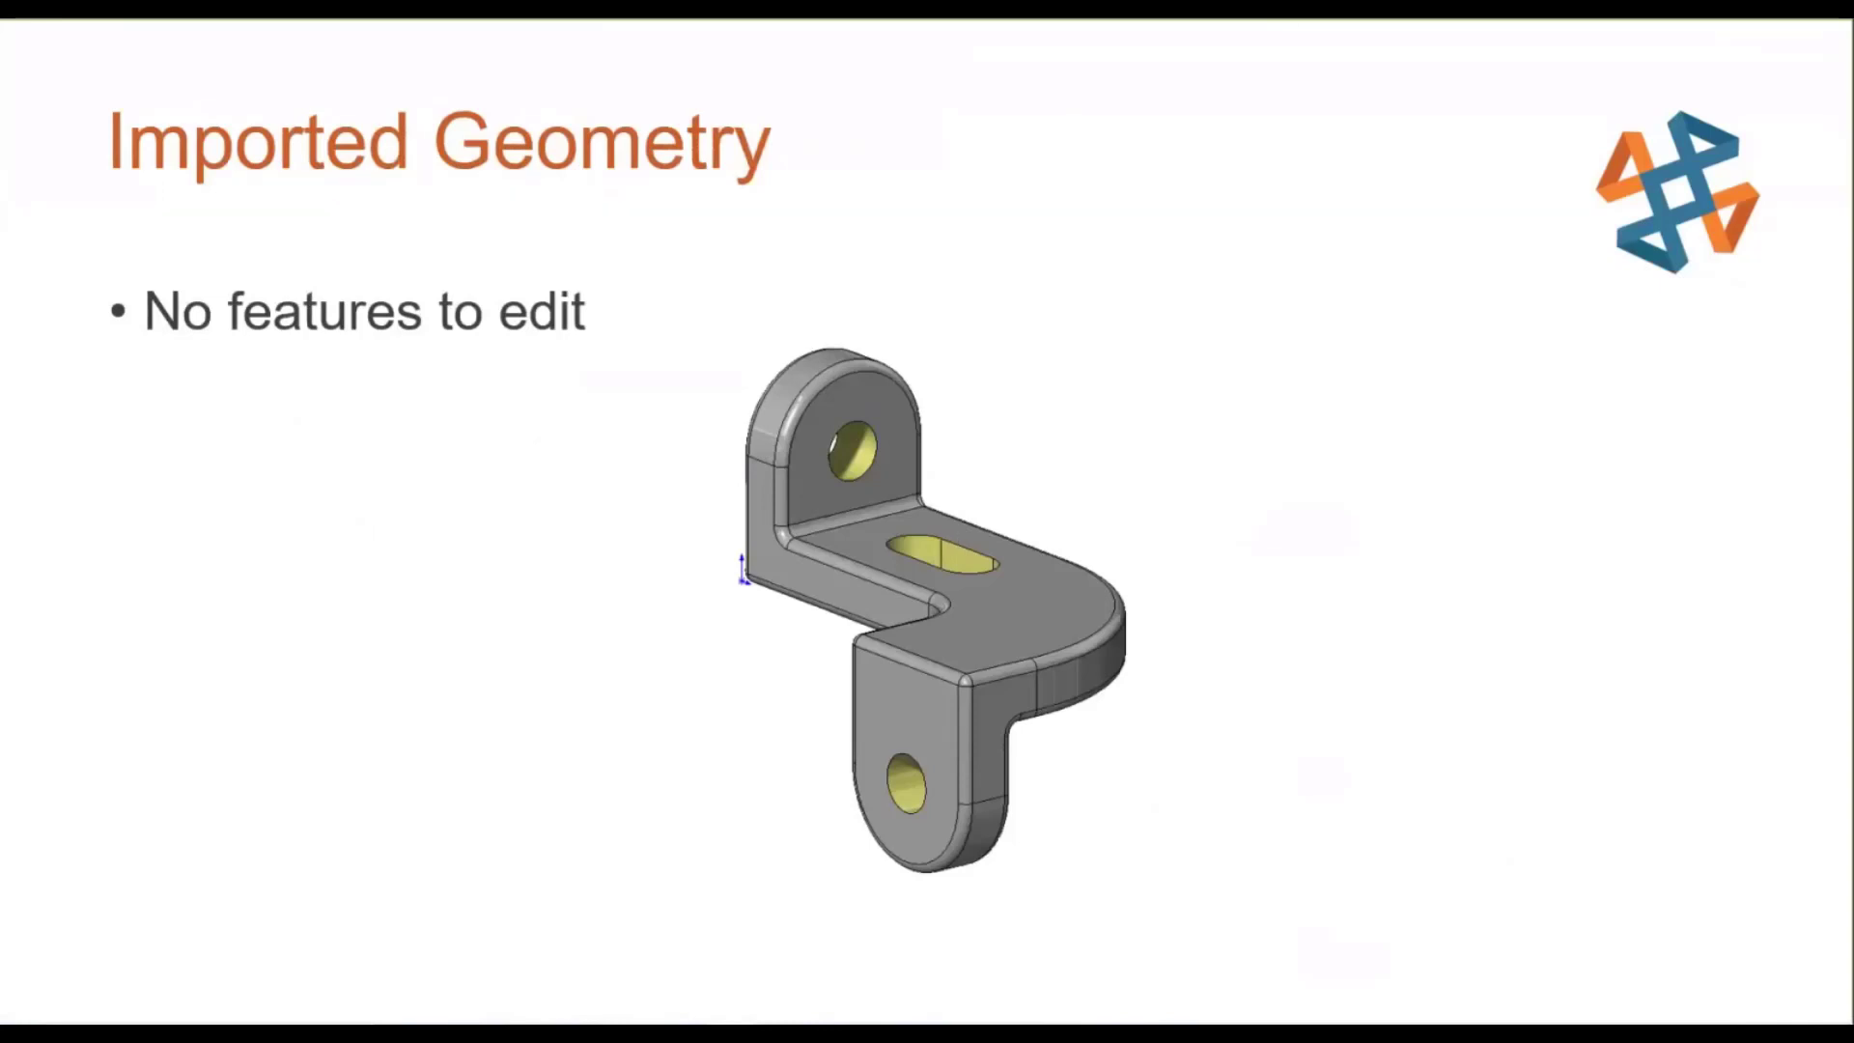
key("Right")
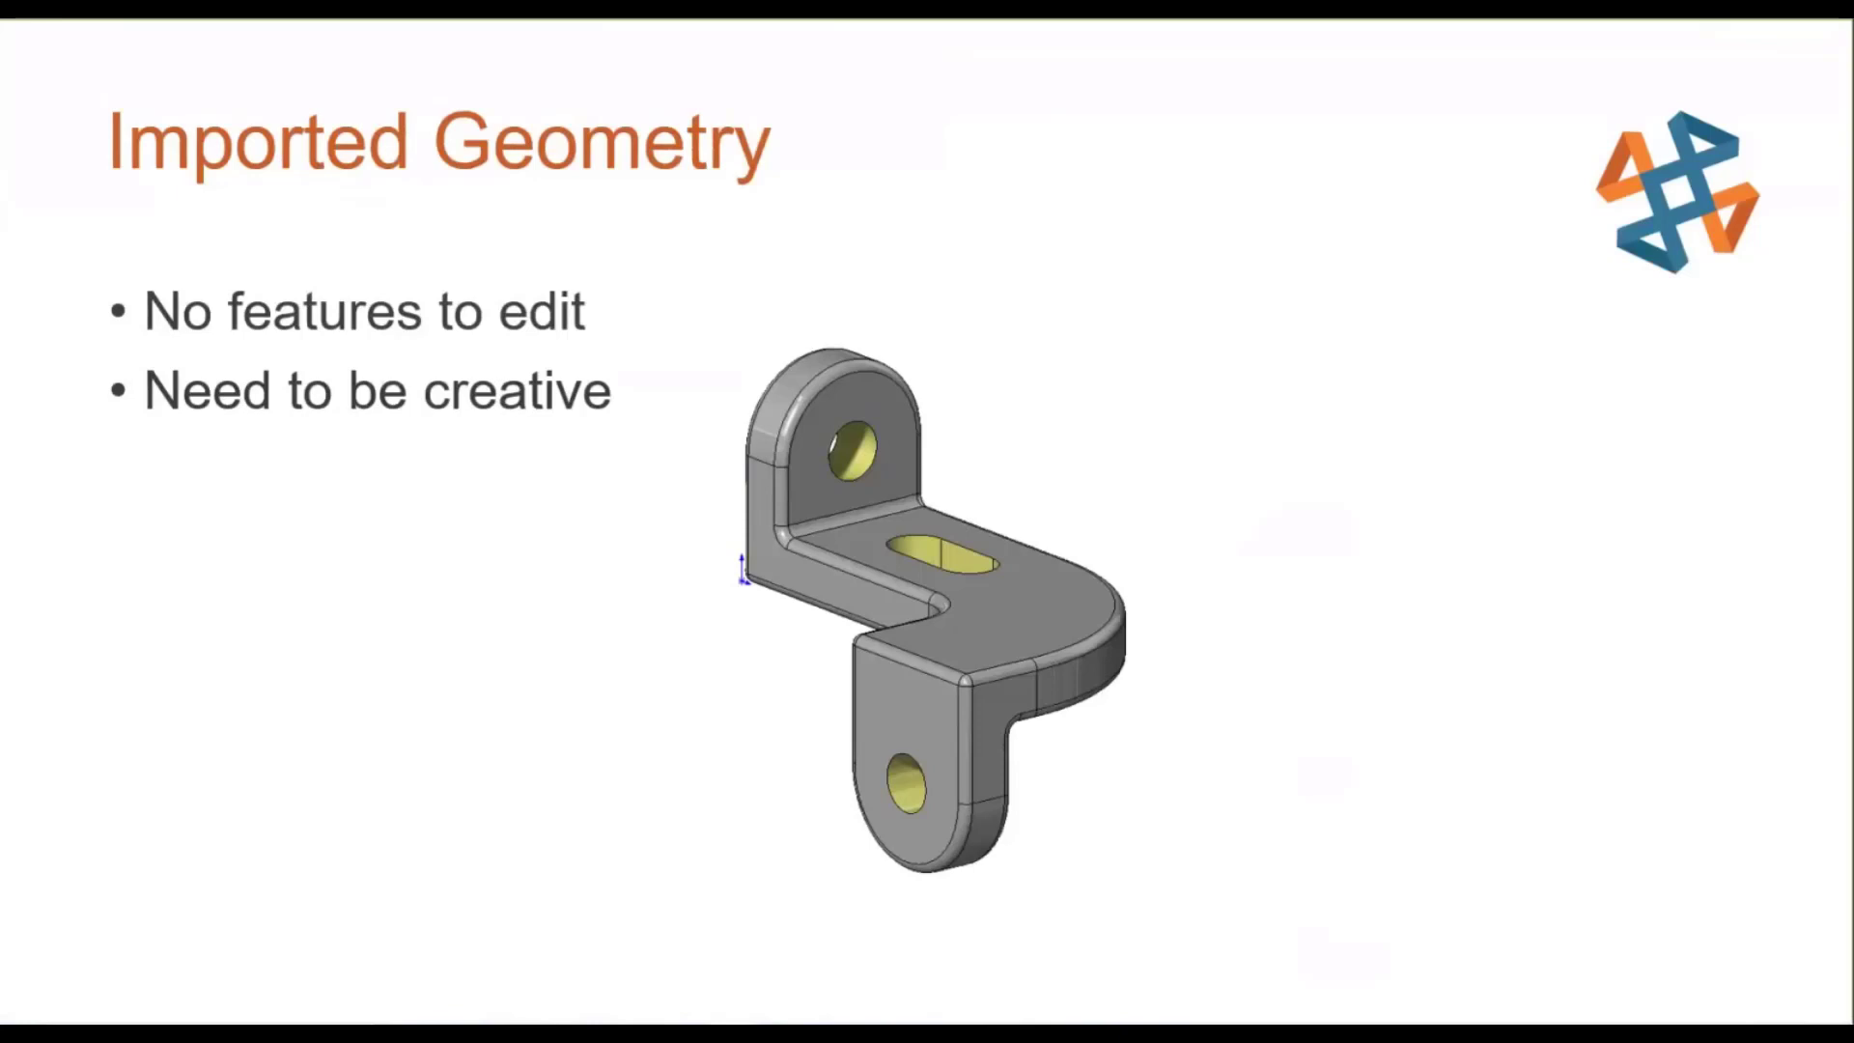
key("Right")
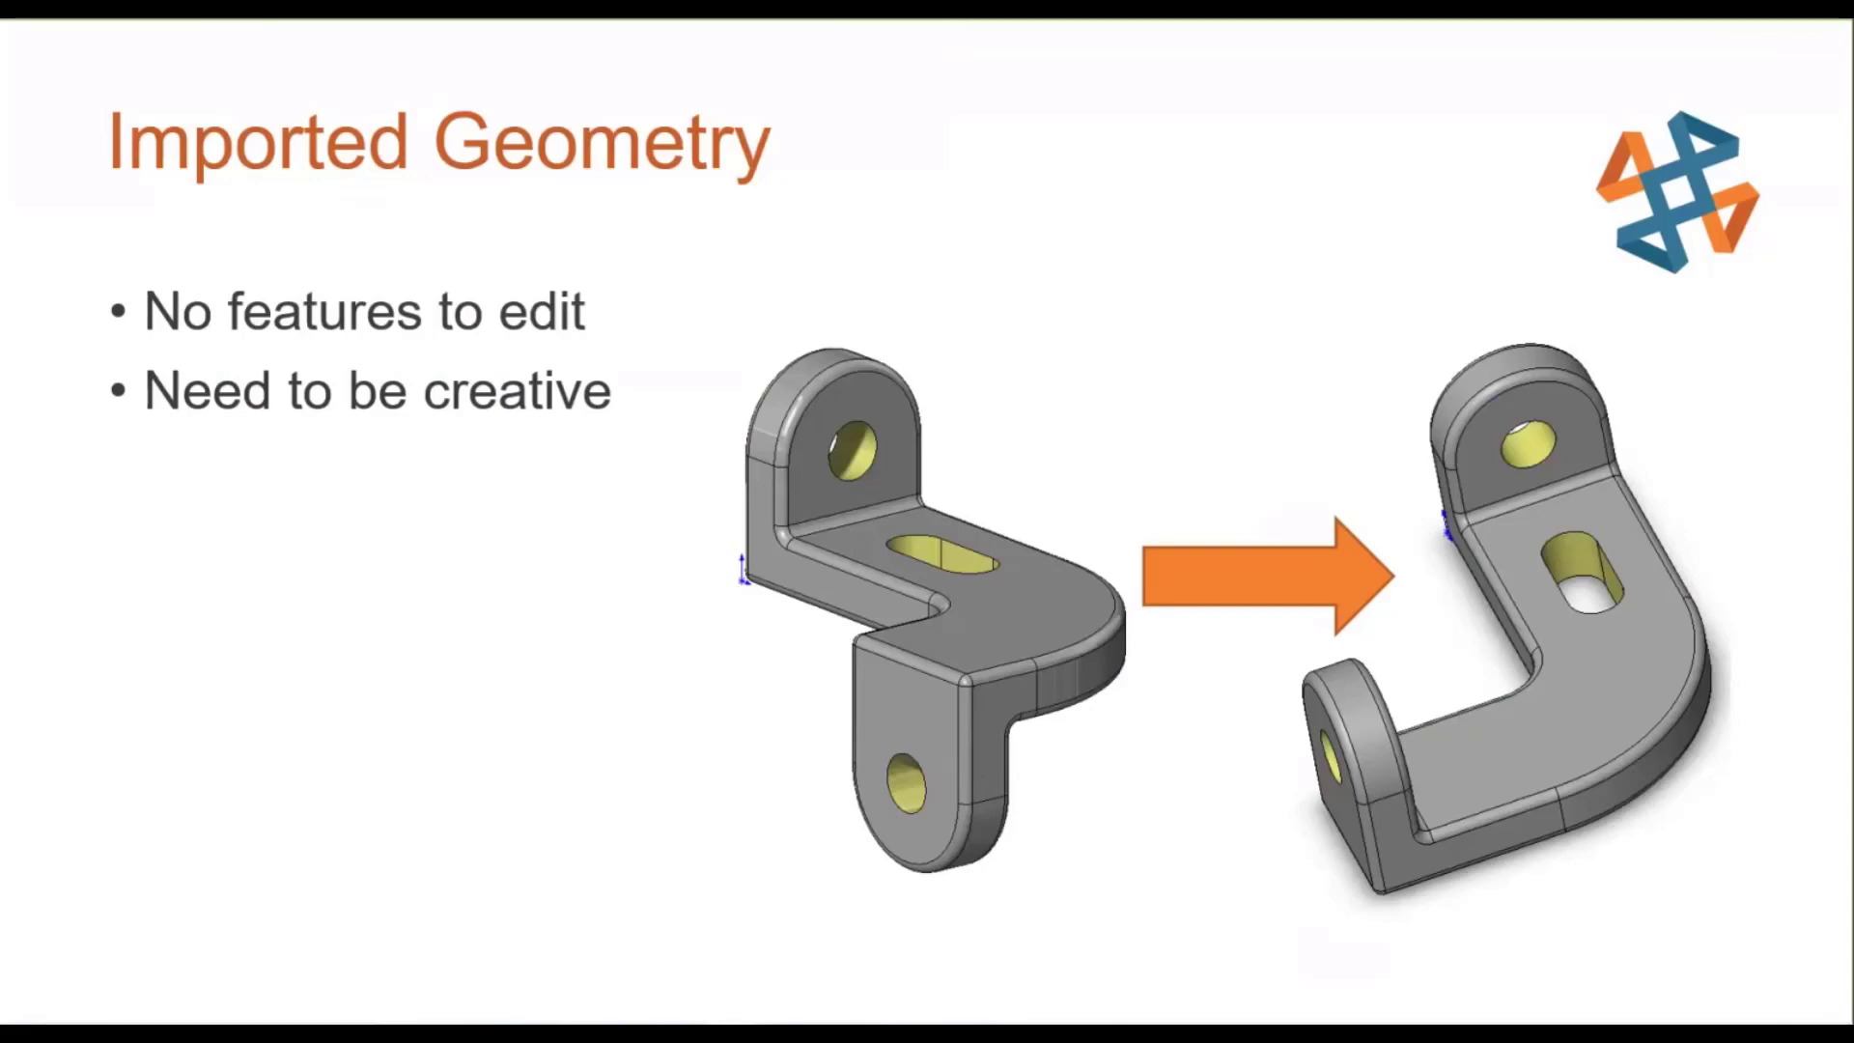
- Switch to SOLIDWORKS and open the recent part Legacy Data
key("Right")
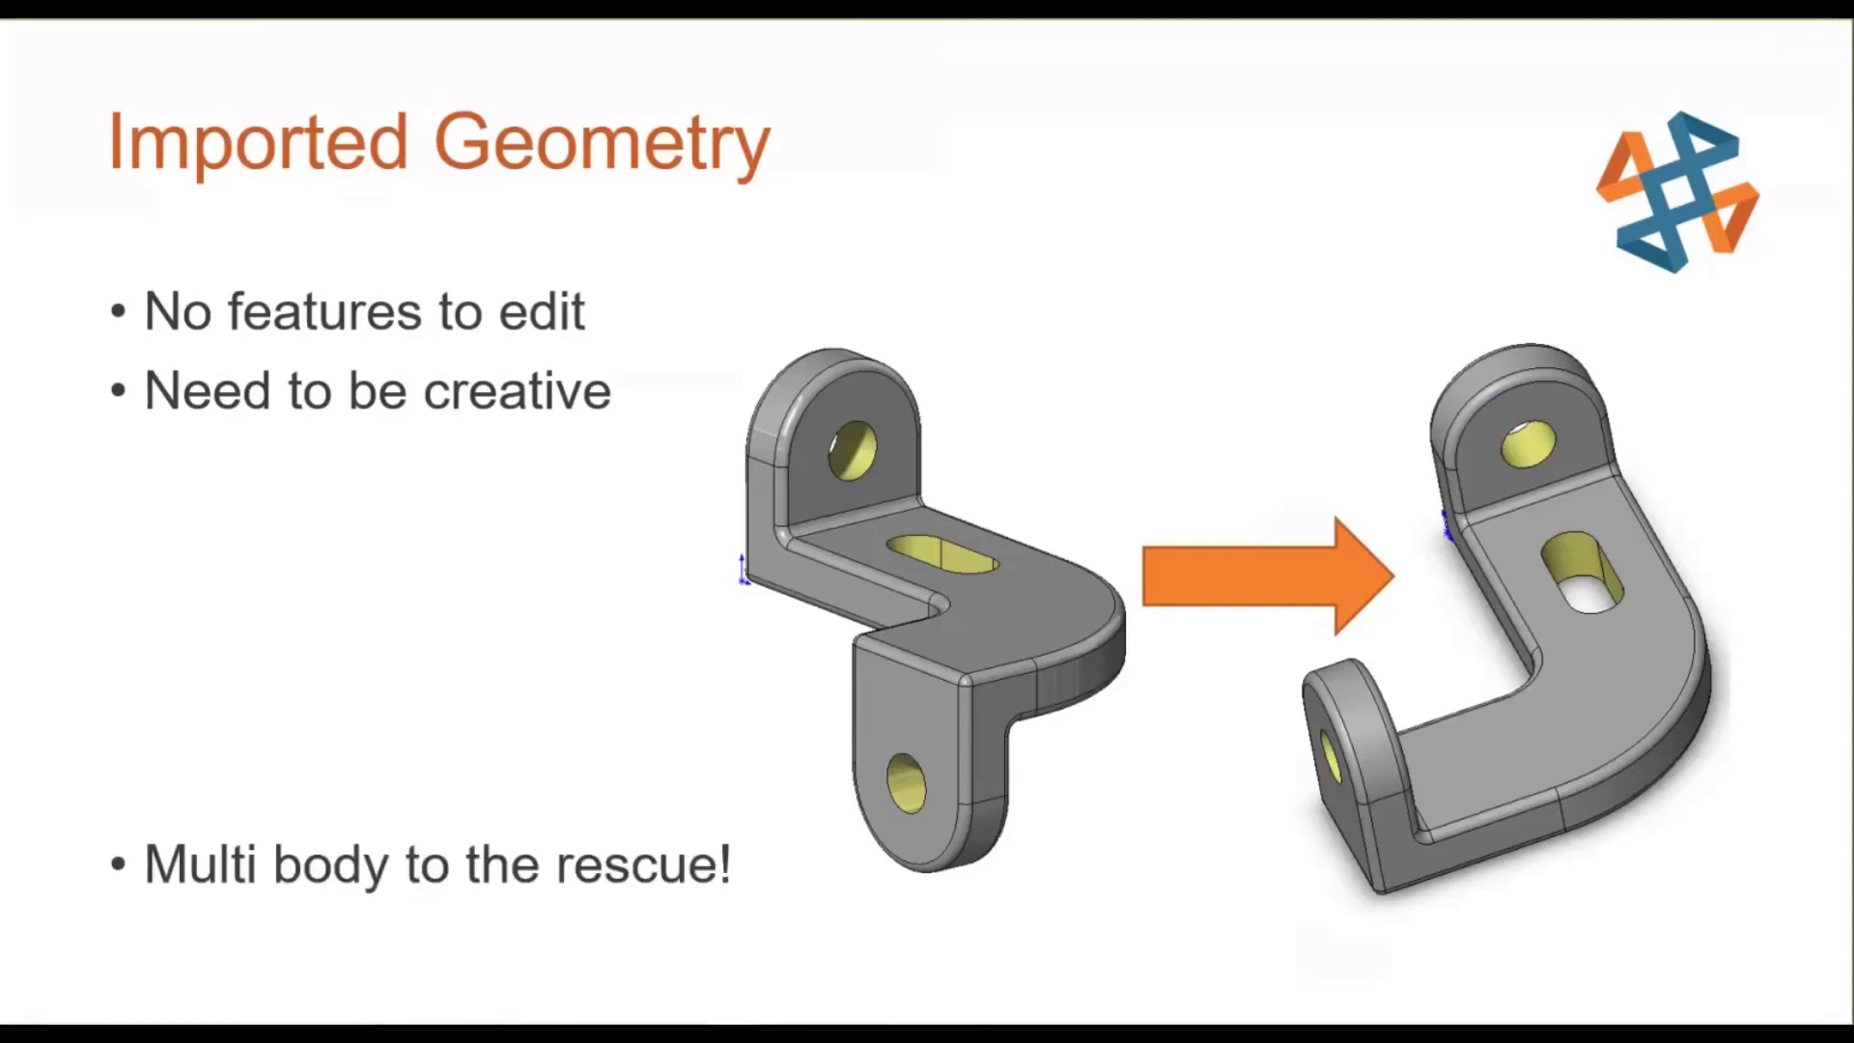
key("alt+Tab")
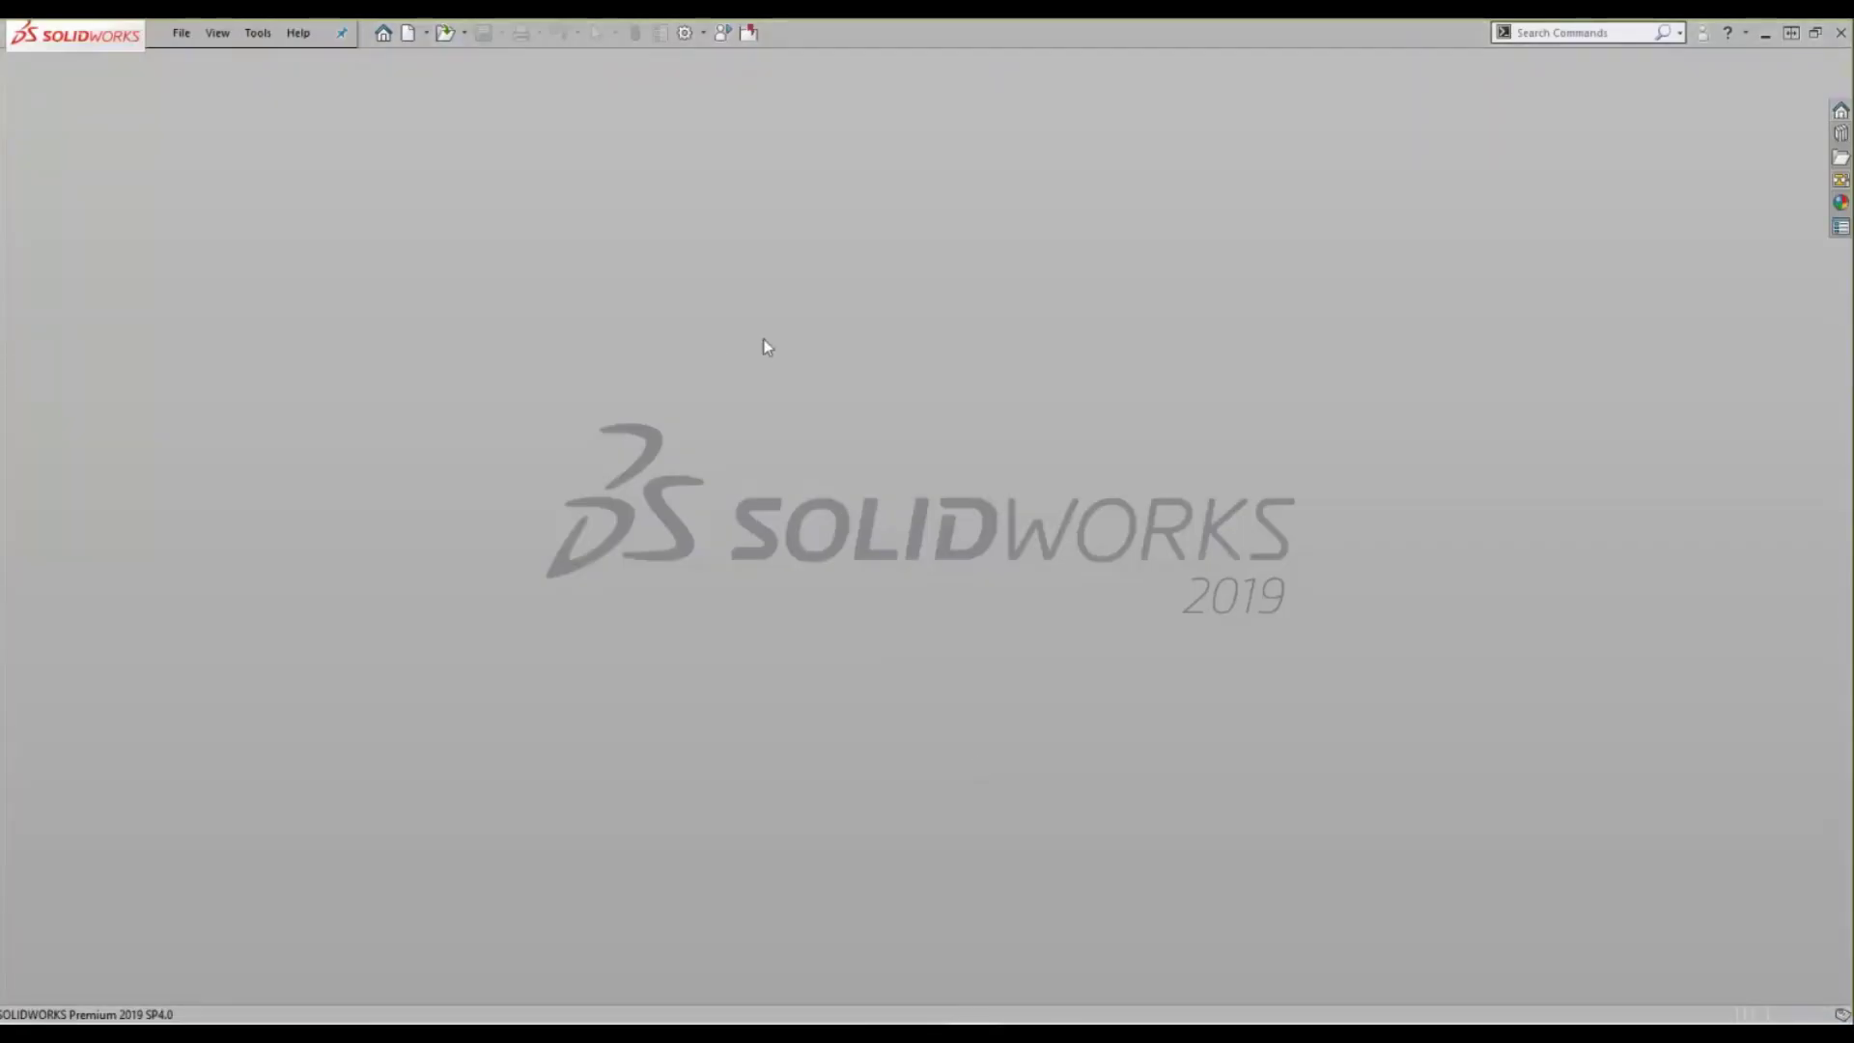
key("r")
left_click(916, 328)
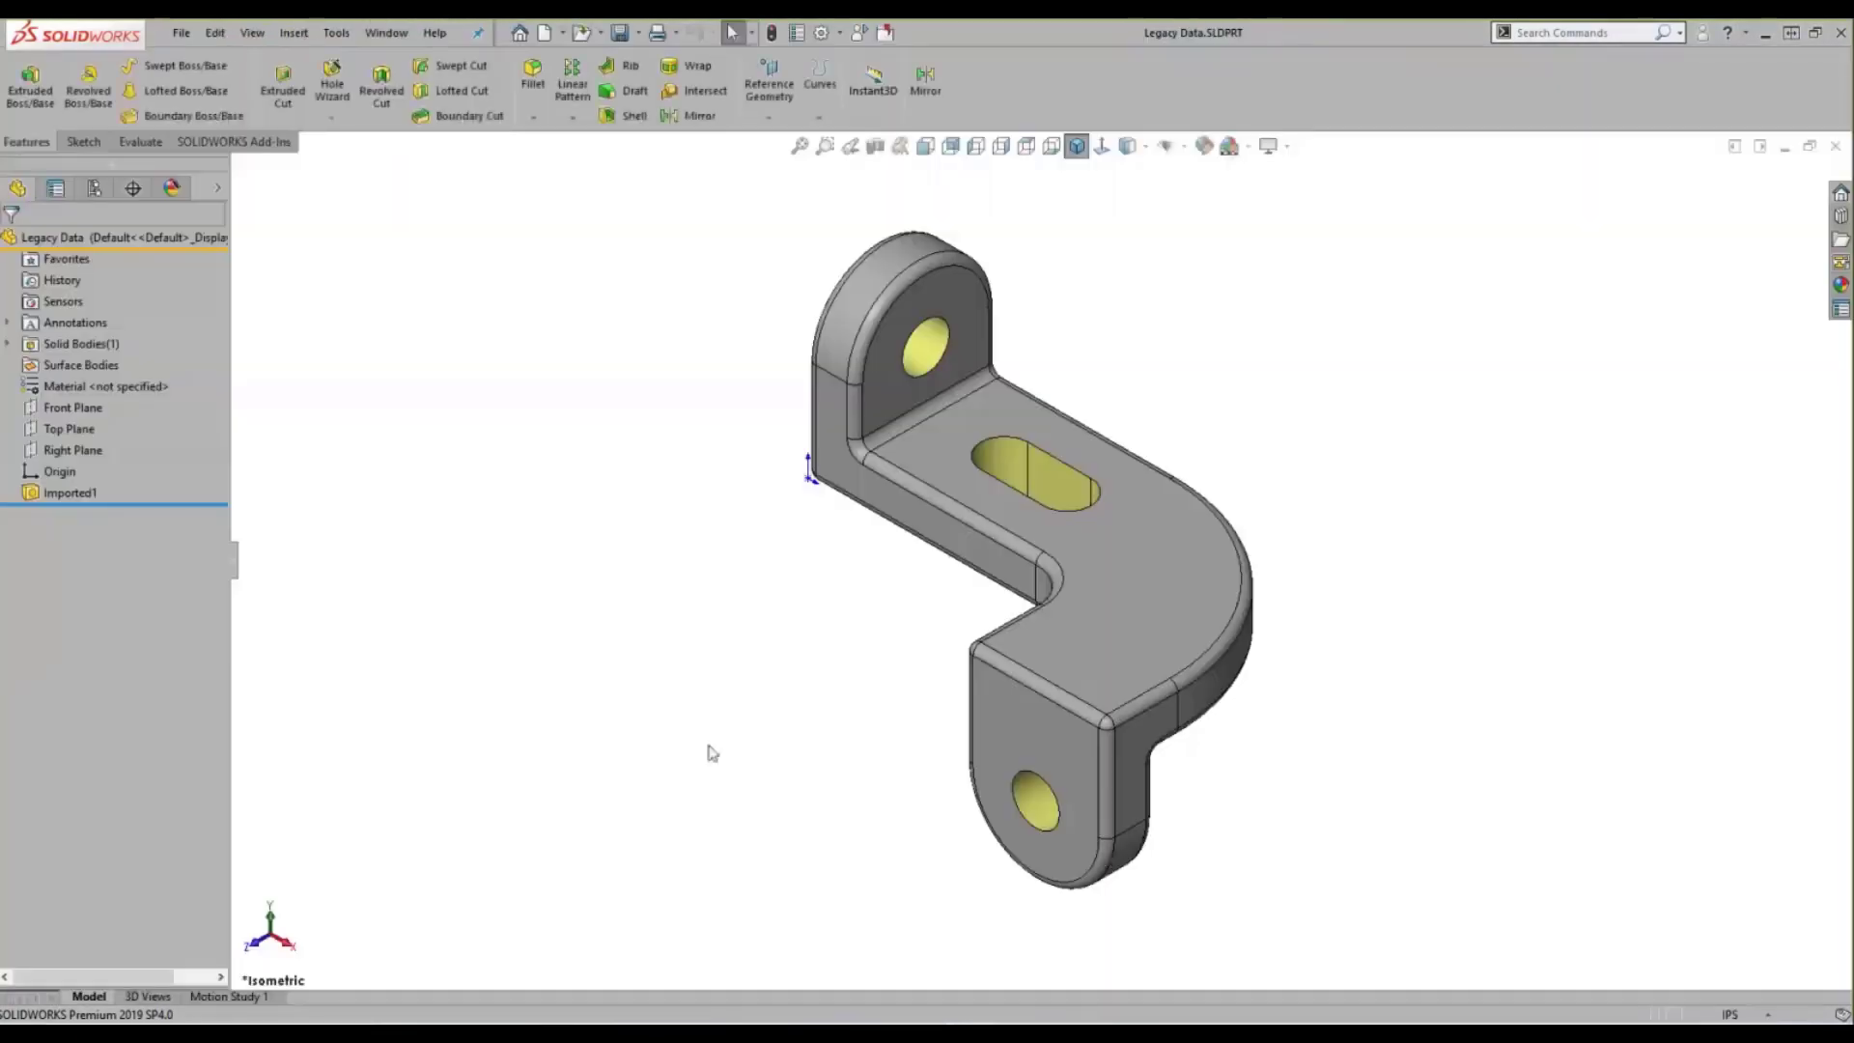
- Run Import Diagnostics on the imported feature to check it for faulty faces and gaps
middle_click_drag(711, 750, 621, 629)
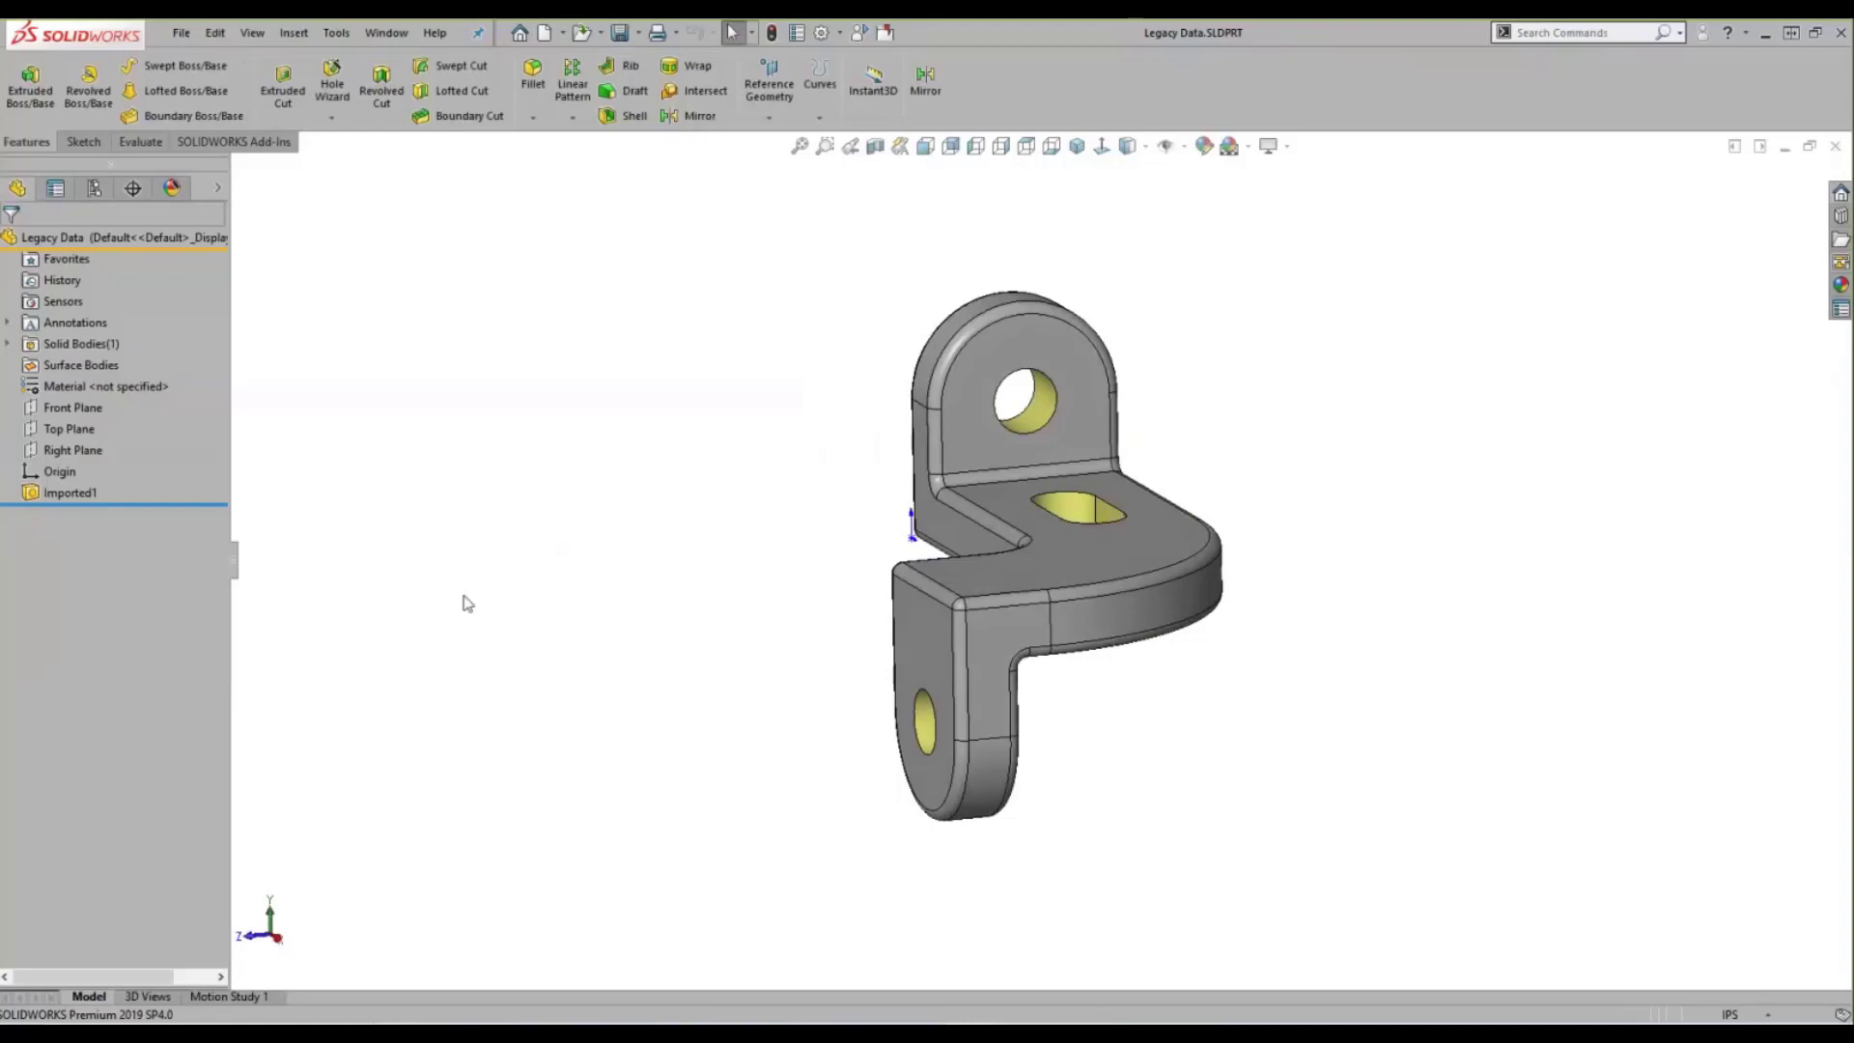
right_click(68, 495)
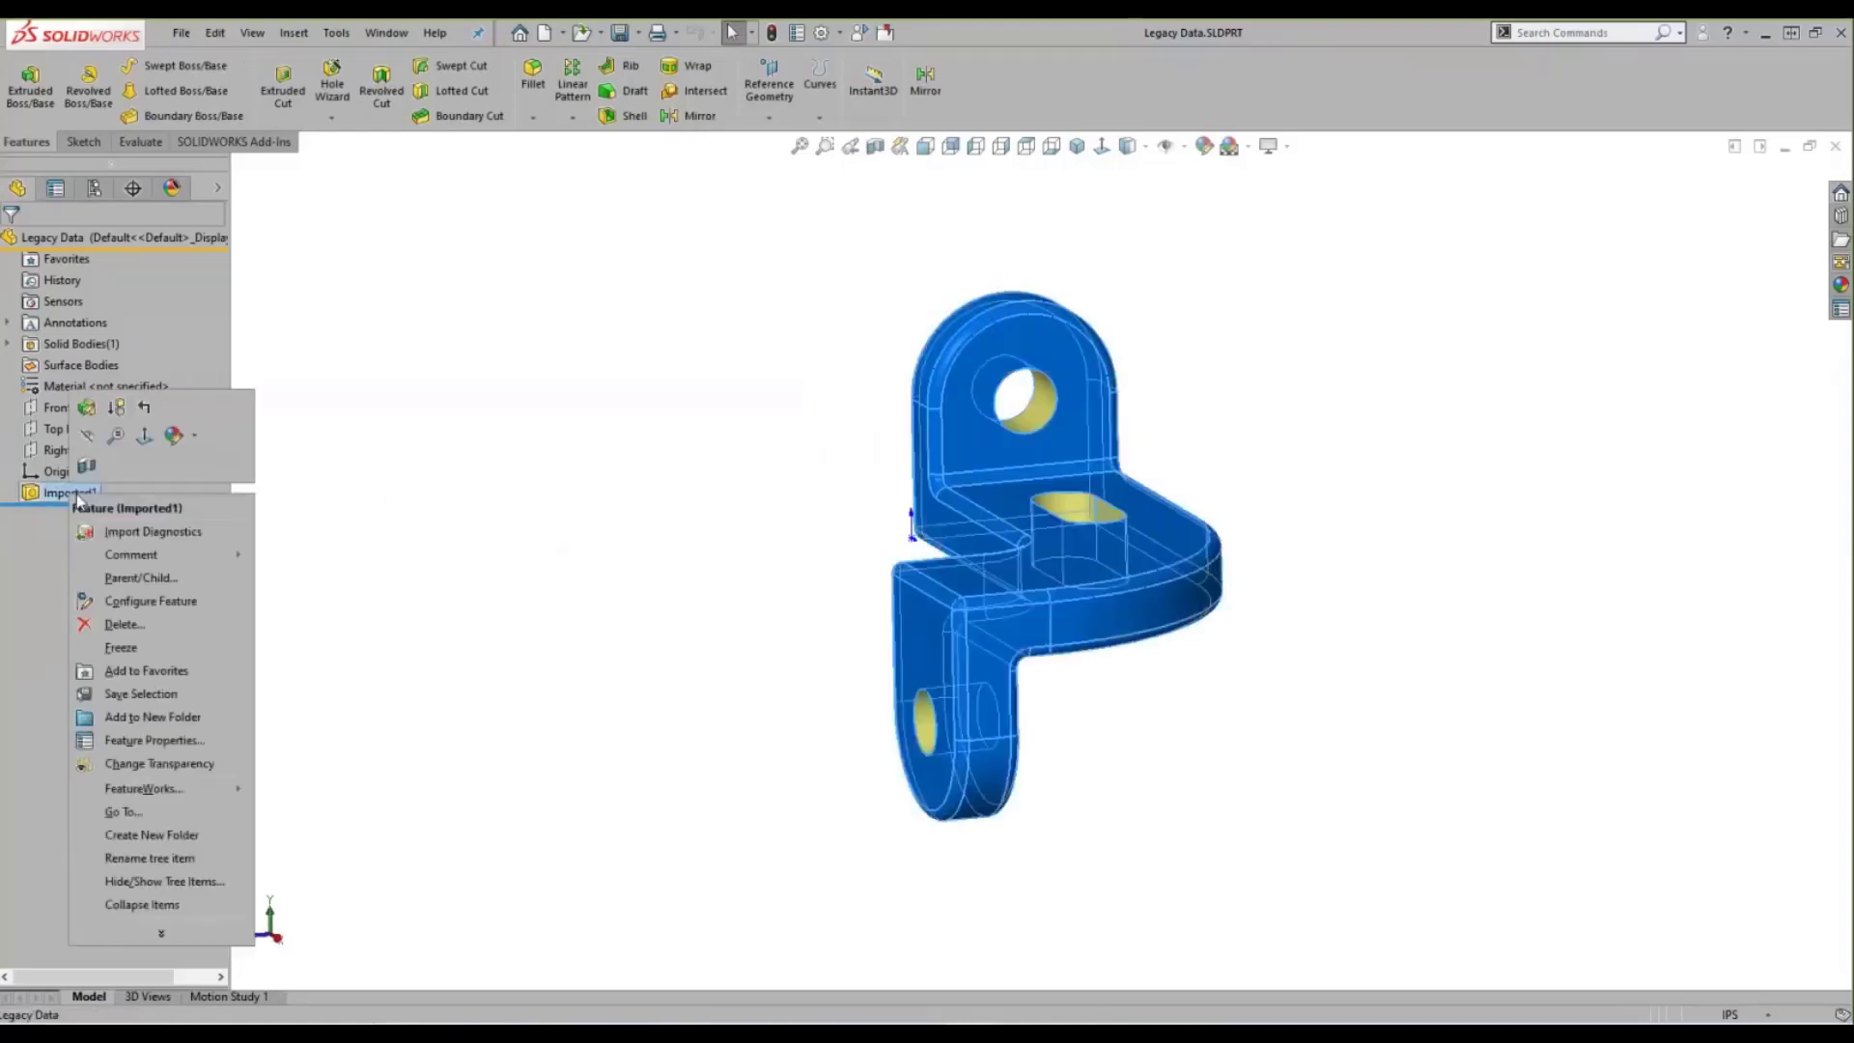
left_click(211, 531)
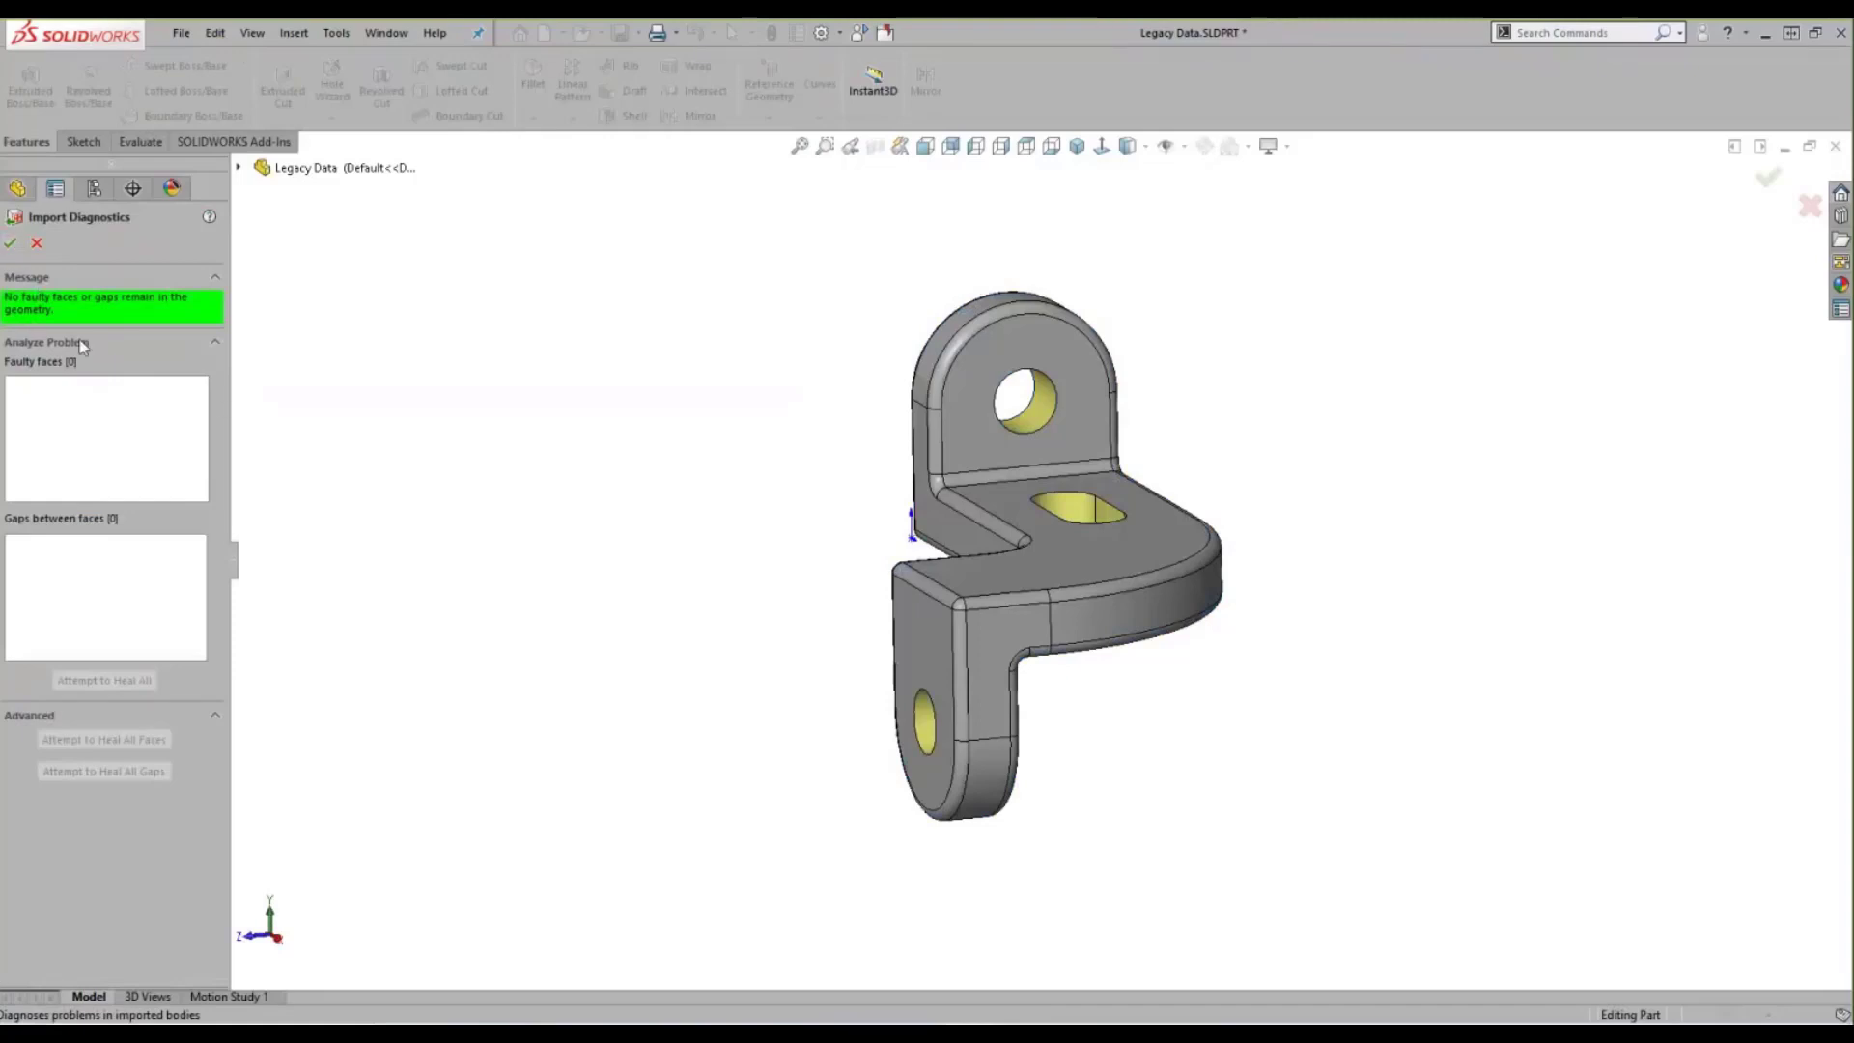
left_click(9, 244)
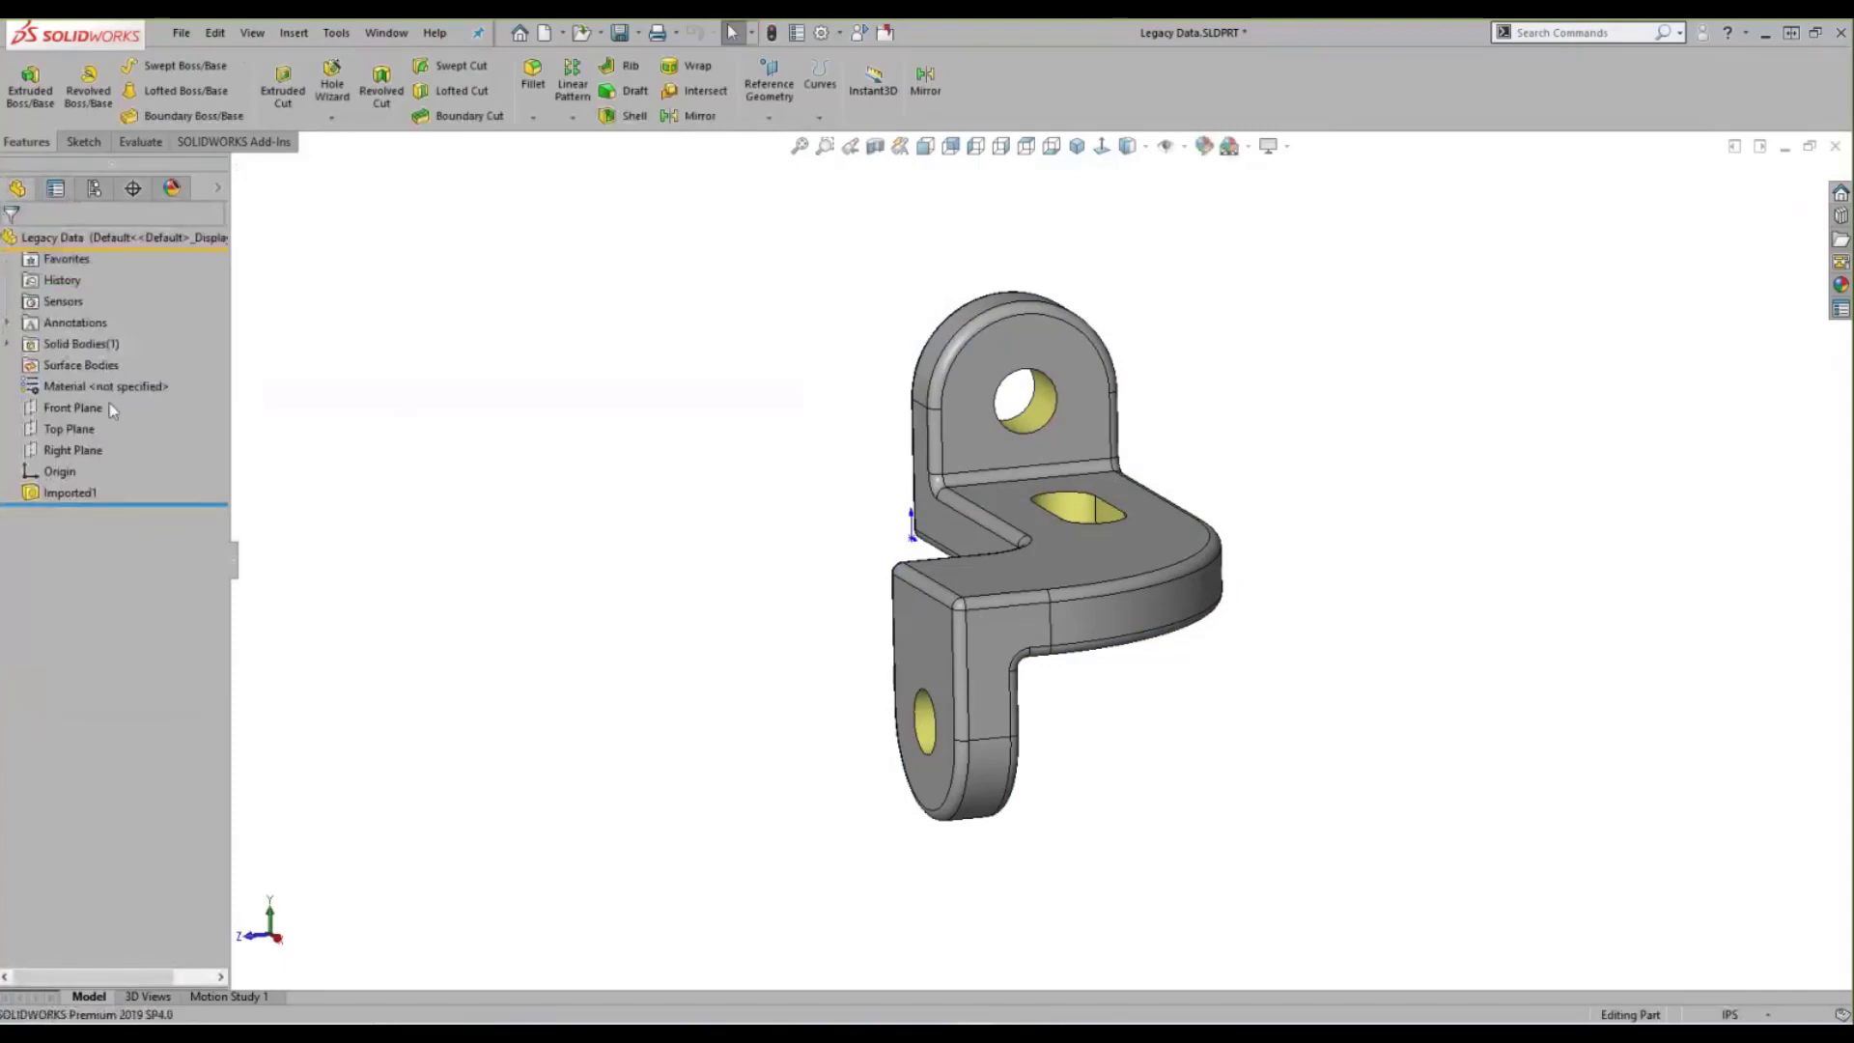
- Create a reference plane parallel to the Front Plane through the vertex where the lower leg meets the curved outer edge
left_click(75, 411)
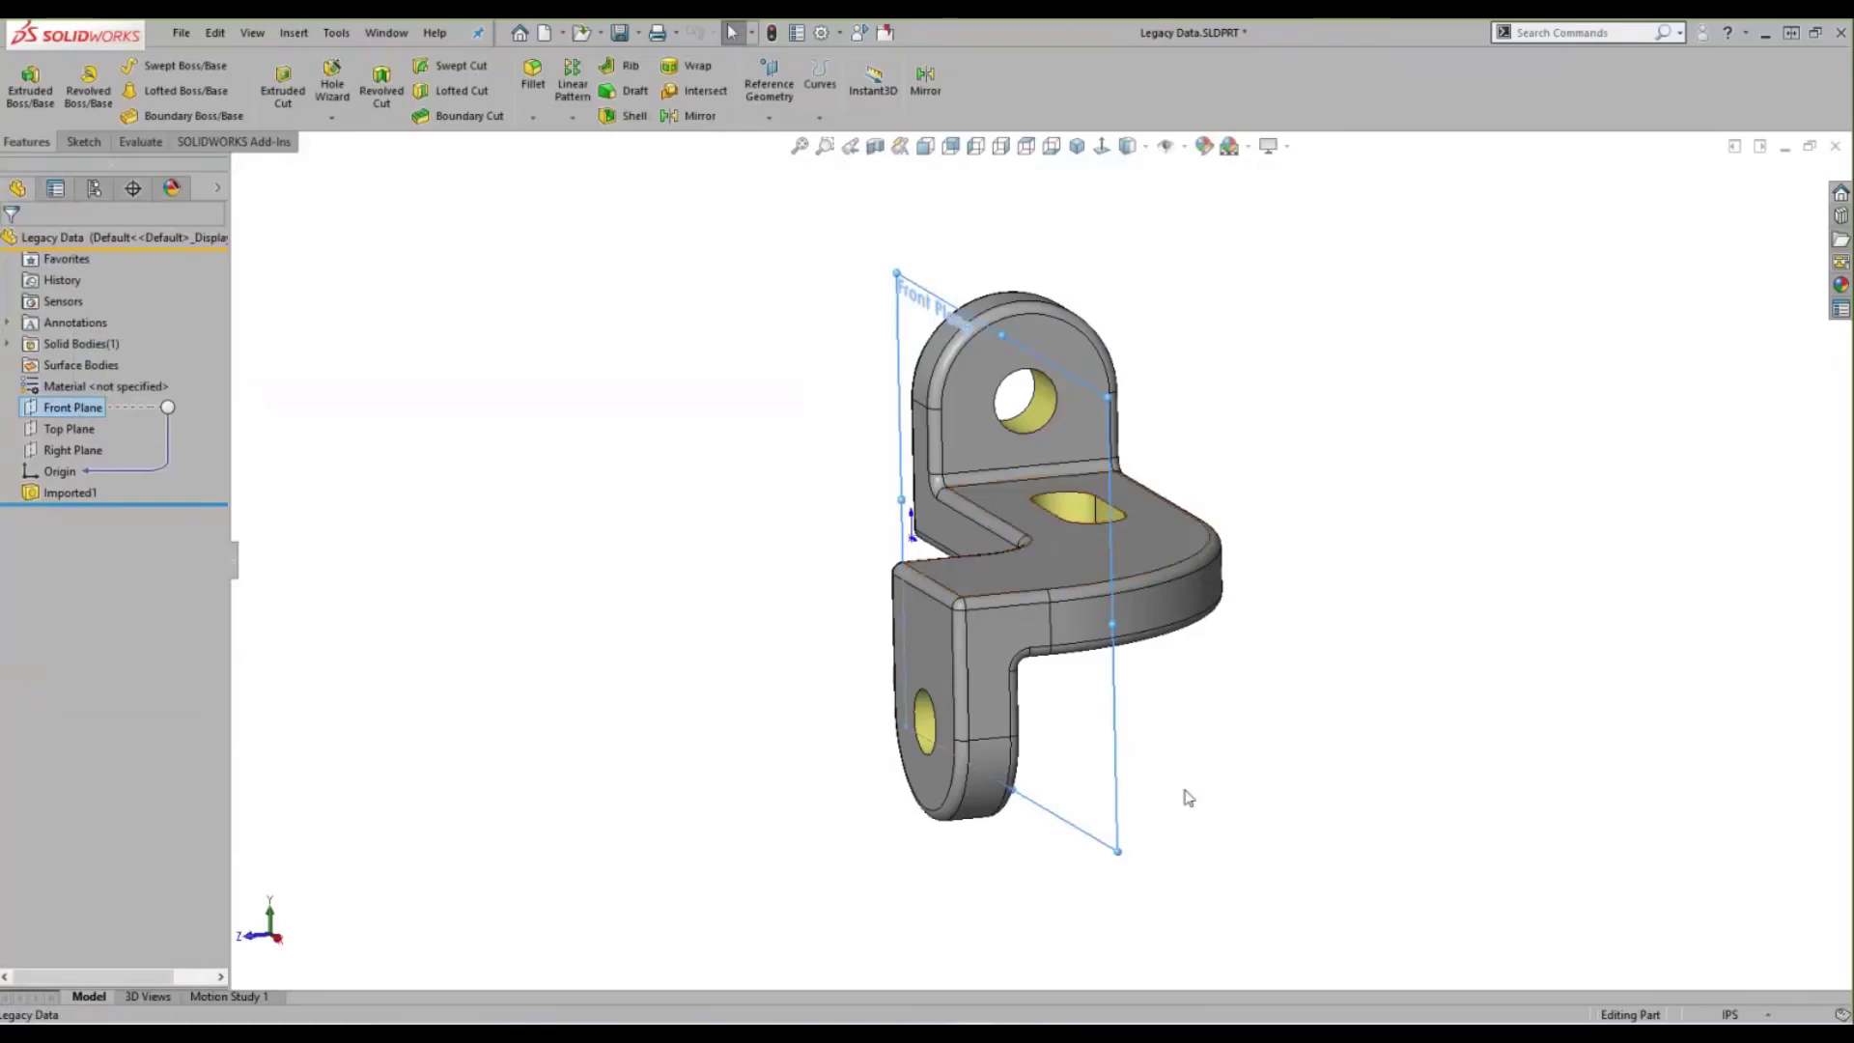
left_click_drag(1120, 736, 820, 734, "ctrl")
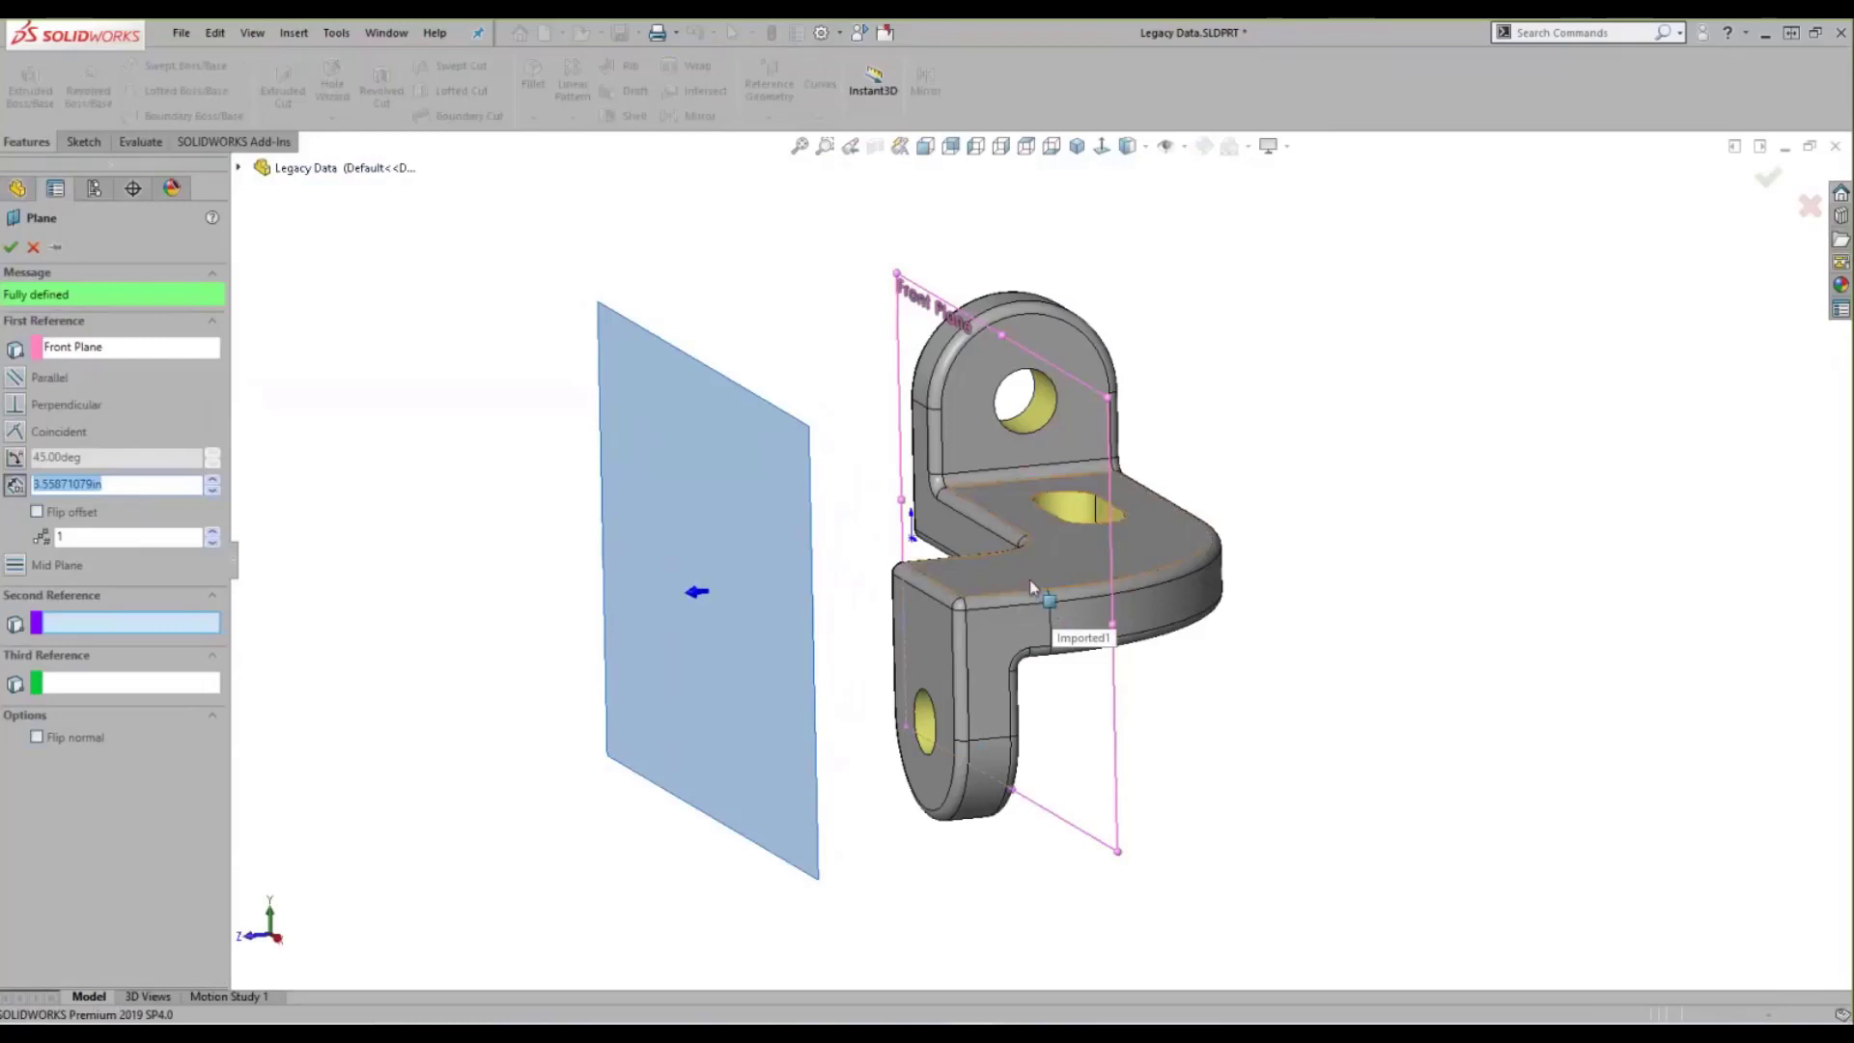
left_click(1051, 605)
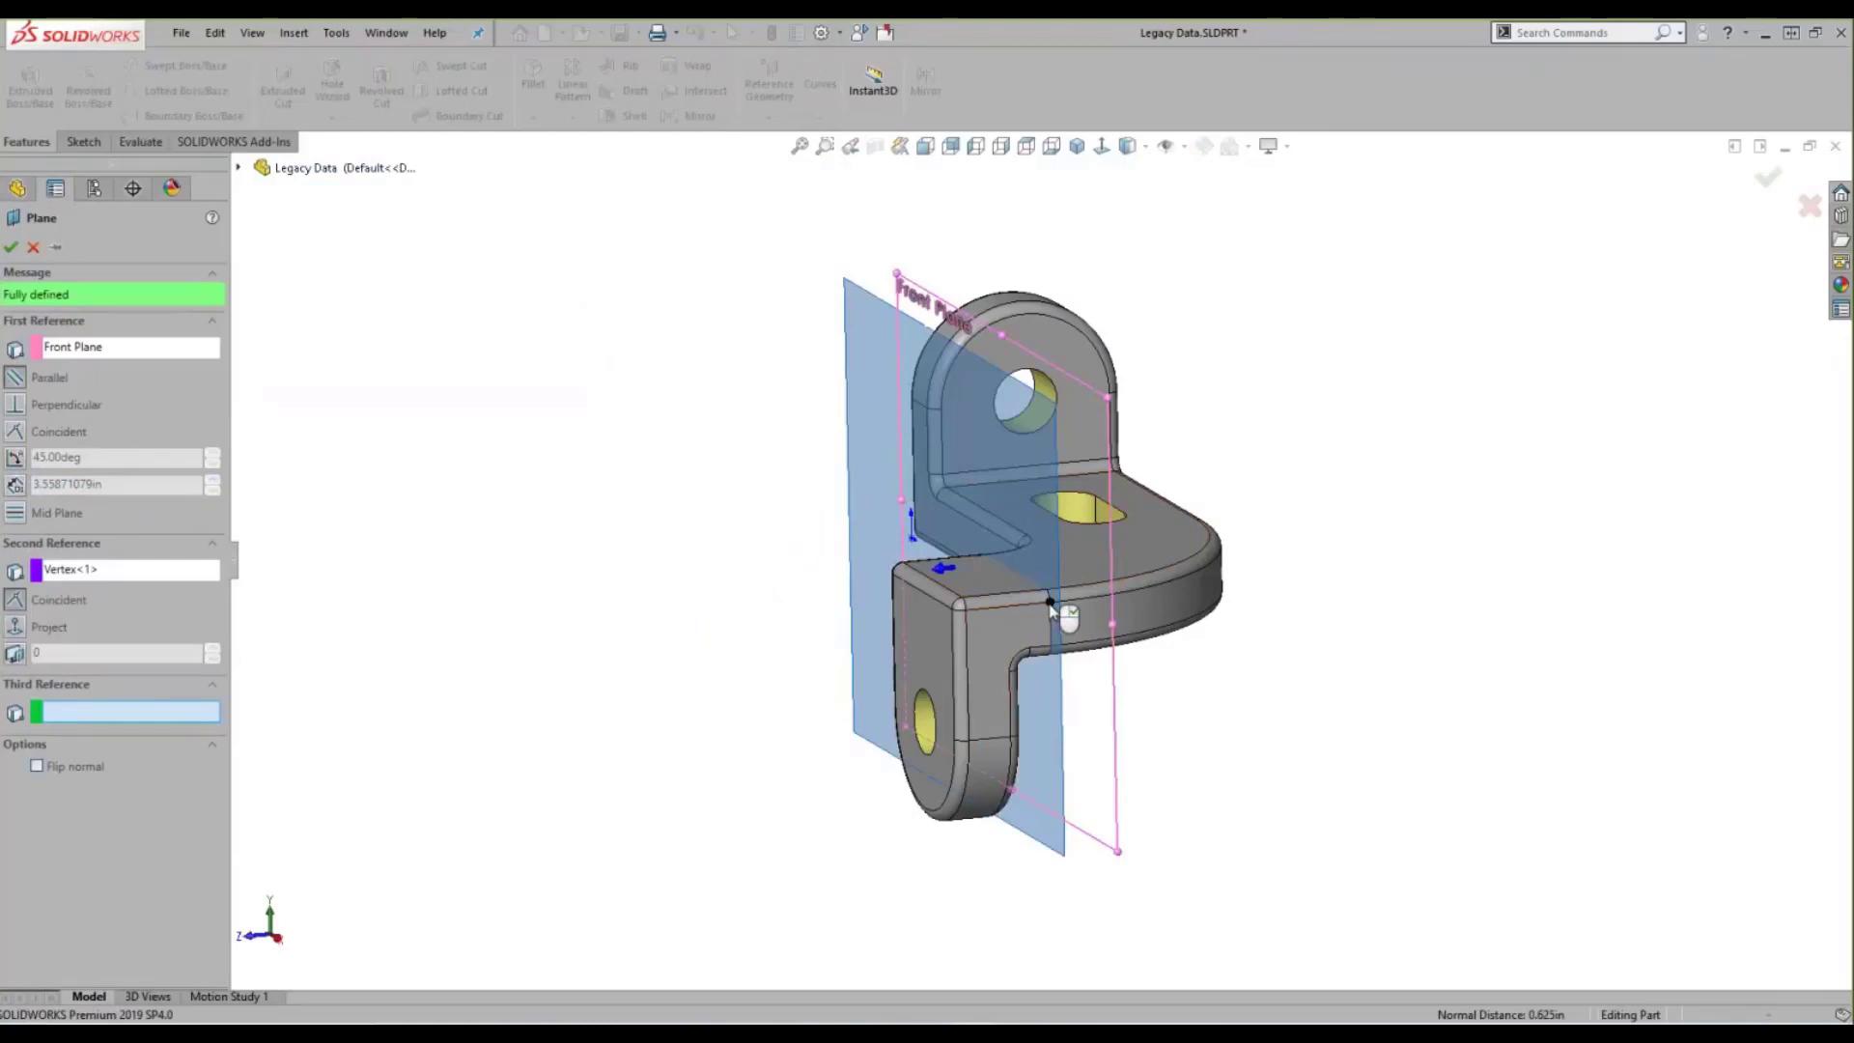
right_click(1062, 611)
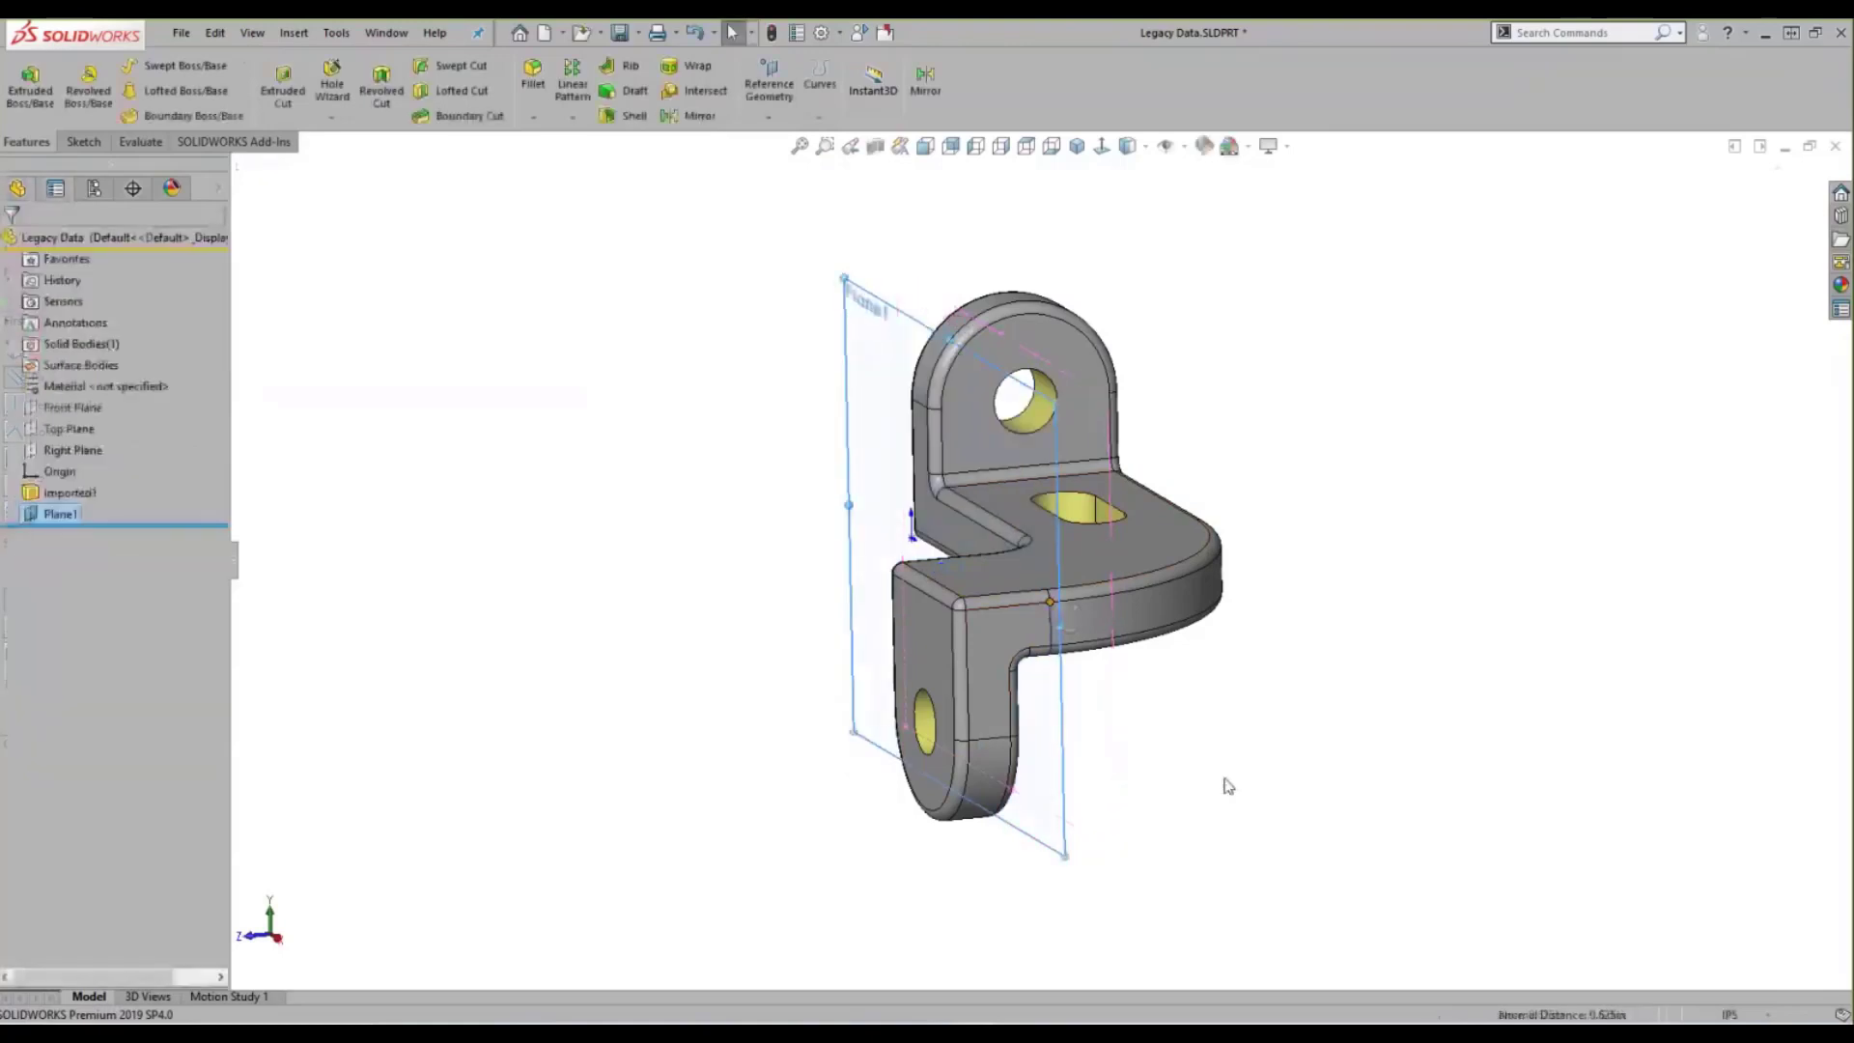
- Set up a Split of the bracket using the new plane as trim tool and mark both resulting bodies
mouse_move(1097, 692)
middle_mouse_down()
mouse_move(1088, 675)
mouse_move(1117, 670)
middle_mouse_up()
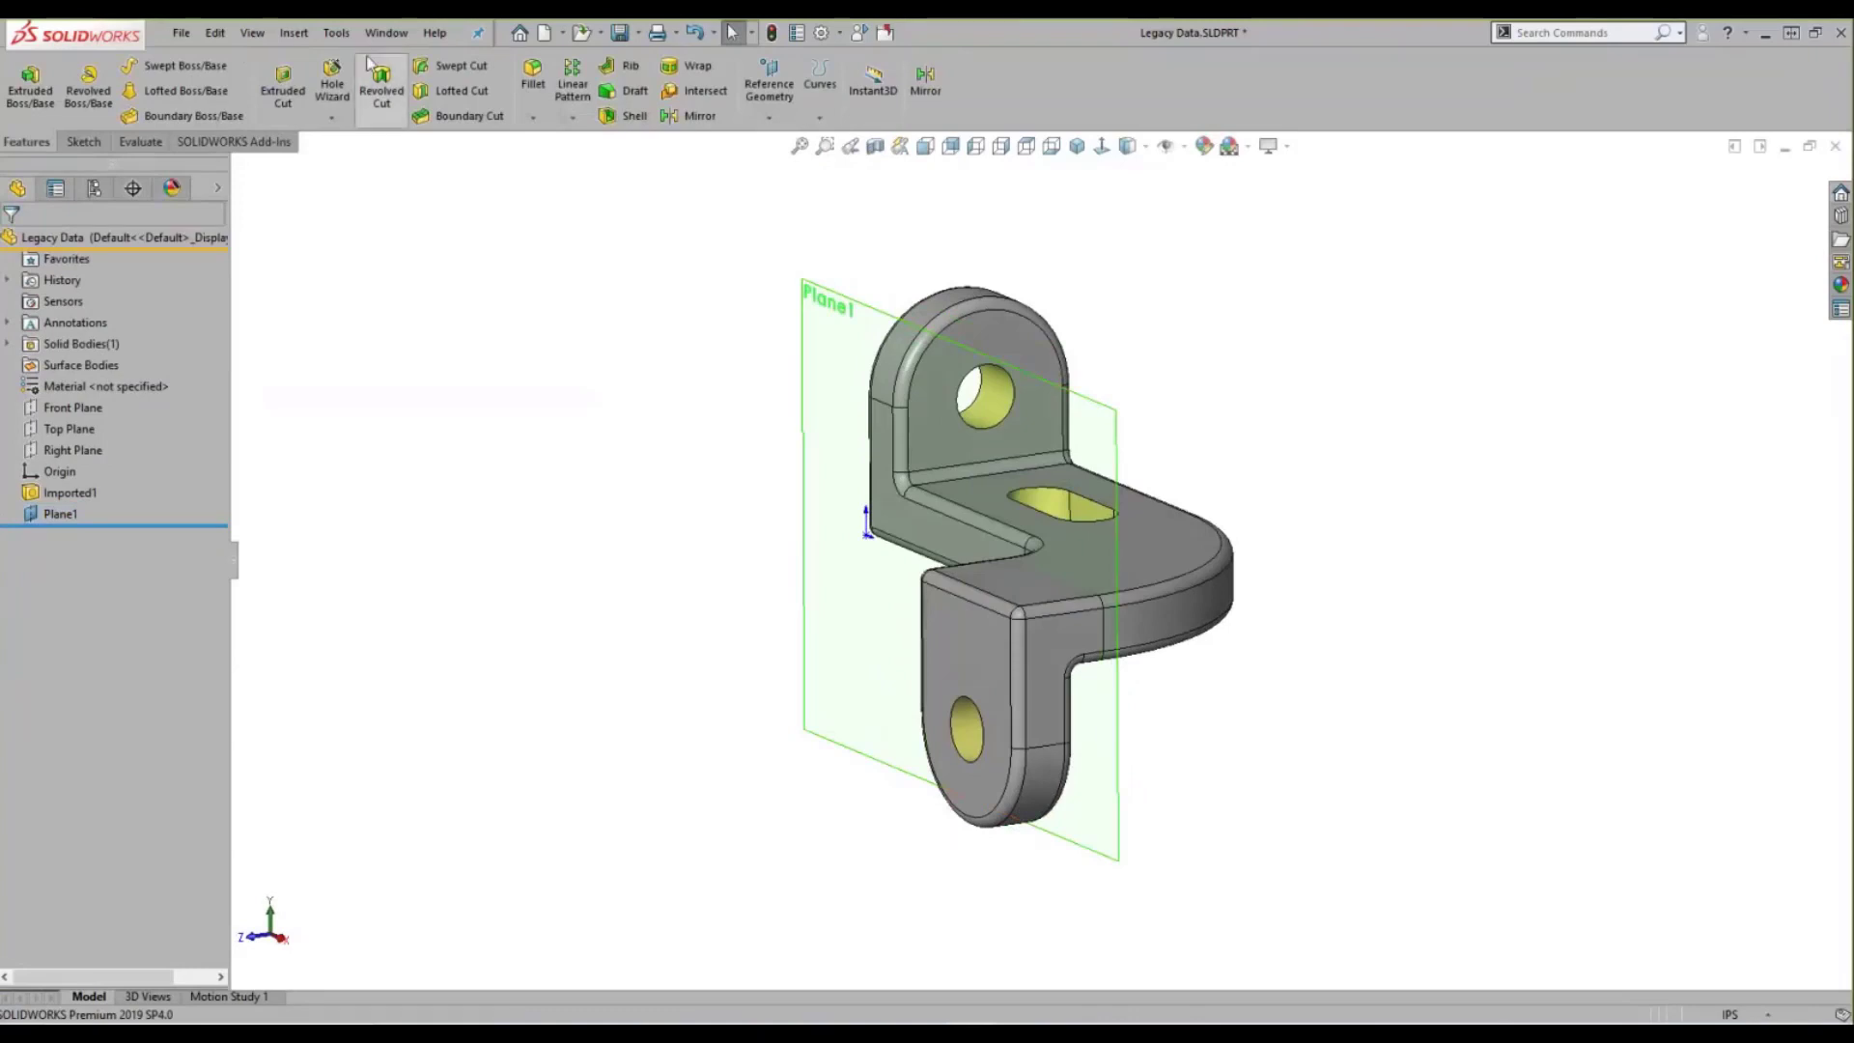
left_click(294, 33)
mouse_move(329, 108)
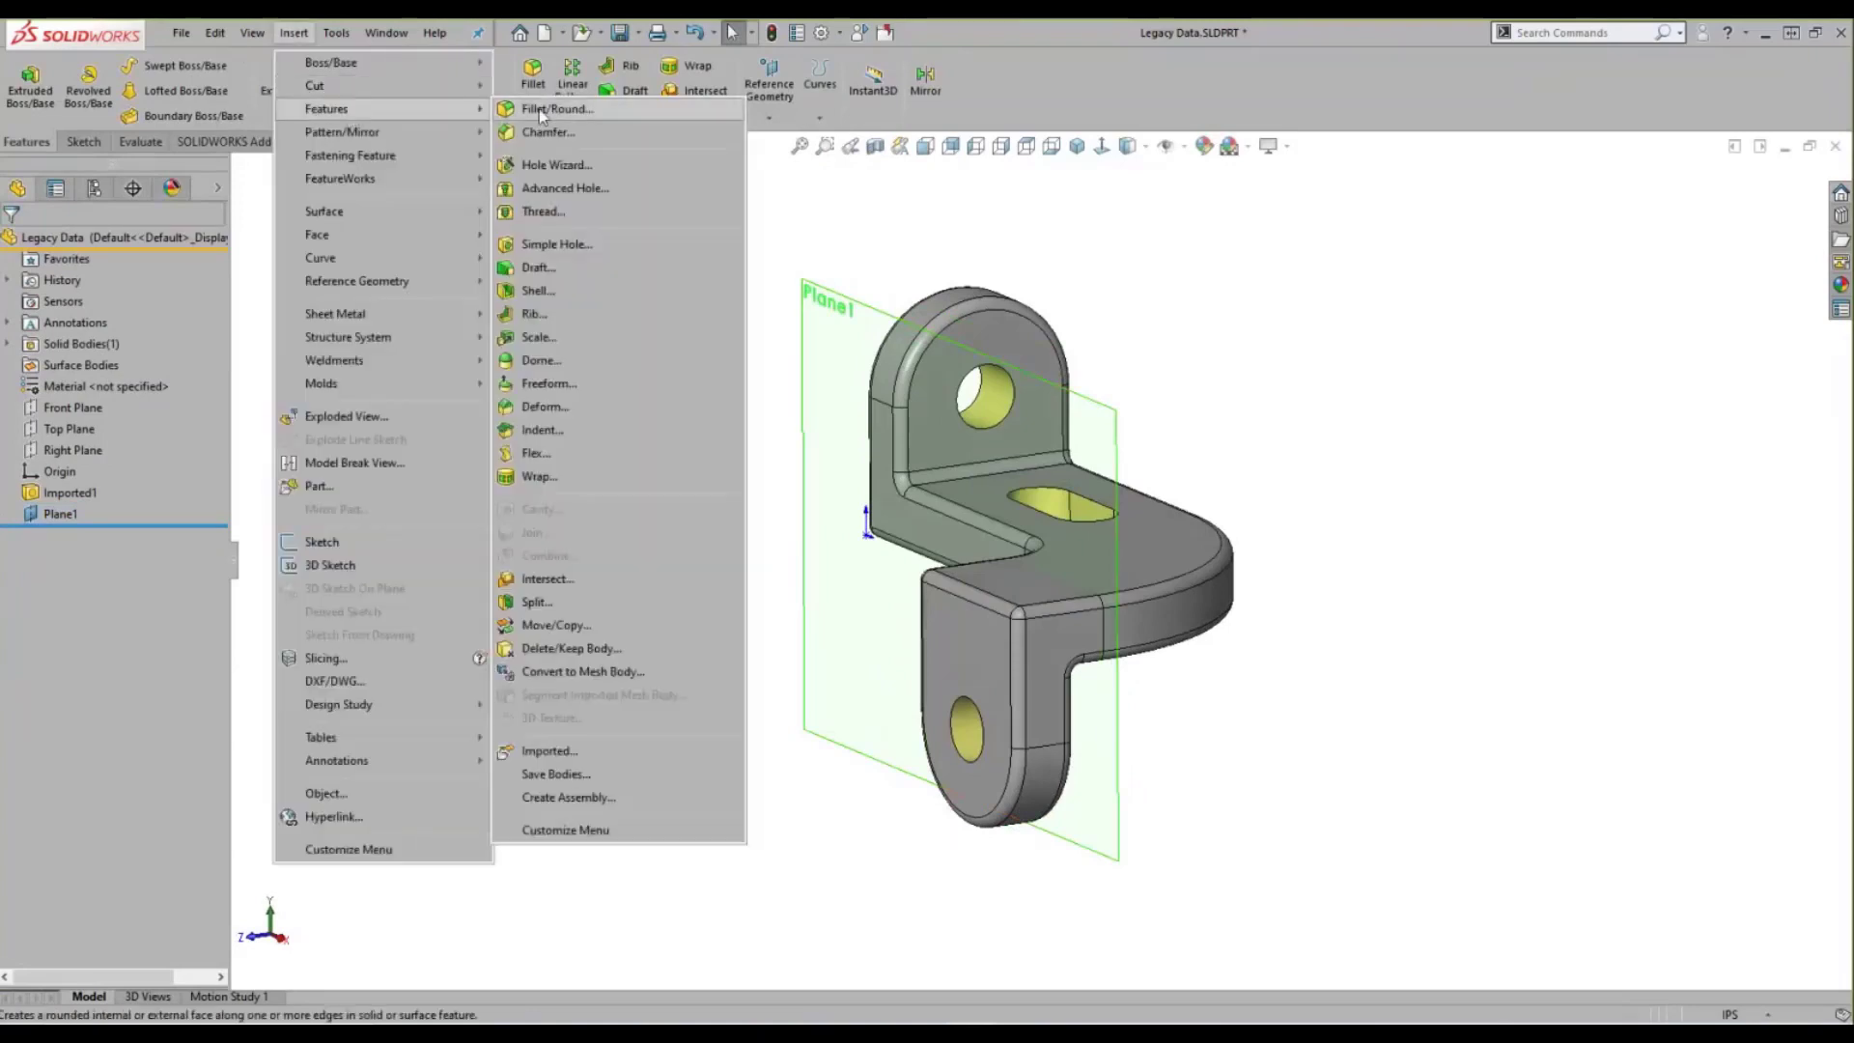
left_click(614, 601)
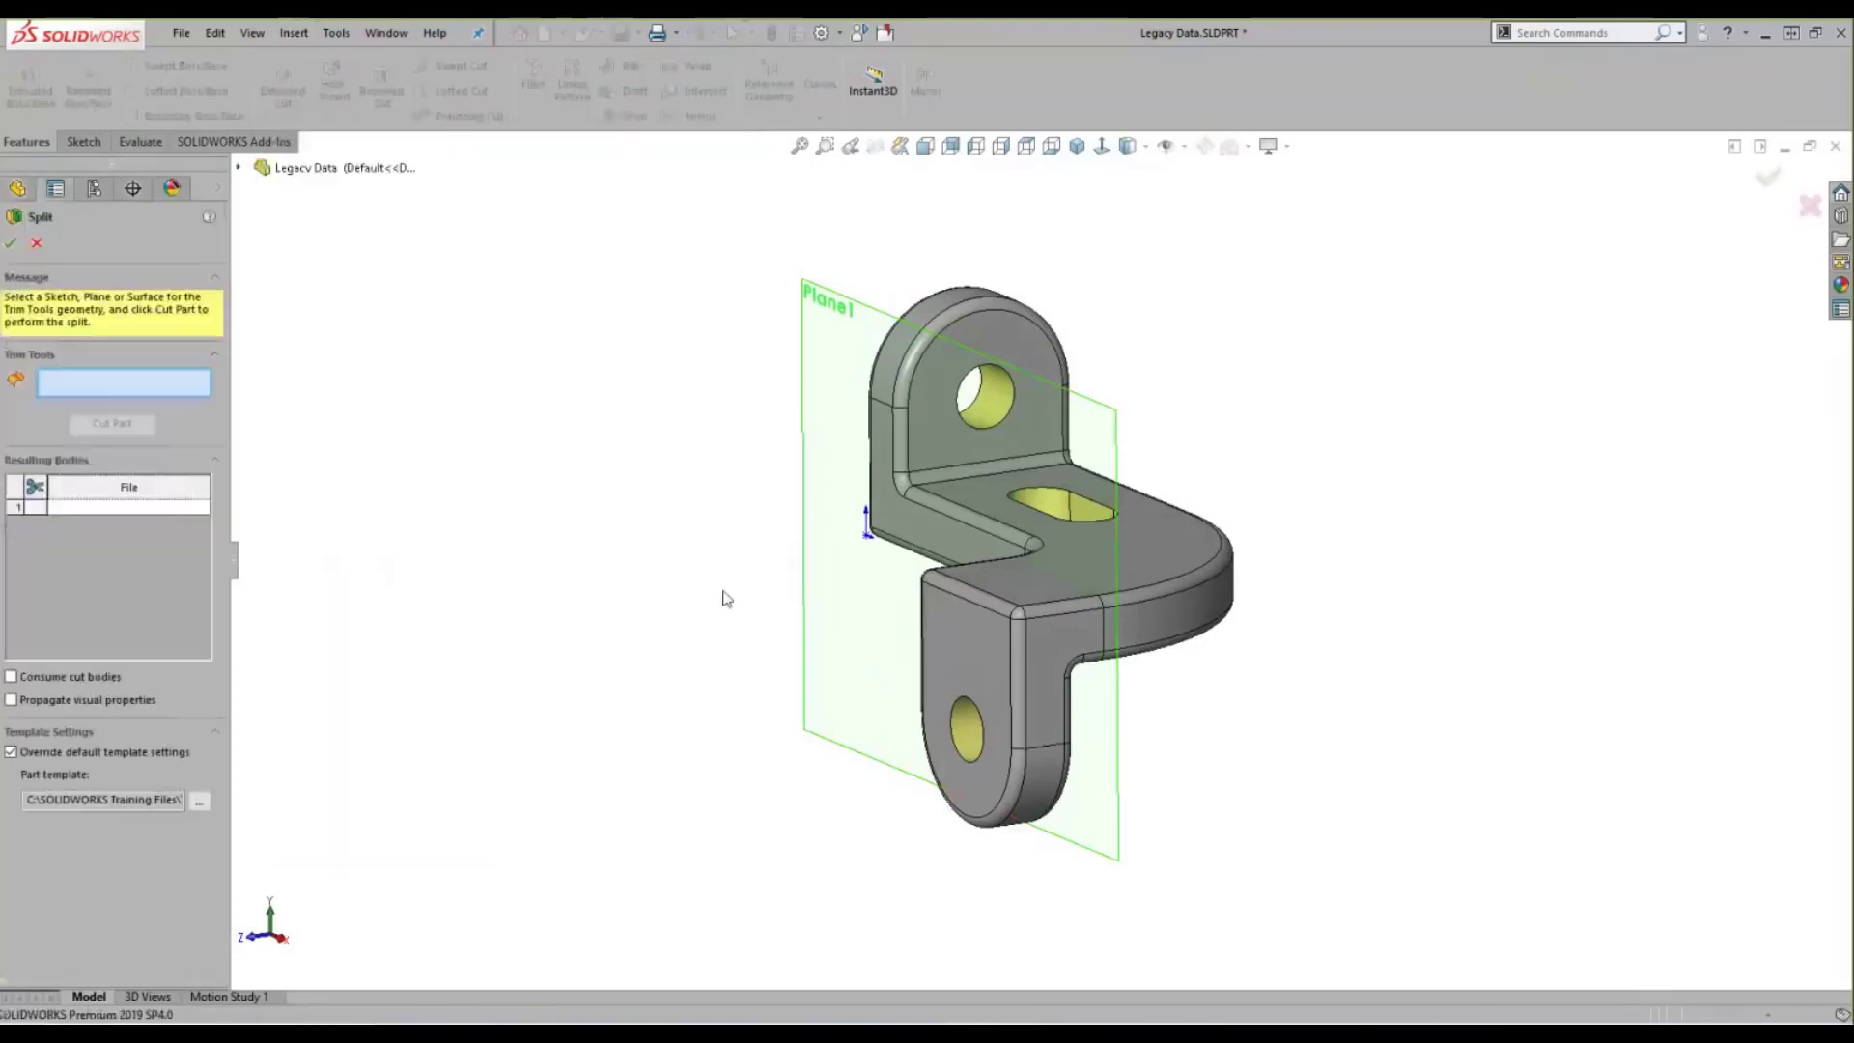
left_click(820, 633)
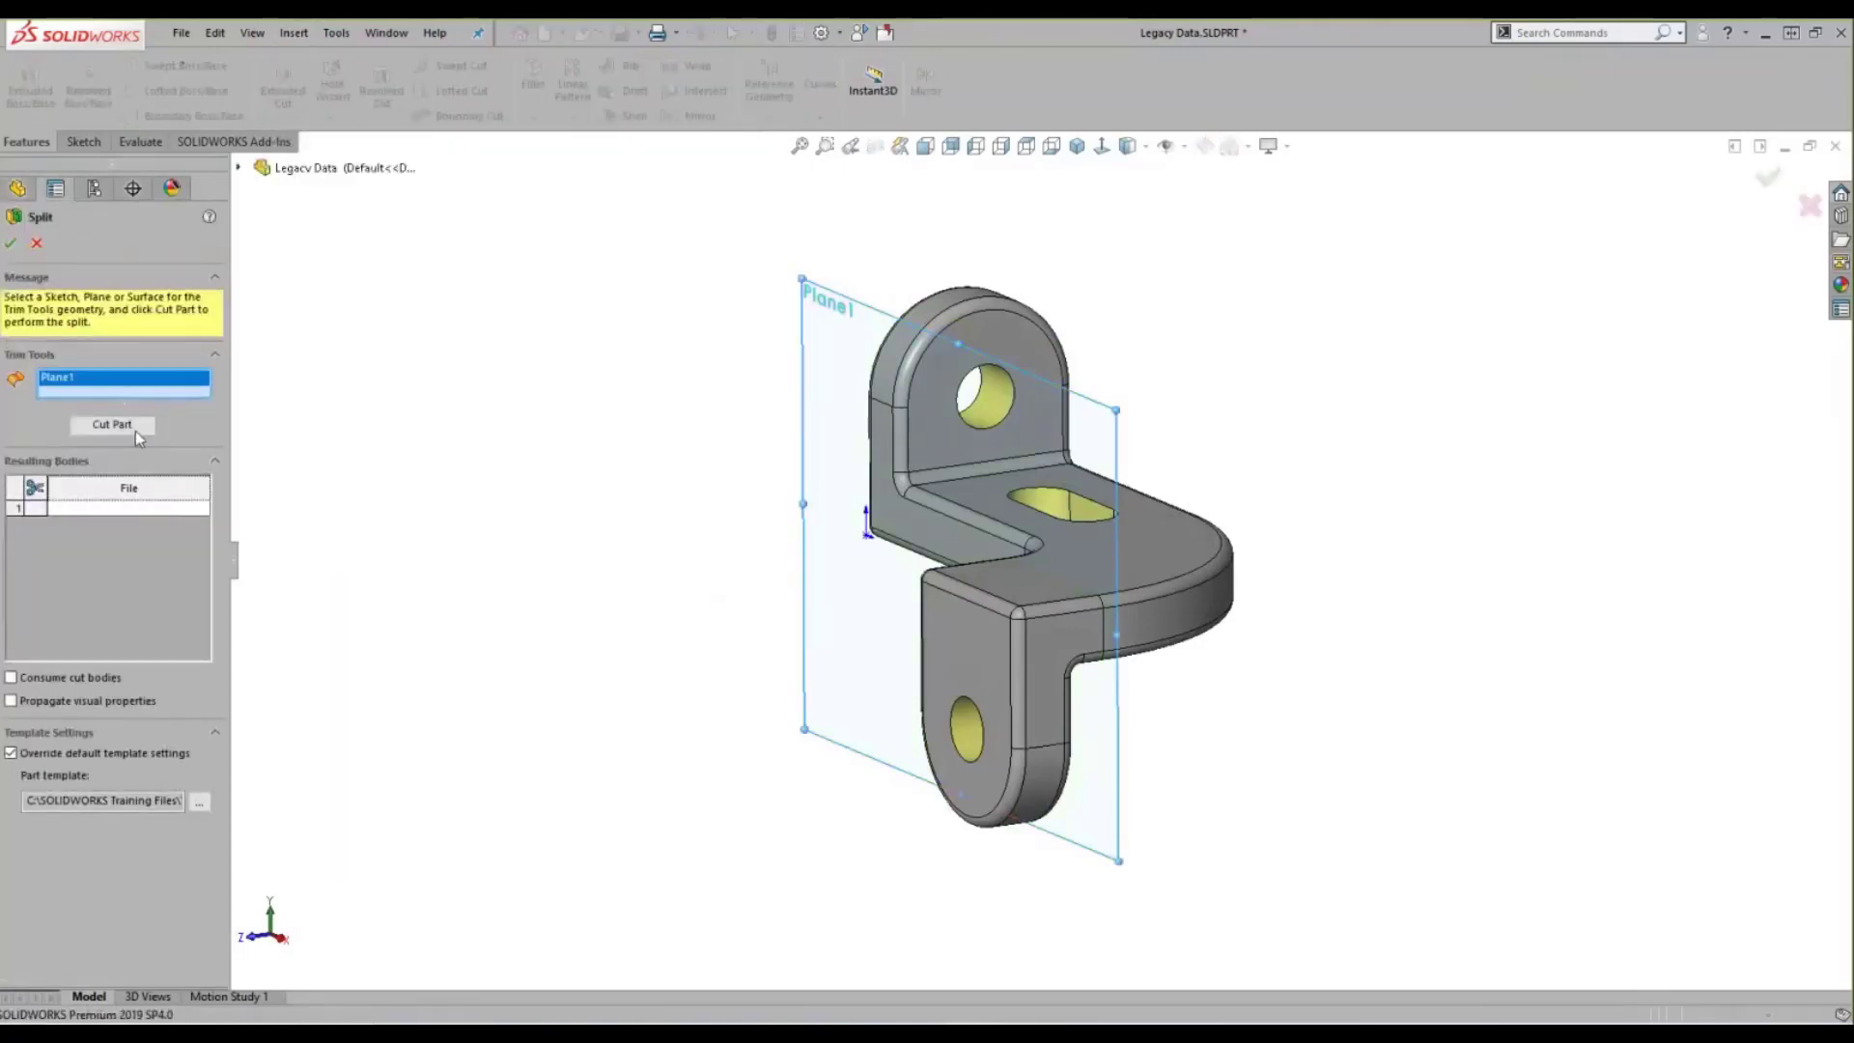
left_click(106, 426)
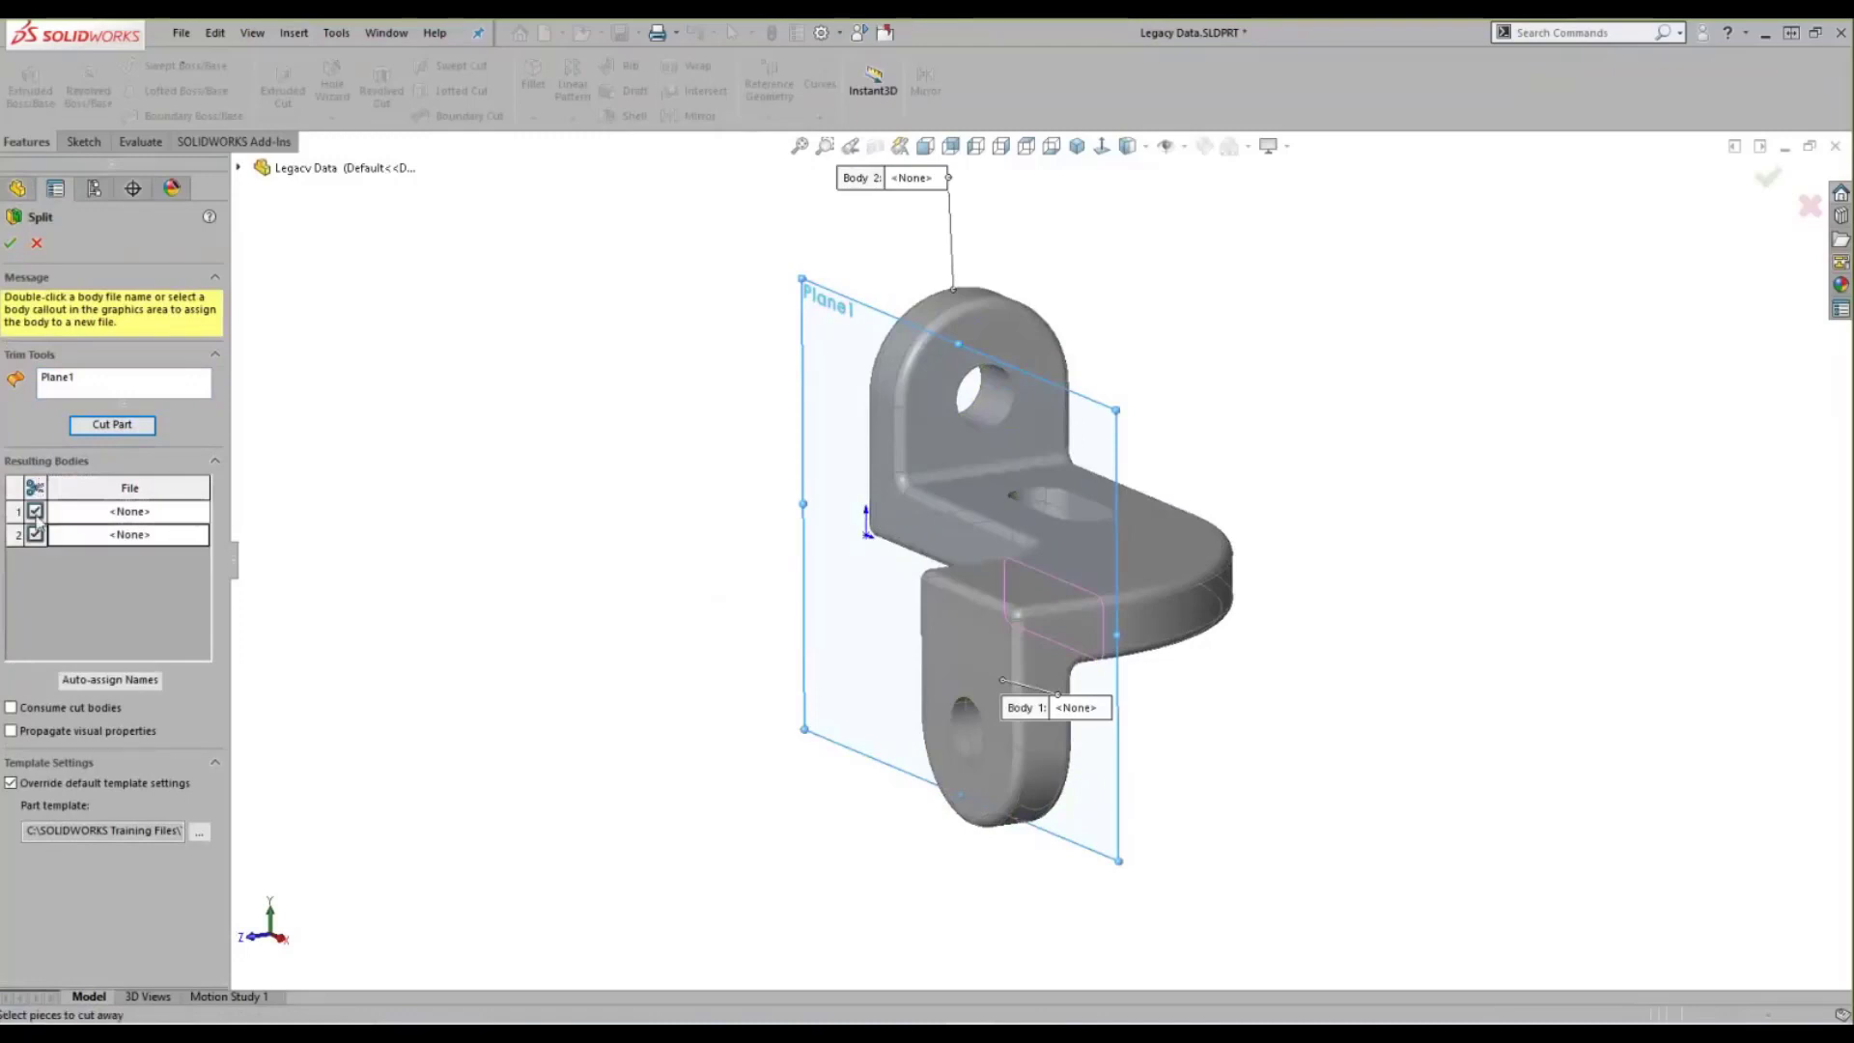
left_click(141, 397)
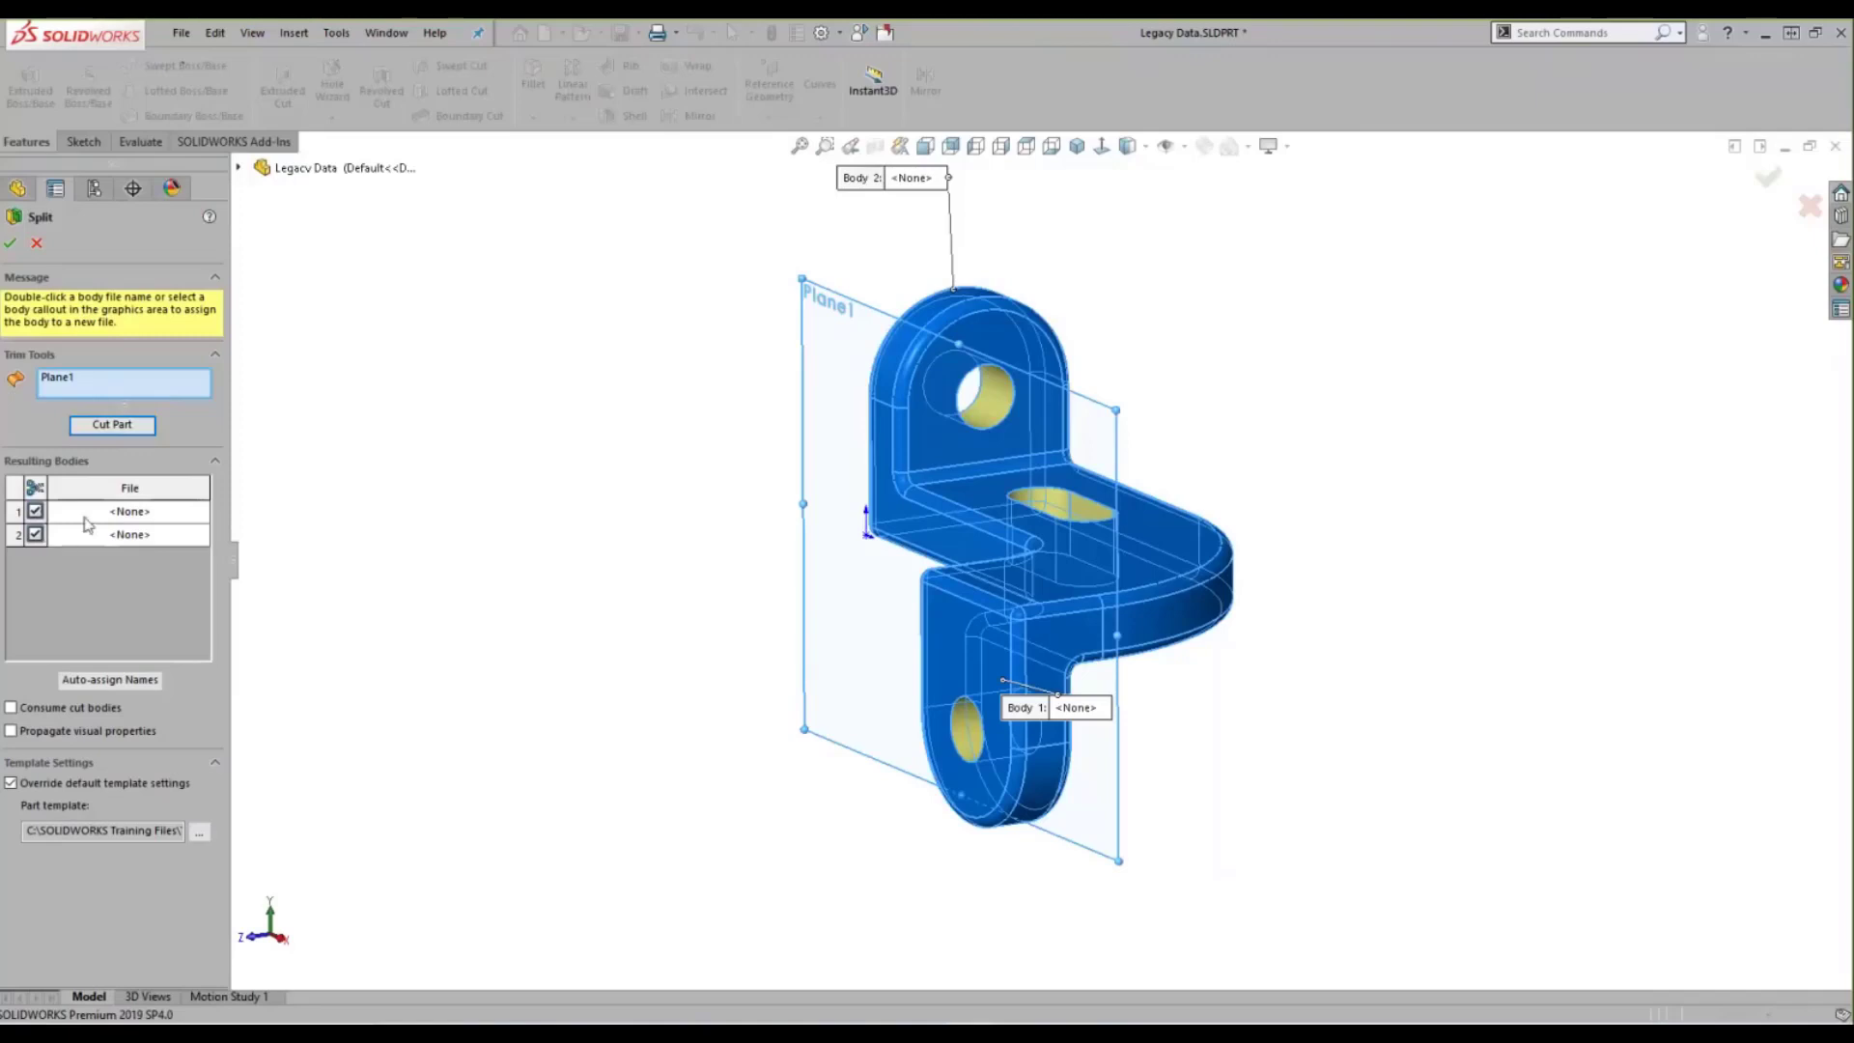
left_click(132, 514)
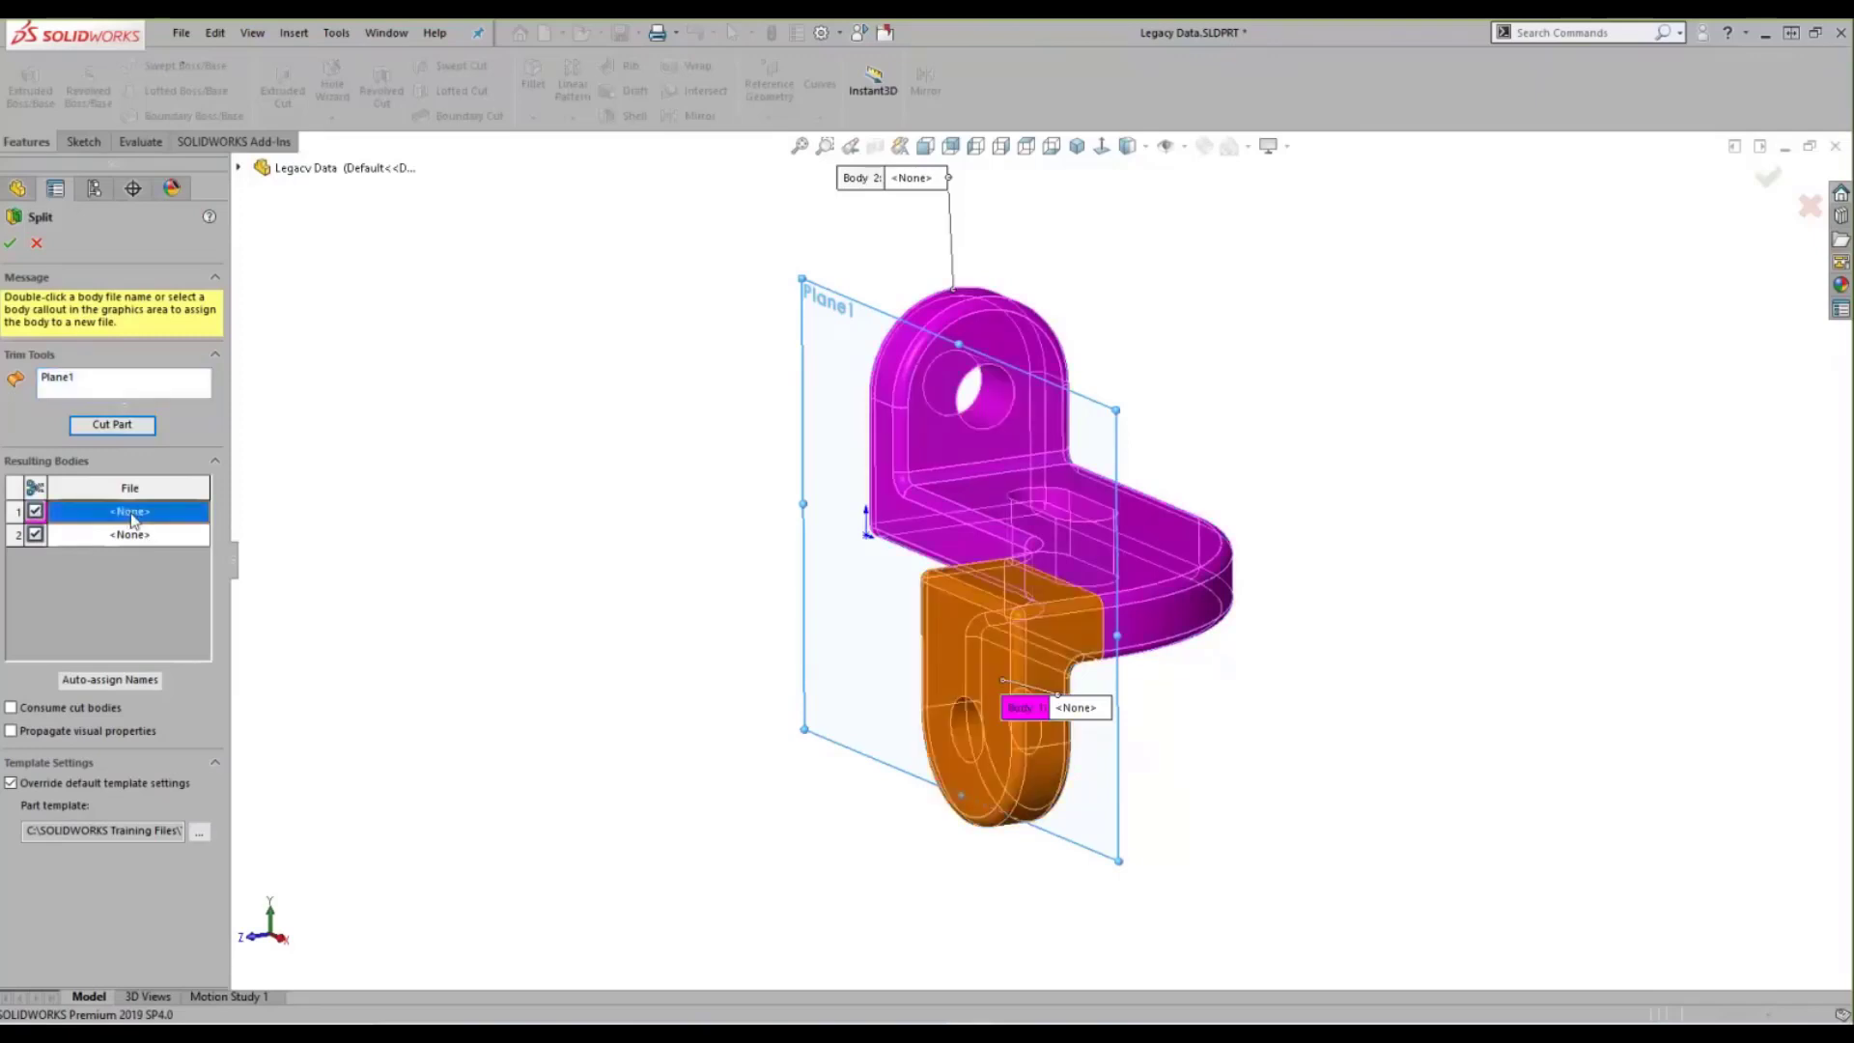
double_click(132, 519)
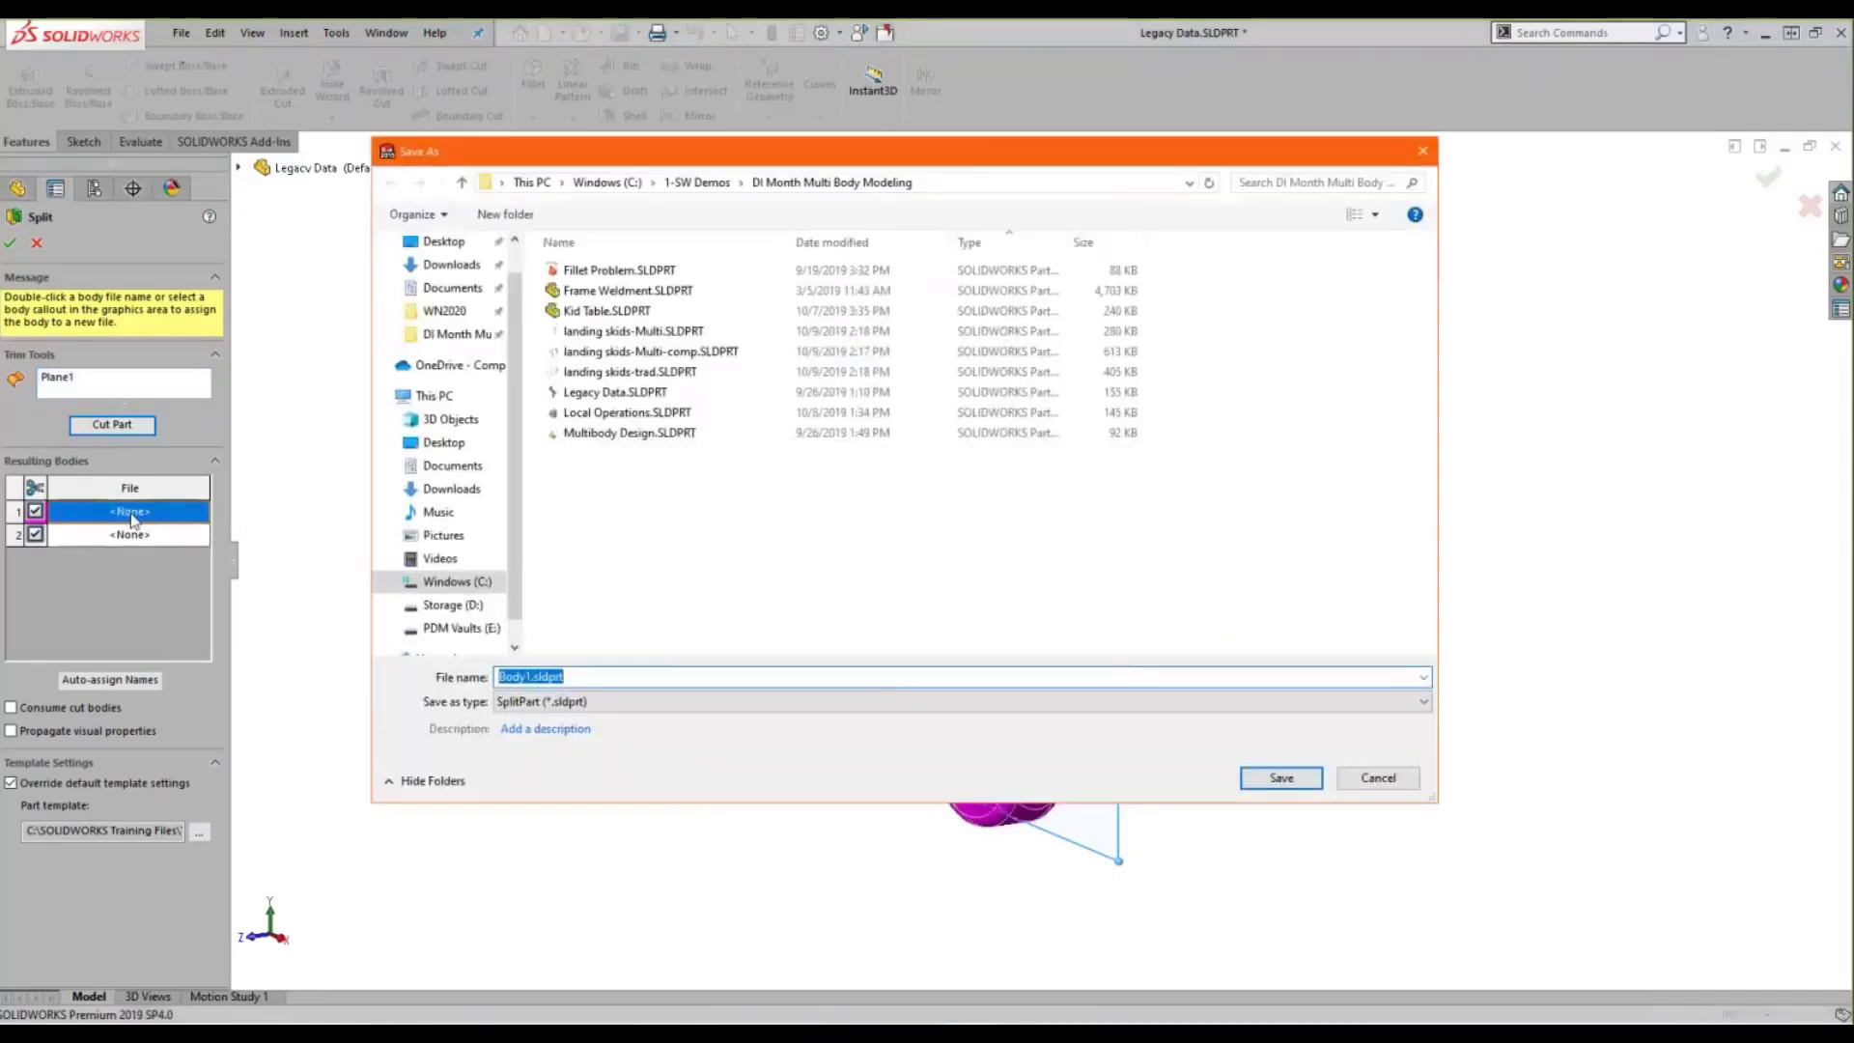
left_click(1378, 779)
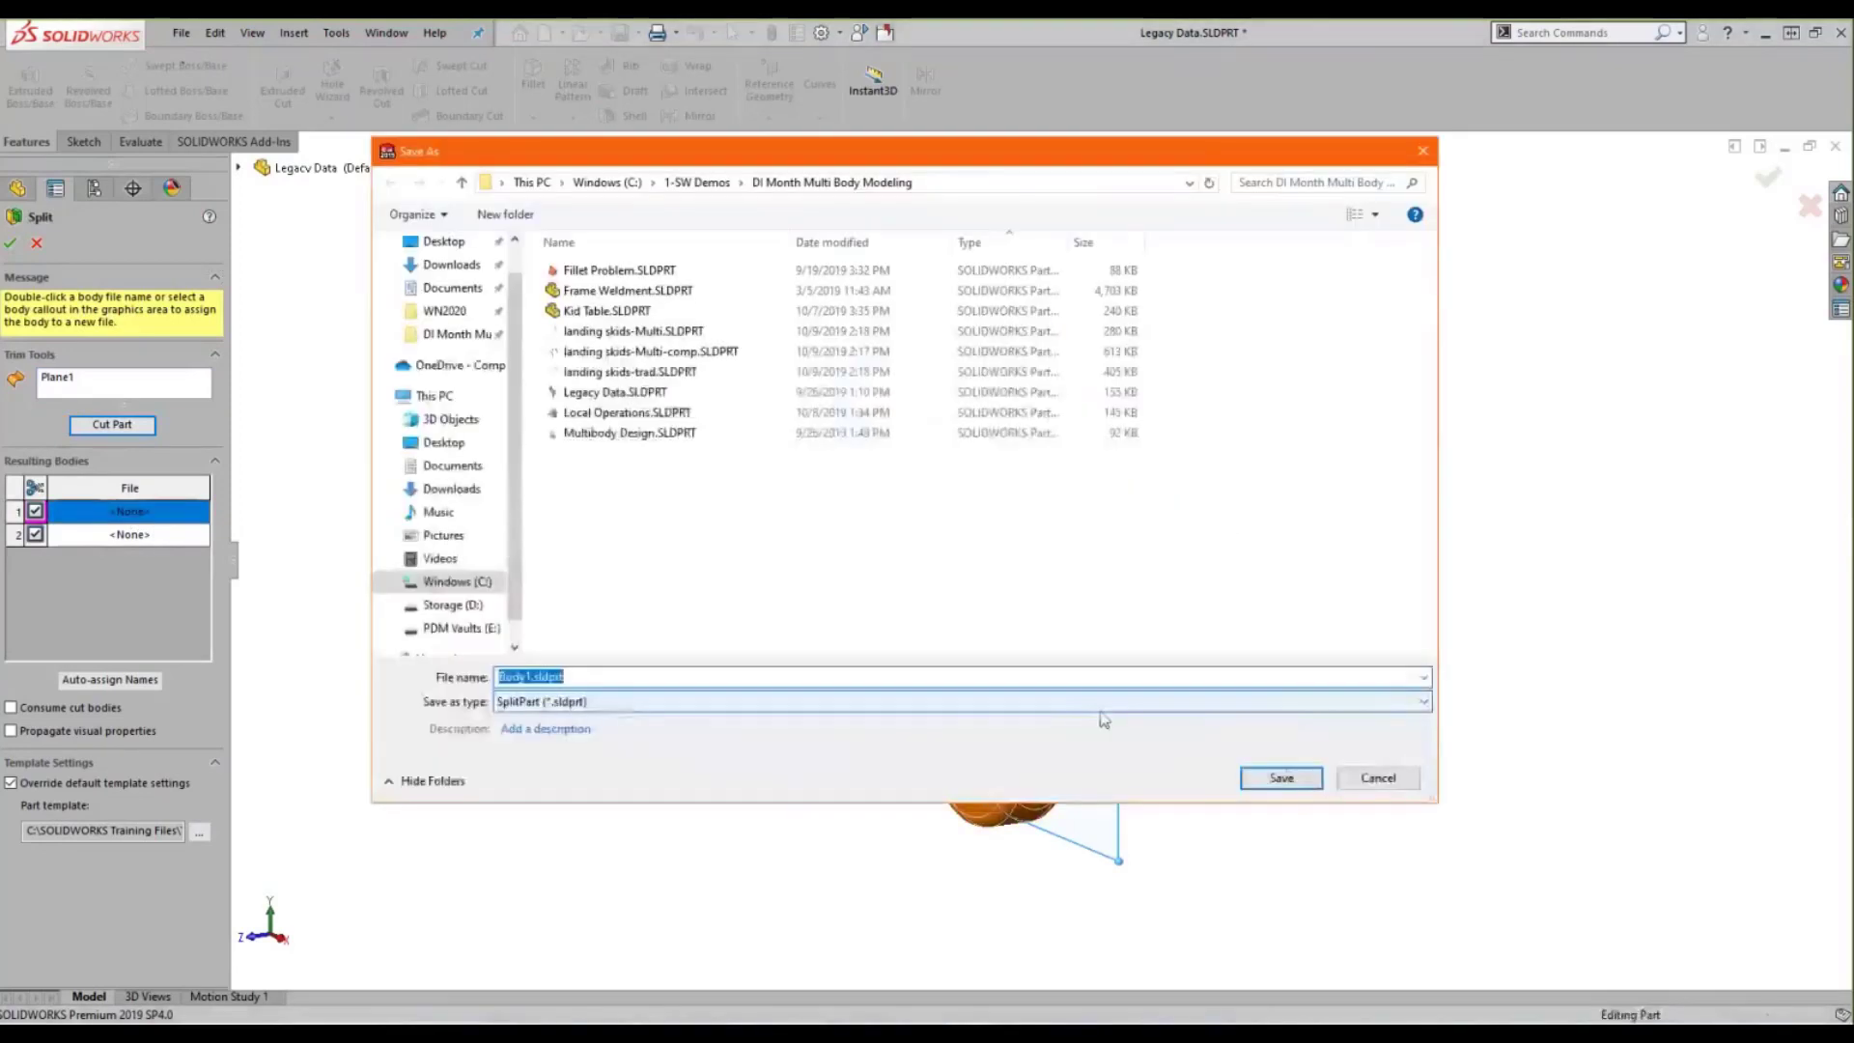
left_click(1382, 785)
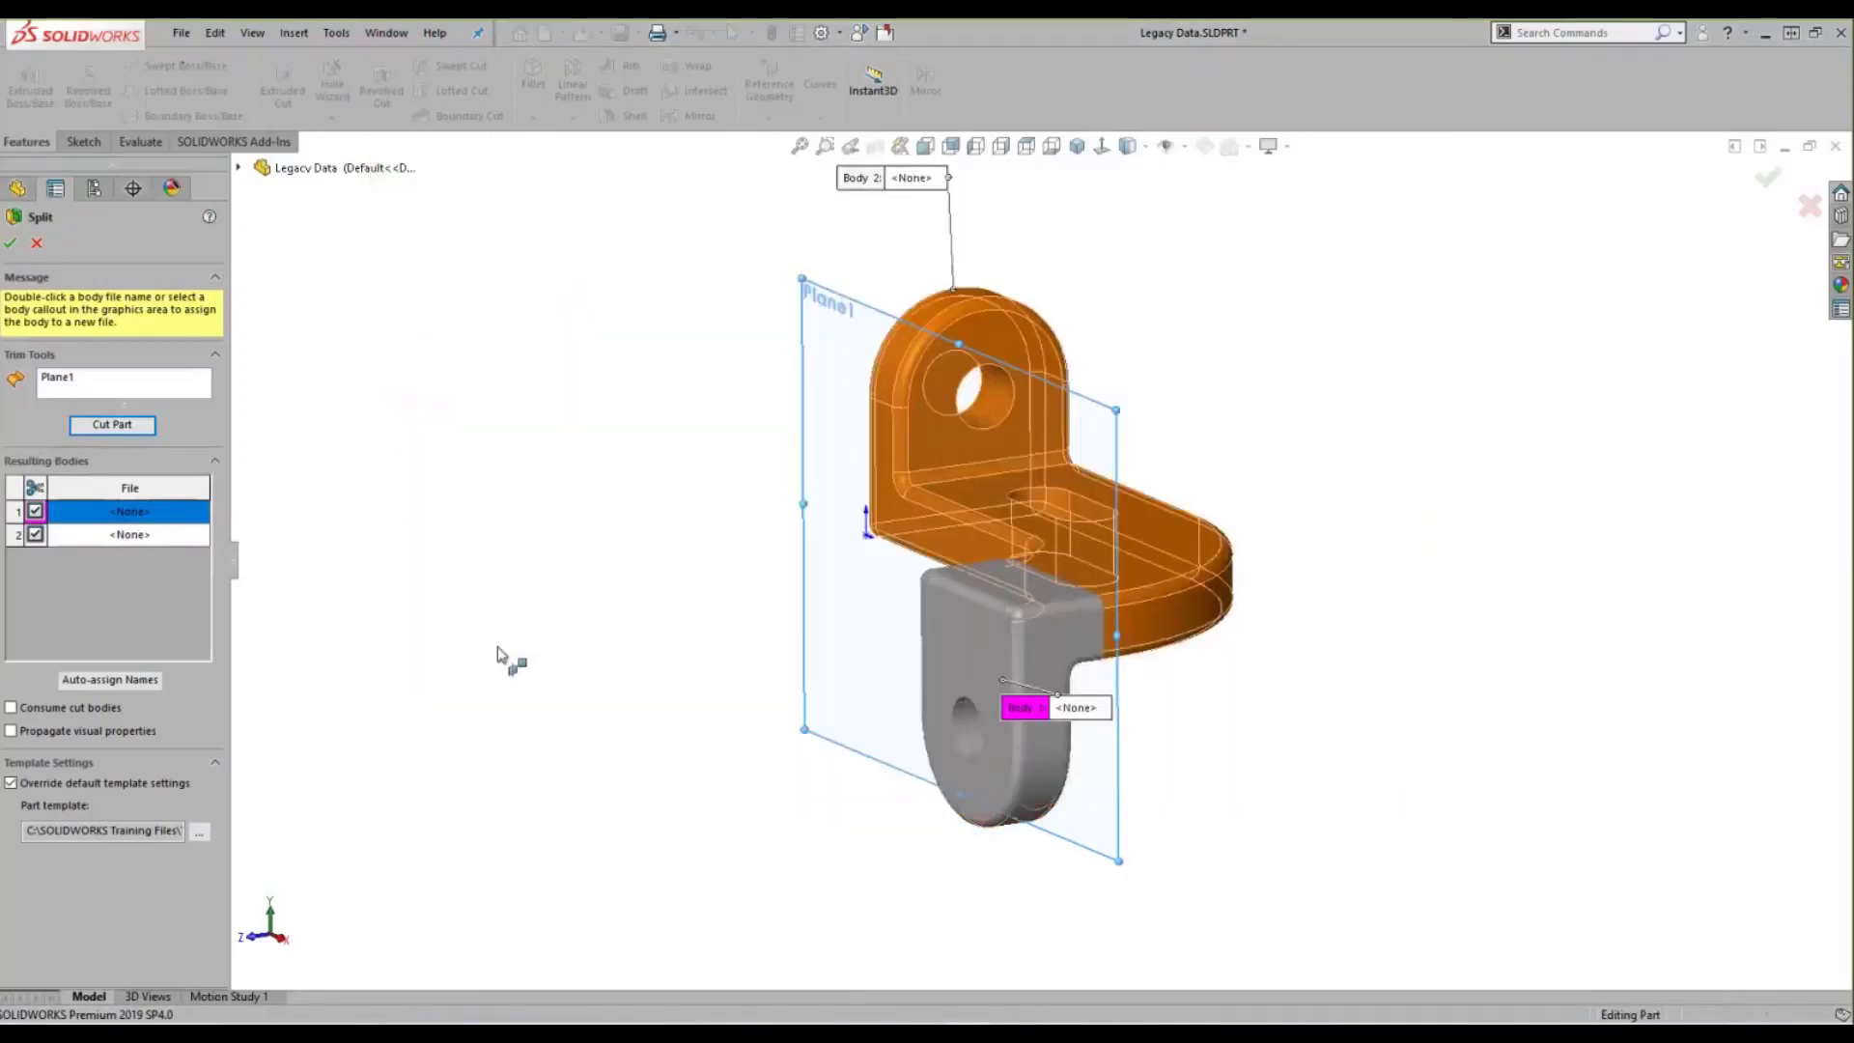
- Complete the split without saving the bodies to files and hide the cutting plane
left_click(9, 242)
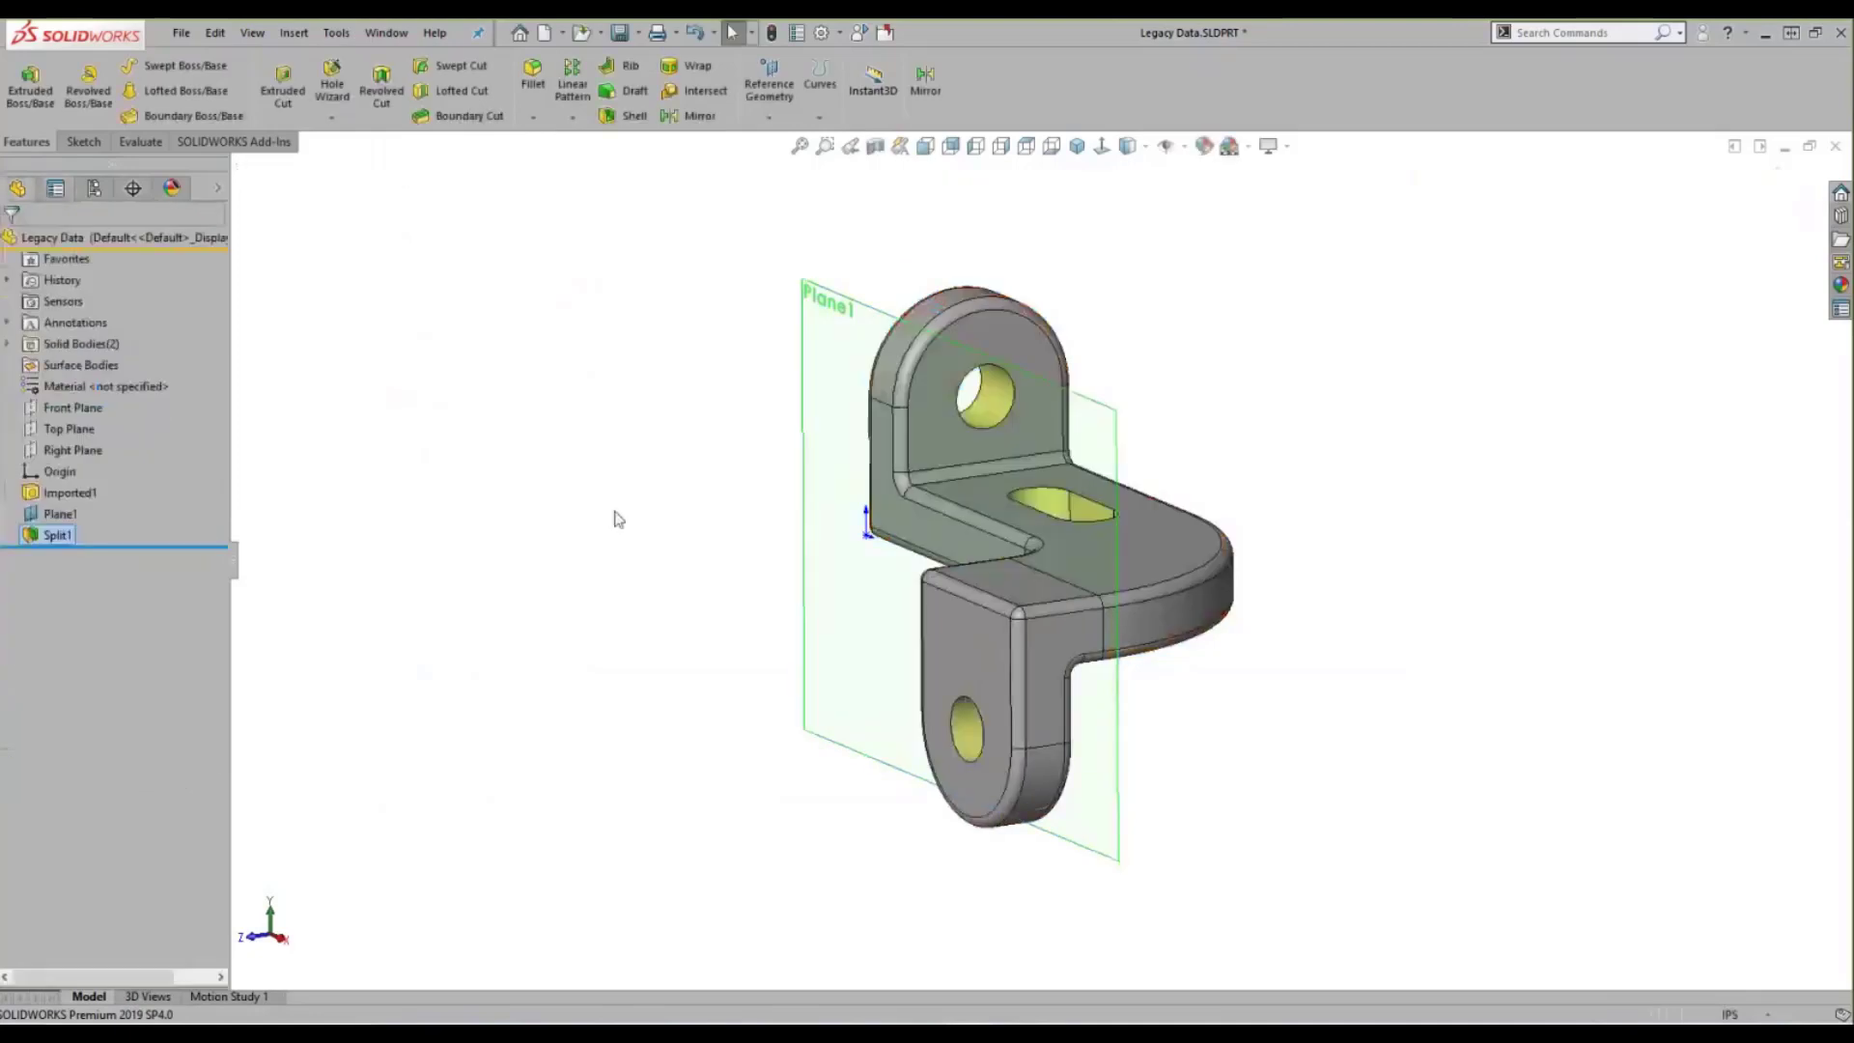
left_click(805, 589)
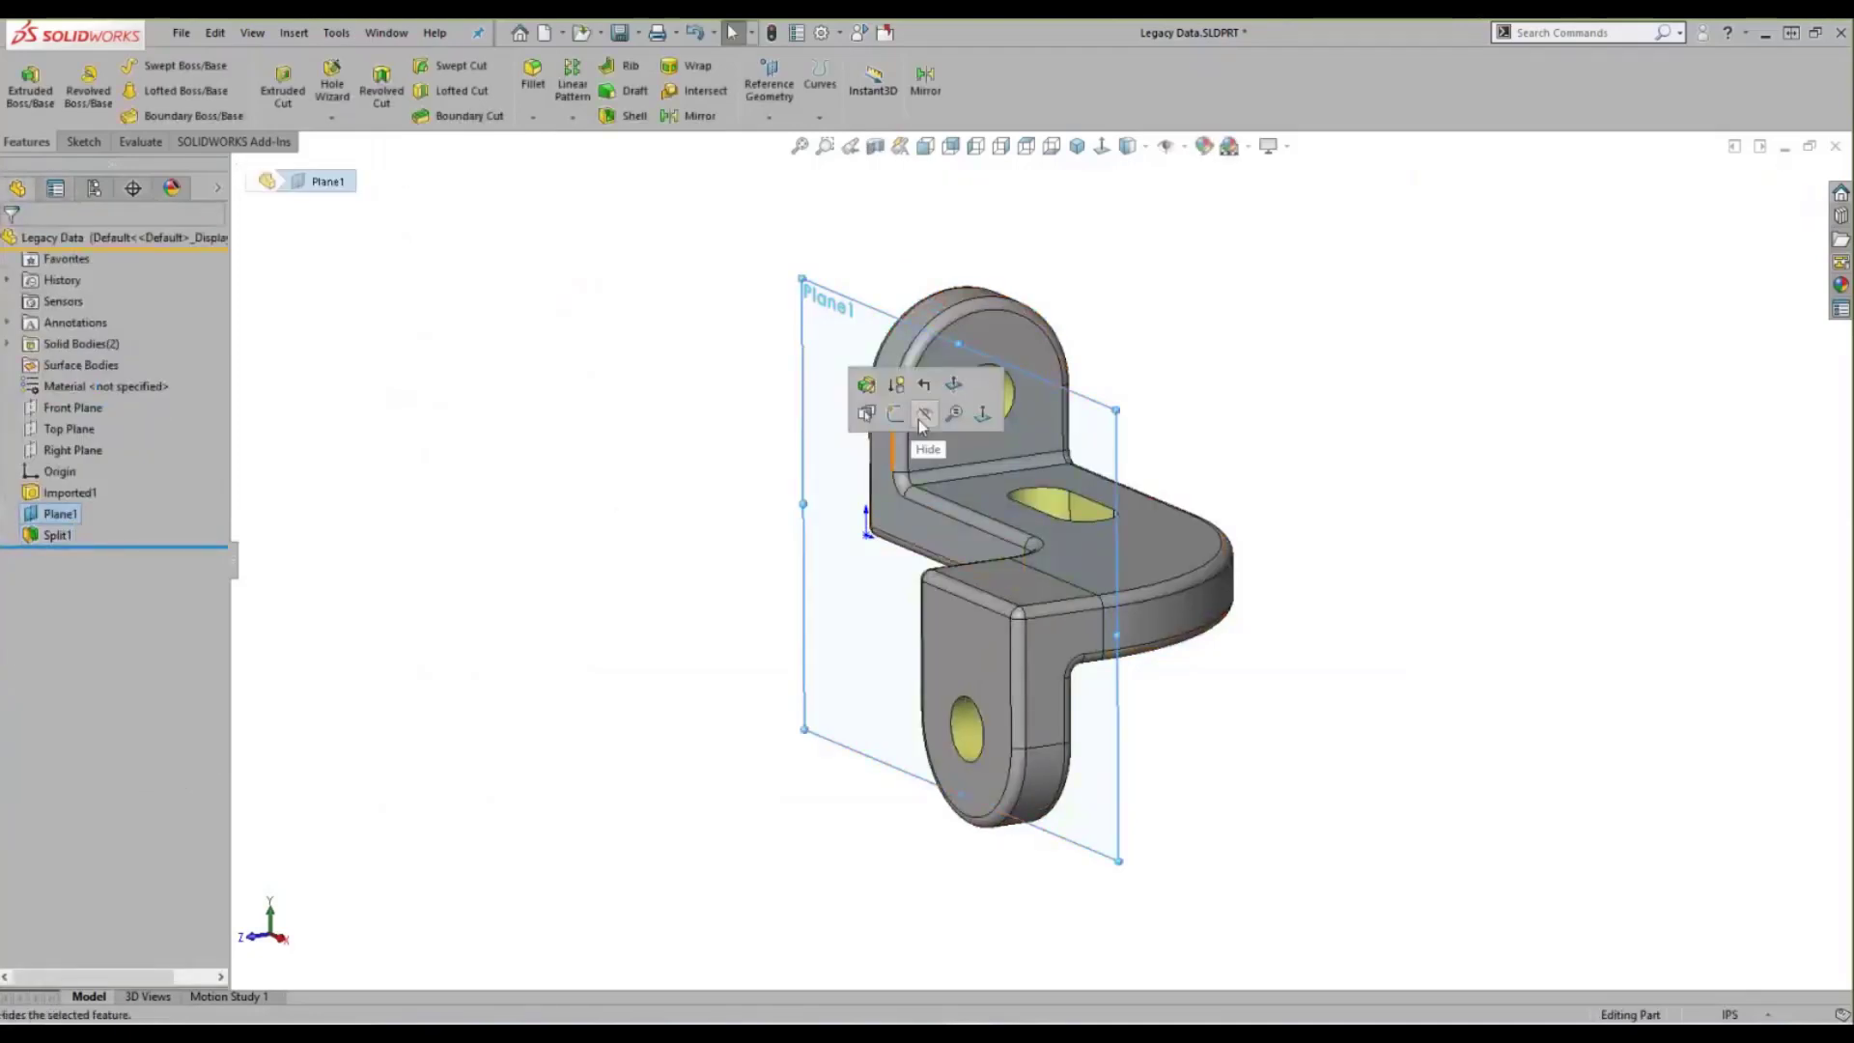
left_click(920, 422)
- Expand the list of solid bodies and highlight each of the two split bodies in turn
middle_click_drag(902, 695, 715, 620)
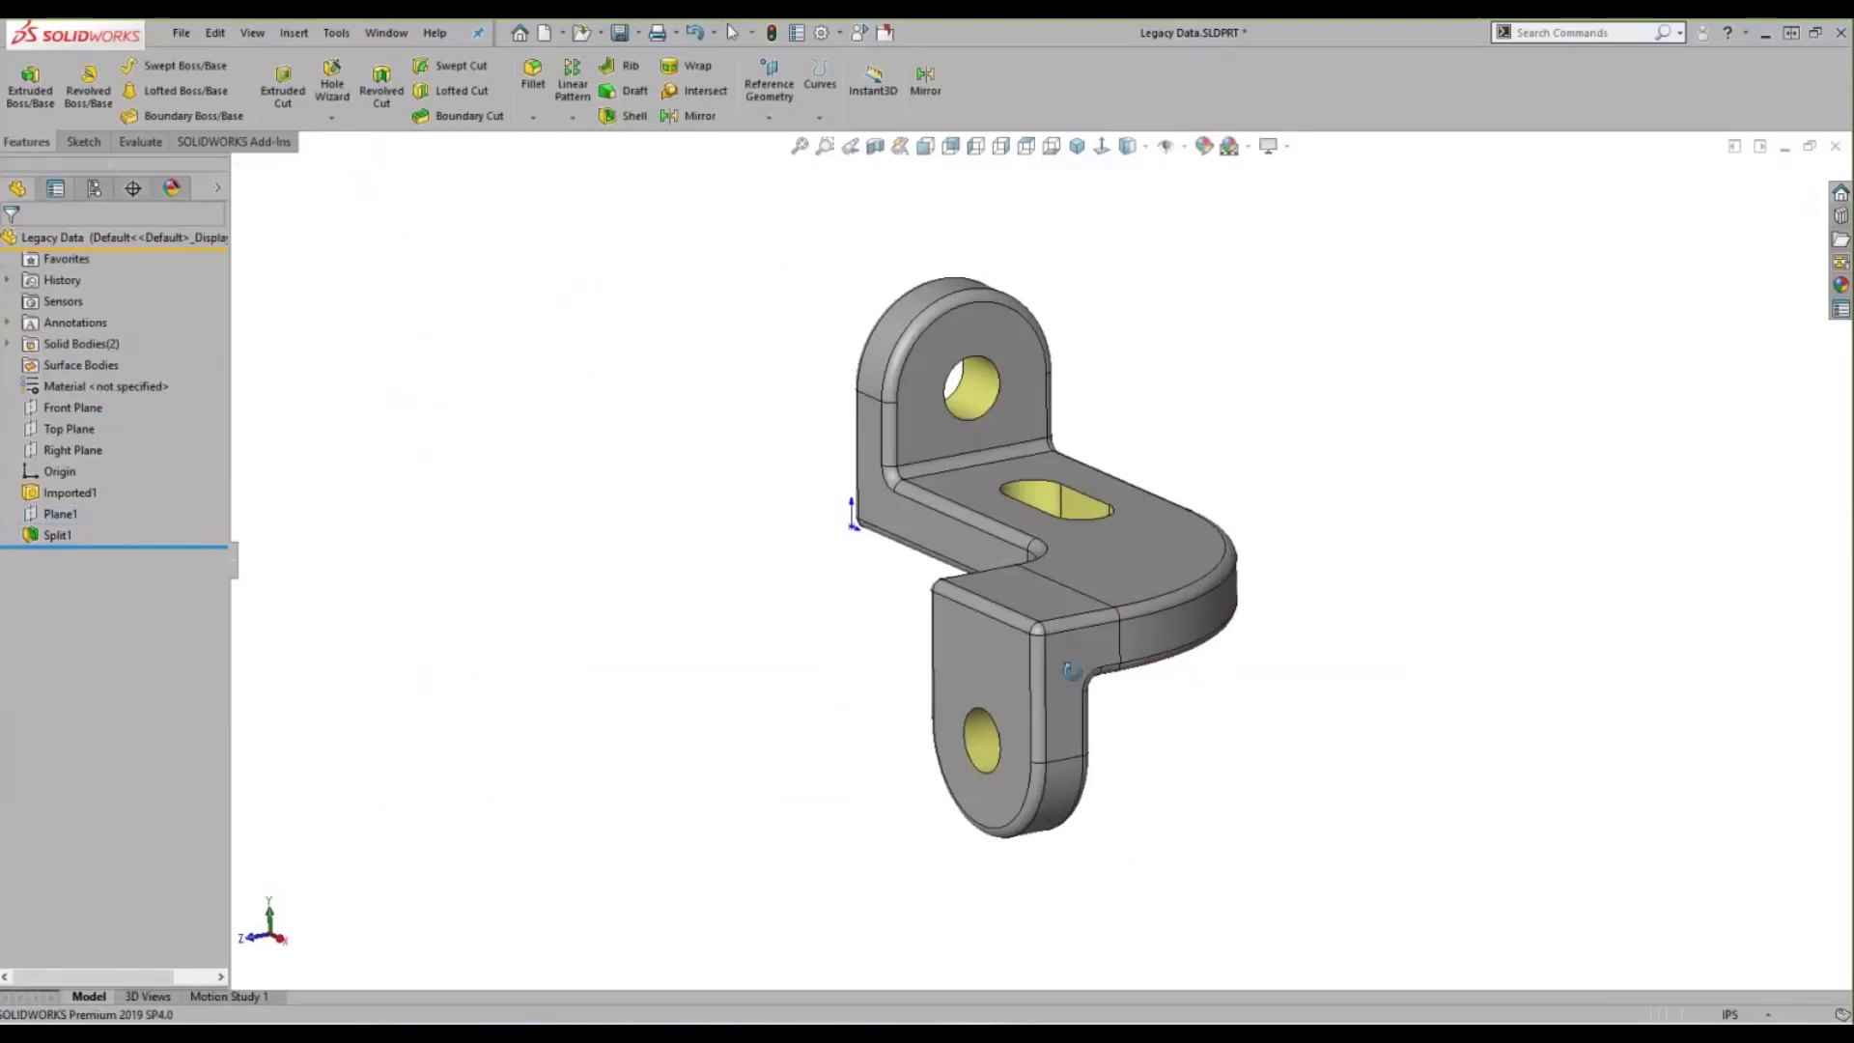
left_click(100, 346)
left_click(8, 344)
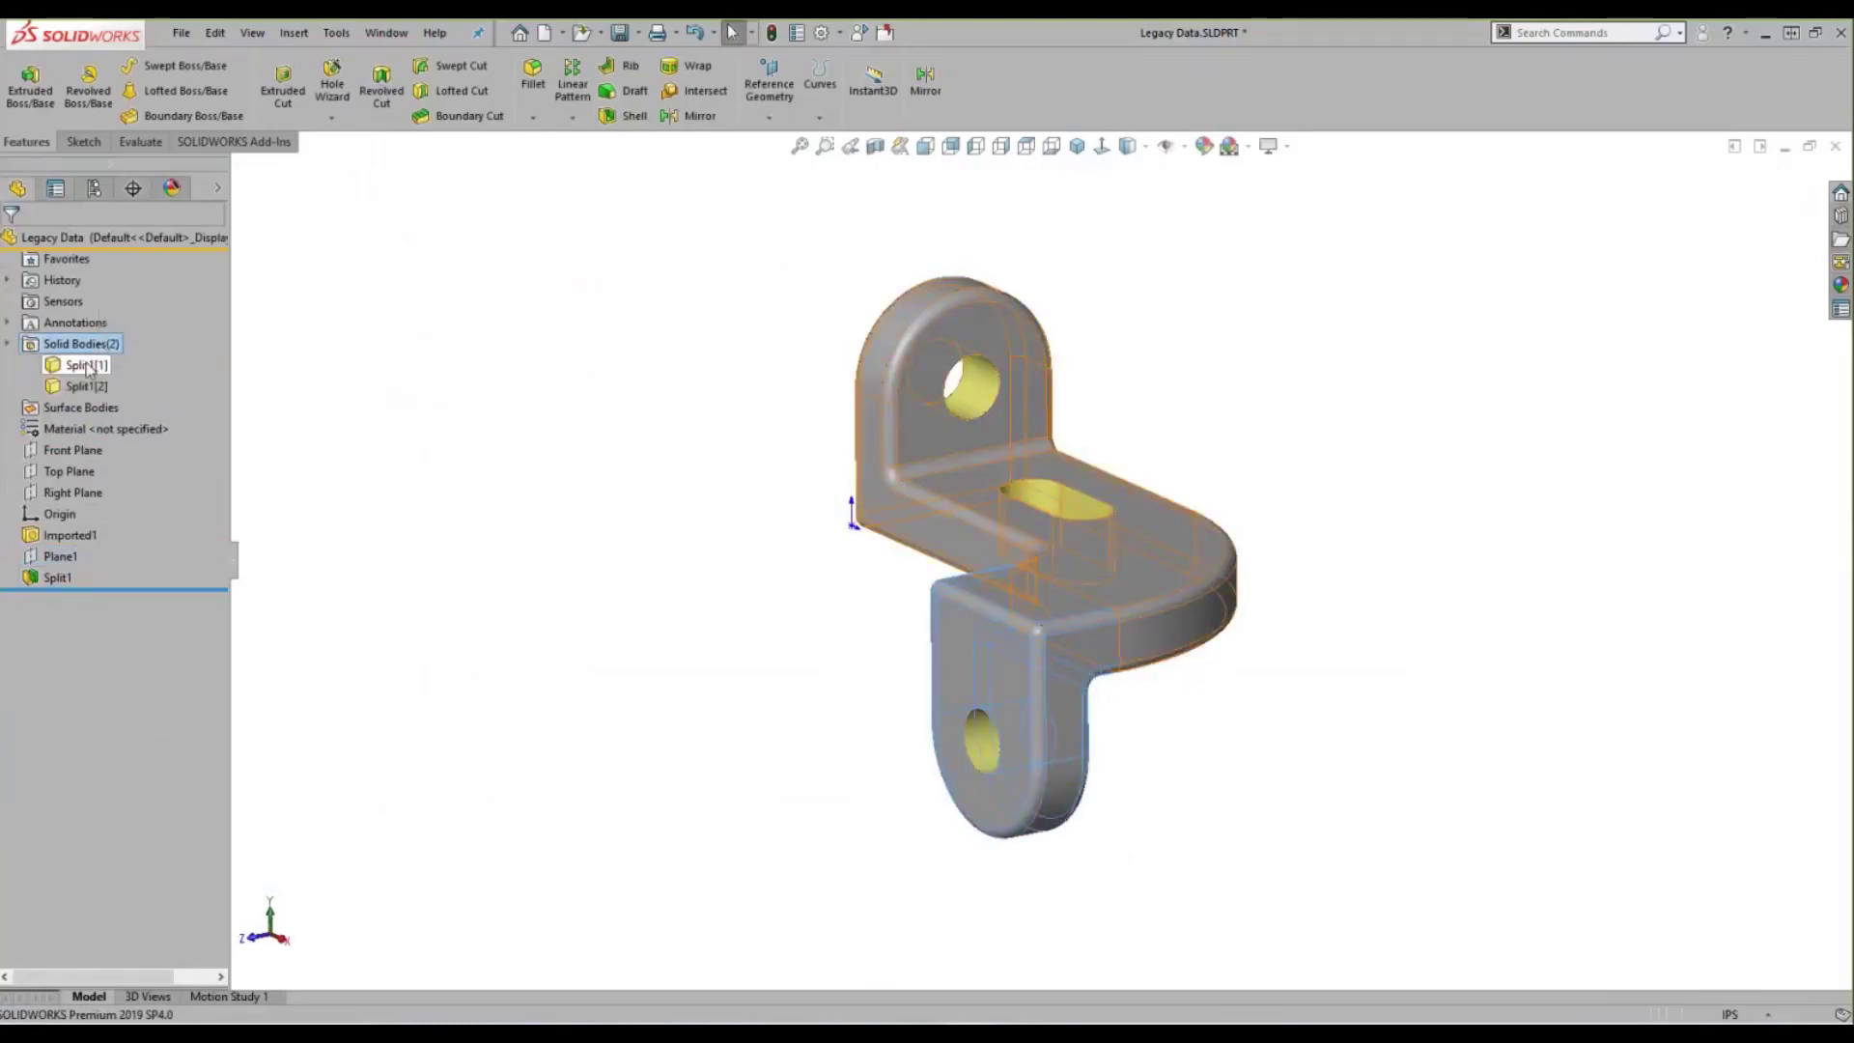
left_click(87, 367)
left_click(87, 386)
left_click(714, 618)
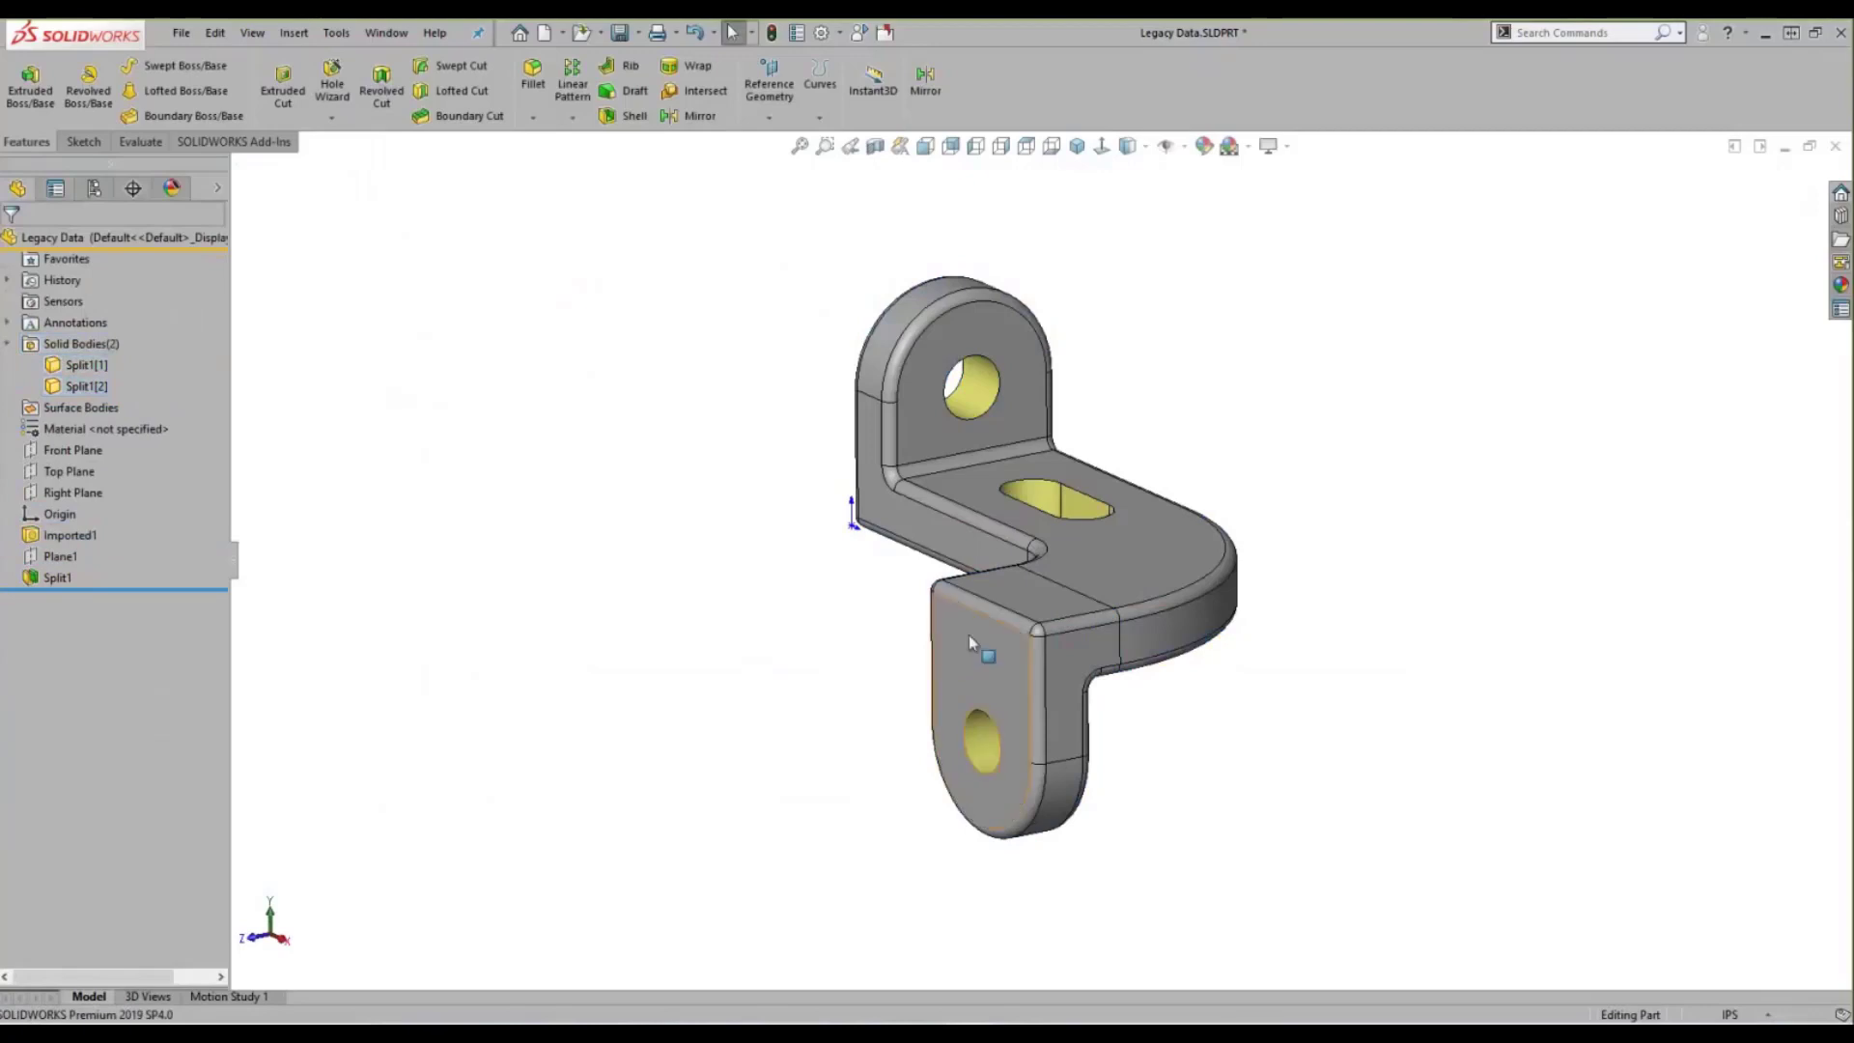
- Hide both split bodies and show them again
key("Tab")
key("Tab")
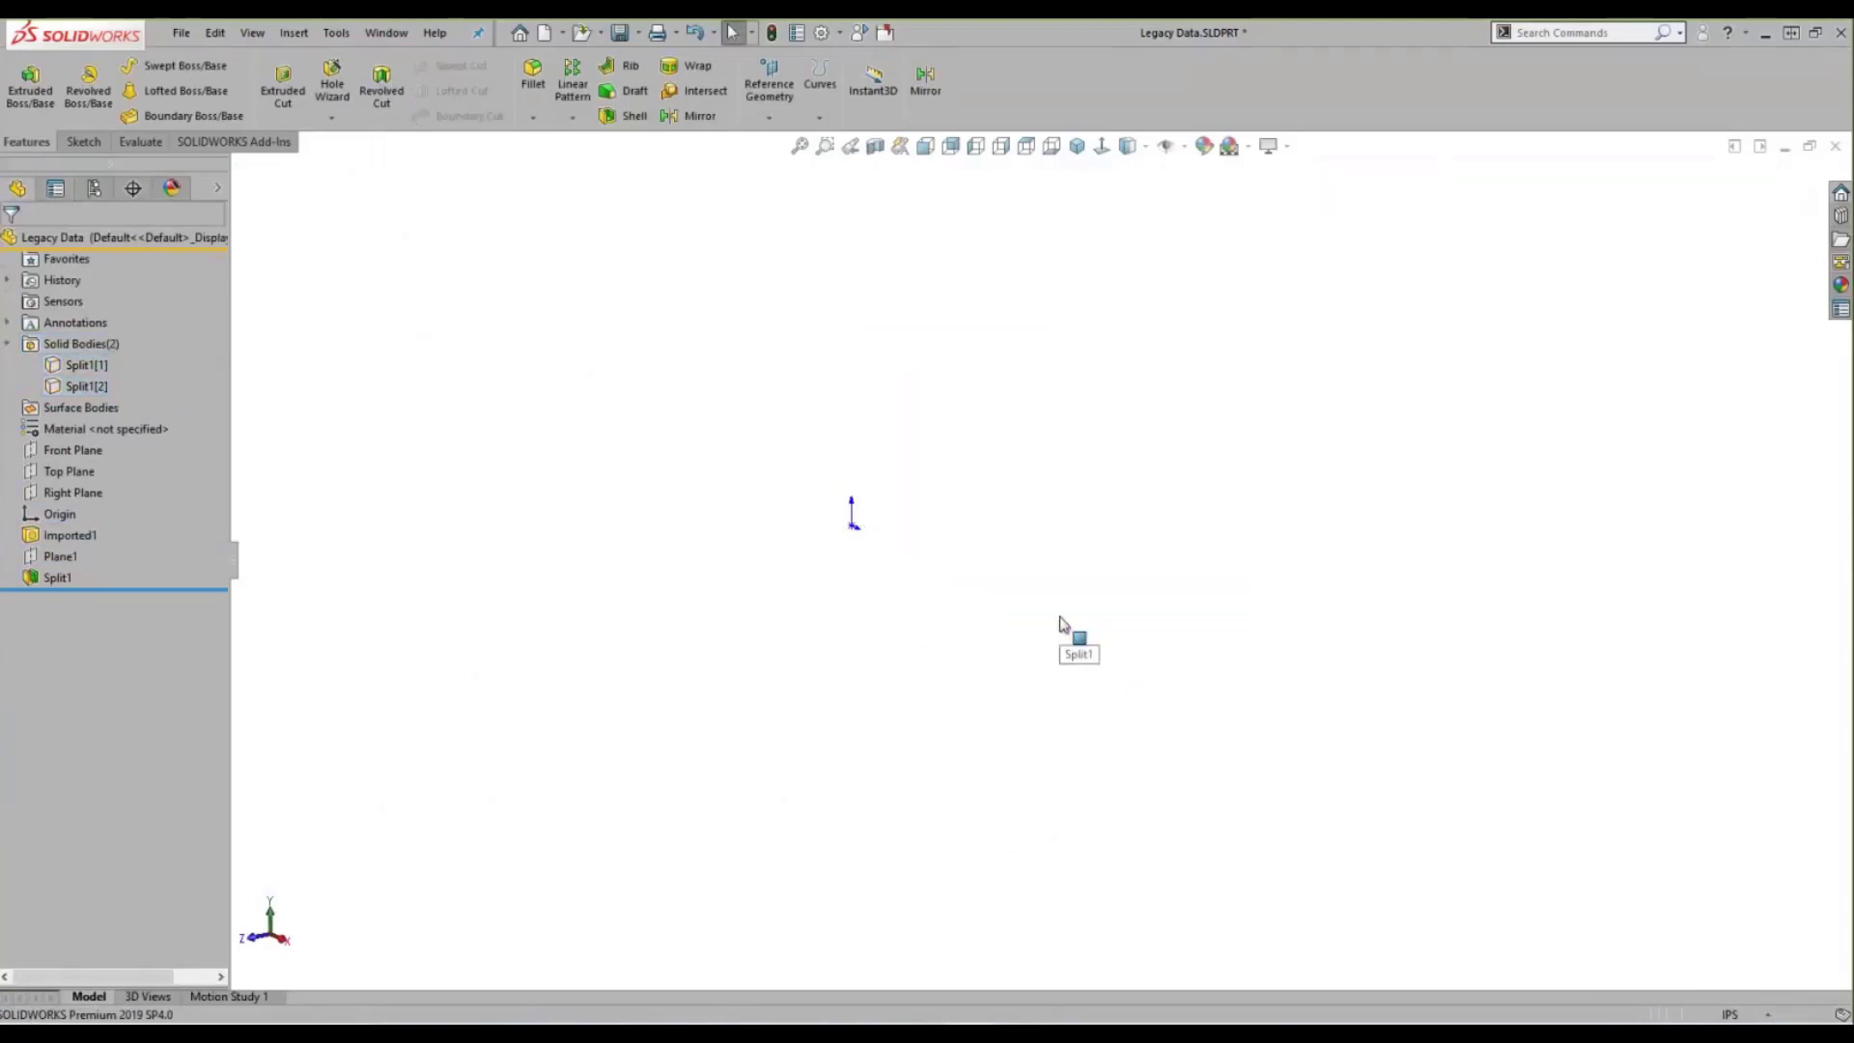
key("shift+Tab")
key("shift+Tab")
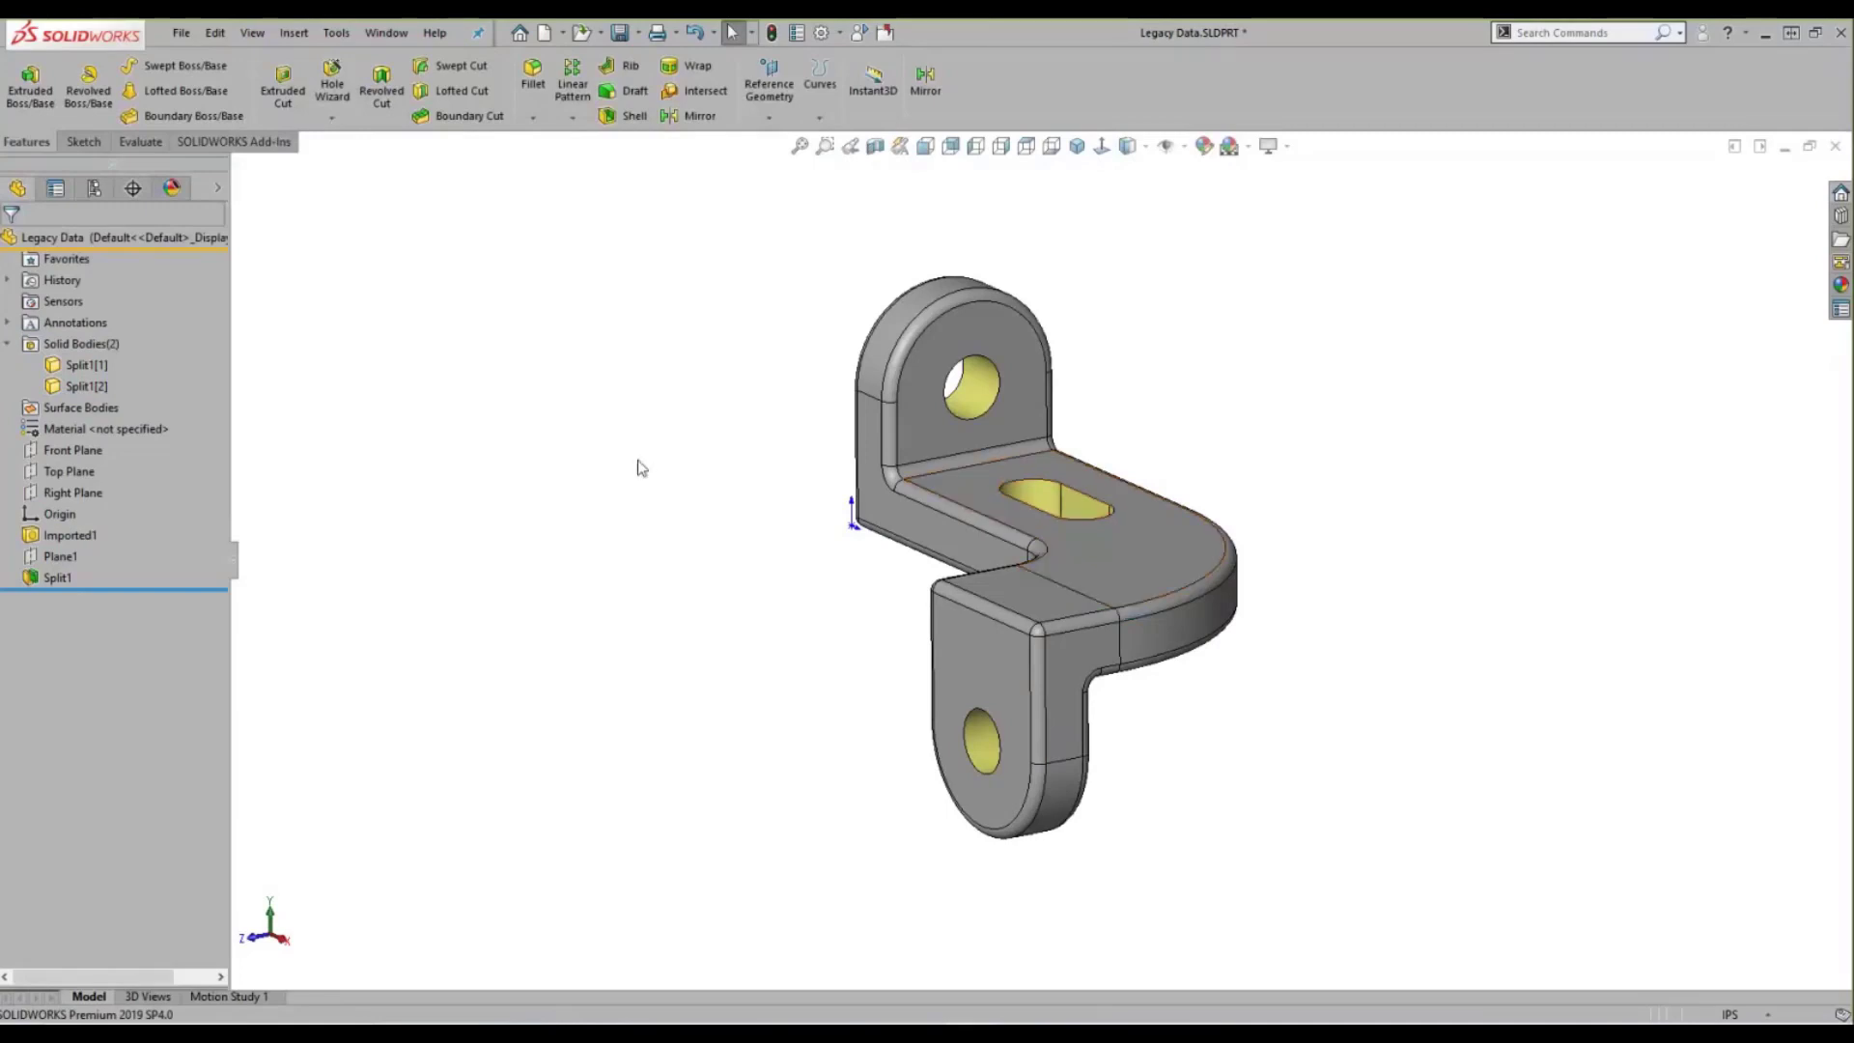
- Set up Move/Copy Body with mate constraints and select the split-off lower leg as the body to move
scroll(580, 377, "up", 1)
key("s")
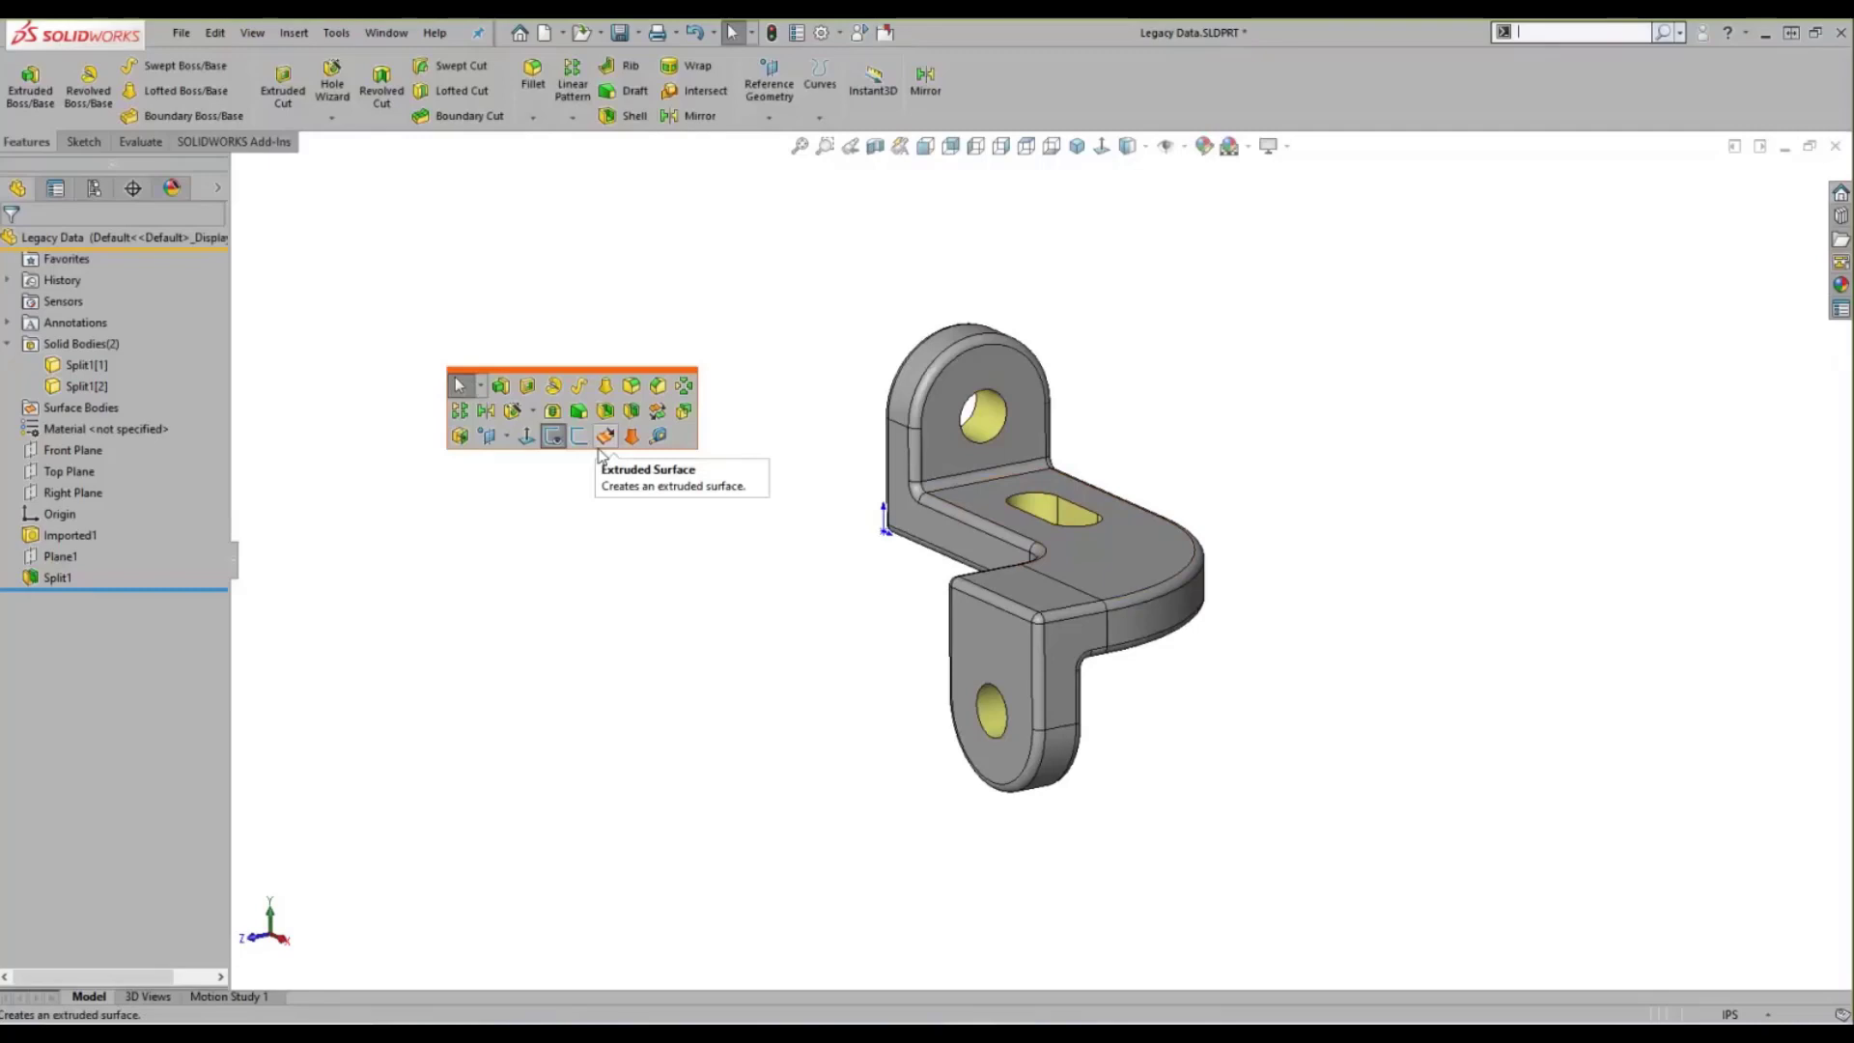
left_click(655, 419)
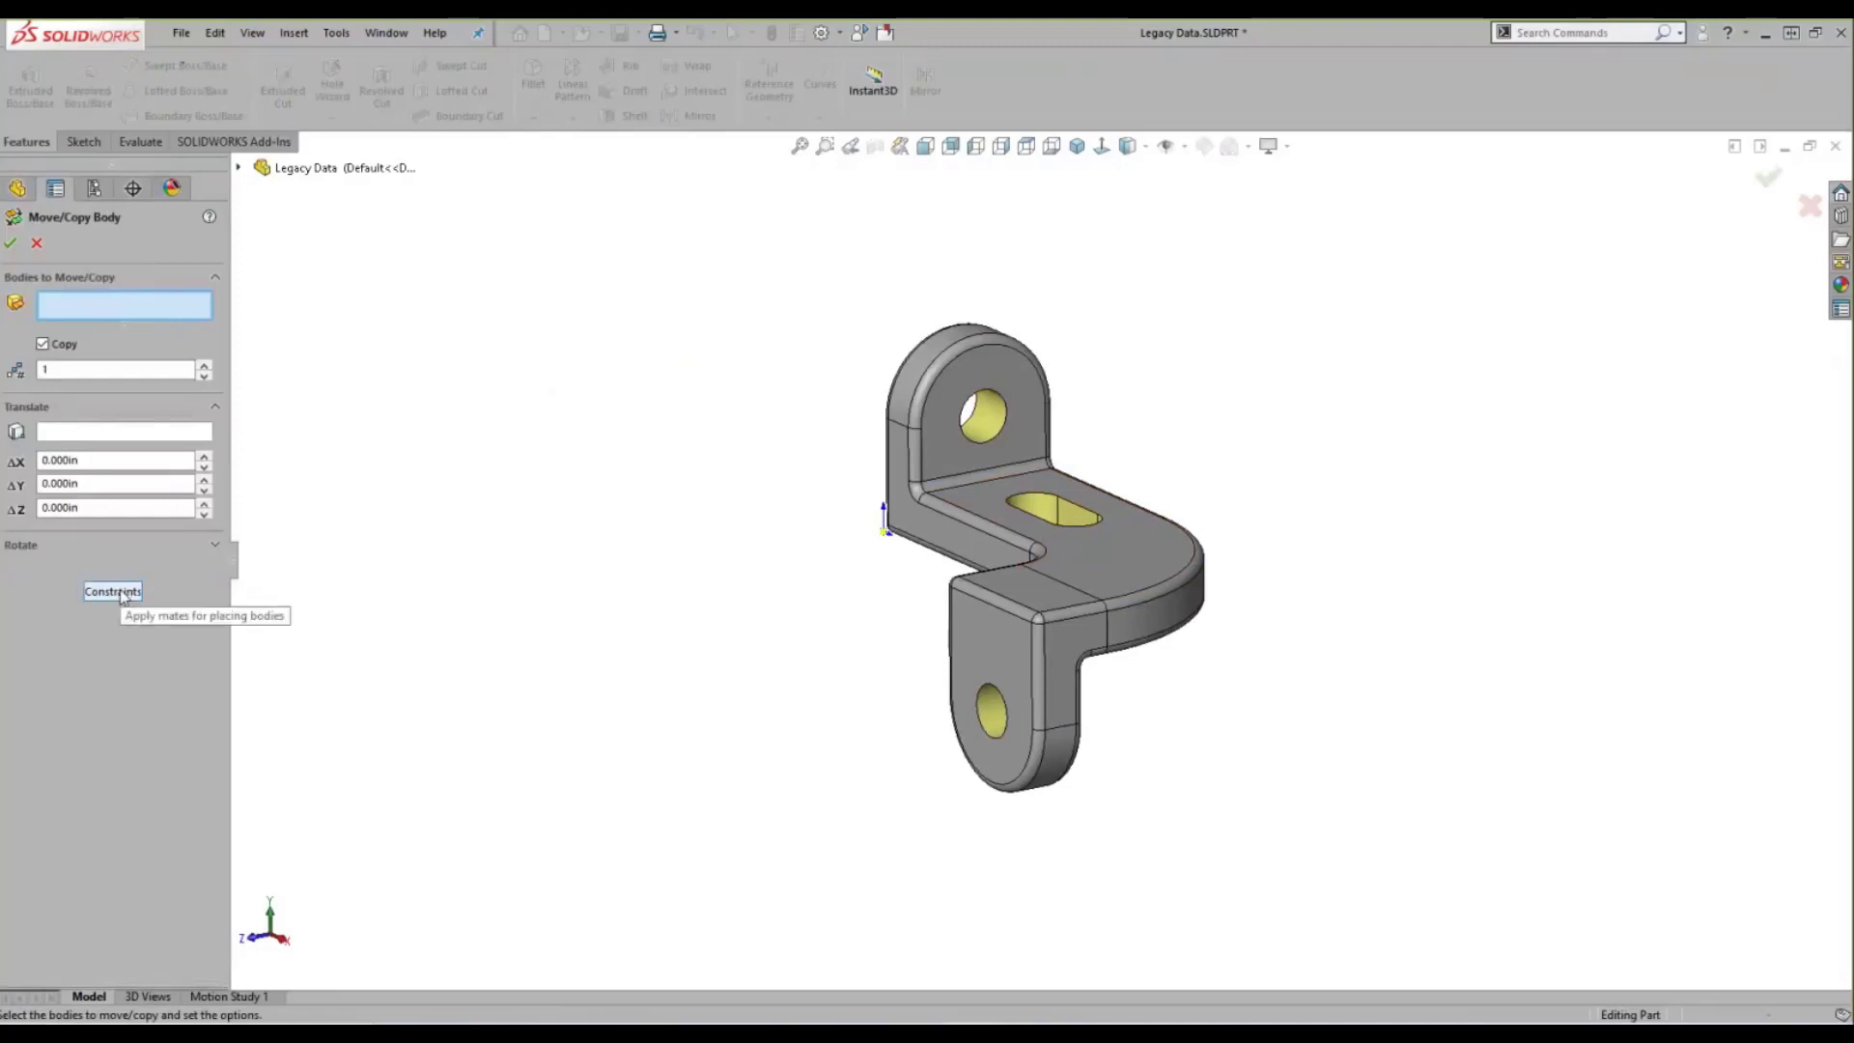
left_click(113, 591)
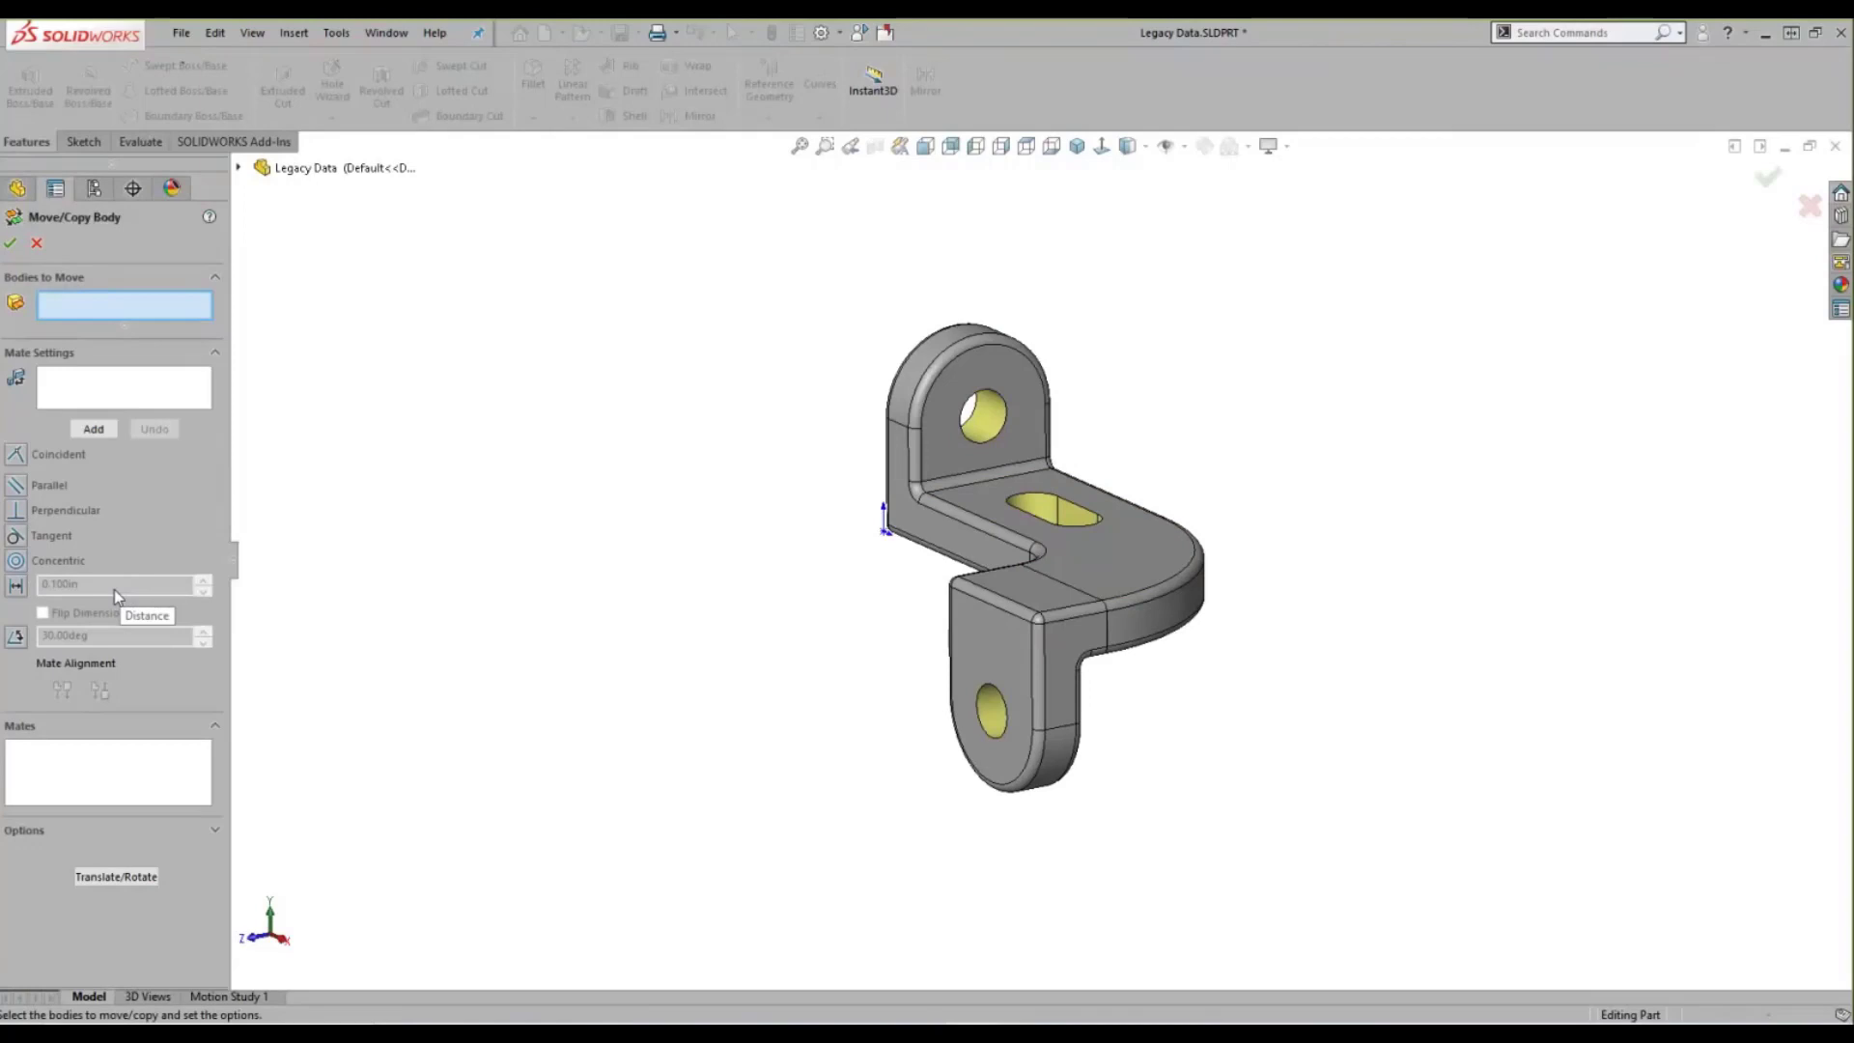
left_click(980, 637)
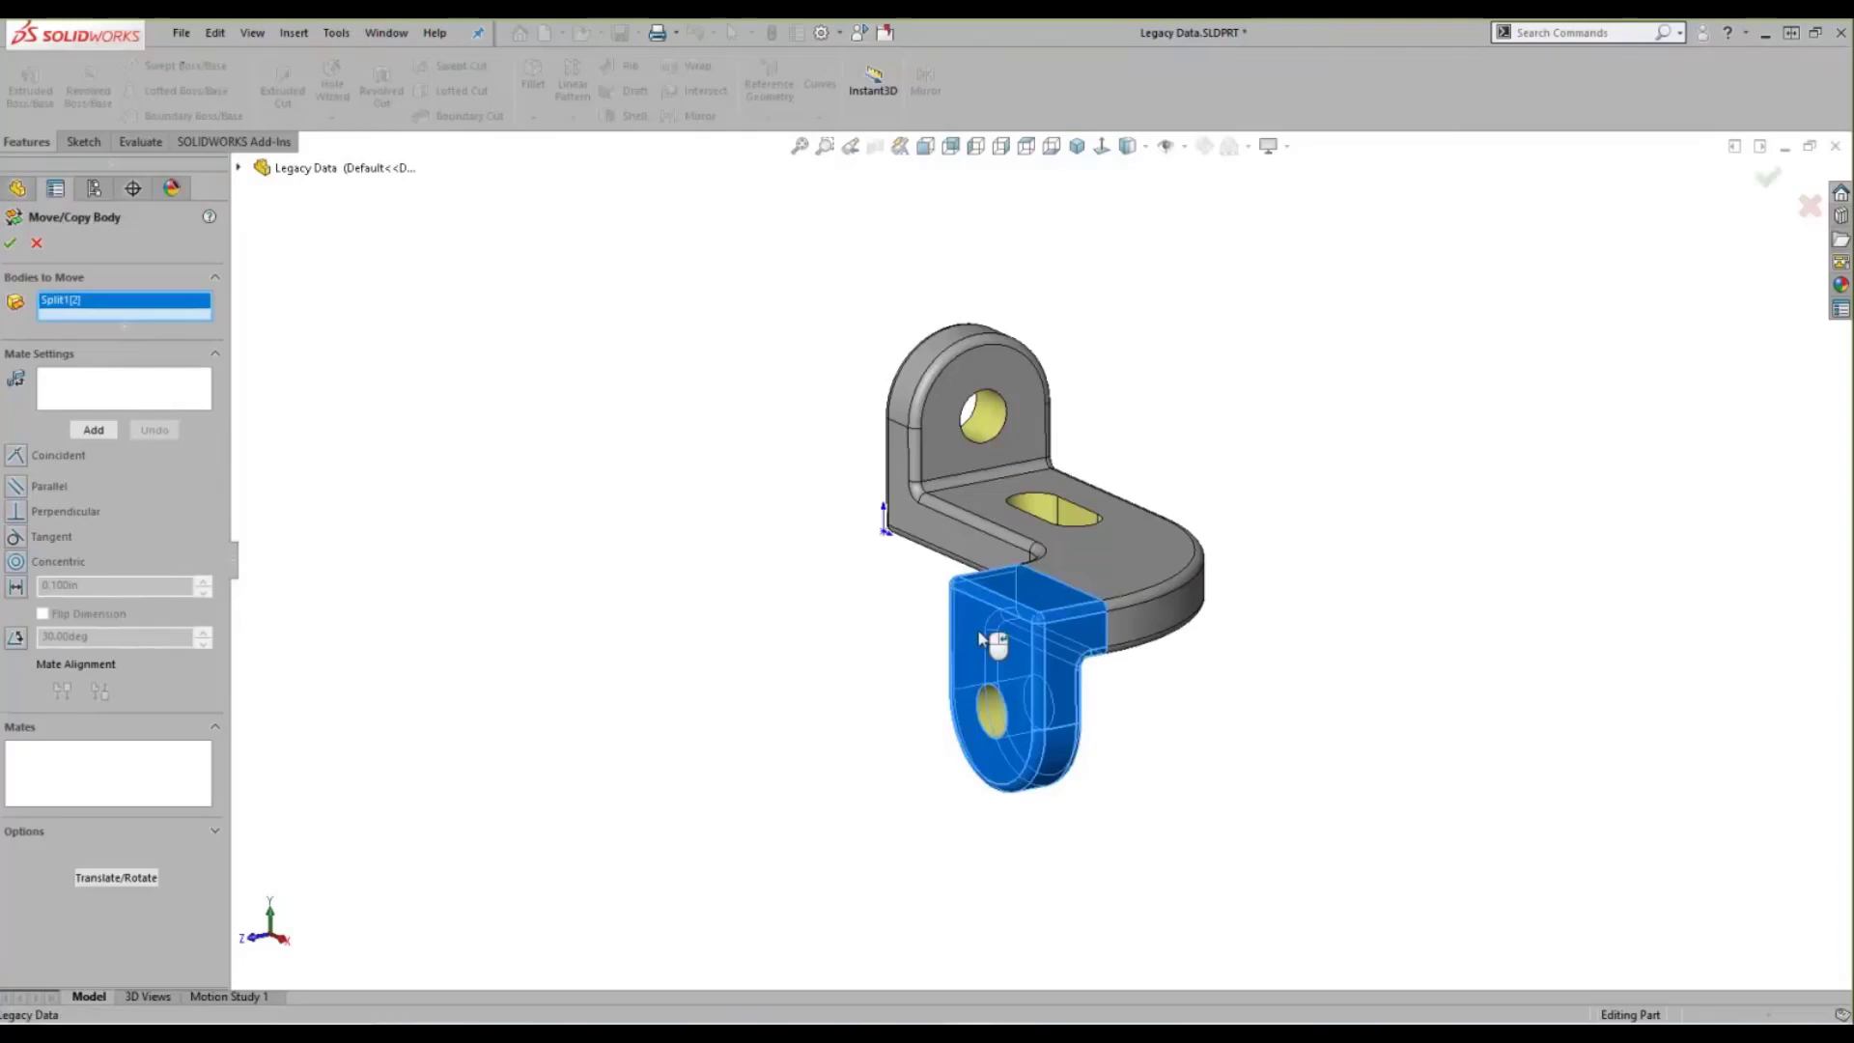
- Add a coincident mate between the leg's flat top face and the base's underside, with aligned mate alignment so the leg points upward
left_click(106, 405)
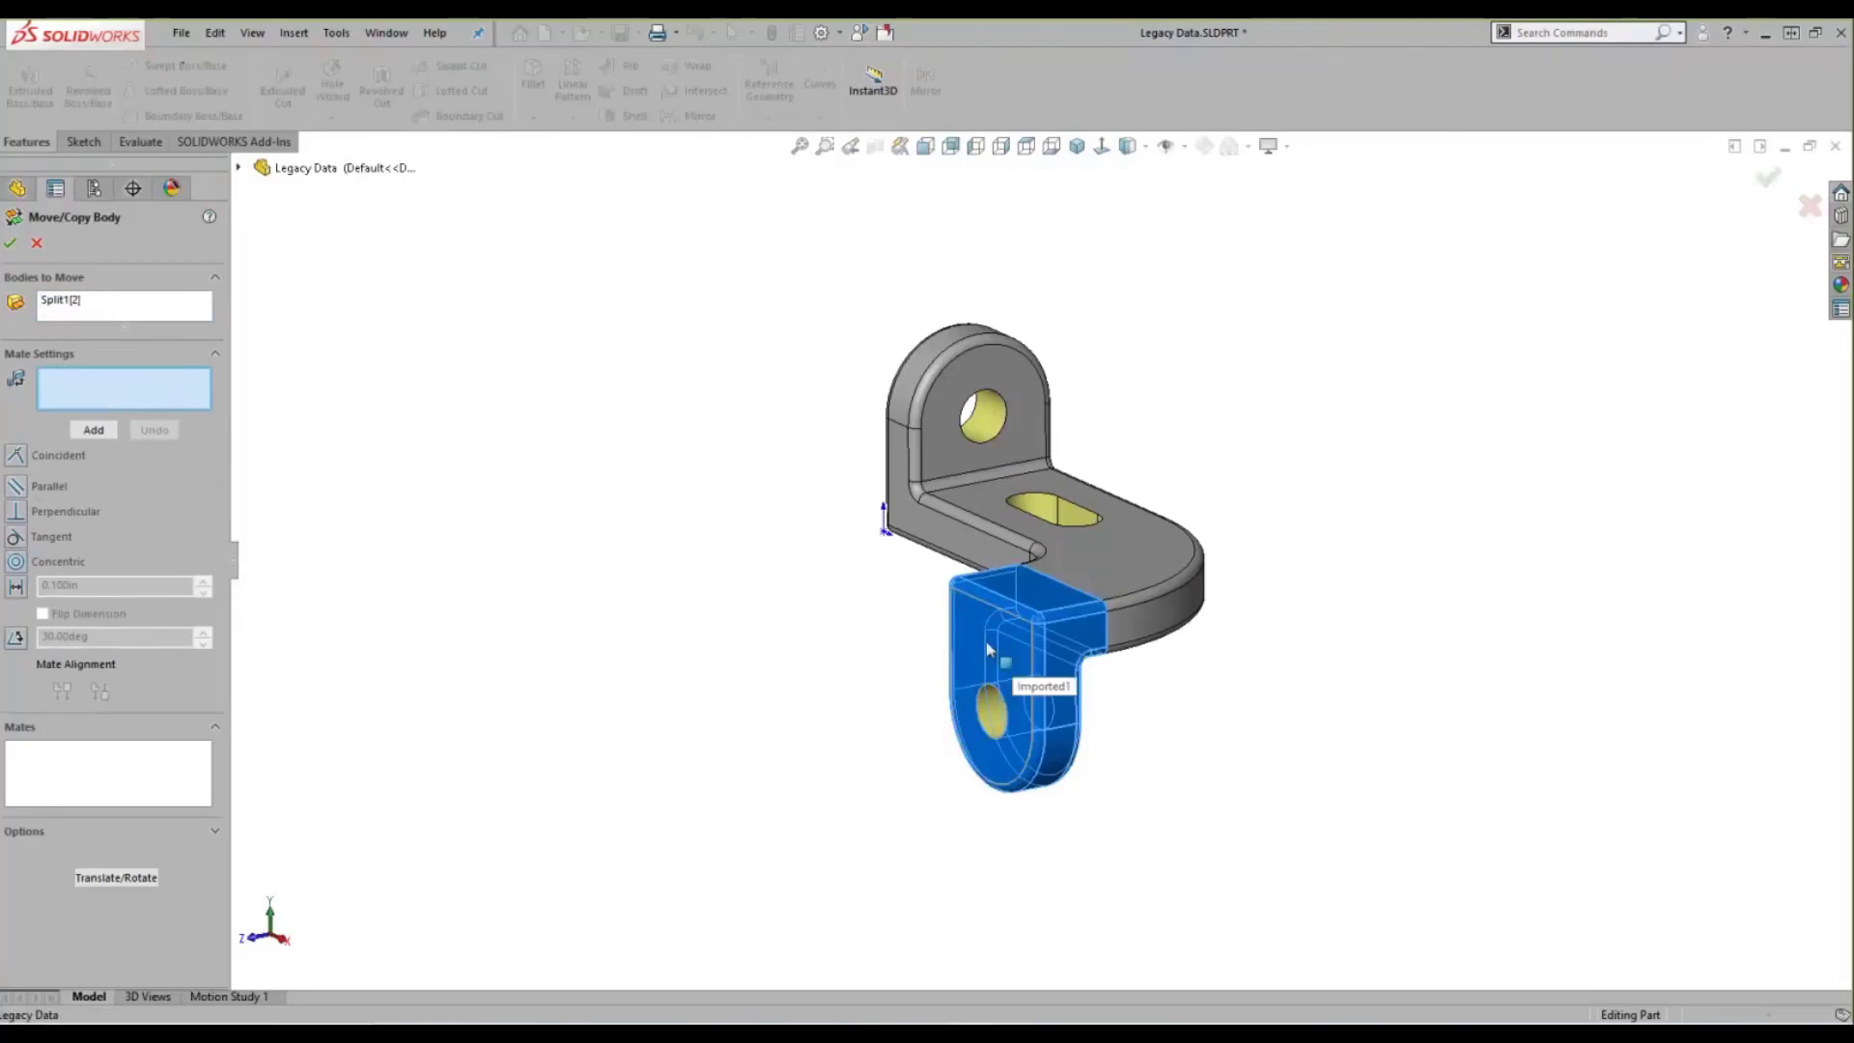
left_click(1032, 595)
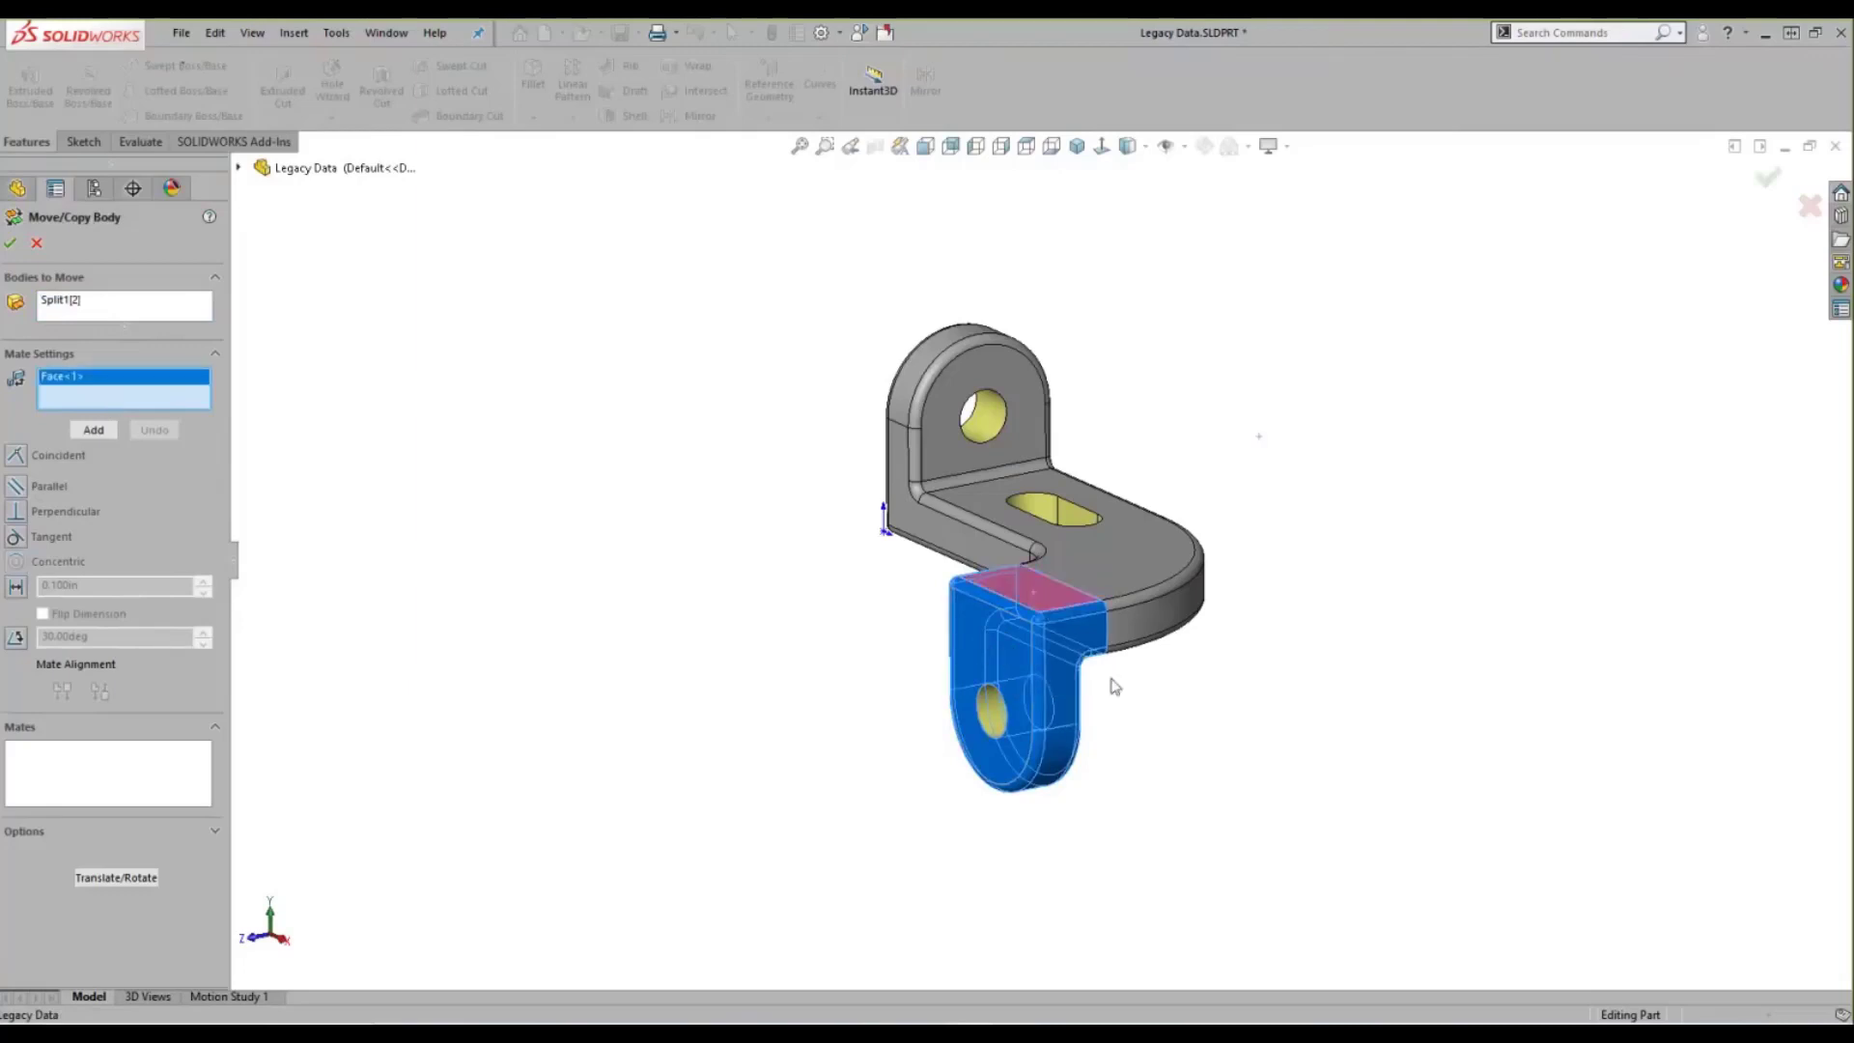
middle_click_drag(1110, 683, 1006, 529)
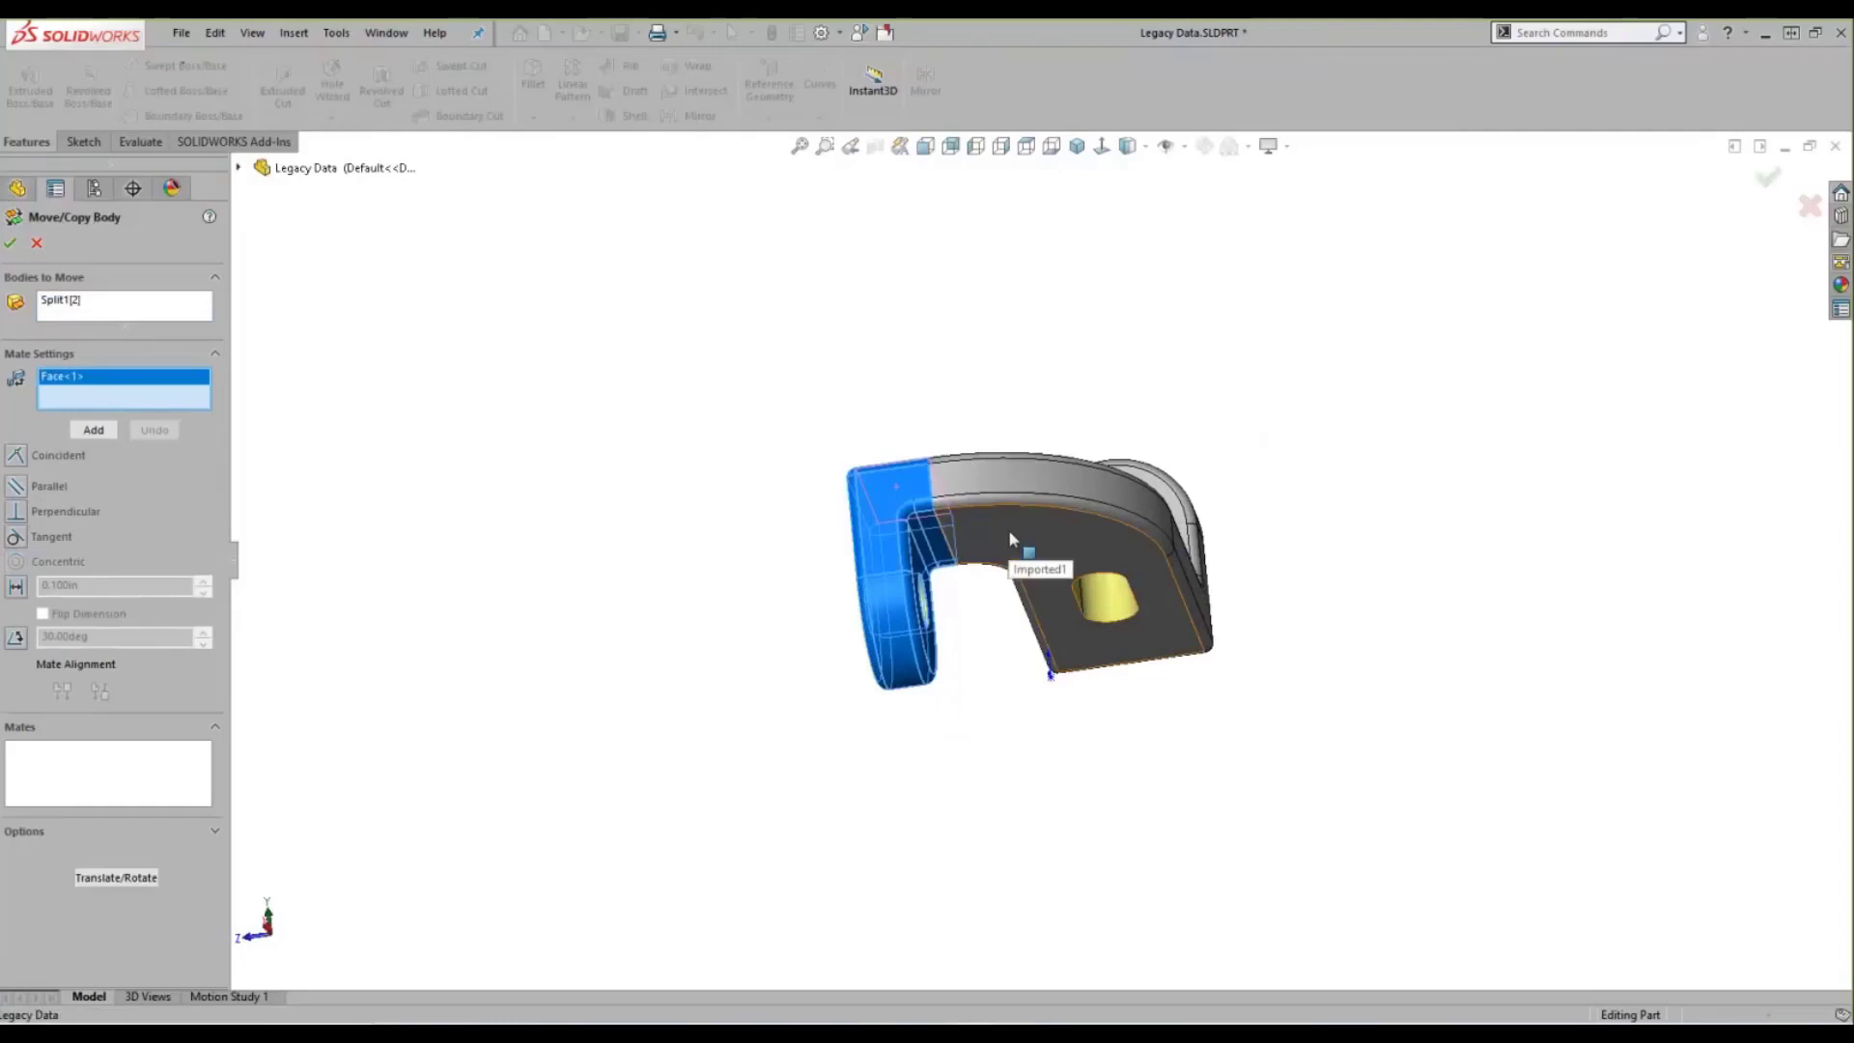
left_click(1009, 529)
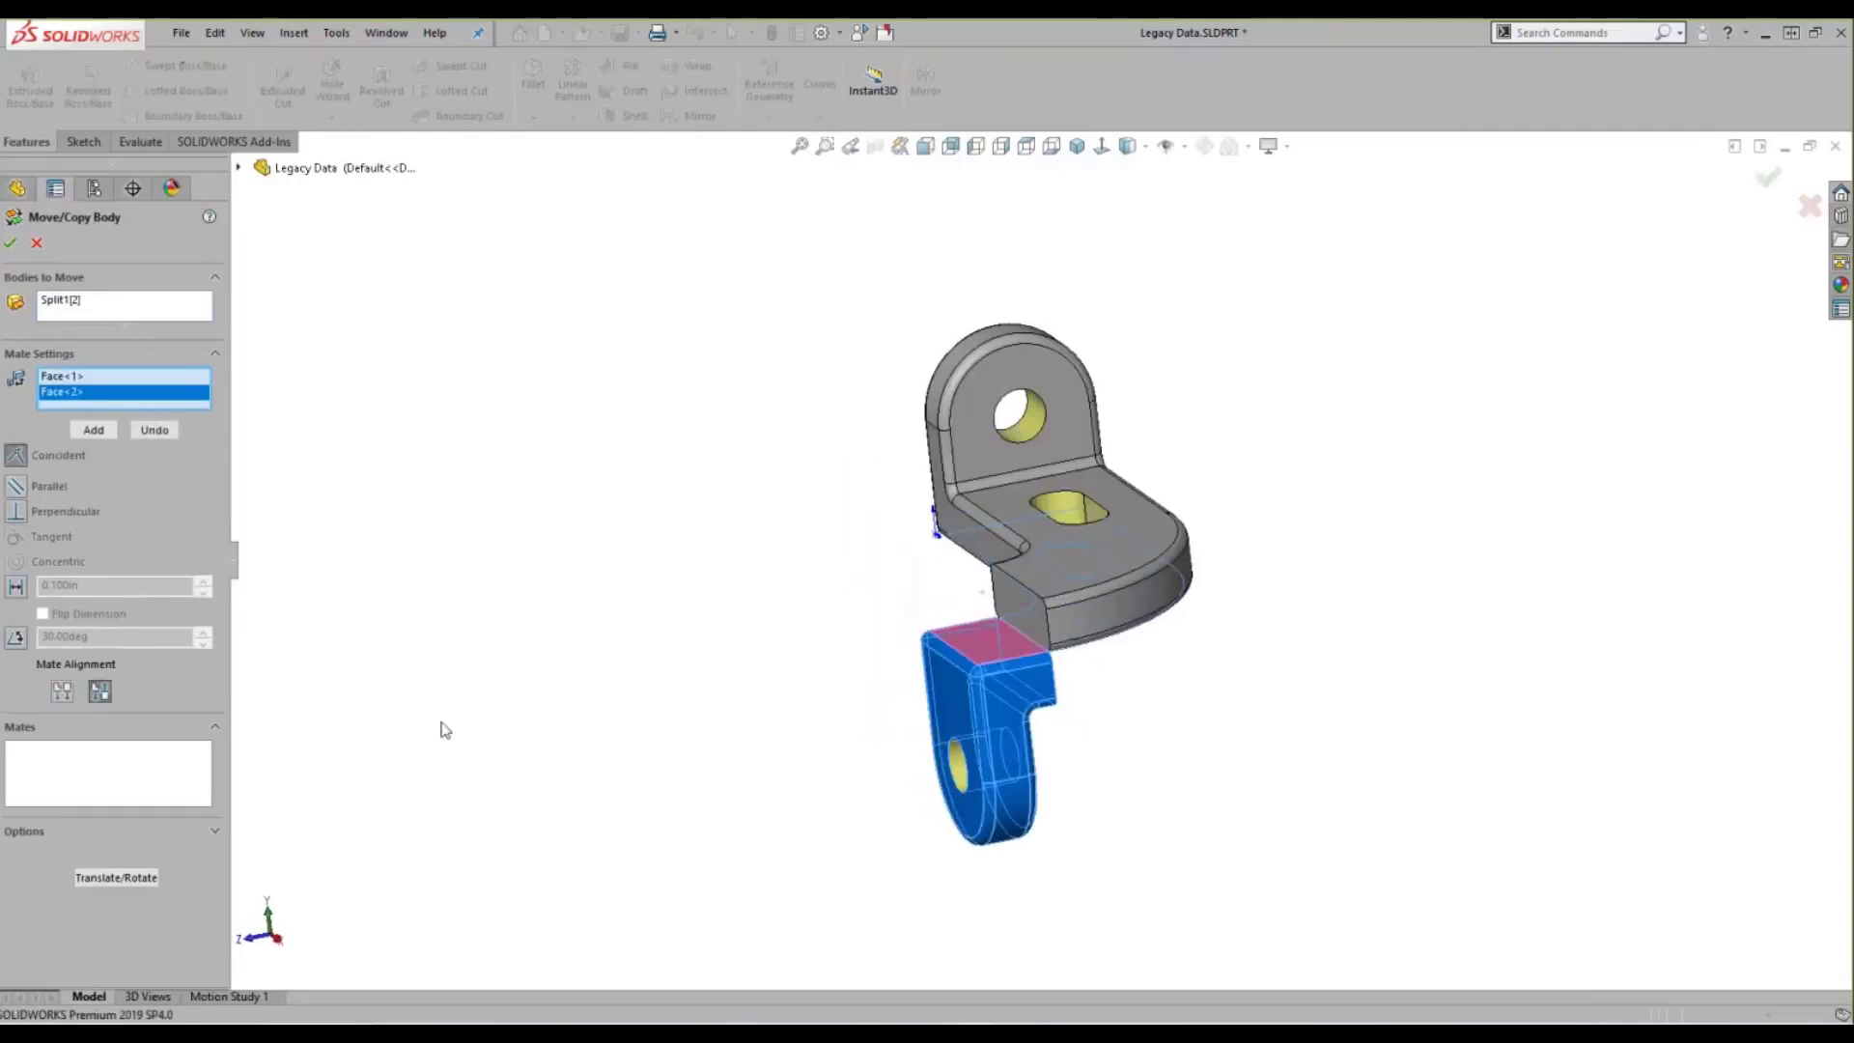
left_click(59, 694)
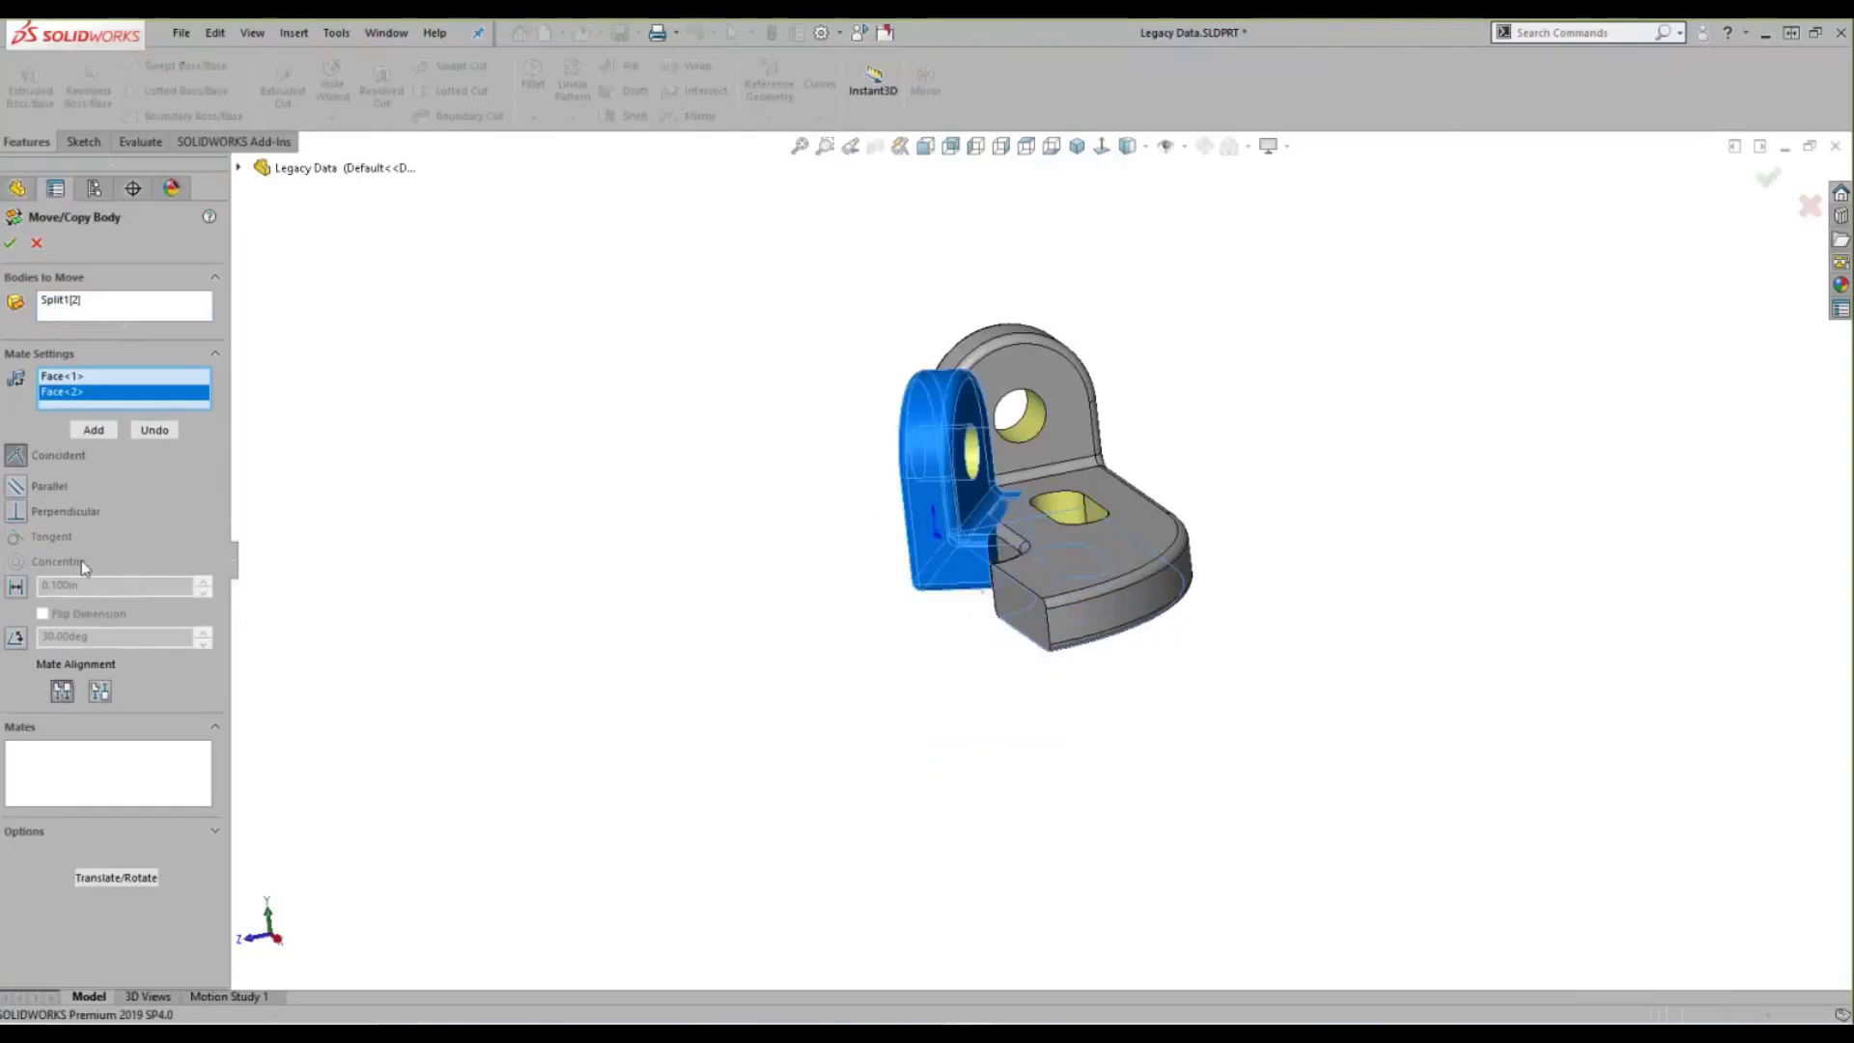
left_click(94, 430)
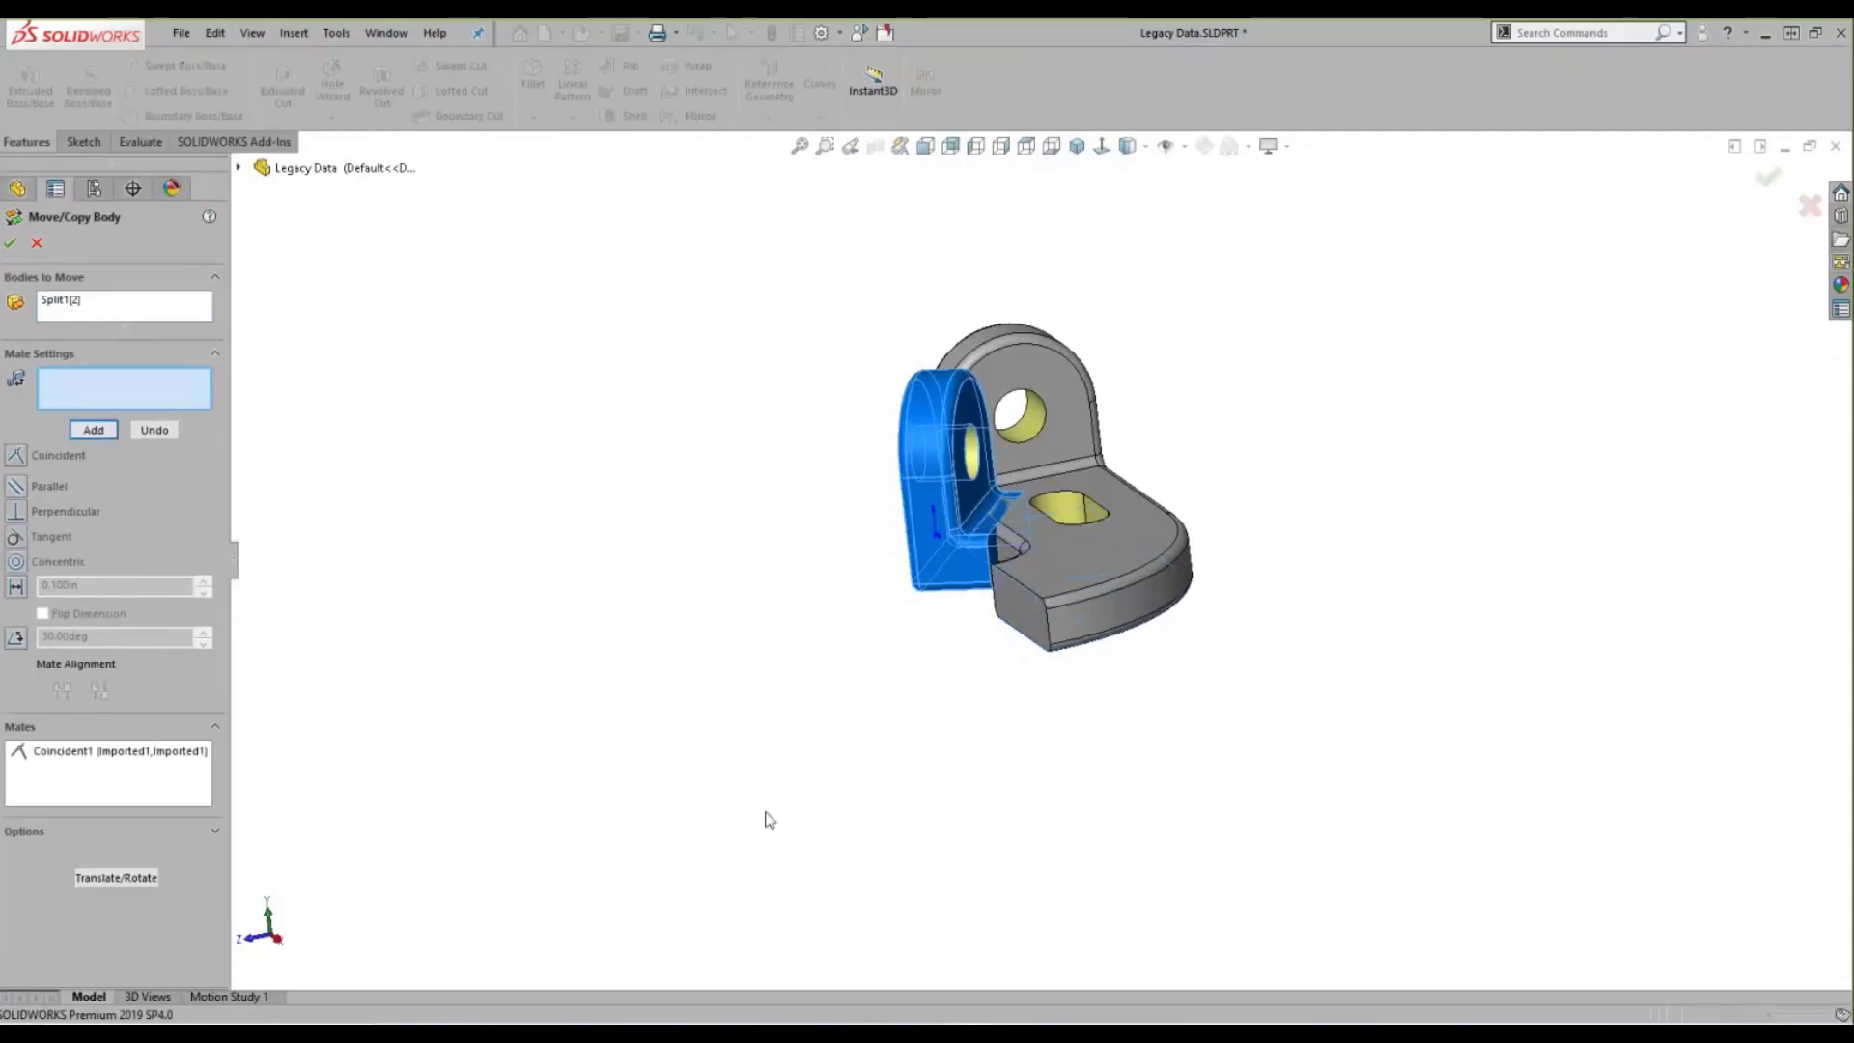
- Add a 2.0 in distance mate between the cut face of the base and the matching cut face of the leg
scroll(1027, 581, "down", 2)
left_click(1028, 577)
scroll(1018, 560, "down", 3)
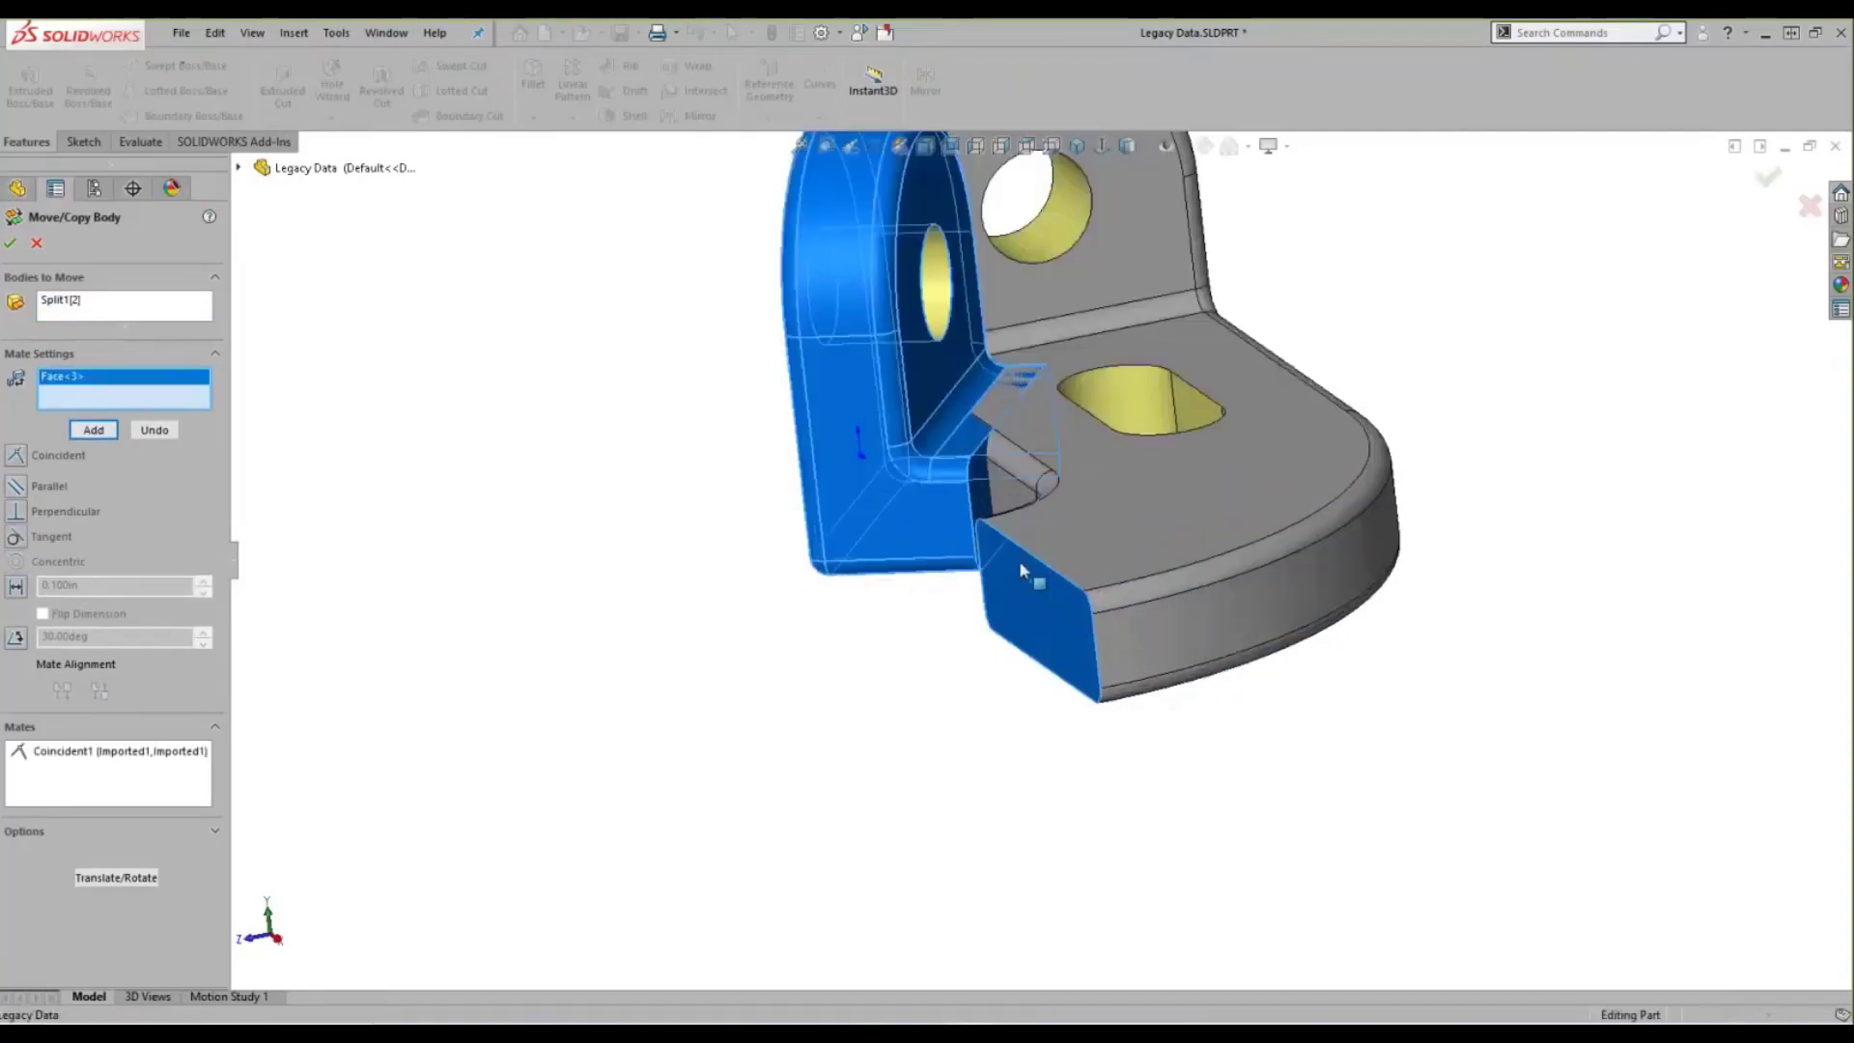
scroll(1026, 535, "down", 4)
left_click(1014, 507)
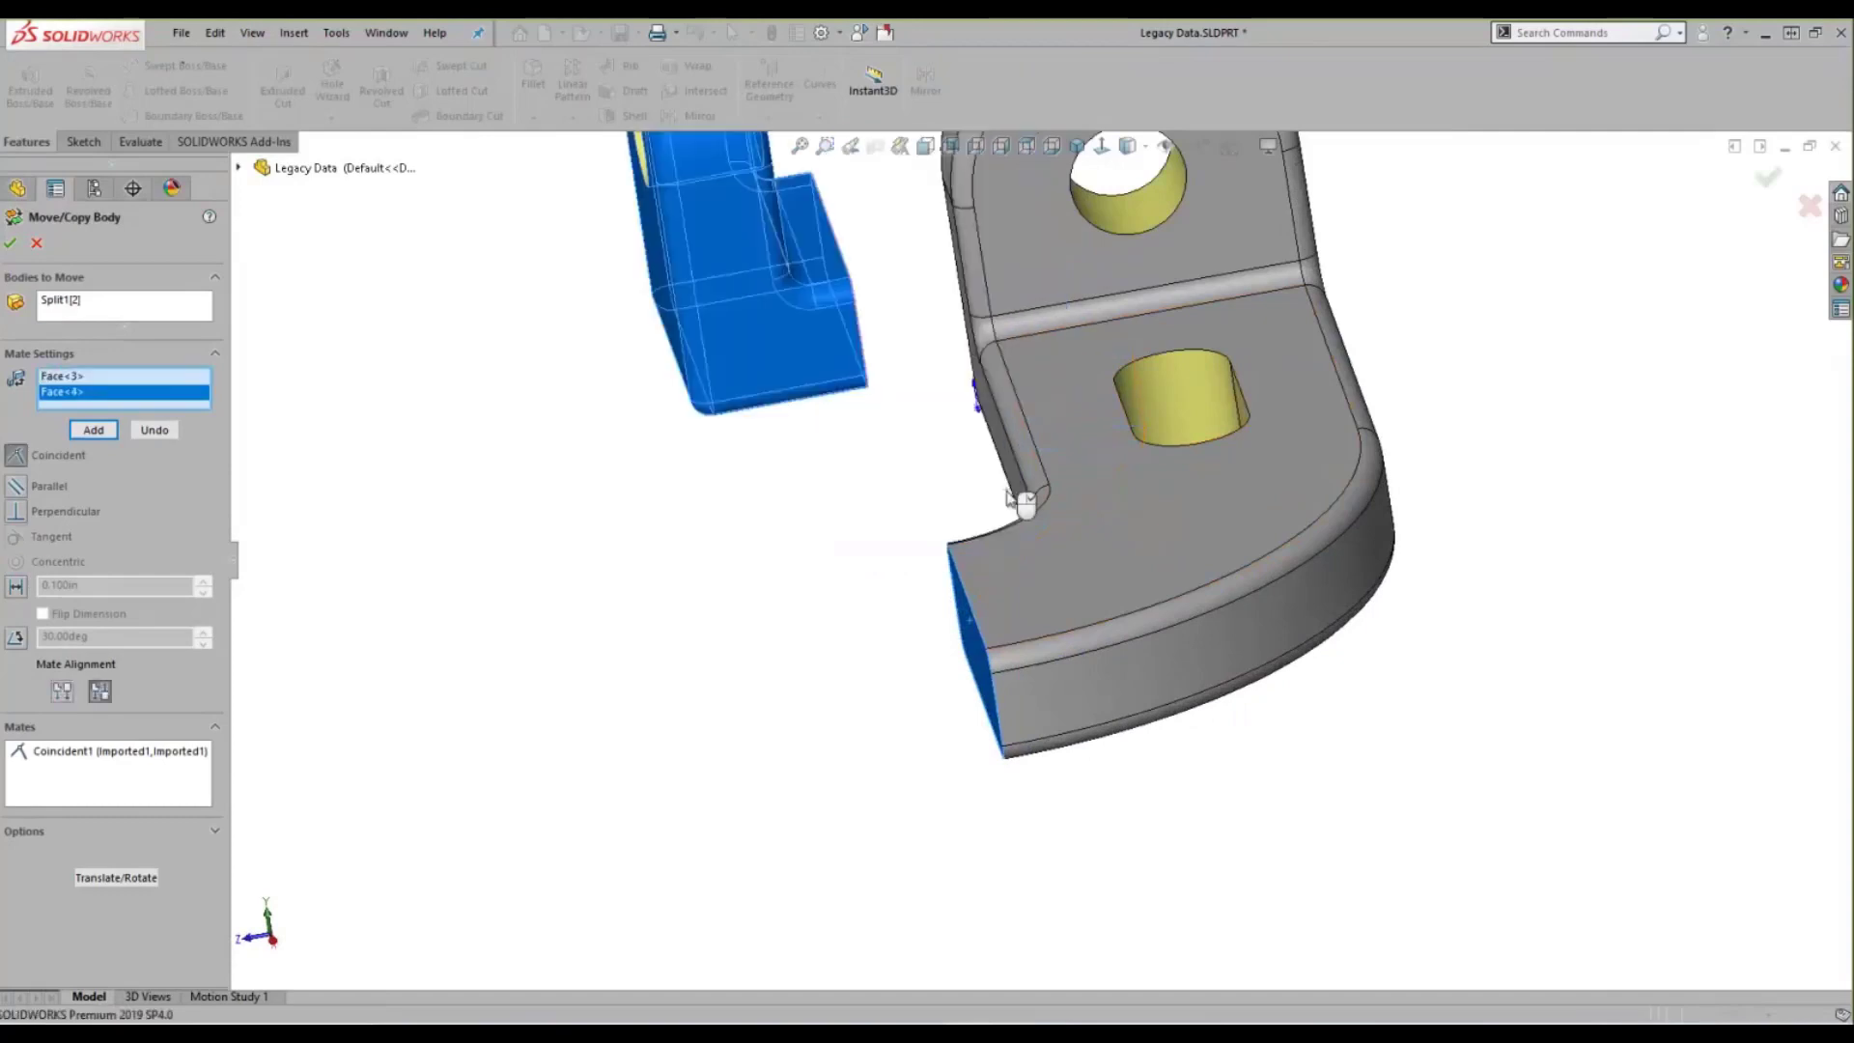
left_click(16, 586)
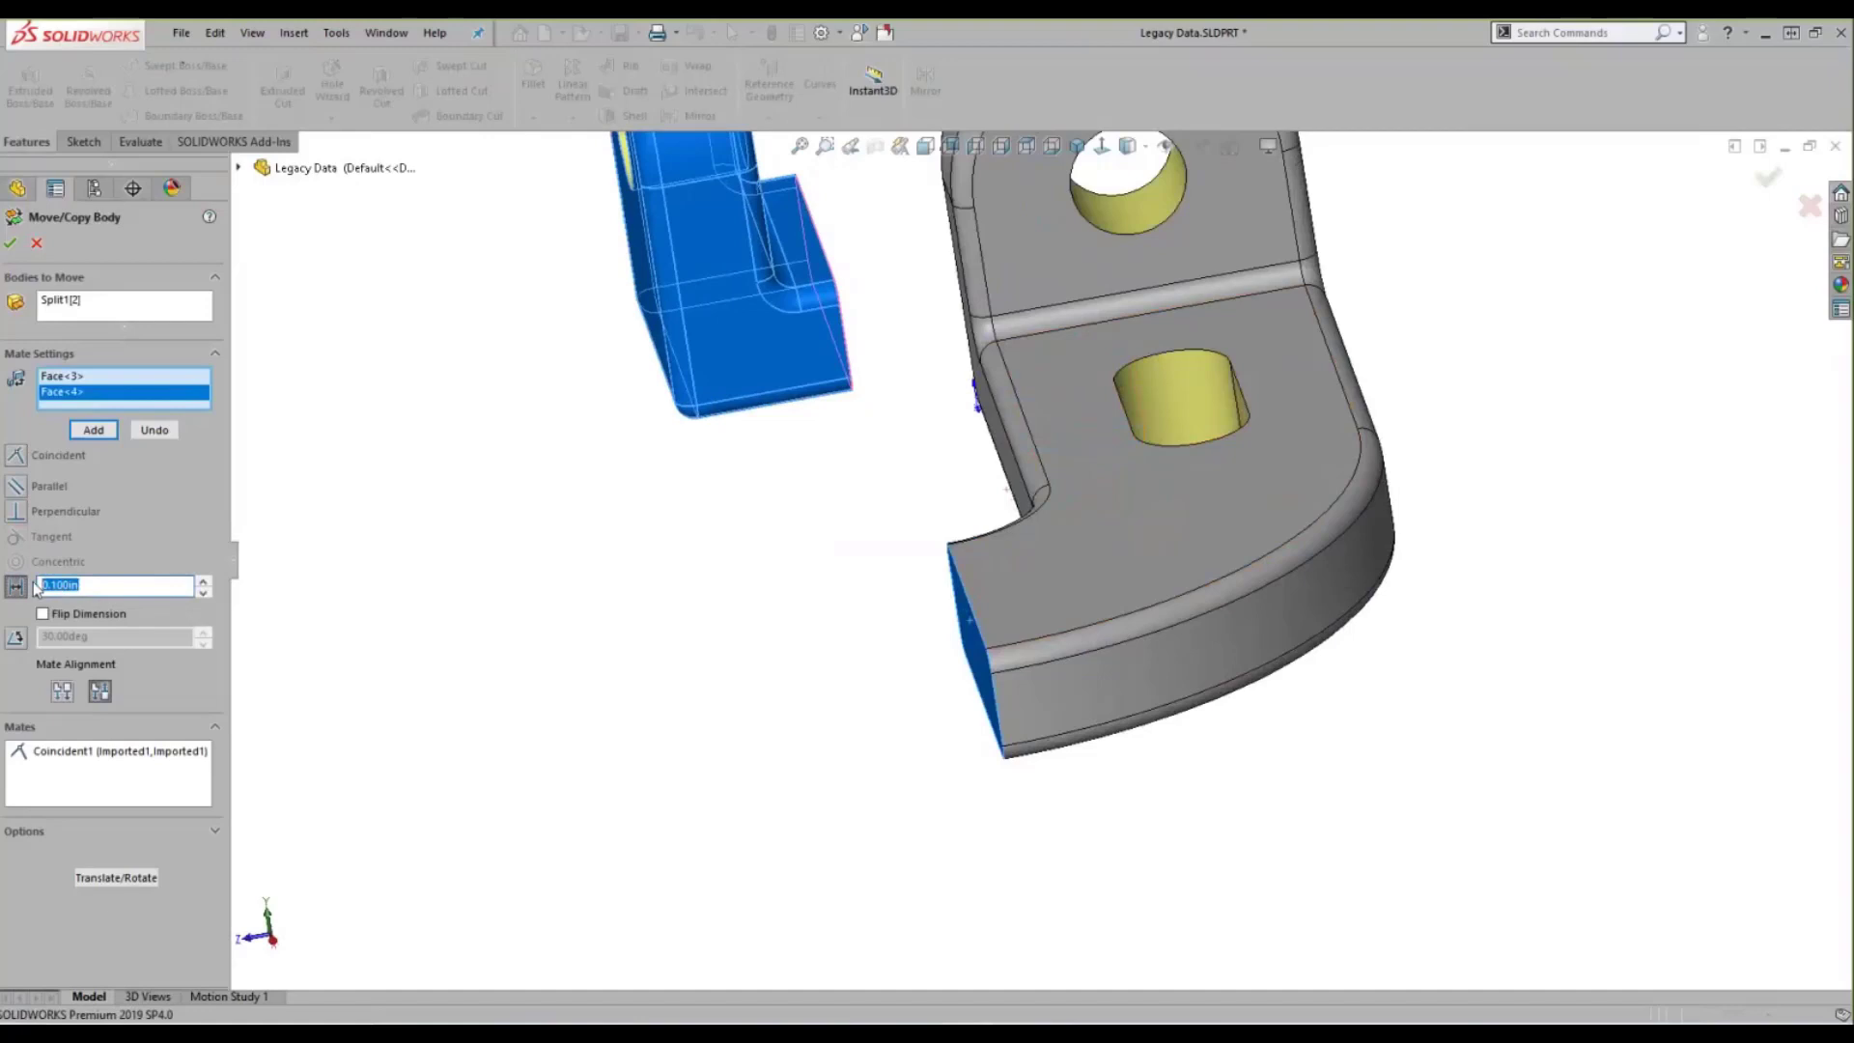
type("20")
key("BackSpace")
type(".0")
left_click(94, 430)
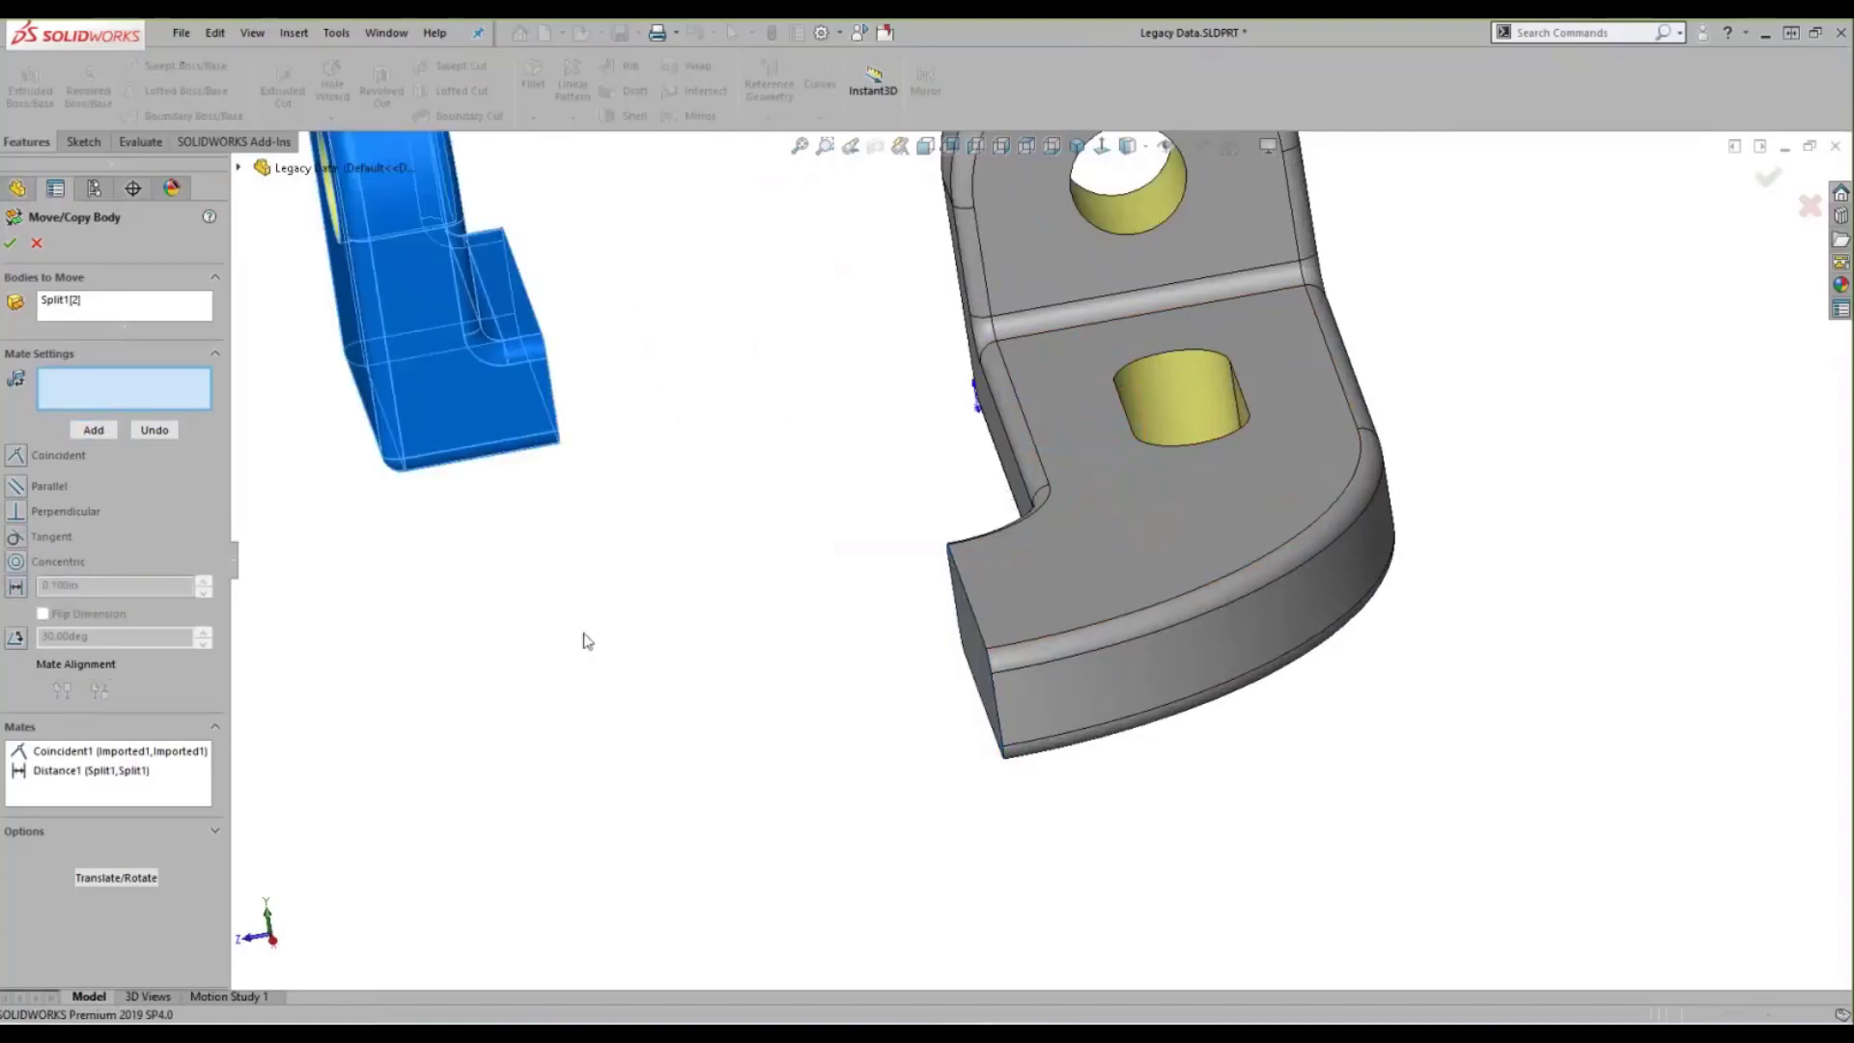
- Add a coincident mate between the leg's outer side face and the vertical edge of the base's cut face, and accept the body move
scroll(619, 667, "up", 2)
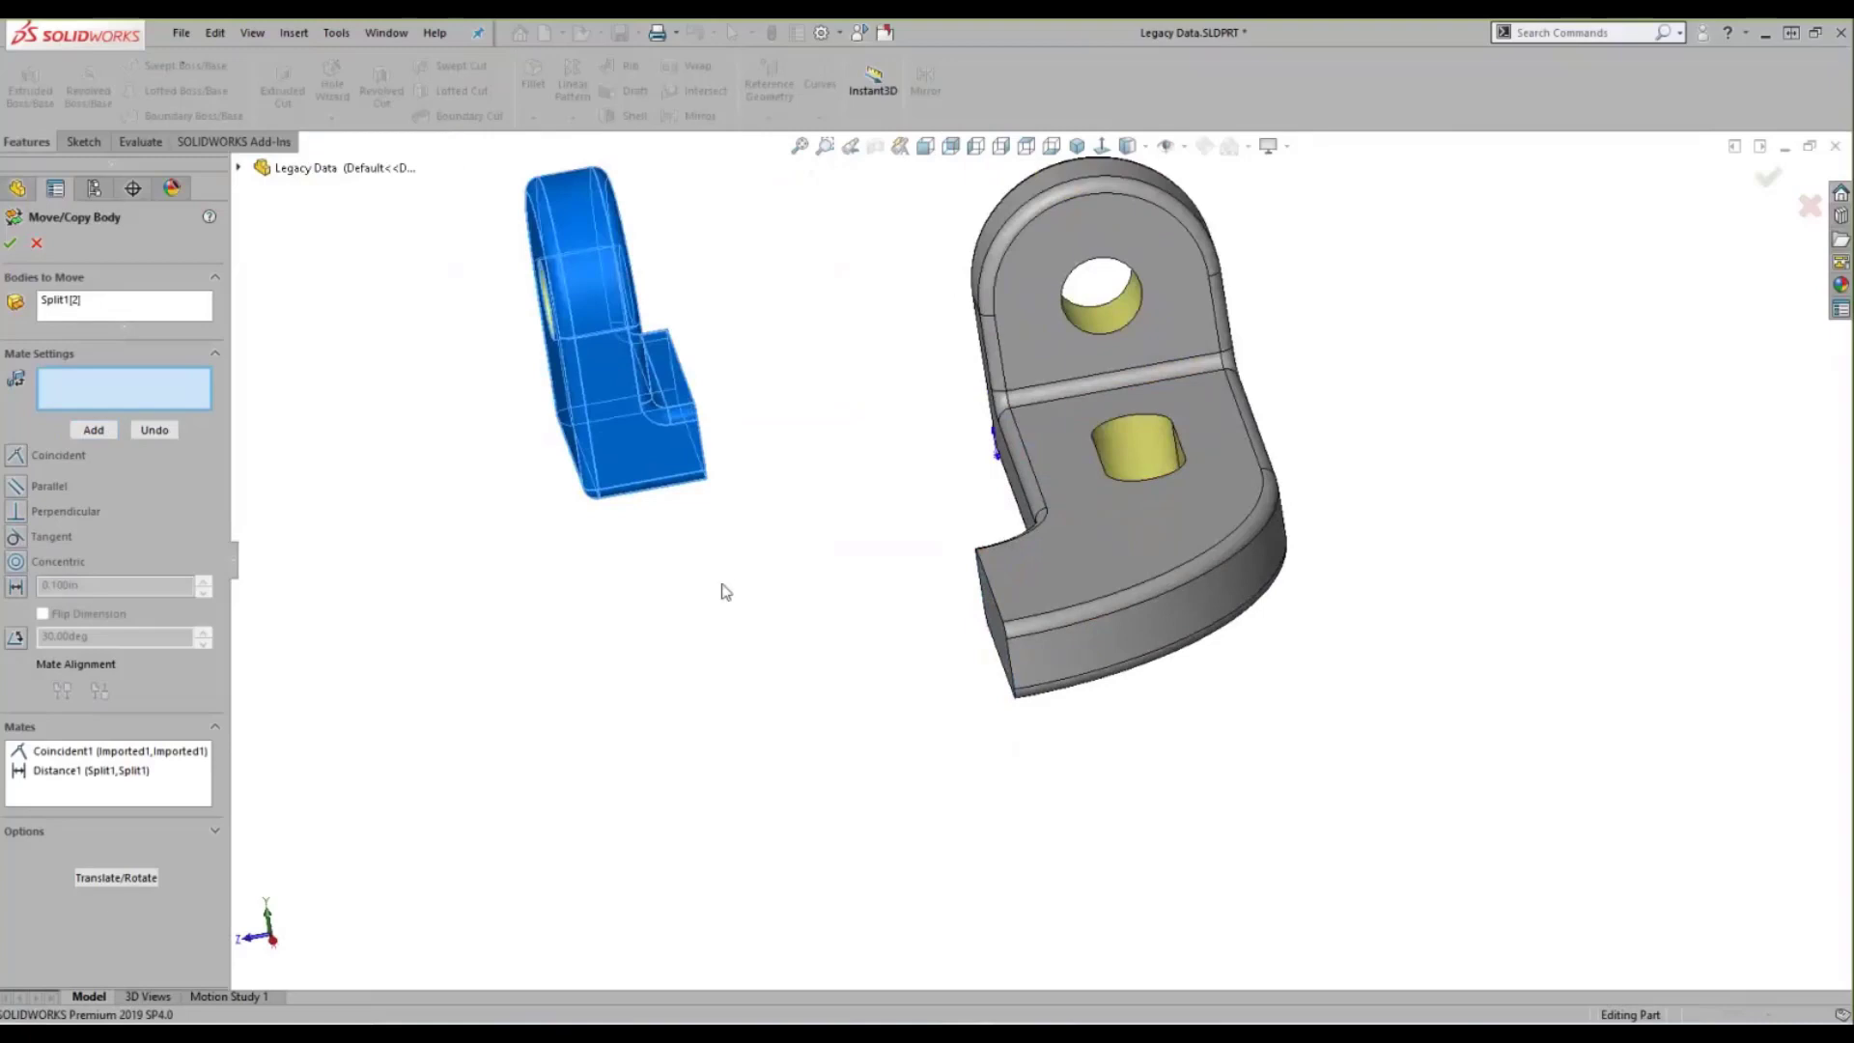
scroll(724, 592, "up", 2)
middle_click_drag(782, 530, 1068, 628)
left_click(777, 572)
left_click(1083, 574)
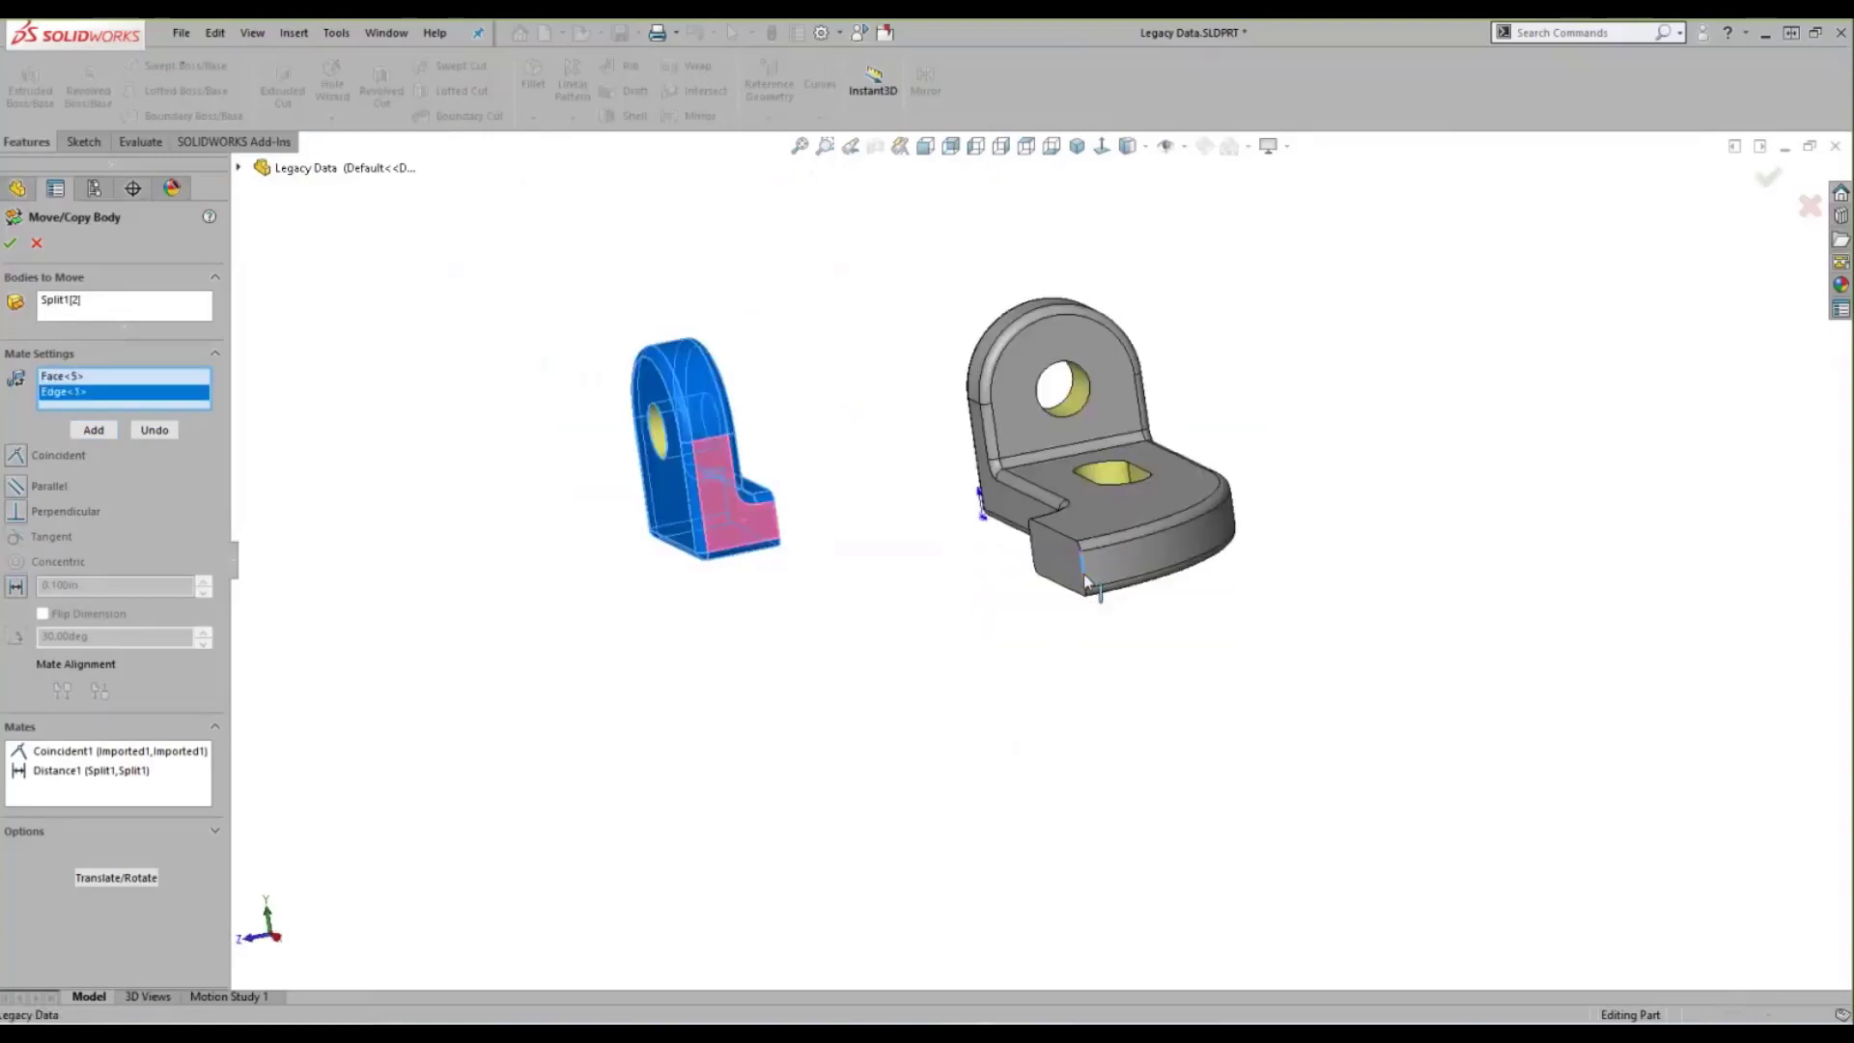
left_click(15, 455)
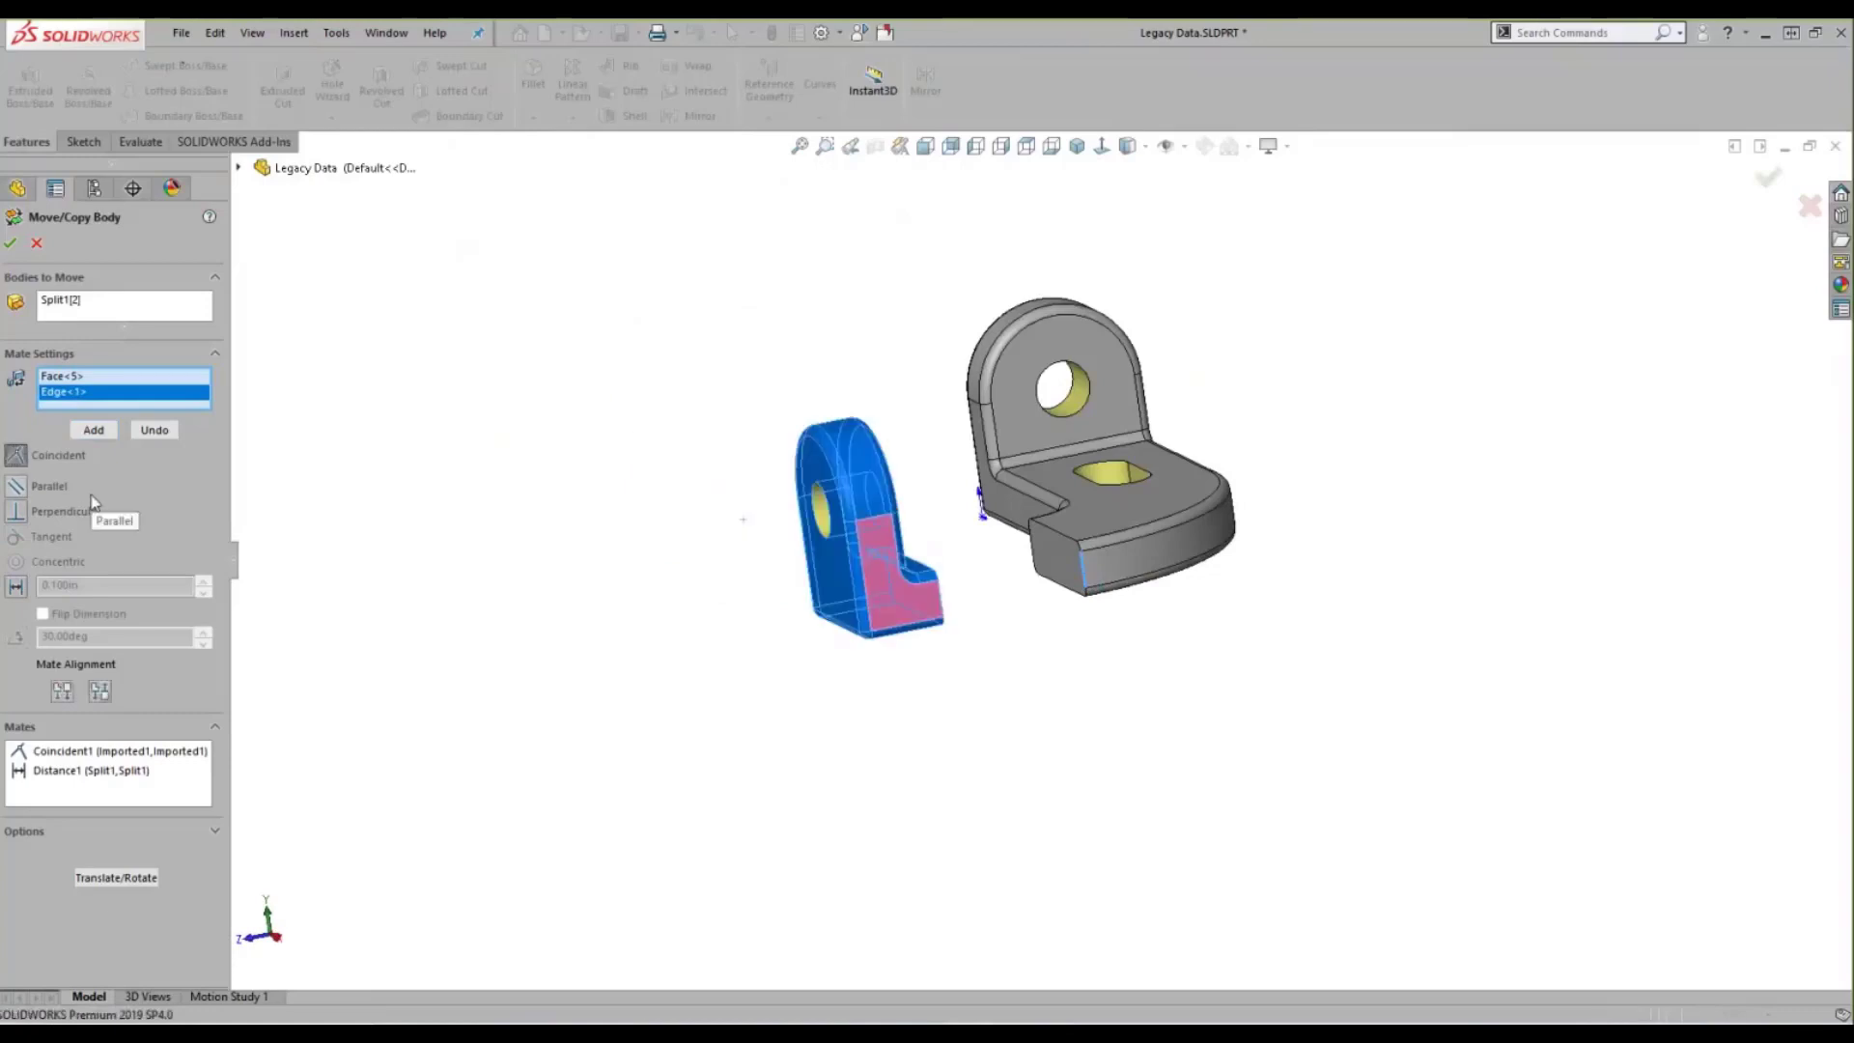
left_click(94, 432)
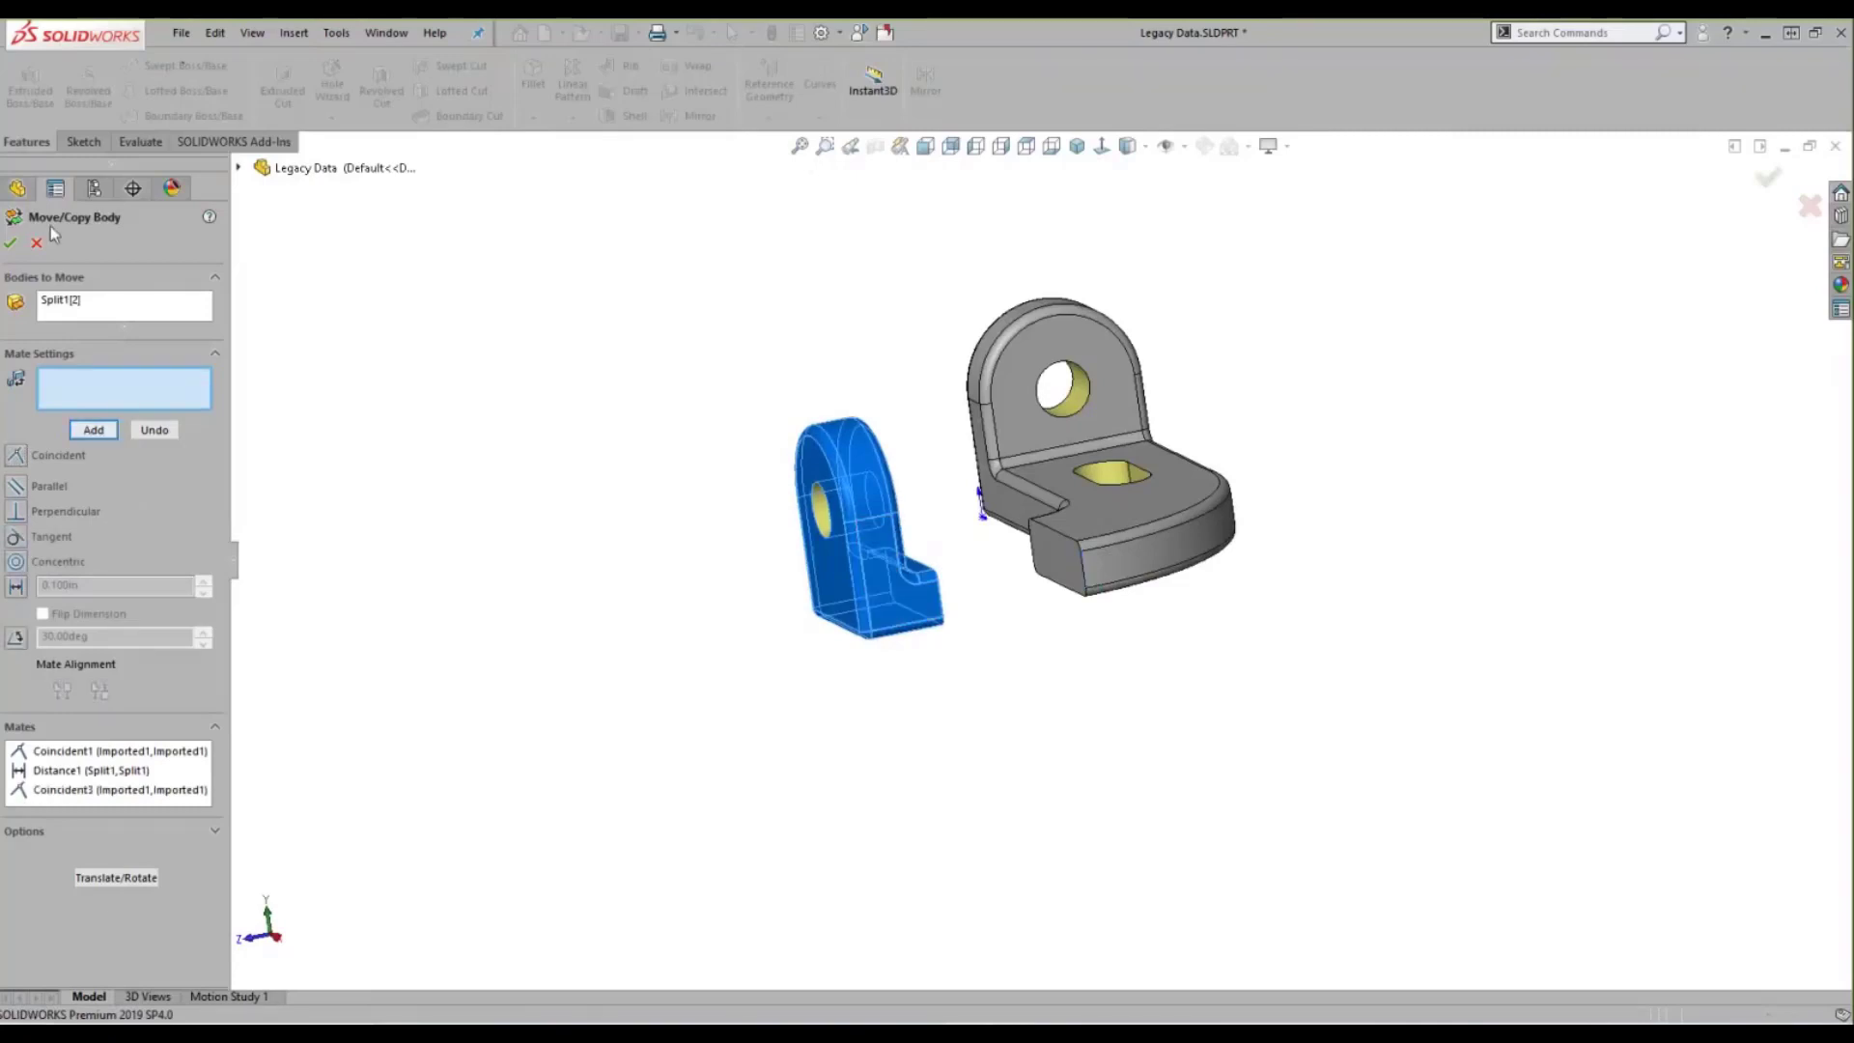
left_click(11, 242)
- Expand the body-move feature and examine its coincident and distance mates, checking the options available for the distance mate
middle_click_drag(1077, 674, 952, 642)
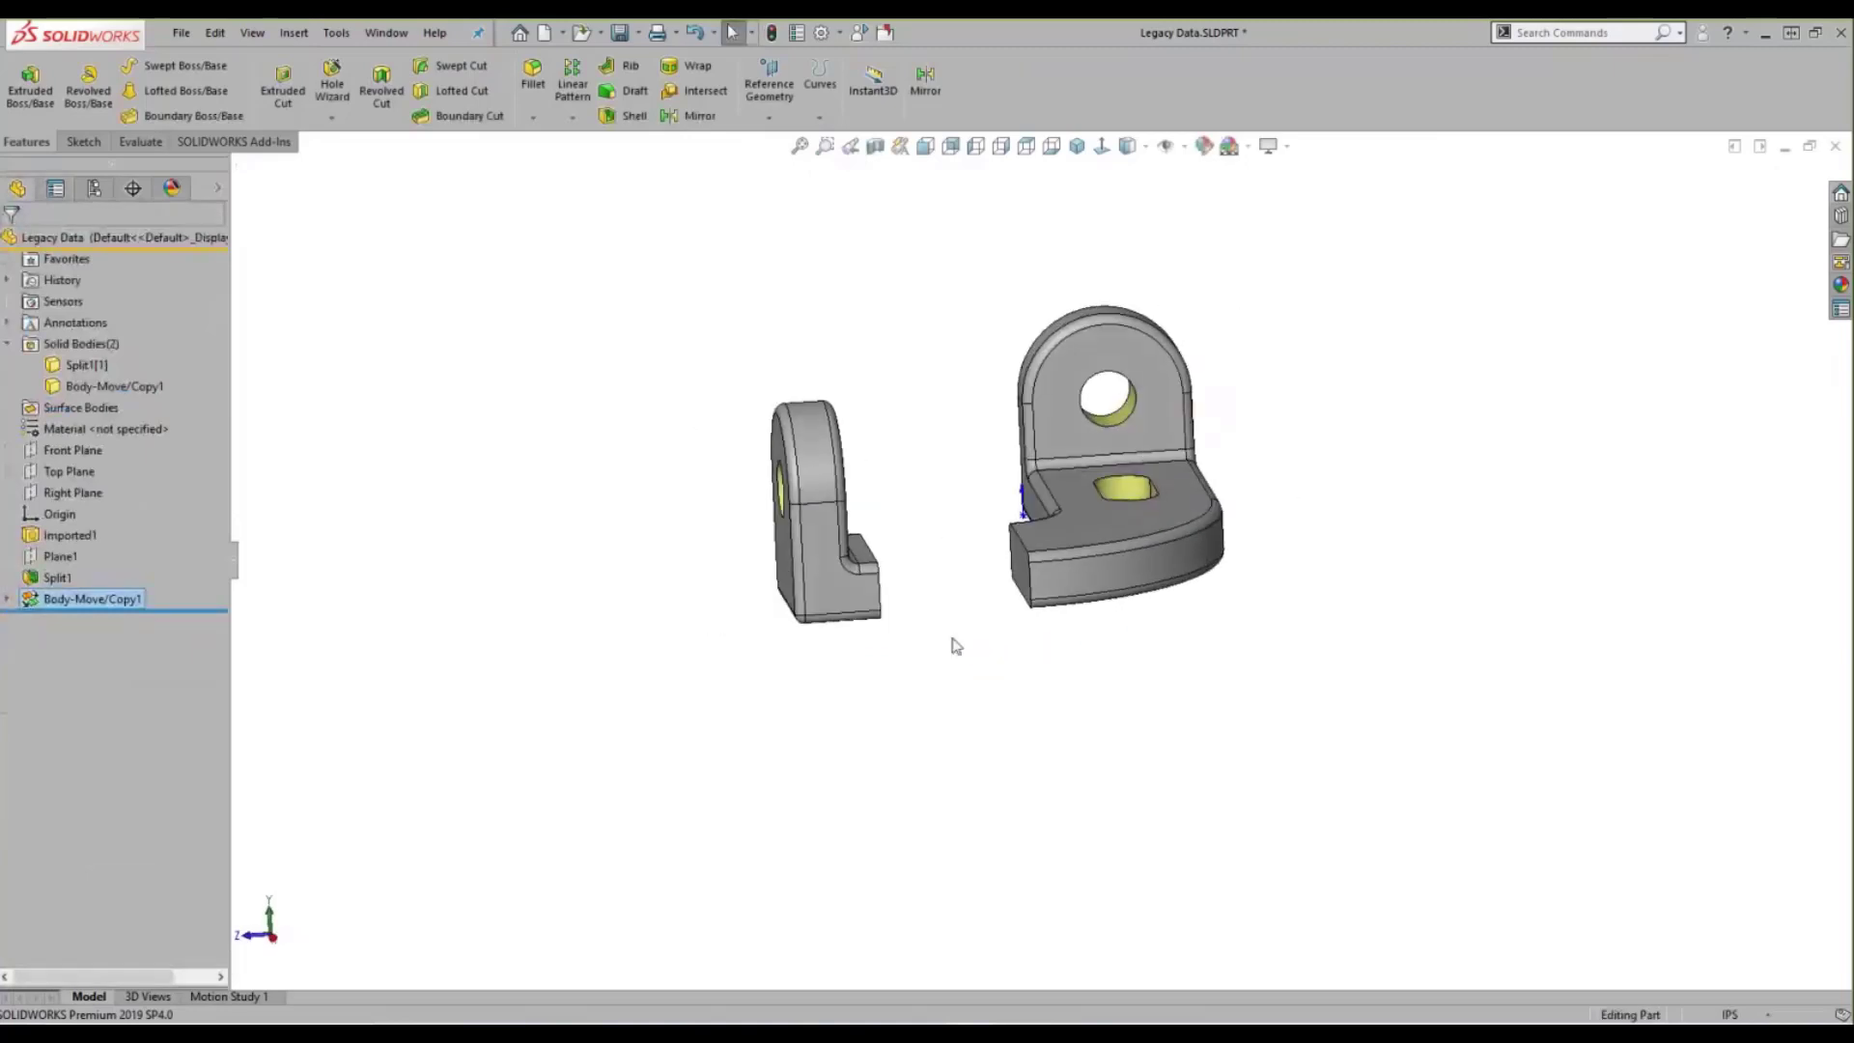
left_click(29, 602)
left_click(8, 598)
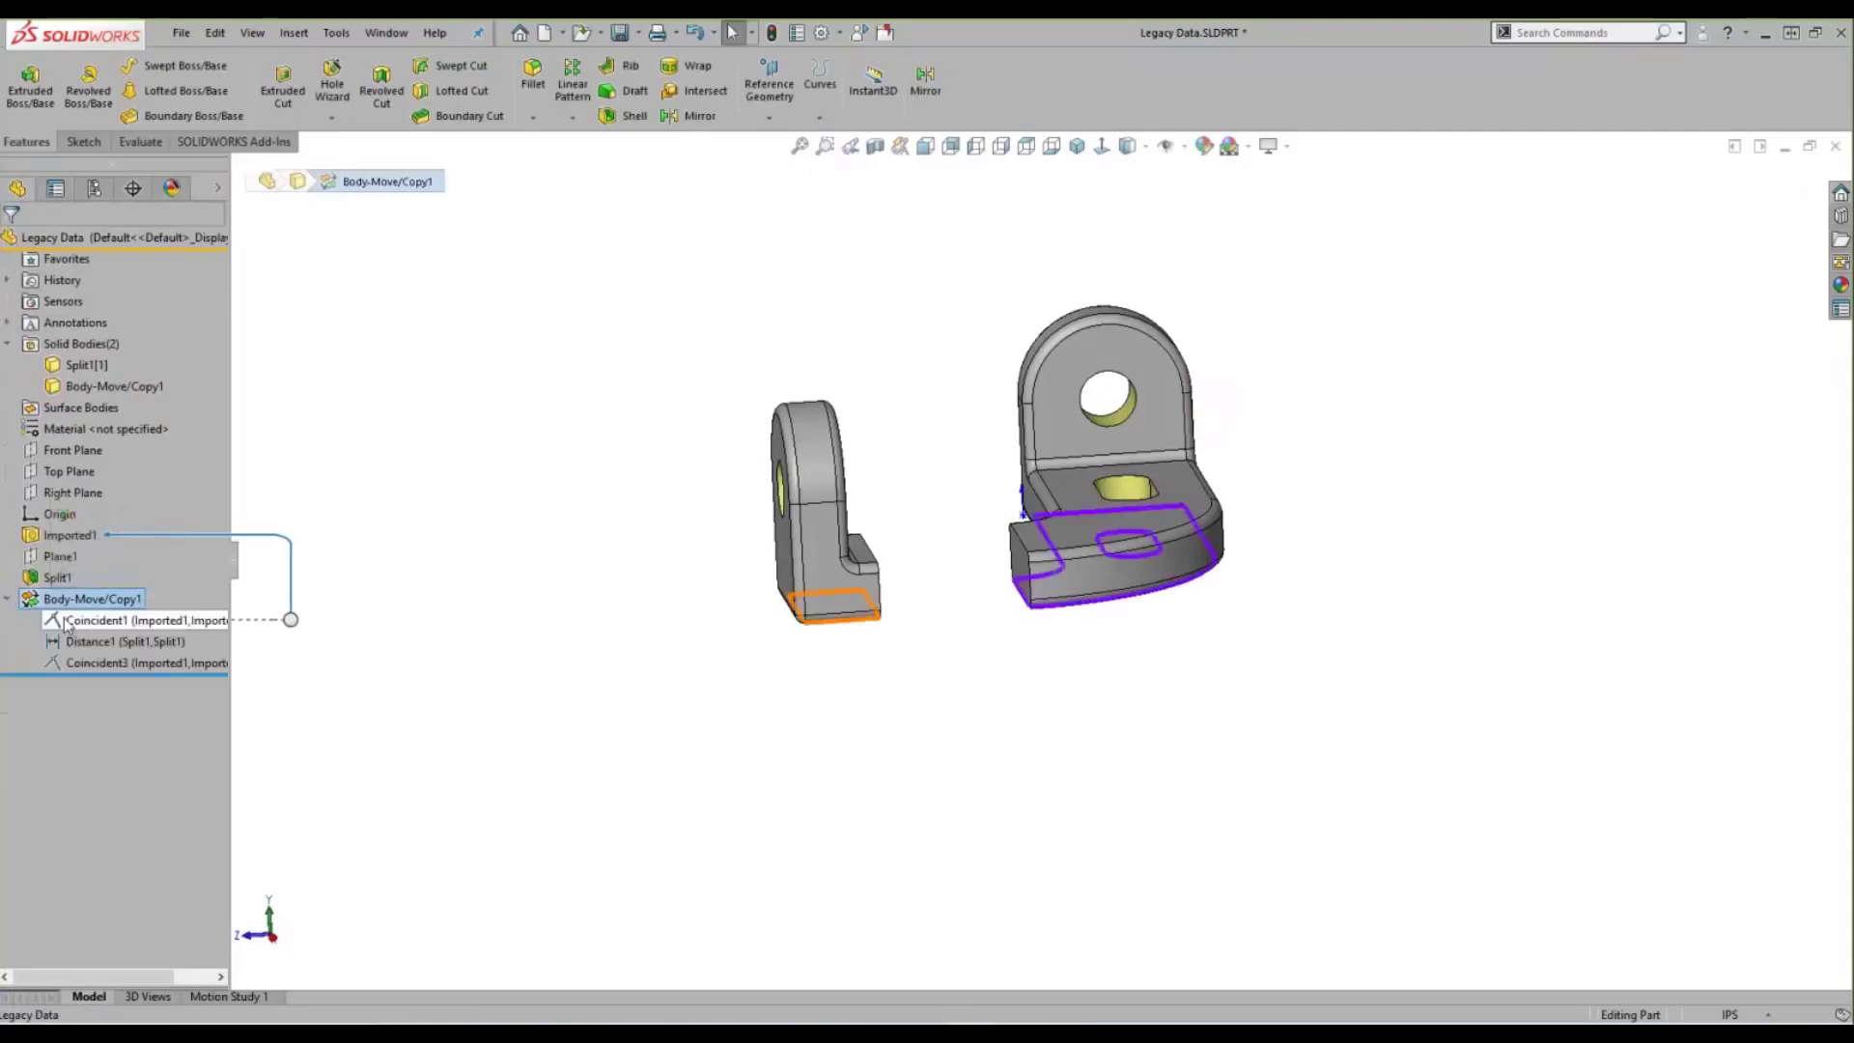
left_click(91, 641)
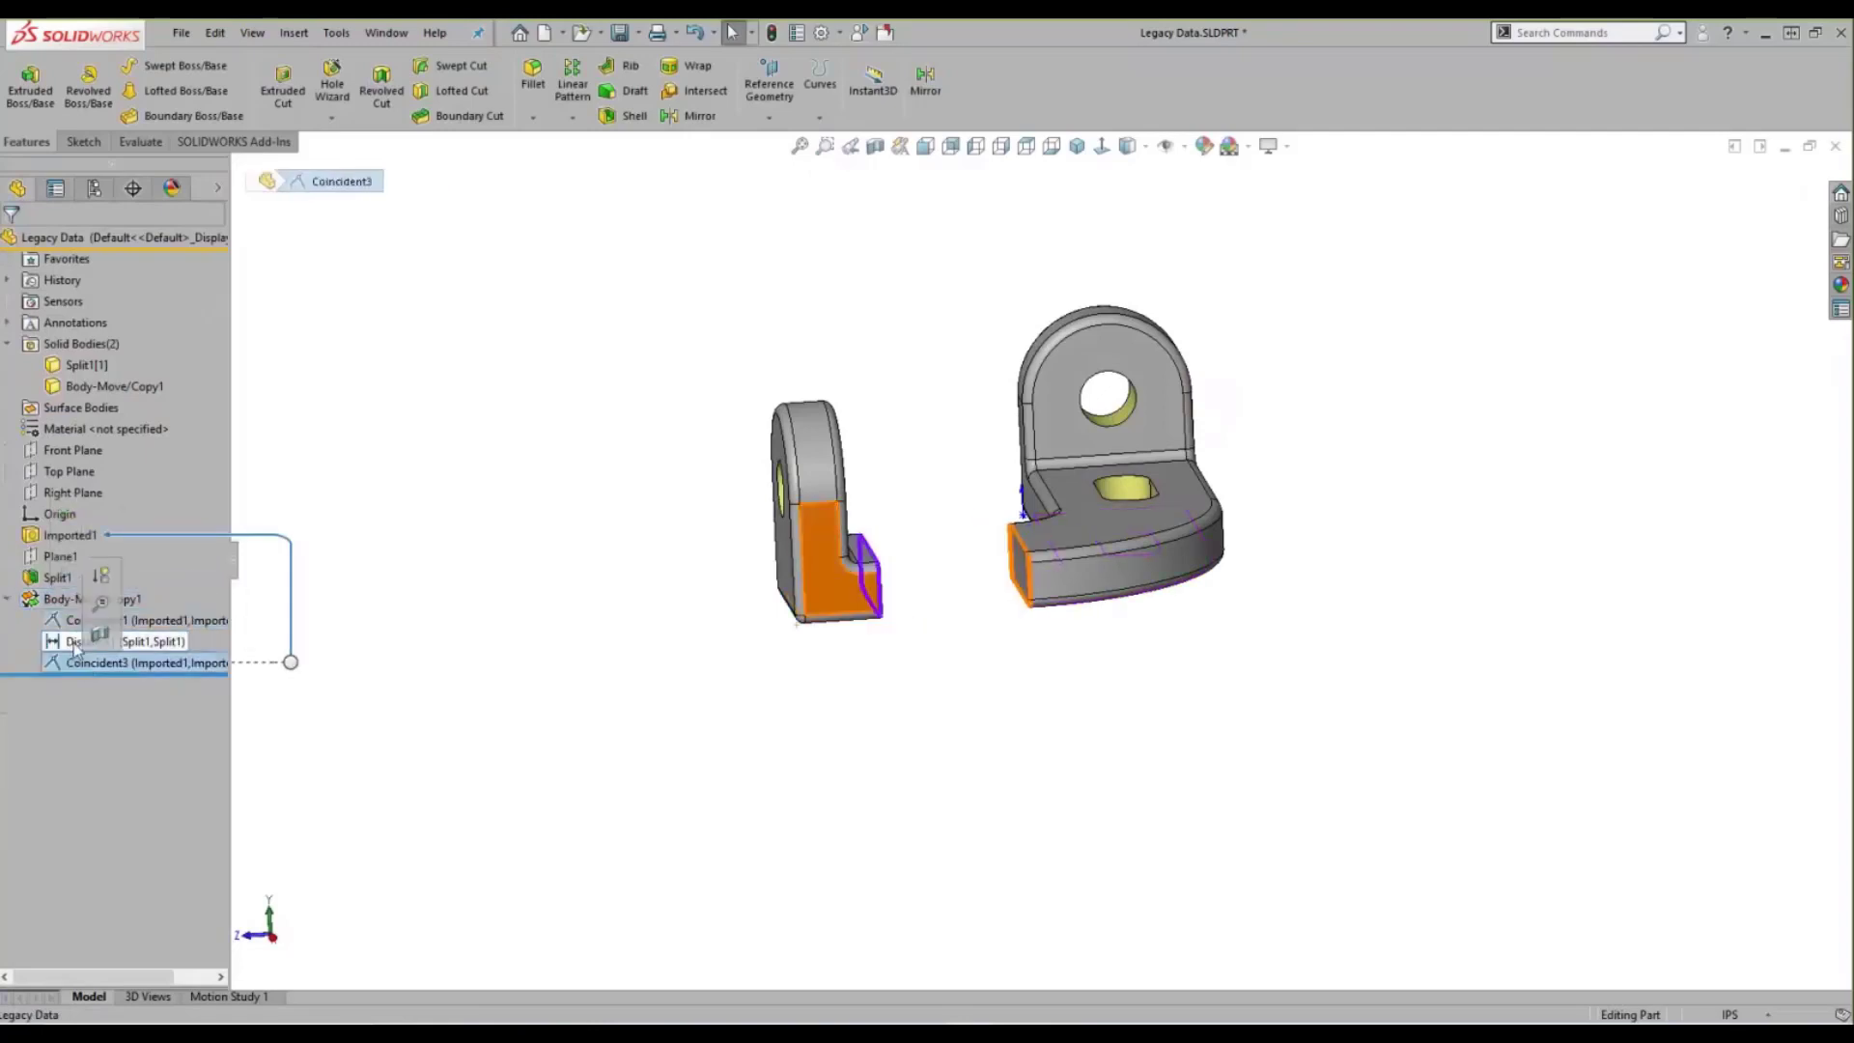
right_click(63, 641)
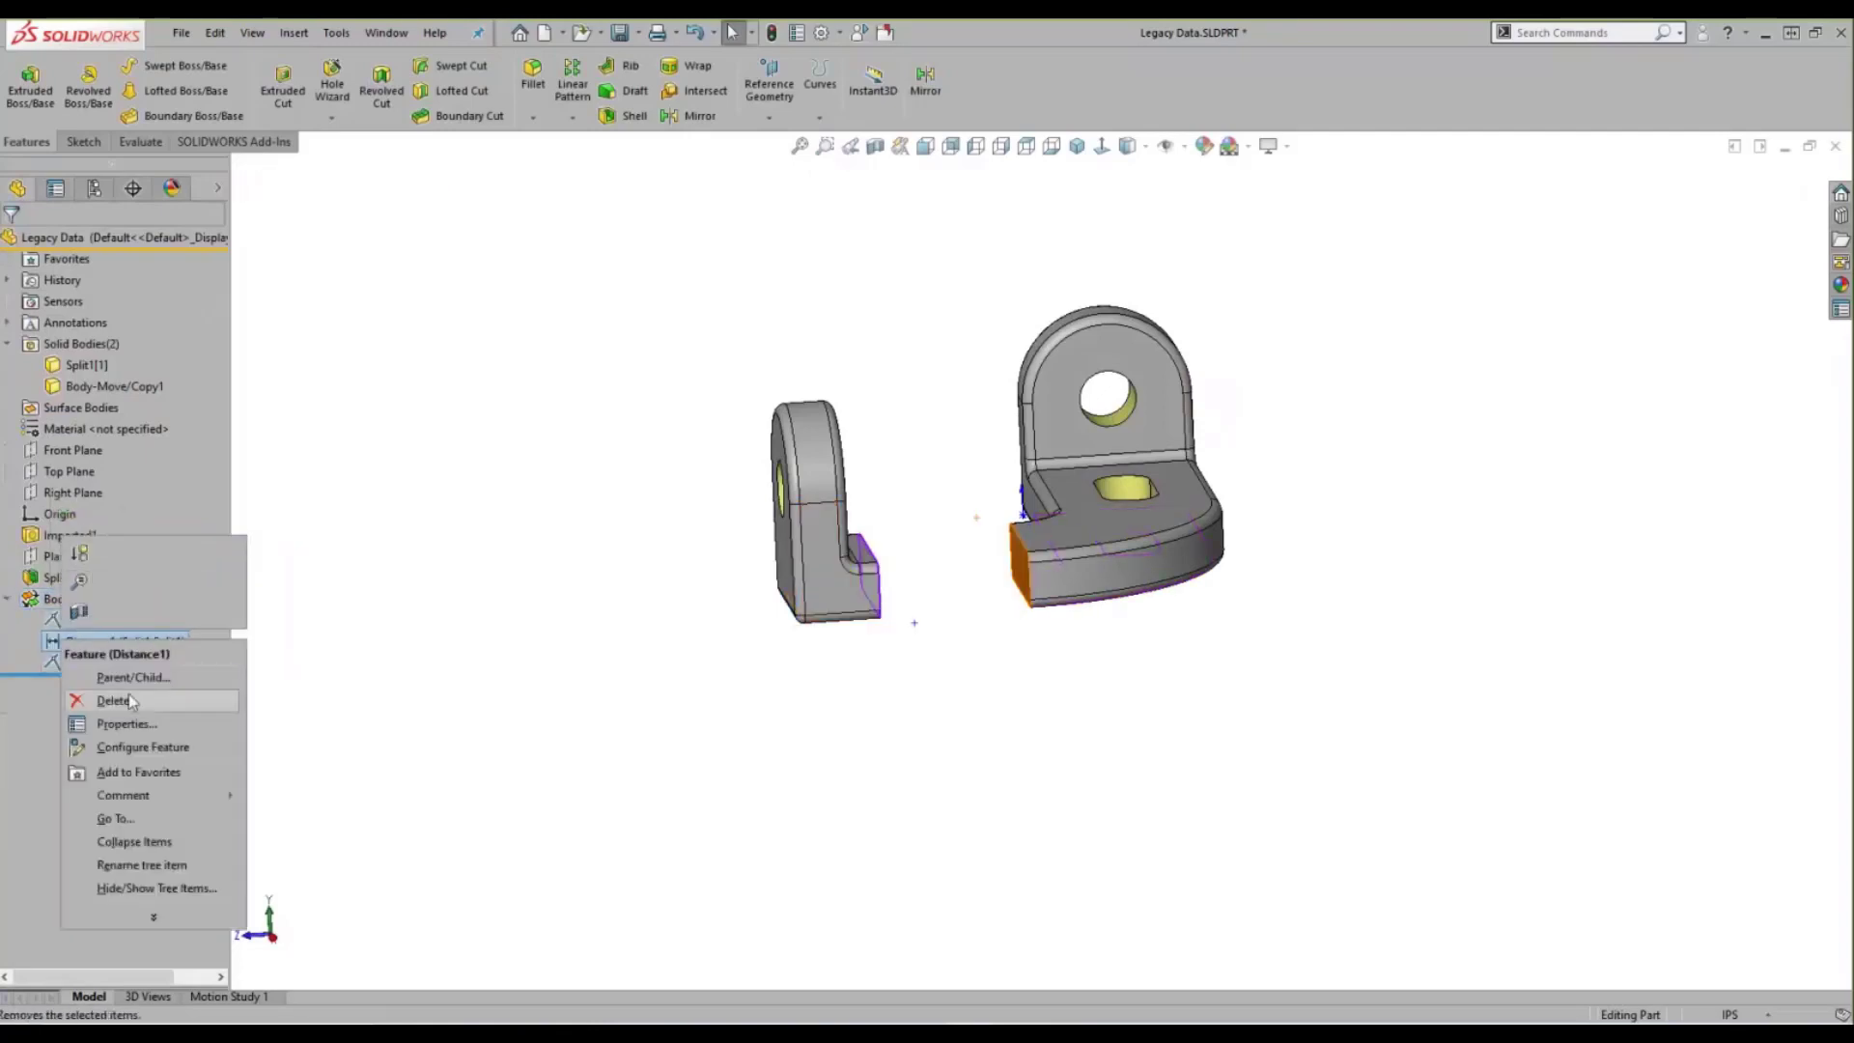
left_click(40, 769)
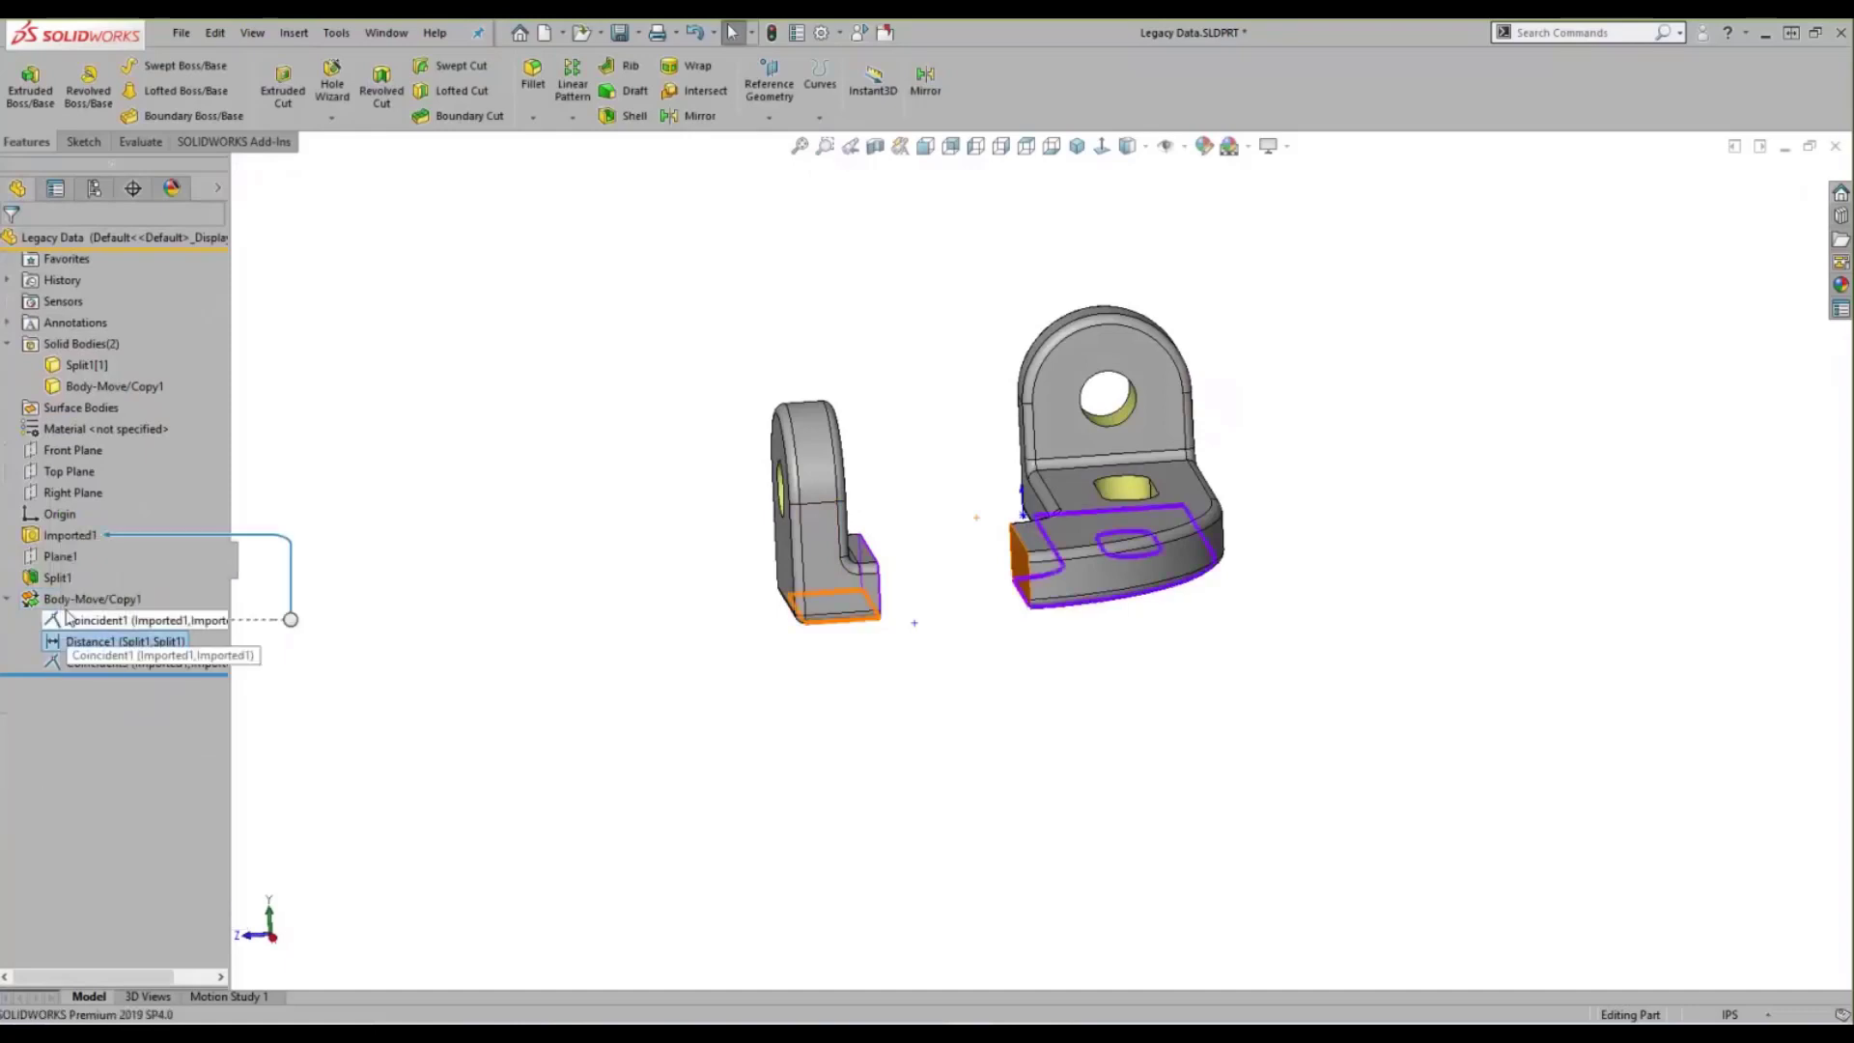
right_click(76, 642)
- Open the body-move feature for editing to view its mate list, and leave it without changes
left_click(58, 598)
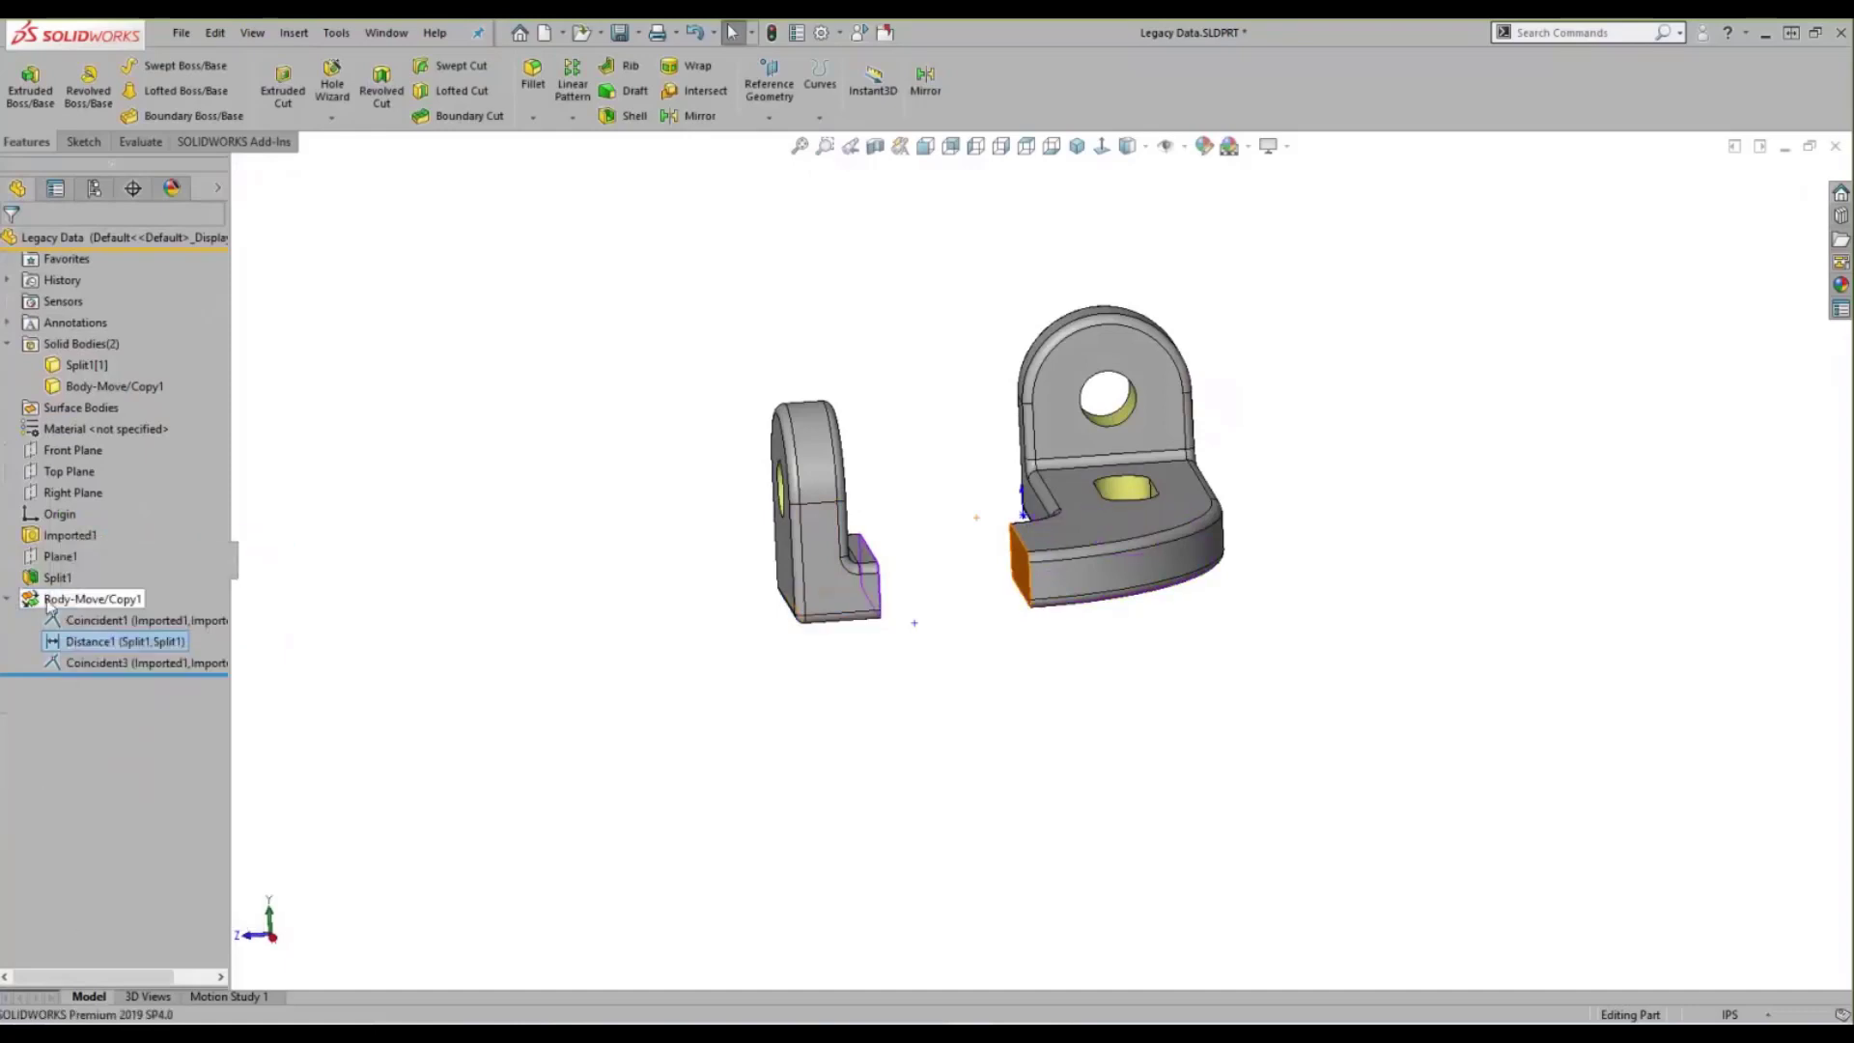
right_click(46, 599)
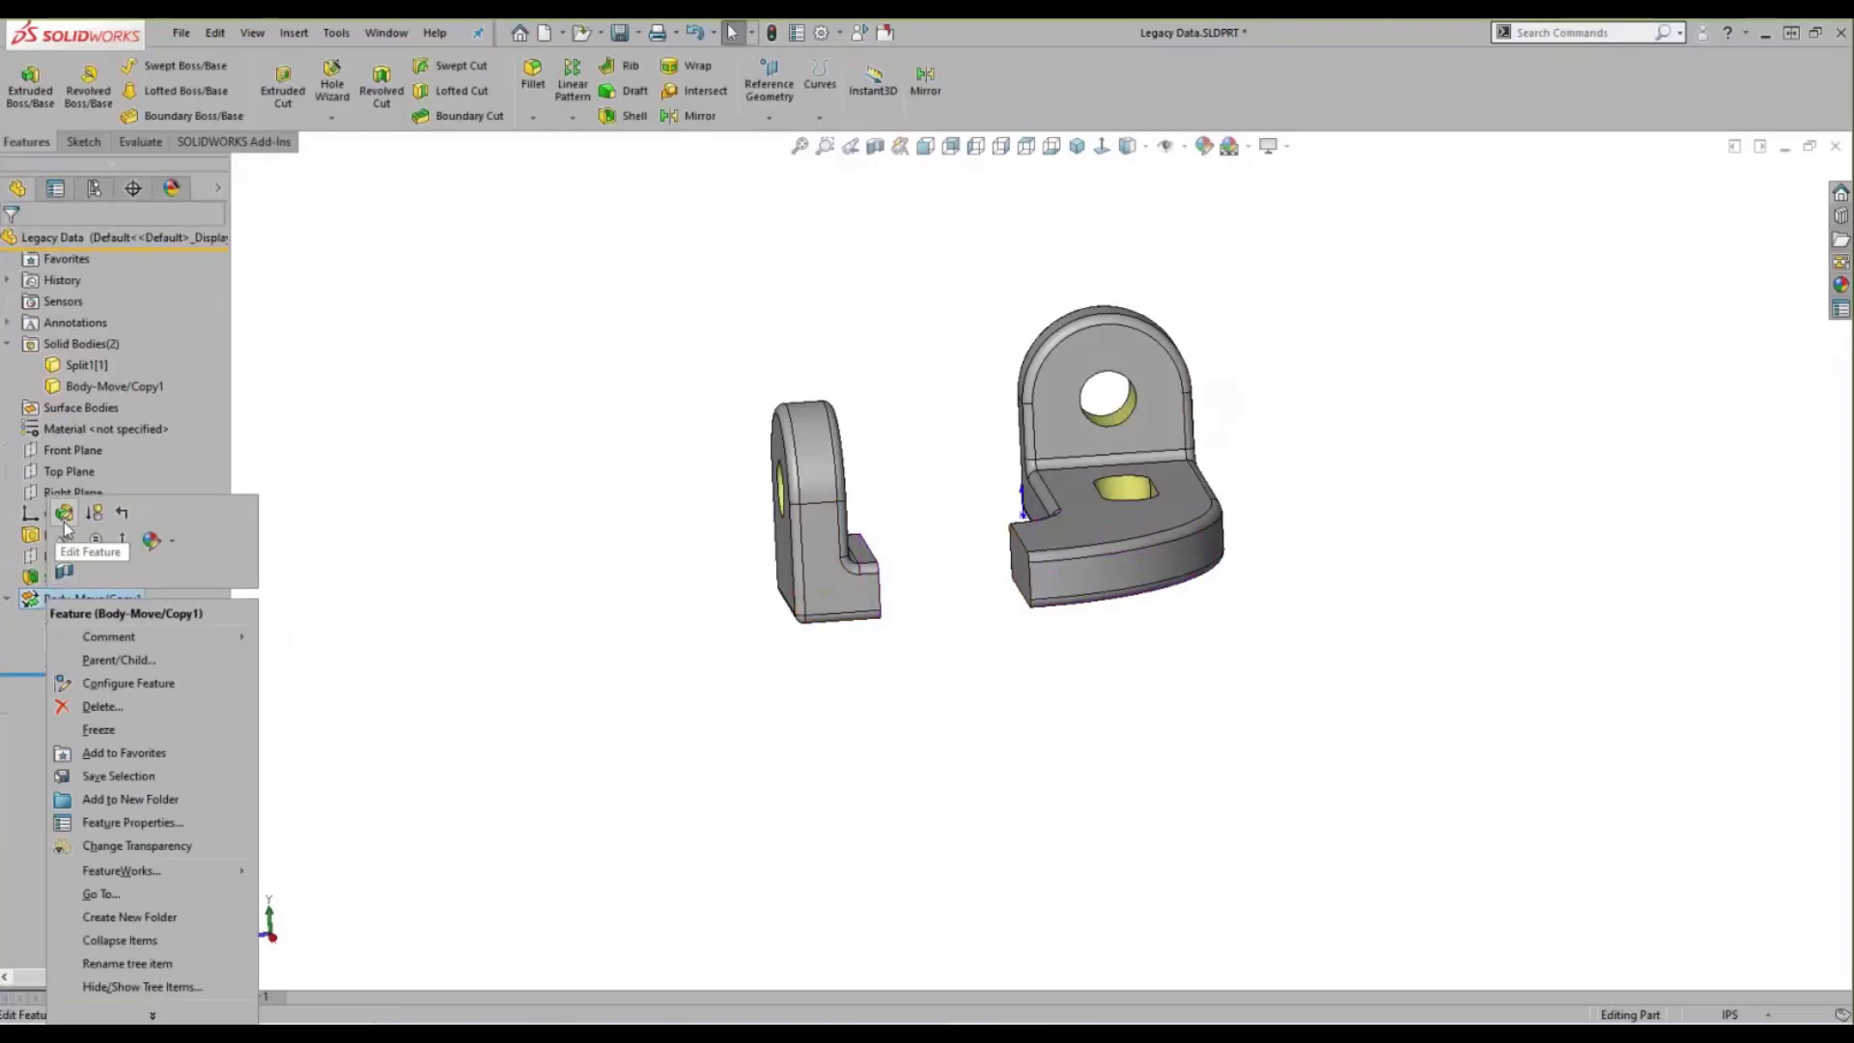
left_click(64, 523)
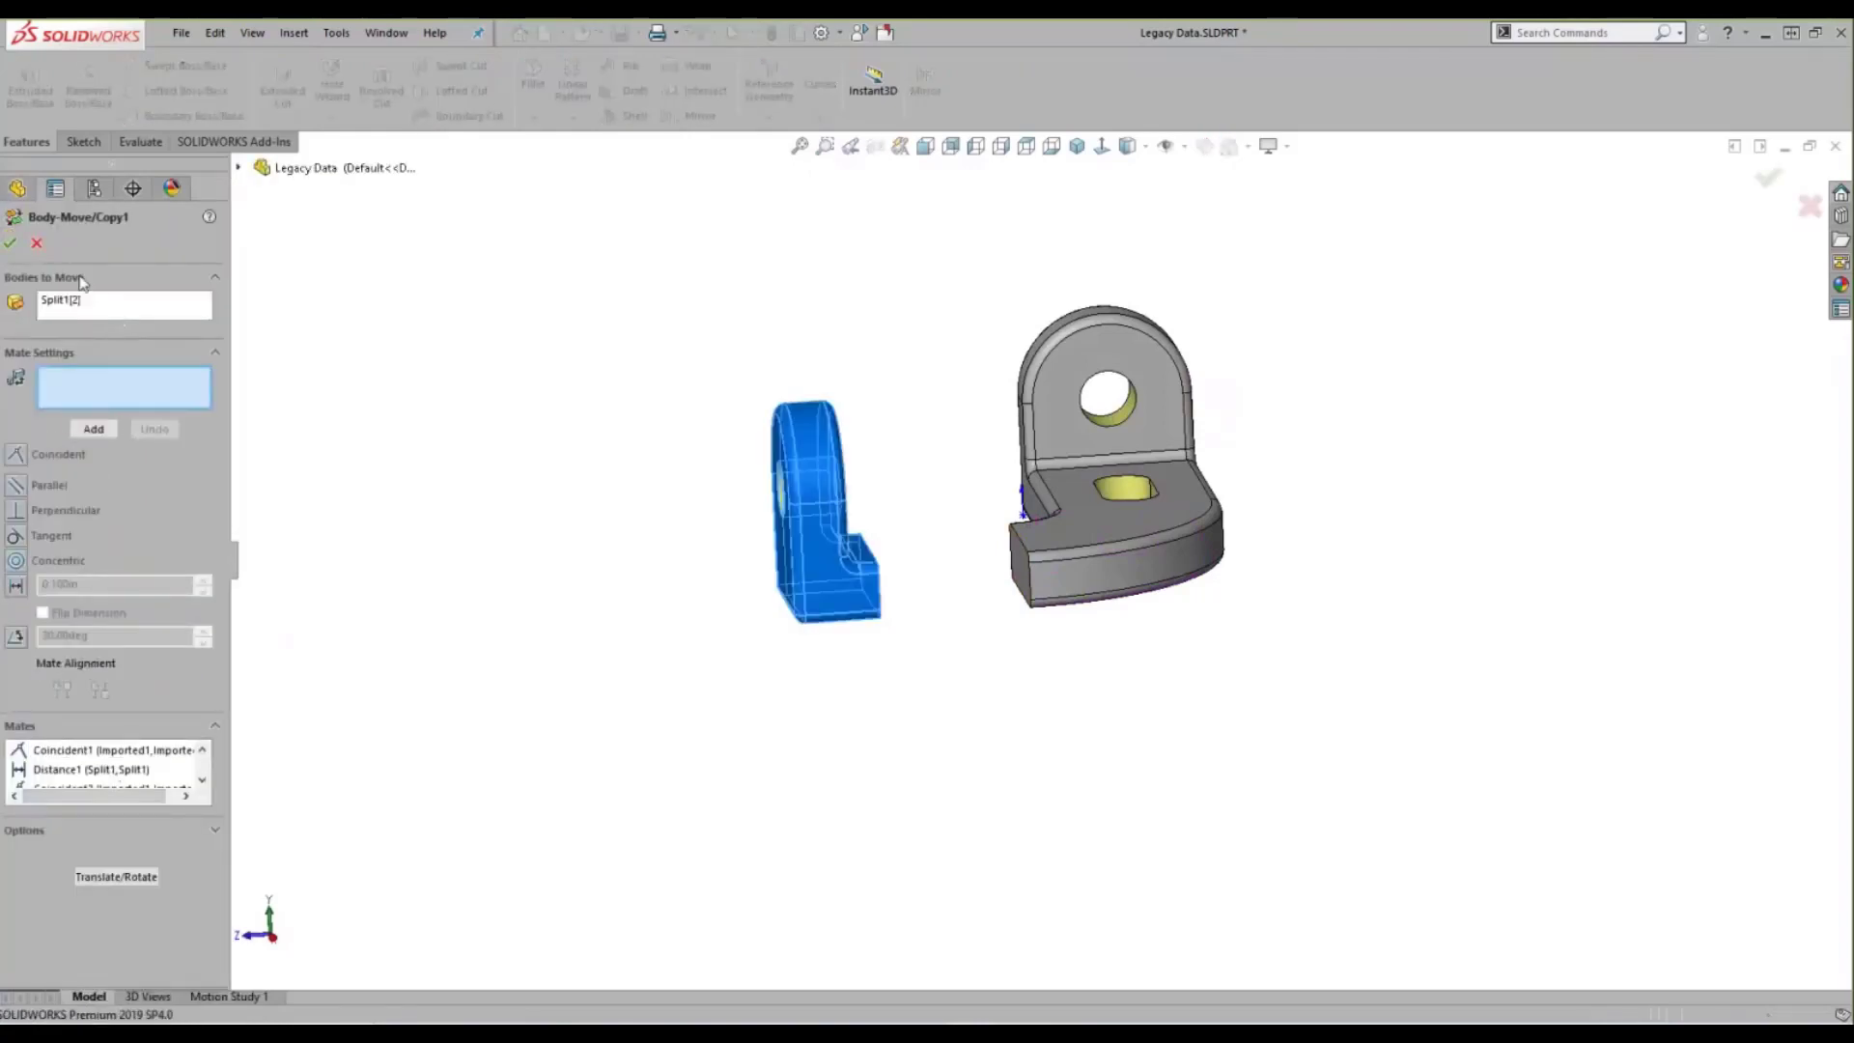
left_click(39, 245)
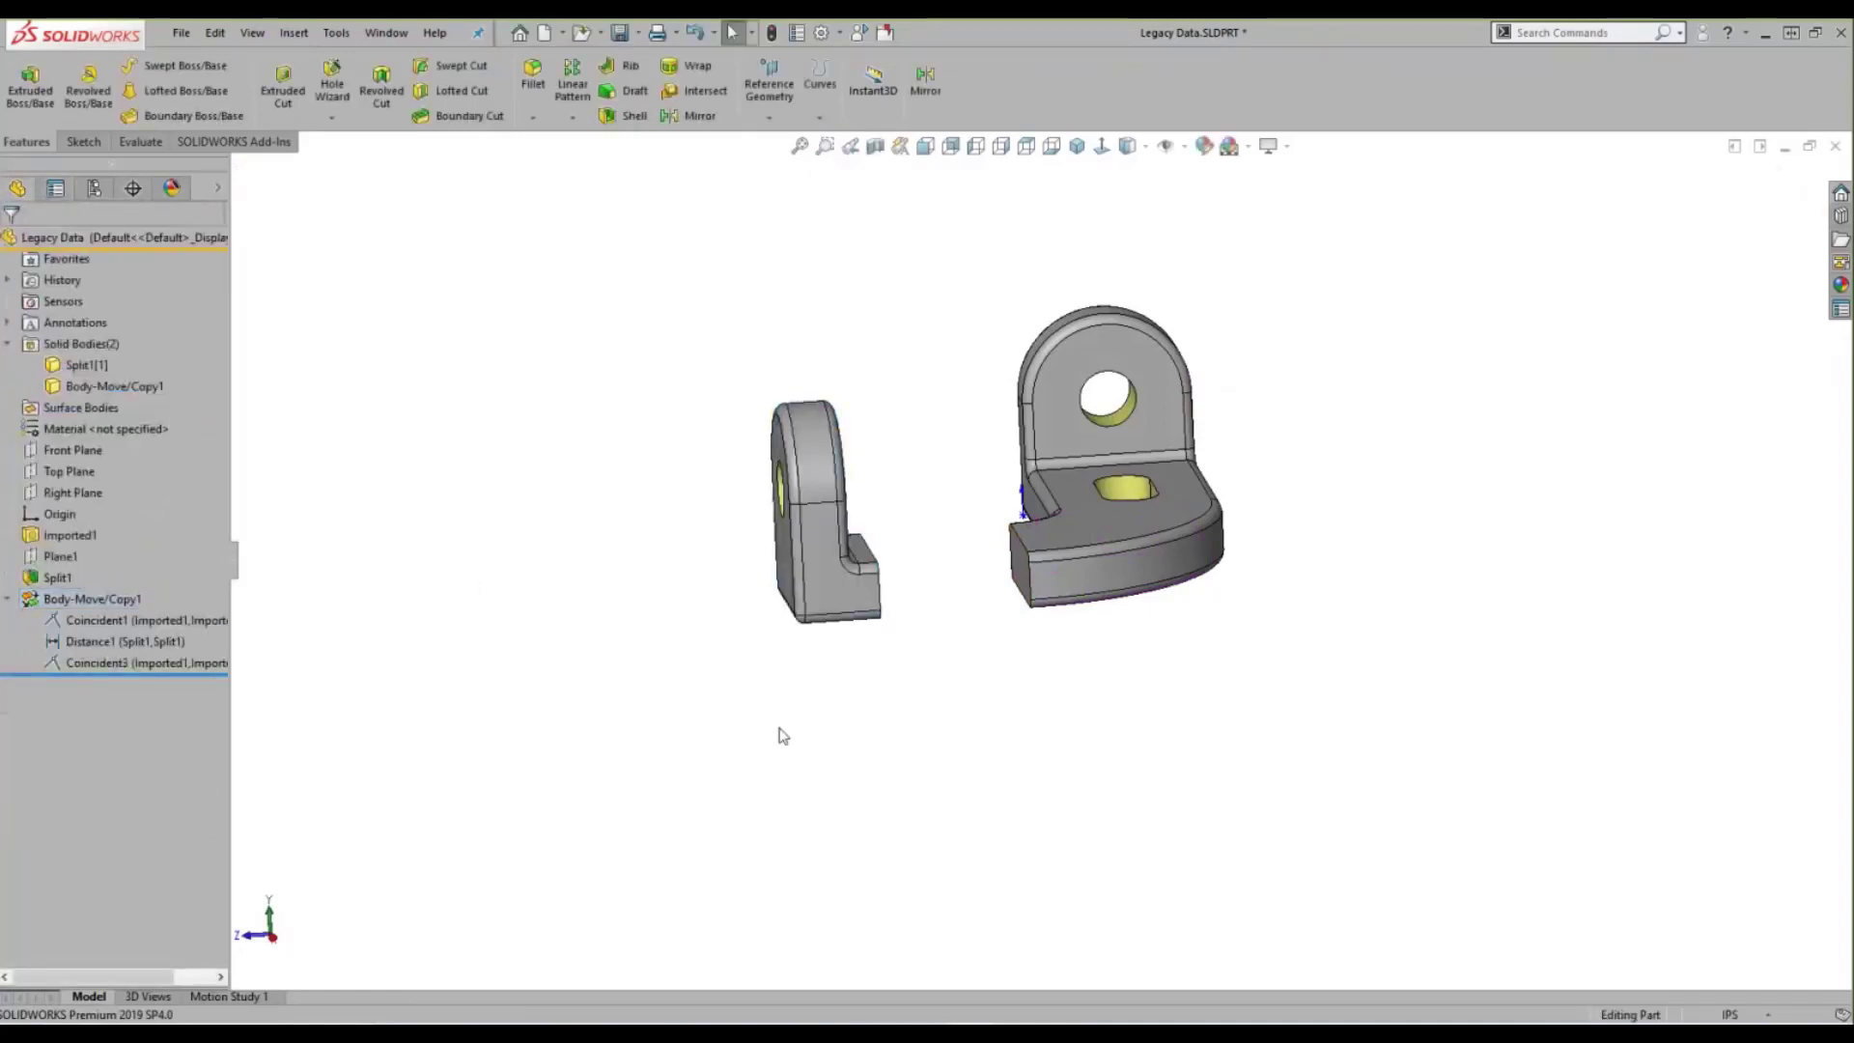
- Start a sketch on the base's cut face and convert the face's outline into sketch entities
scroll(981, 567, "down", 3)
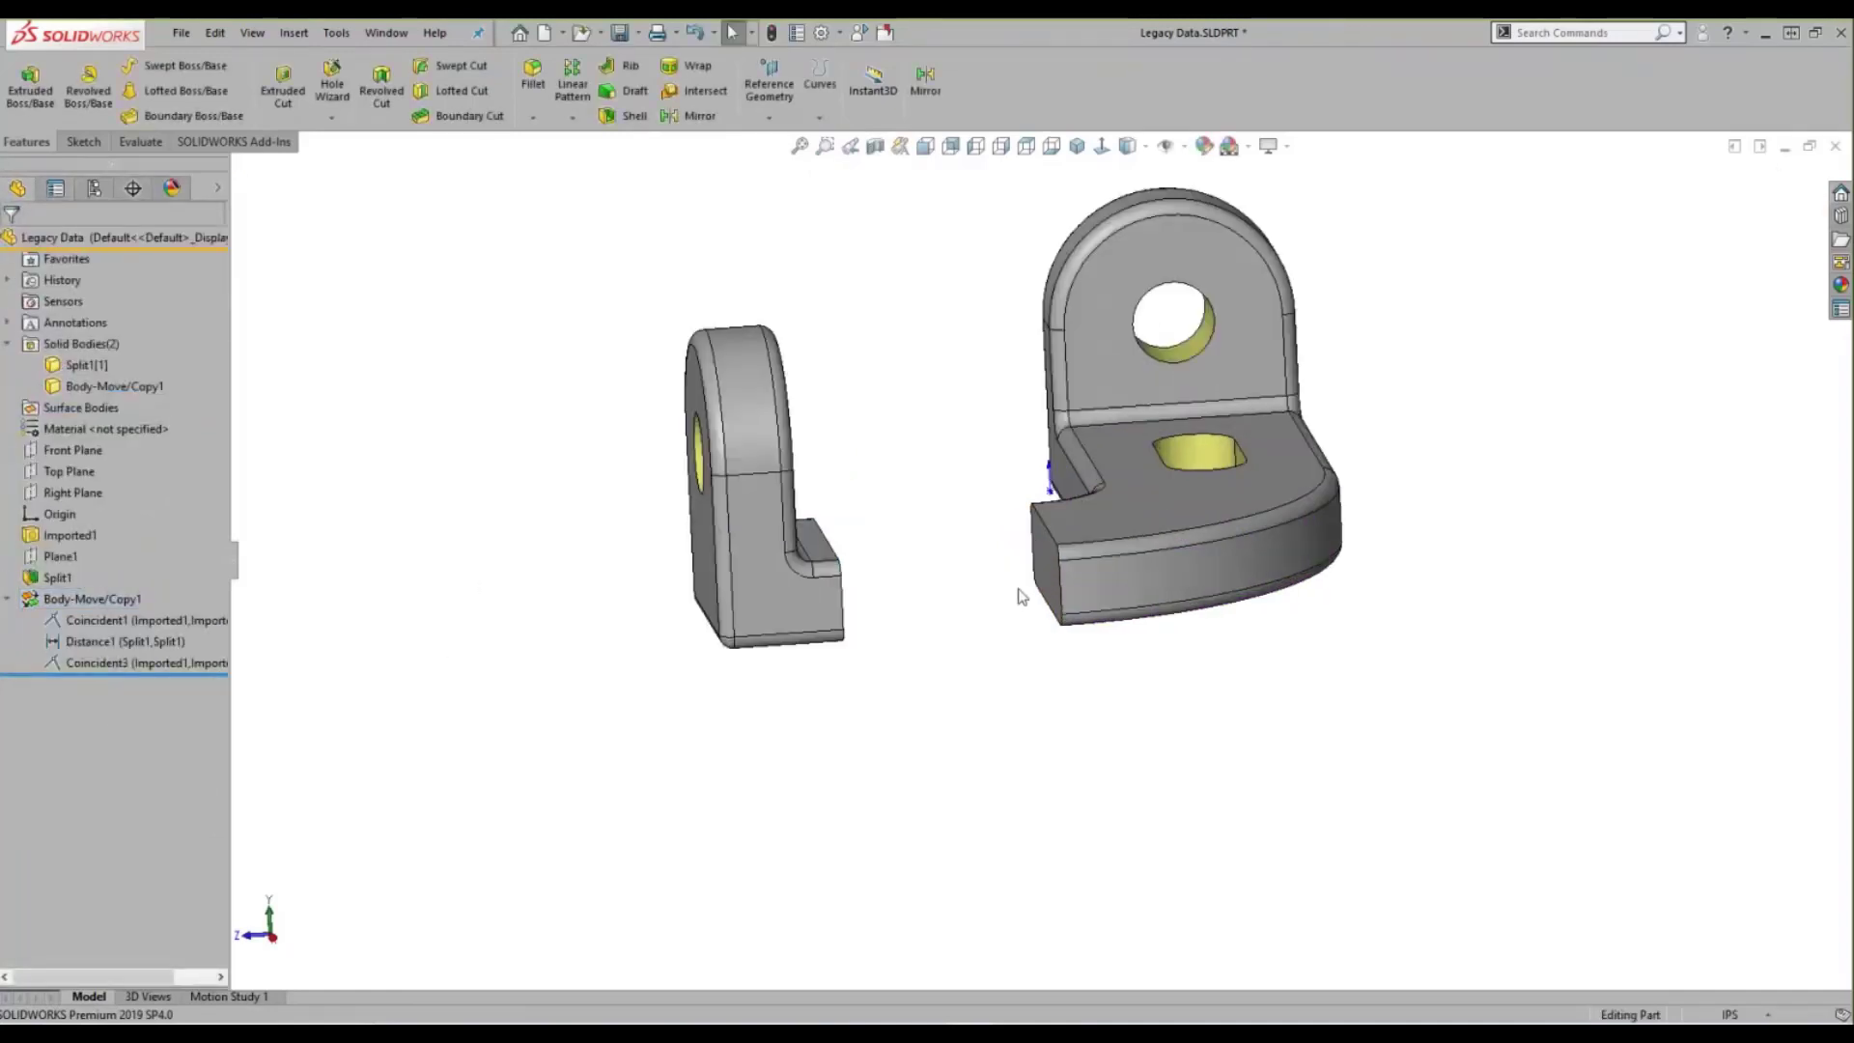
left_click(1087, 536)
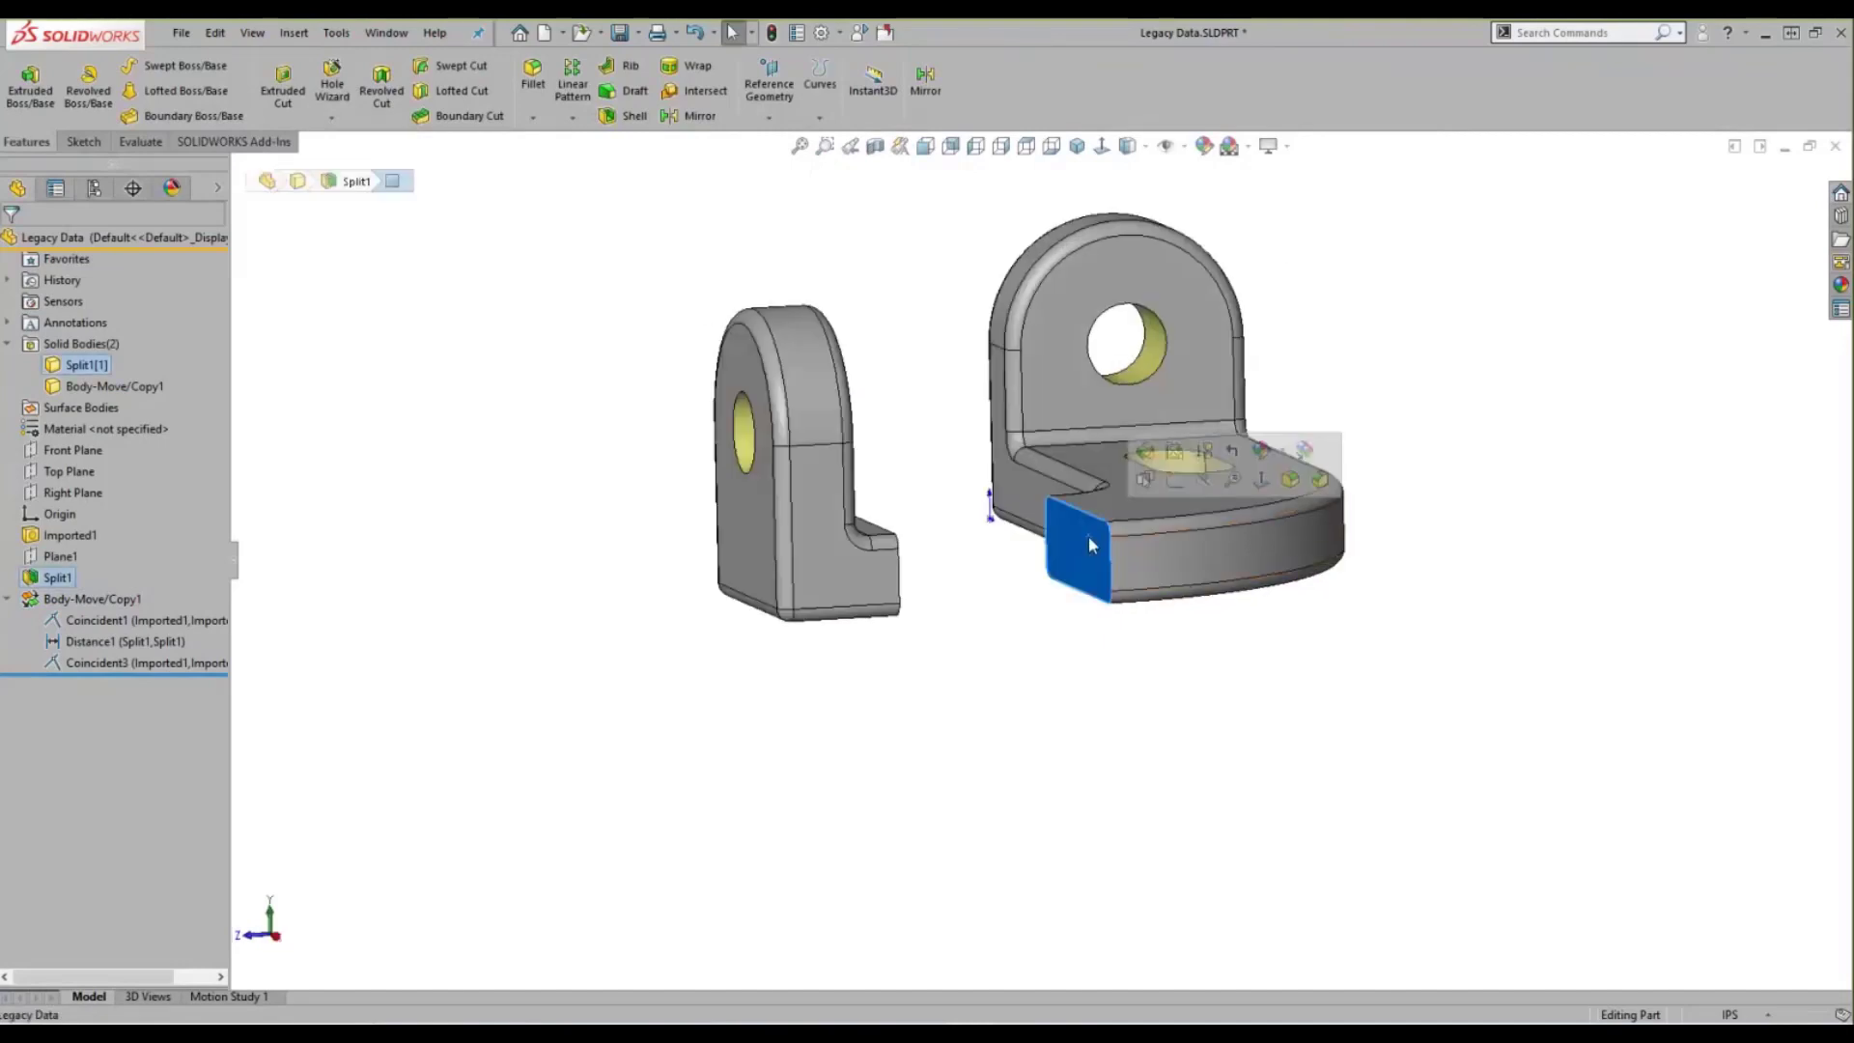
left_click(1175, 488)
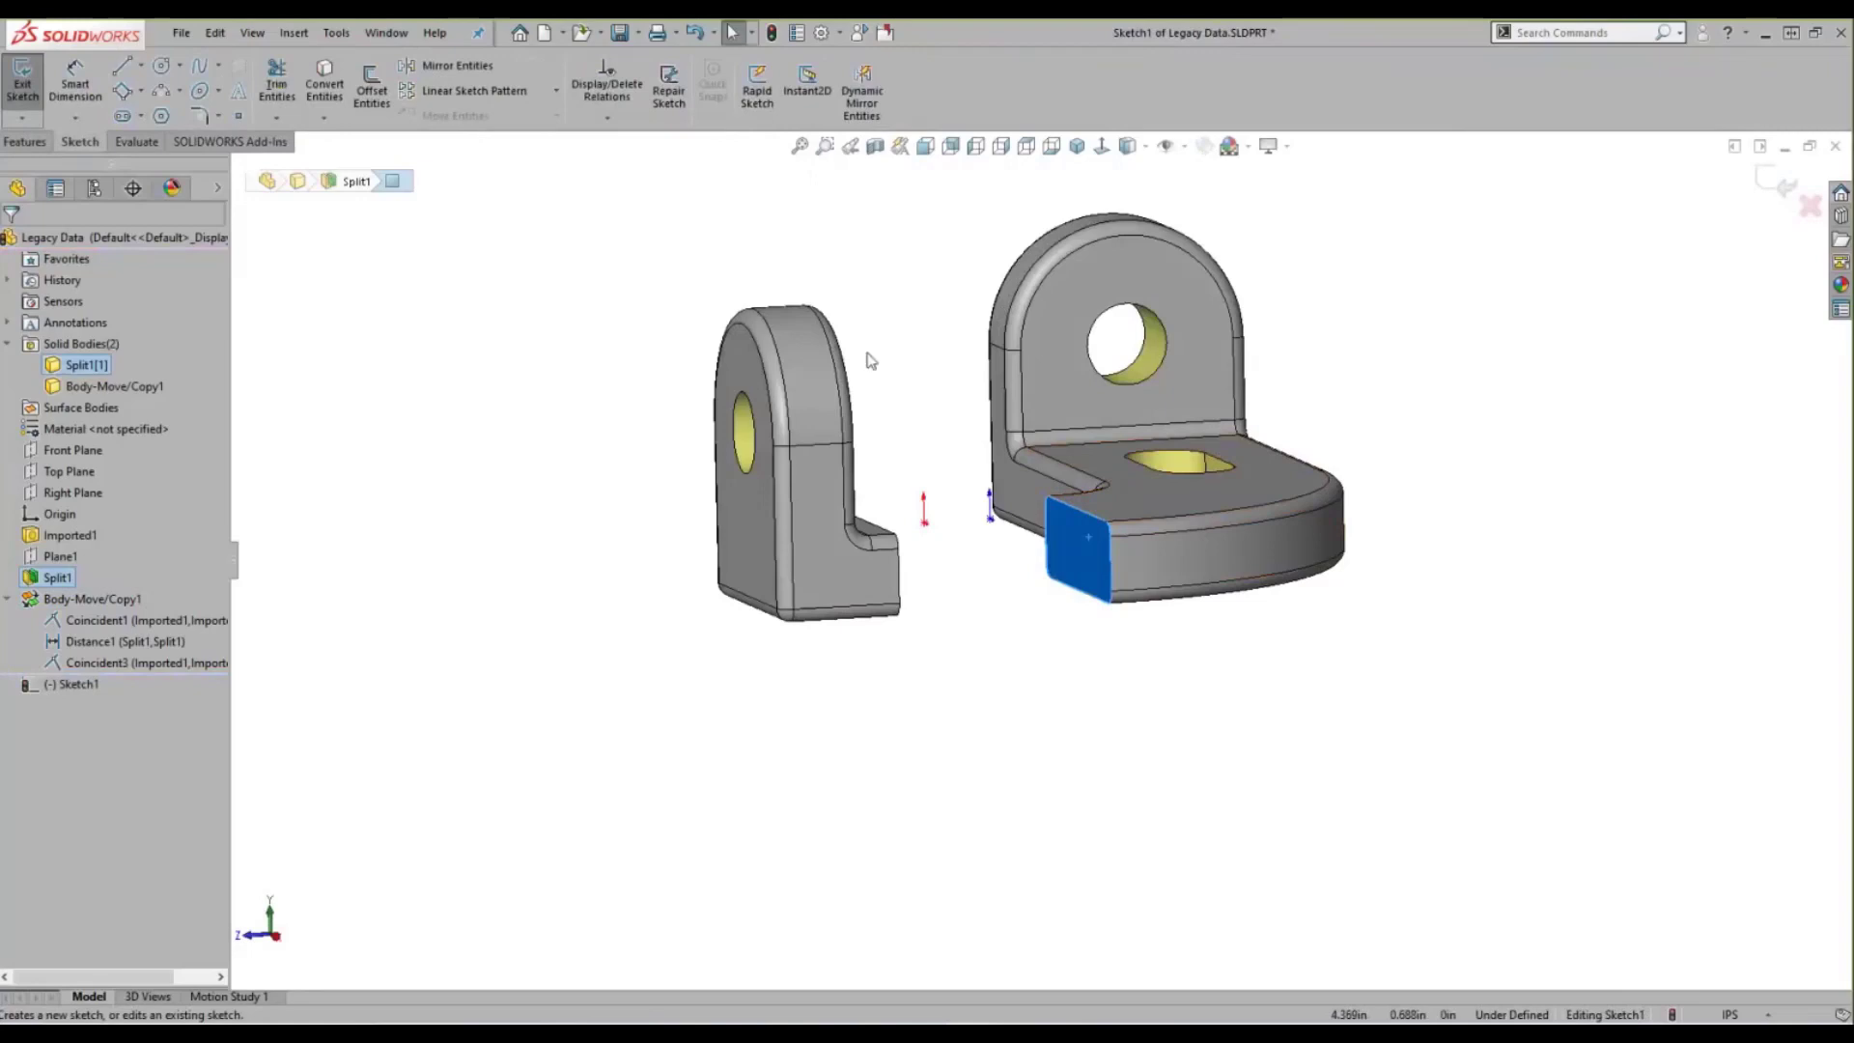
key("s")
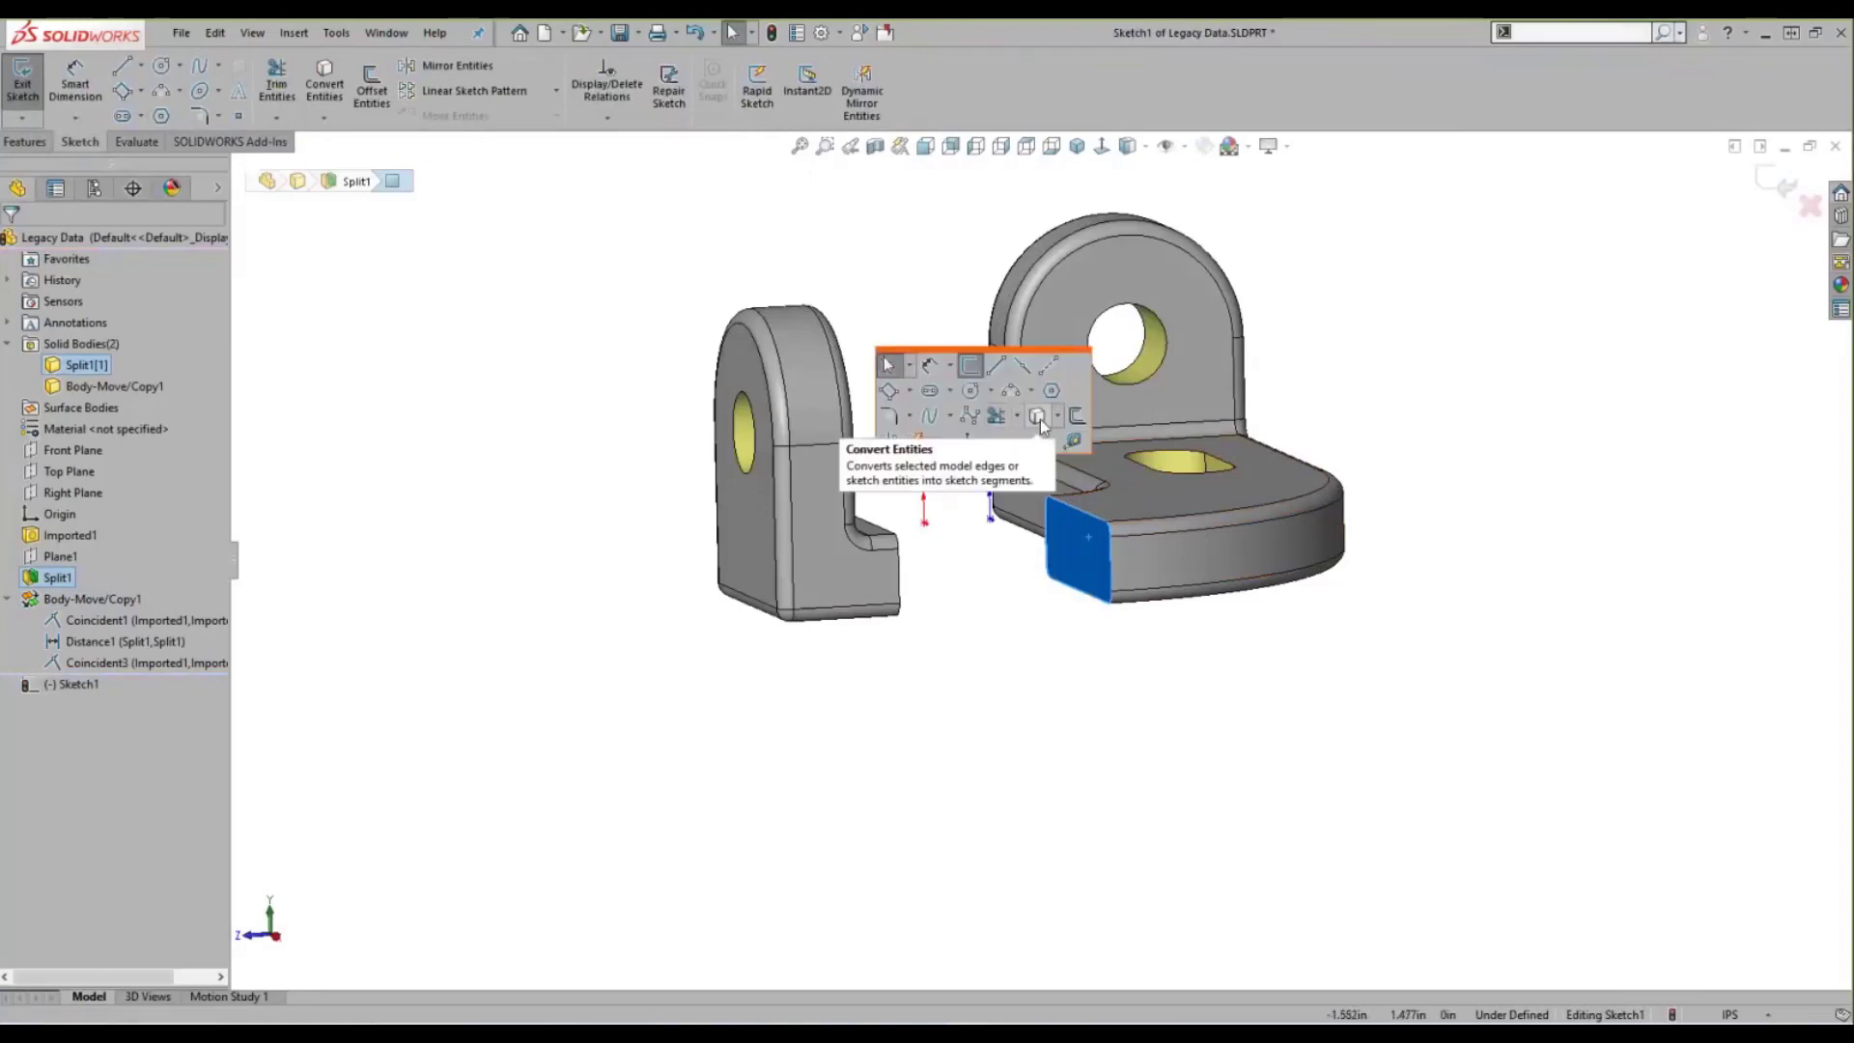
left_click(1040, 419)
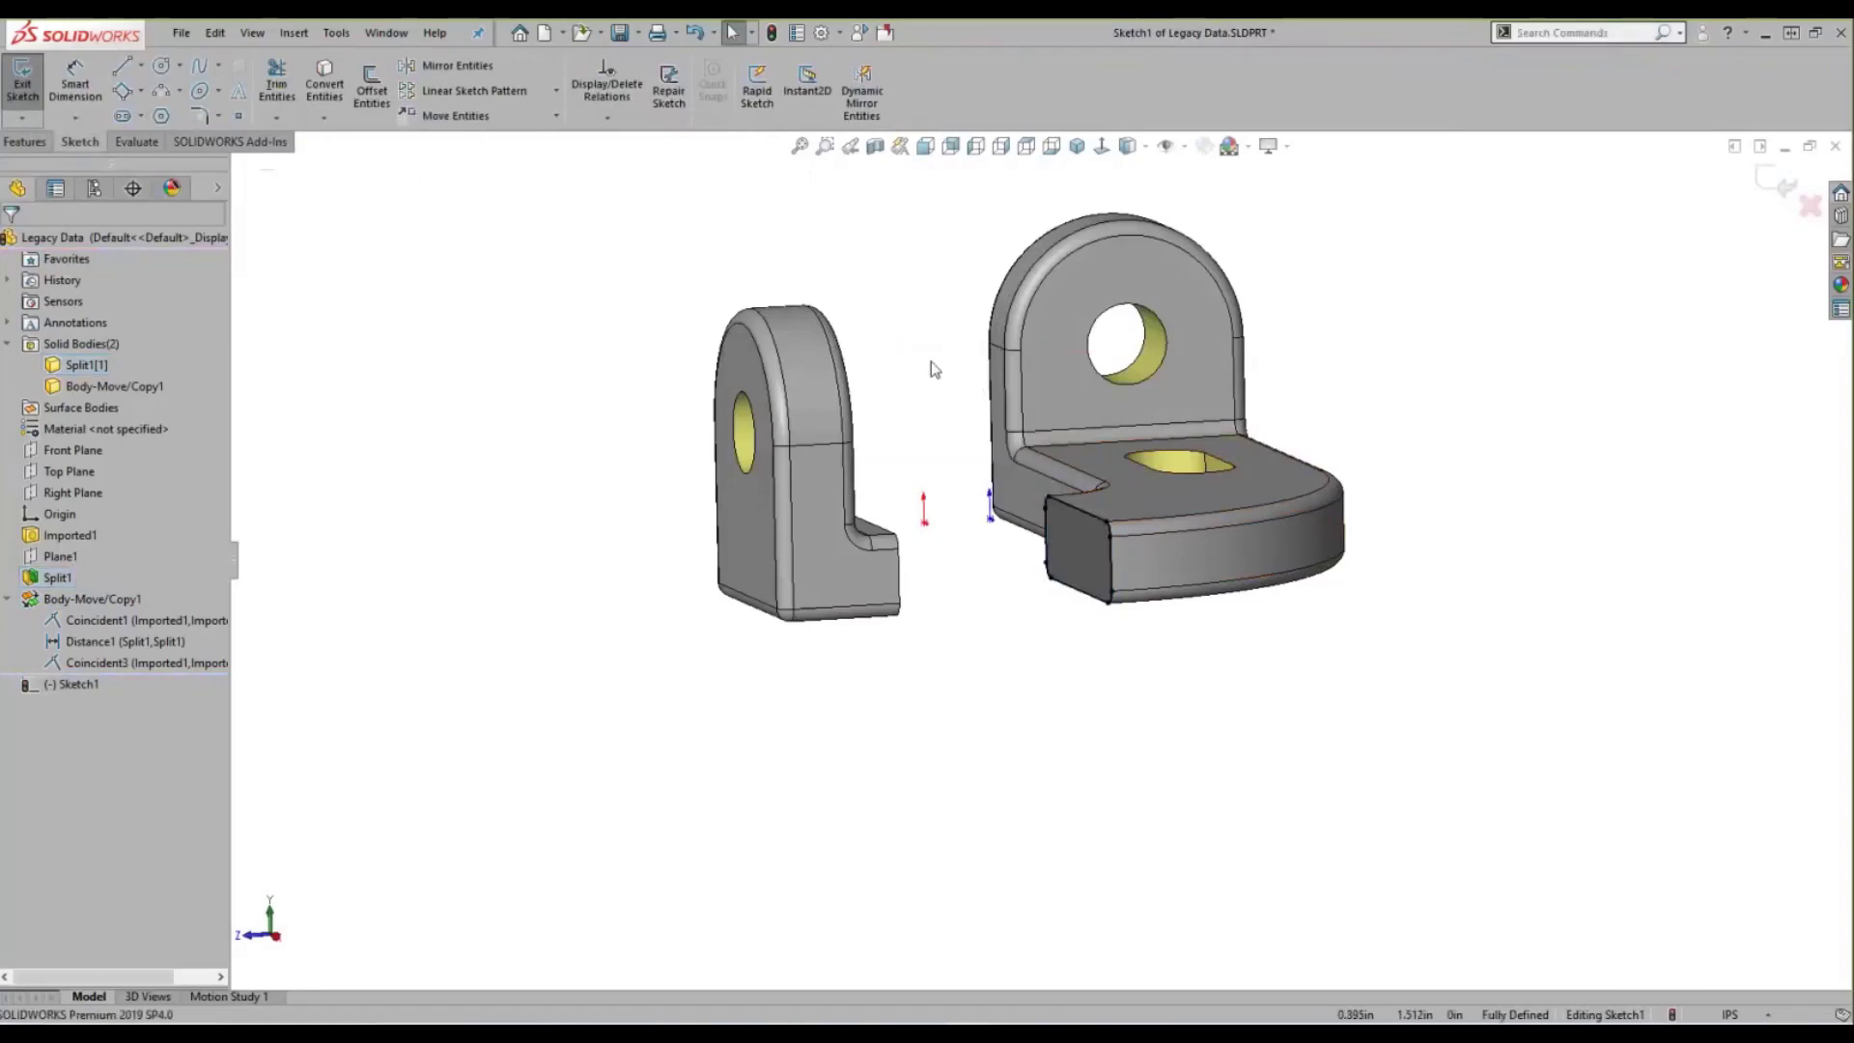
- Open the shortcut bar customization, review the part, drawing and sketch shortcut toolbars, and cancel without changes
key("s")
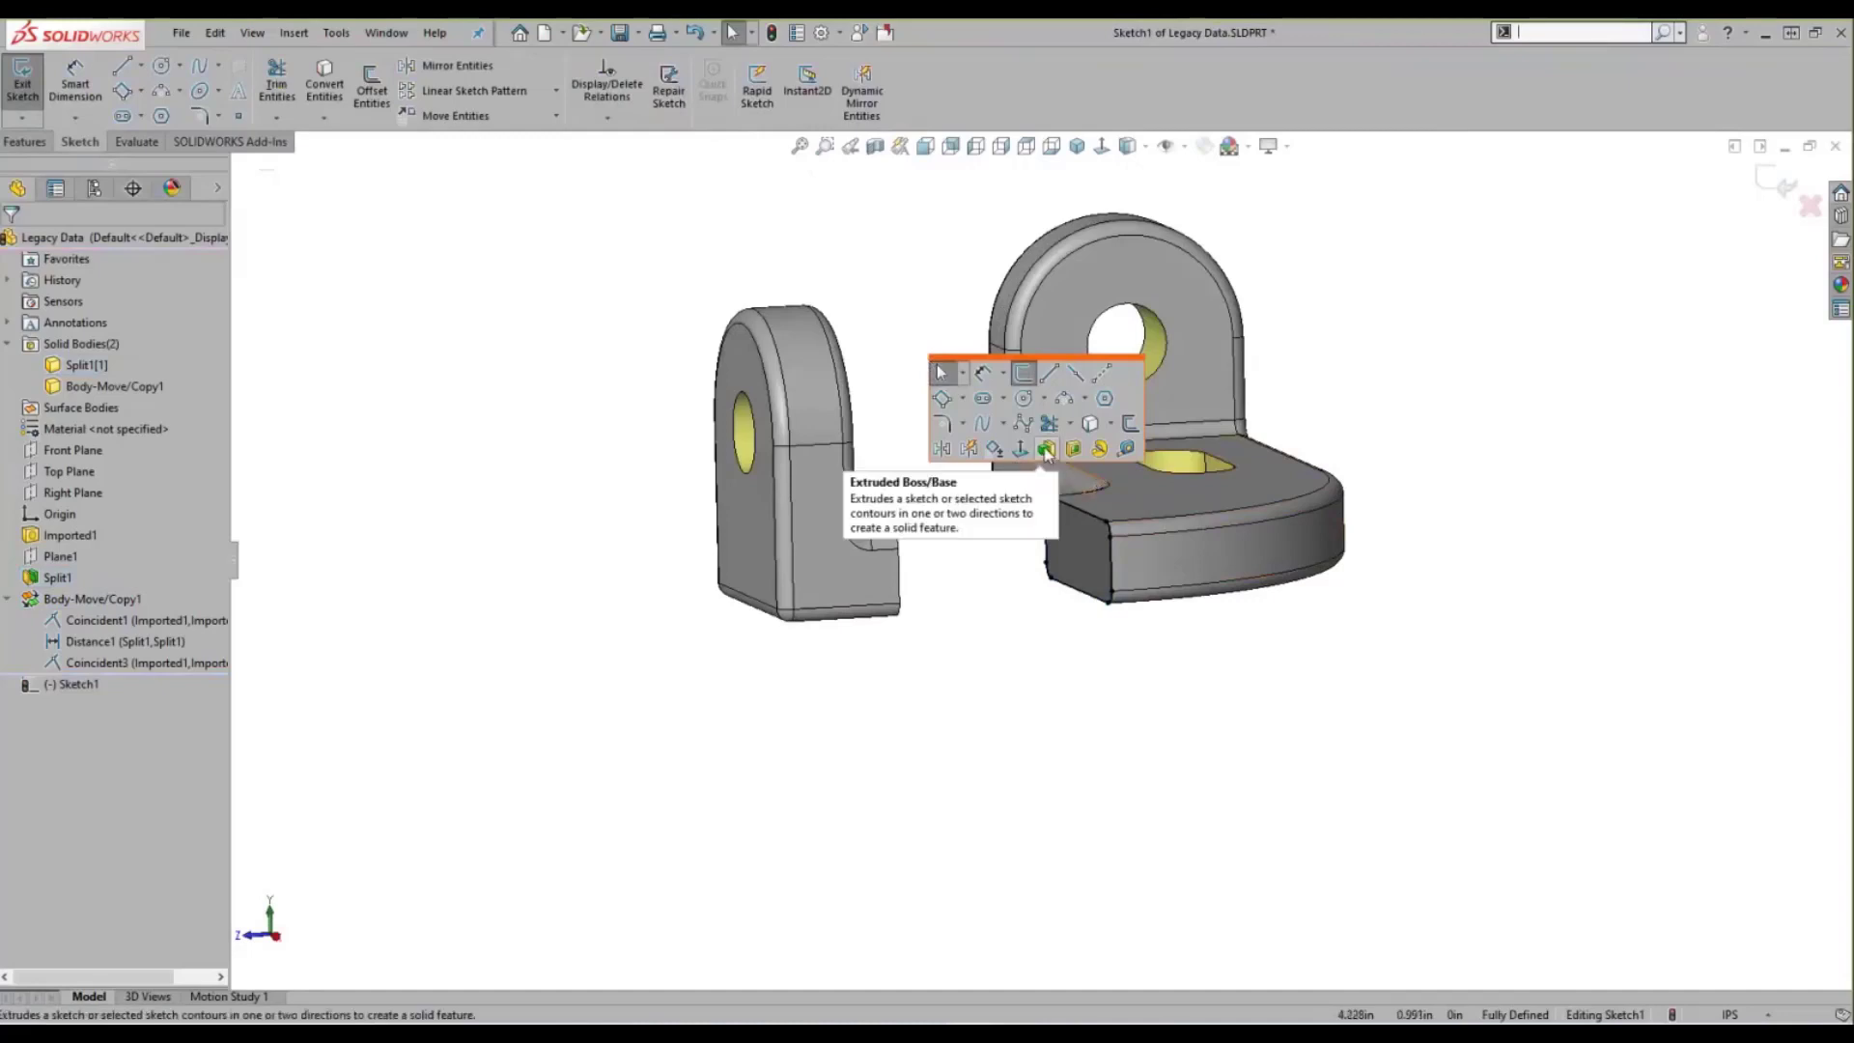
right_click(1071, 416)
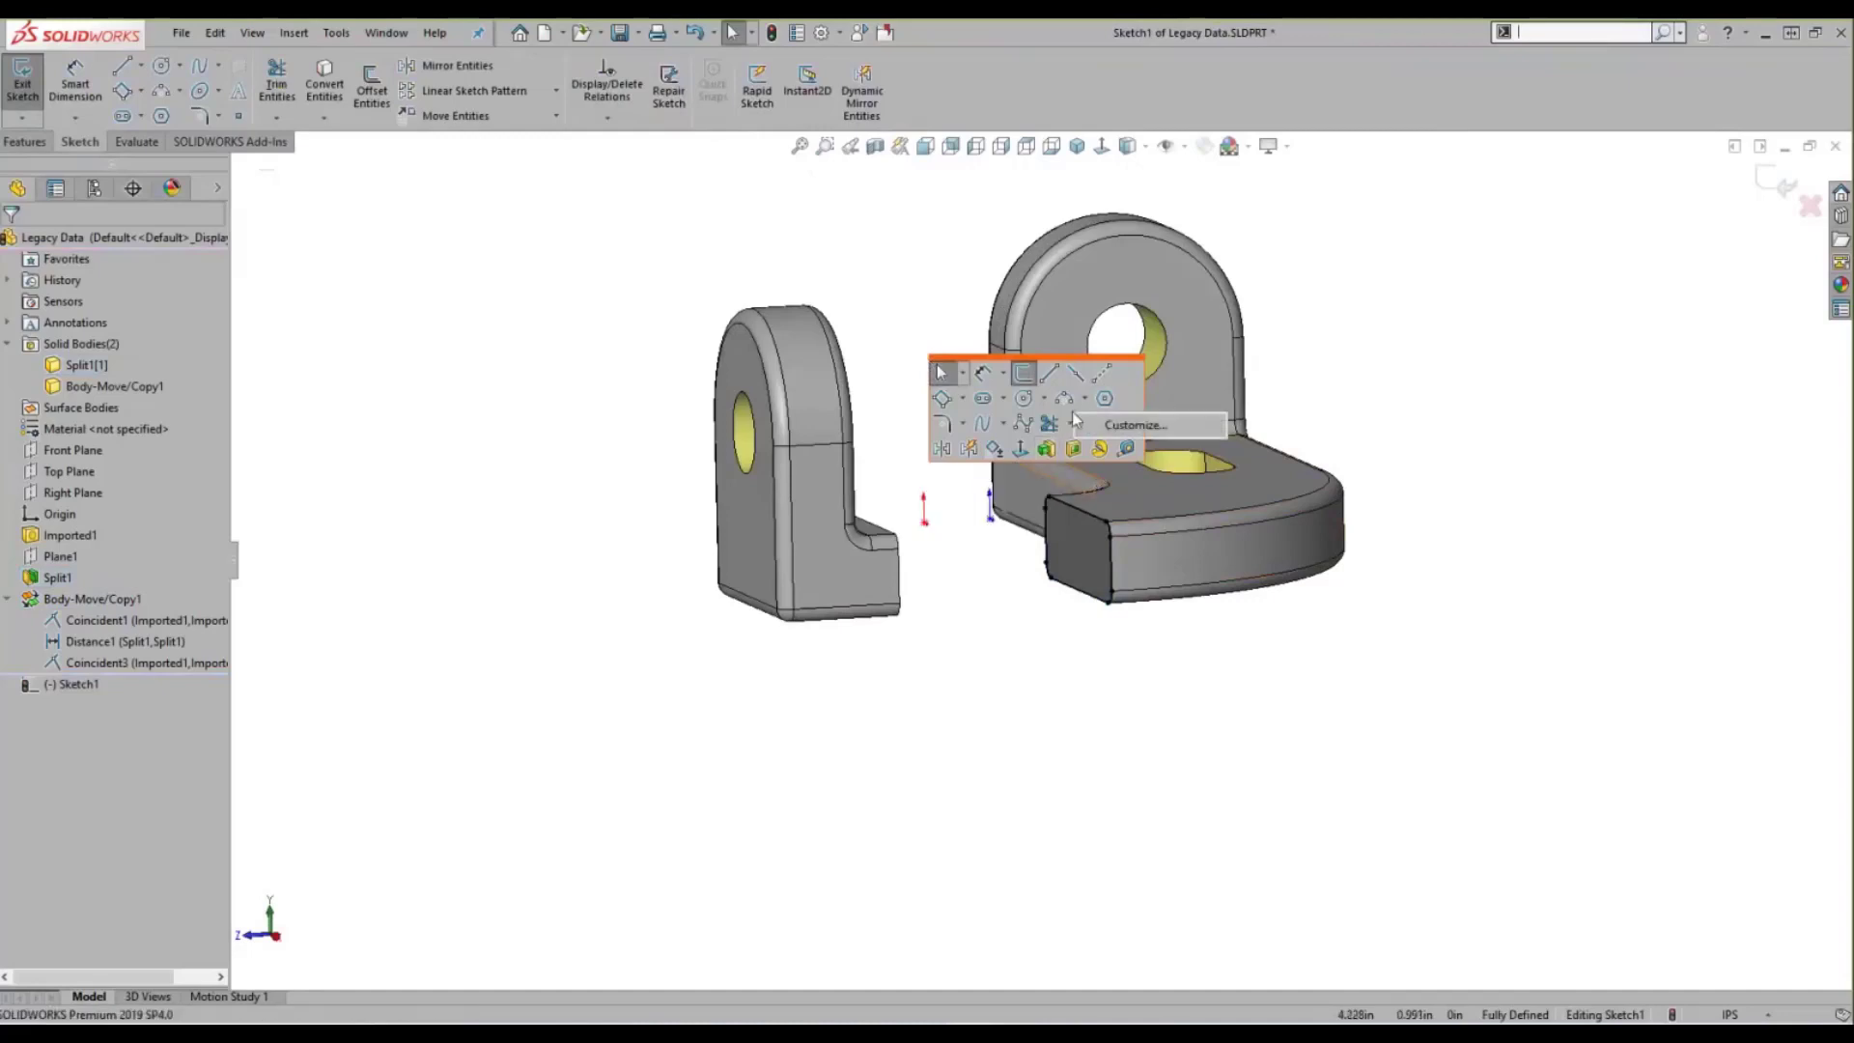
left_click(1140, 426)
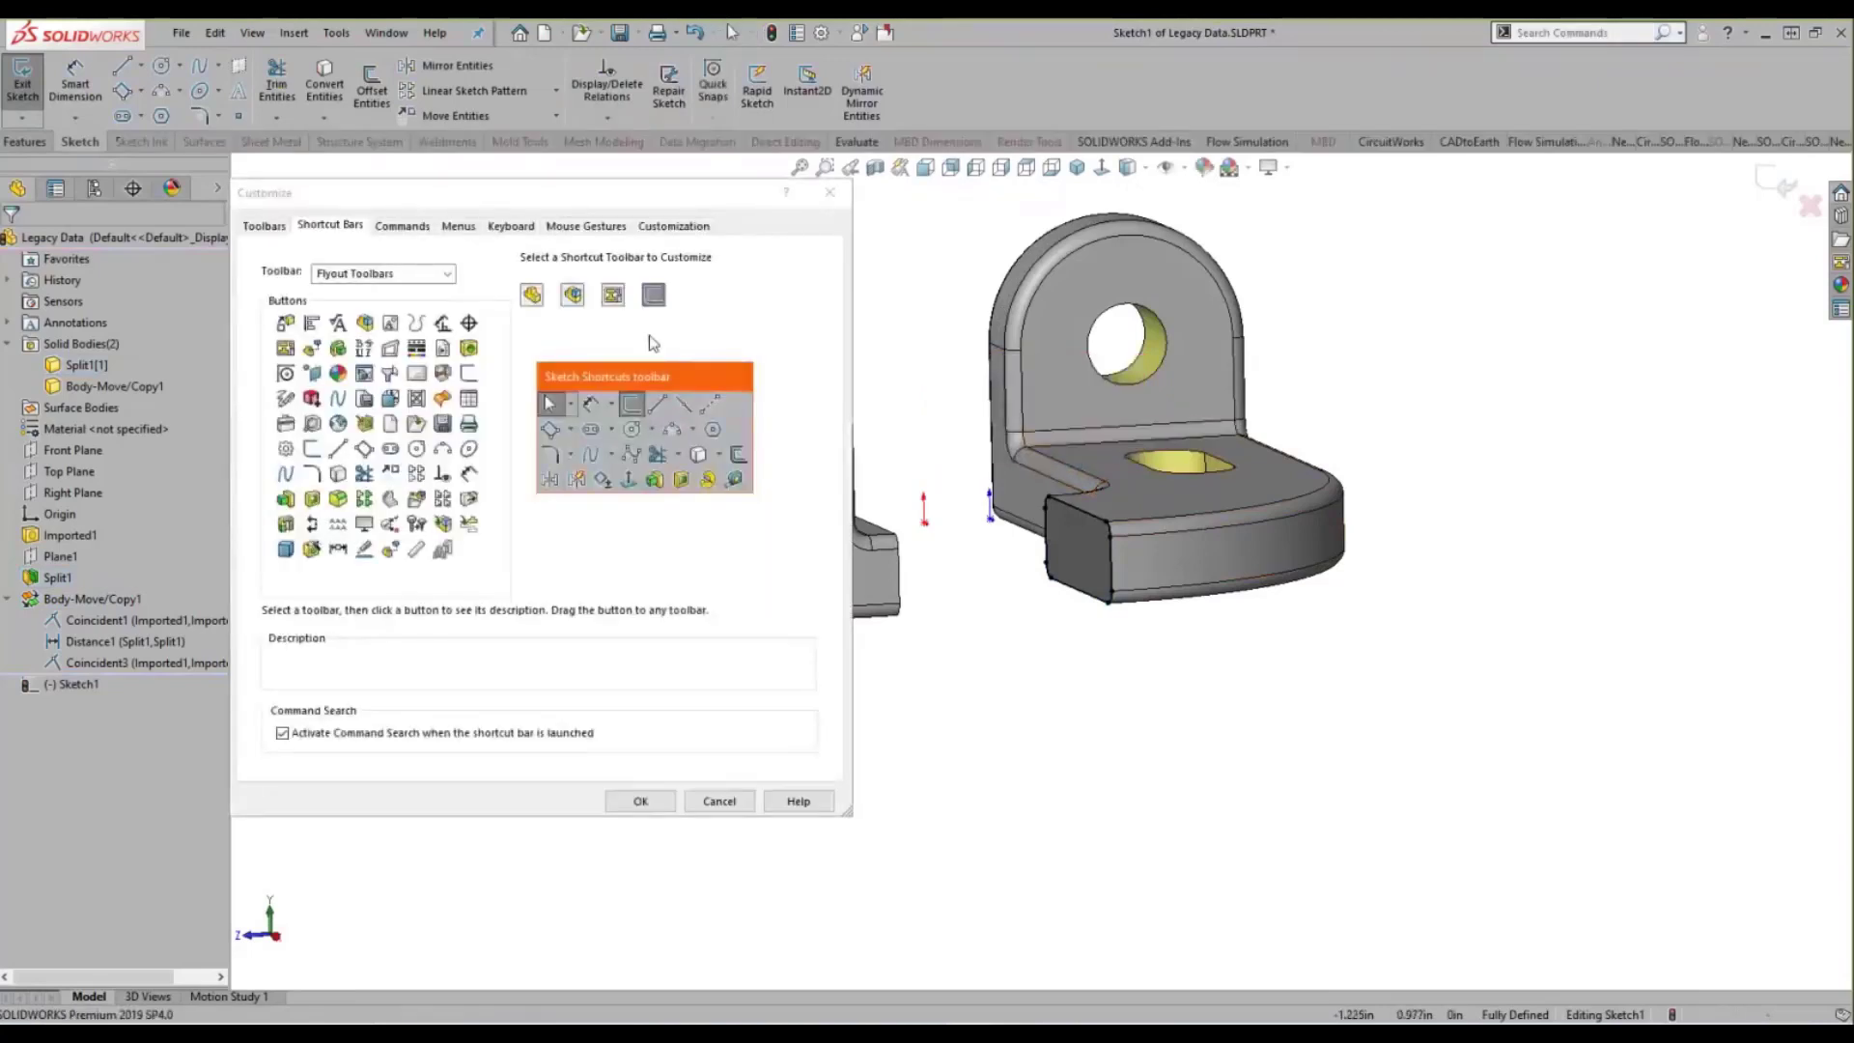
left_click(532, 295)
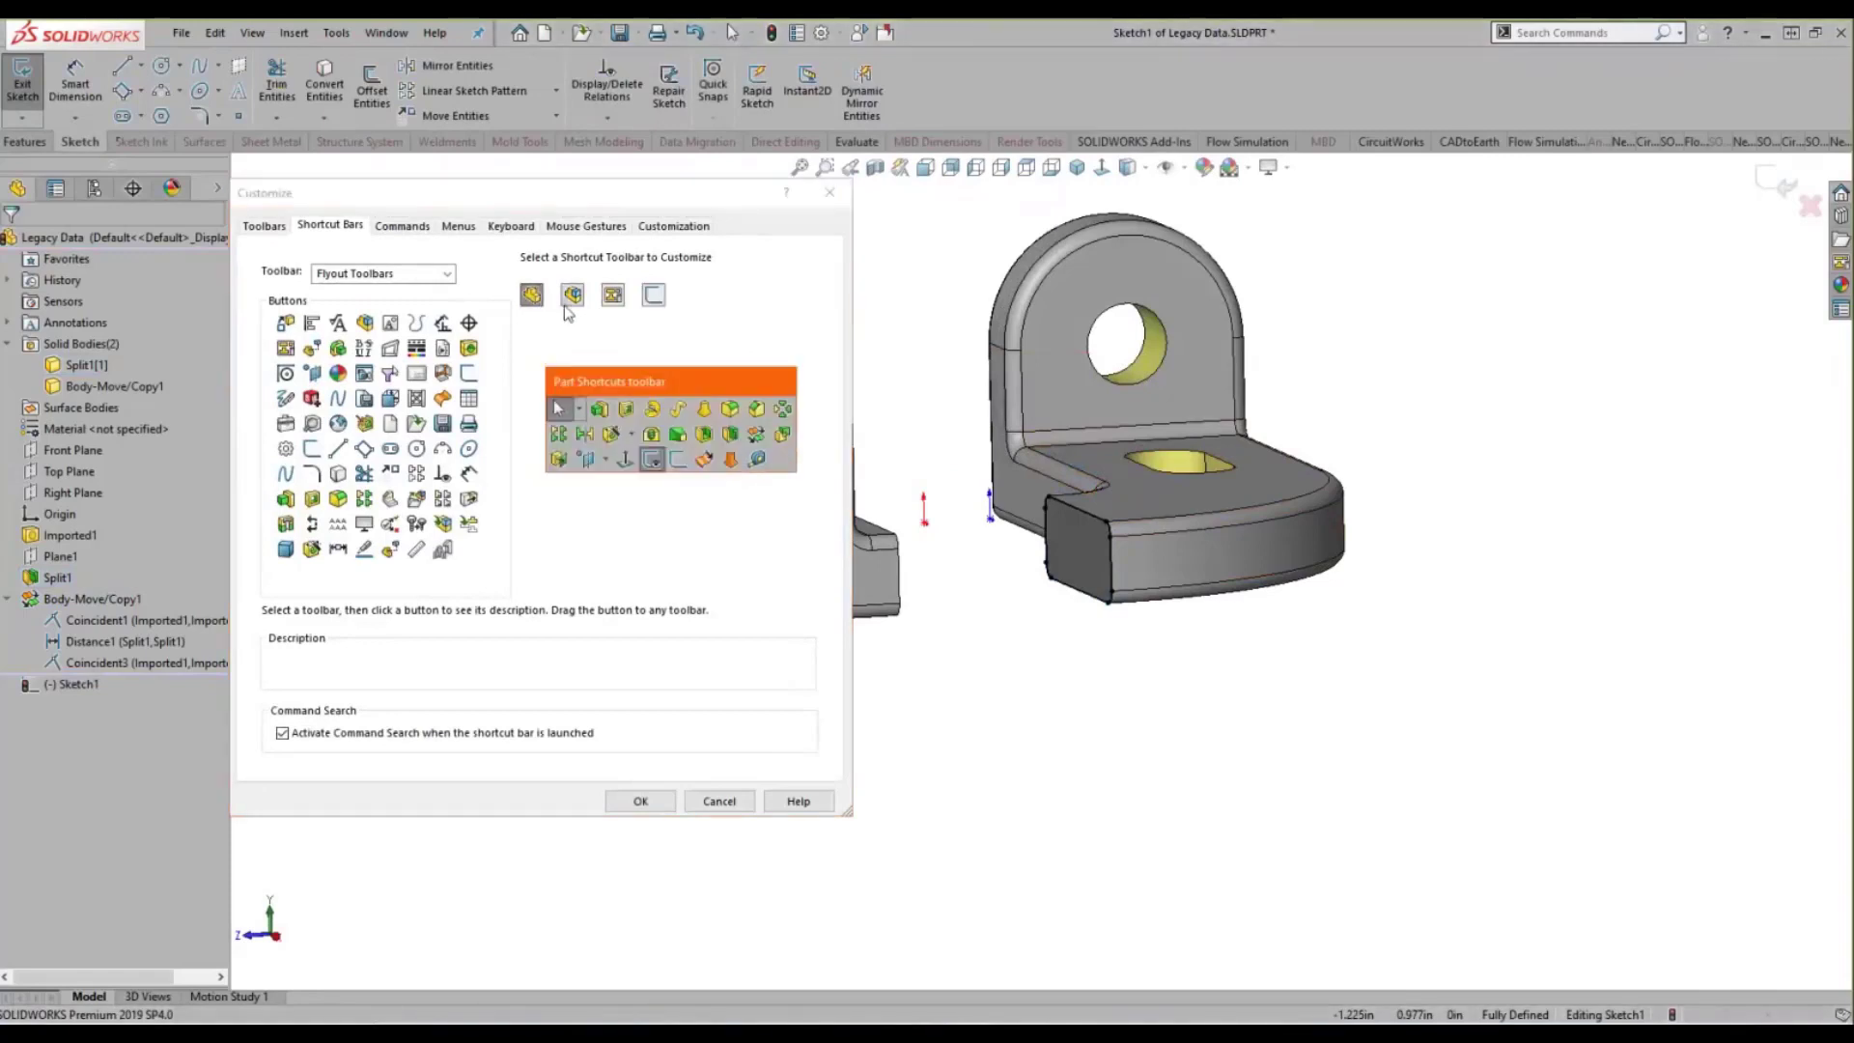
left_click(612, 294)
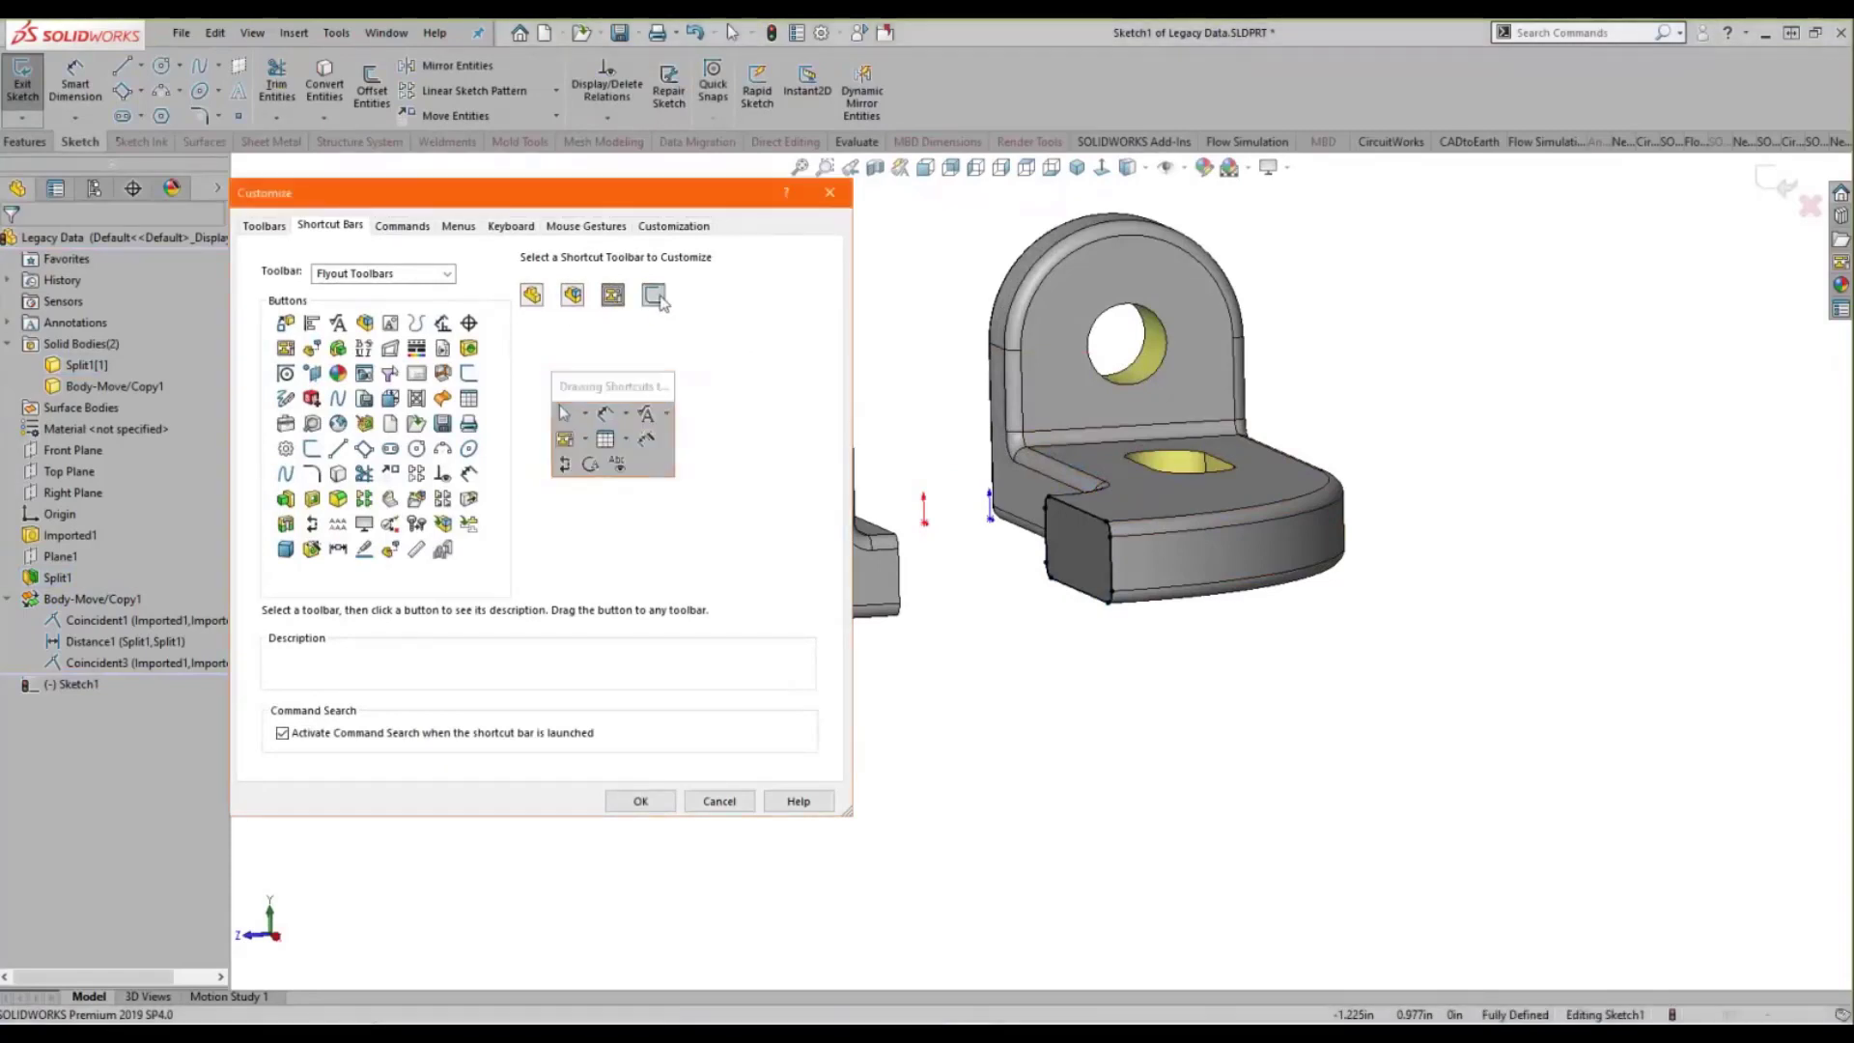
left_click(663, 302)
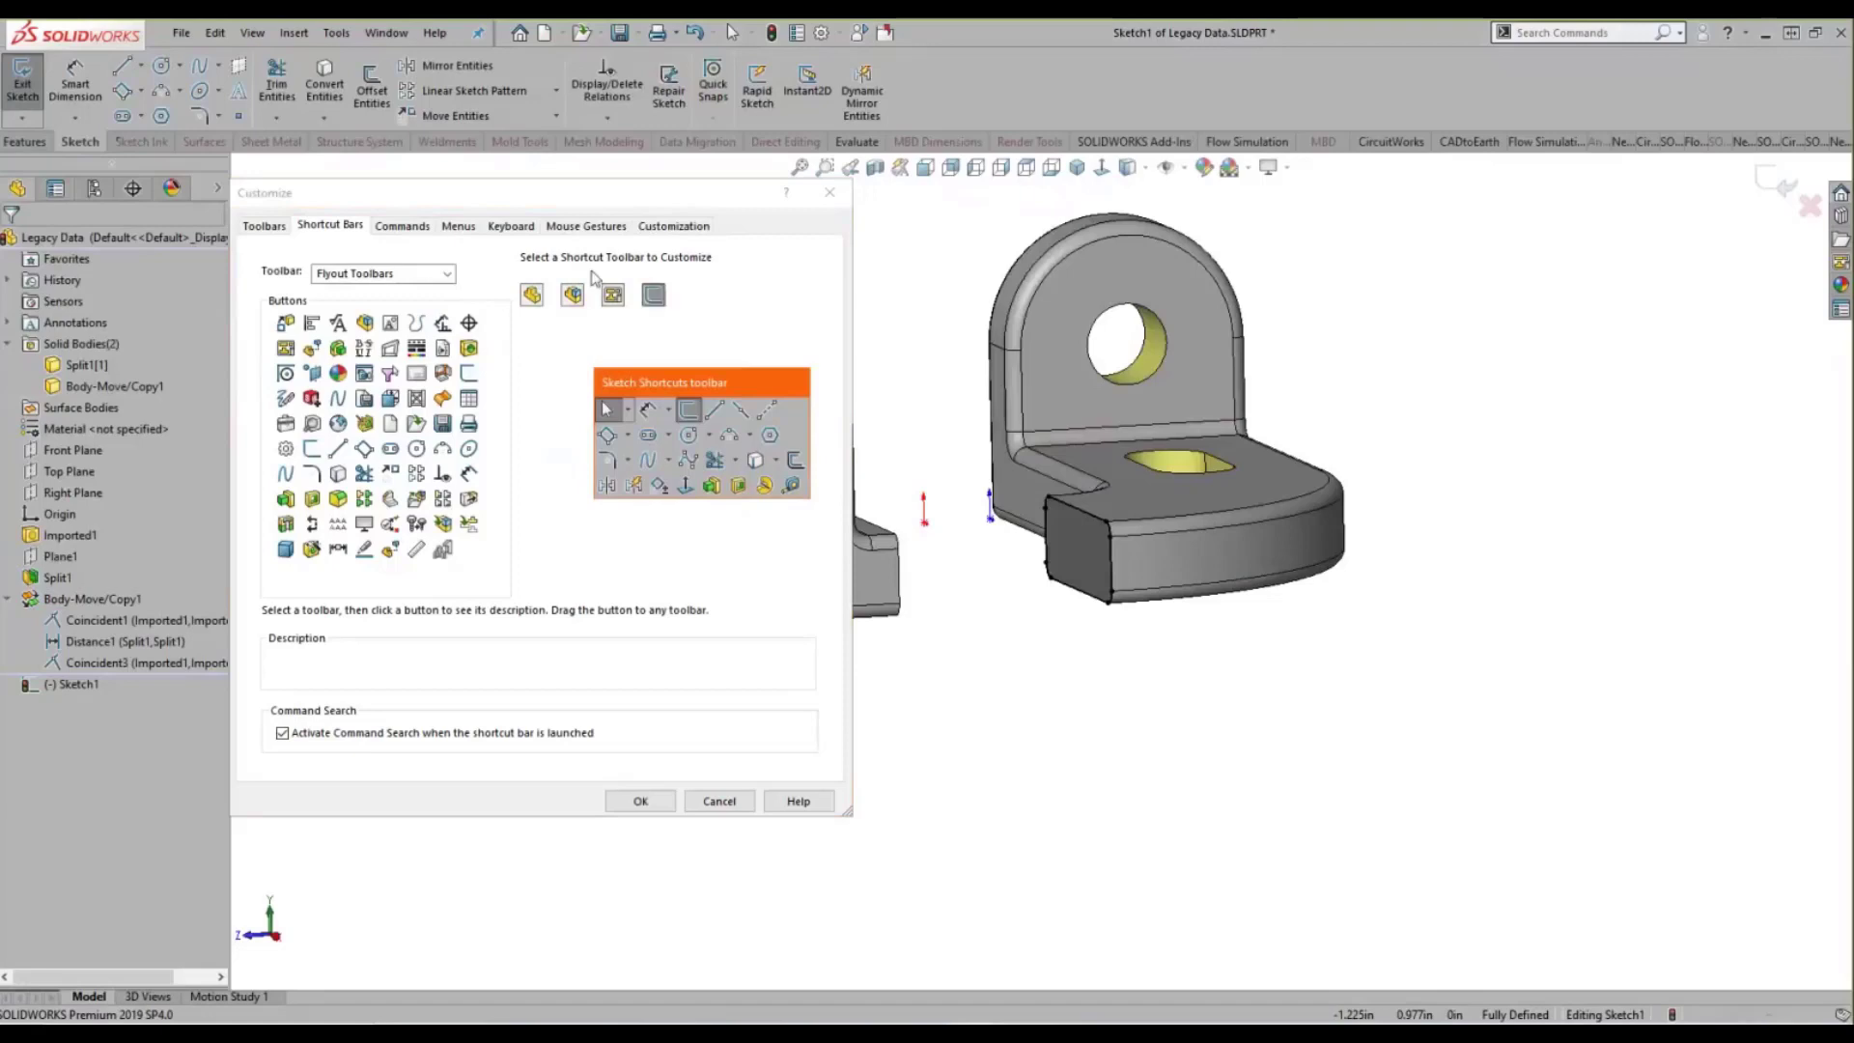
left_click(690, 805)
left_click(689, 803)
- Extrude the converted outline with Up To Body to the moved leg body, merging the result and keeping automatic body selection for the feature scope
key("s")
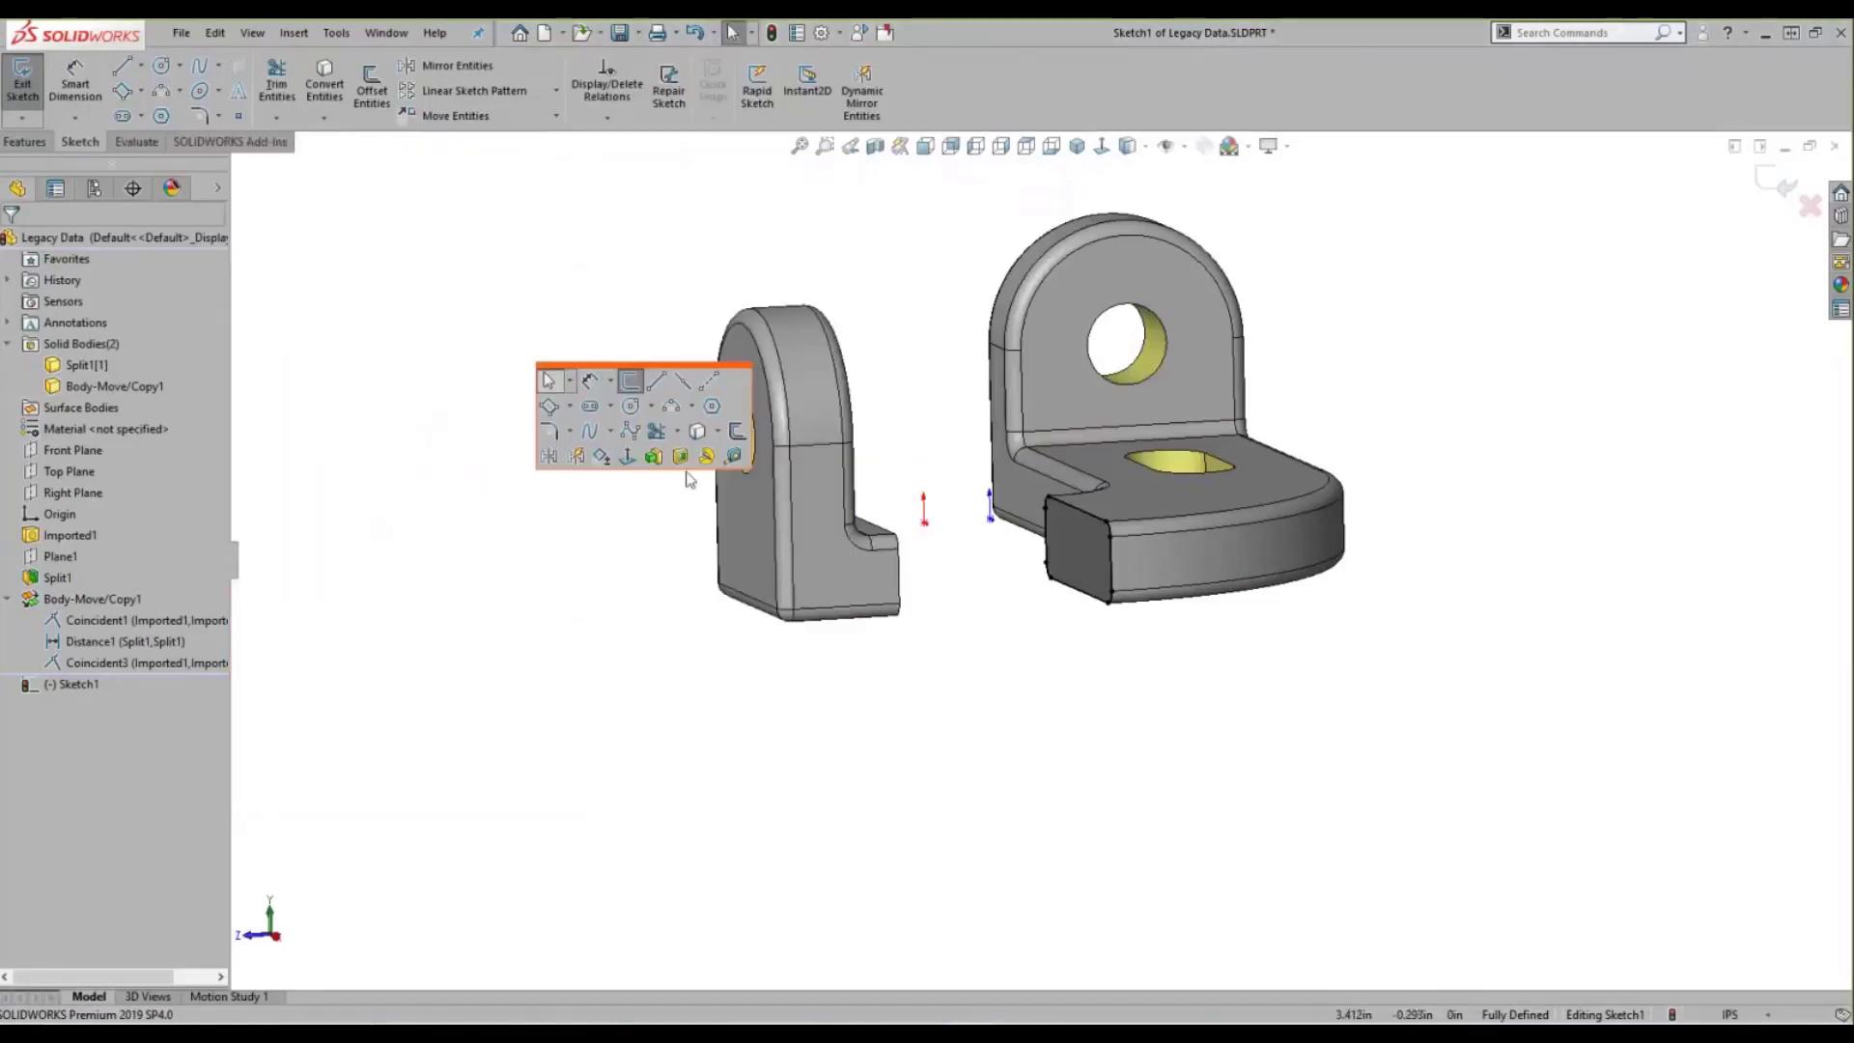
left_click(655, 456)
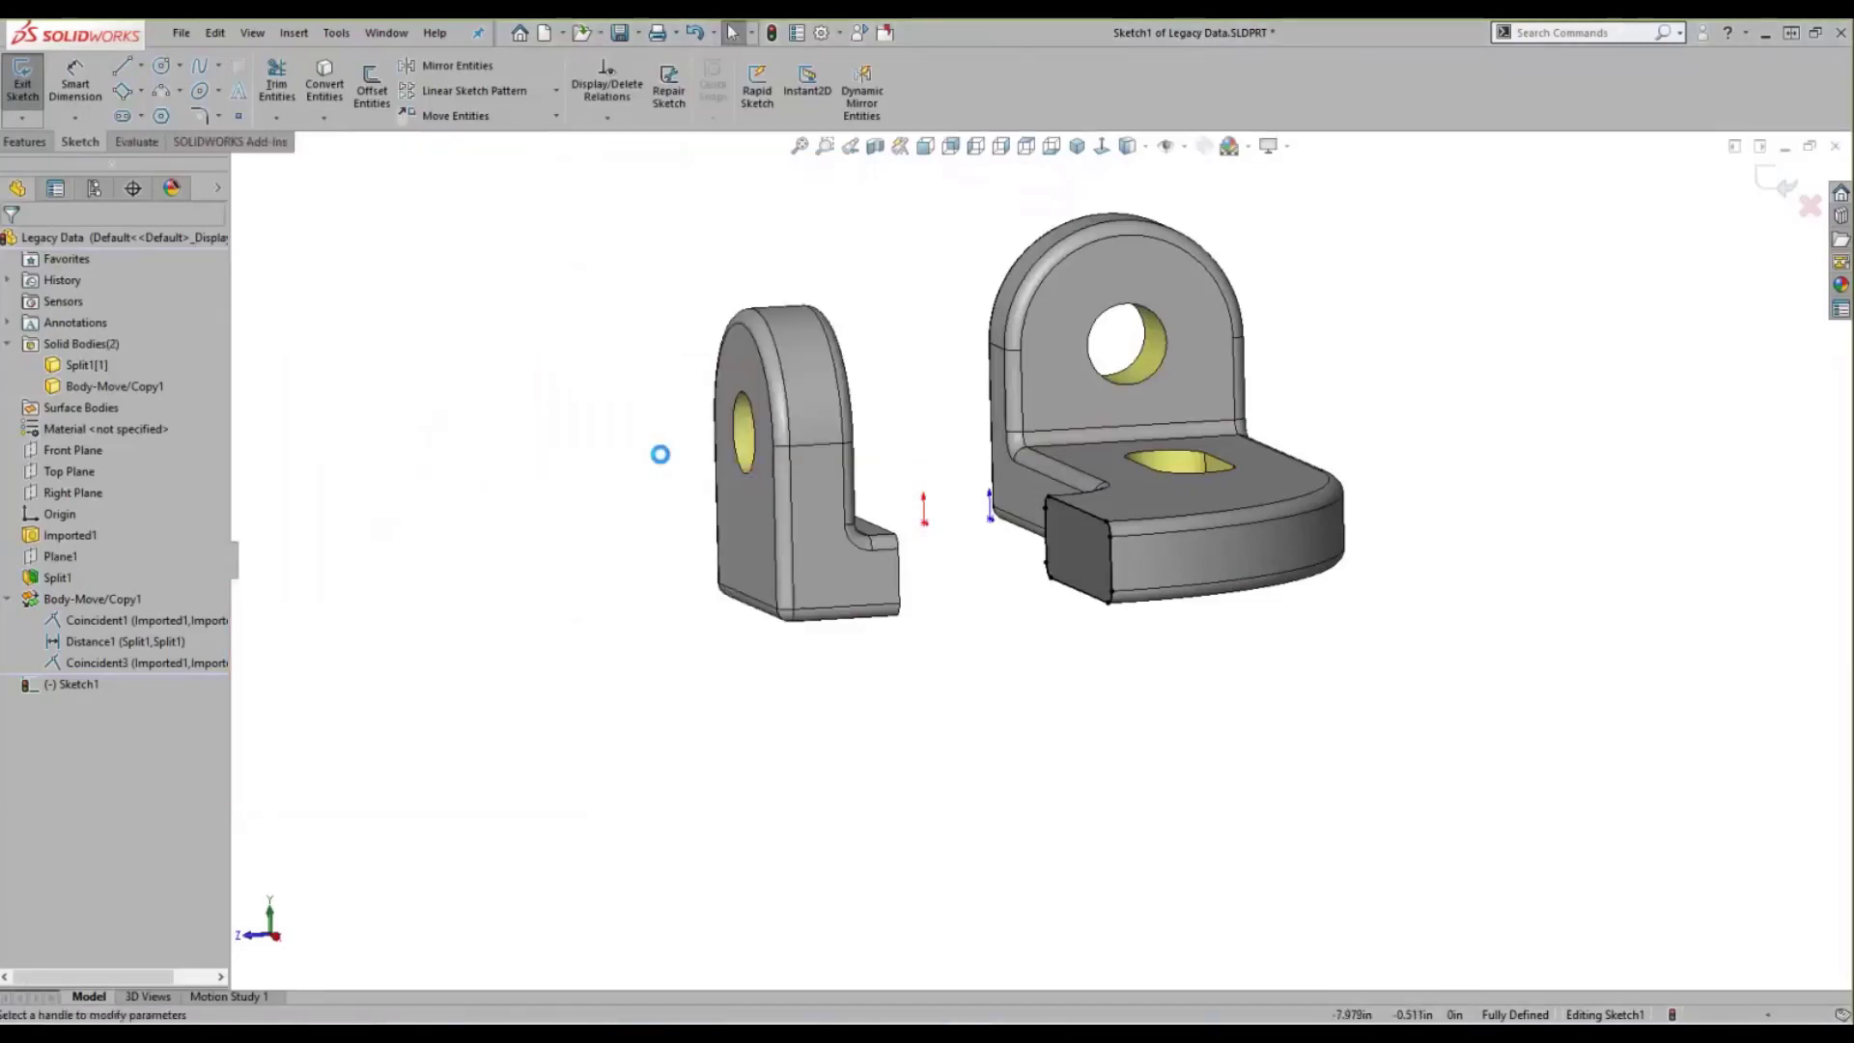
middle_click_drag(853, 579, 695, 588)
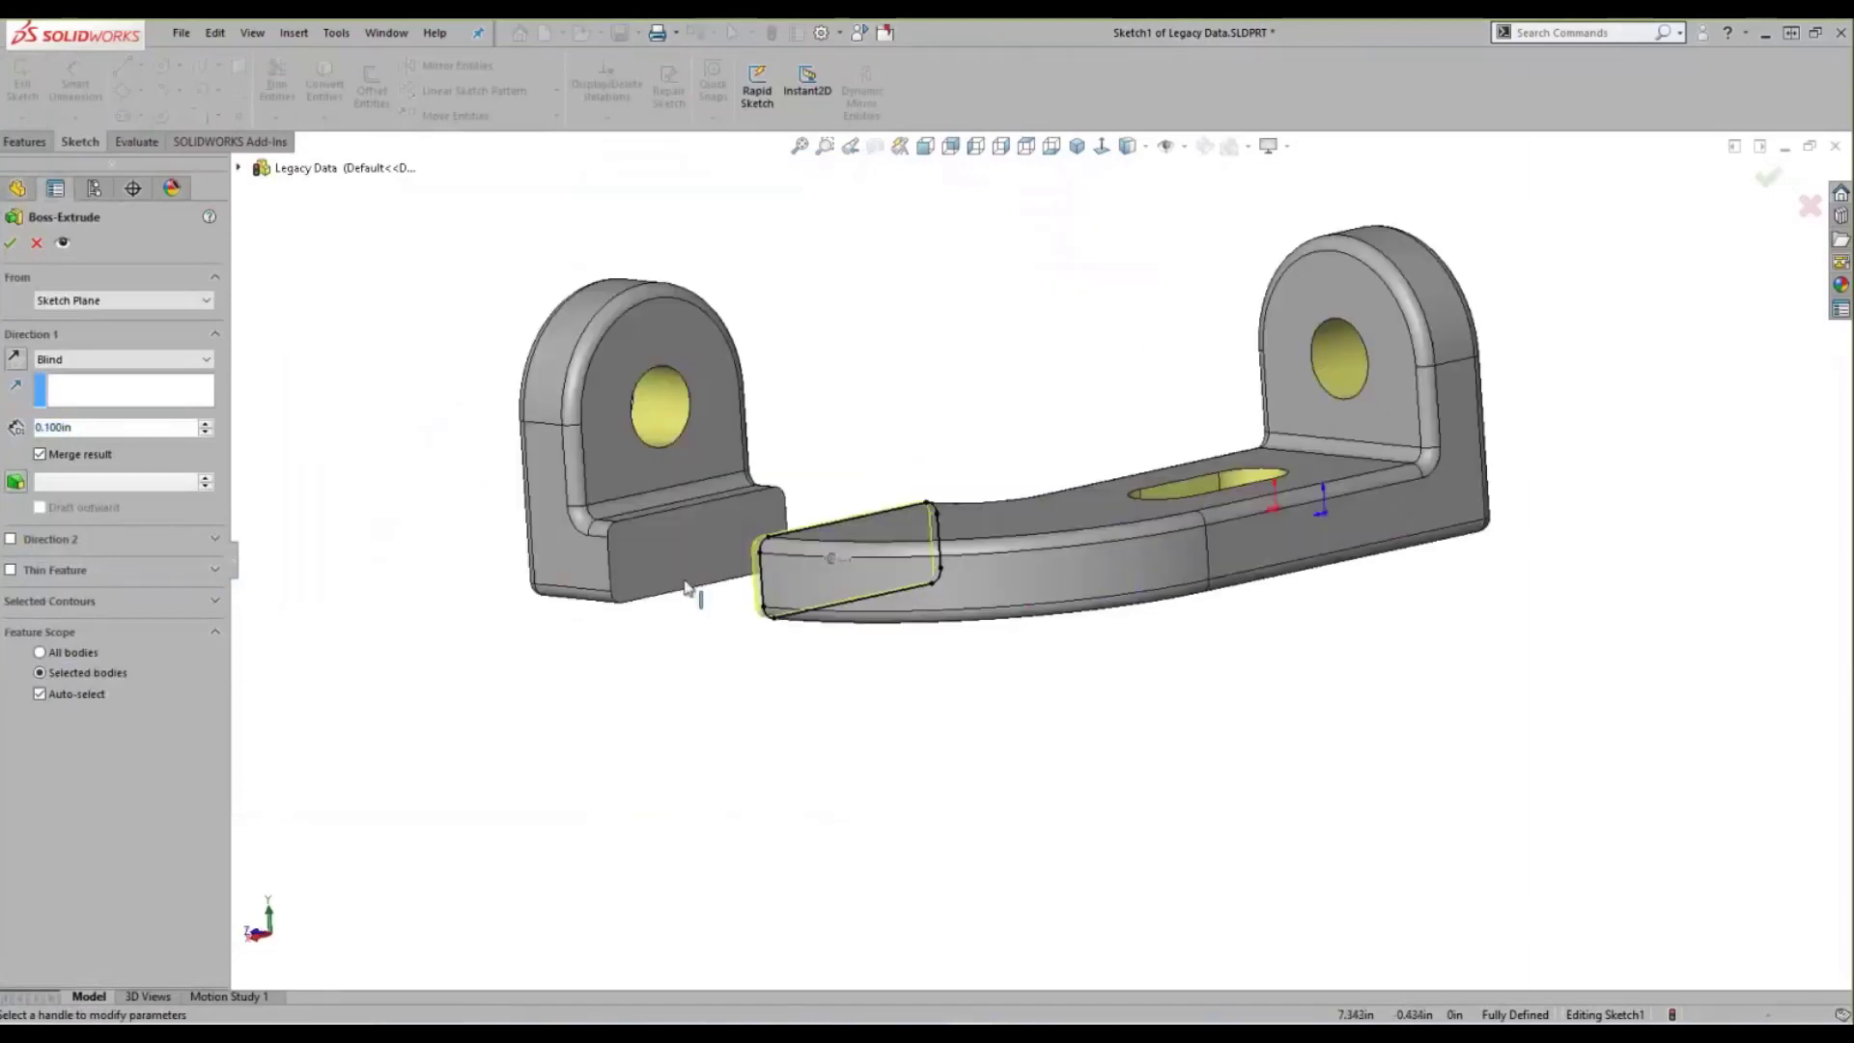
left_click(133, 365)
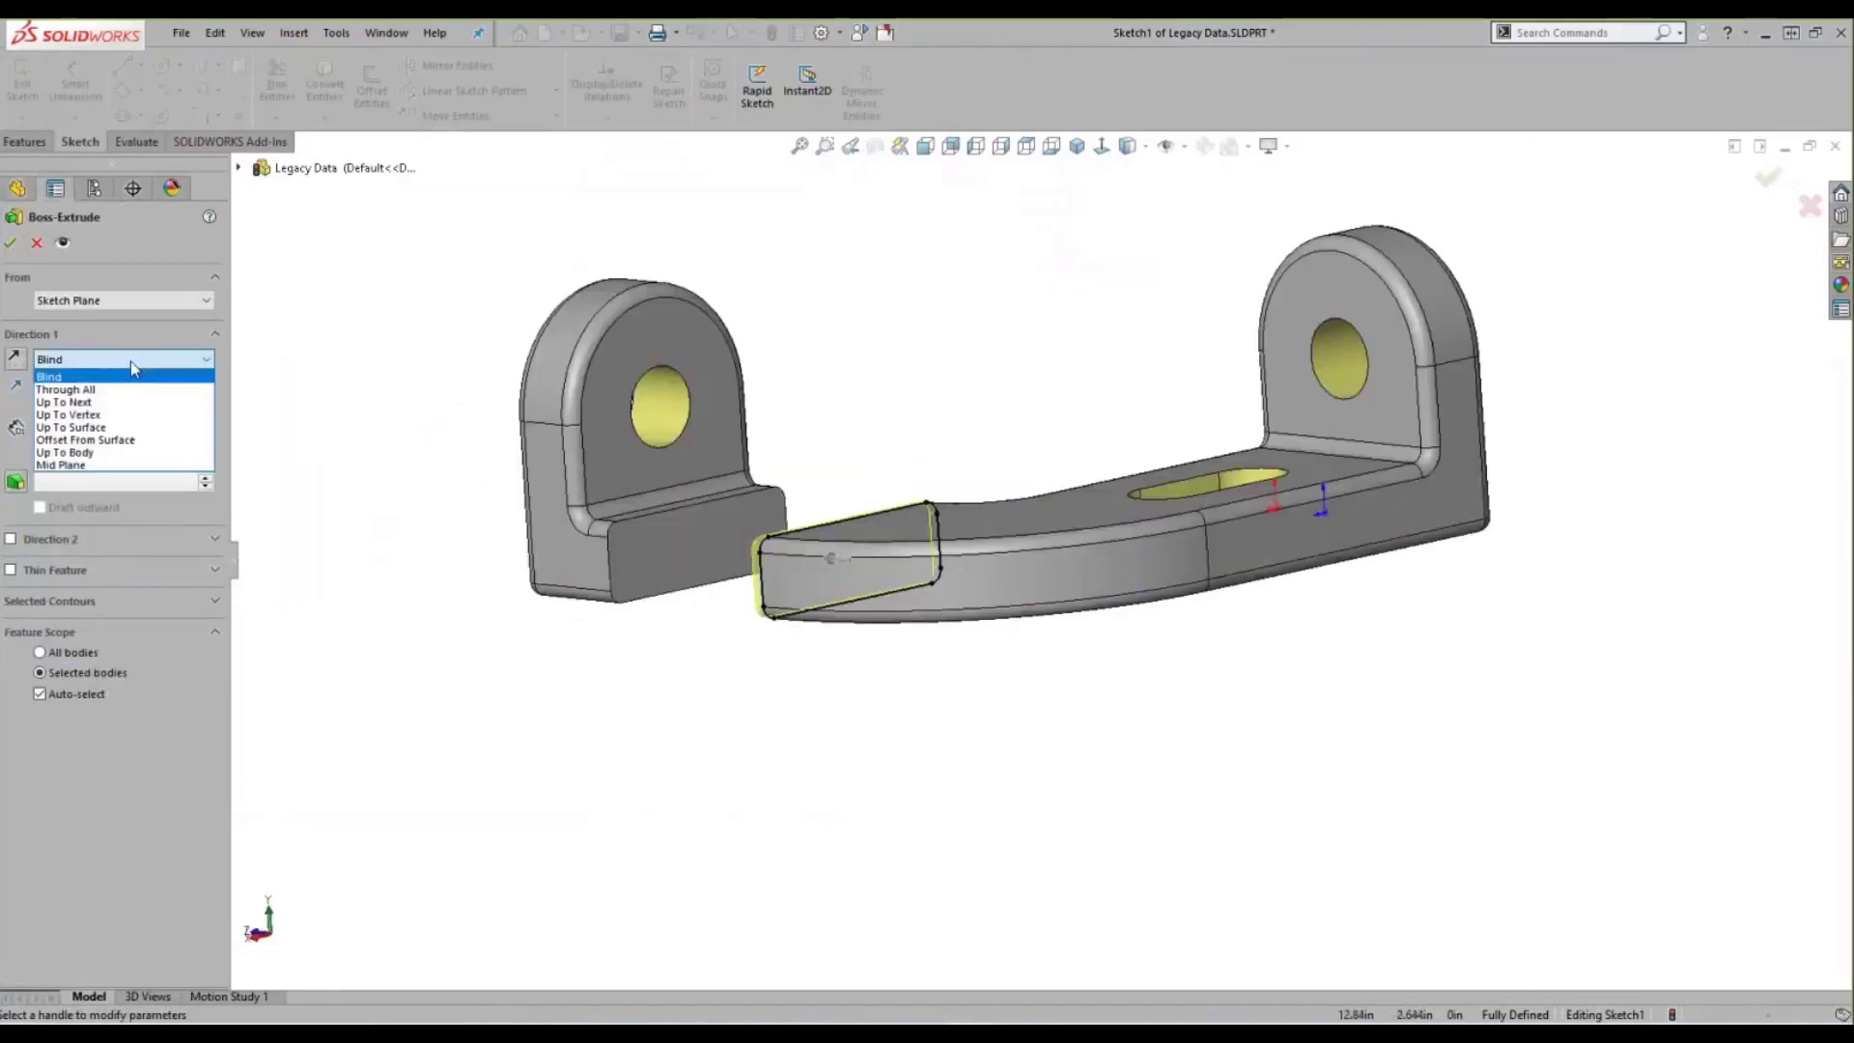
left_click(128, 454)
left_click(566, 537)
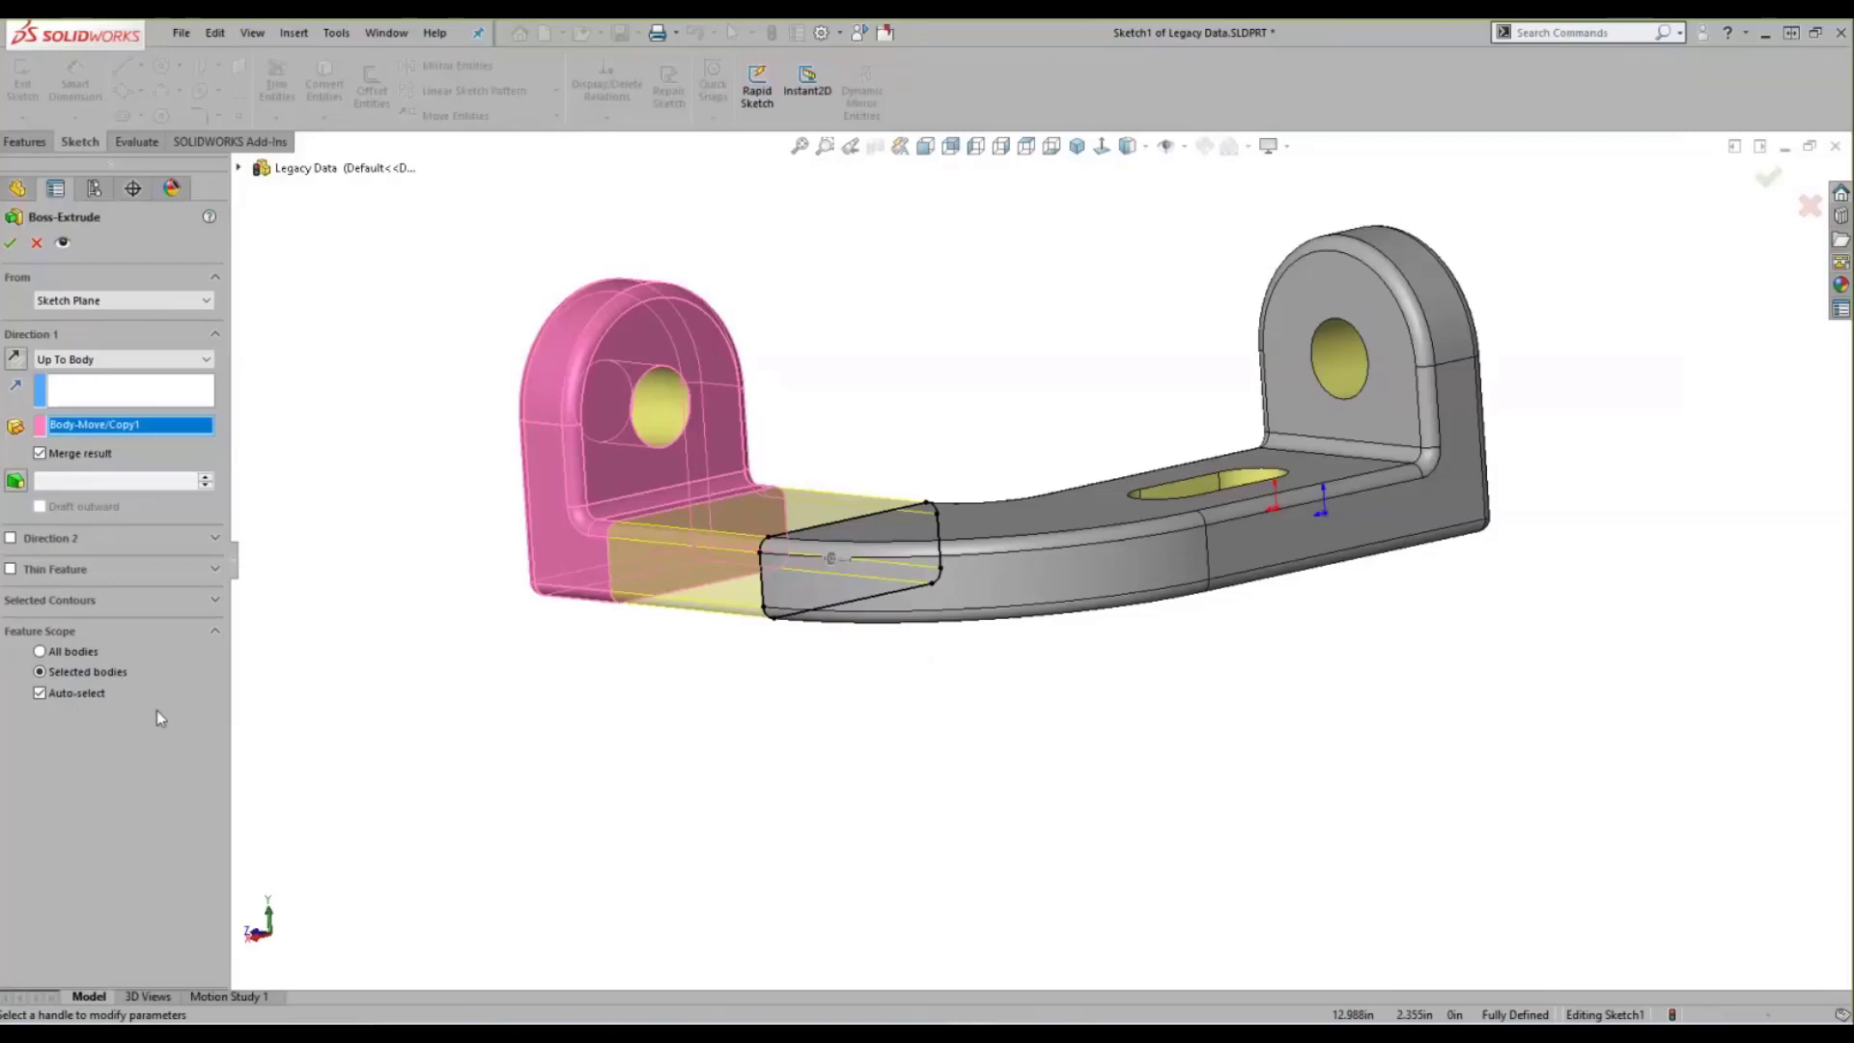
left_click(62, 694)
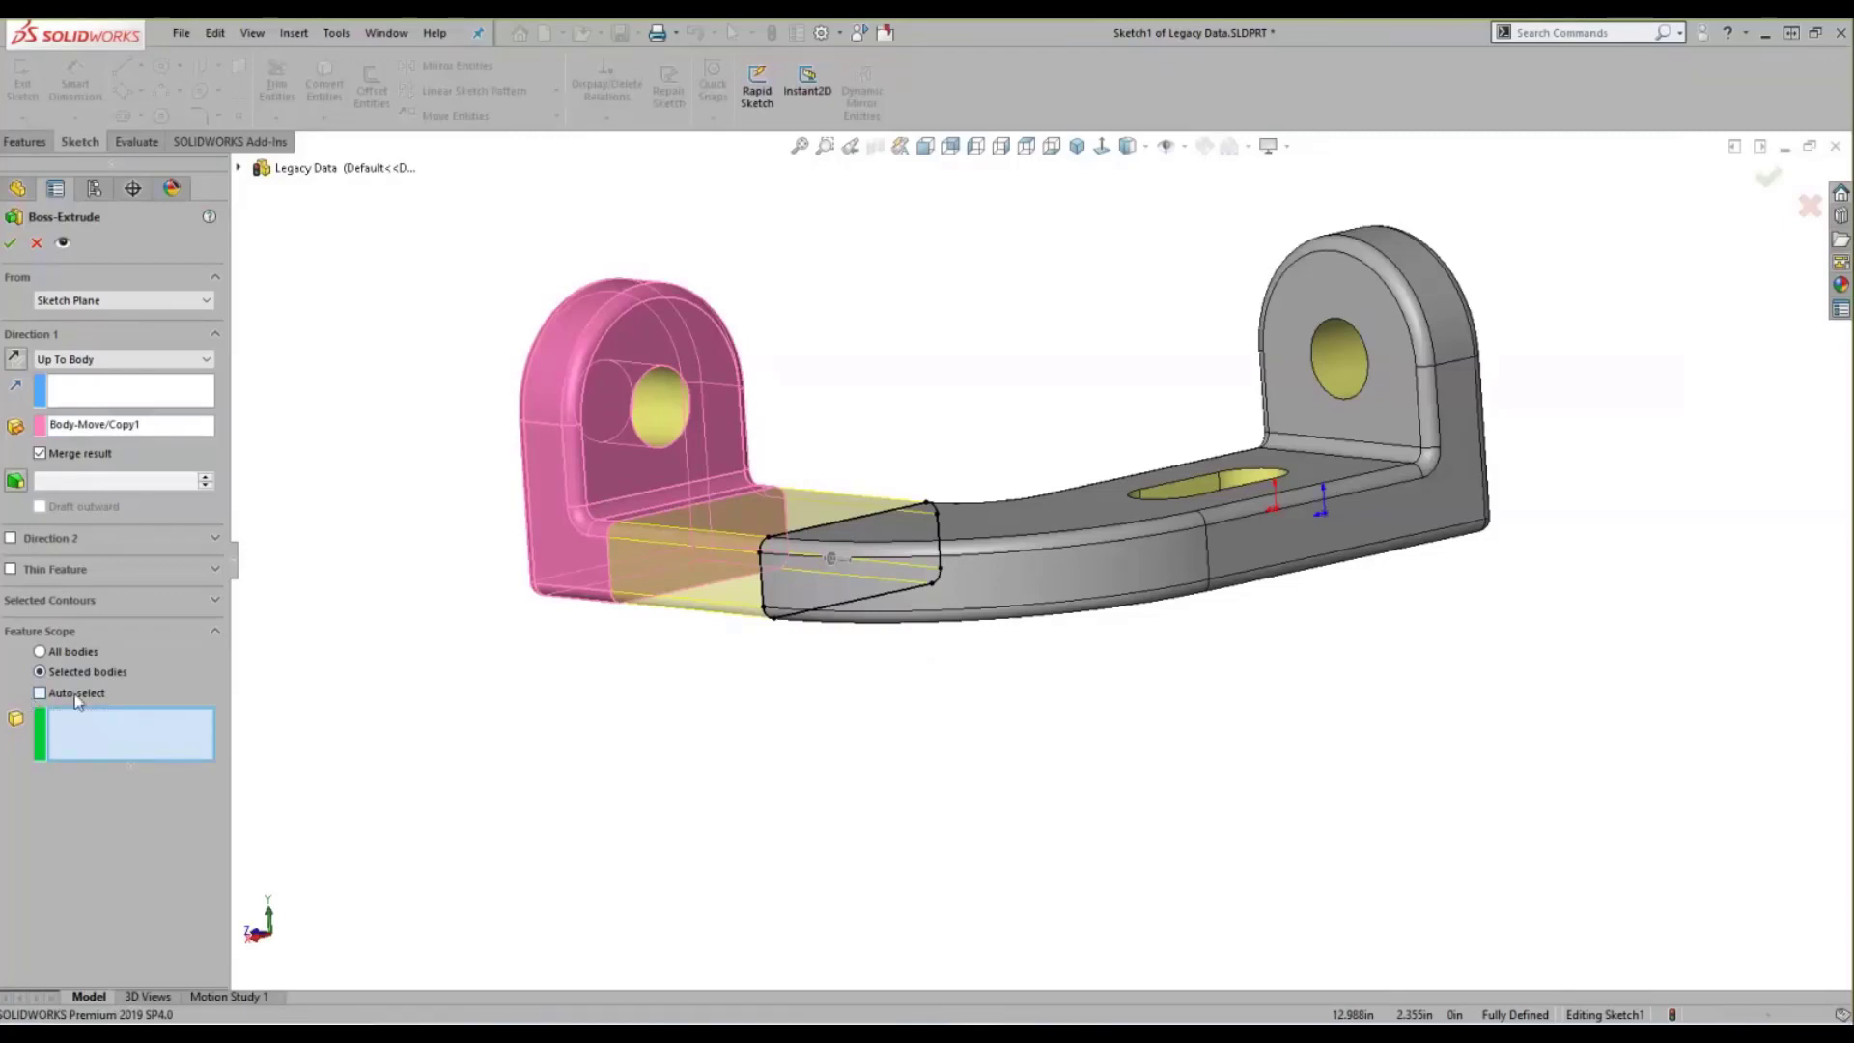
left_click(75, 694)
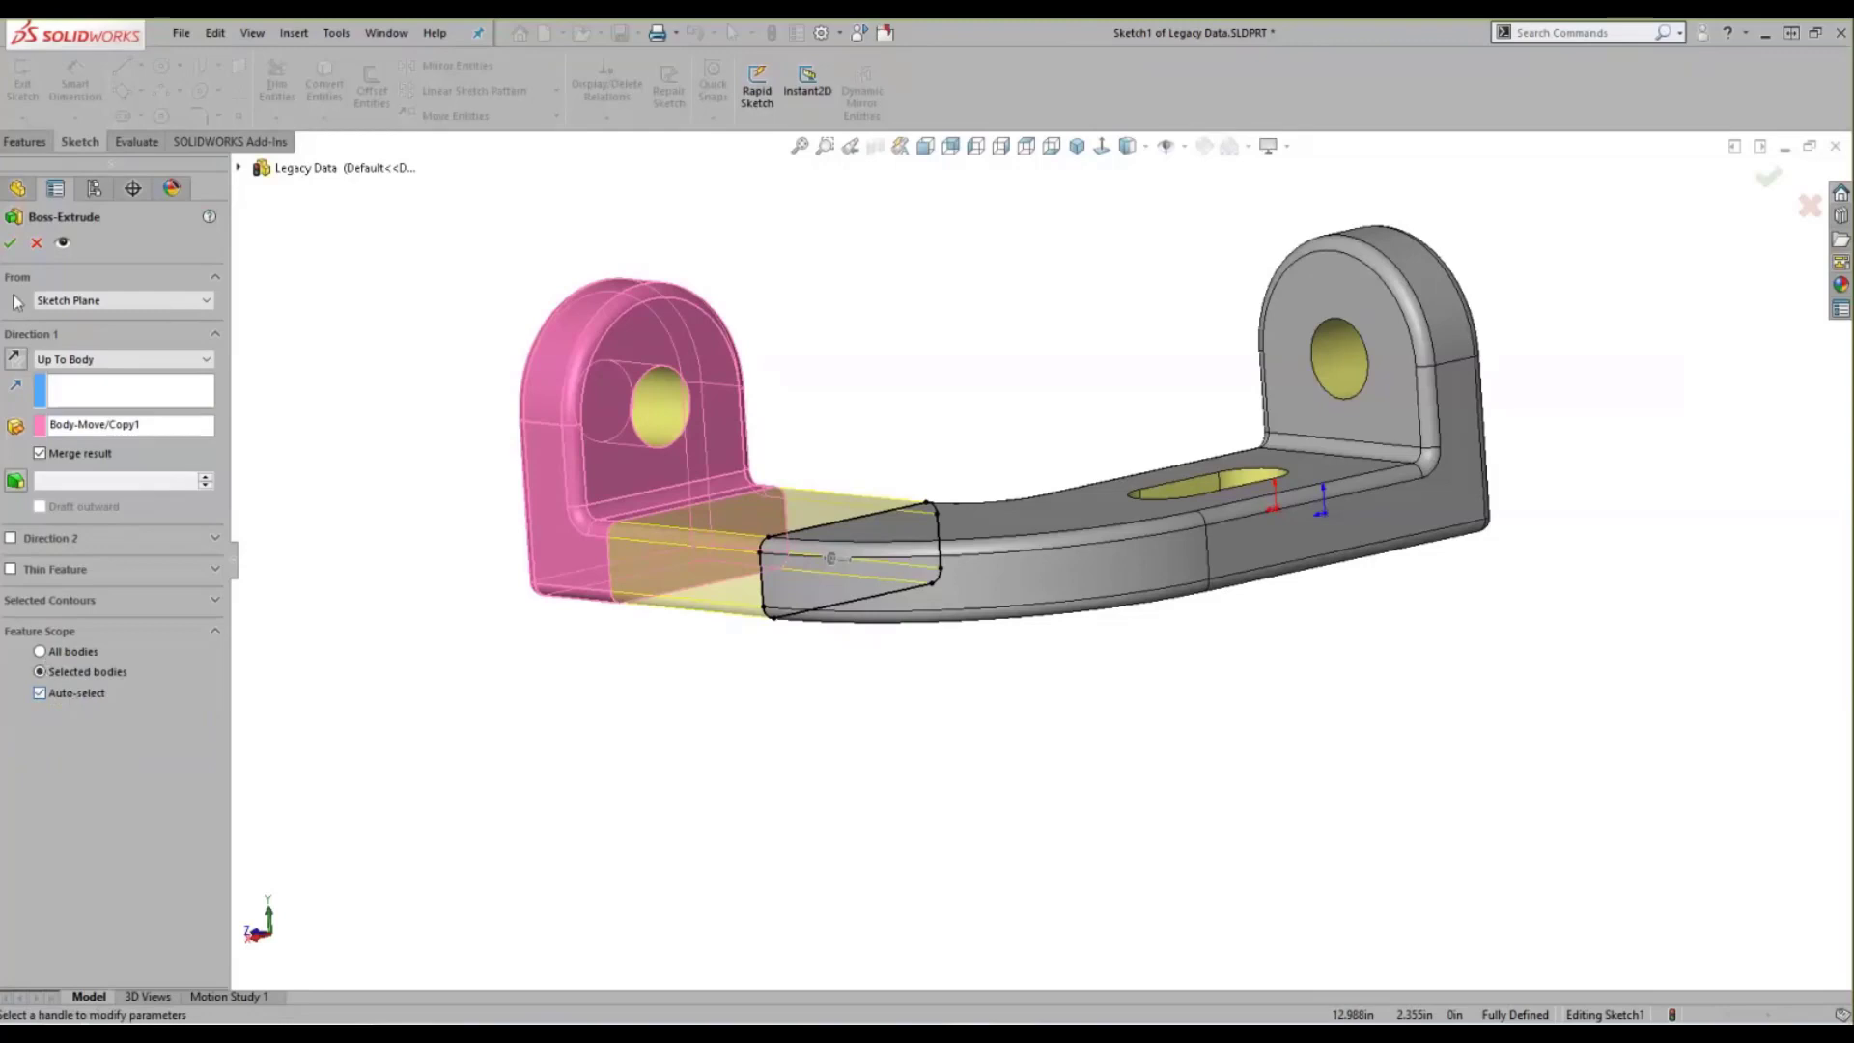
left_click(10, 242)
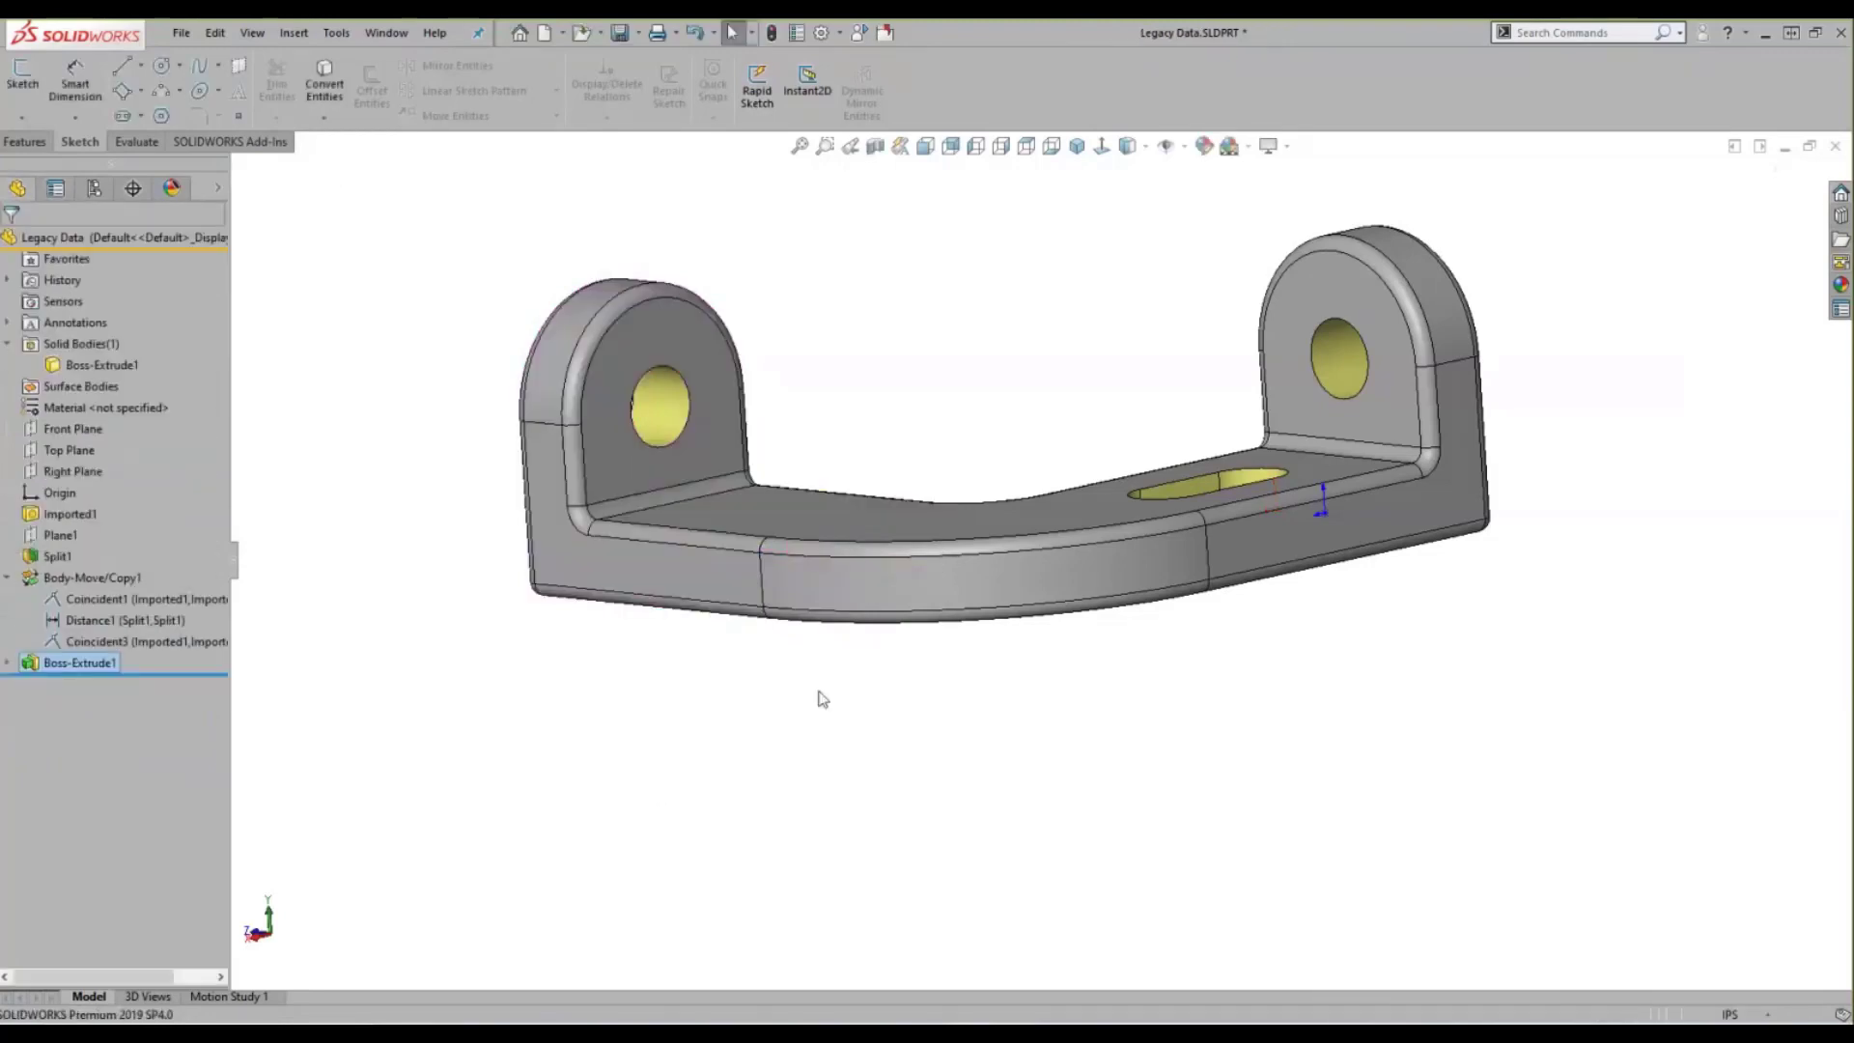
- Select the merged solid body to inspect the rejoined bracket, and close the part
middle_click_drag(815, 695, 966, 782)
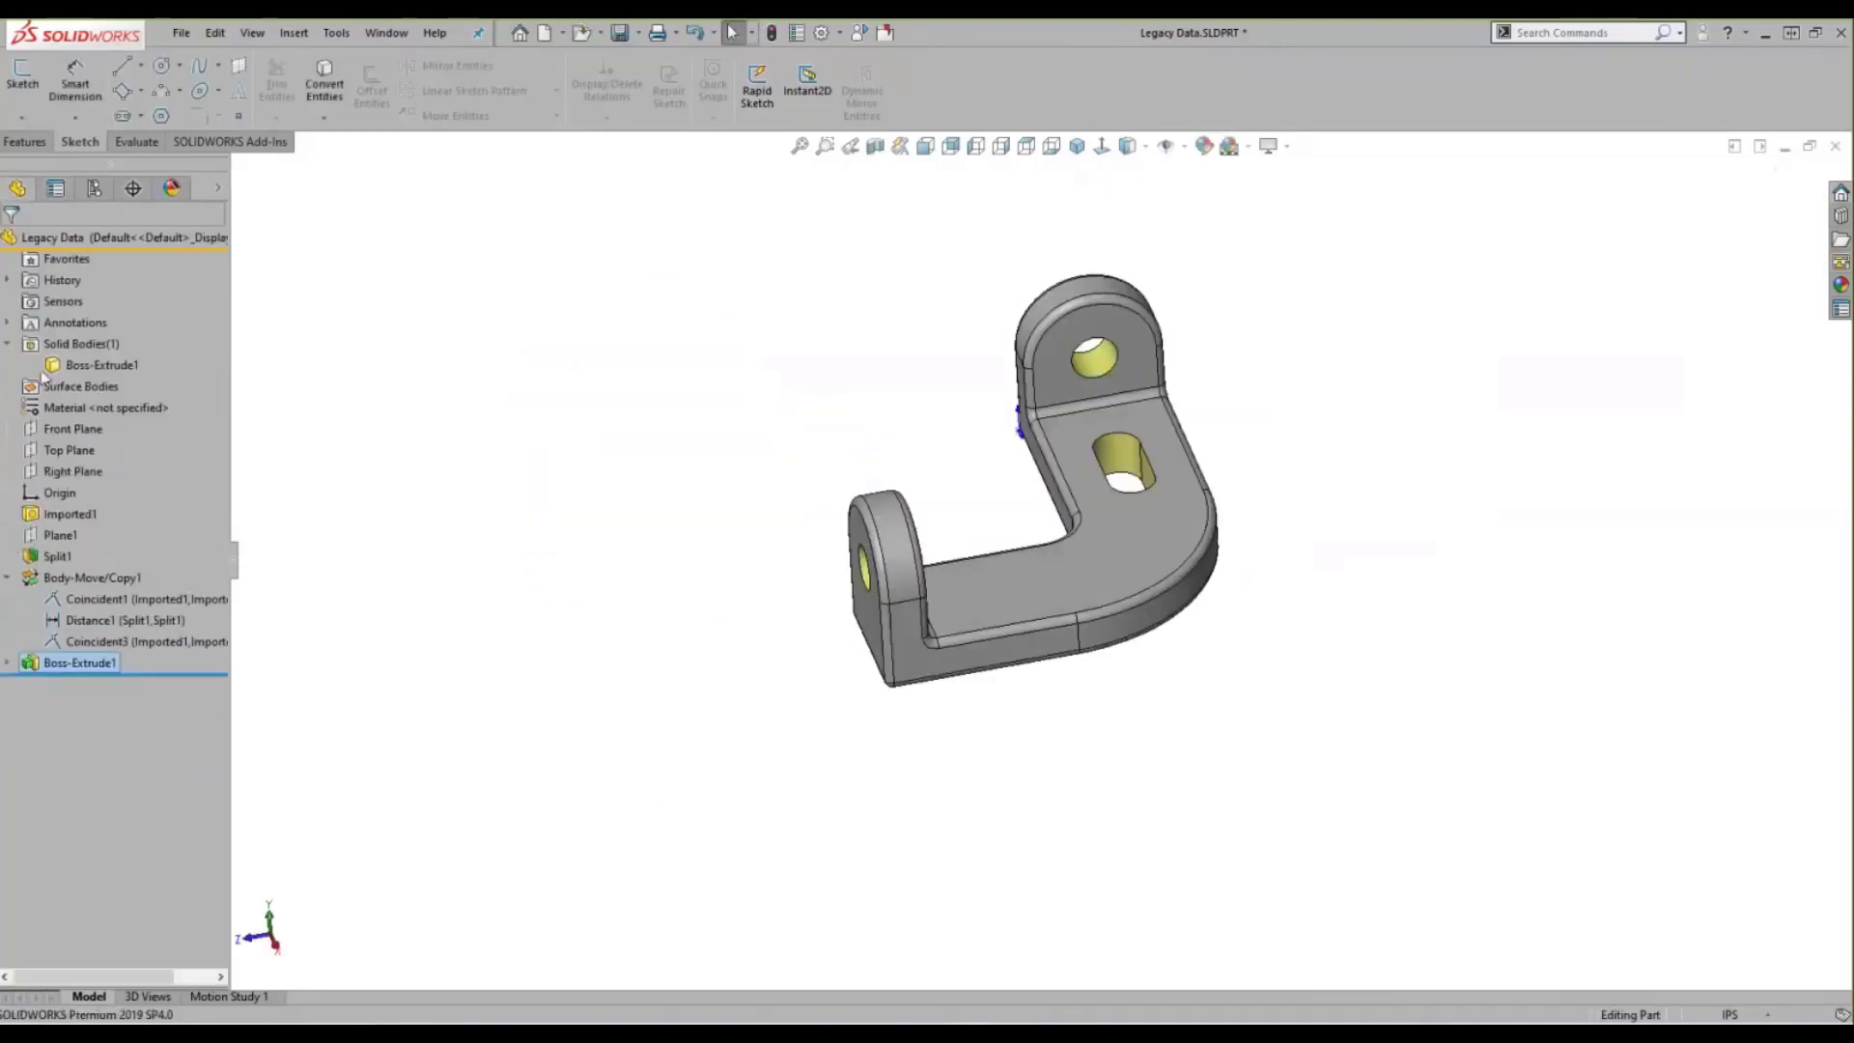
left_click(129, 365)
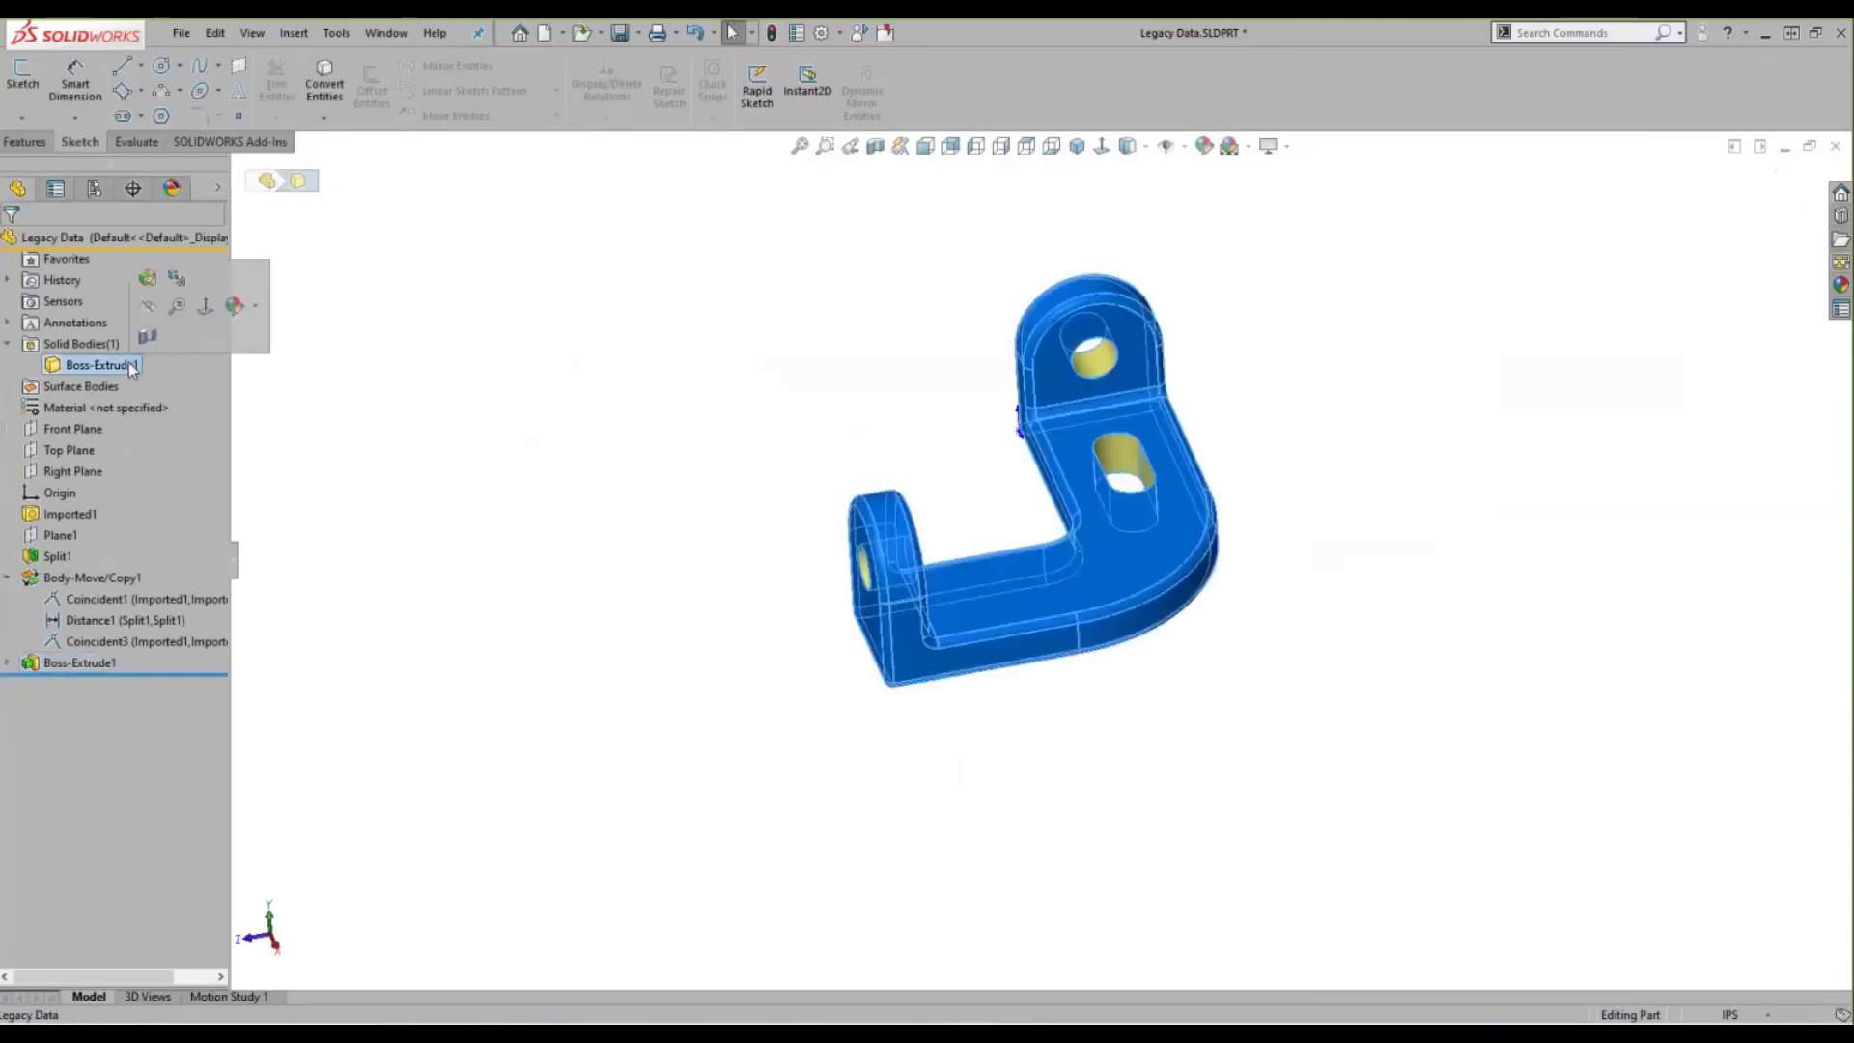
left_click(452, 420)
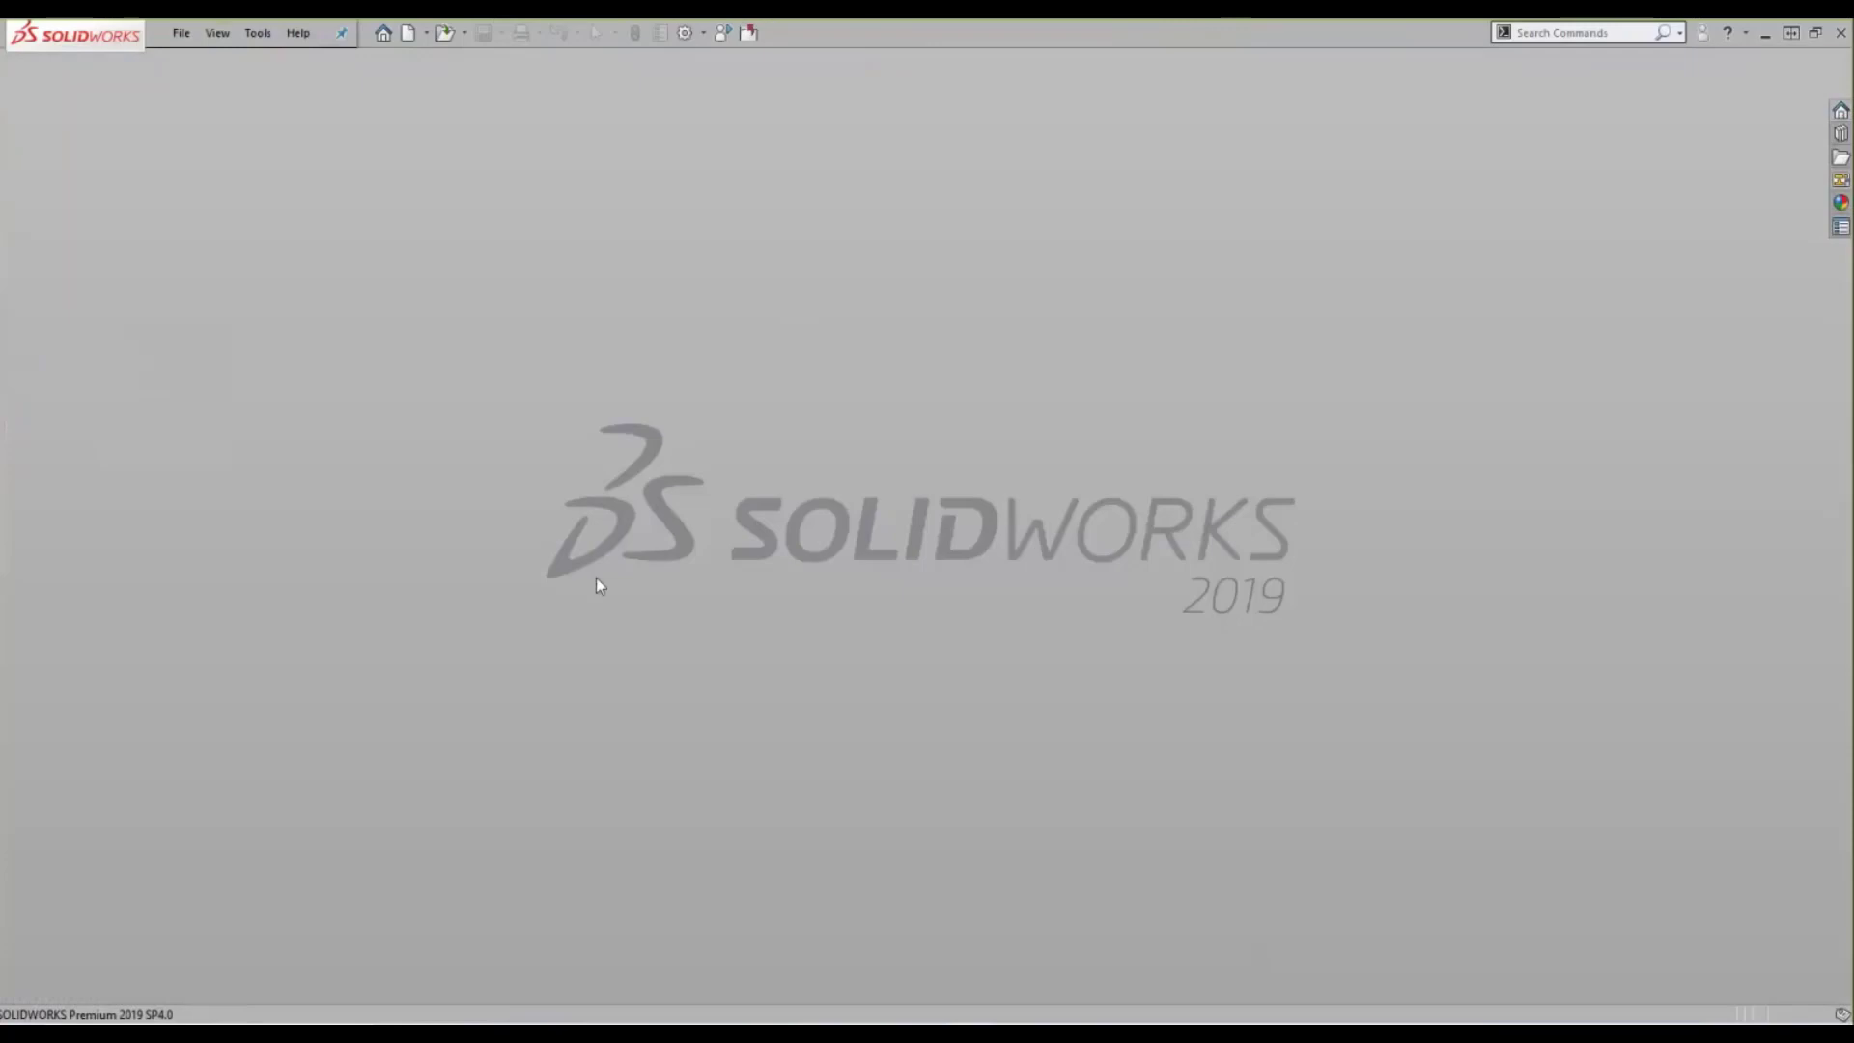
key("alt+Tab")
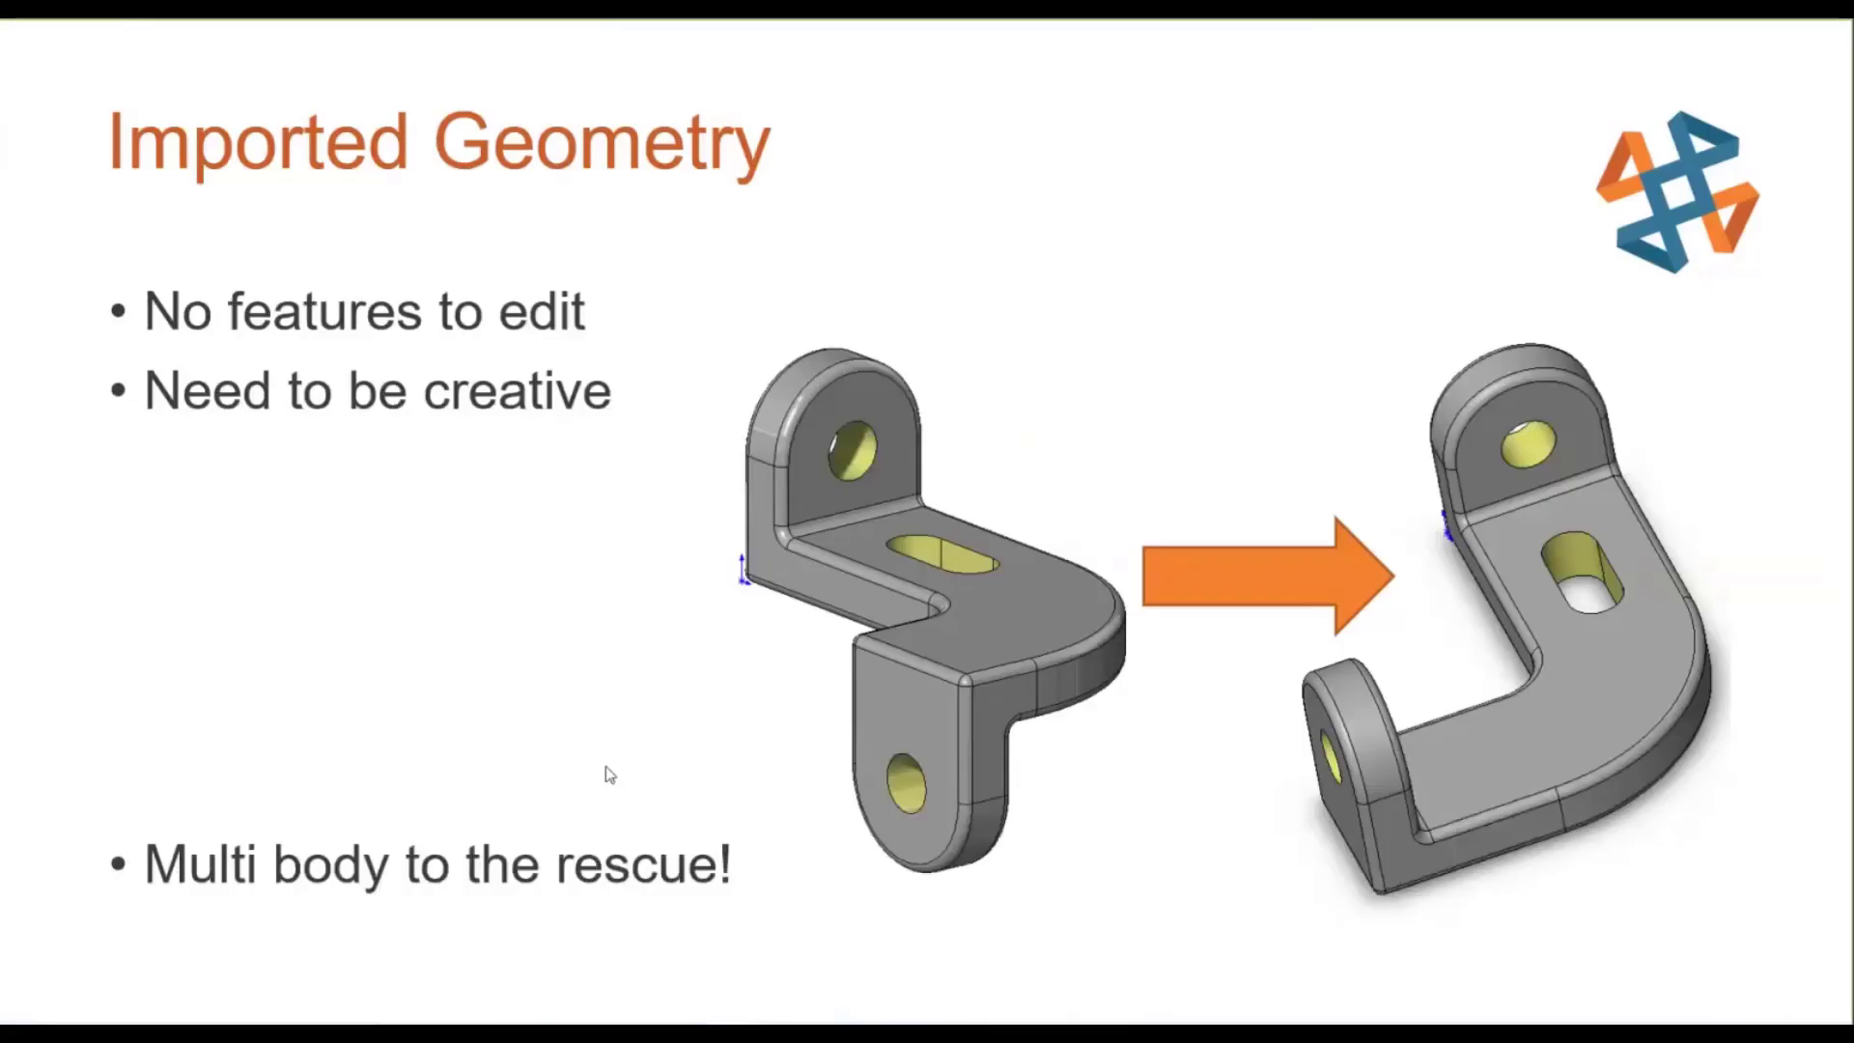
left_click(591, 736)
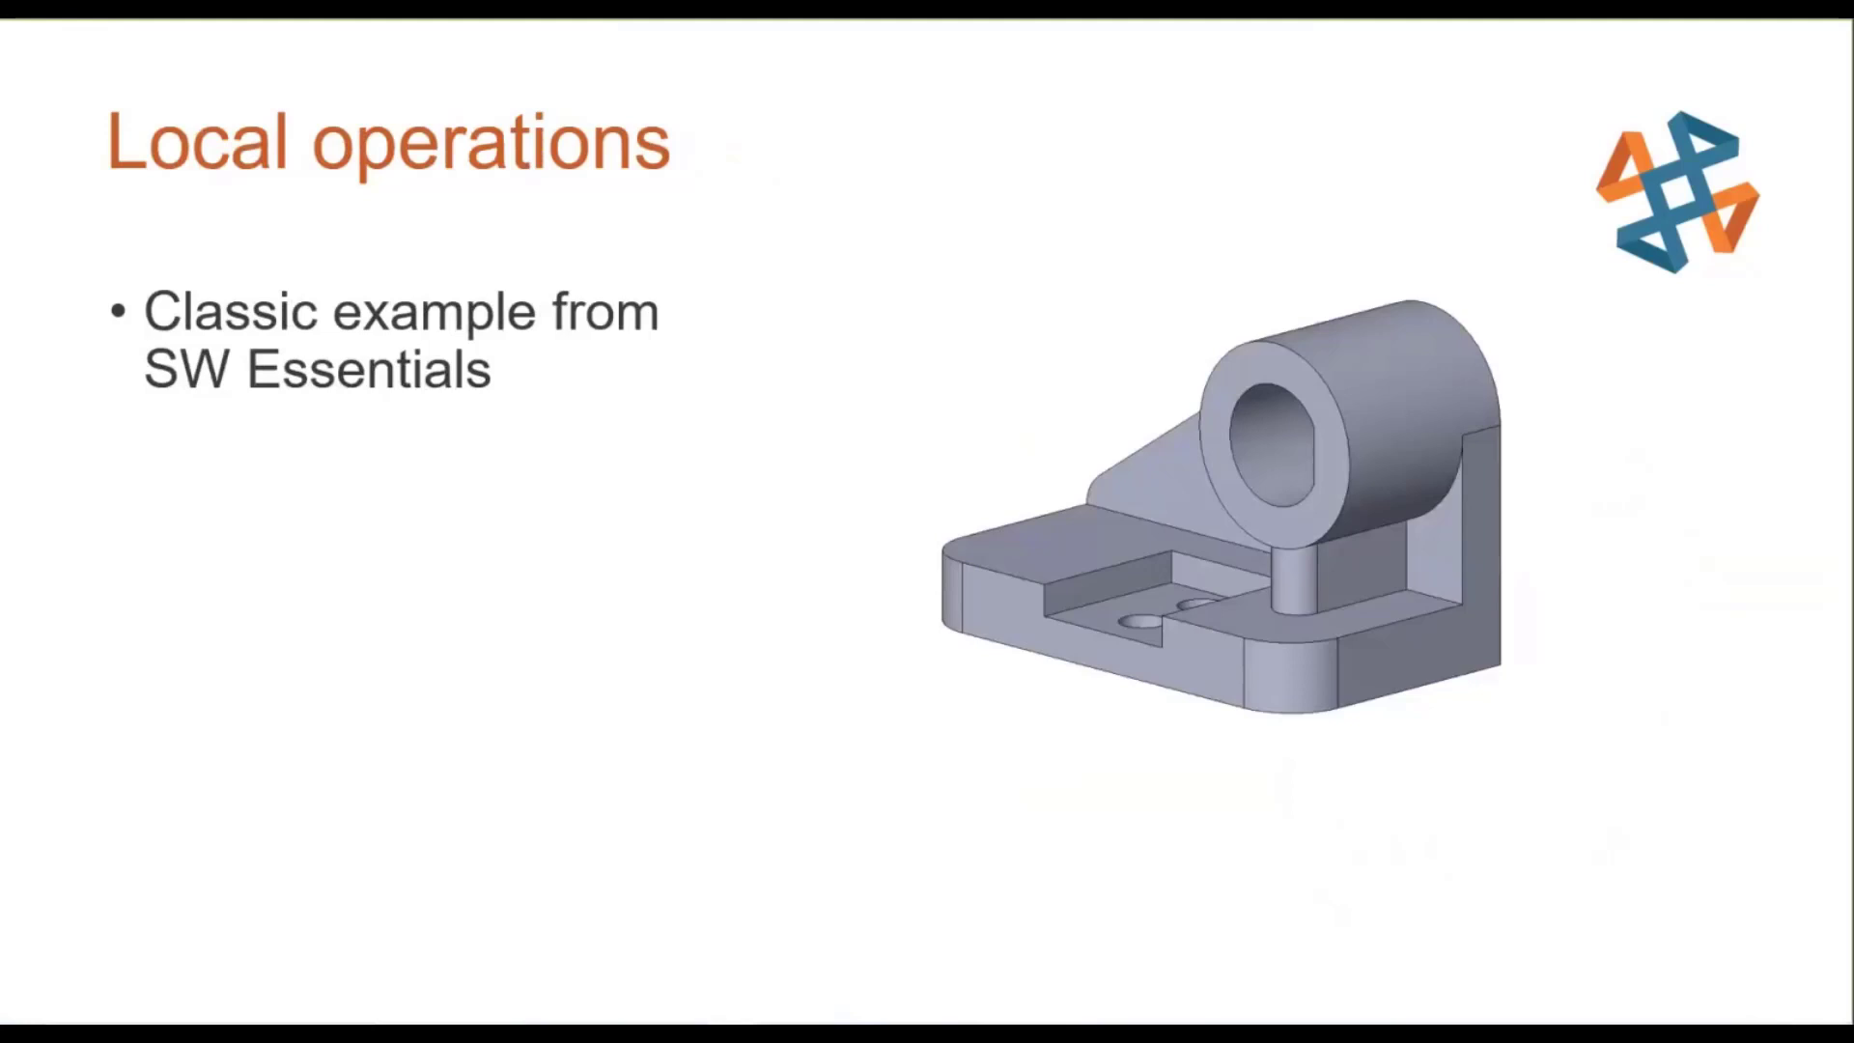
key("Right")
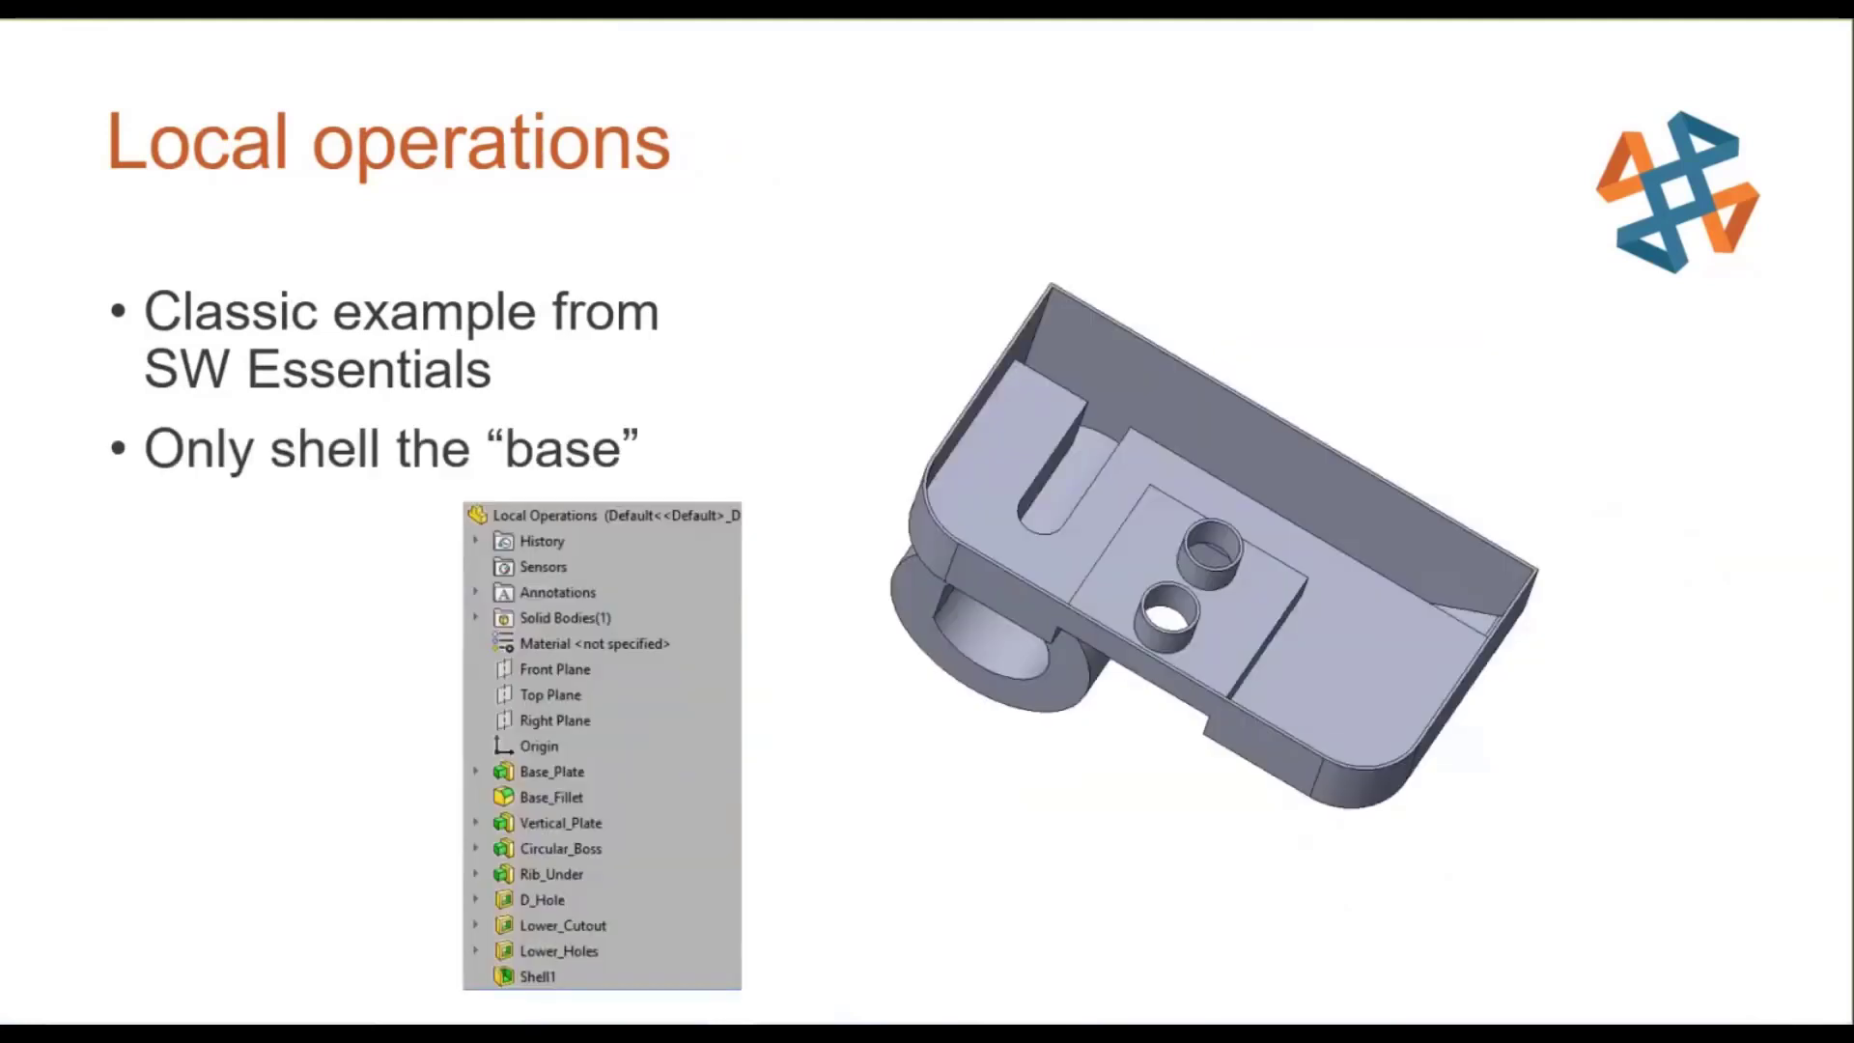
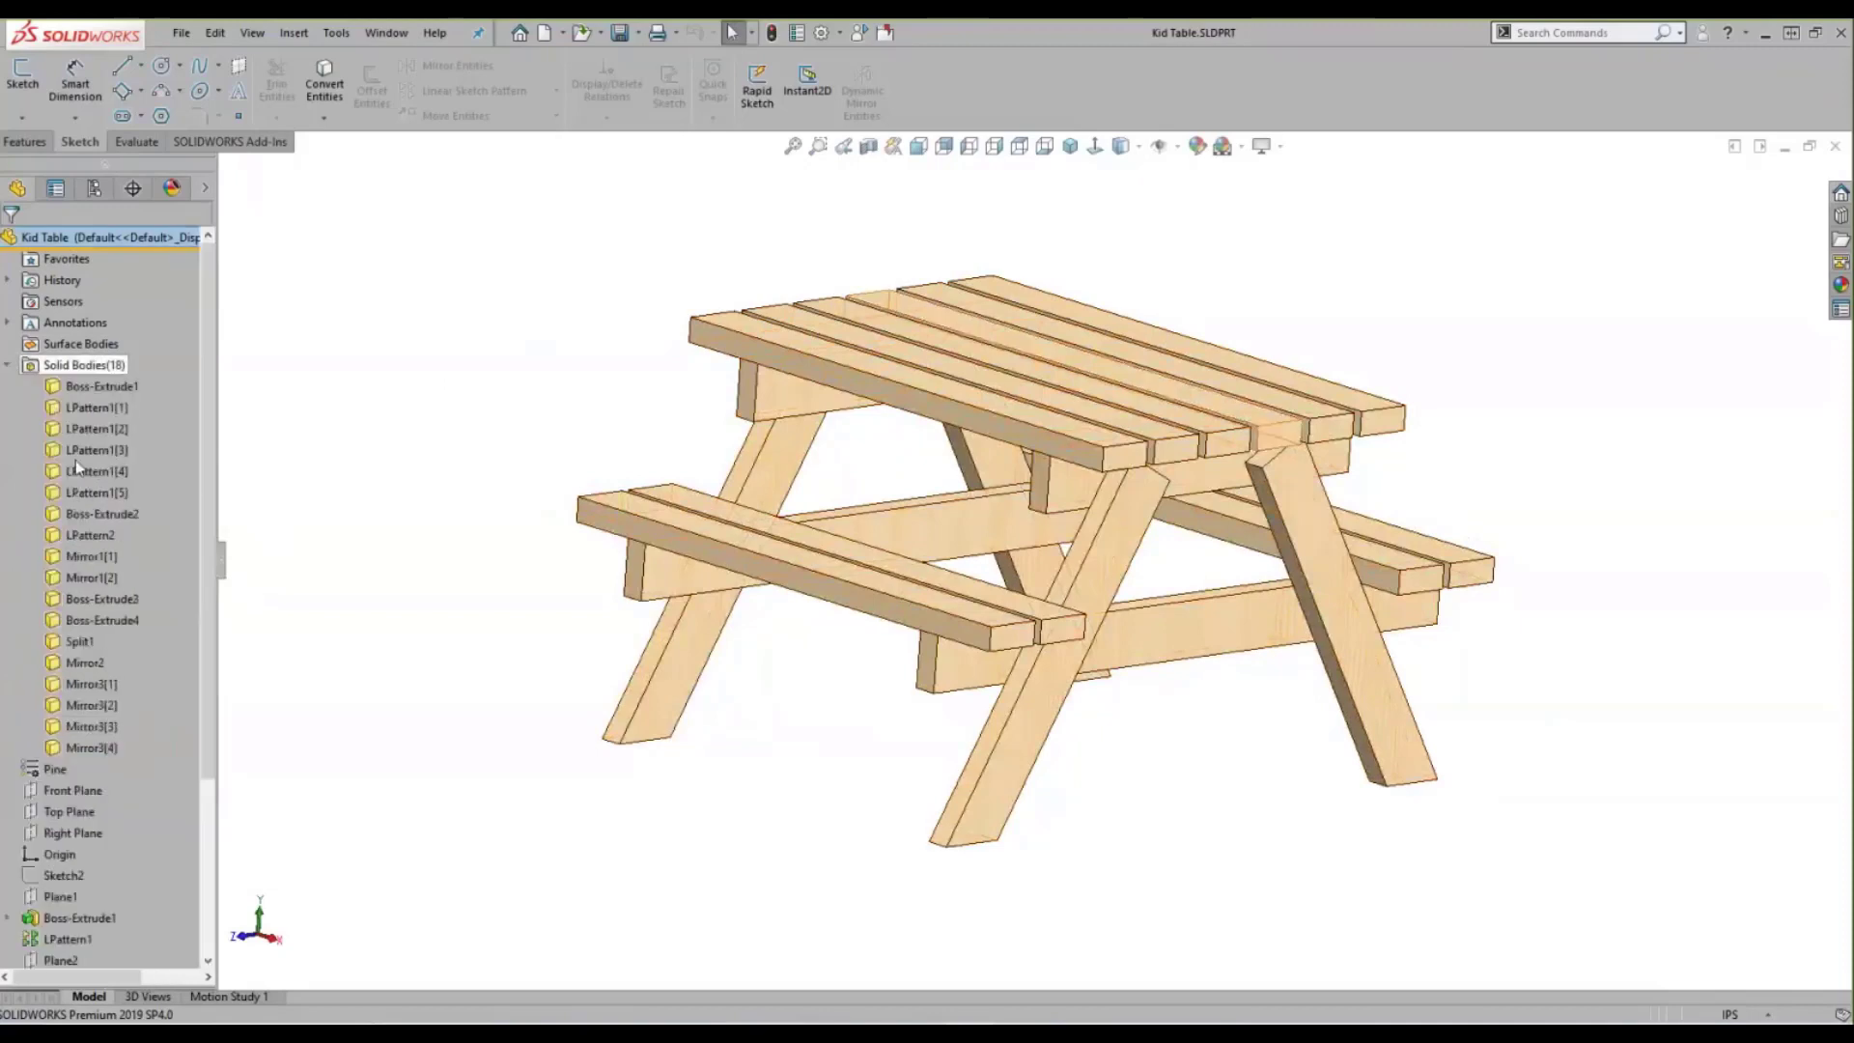
- Collapse the Solid Bodies folder and open a drawing for the Kid Table part
left_click(7, 366)
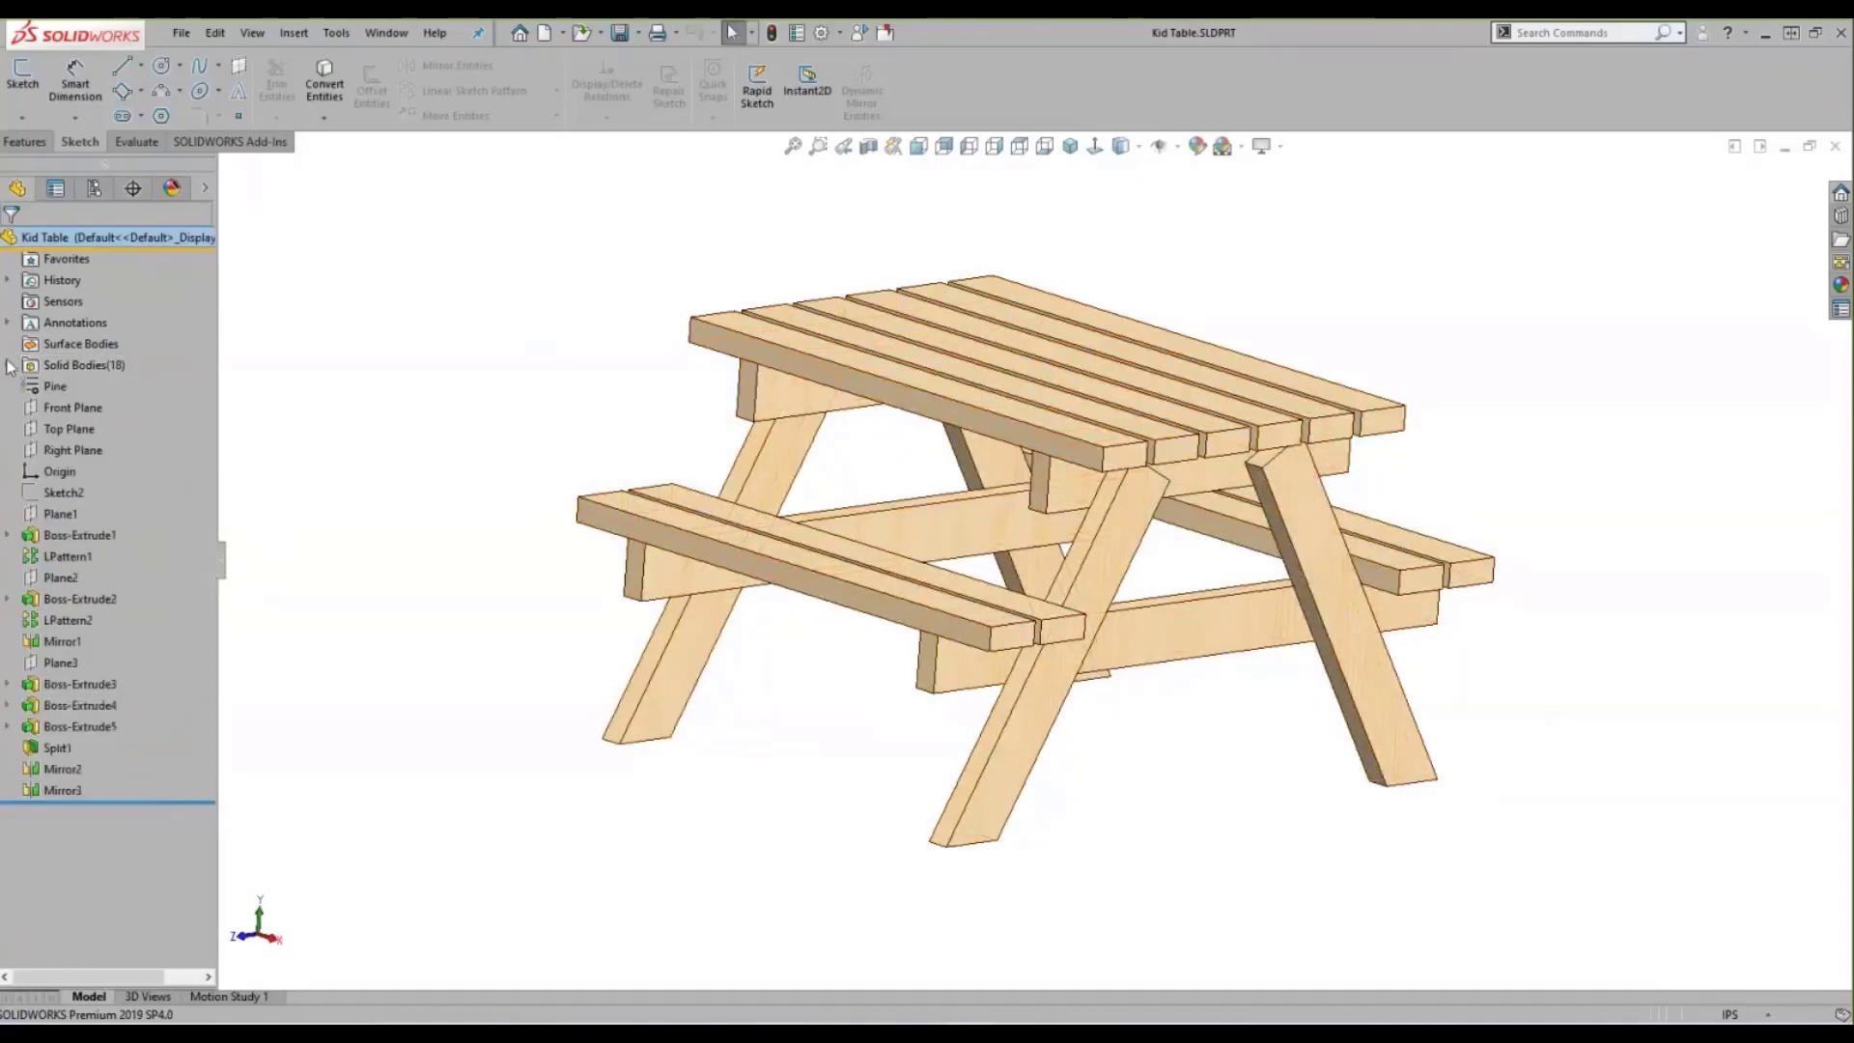
right_click(193, 237)
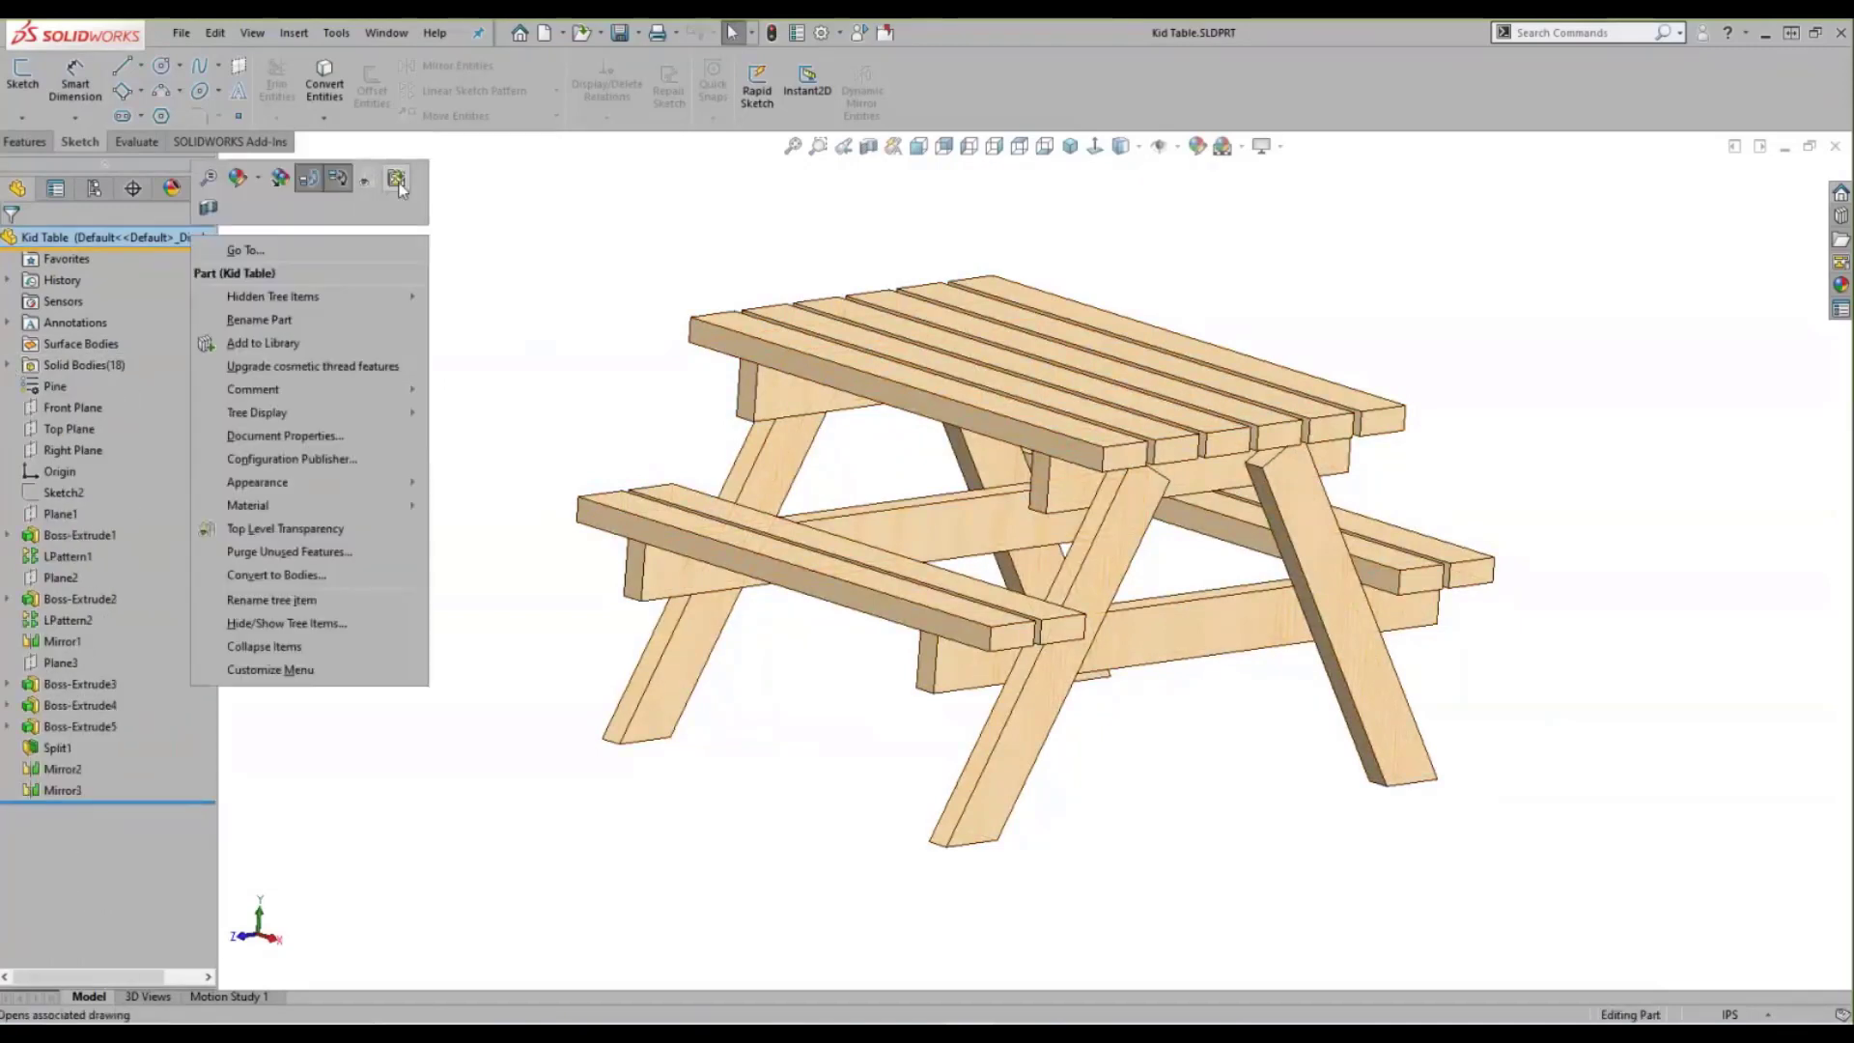
left_click(396, 178)
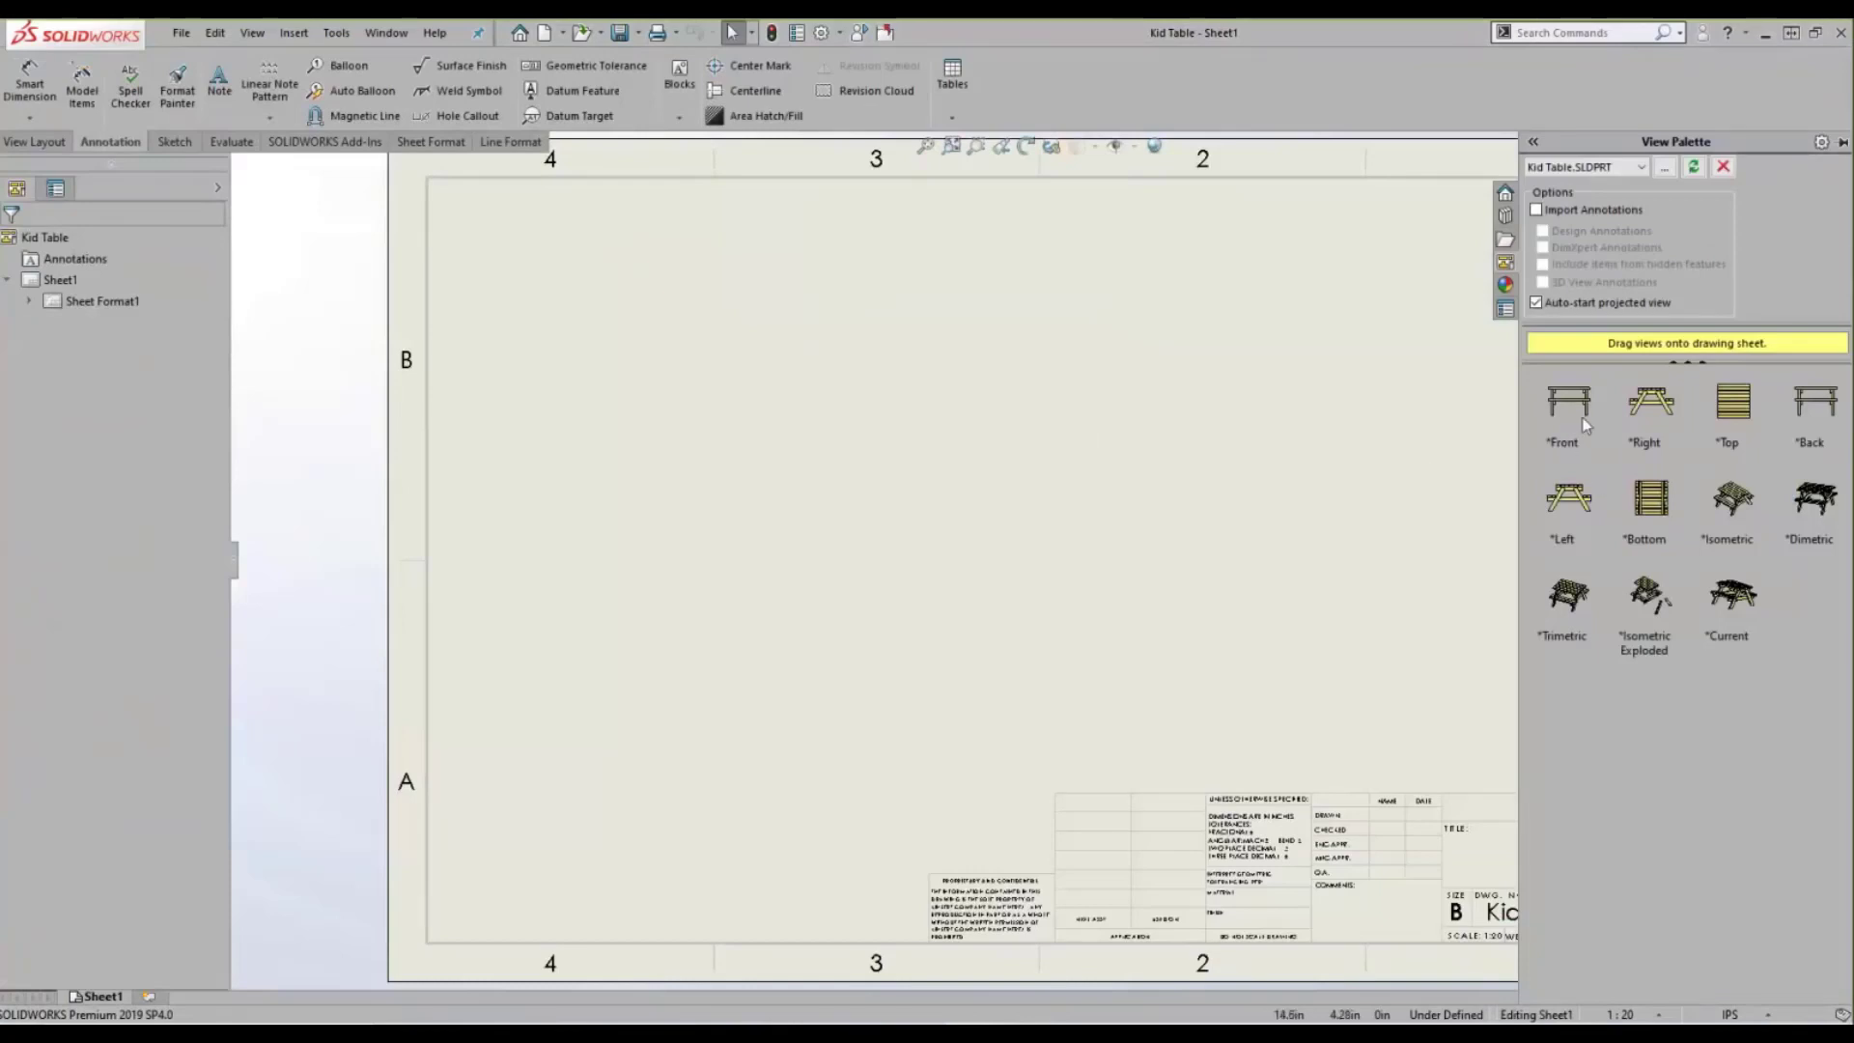
- Place the table's front view on the sheet with projected top, right and isometric views
left_click_drag(1585, 425, 650, 696)
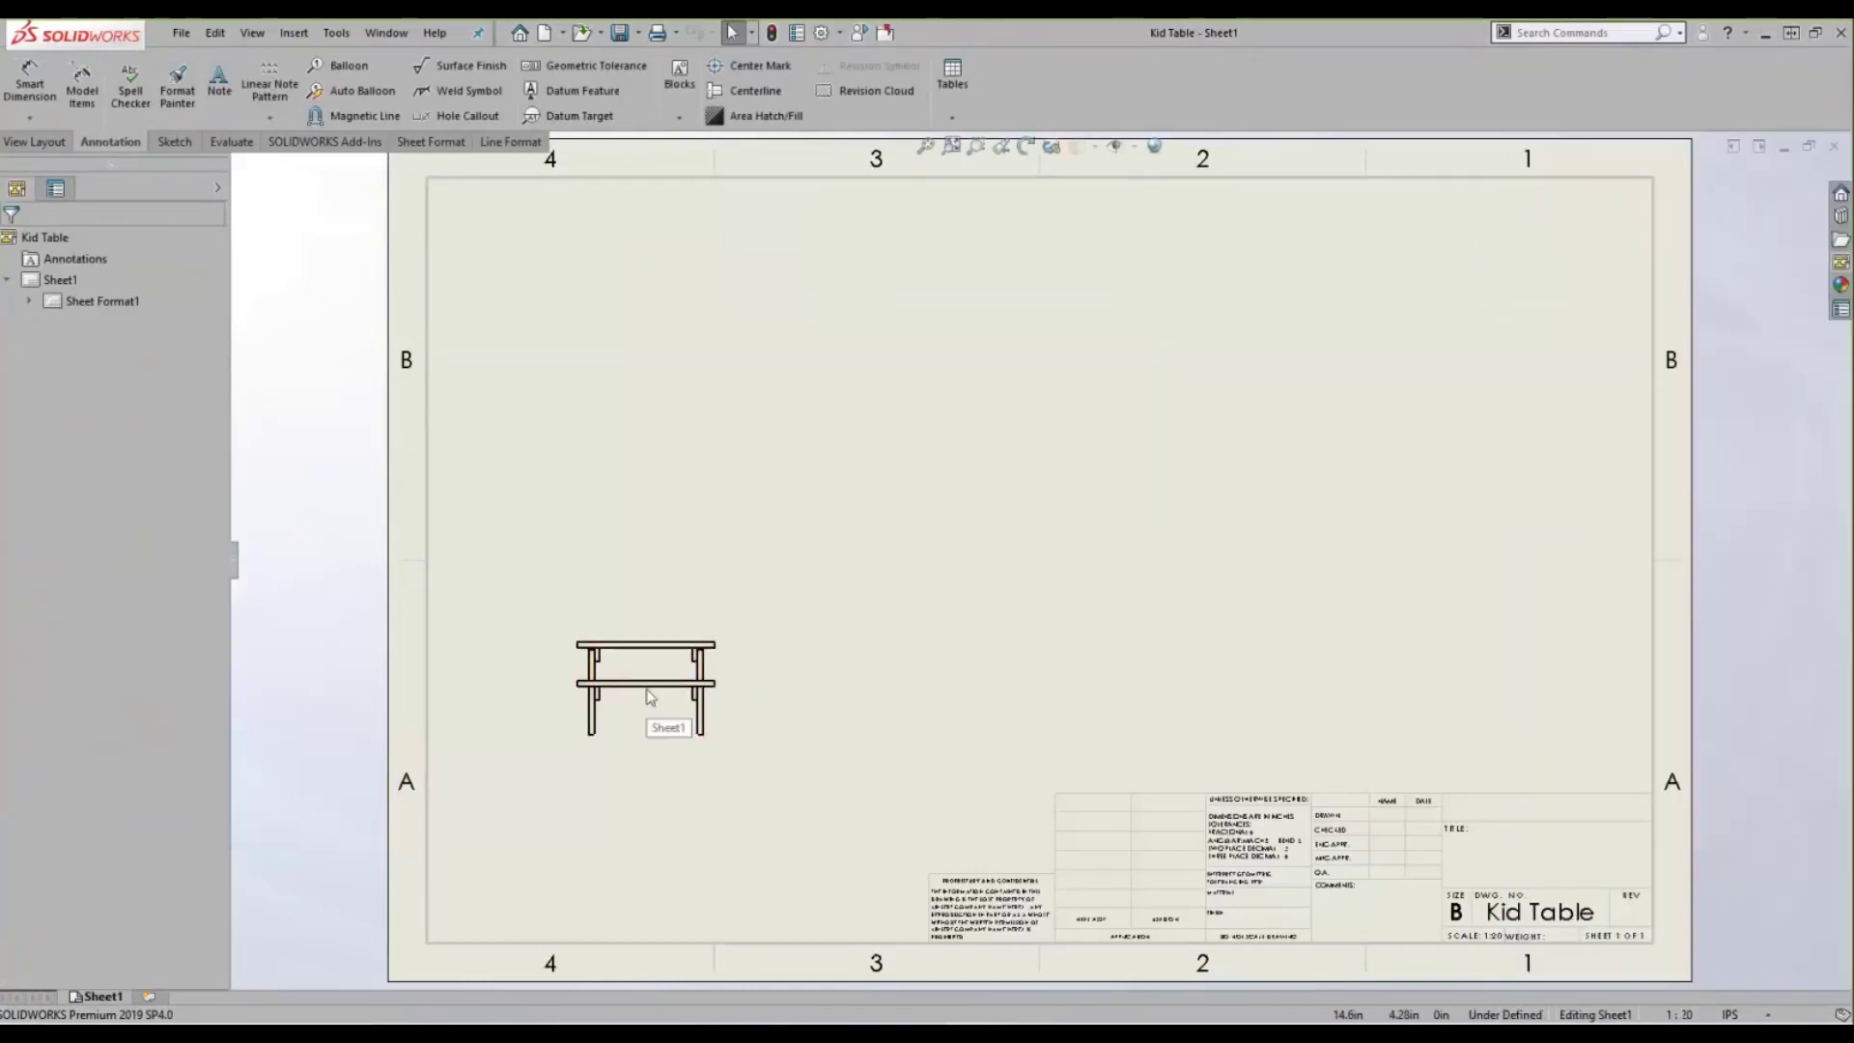
left_click(627, 434)
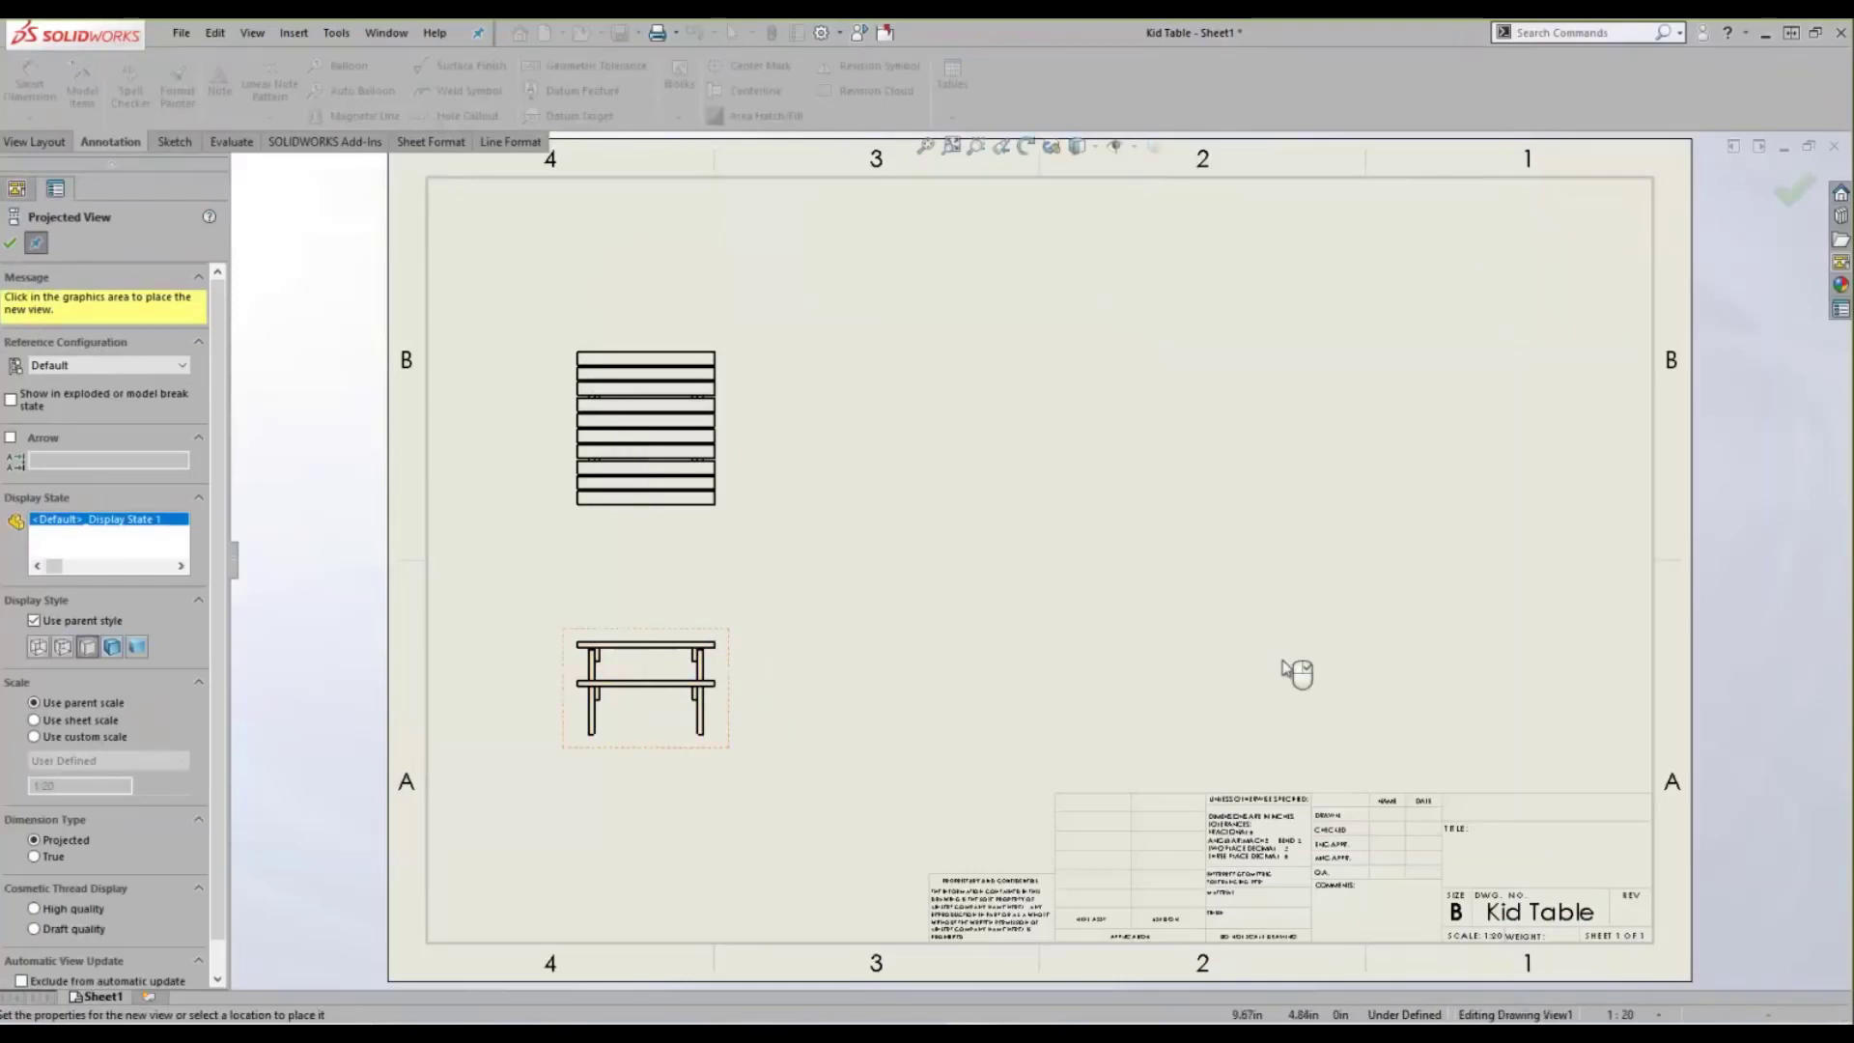
left_click(1229, 693)
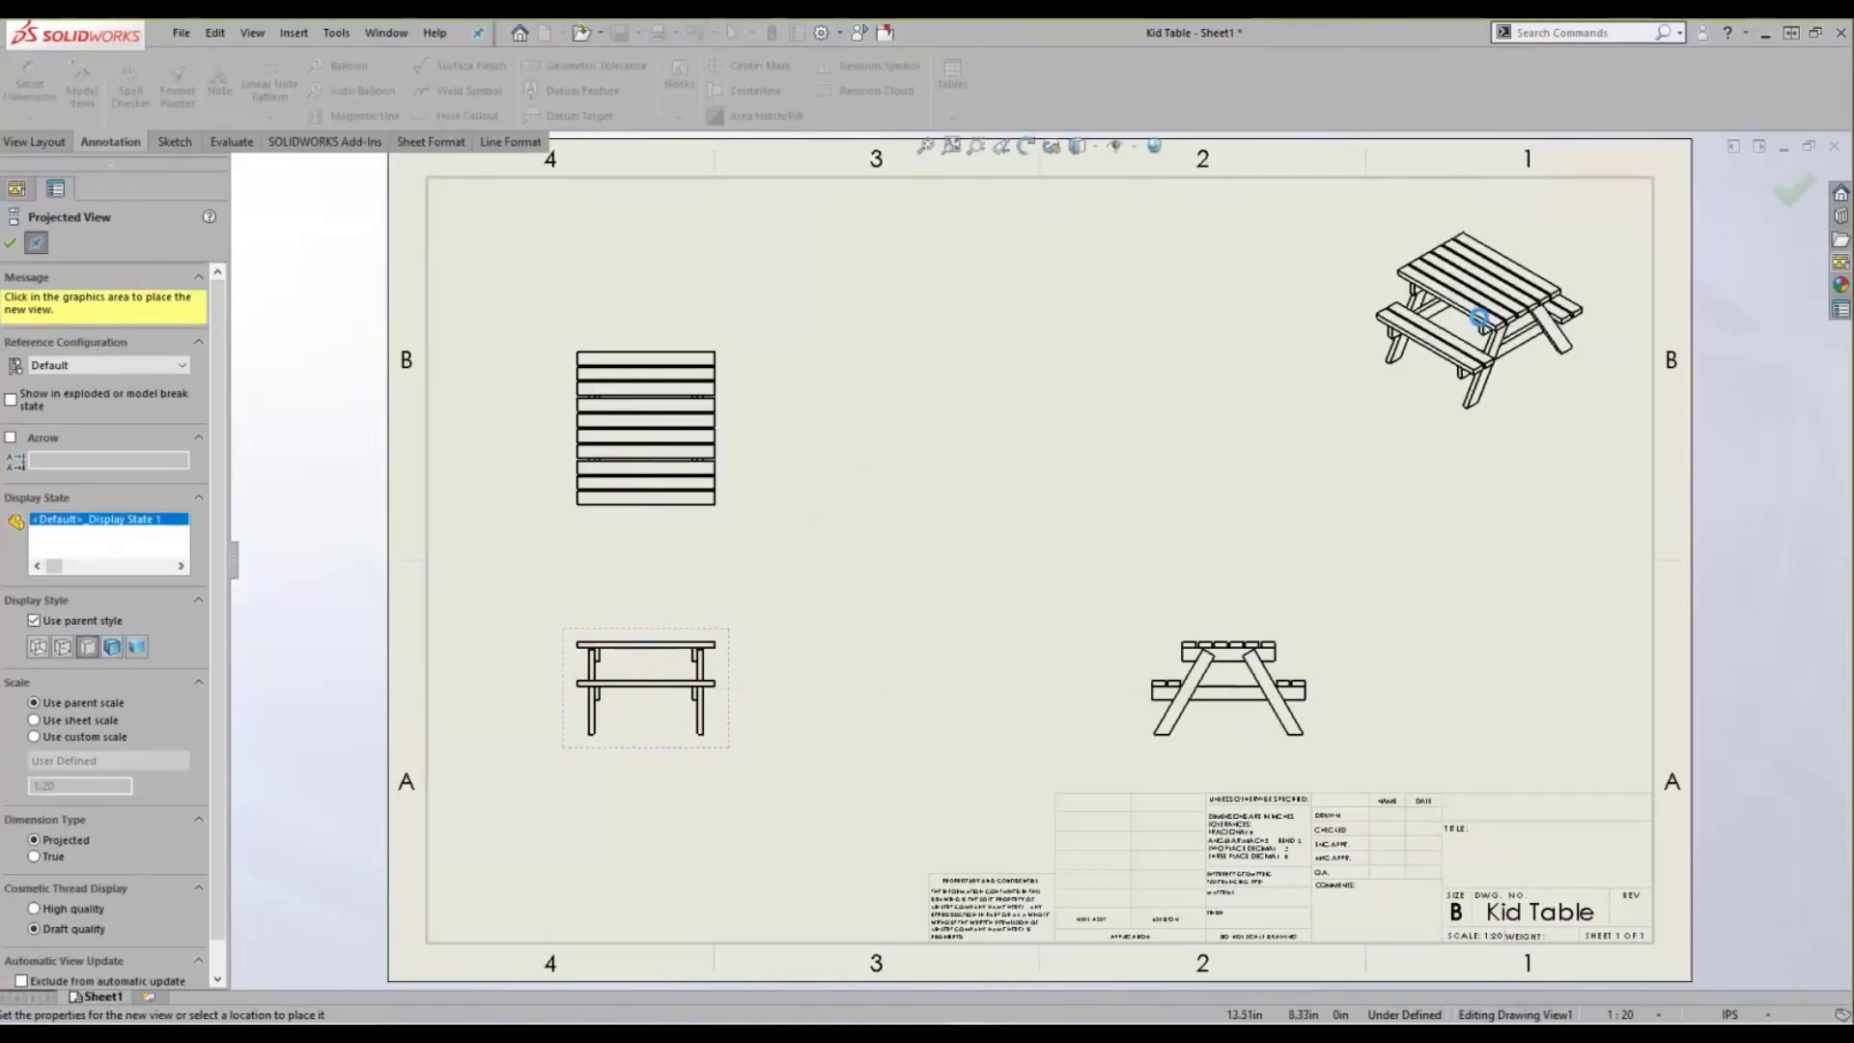
left_click(1480, 316)
key("Escape")
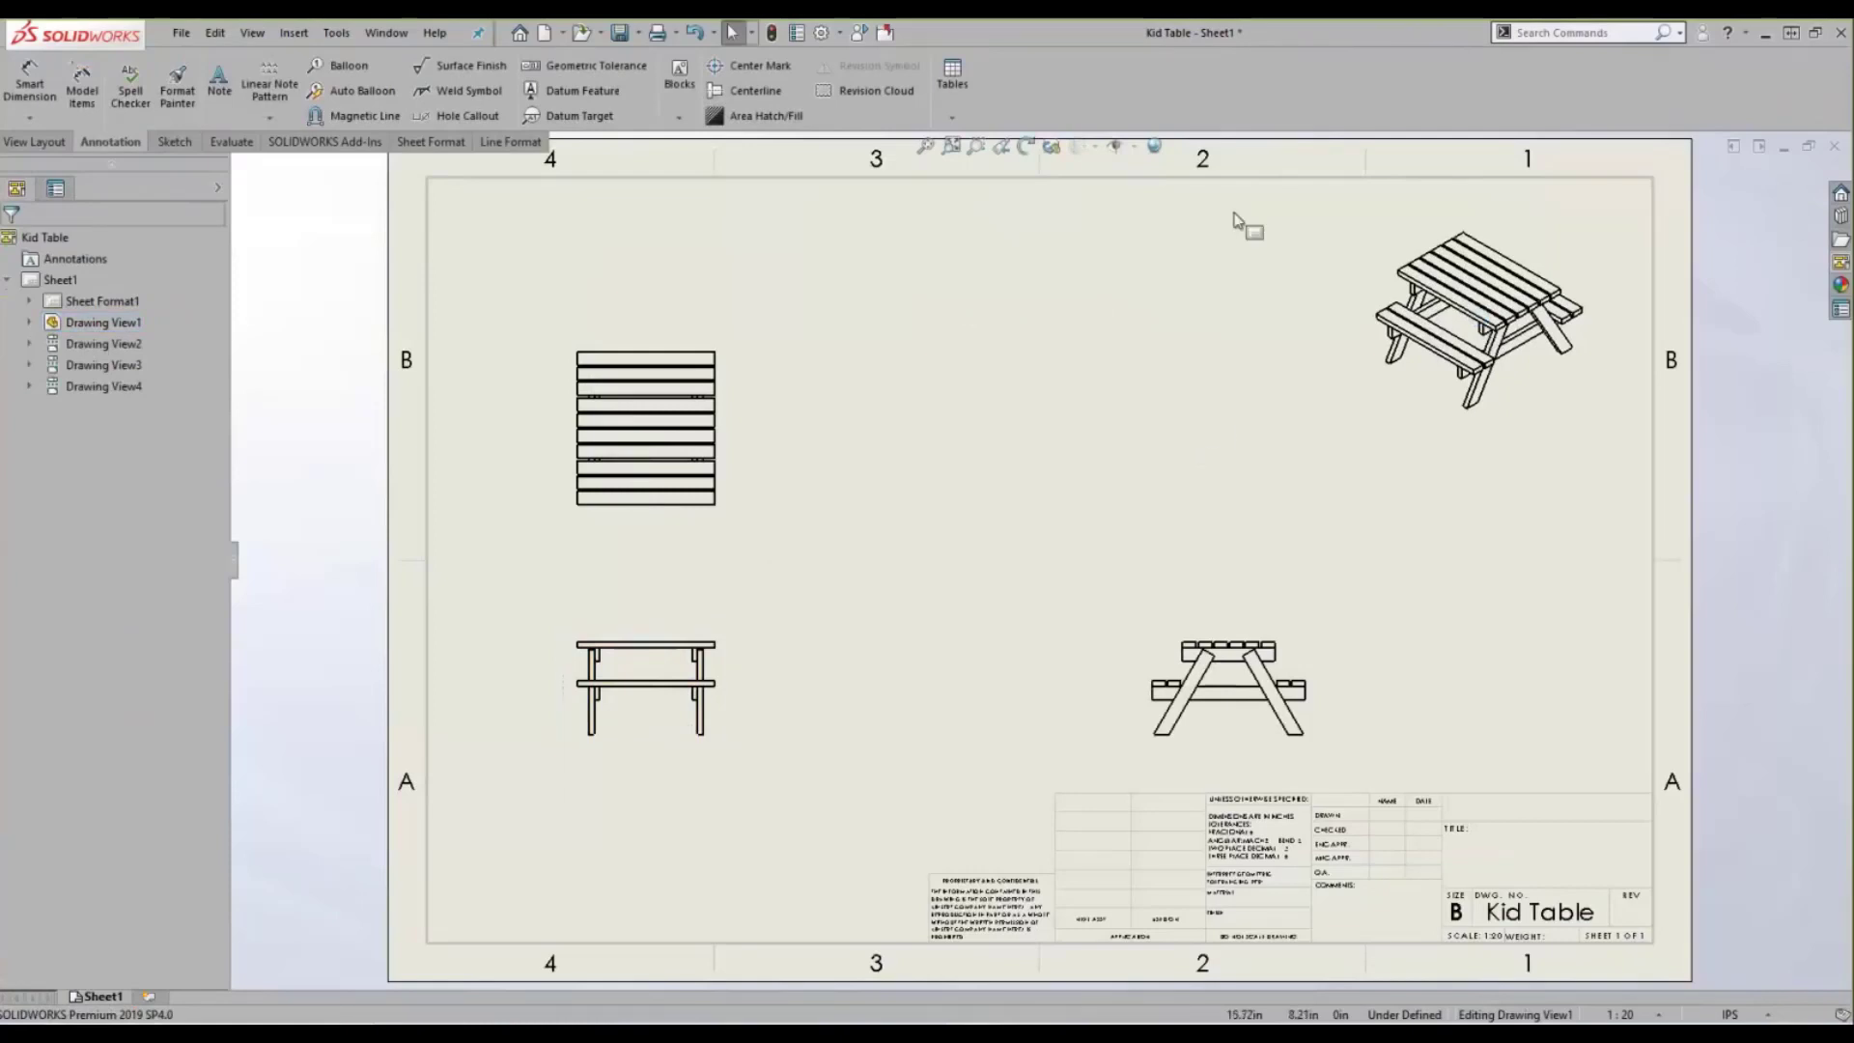
- Insert a parts-only bill of materials for the isometric view using the bom-standard template, and delete the table from the sheet
left_click(954, 118)
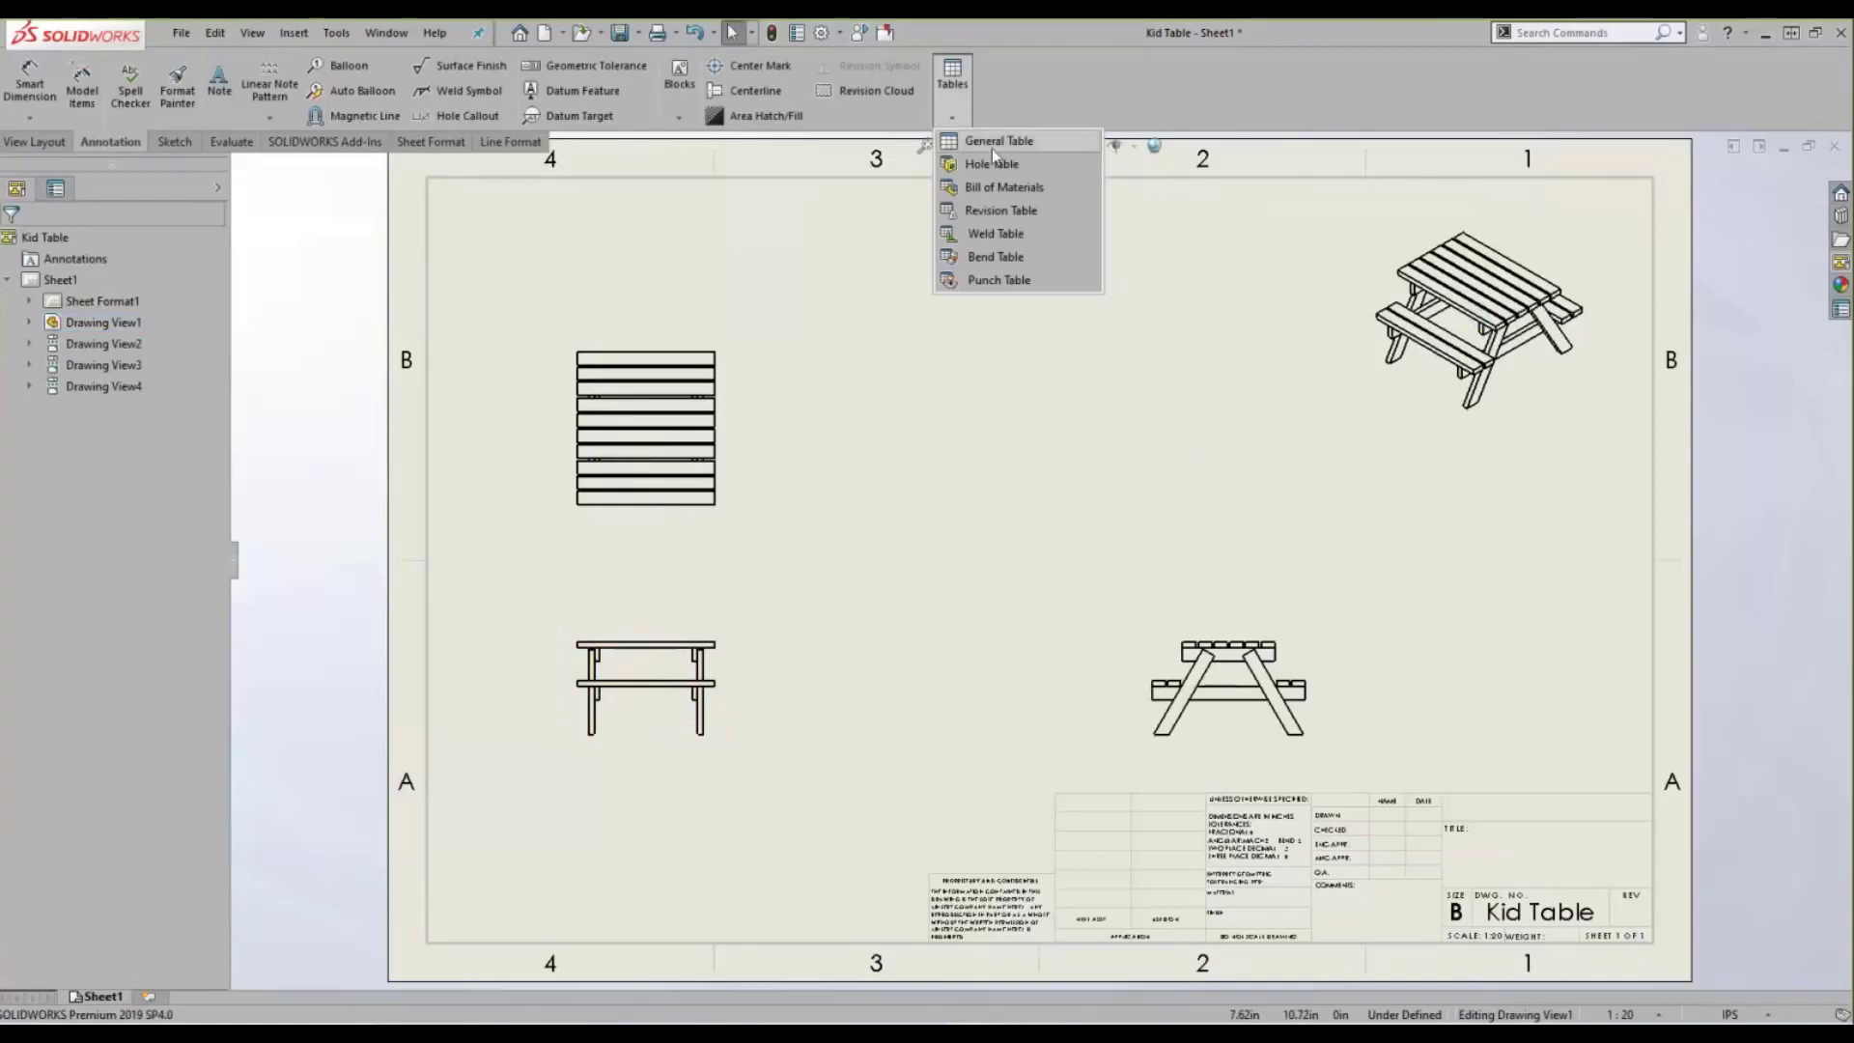
left_click(1064, 193)
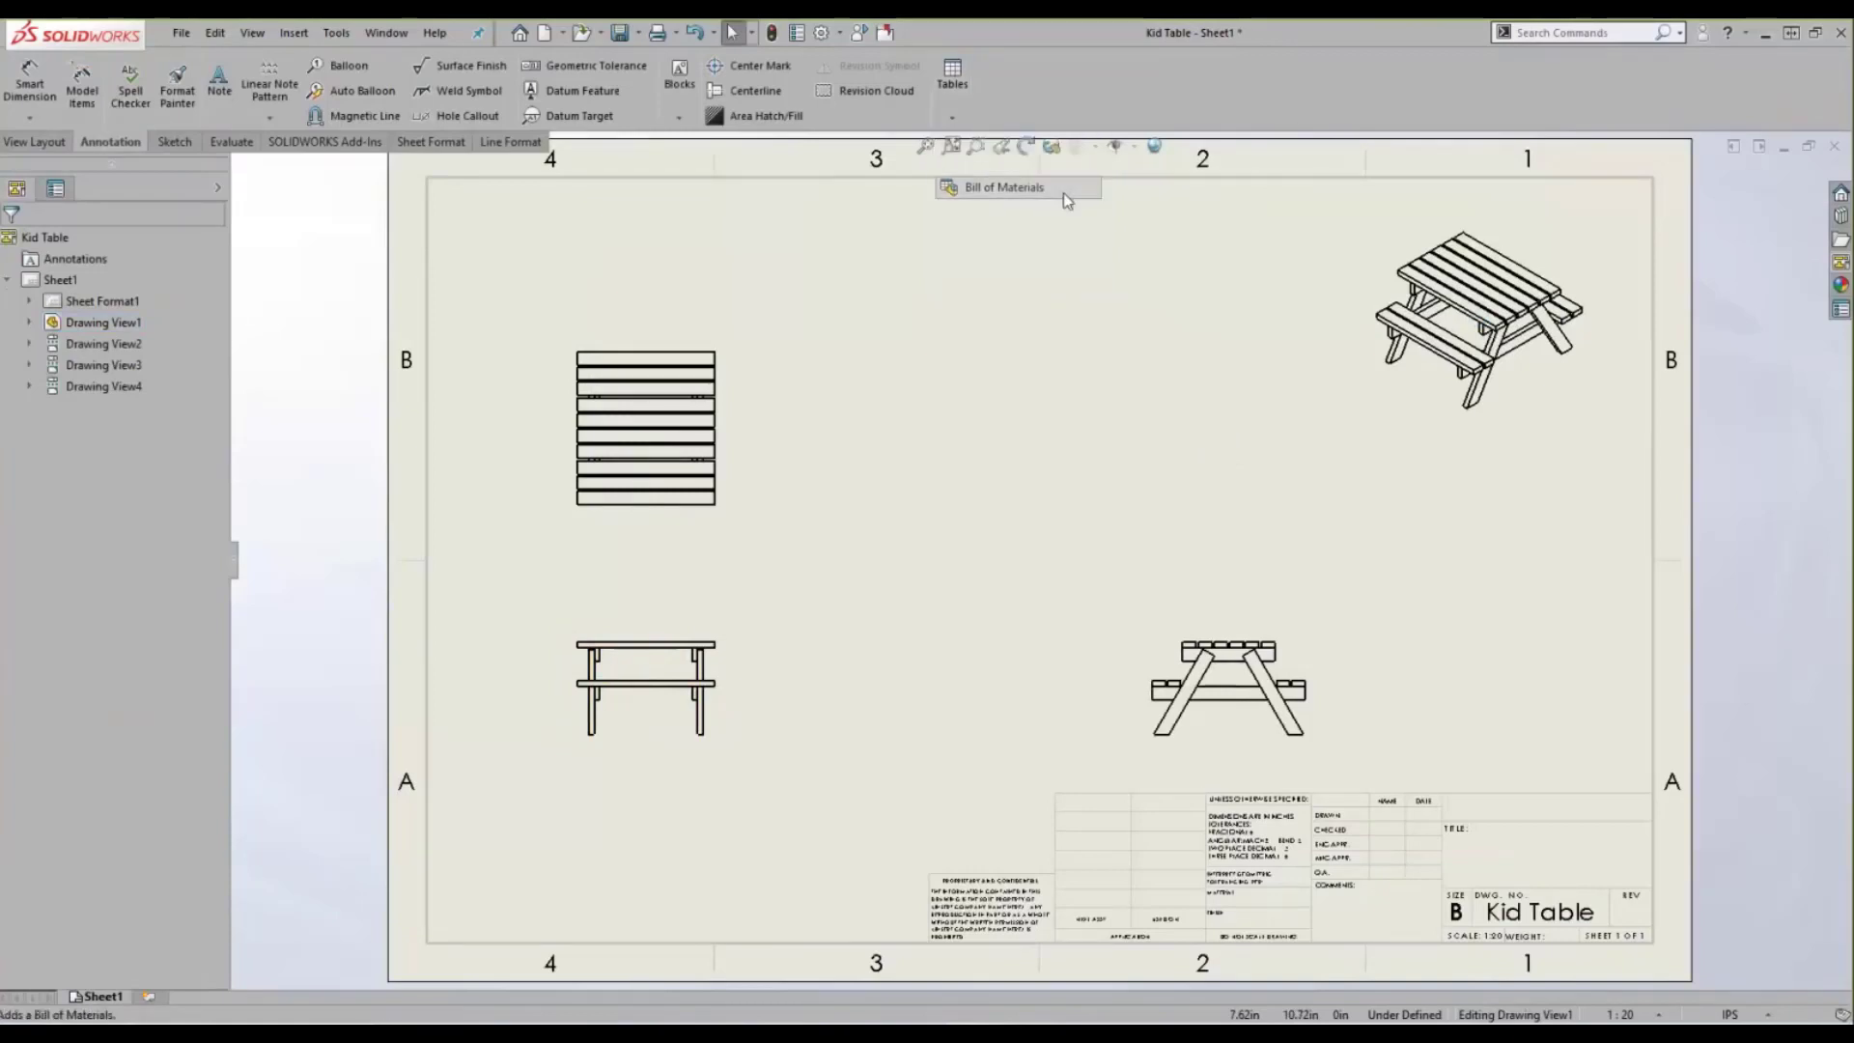
left_click(1397, 404)
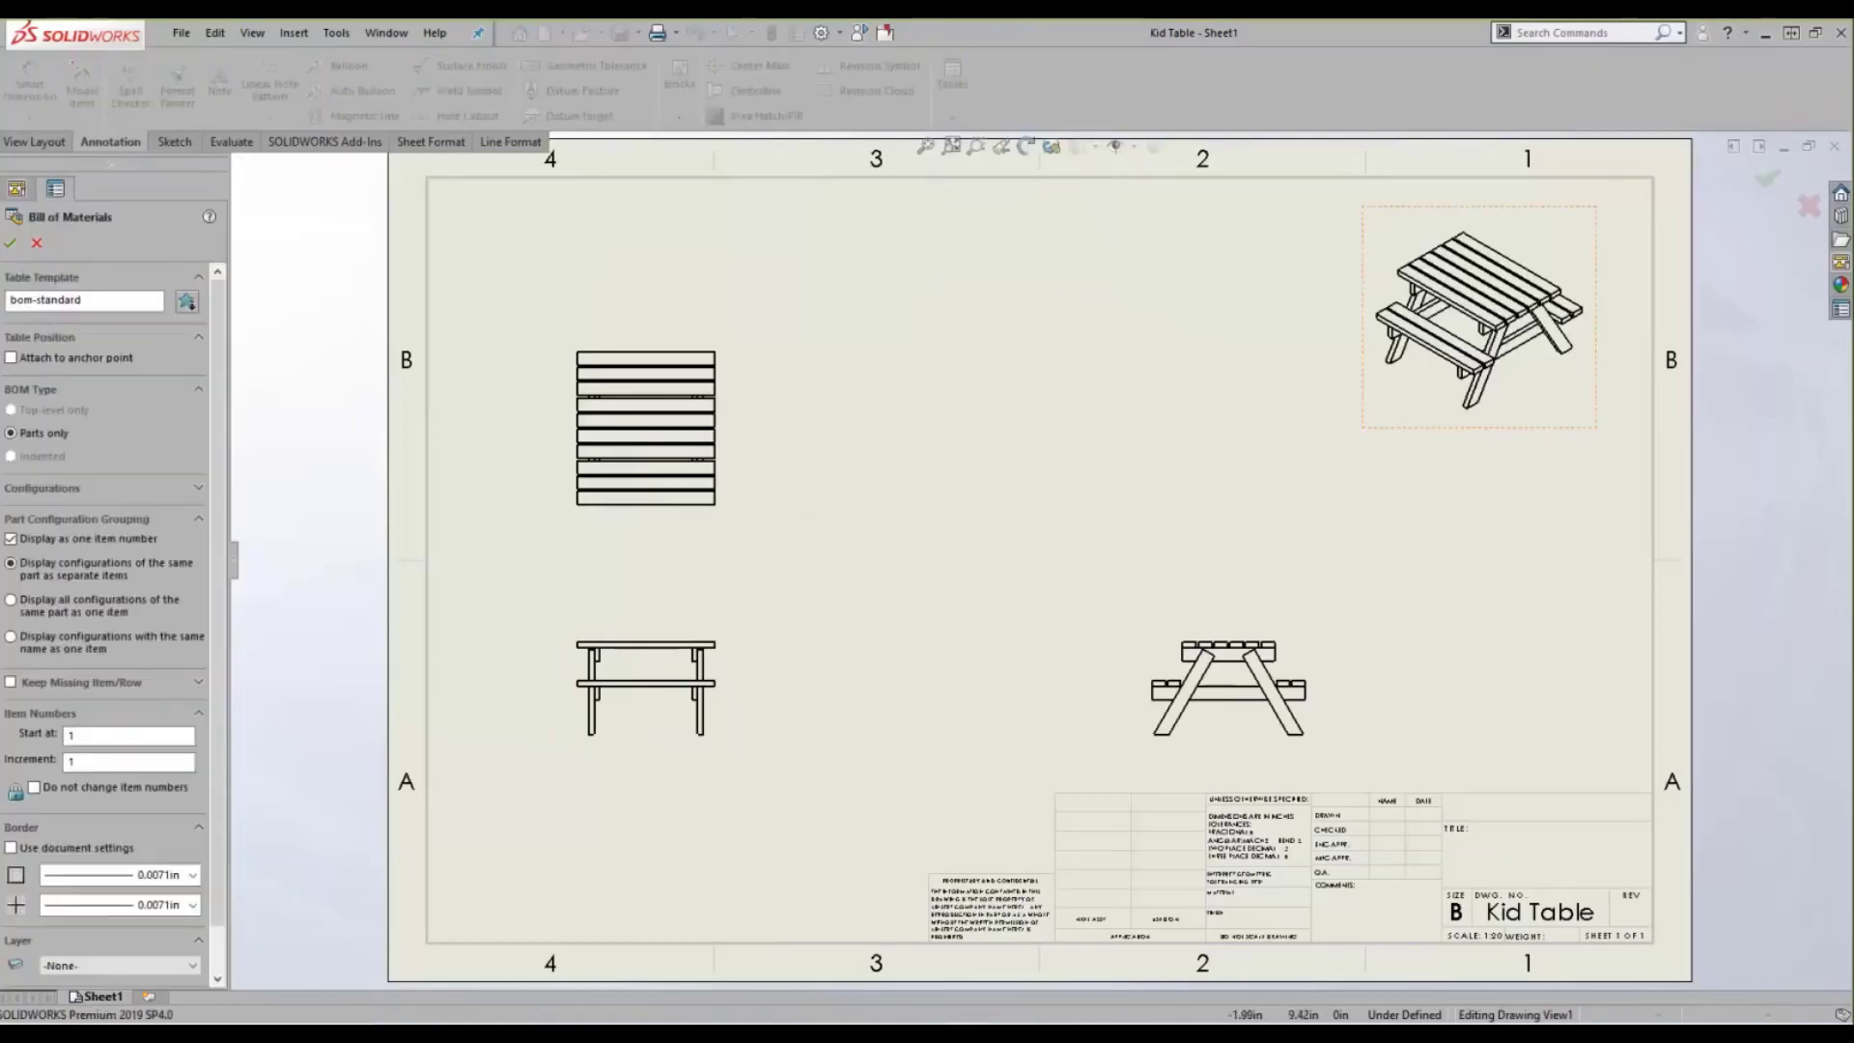
left_click(11, 244)
left_click(1034, 493)
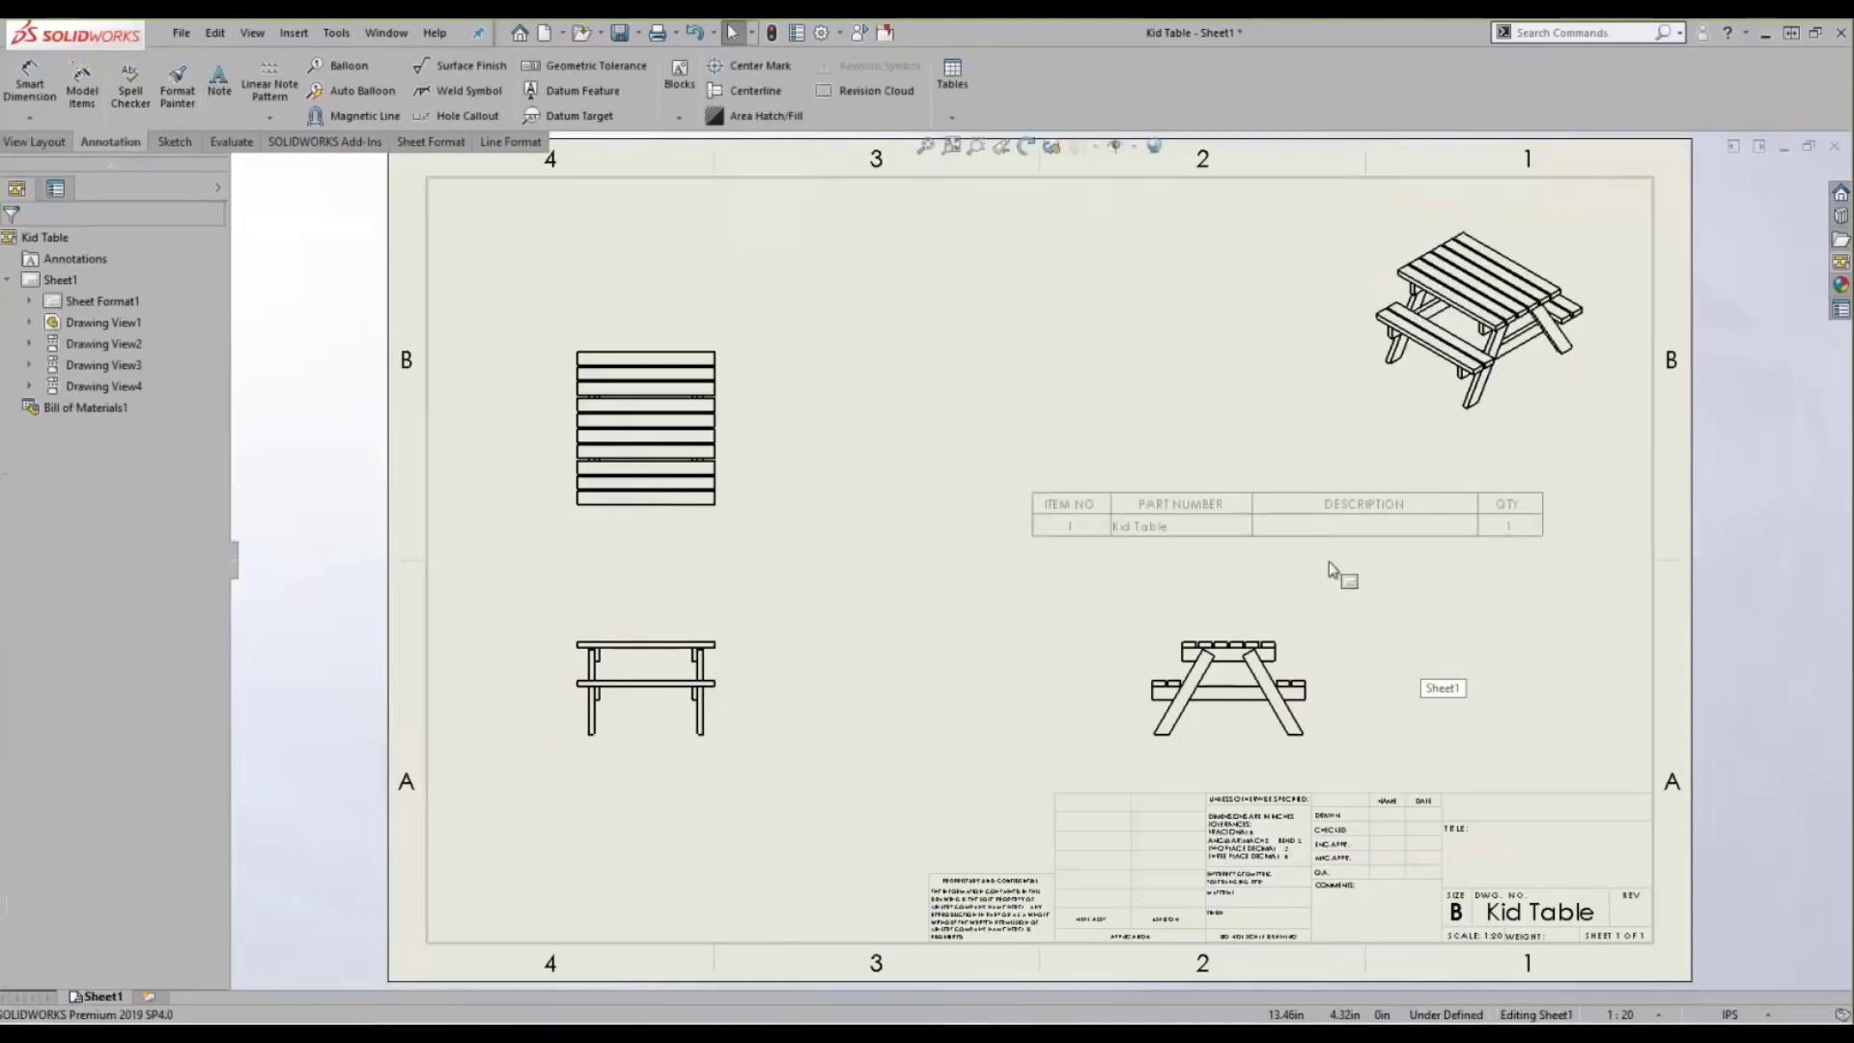
left_click(1025, 482)
key("Delete")
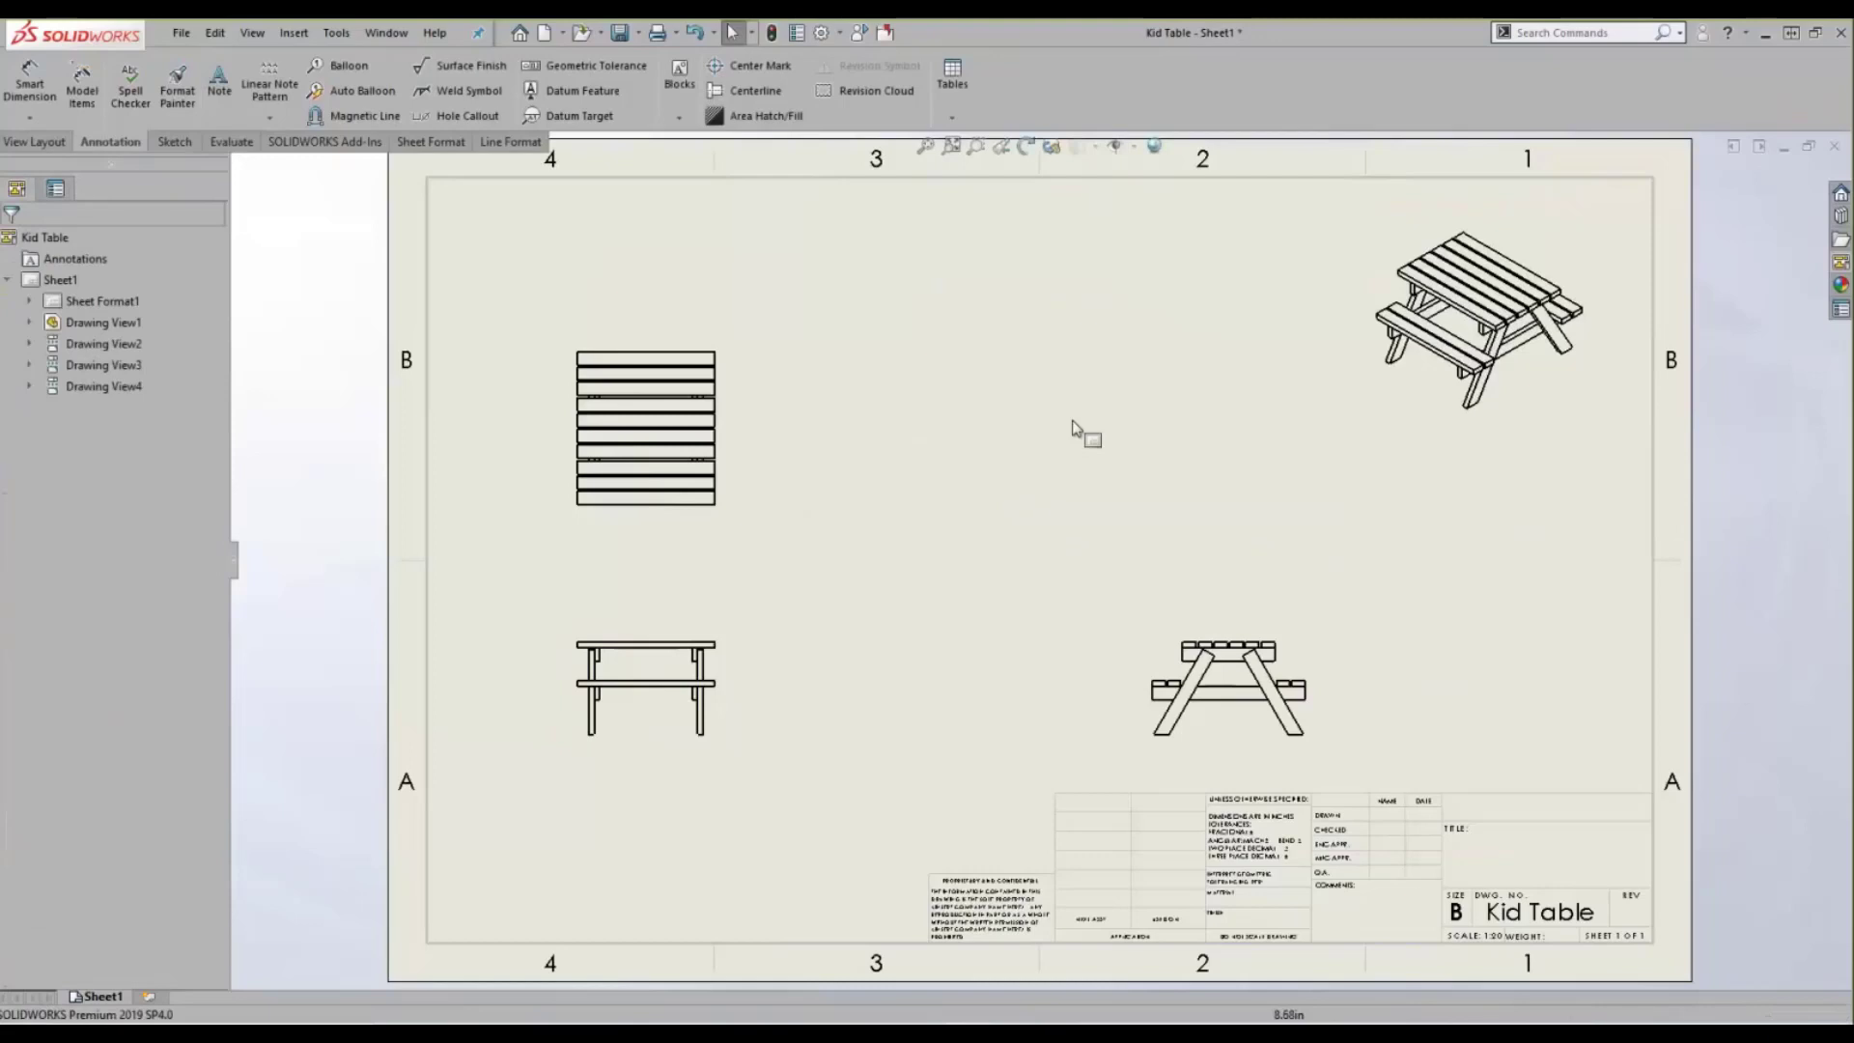
- Open the Kid Table part from the drawing's isometric view and add a Weldment feature to it
left_click(1428, 402)
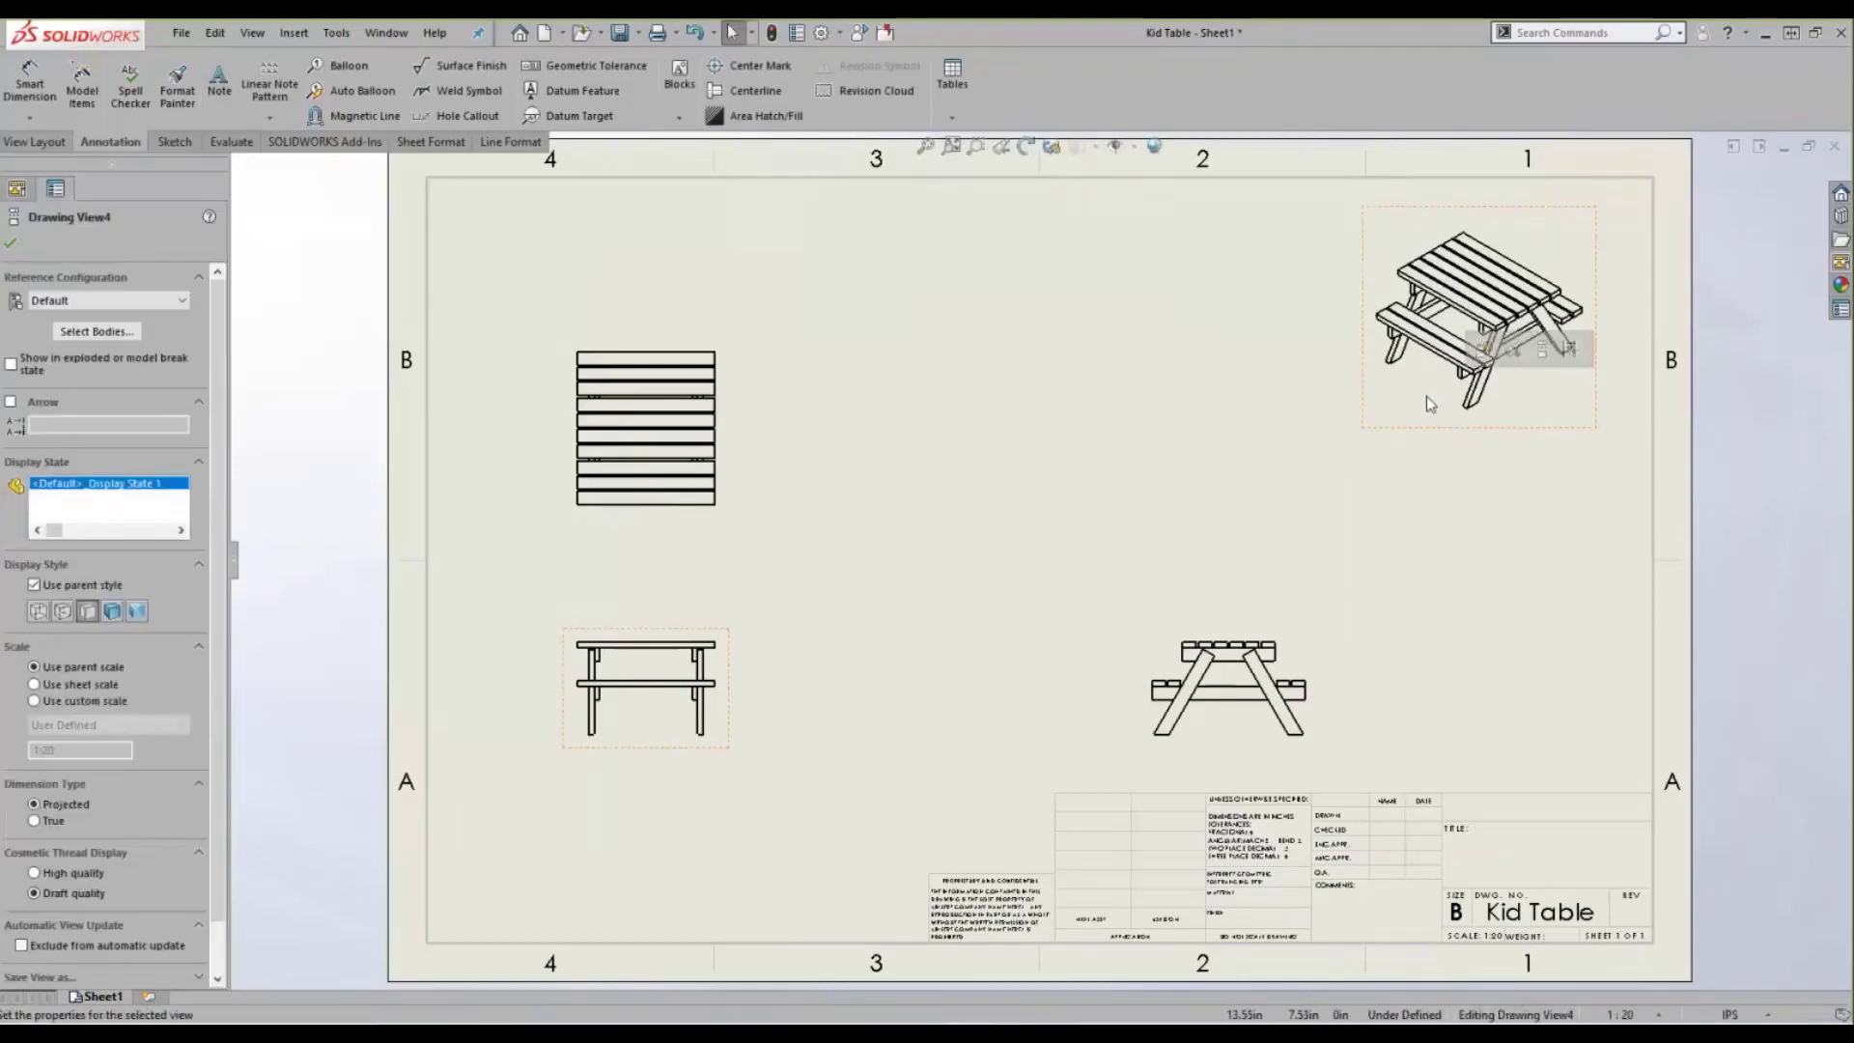
left_click(1483, 352)
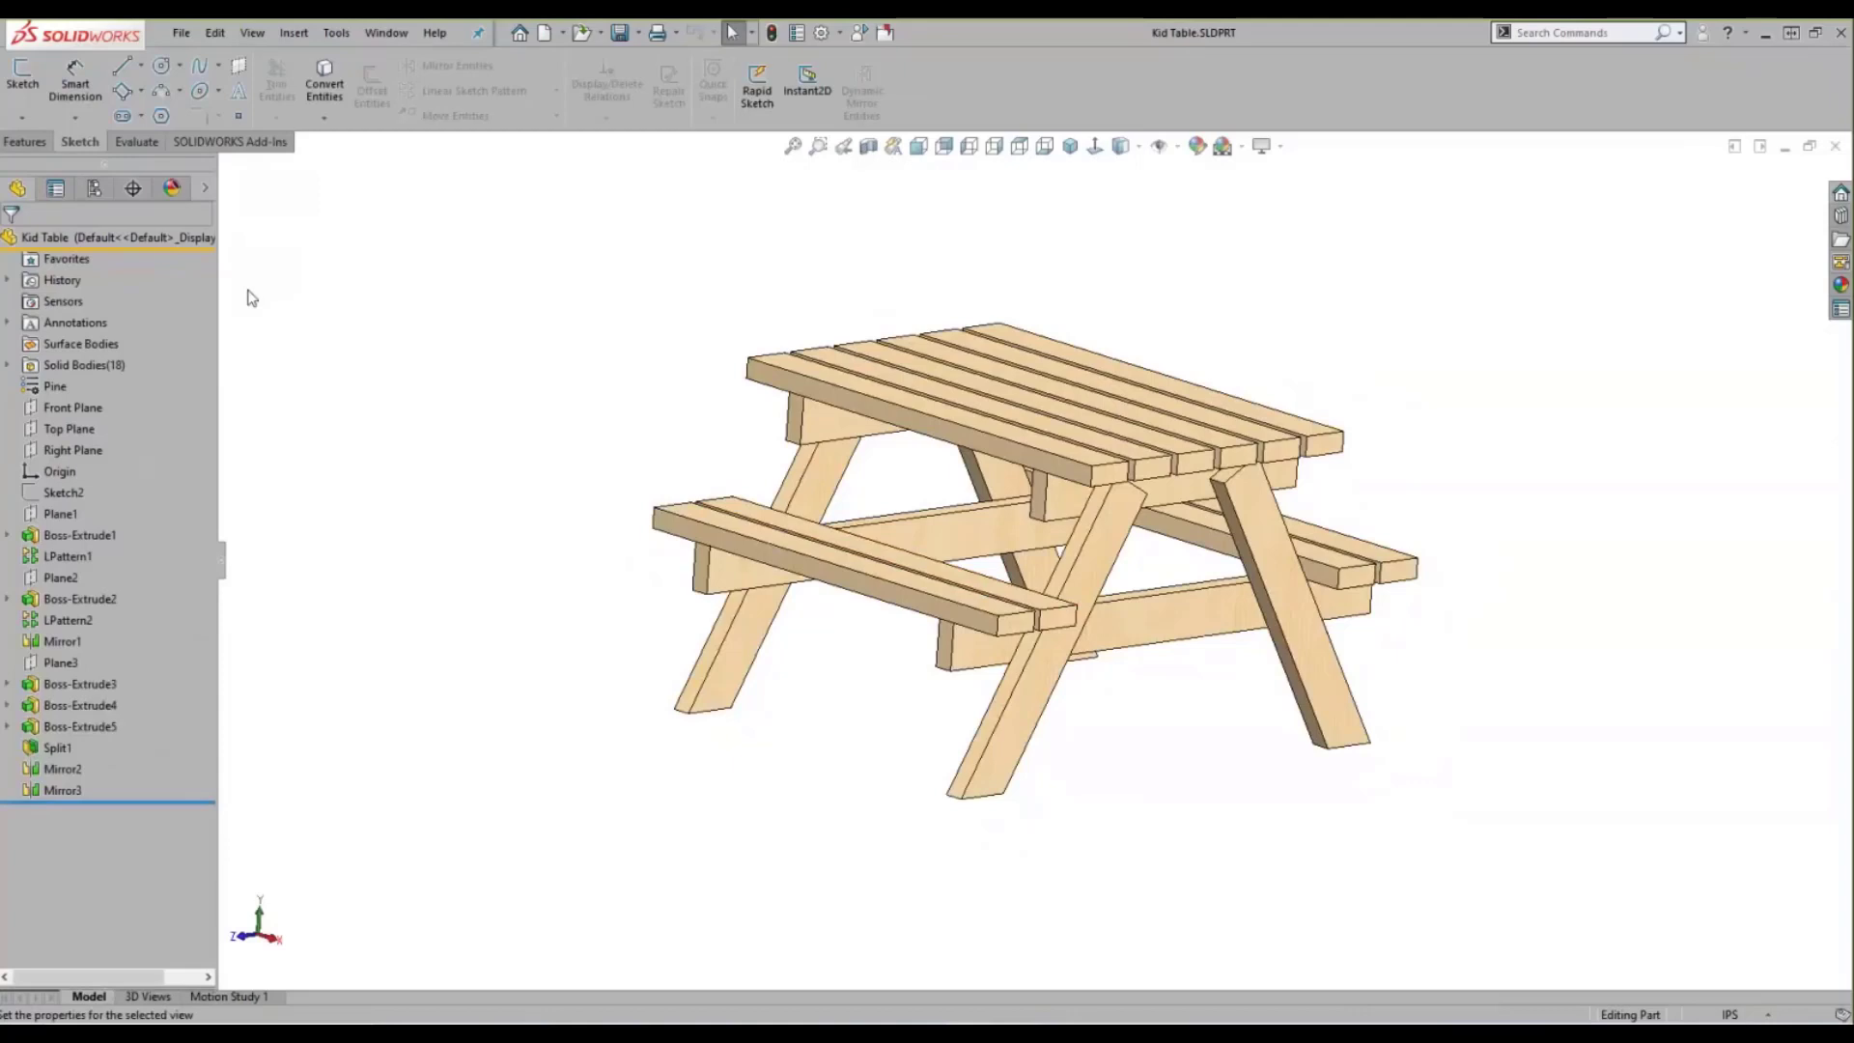
left_click(305, 35)
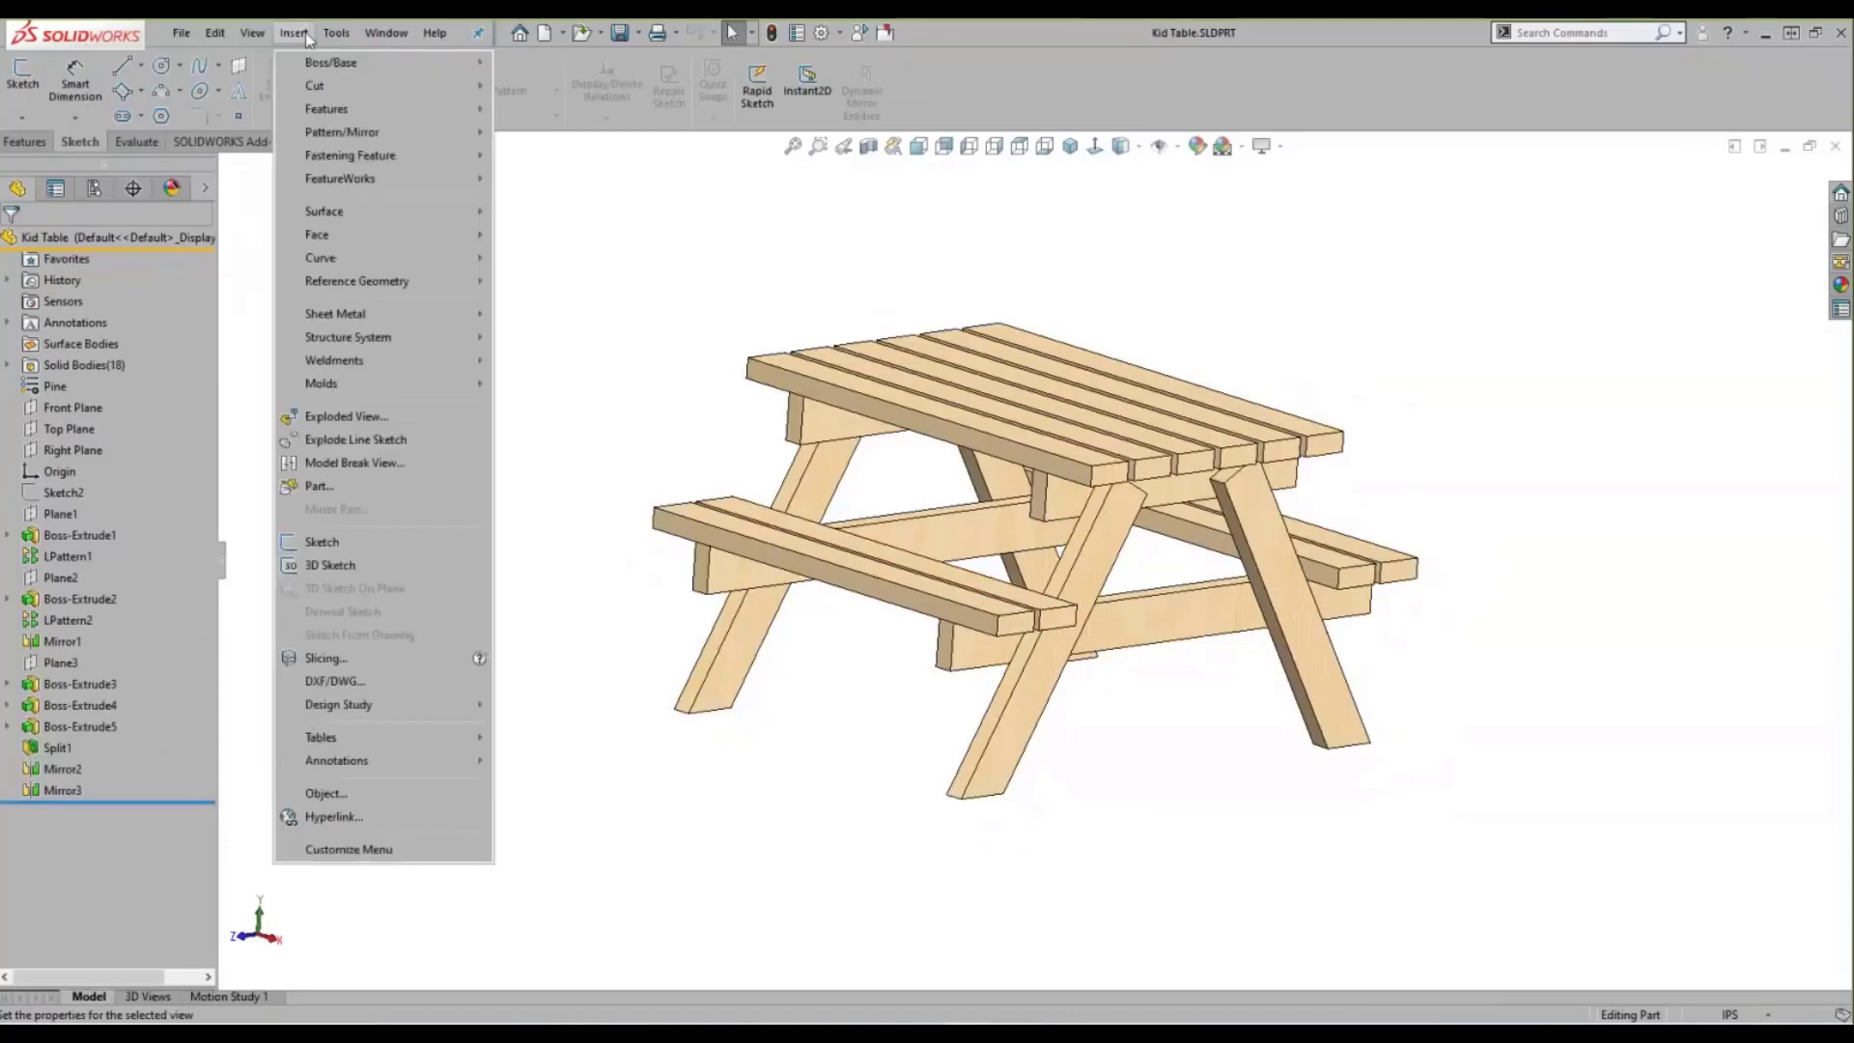
mouse_move(367, 361)
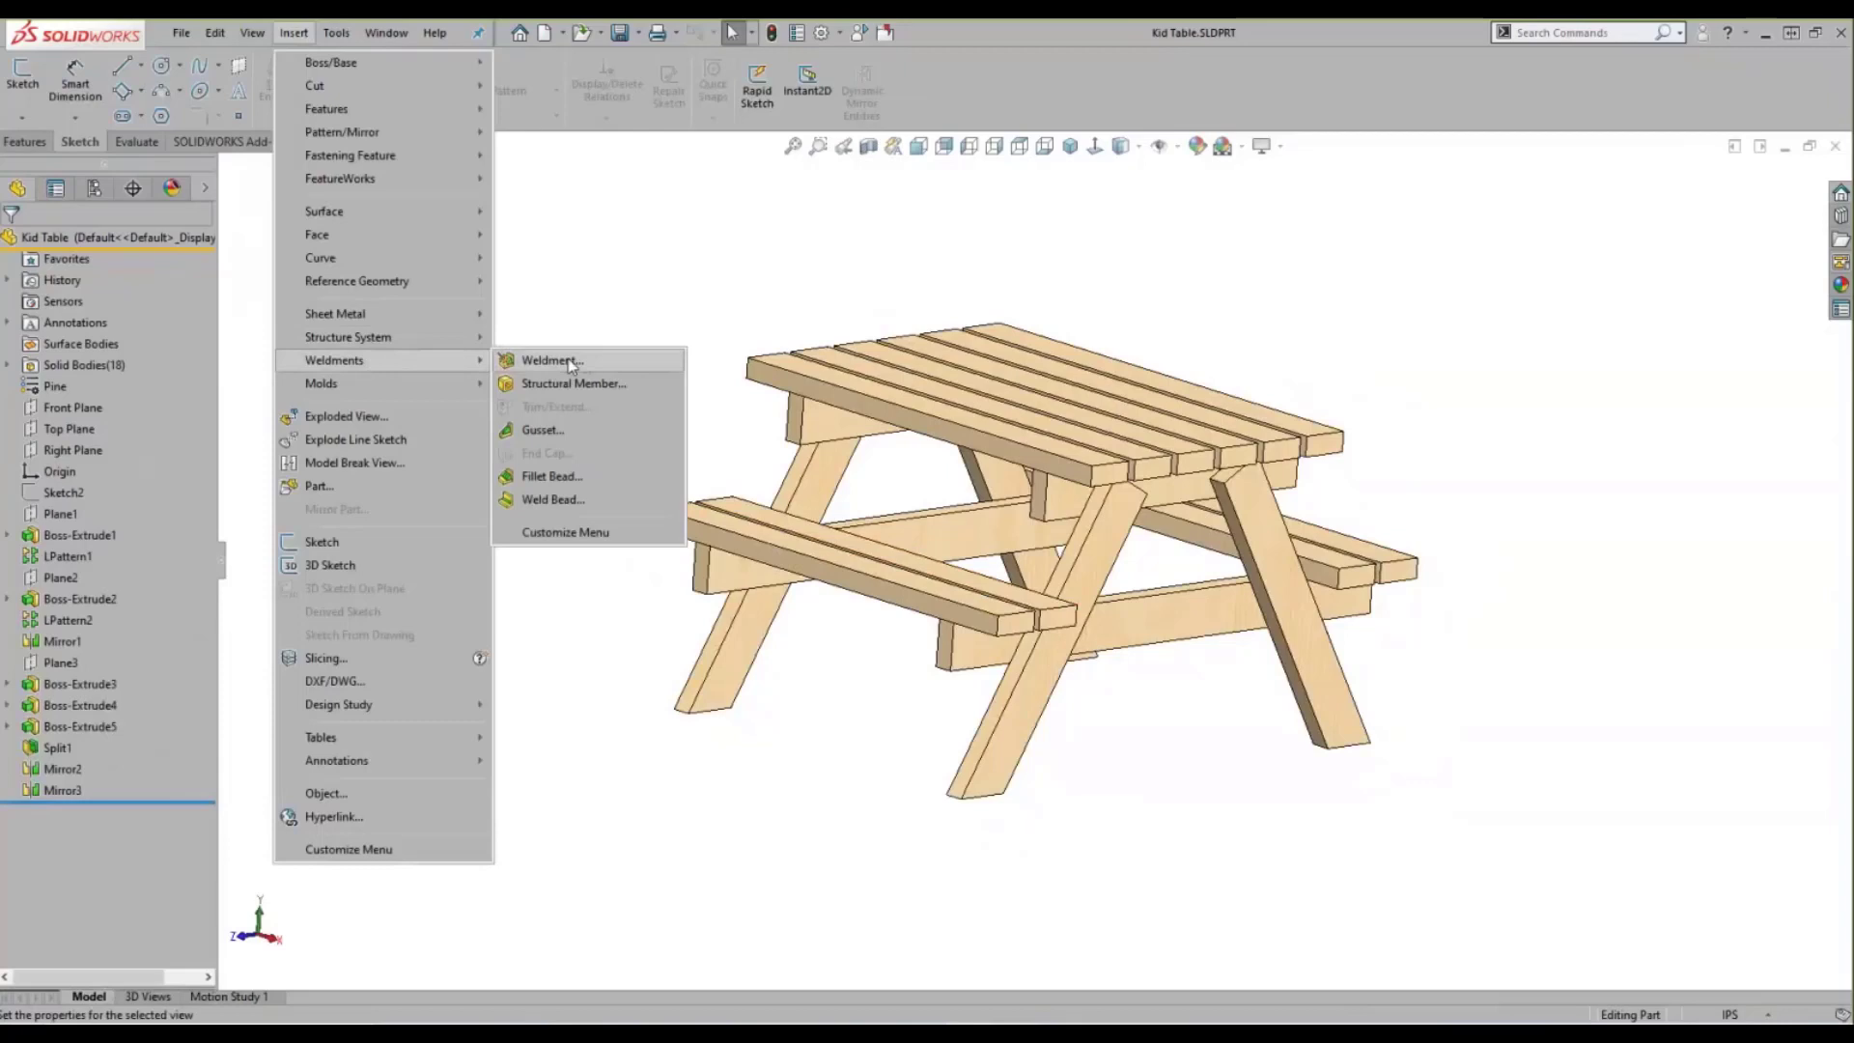
left_click(583, 360)
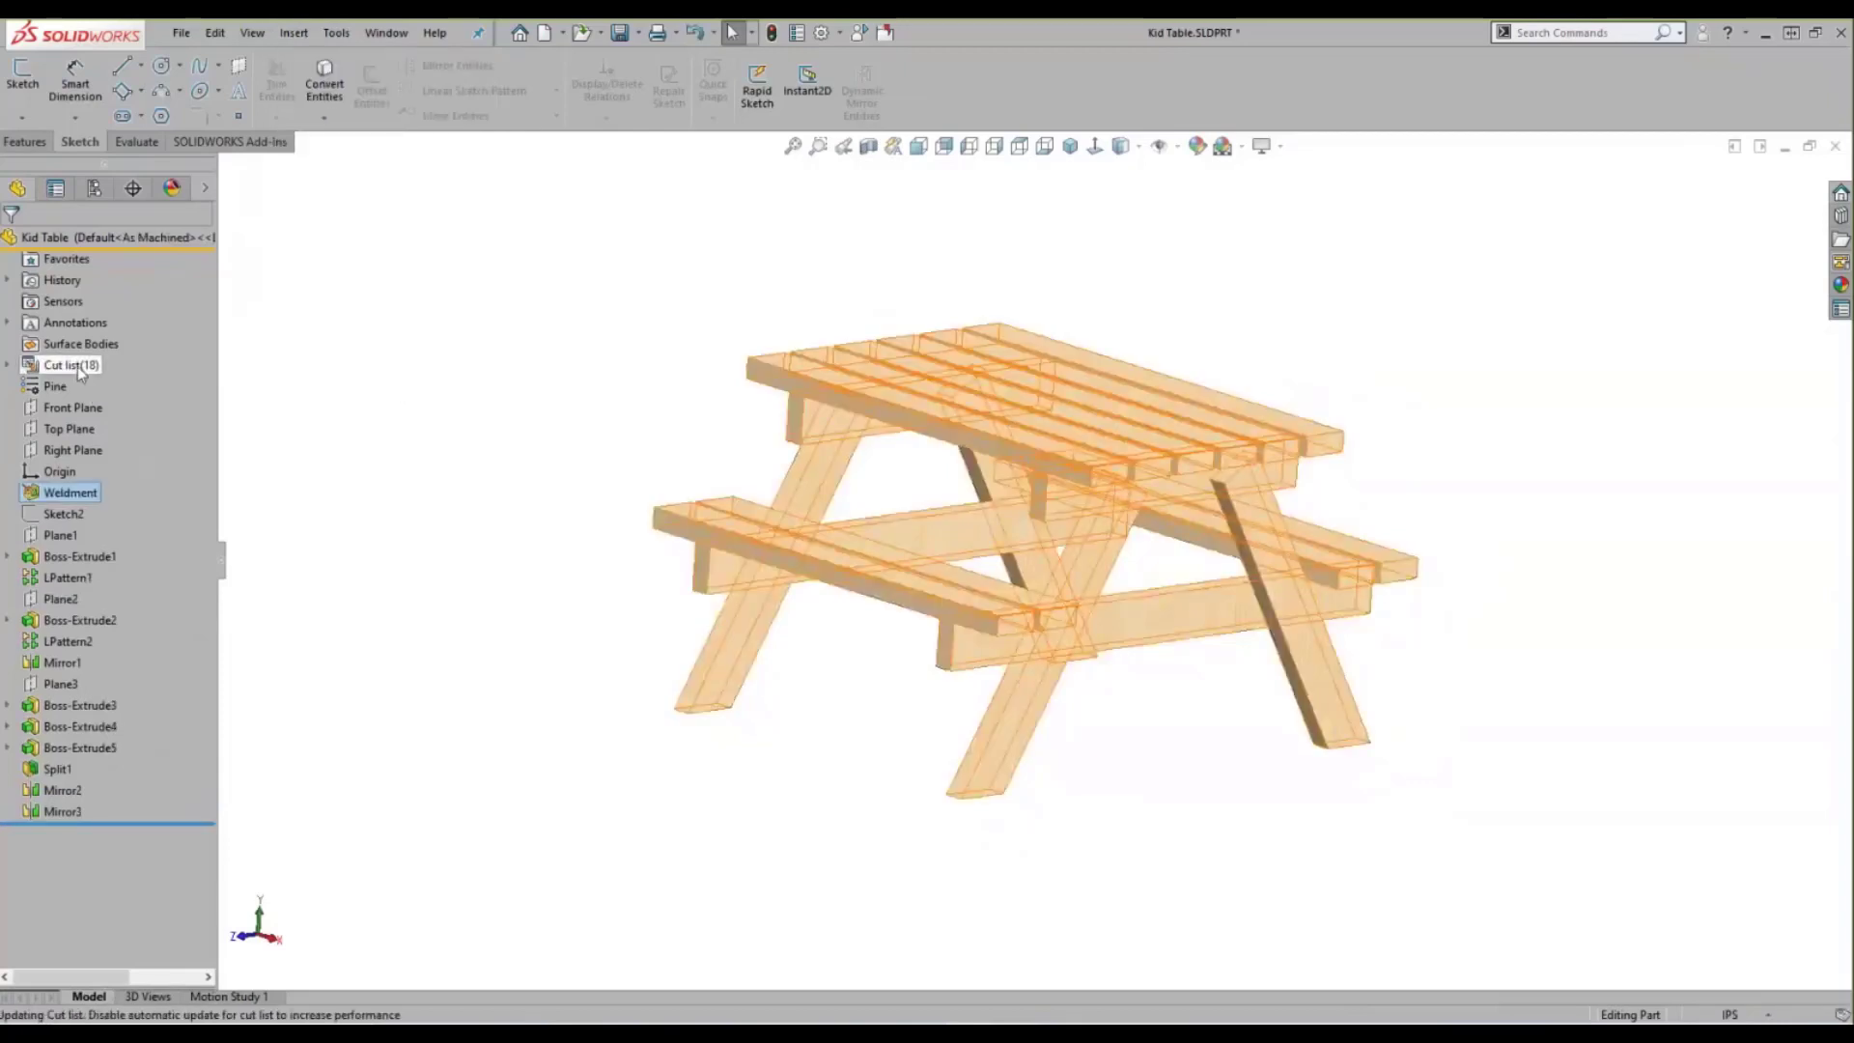
- Expand the weldment's cut list and open the cut-list properties for Cut-List-Item1
left_click(8, 365)
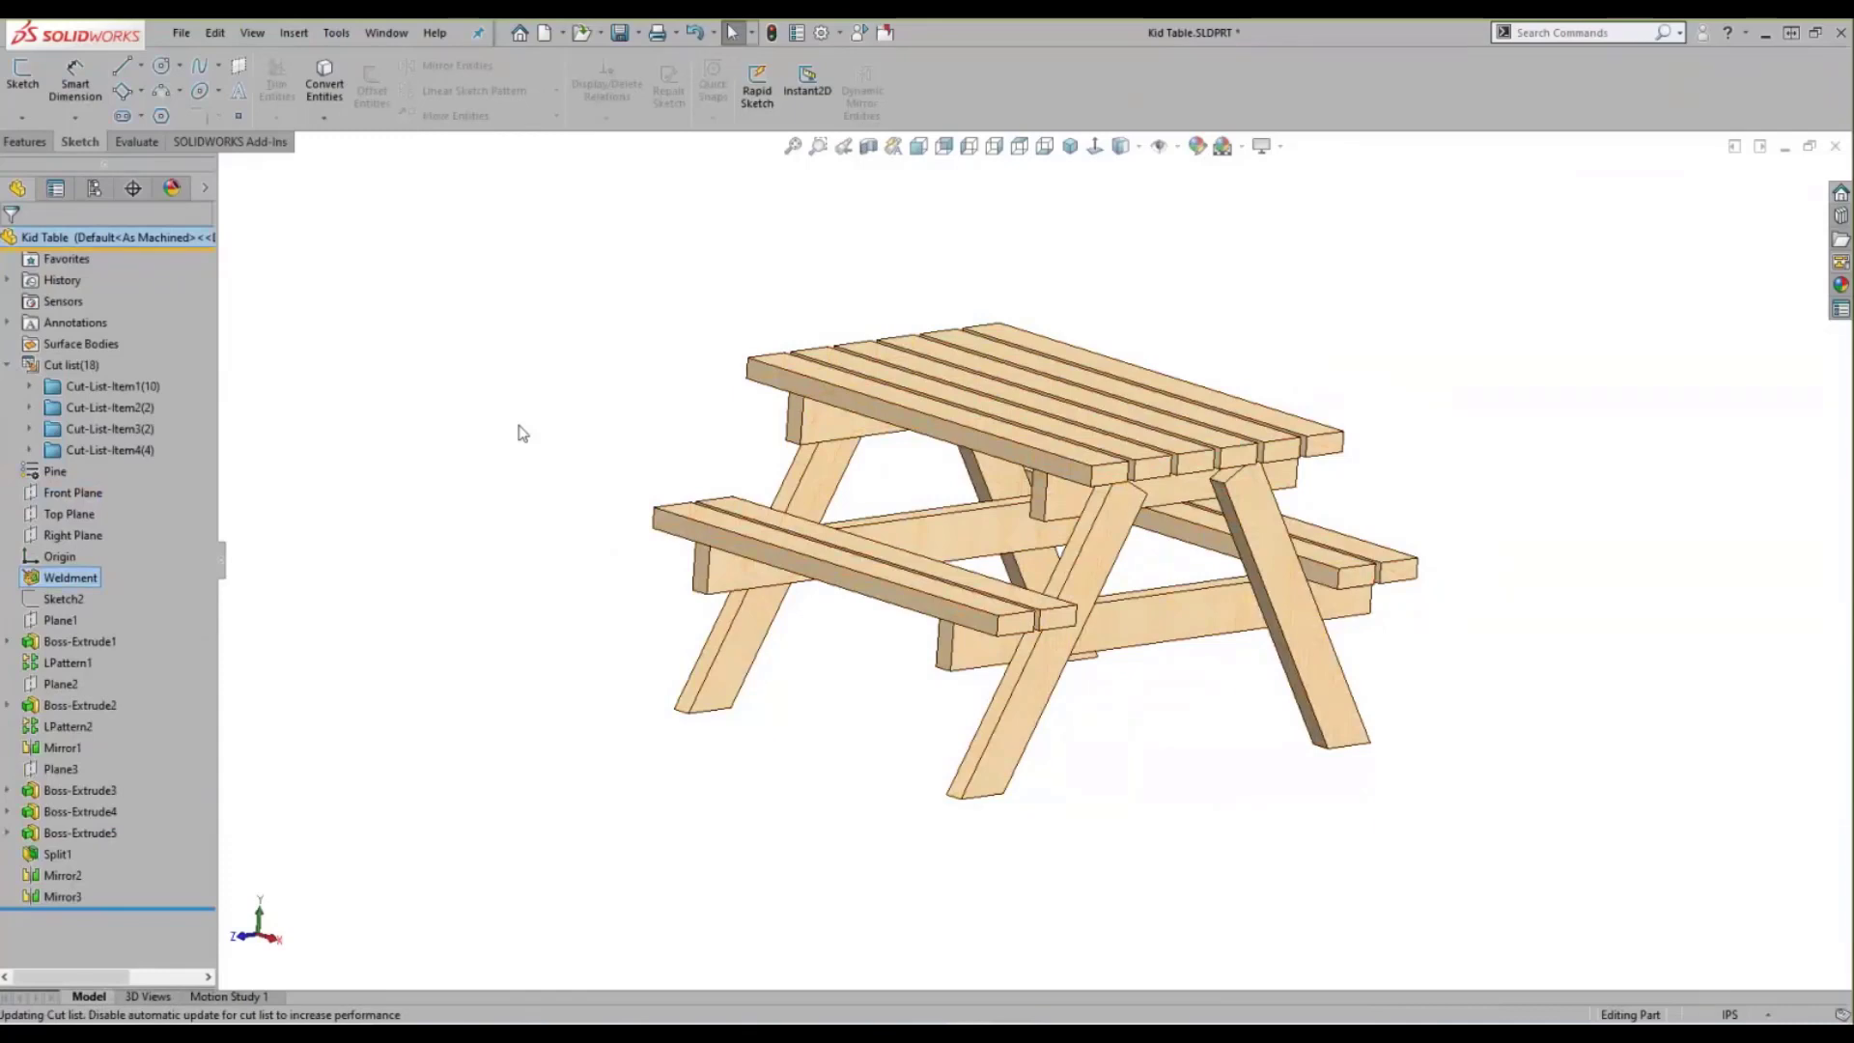
left_click(116, 393)
right_click(116, 396)
left_click(183, 430)
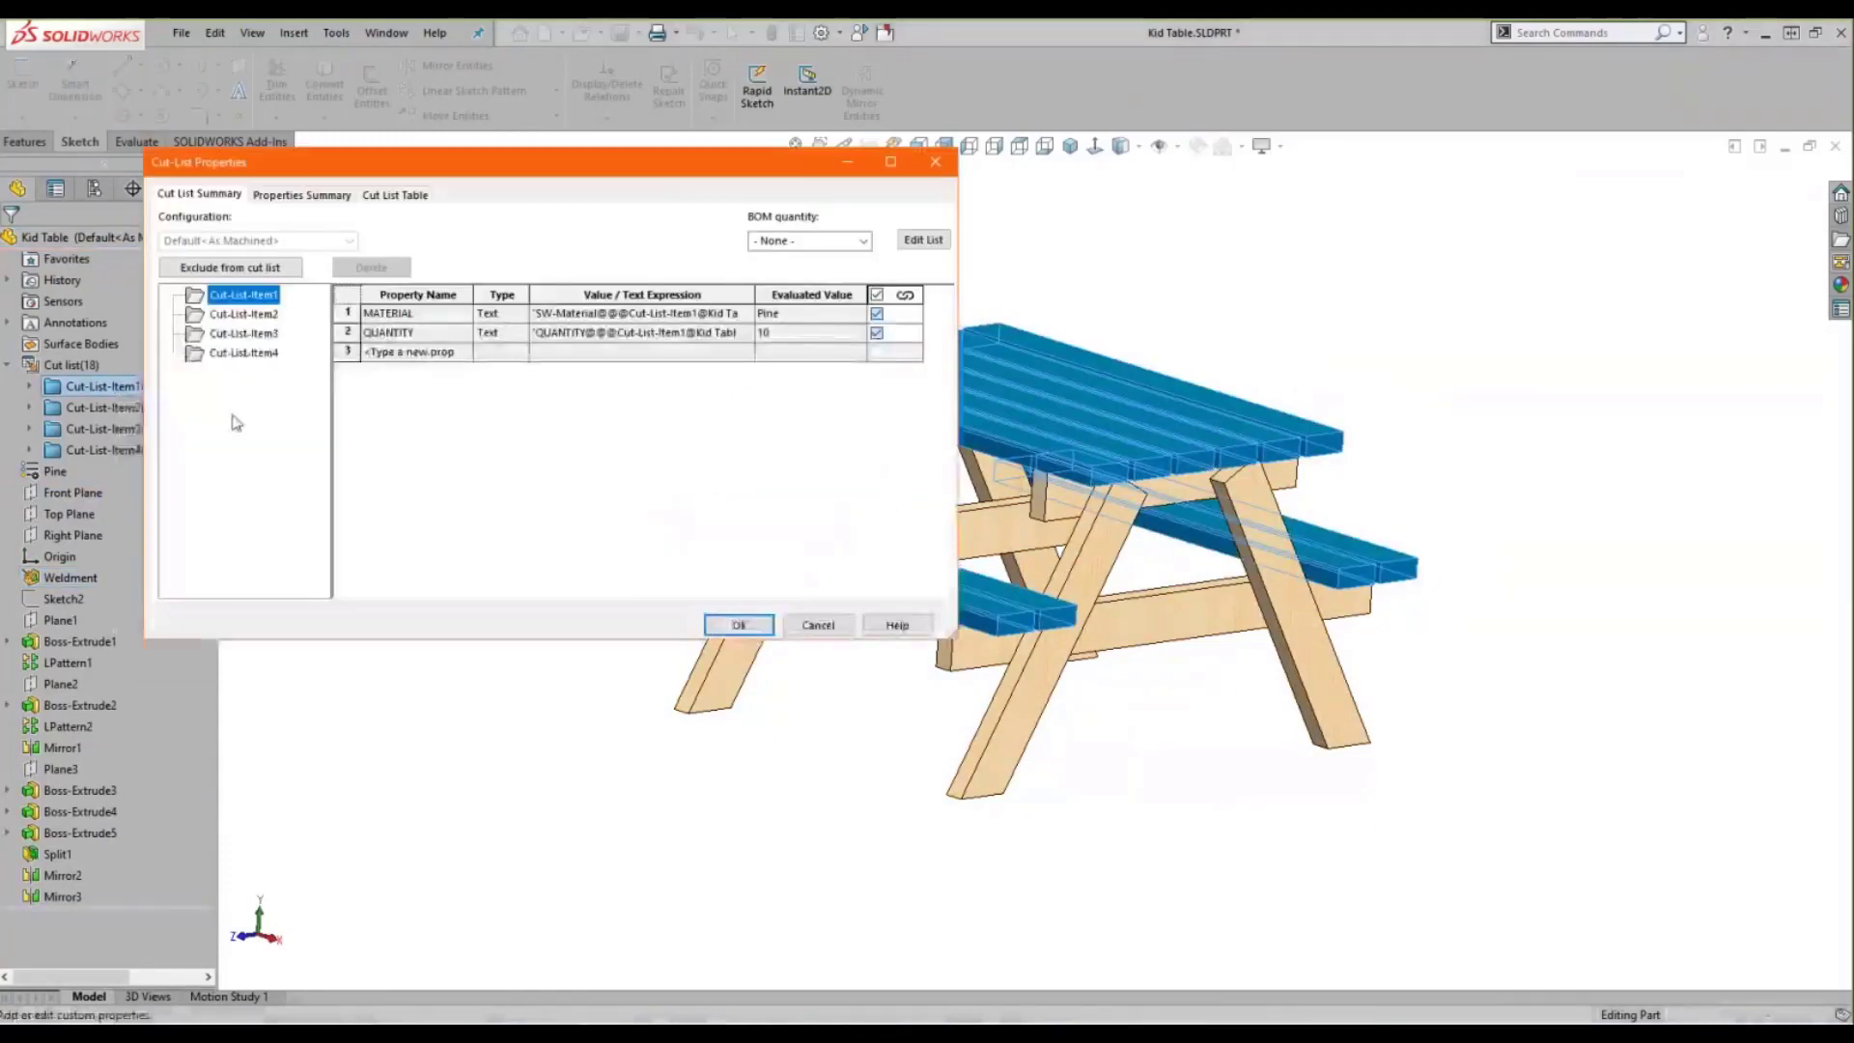
left_click_drag(586, 178, 649, 207)
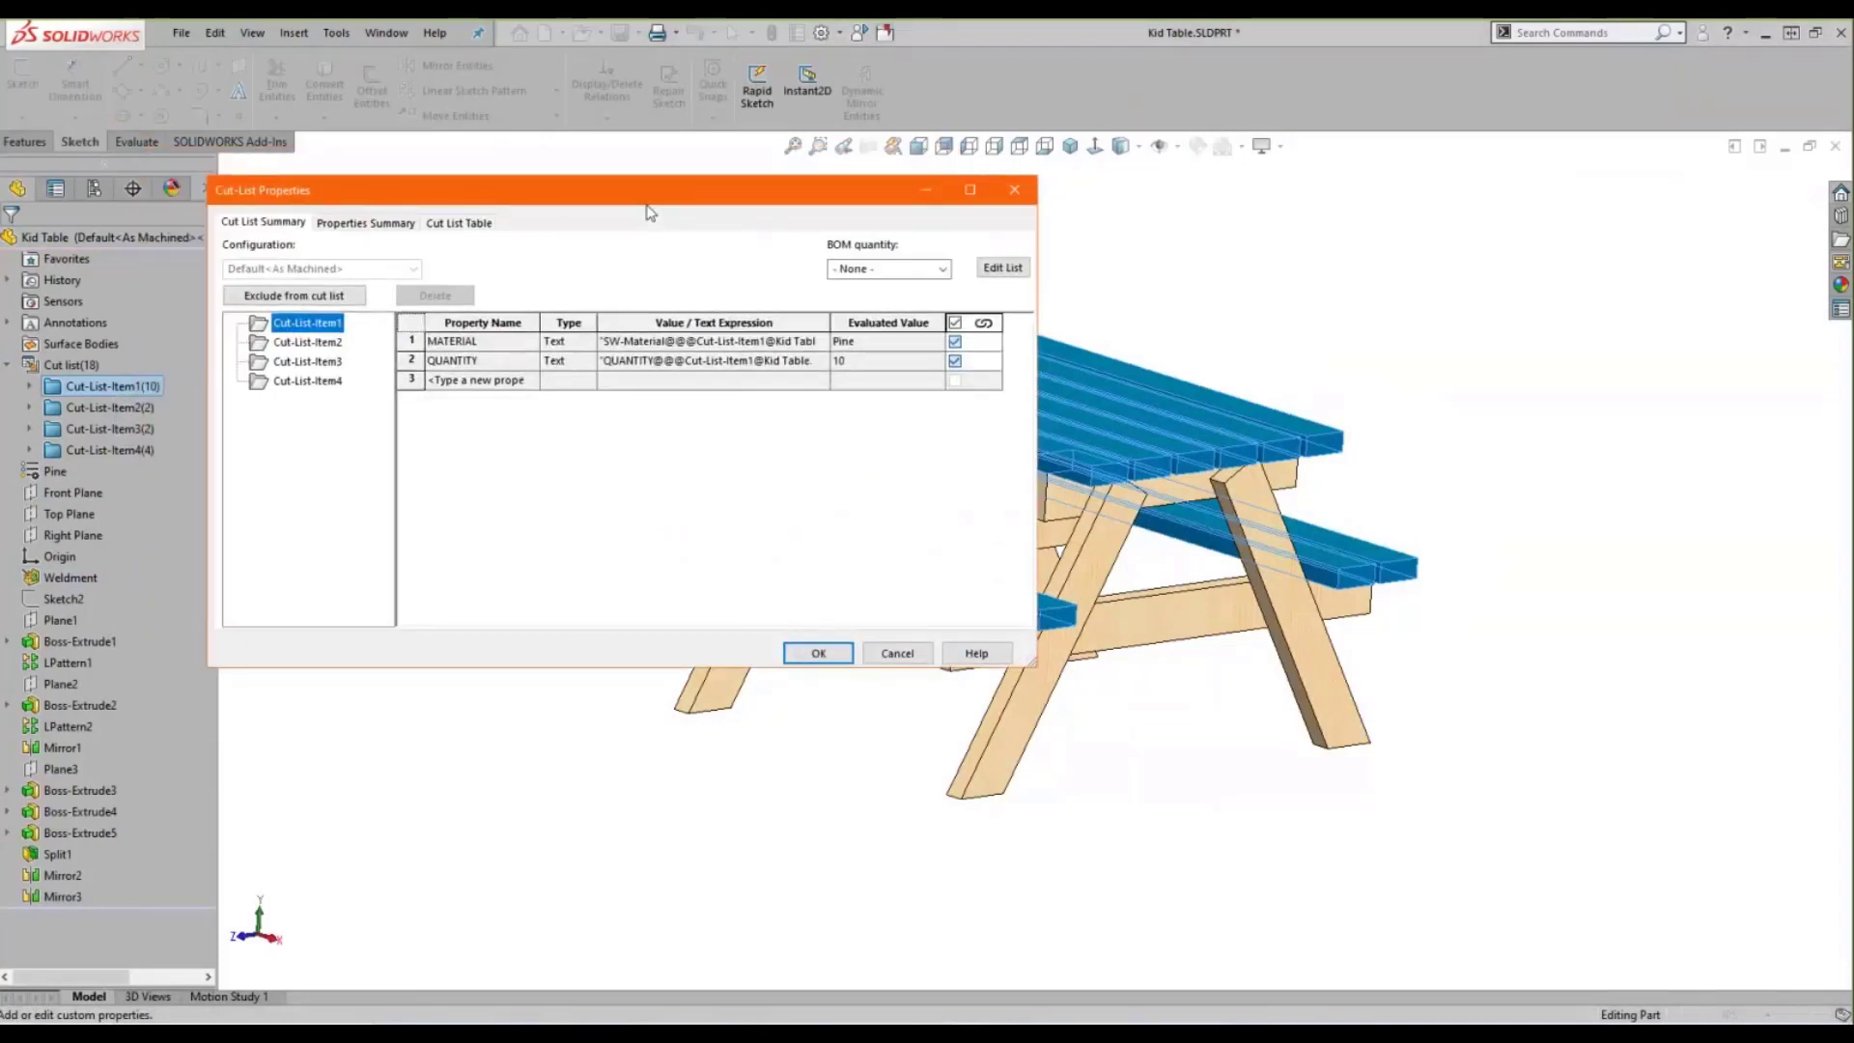
- Add a DESCRIPTION property with the value "2x4 lumber" to Cut-List-Item1
left_click(530, 381)
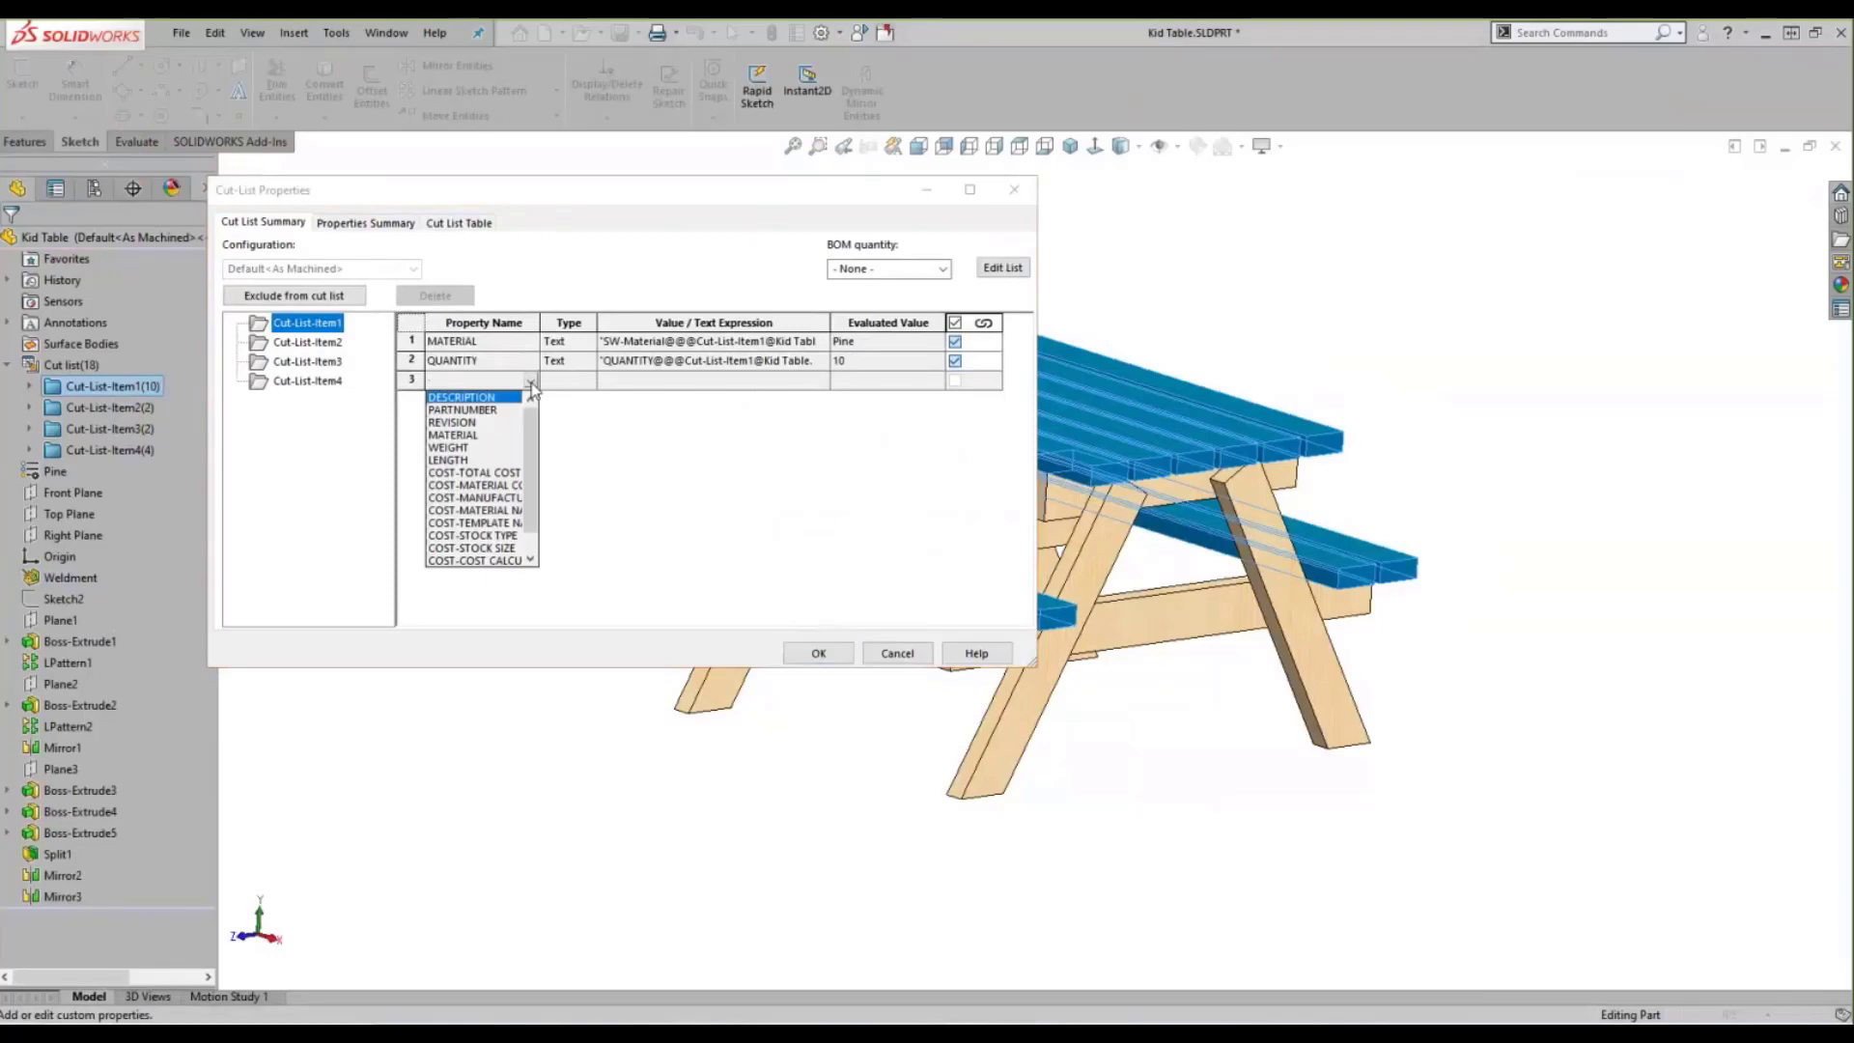
left_click(455, 399)
left_click(637, 383)
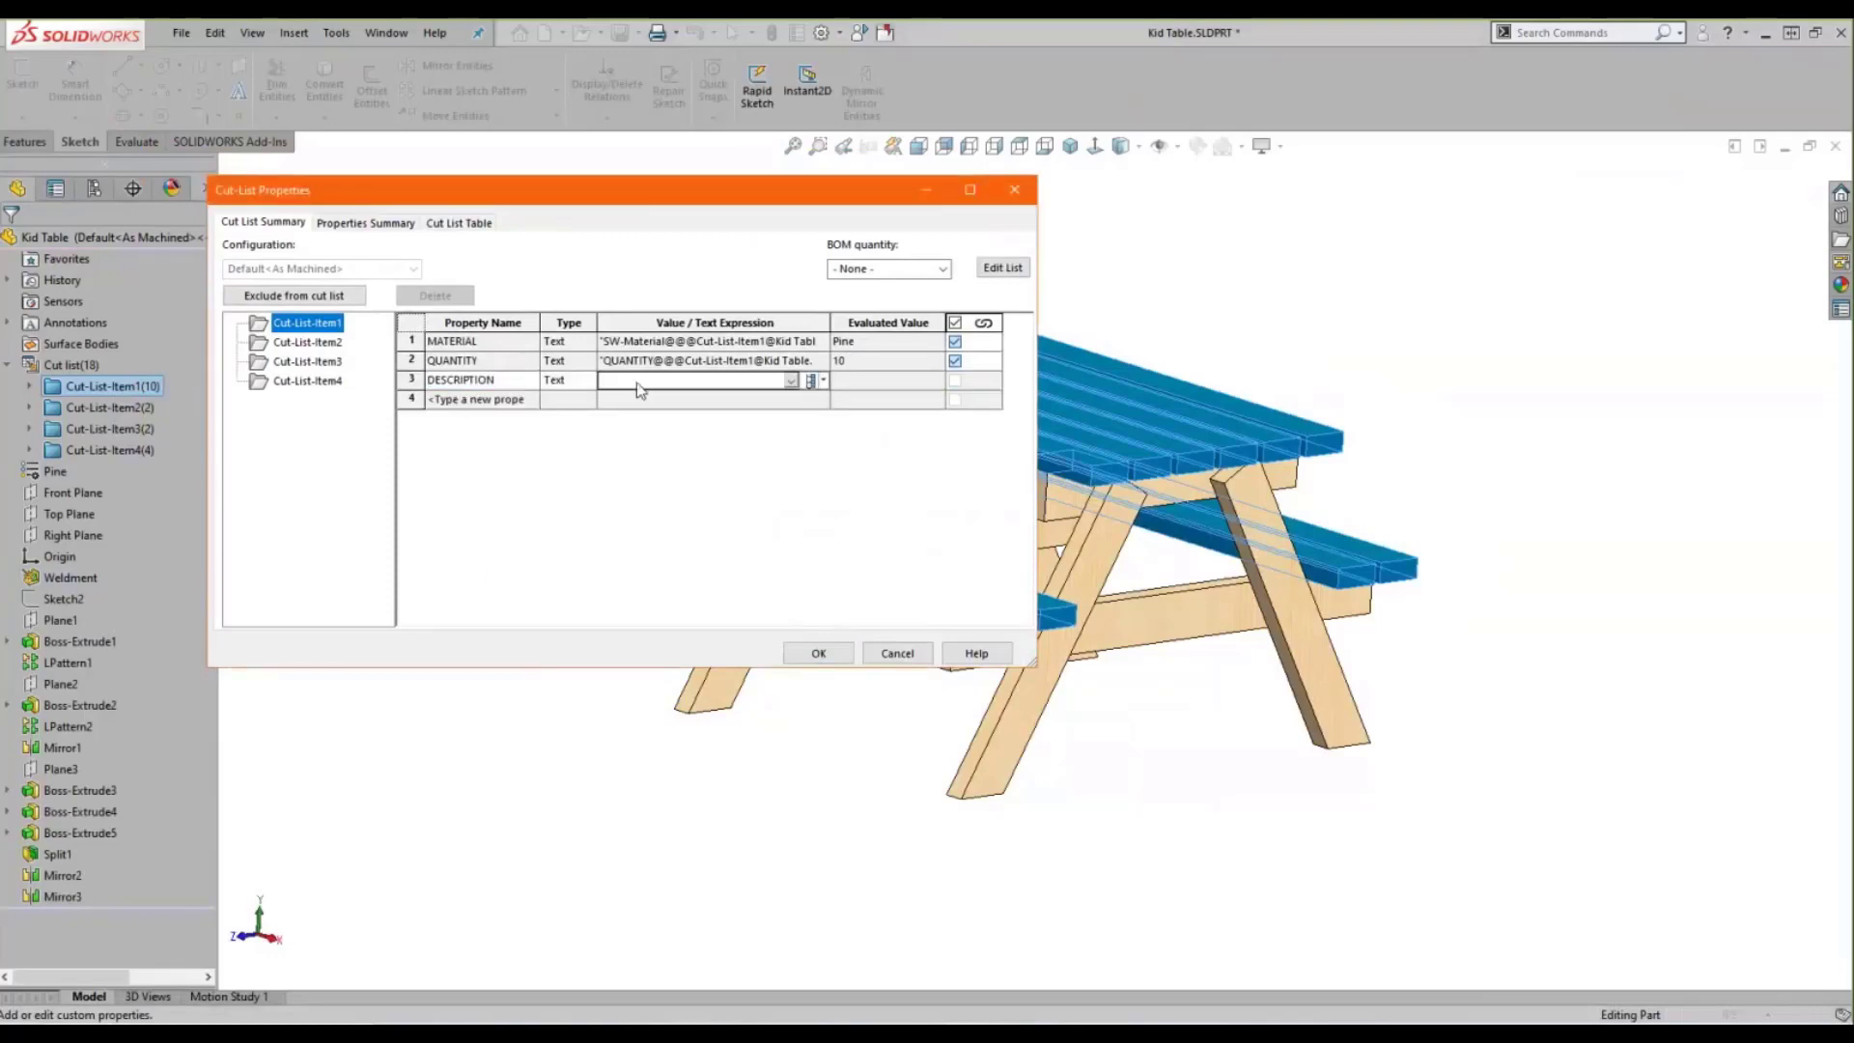
type("2X$ lumber")
key("BackSpace")
key("BackSpace")
type("x4")
- Add a DESCRIPTION property with the value "2x4 leg support" to Cut-List-Item2
left_click(307, 341)
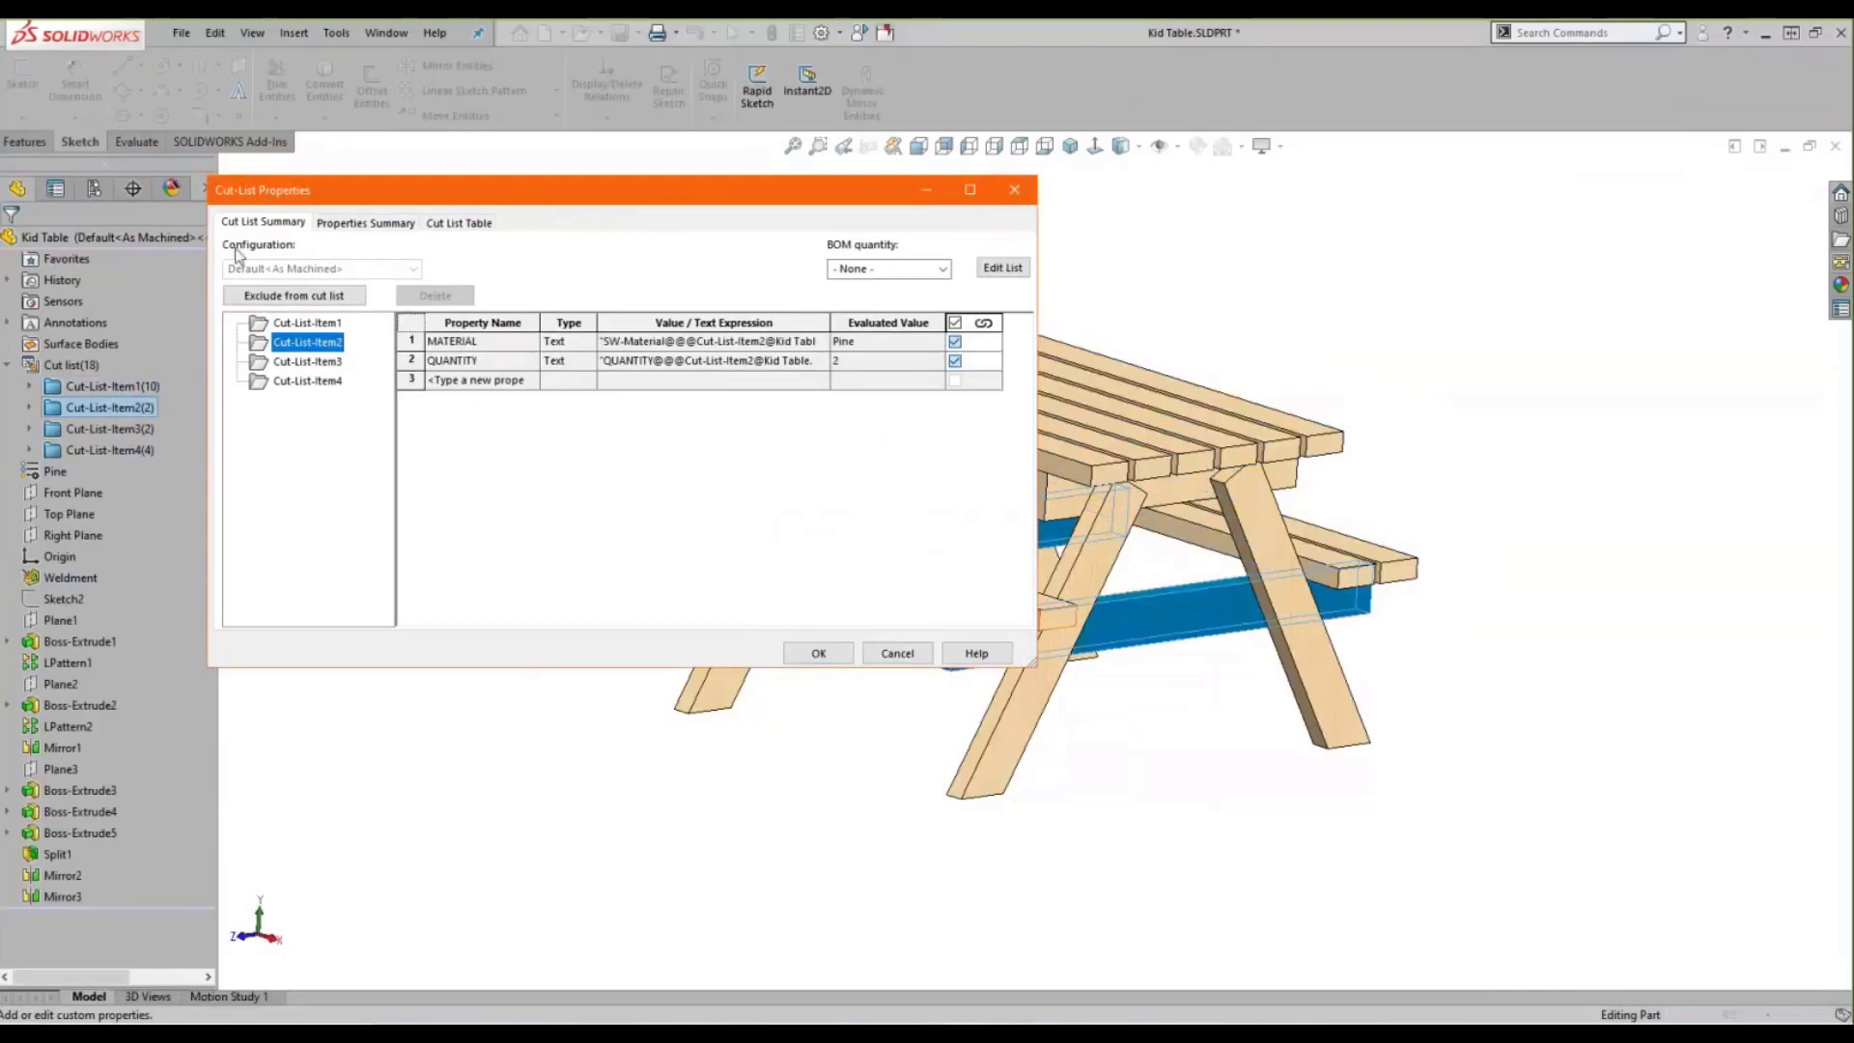
left_click_drag(527, 198, 479, 183)
left_click(485, 367)
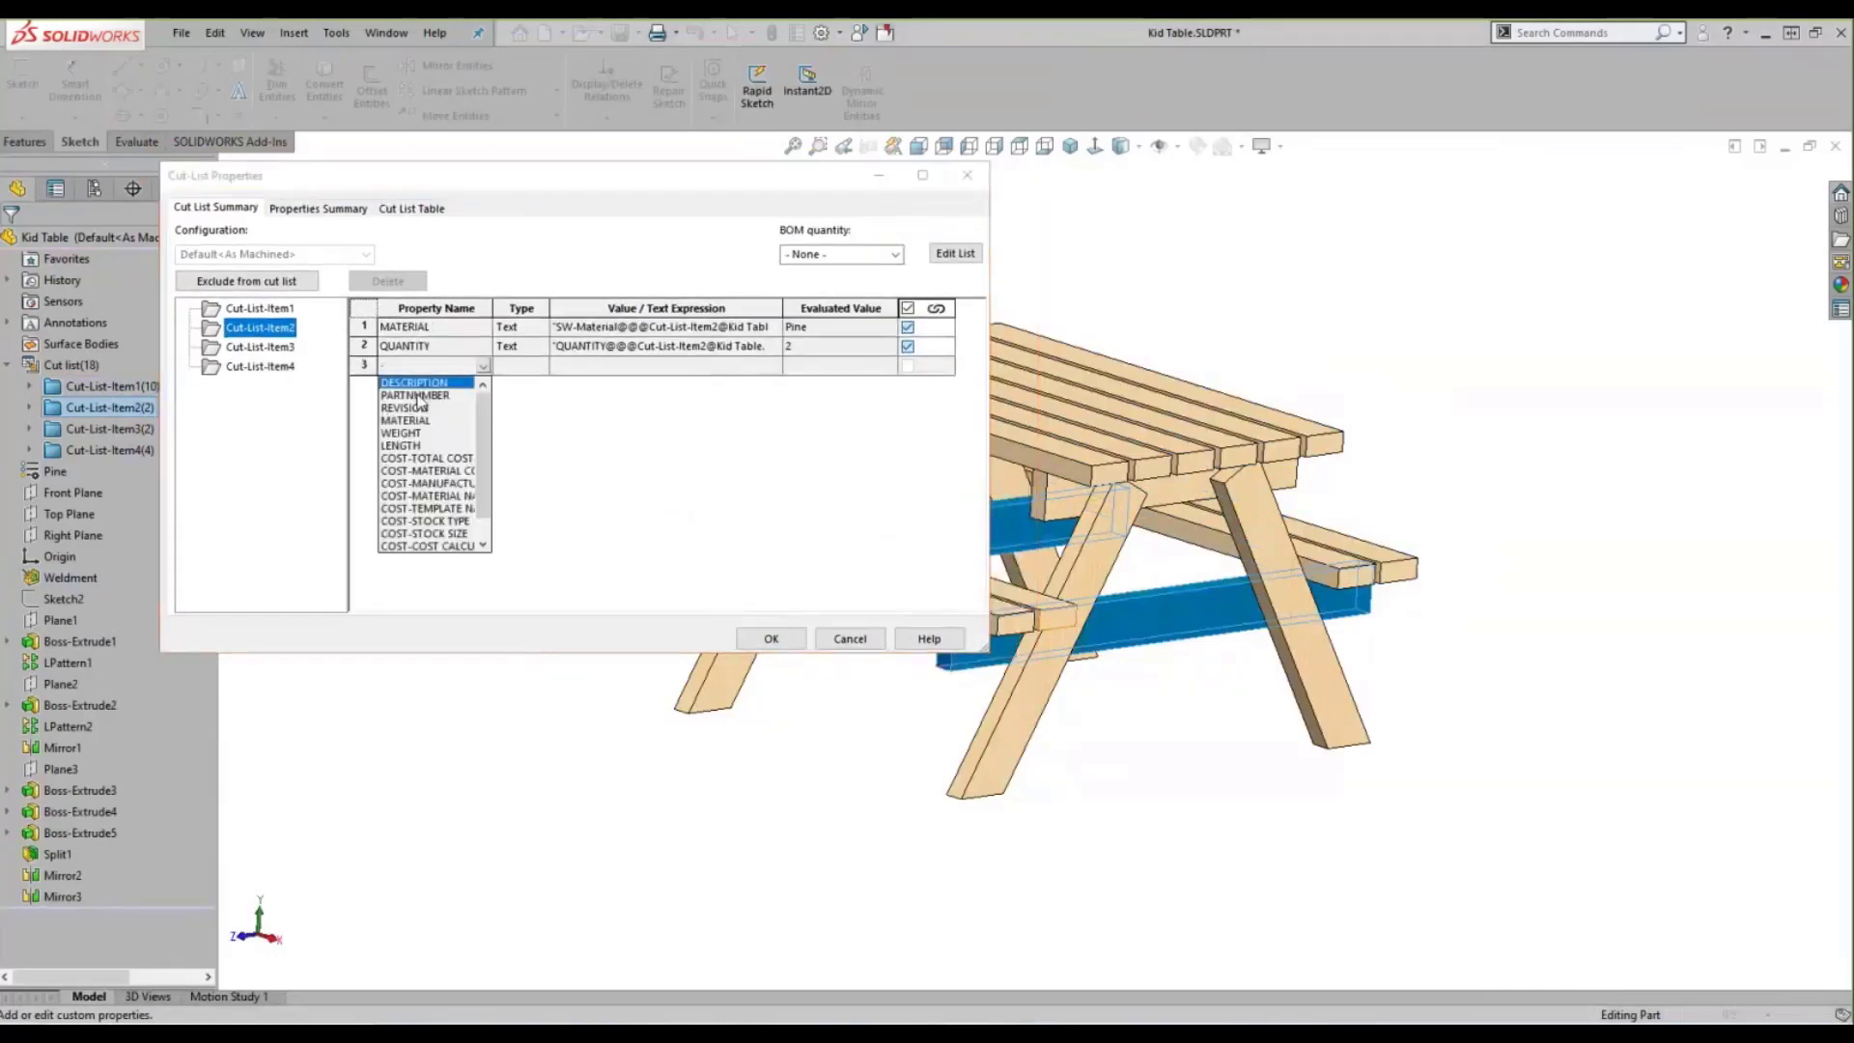
left_click(452, 383)
left_click(574, 369)
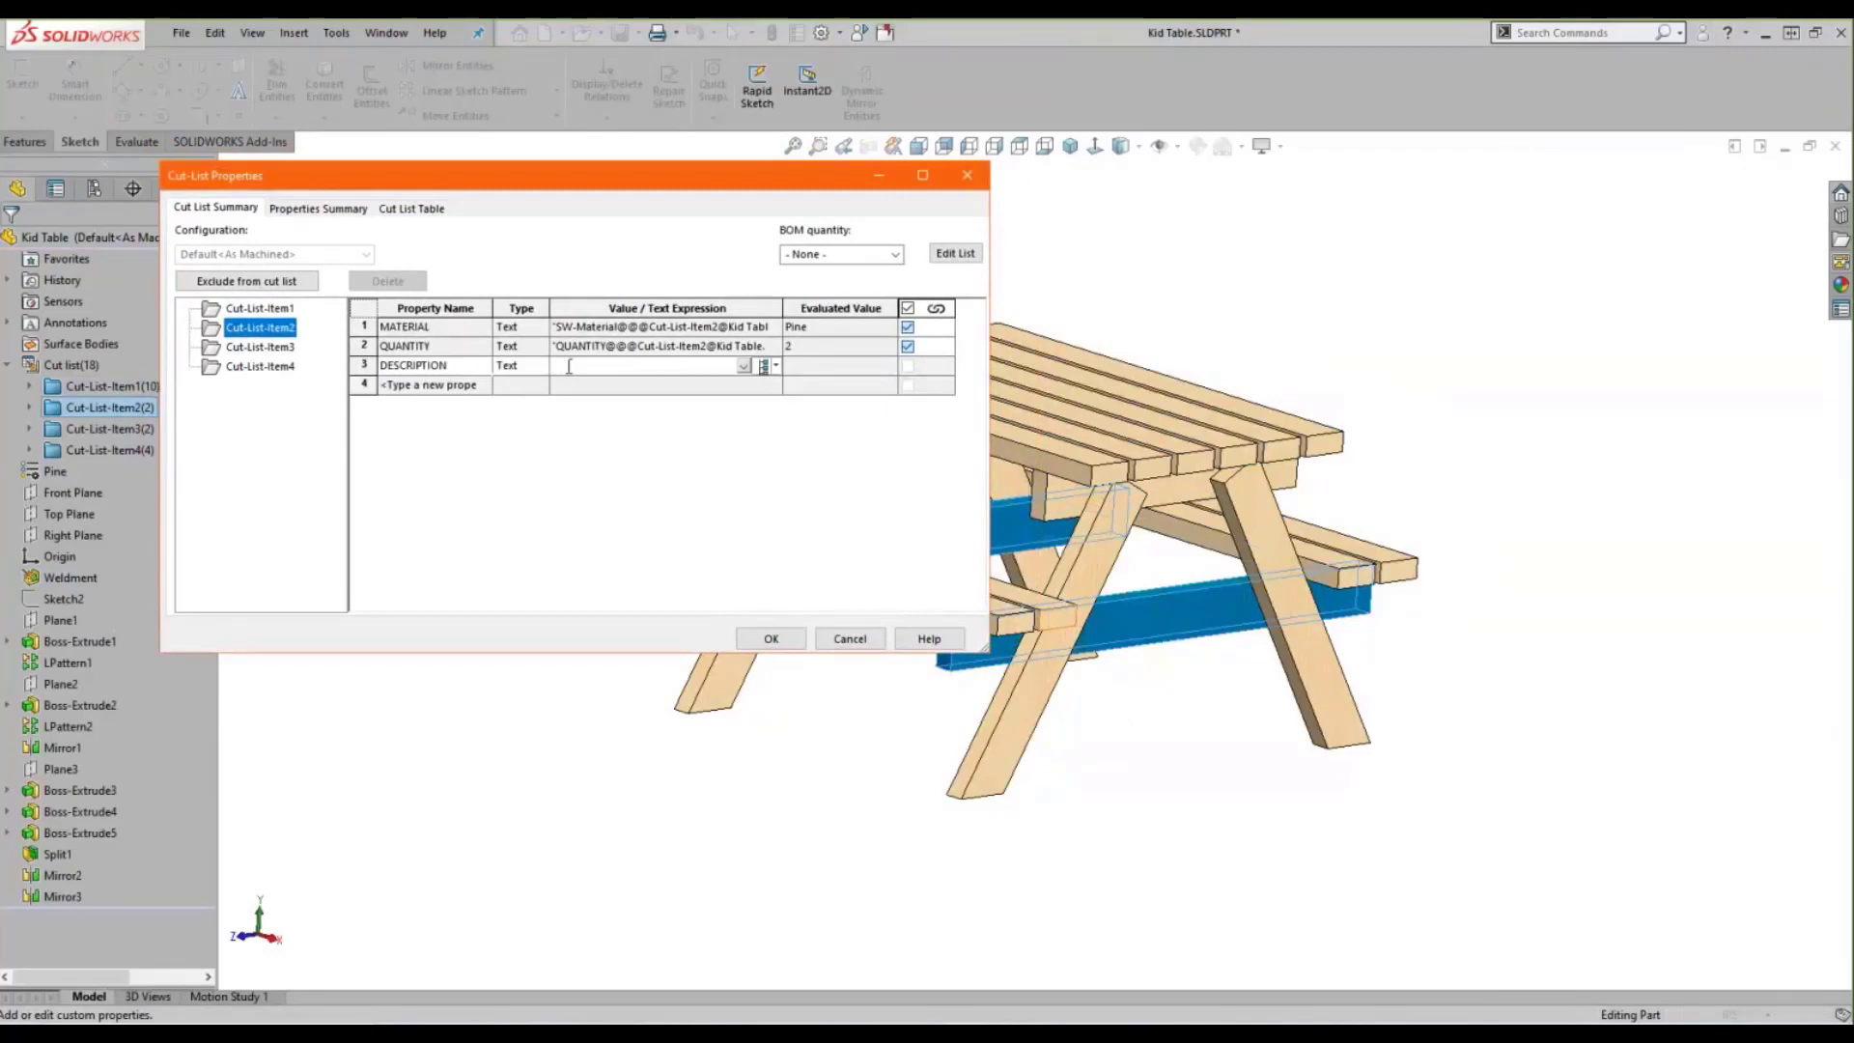
type("2x4 leg support")
- Add a DESCRIPTION property with the value "2x4 legs" to Cut-List-Item4 and accept the cut-list properties
left_click(272, 370)
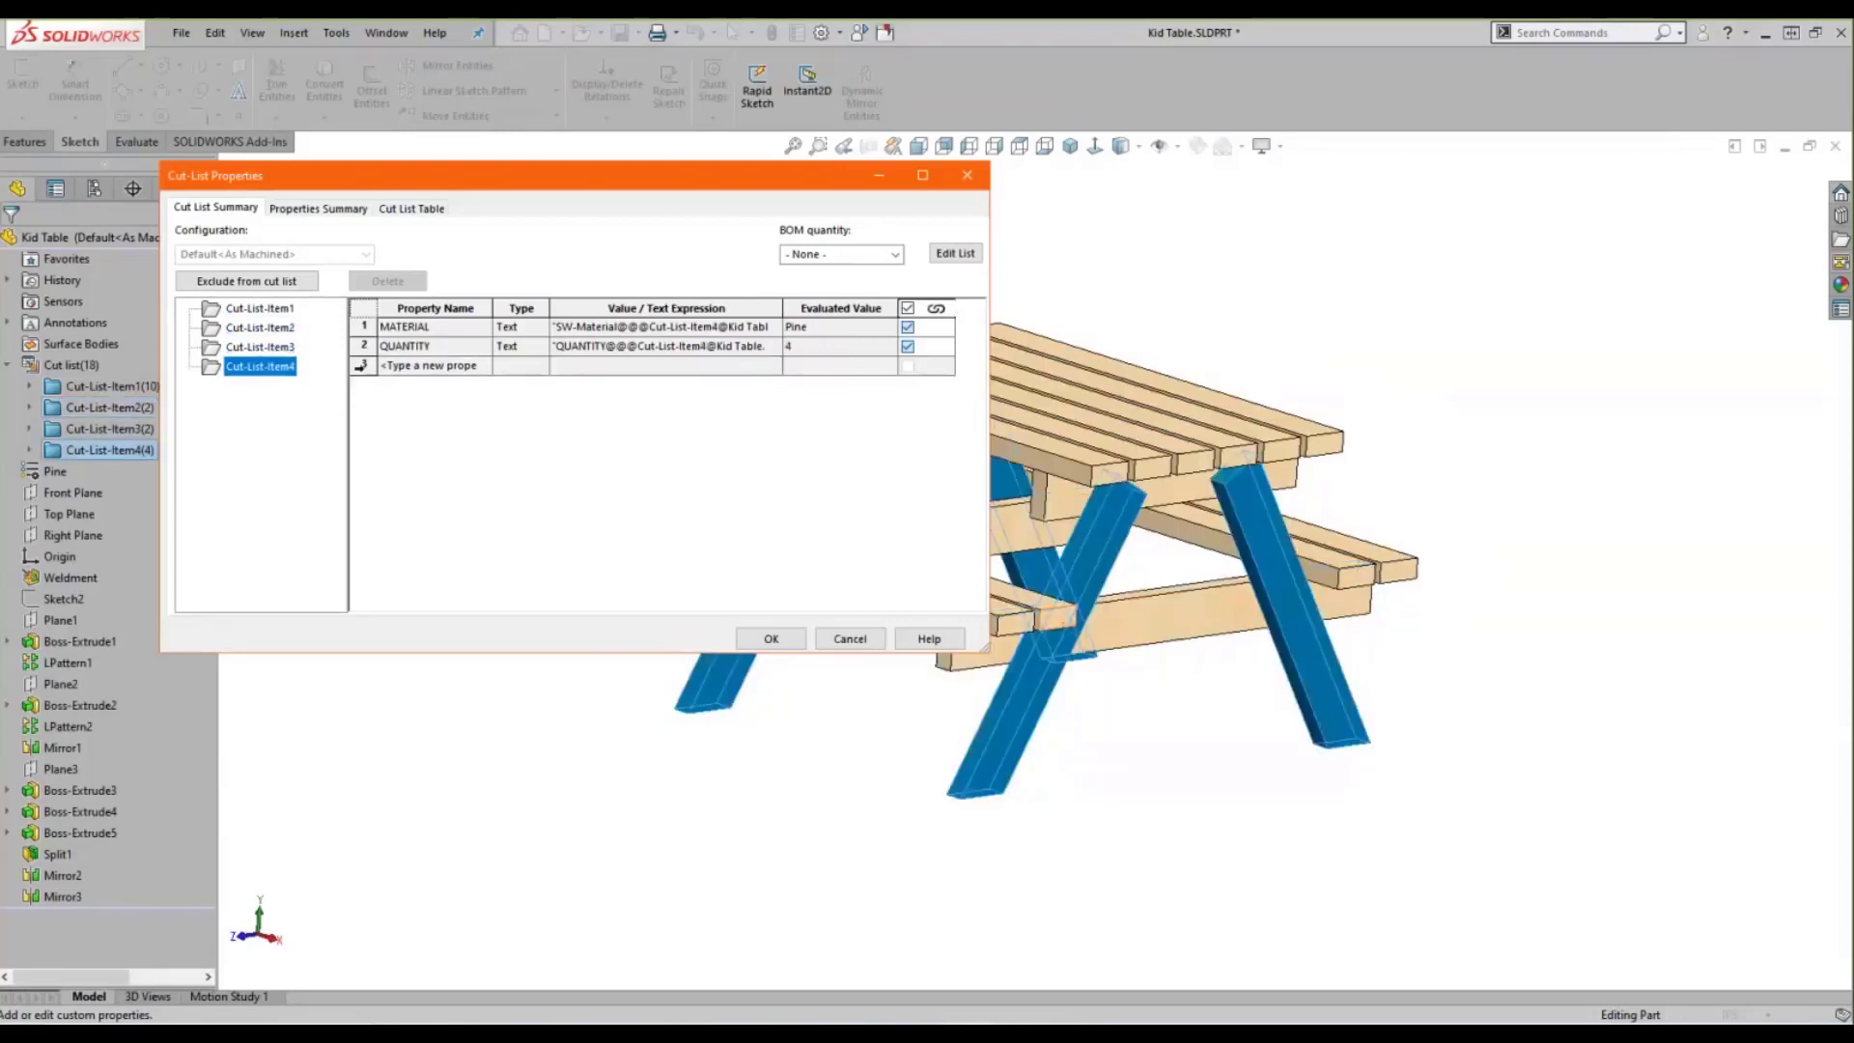
left_click(490, 370)
left_click(485, 367)
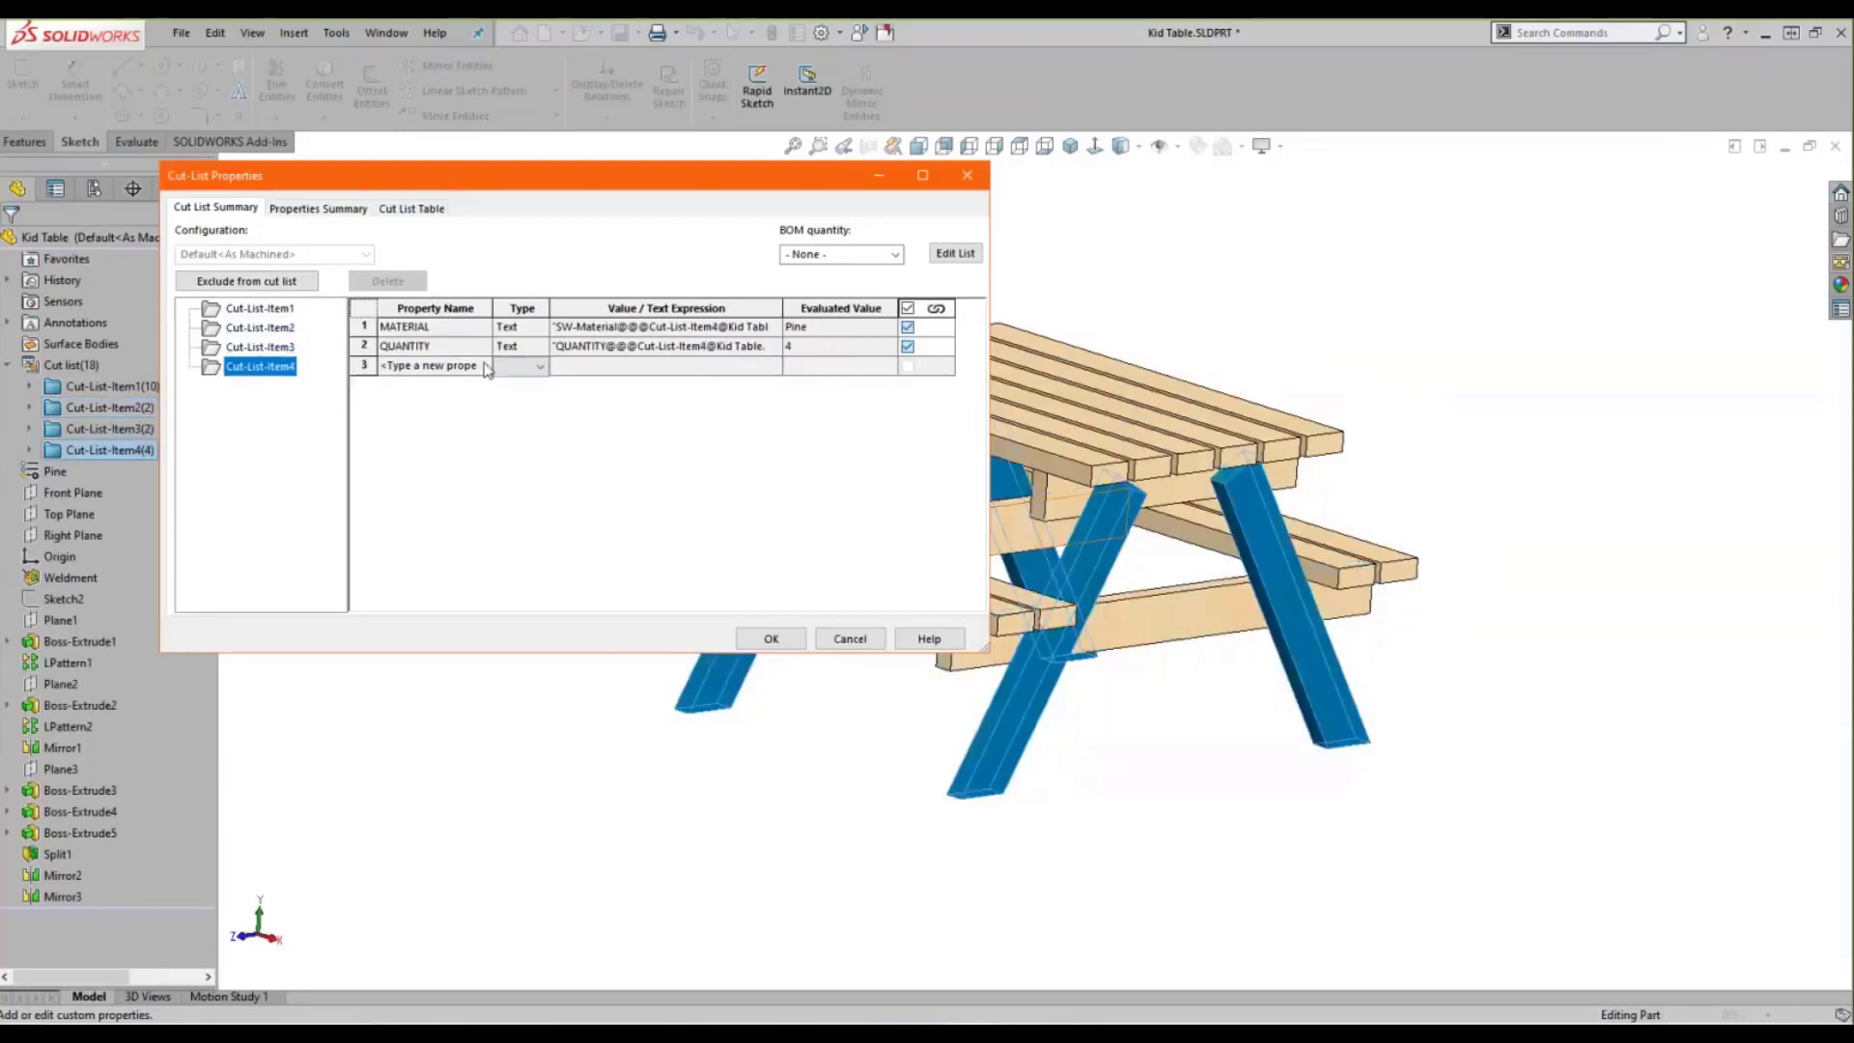
left_click(484, 368)
left_click(485, 368)
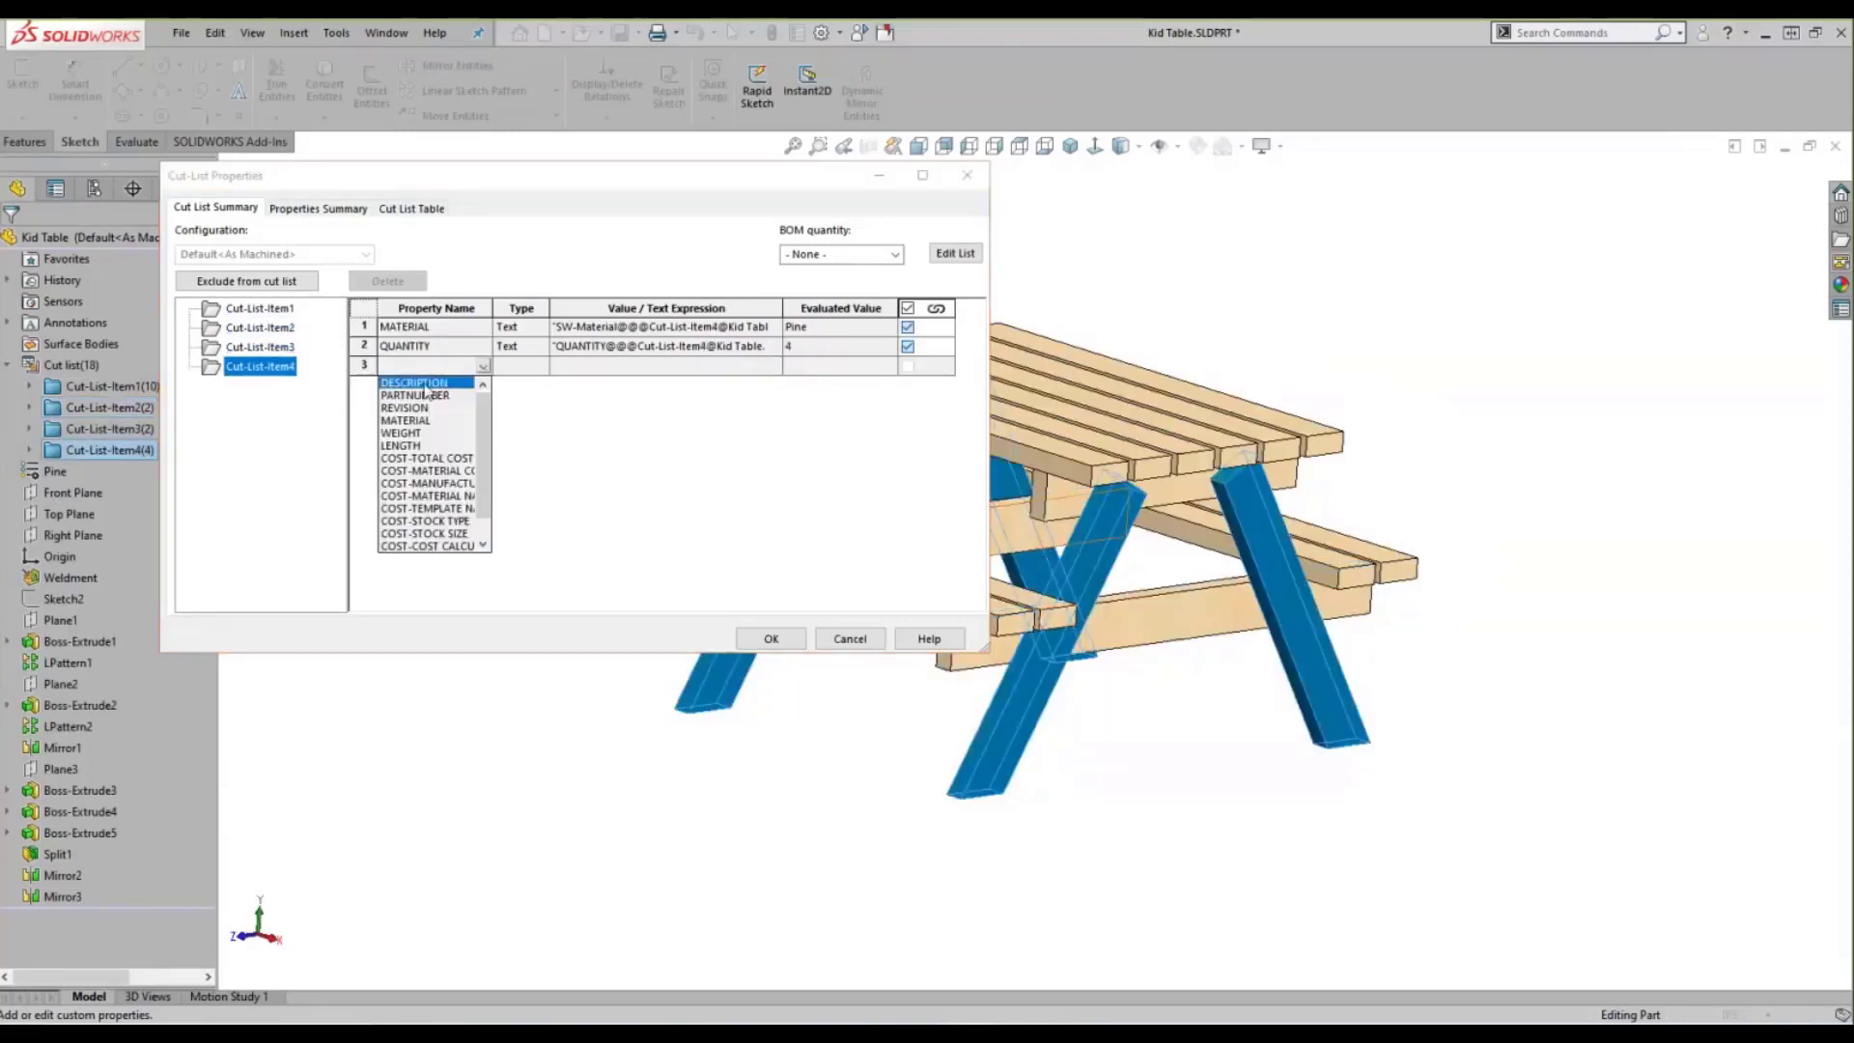
left_click(444, 383)
left_click(594, 365)
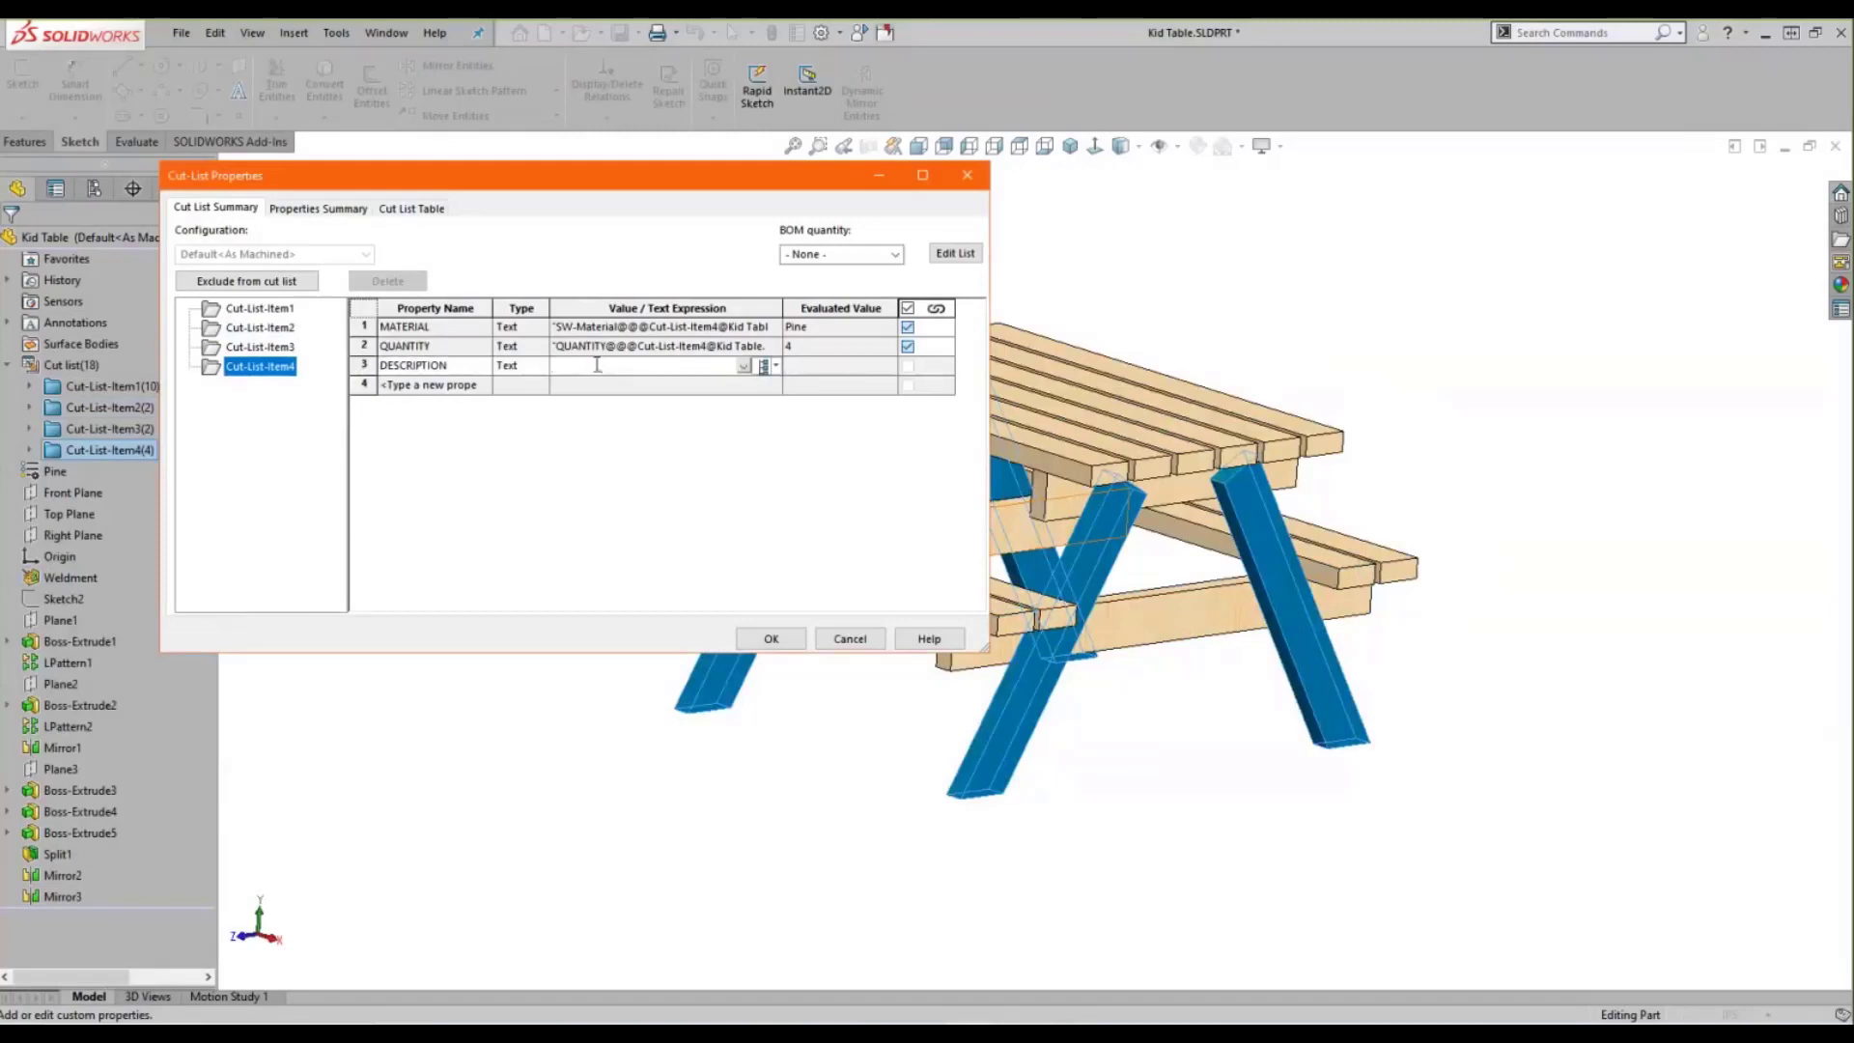
type("2x4 legs")
left_click(771, 639)
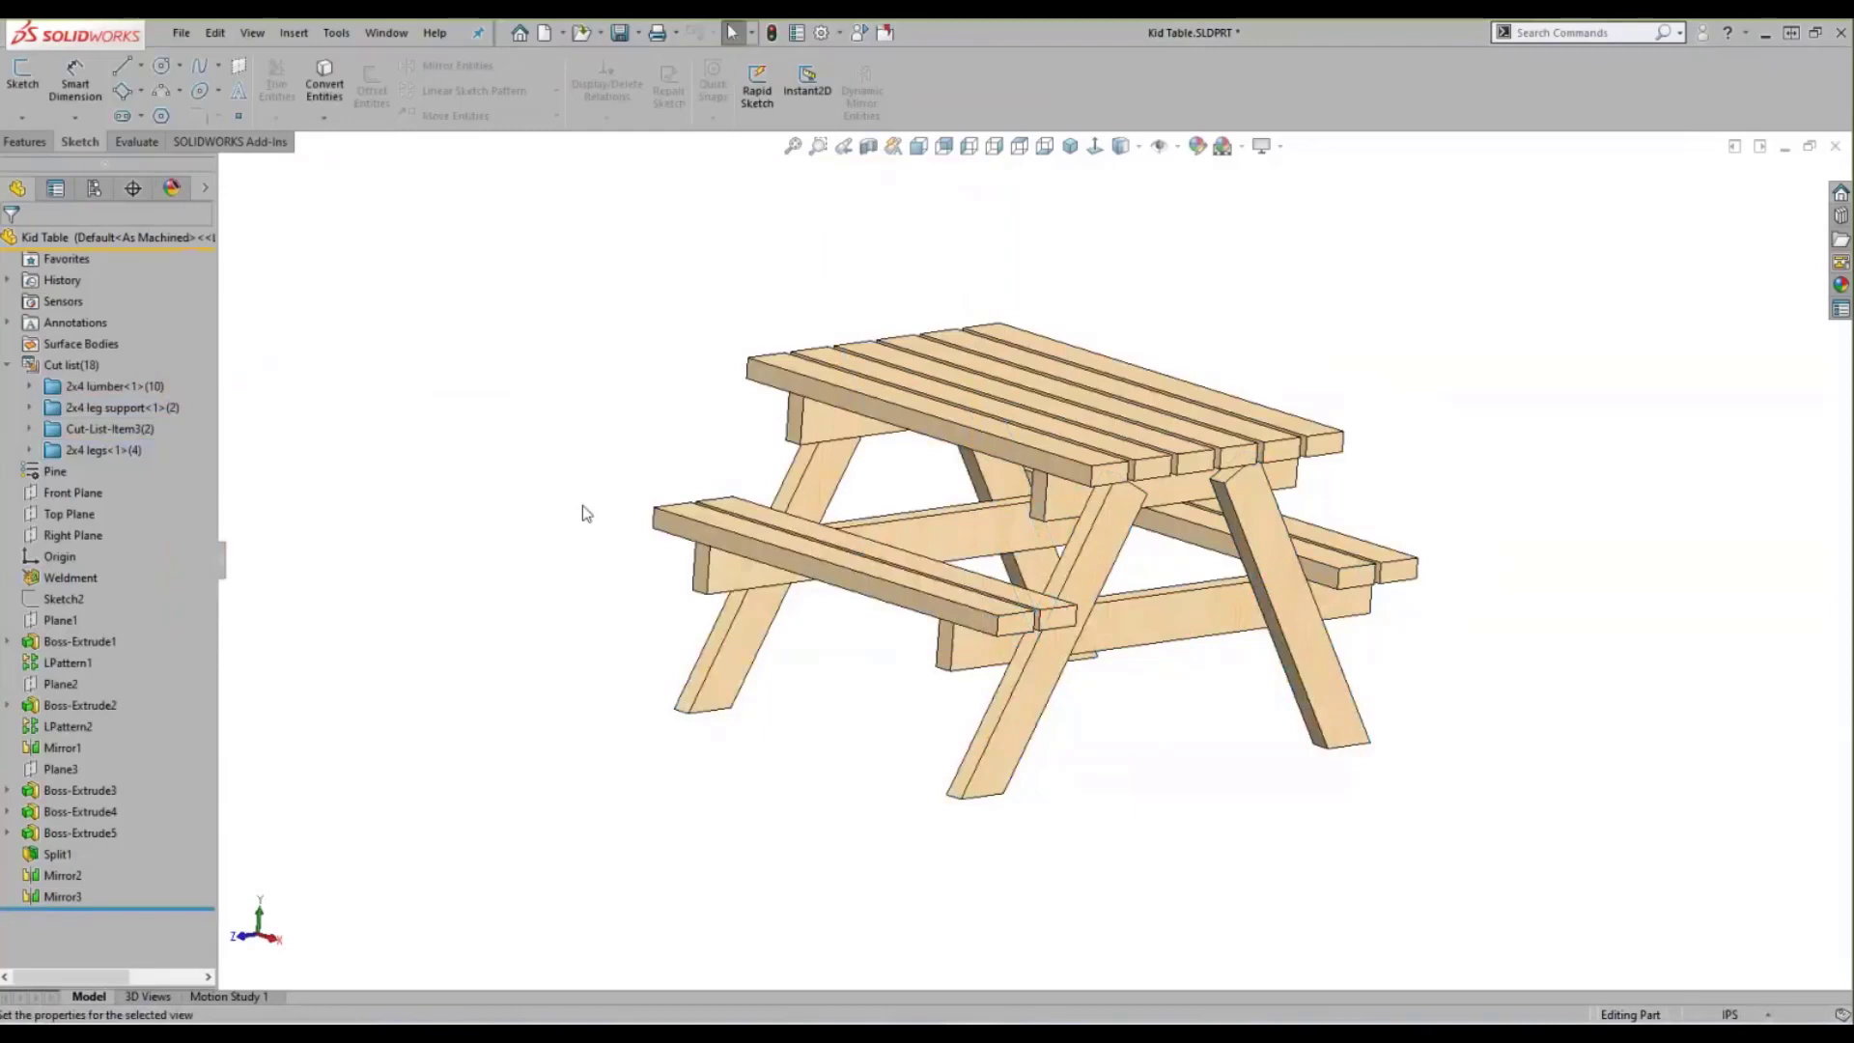
- Save the Kid Table part and switch back to its drawing
key("ctrl+s")
key("ctrl+Tab")
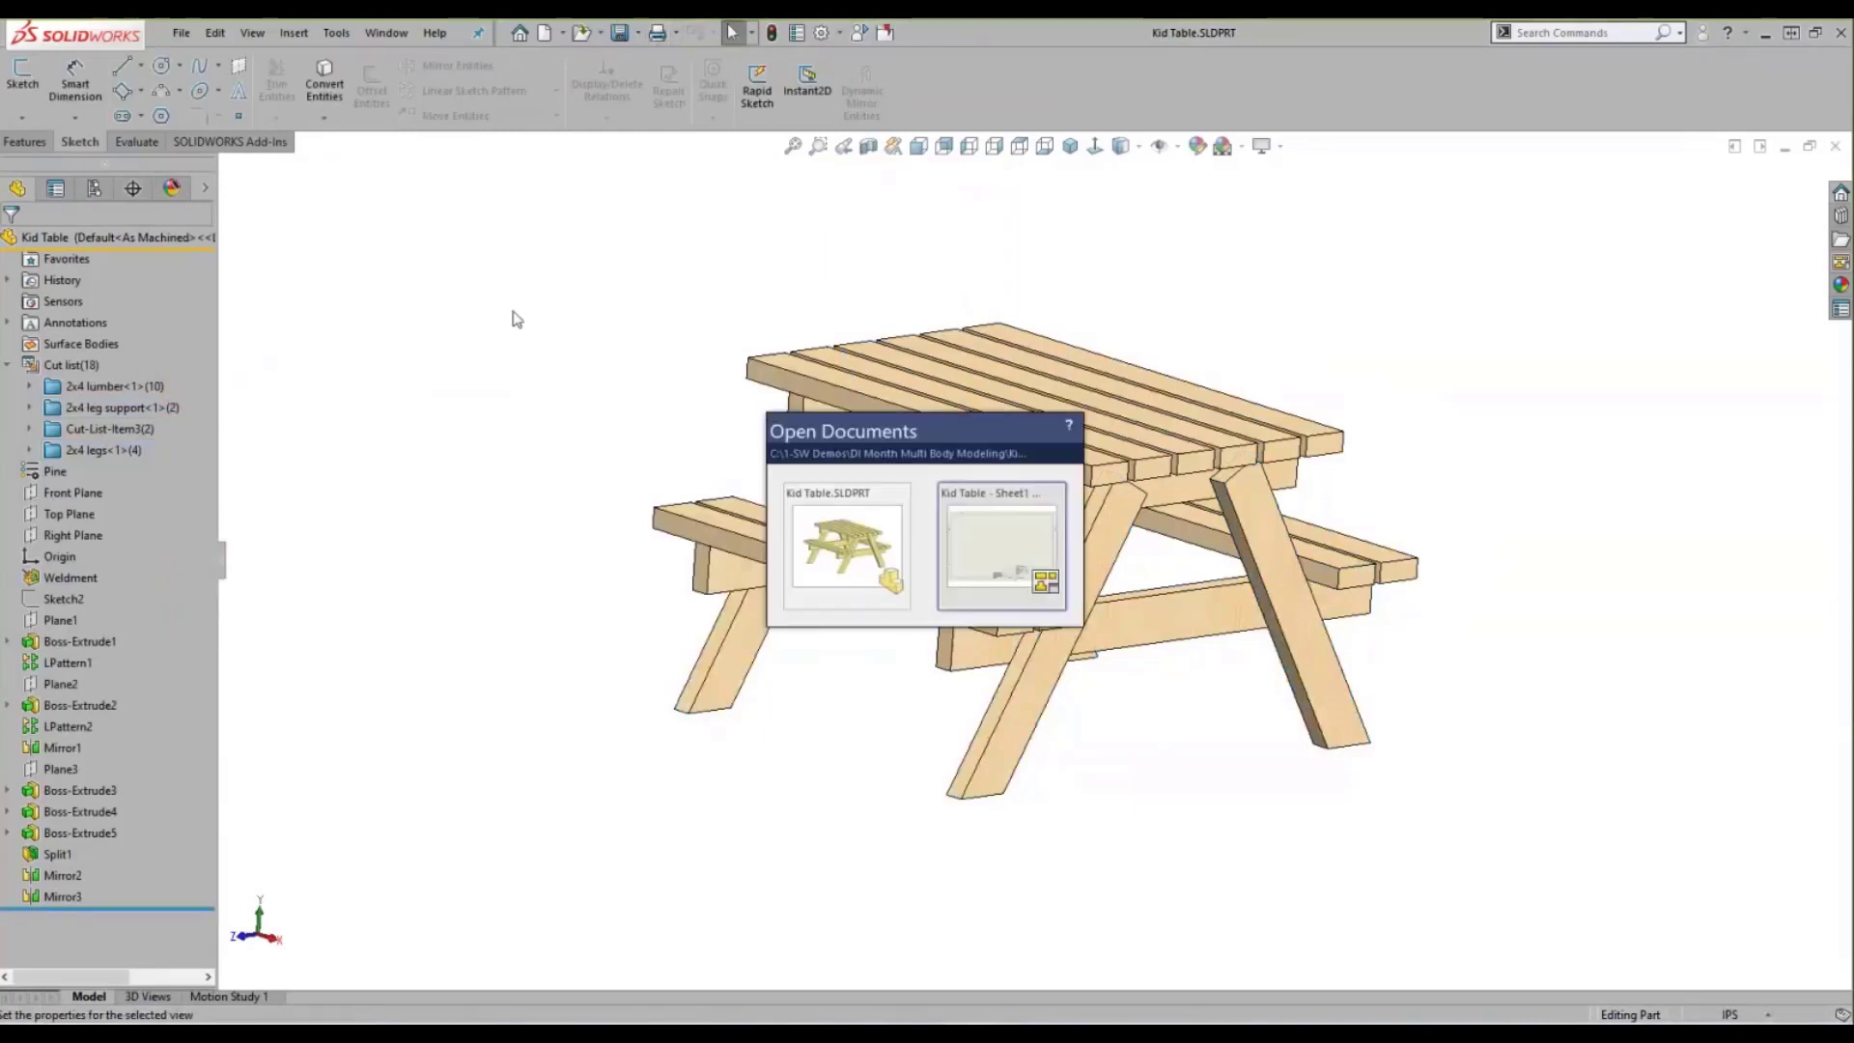
left_click(1004, 537)
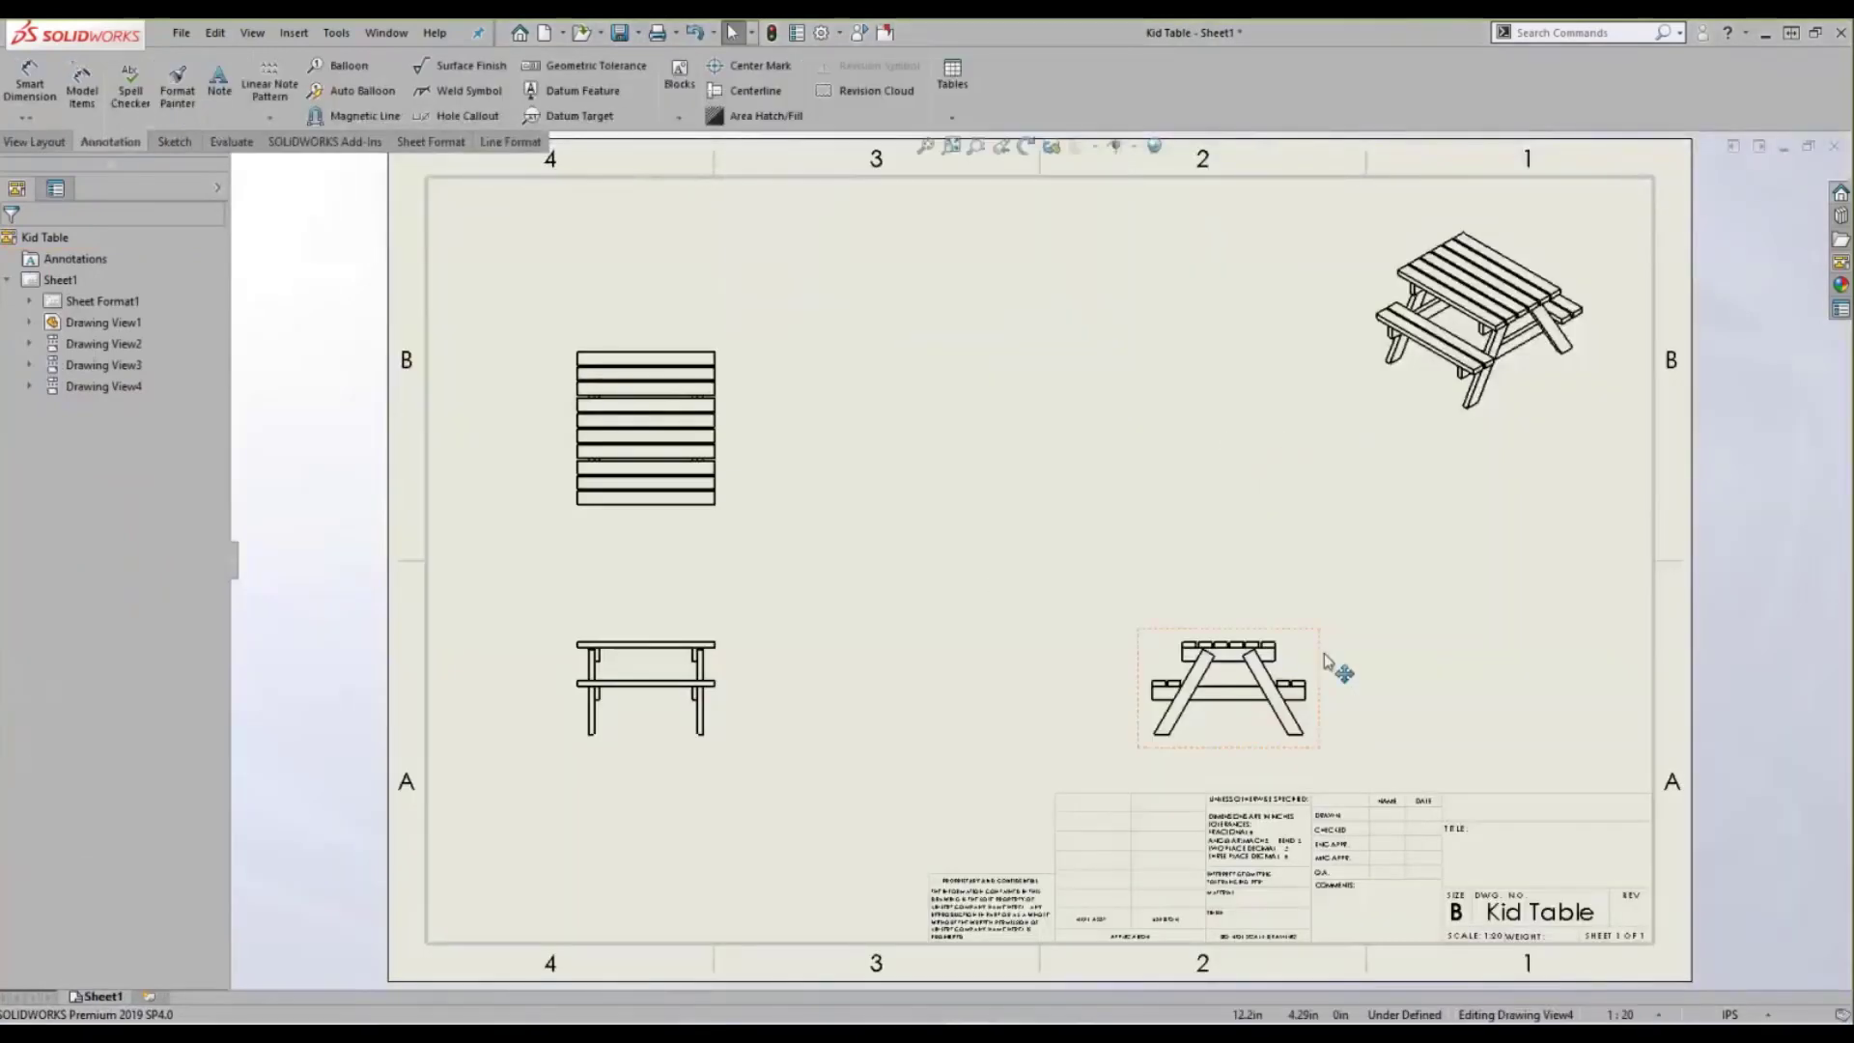
- Insert a weldment cut list for the isometric view using the cut list template, placing the table below that view
left_click(1463, 377)
left_click(955, 115)
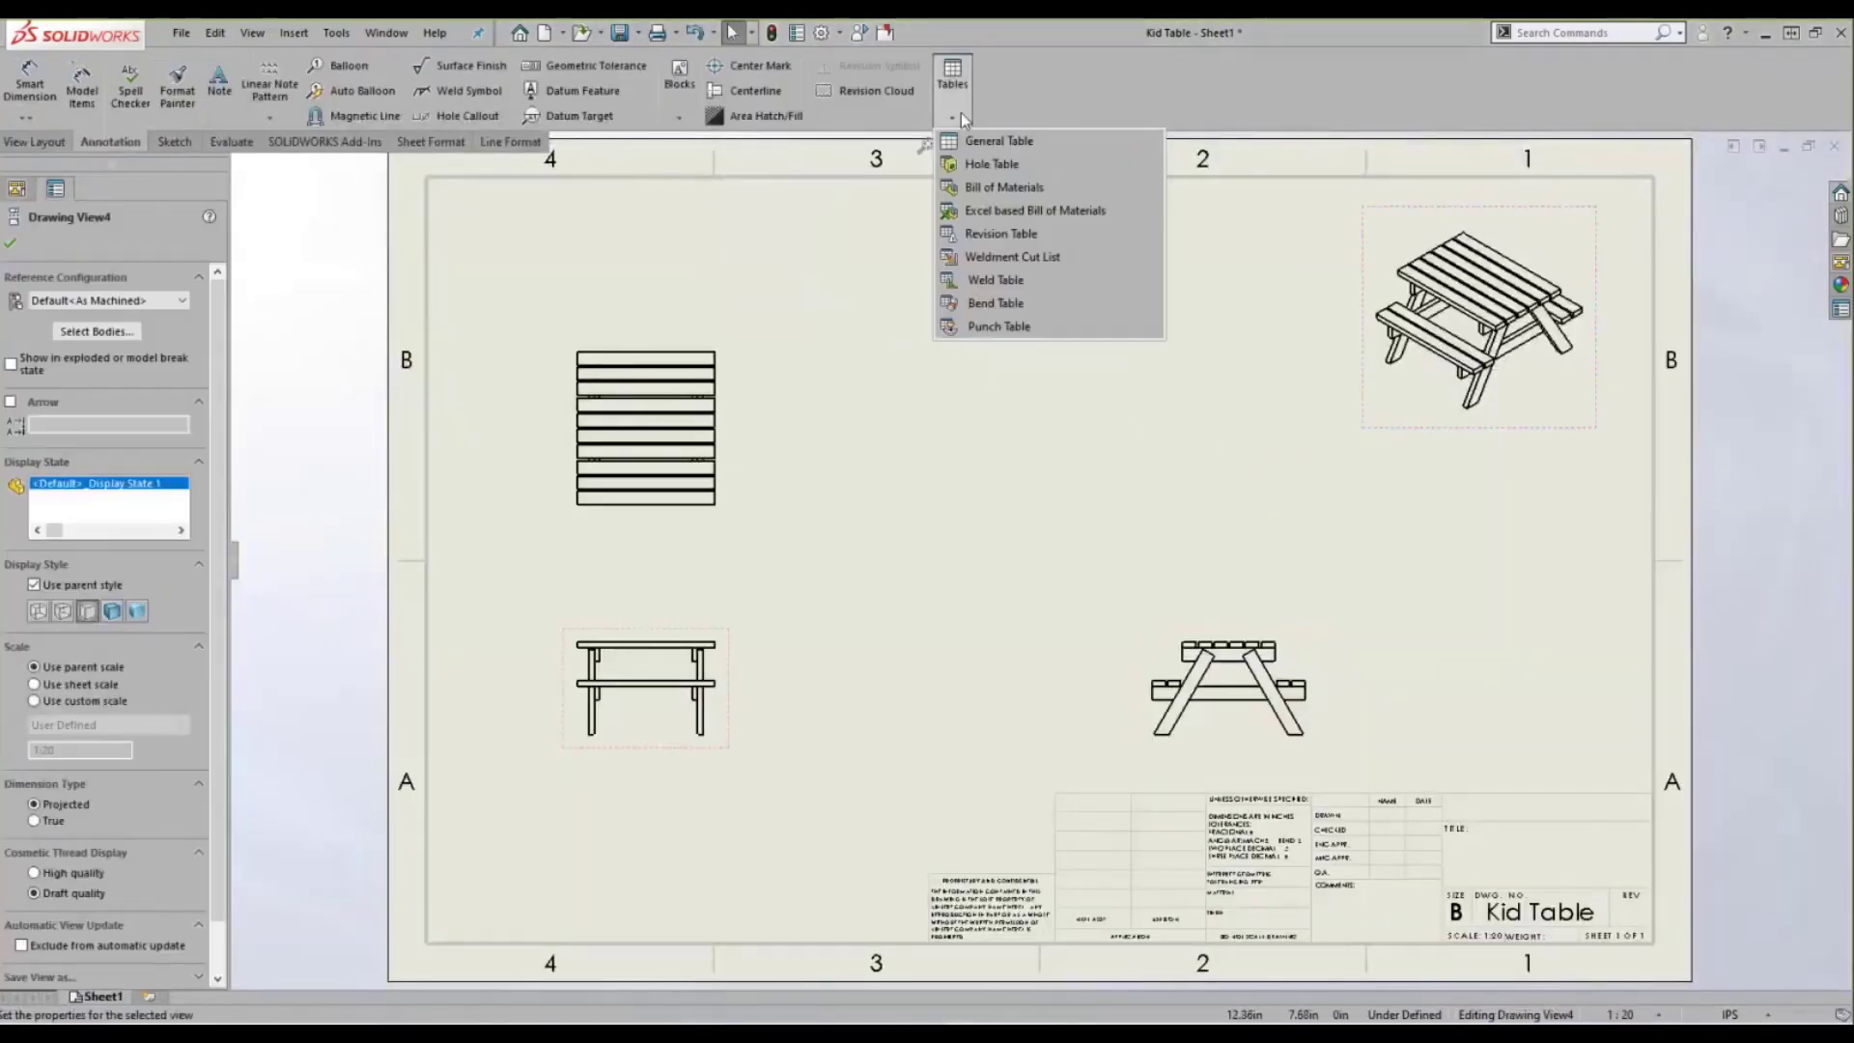
left_click(1052, 262)
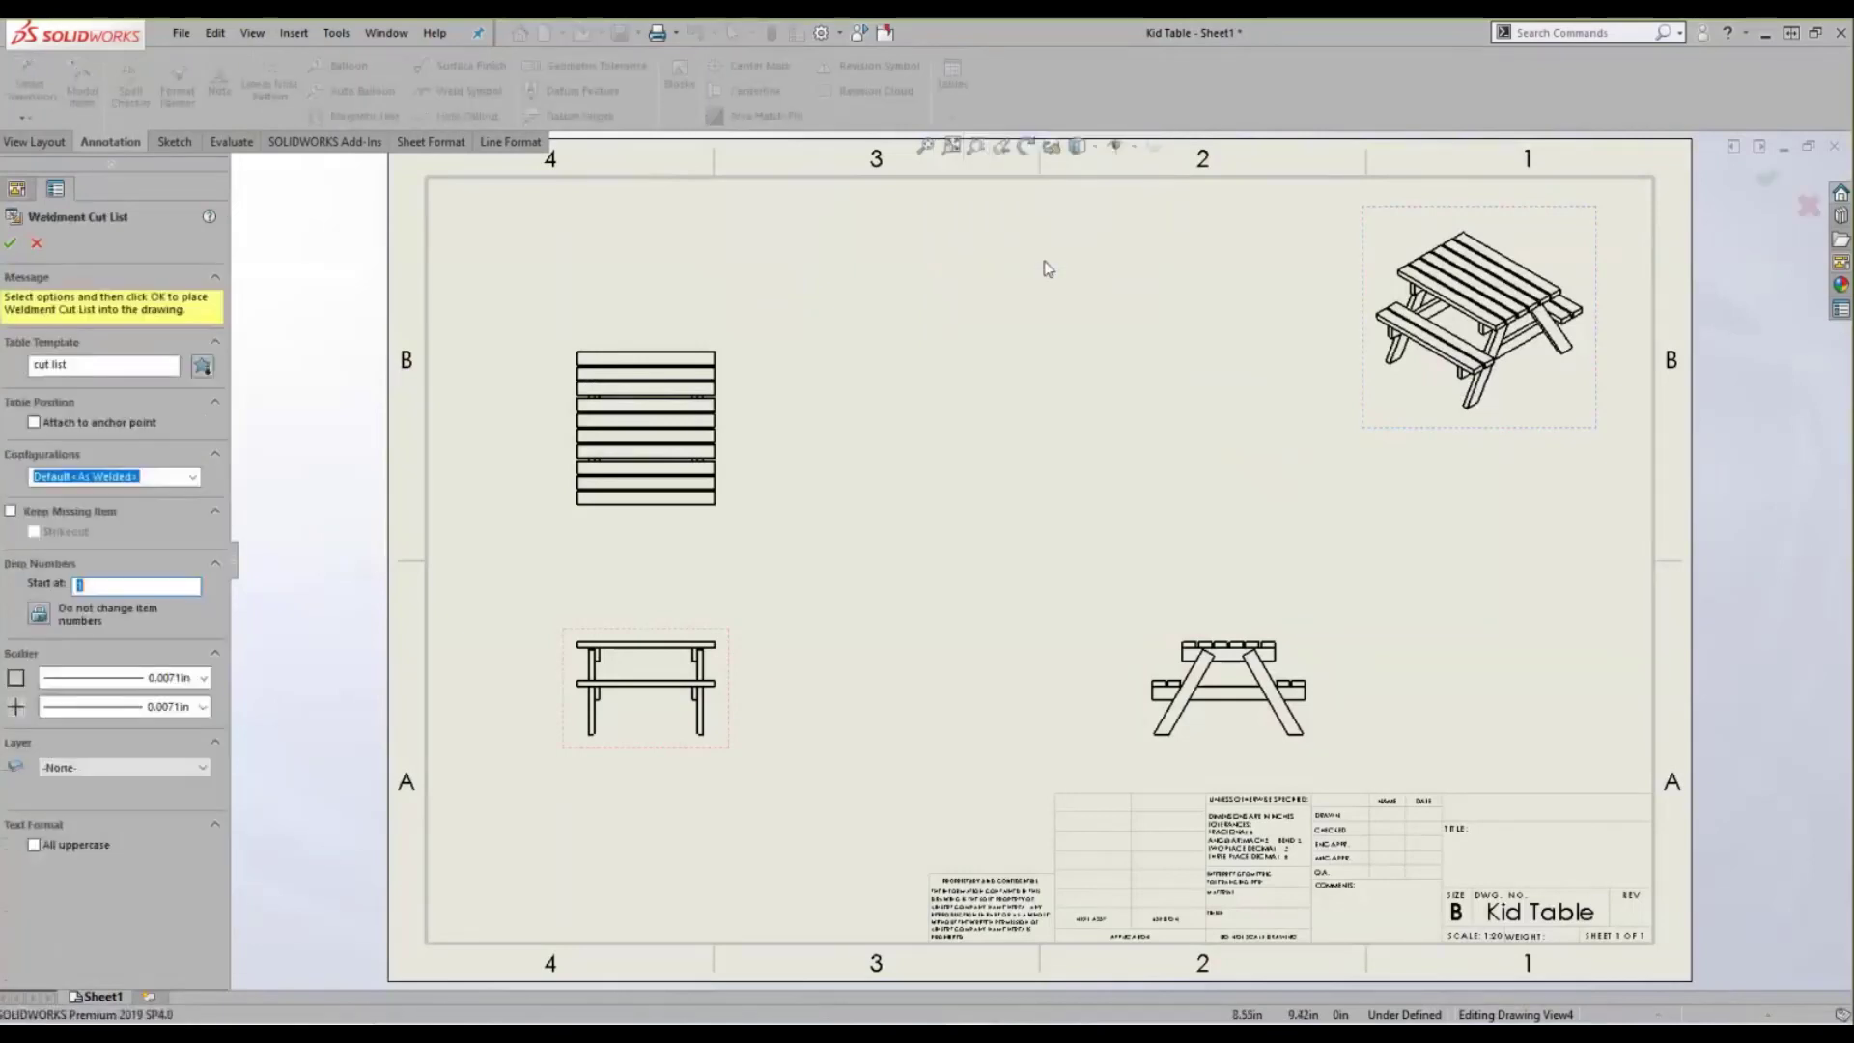
key("Return")
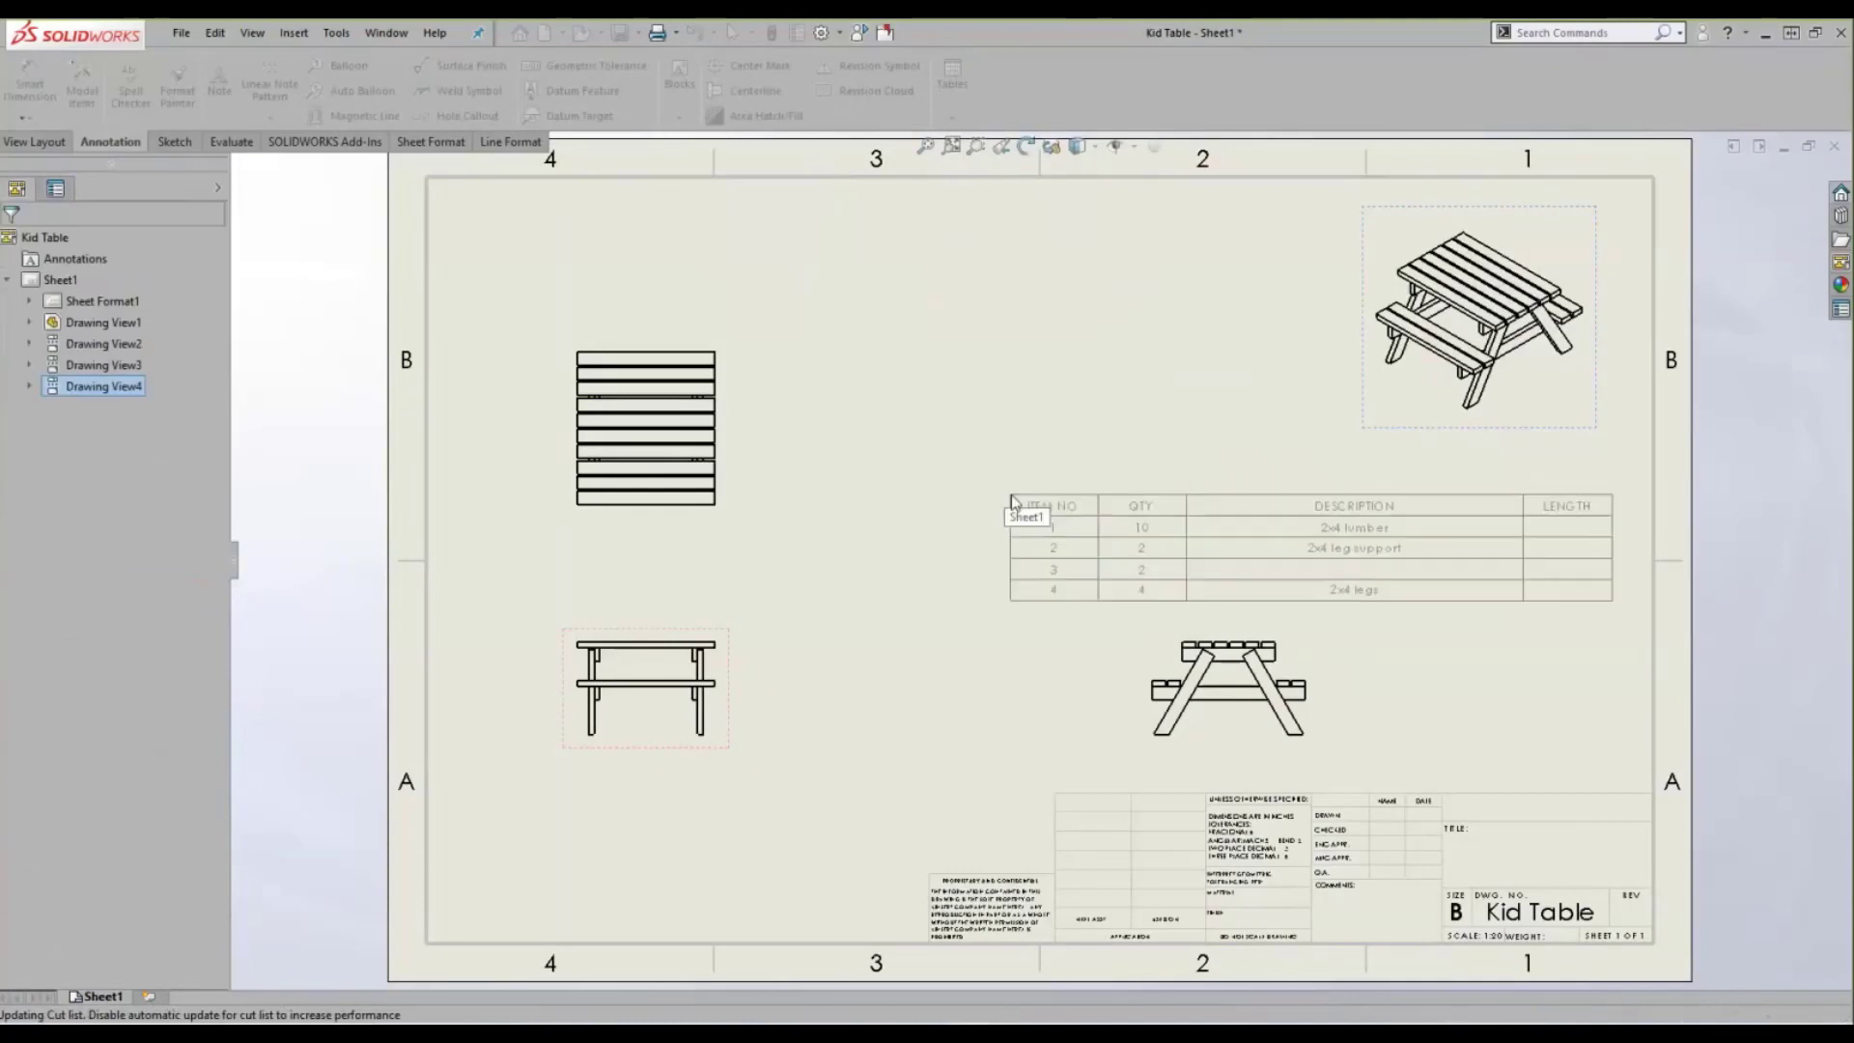
left_click(1045, 522)
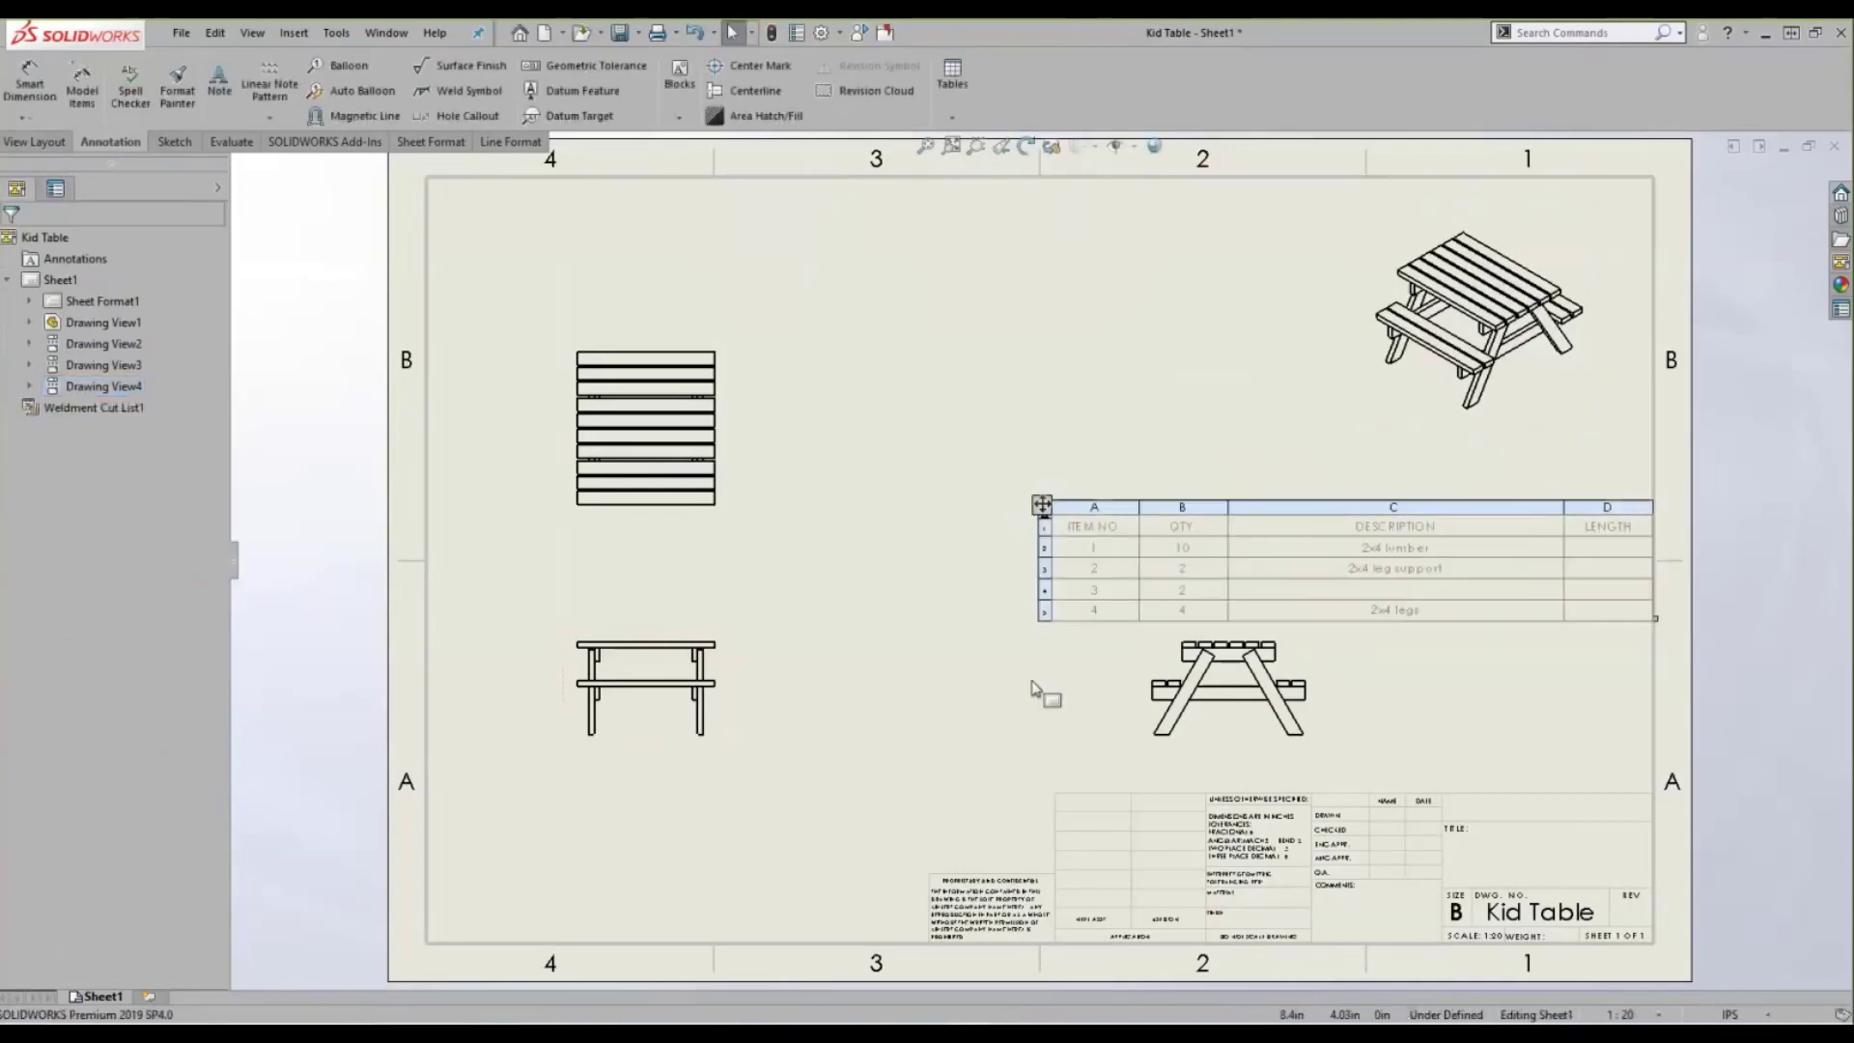
- Move the right view closer to the front view and seat the narrowed cut list table directly above the title block
mouse_move(1180, 616)
left_mouse_down()
mouse_move(1330, 684)
mouse_move(1017, 635)
left_mouse_up()
left_click(1305, 645)
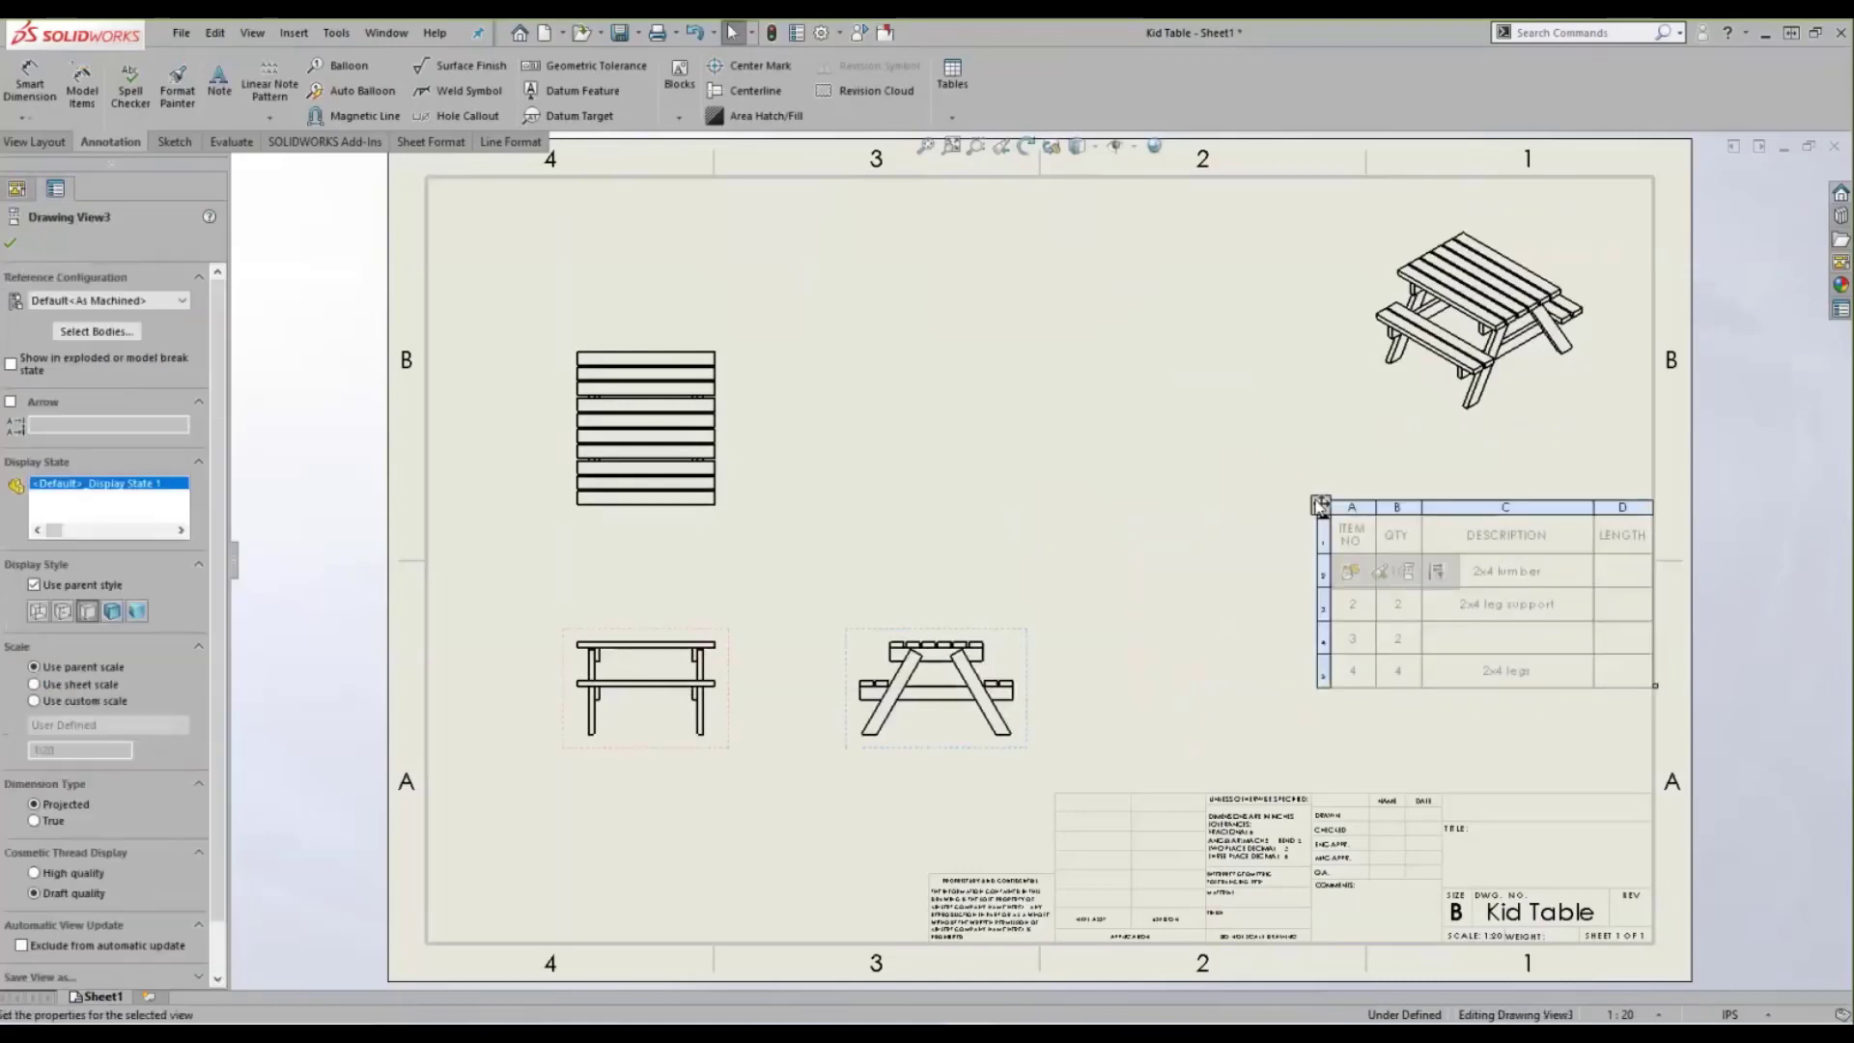
left_click_drag(1320, 504, 1313, 605)
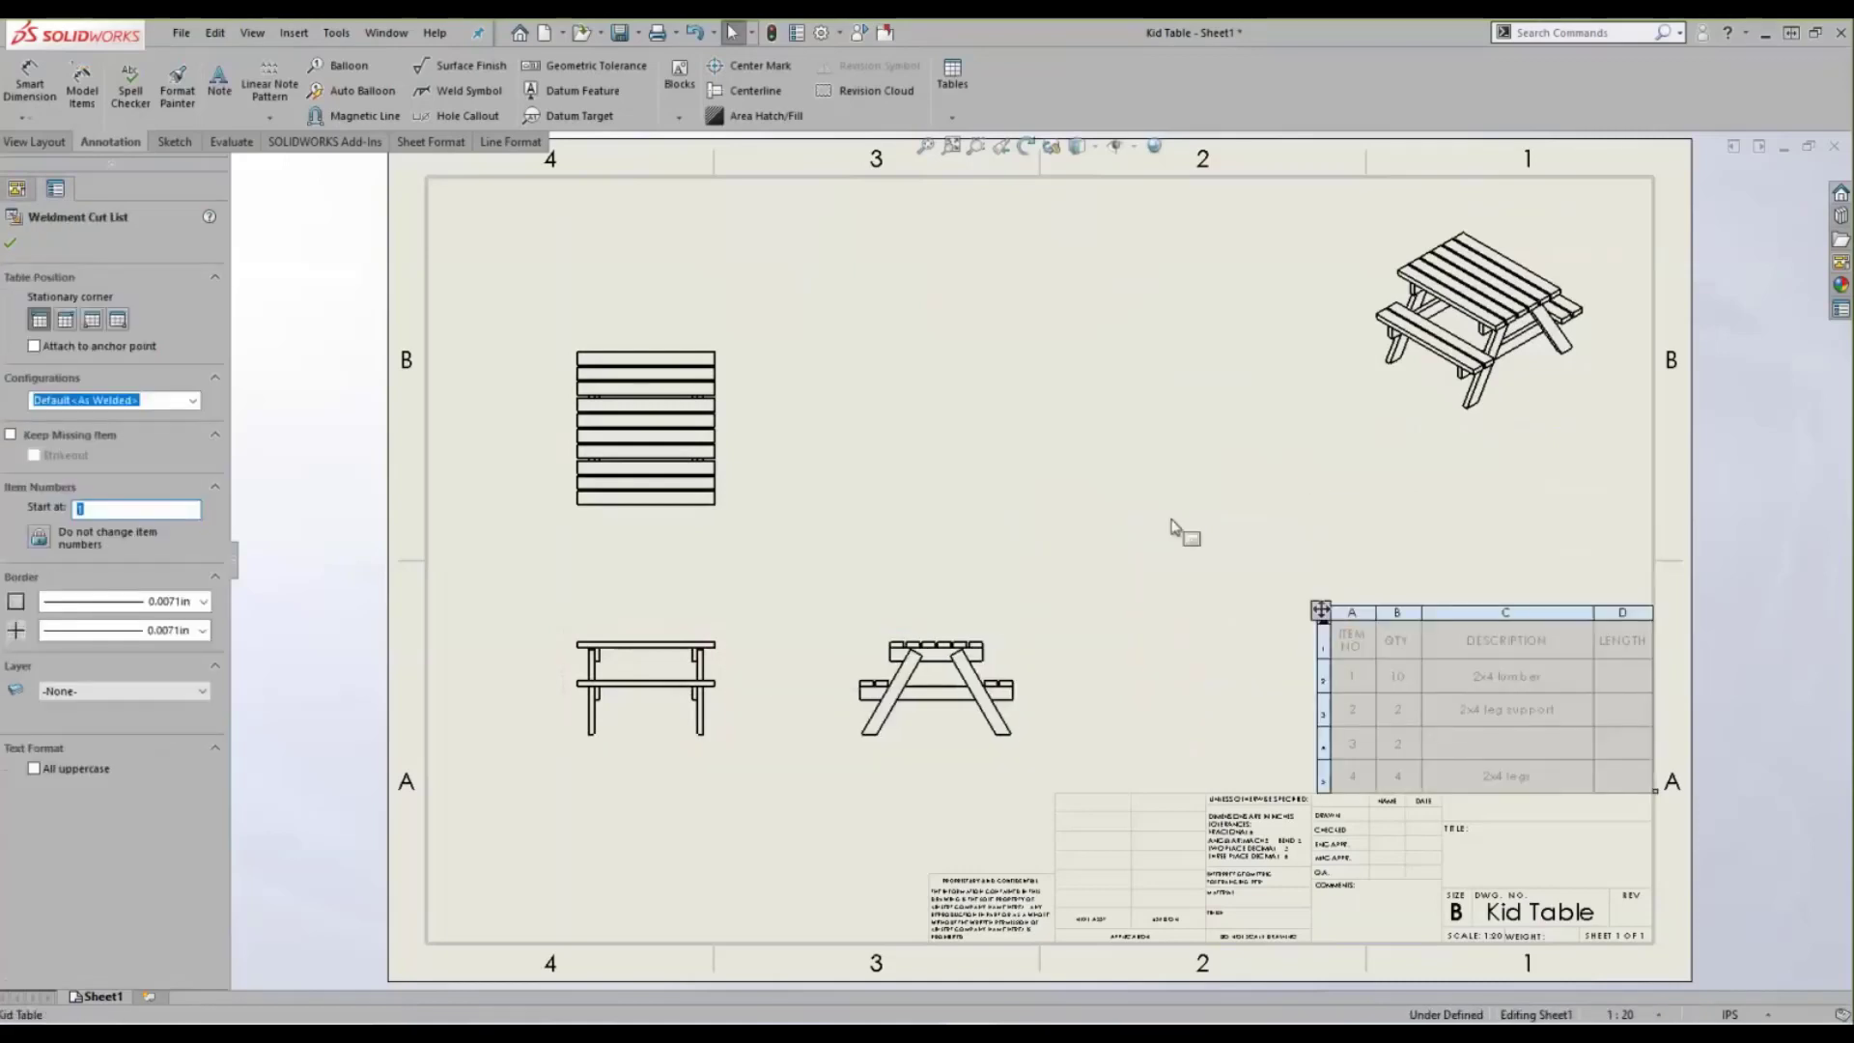
double_click(1174, 521)
- Add circular item-number auto balloons with magnetic lines to the isometric view, ignoring multiple instances
scroll(1455, 361, "down", 2)
middle_click_drag(1455, 361, 1213, 515)
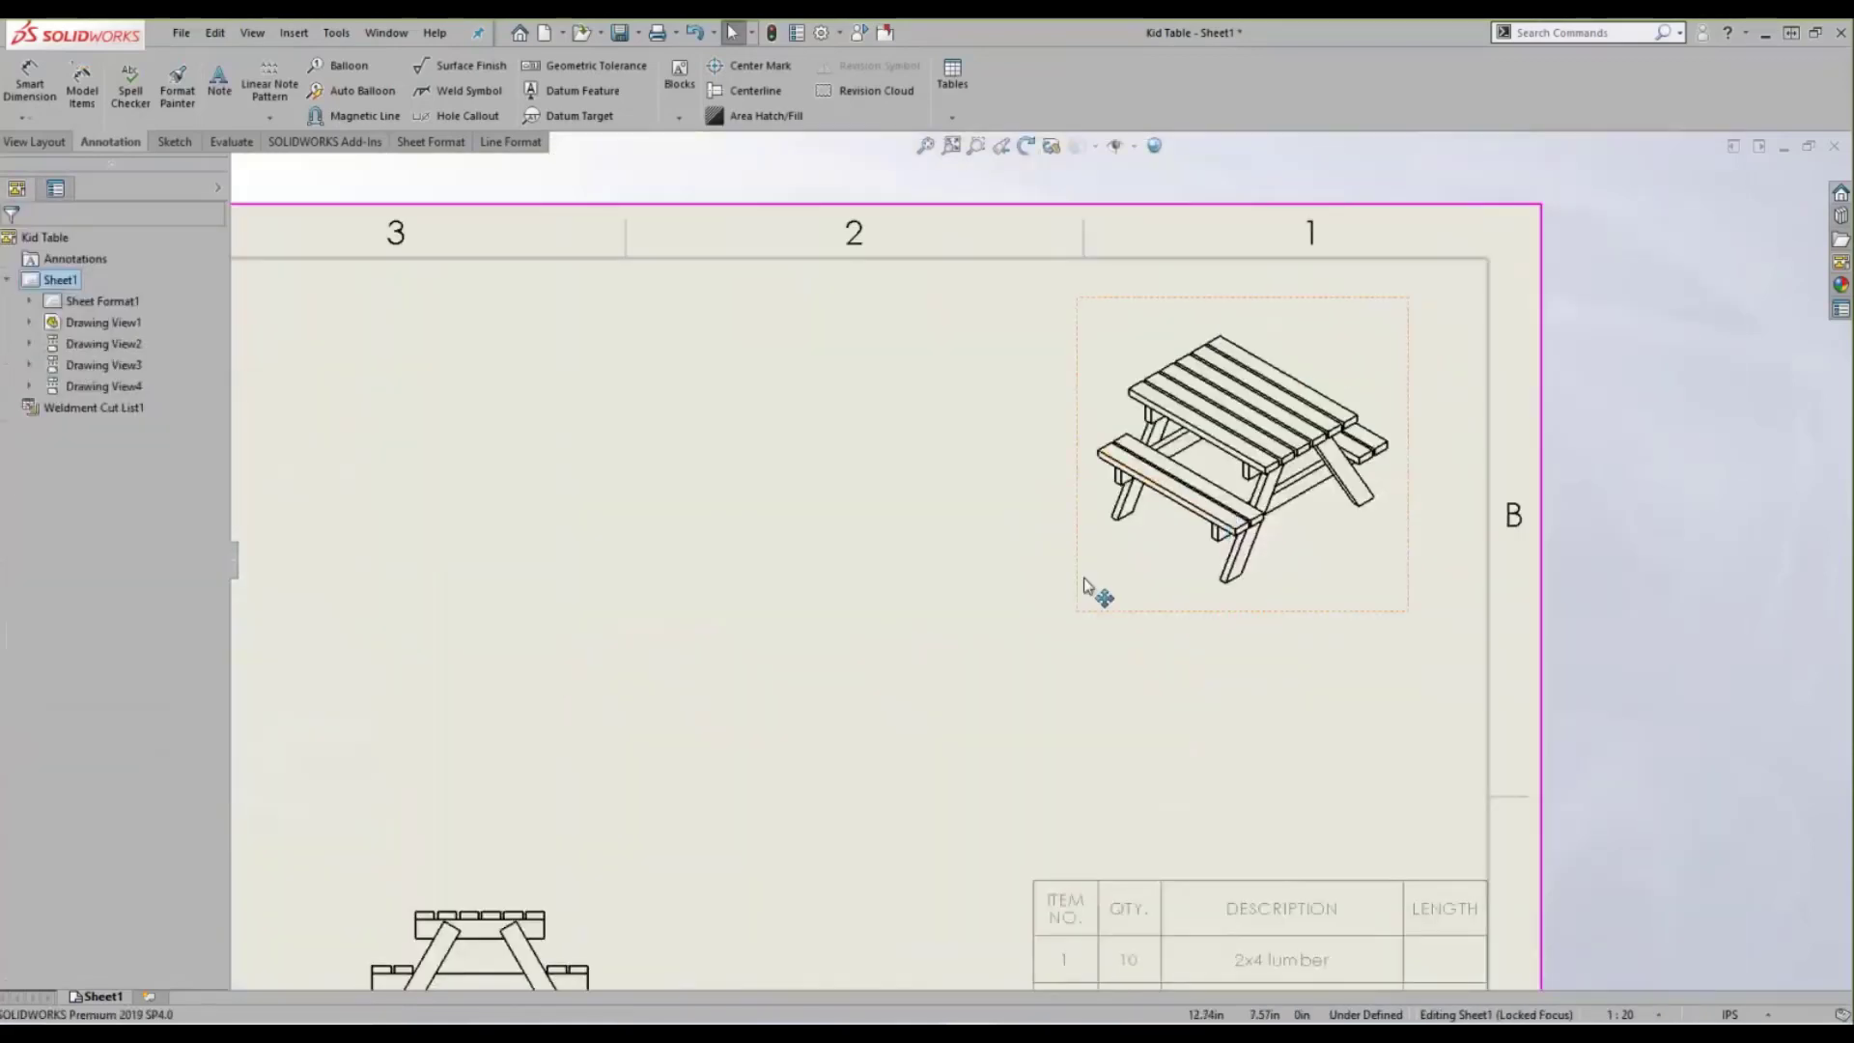
left_click(1121, 583)
left_click(375, 95)
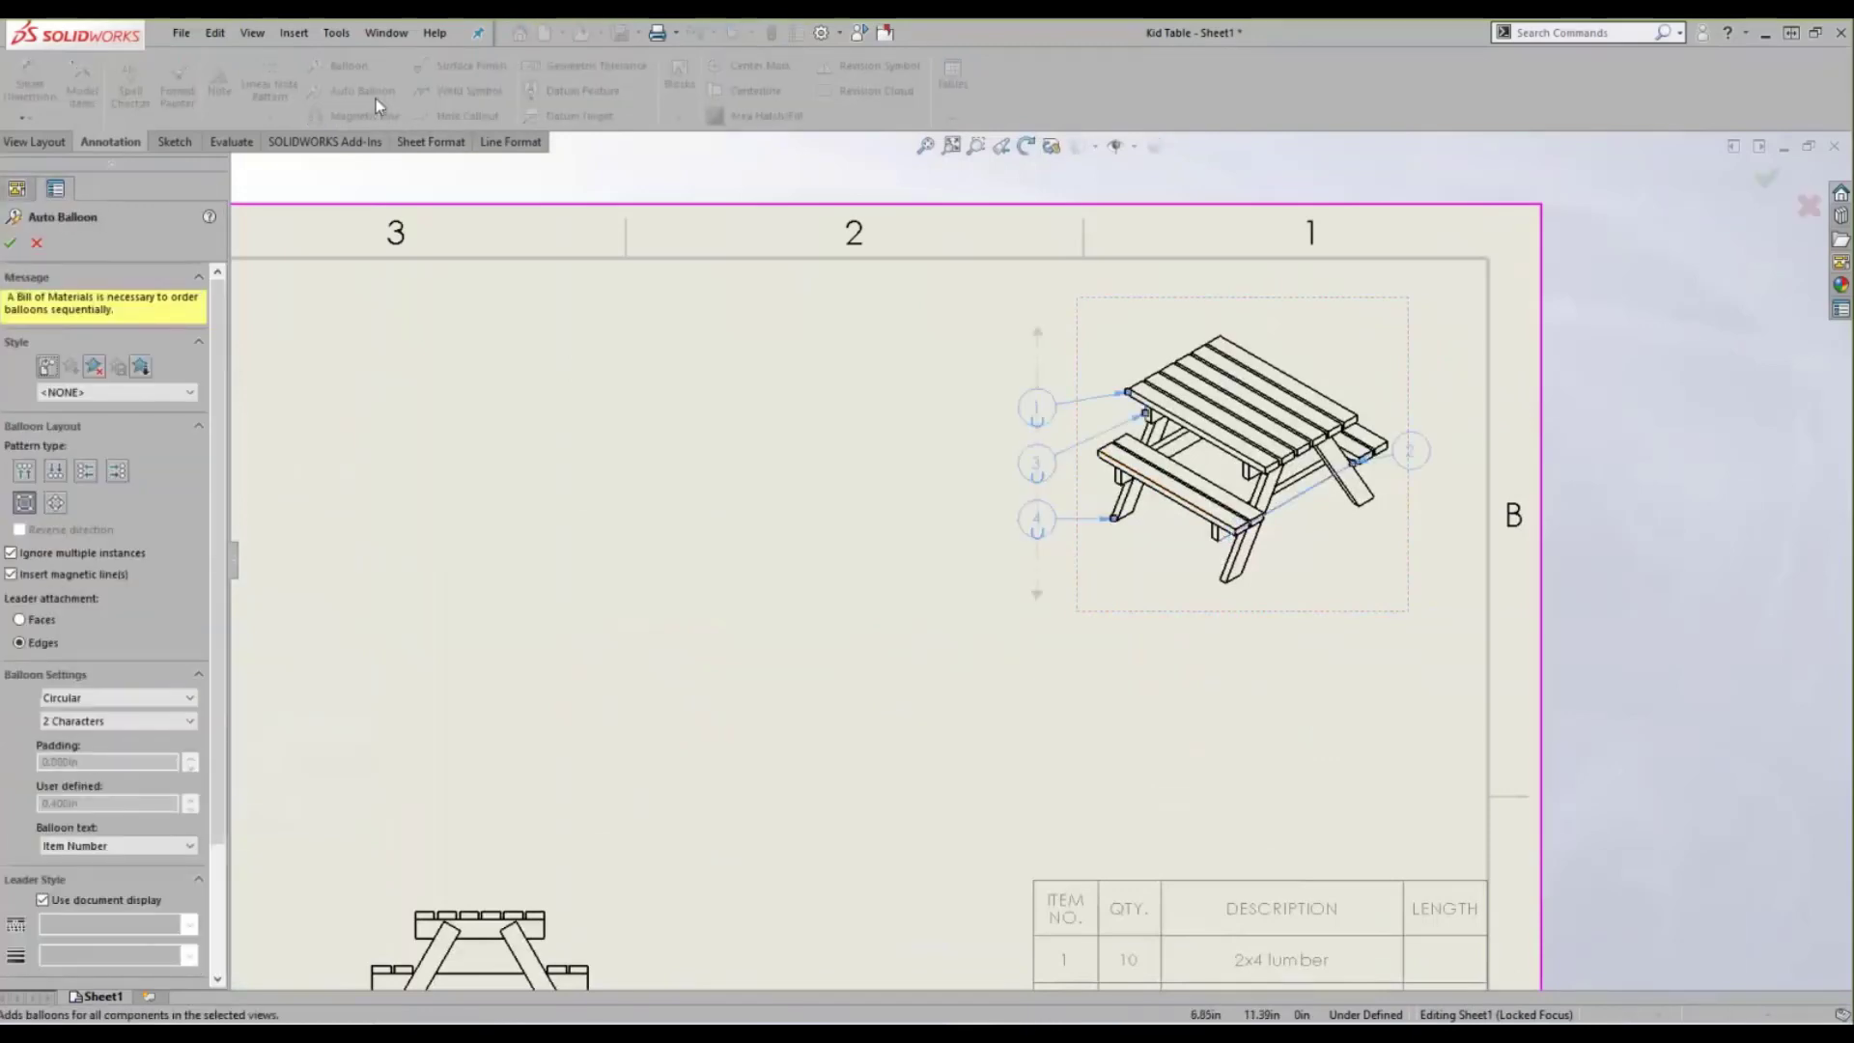
left_click(10, 247)
- Move the top view farther up from the front view on the sheet
key("f")
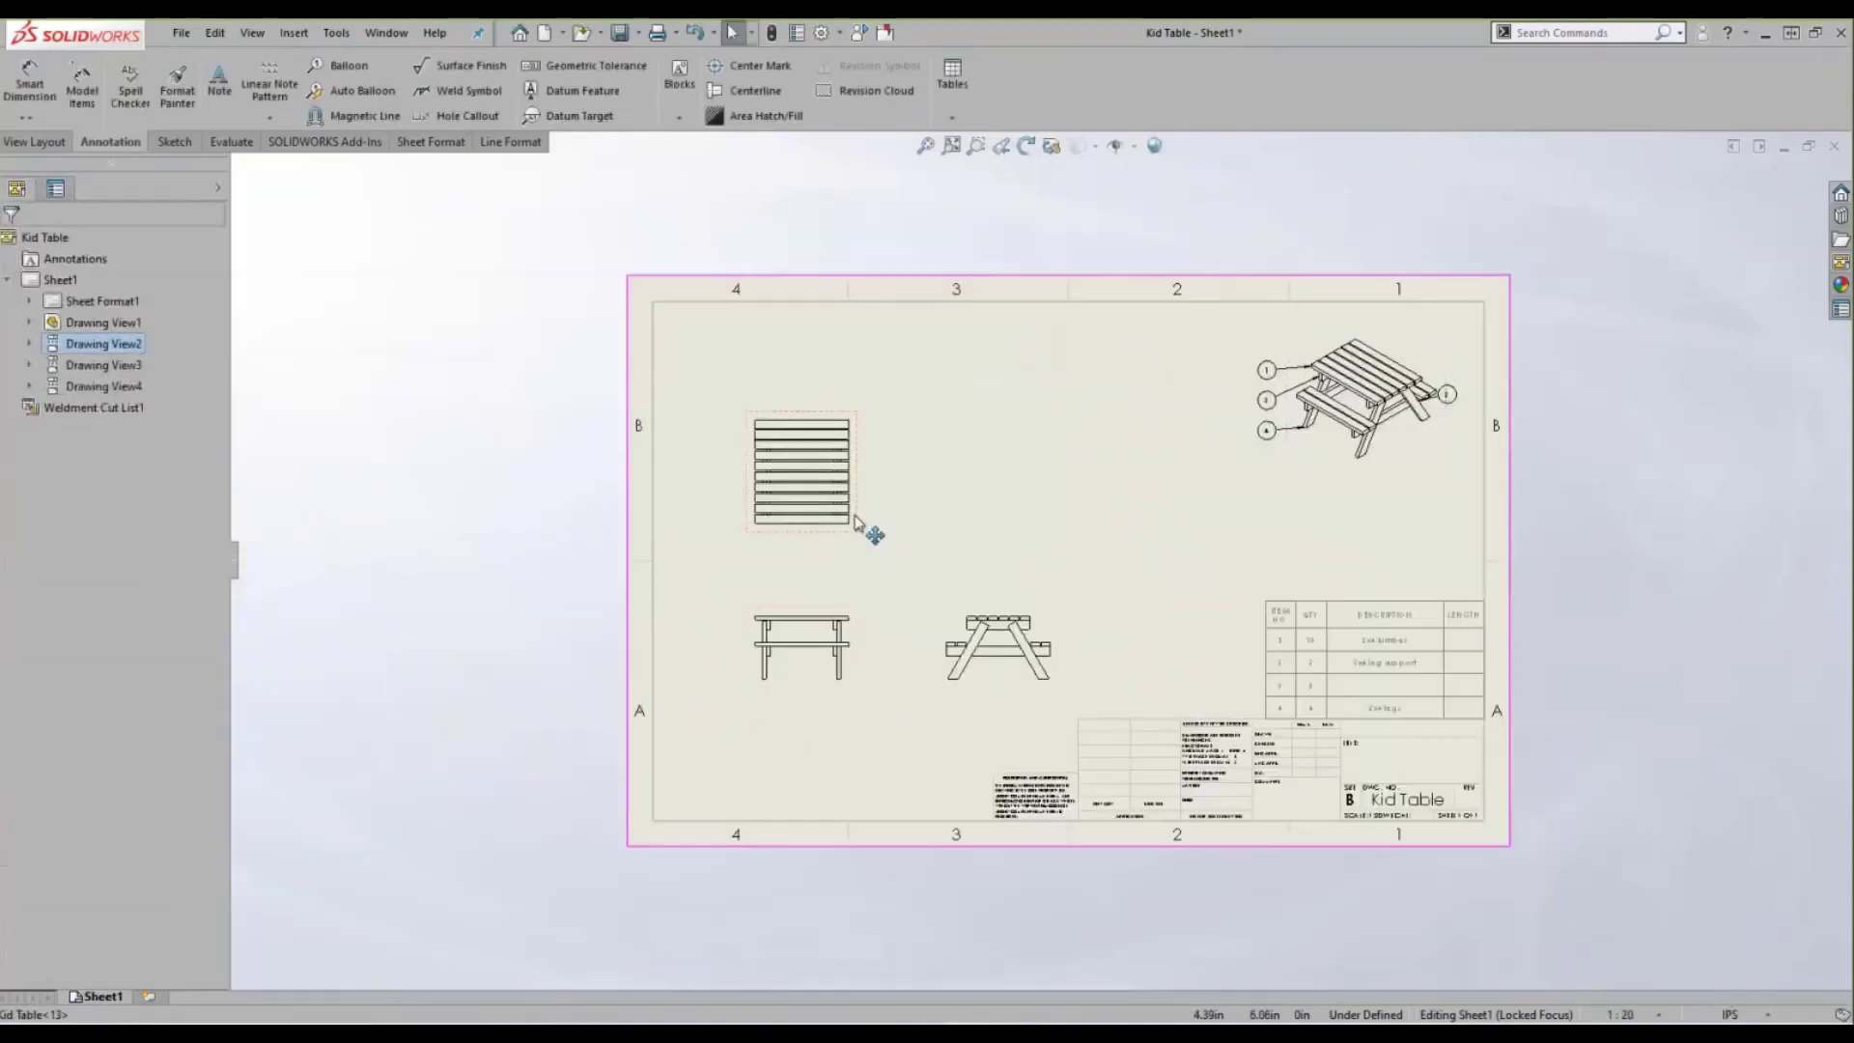
left_click_drag(855, 522, 854, 484)
left_click(1050, 519)
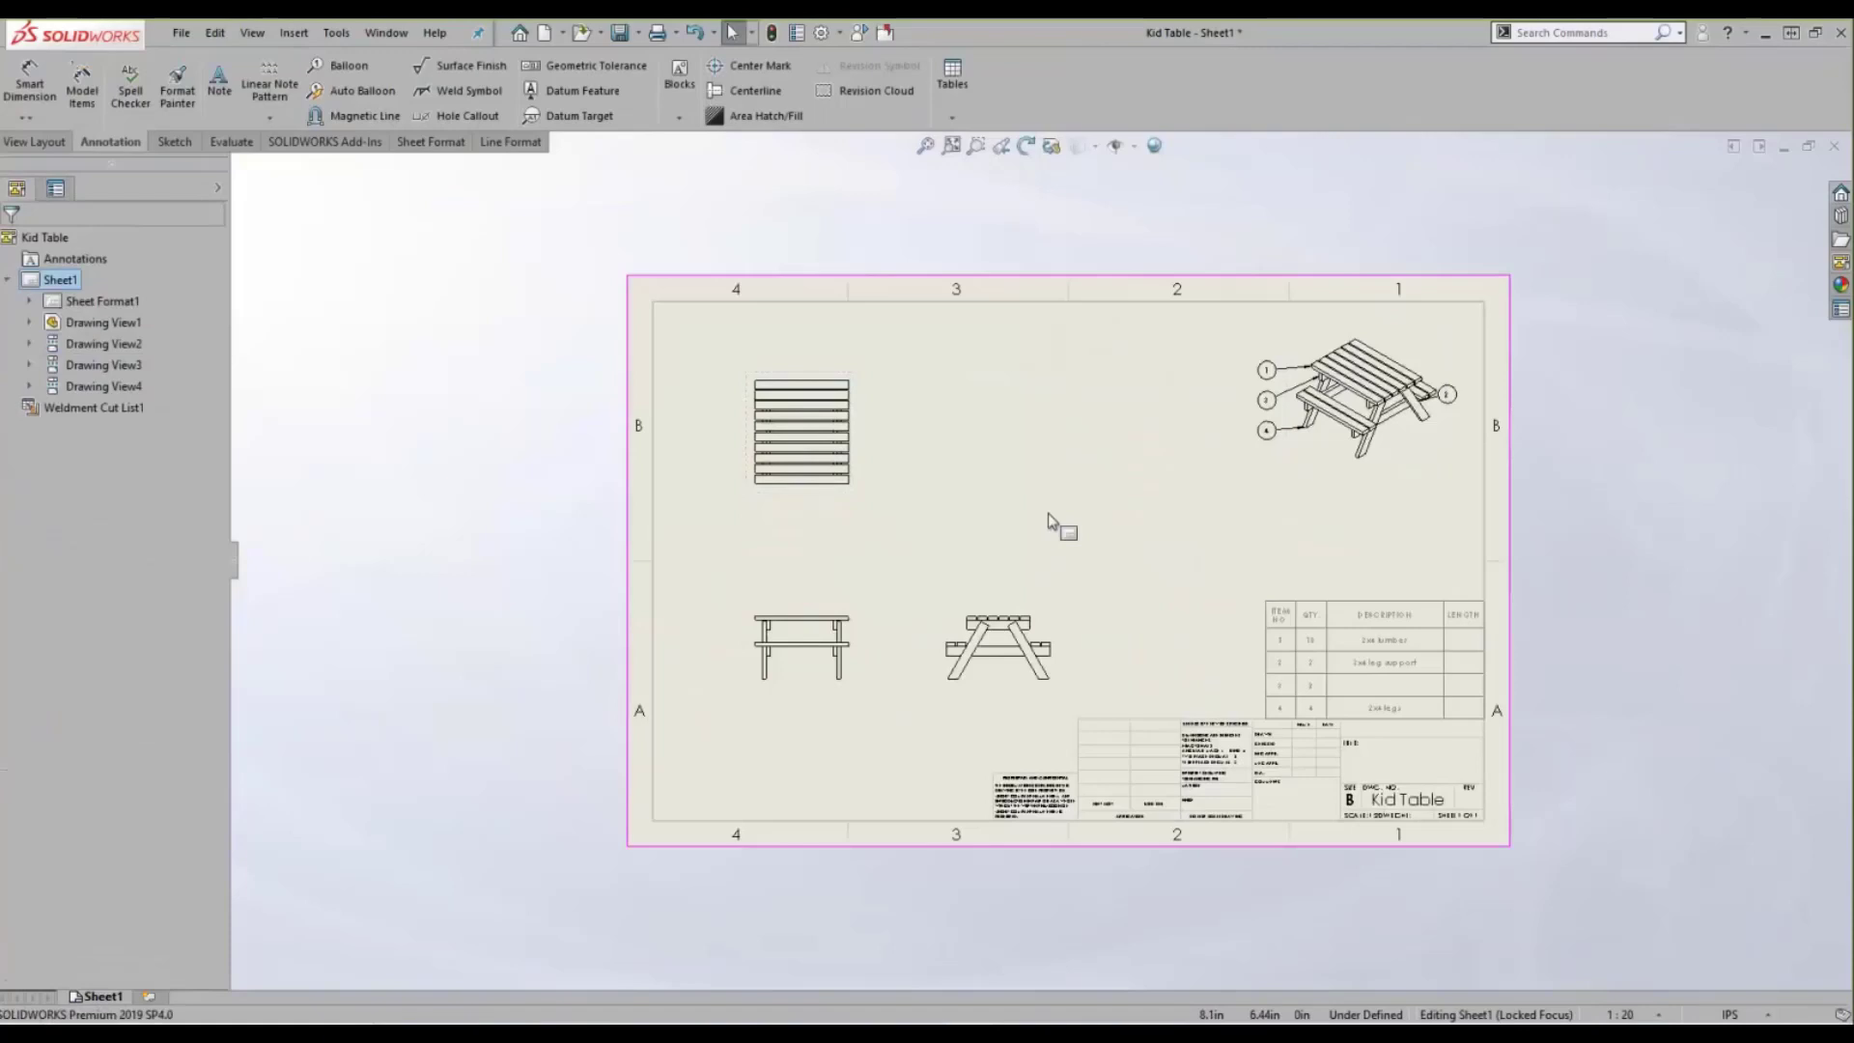
scroll(982, 423, "down", 1)
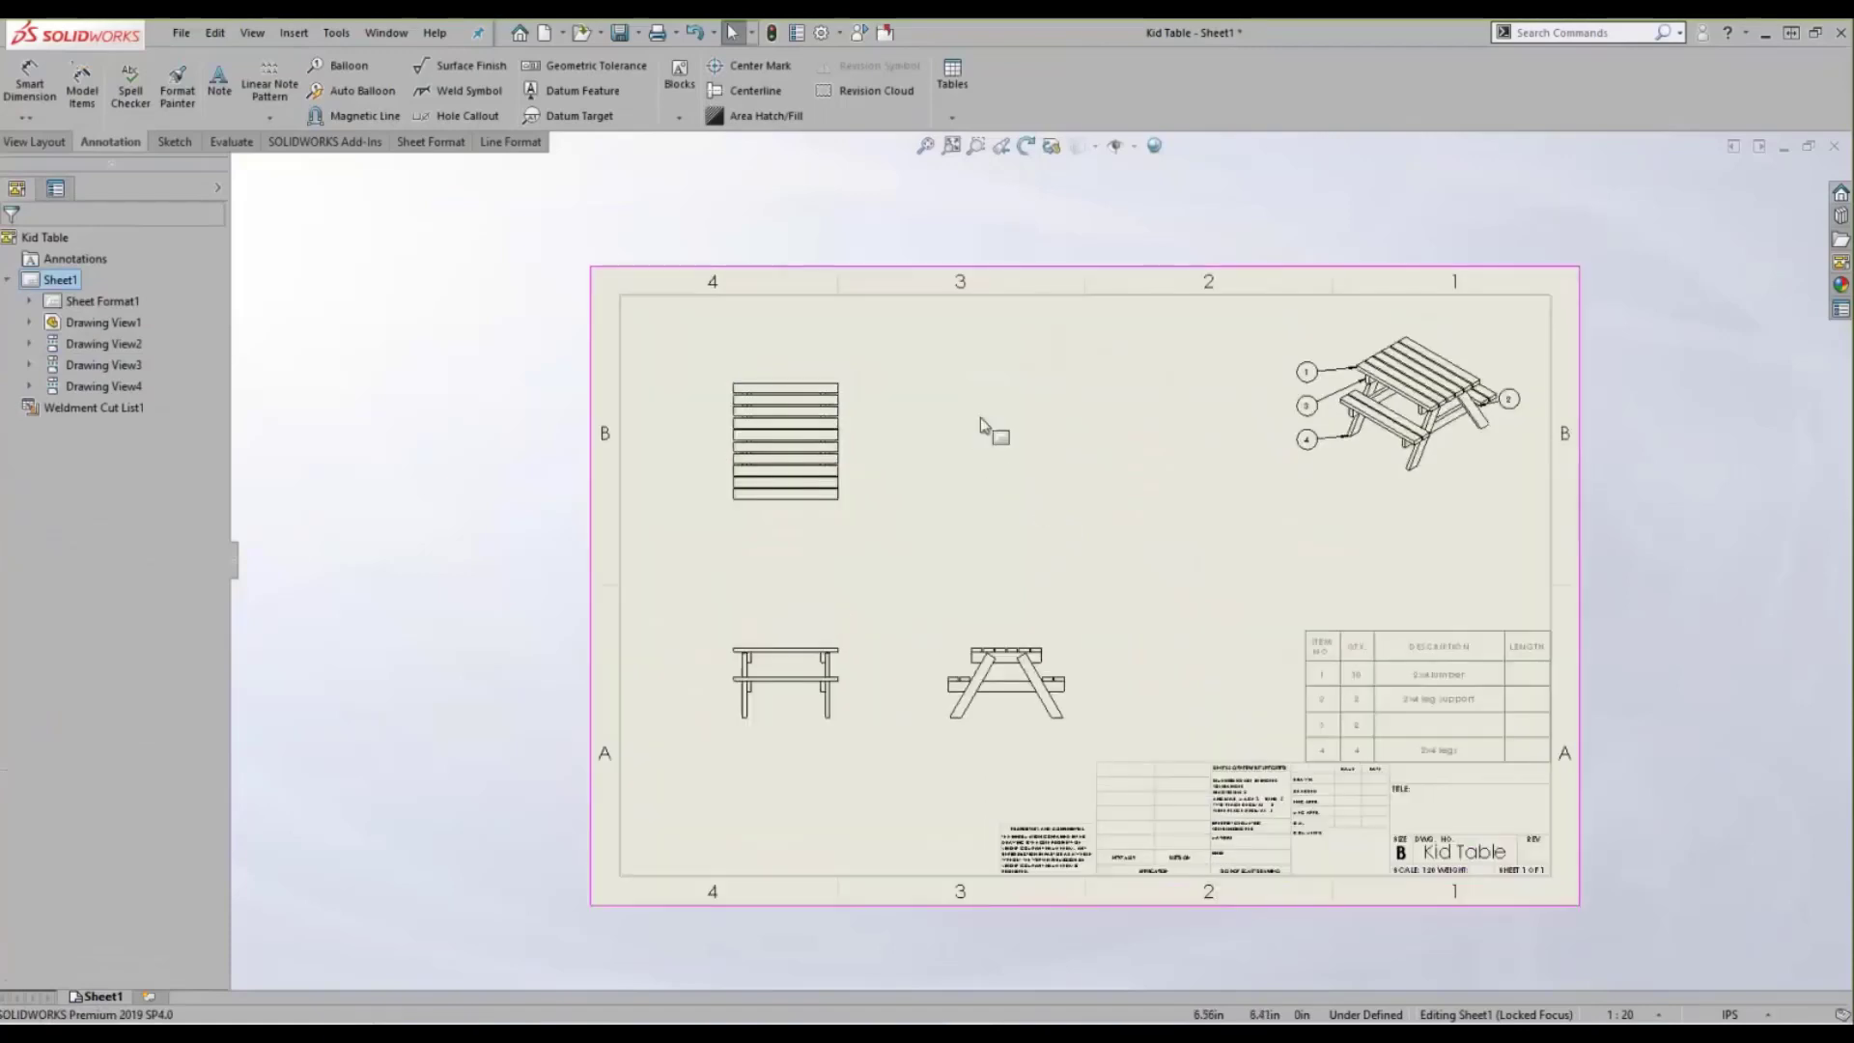
left_click(836, 513)
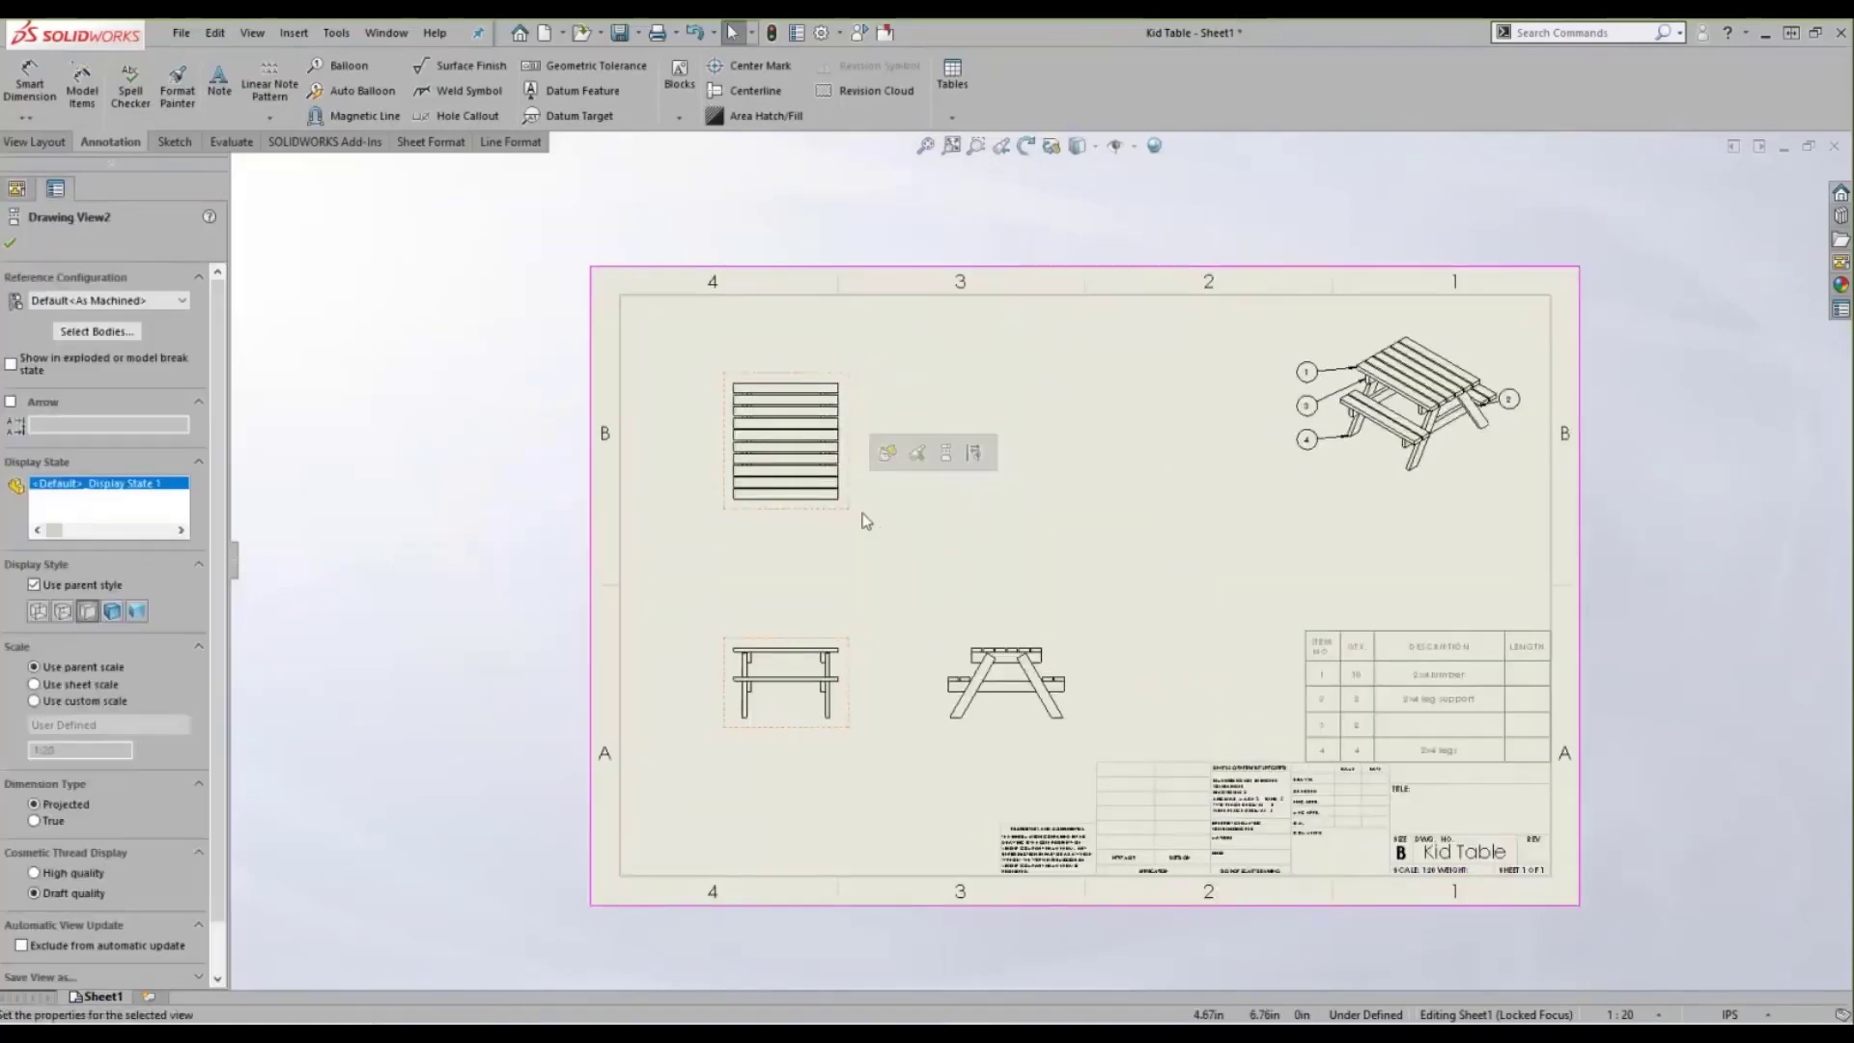
scroll(1089, 688, "down", 2)
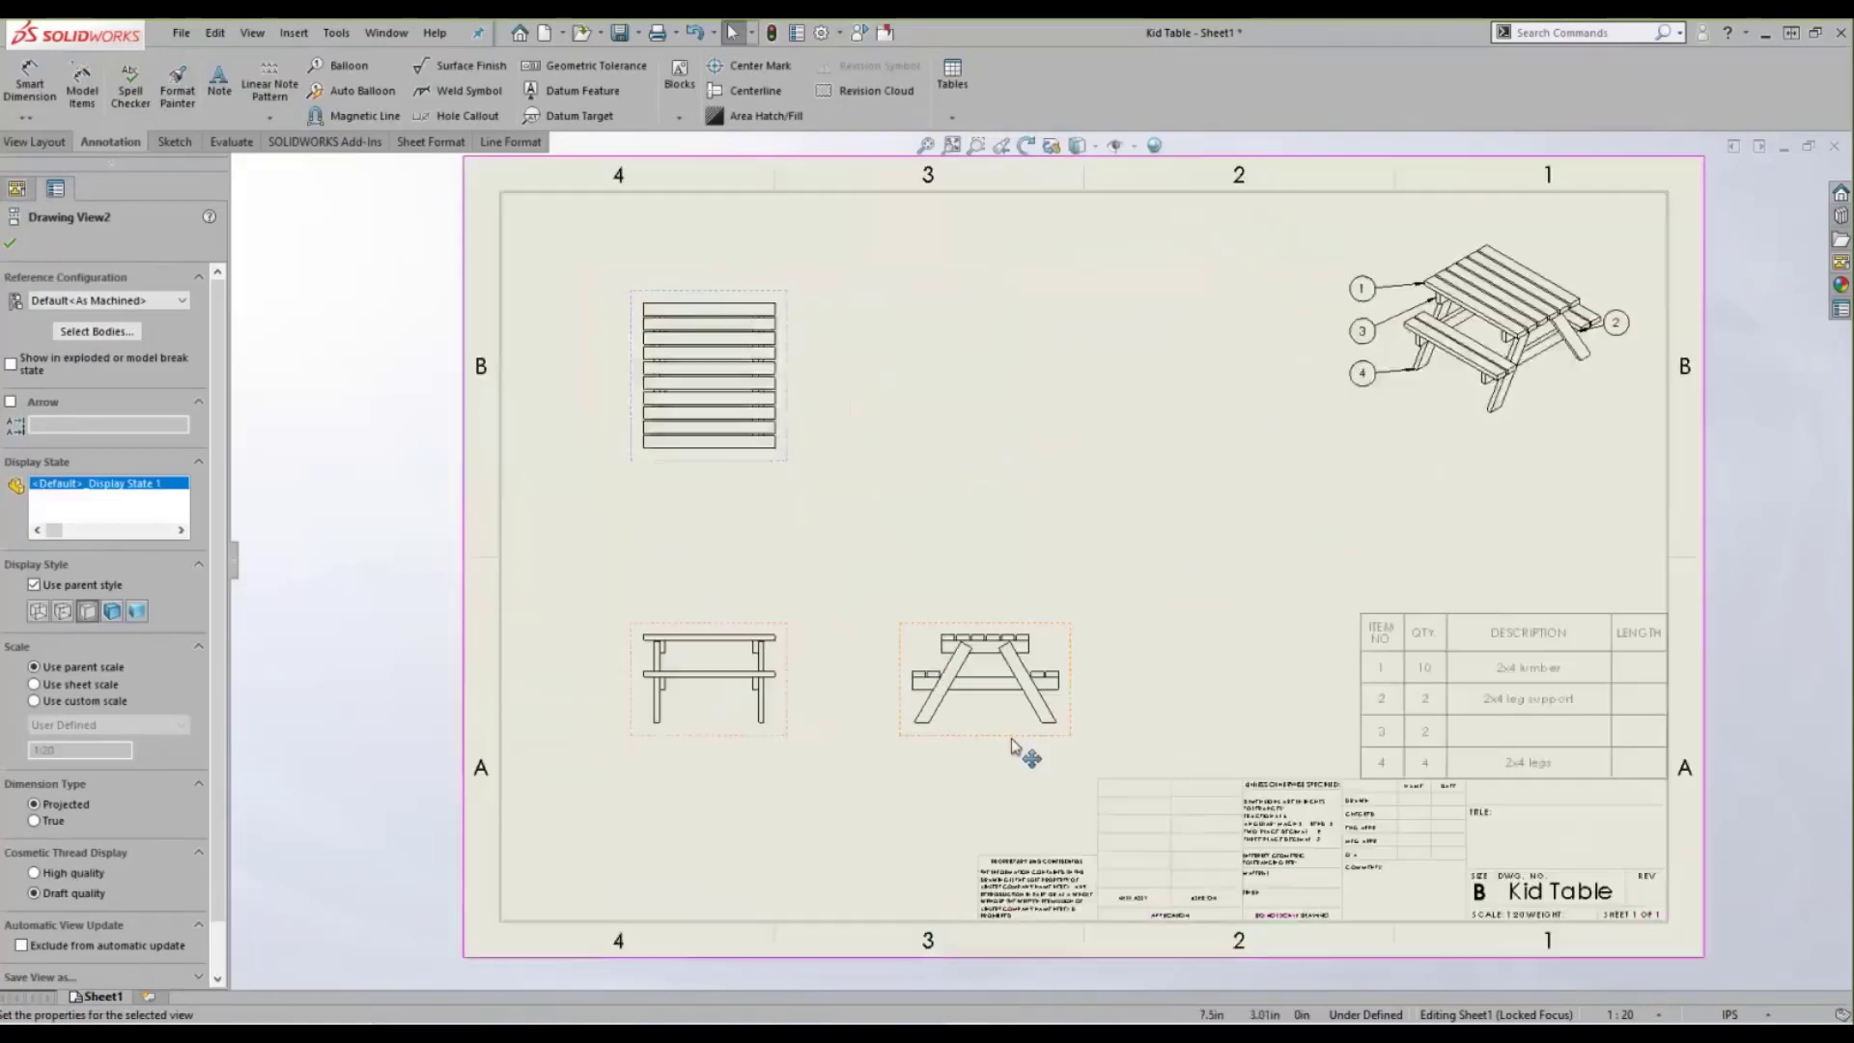
scroll(1014, 743, "down", 5)
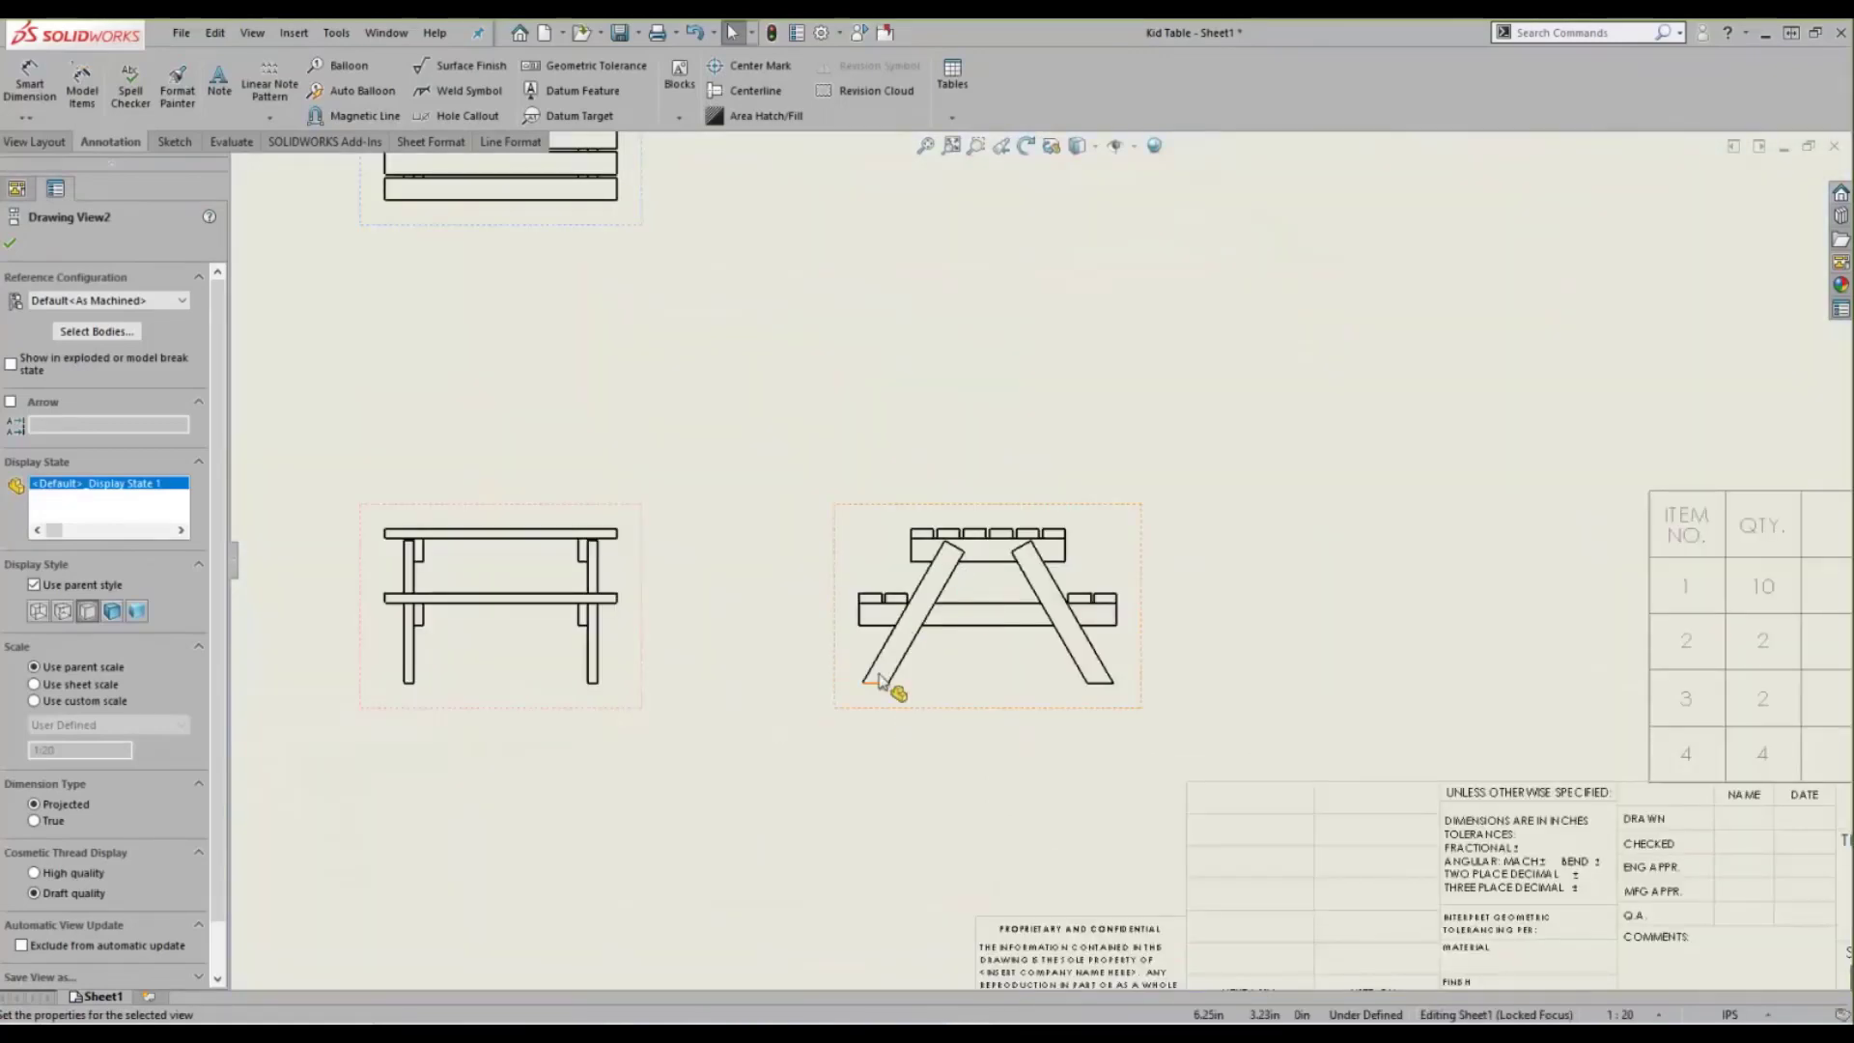
left_click(1029, 737)
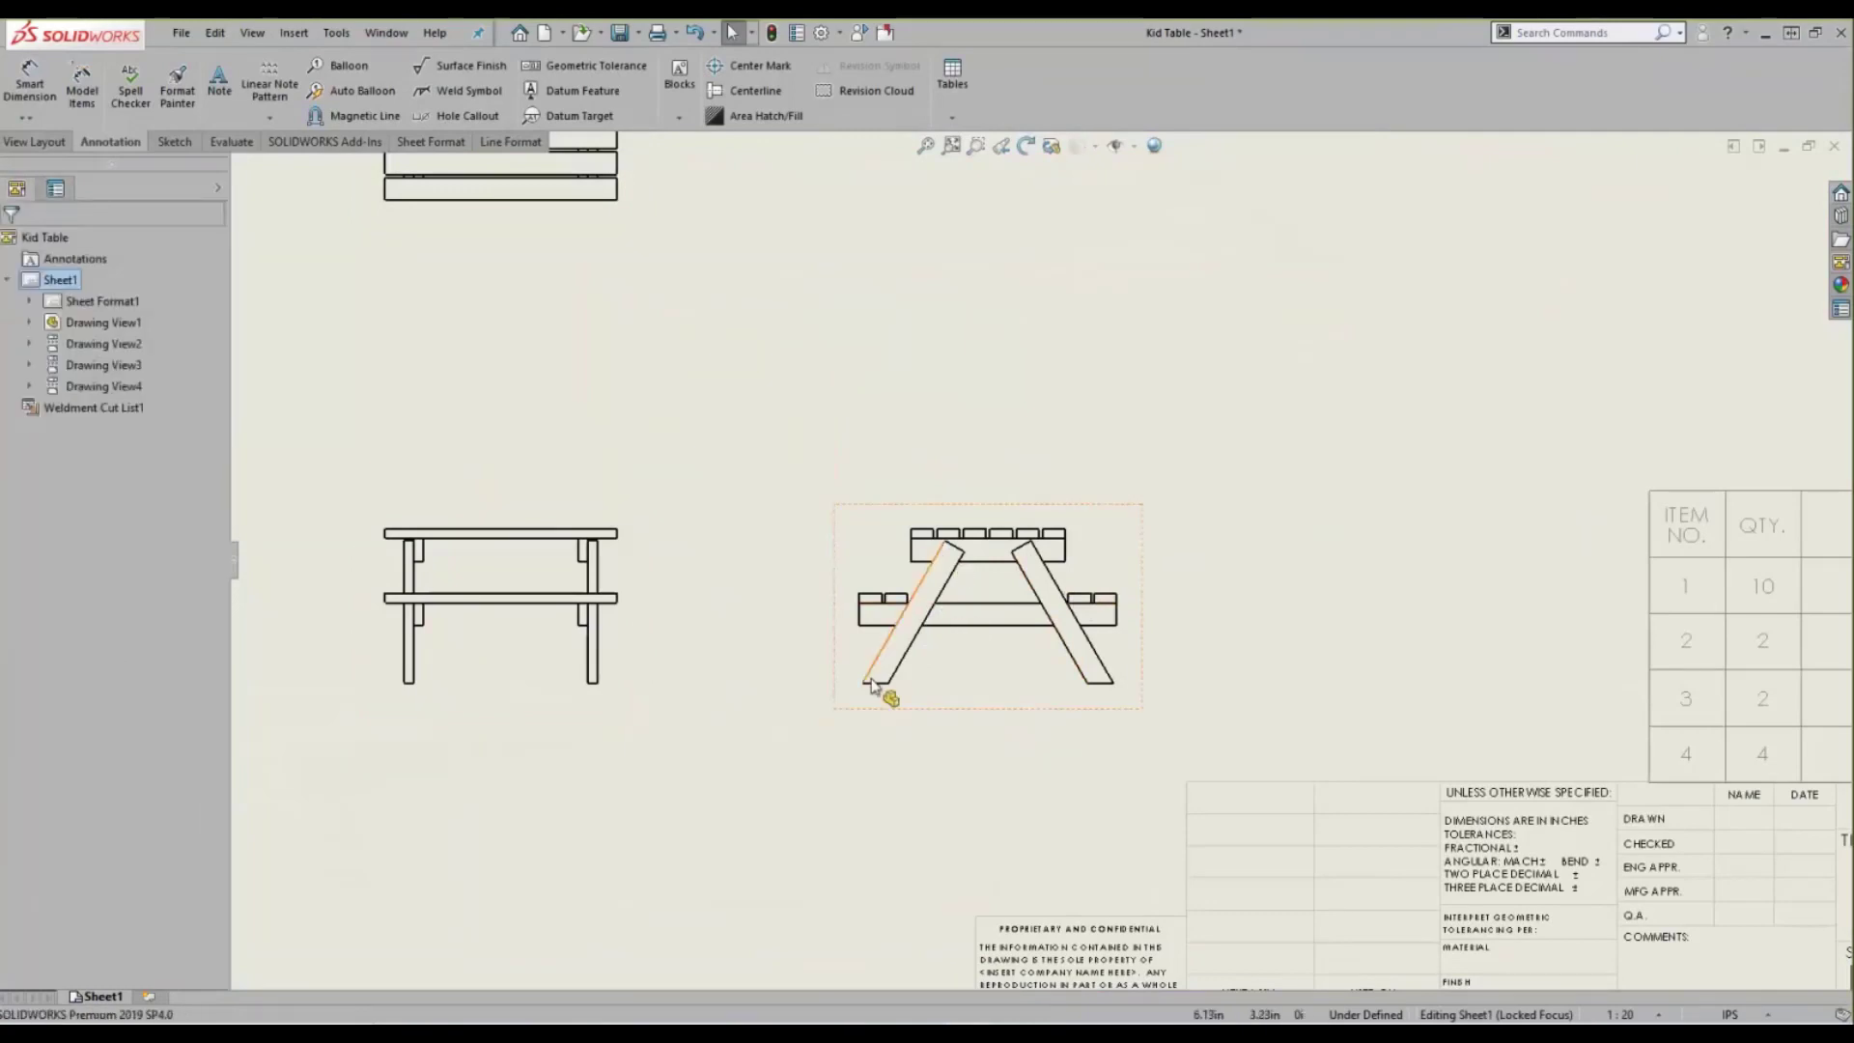
scroll(971, 265, "up", 2)
mouse_move(946, 253)
middle_mouse_down()
mouse_move(918, 405)
mouse_move(860, 478)
middle_mouse_up()
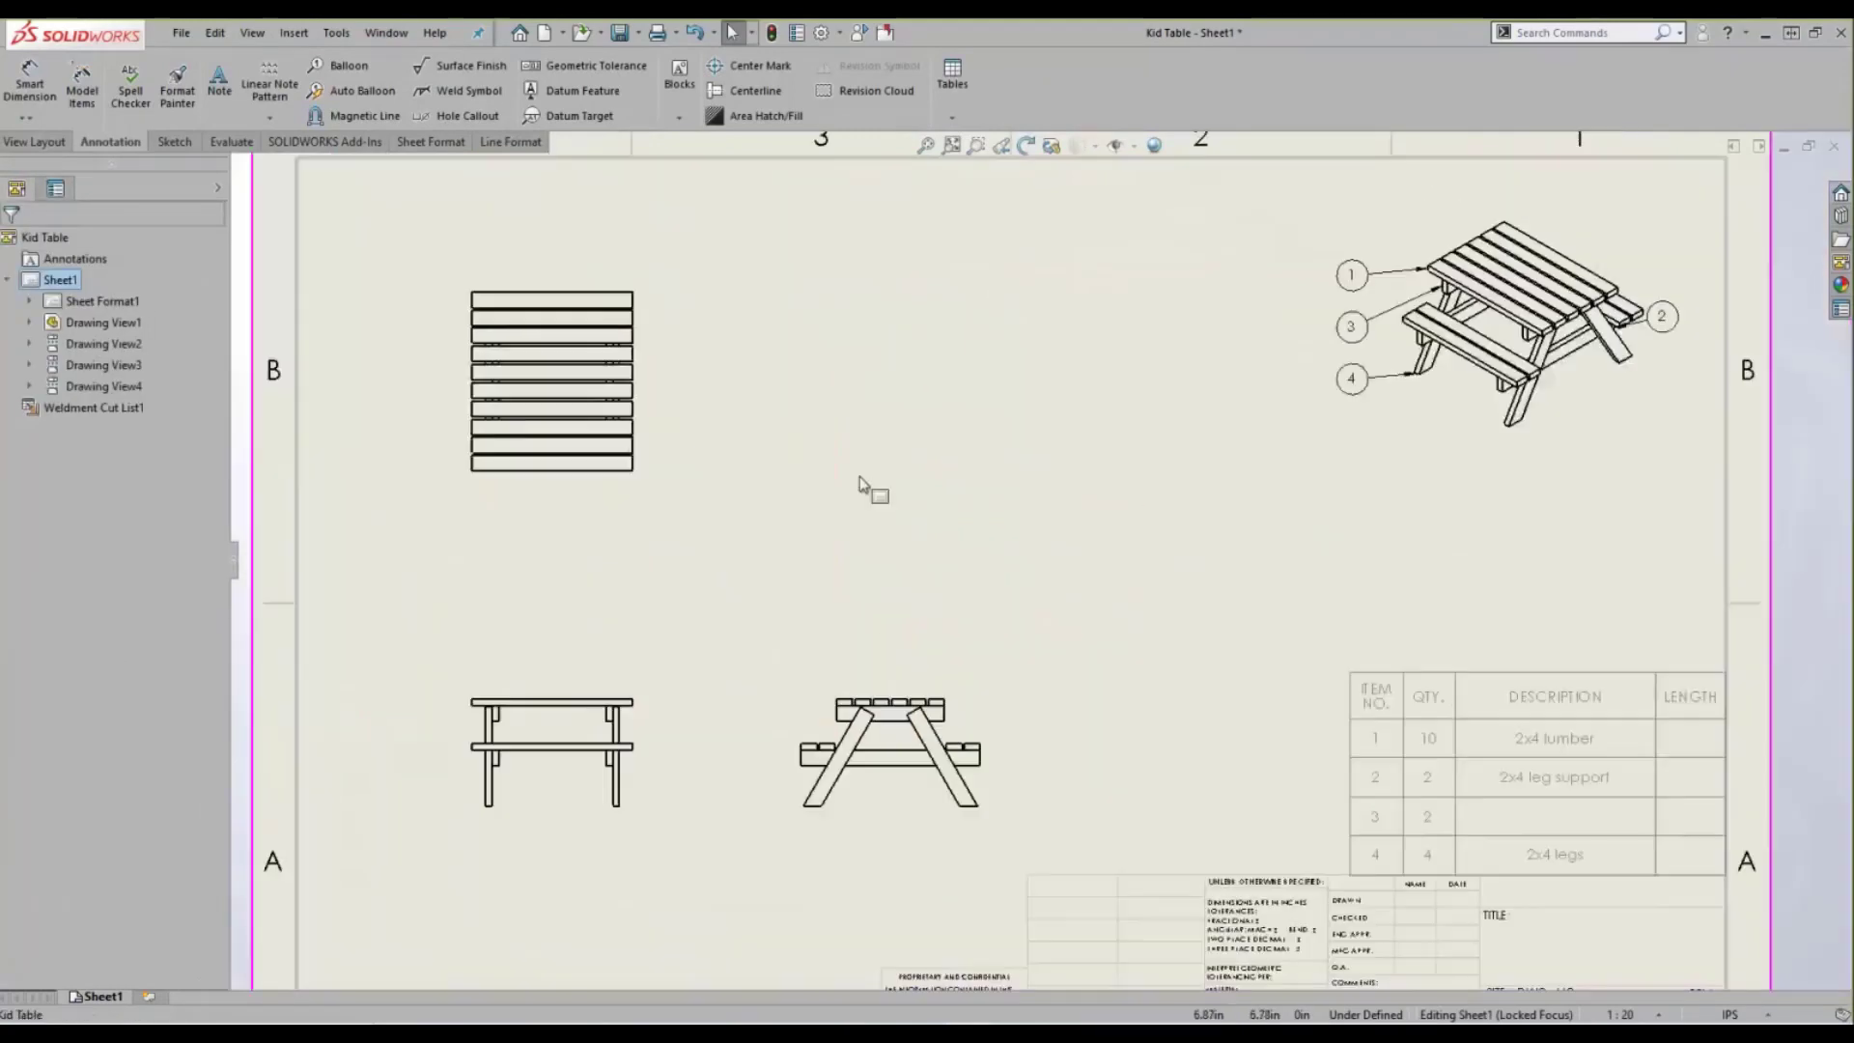
- Start a model view of the Kid Table and limit it to the single front leg body
left_click(32, 144)
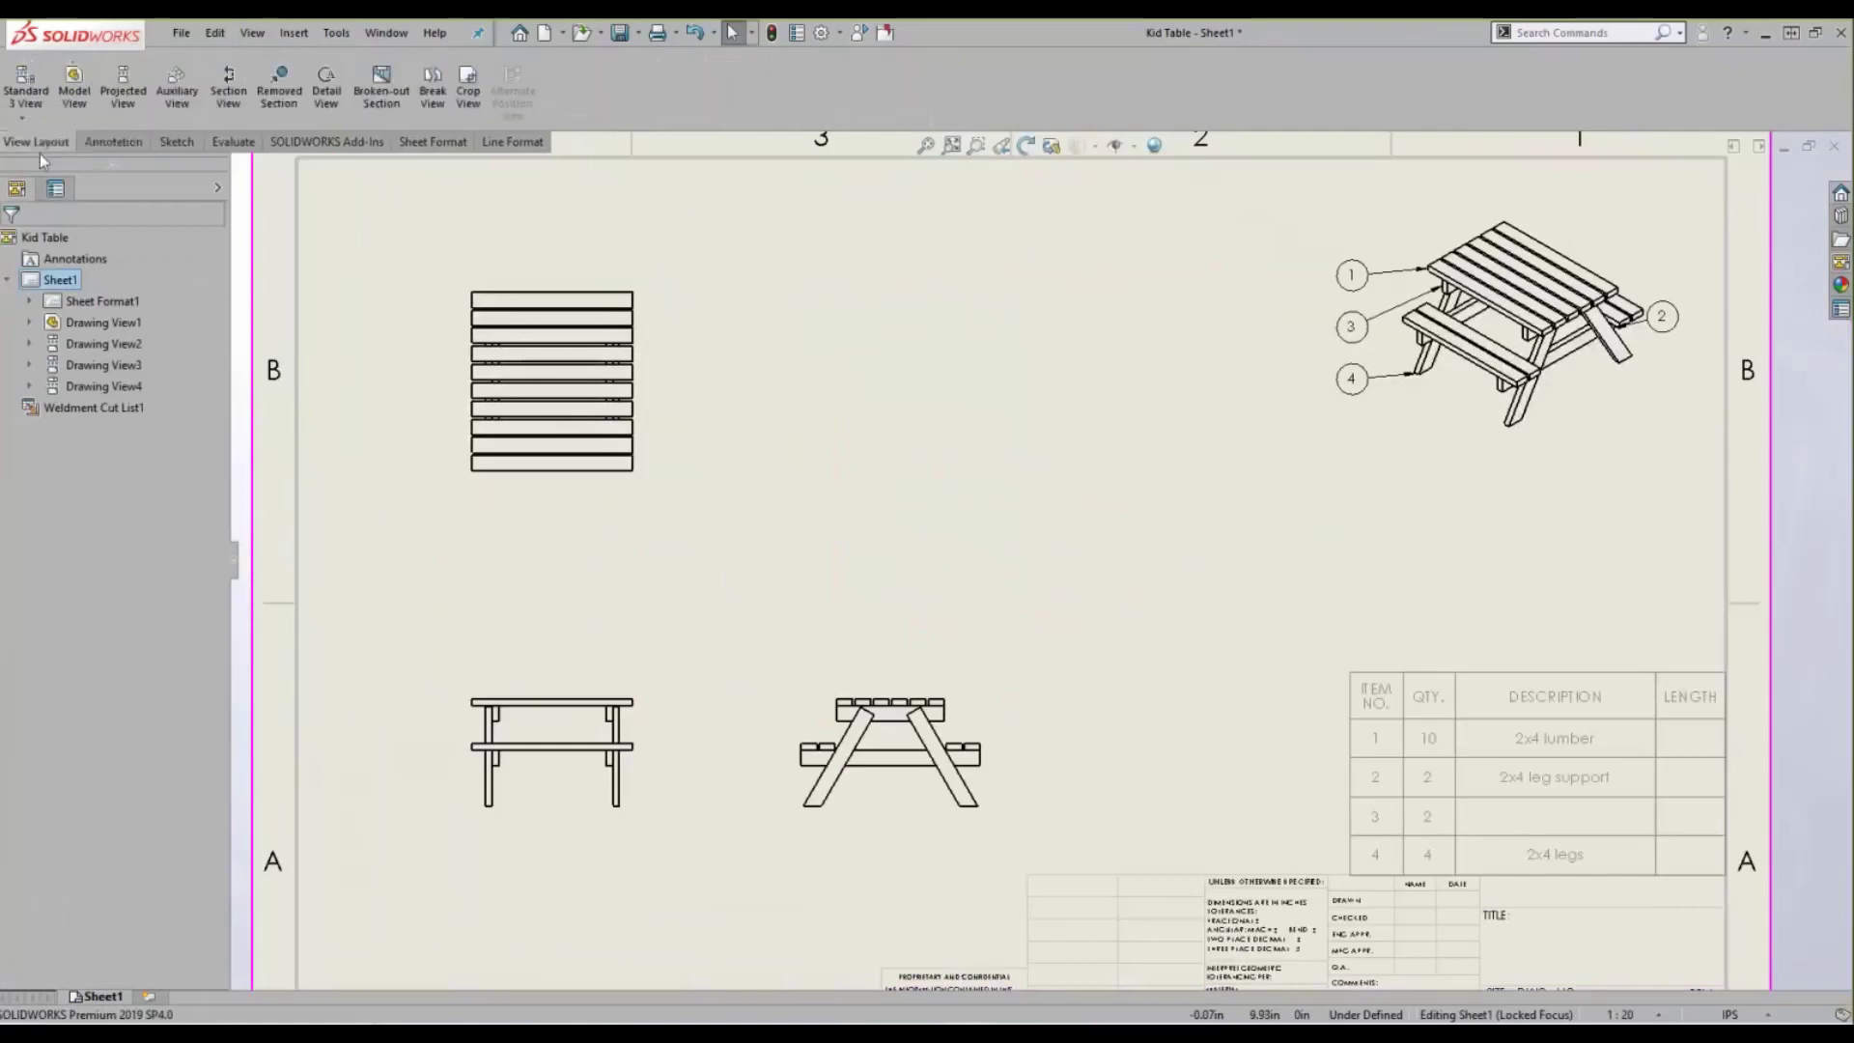
left_click(76, 94)
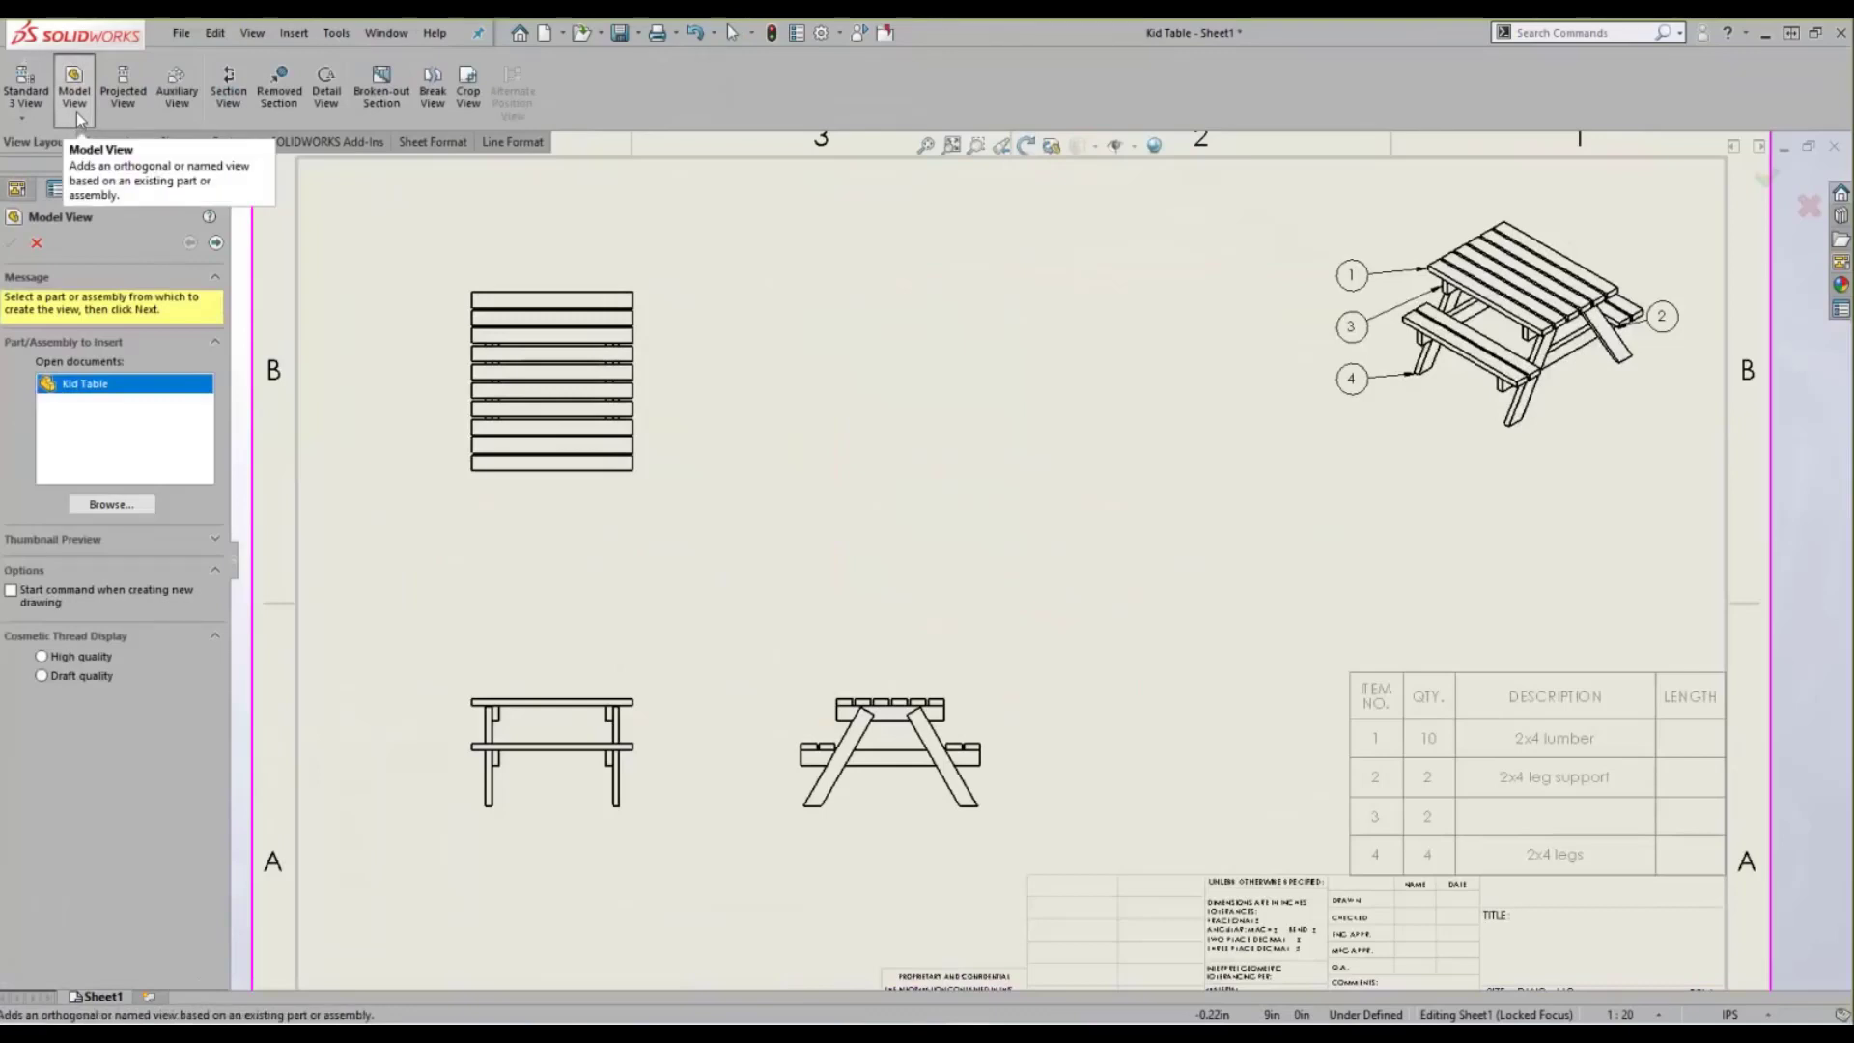
left_click(217, 243)
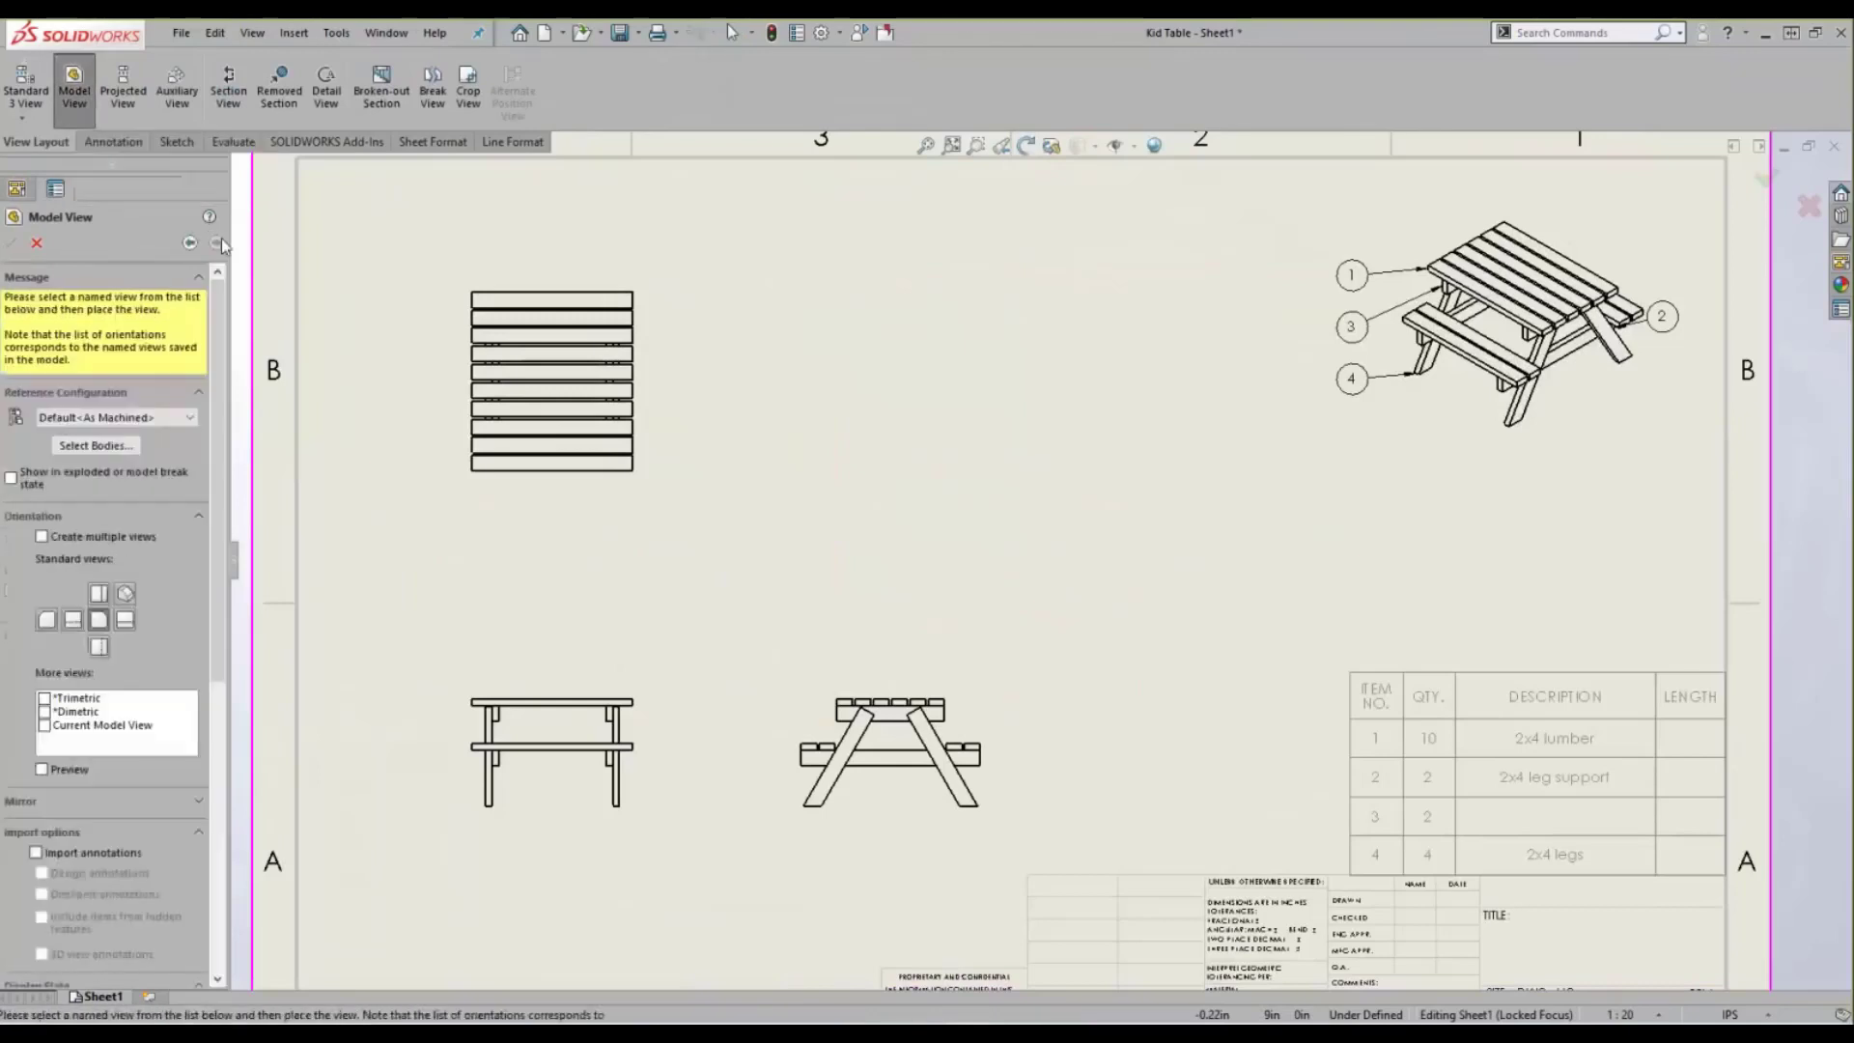
left_click(112, 449)
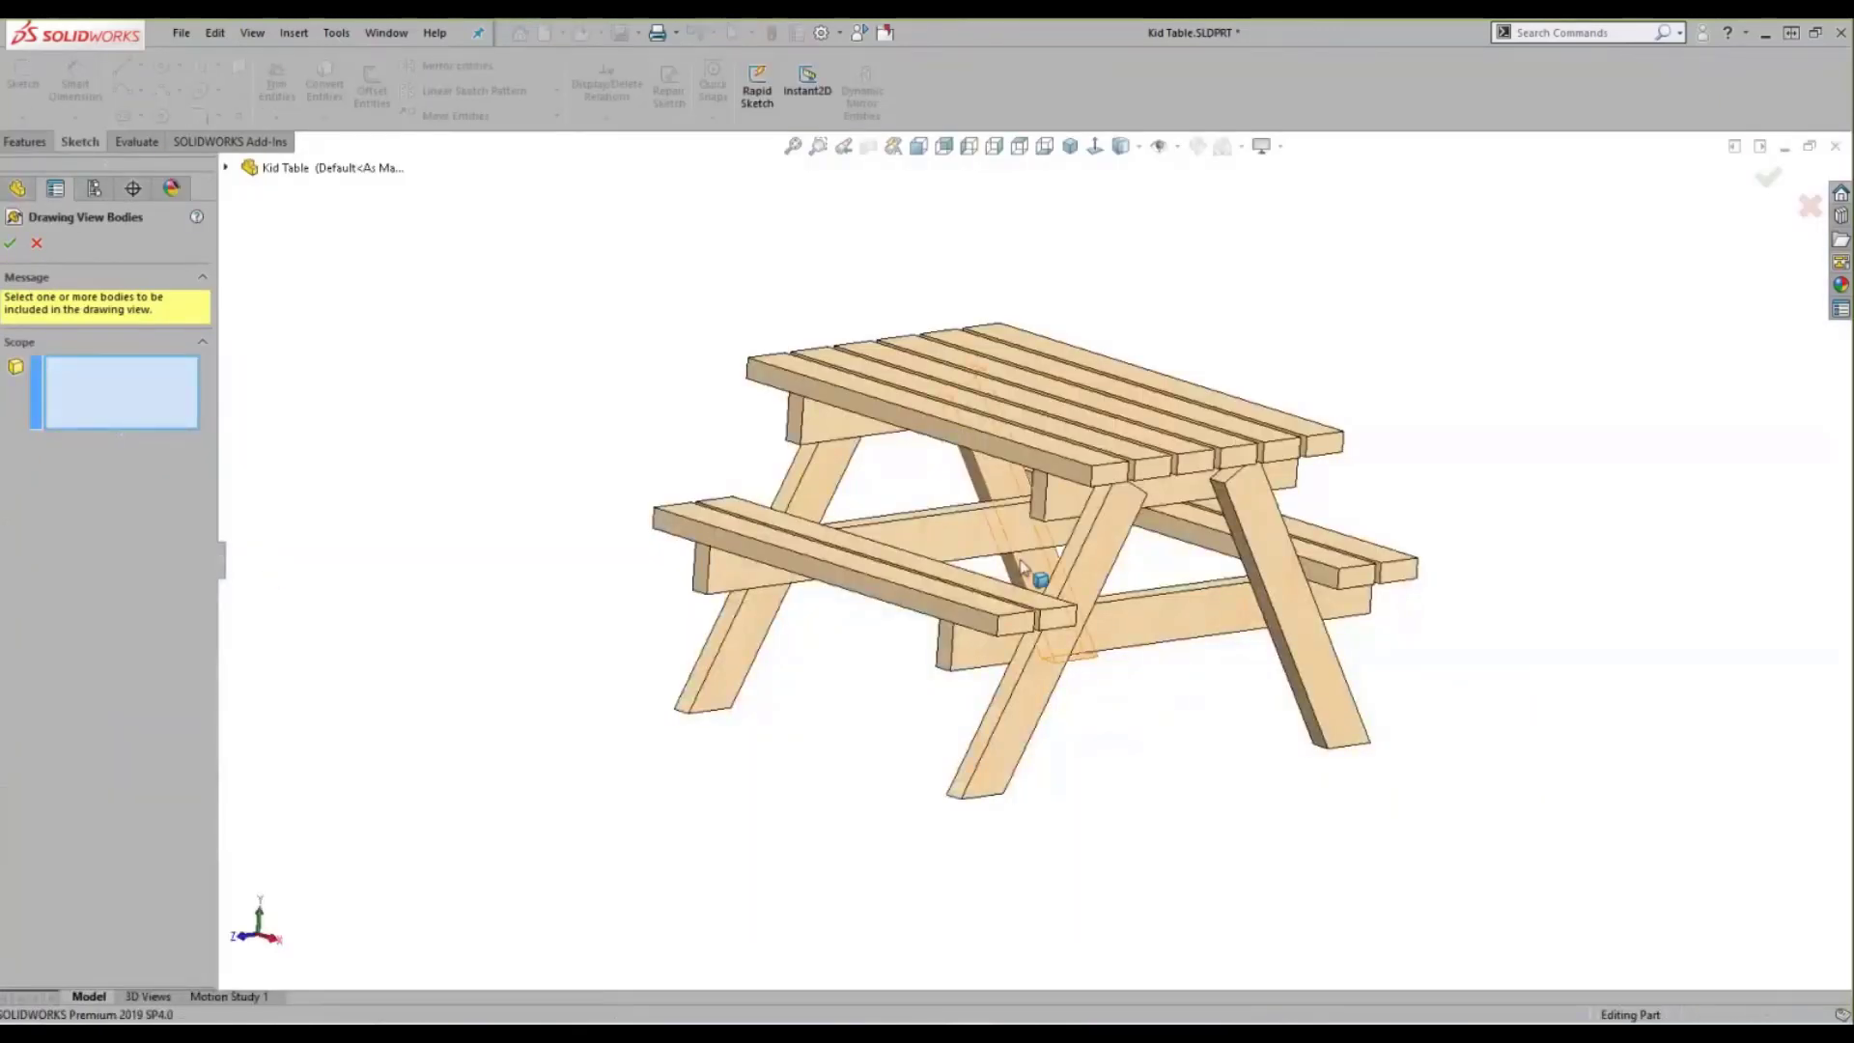
left_click(1098, 539)
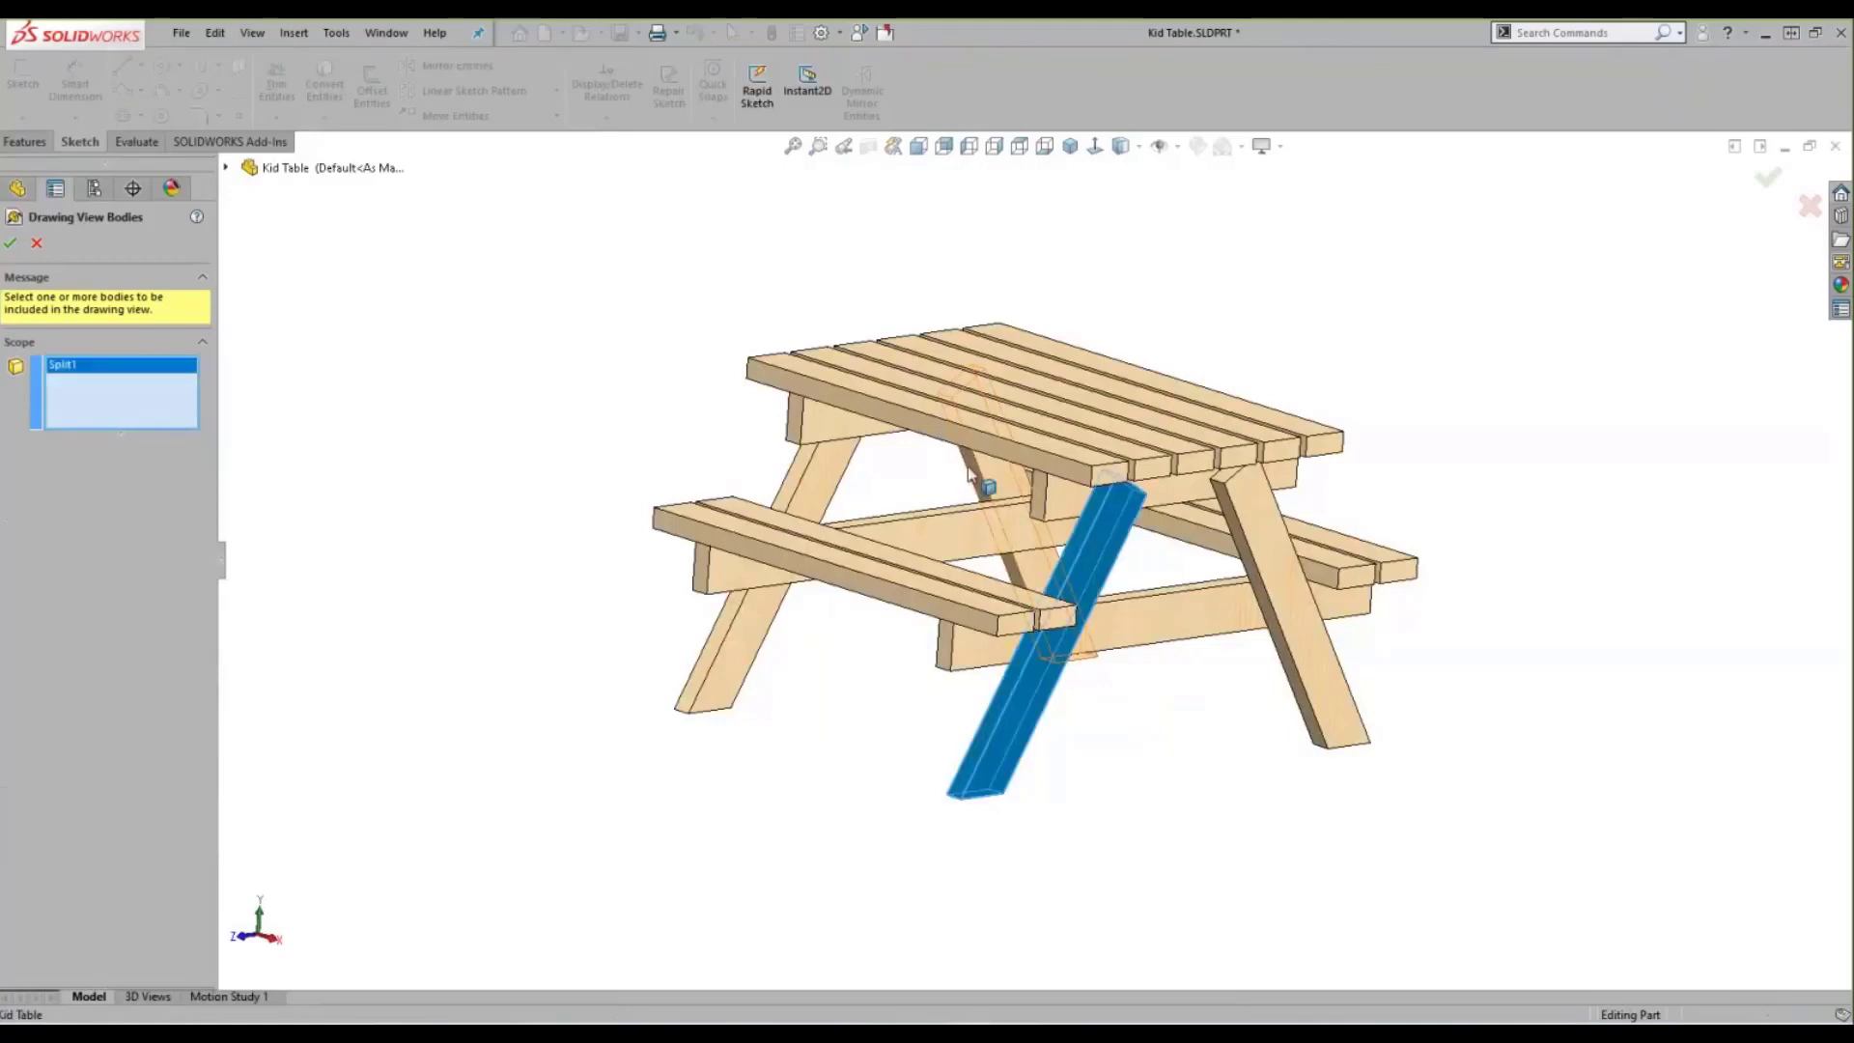
left_click(11, 245)
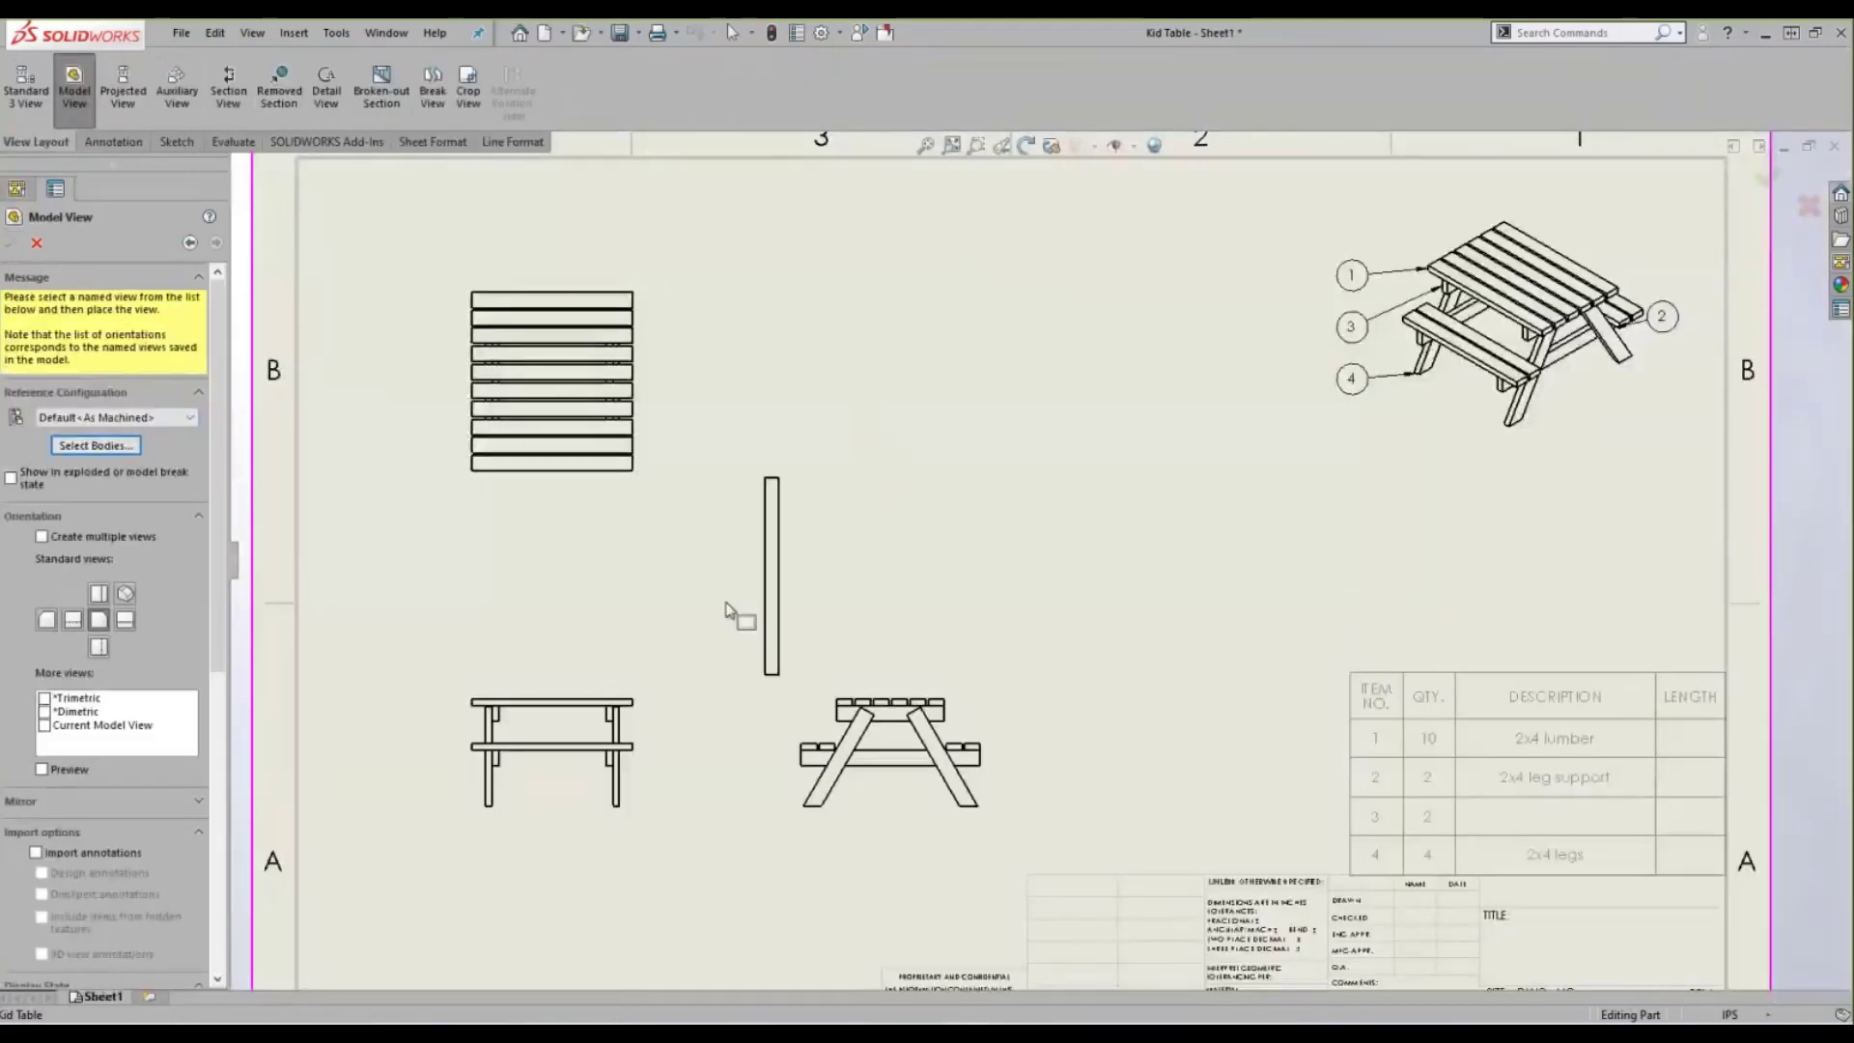
- Place the leg body as a right view in the open area between the top and isometric views
left_click(132, 621)
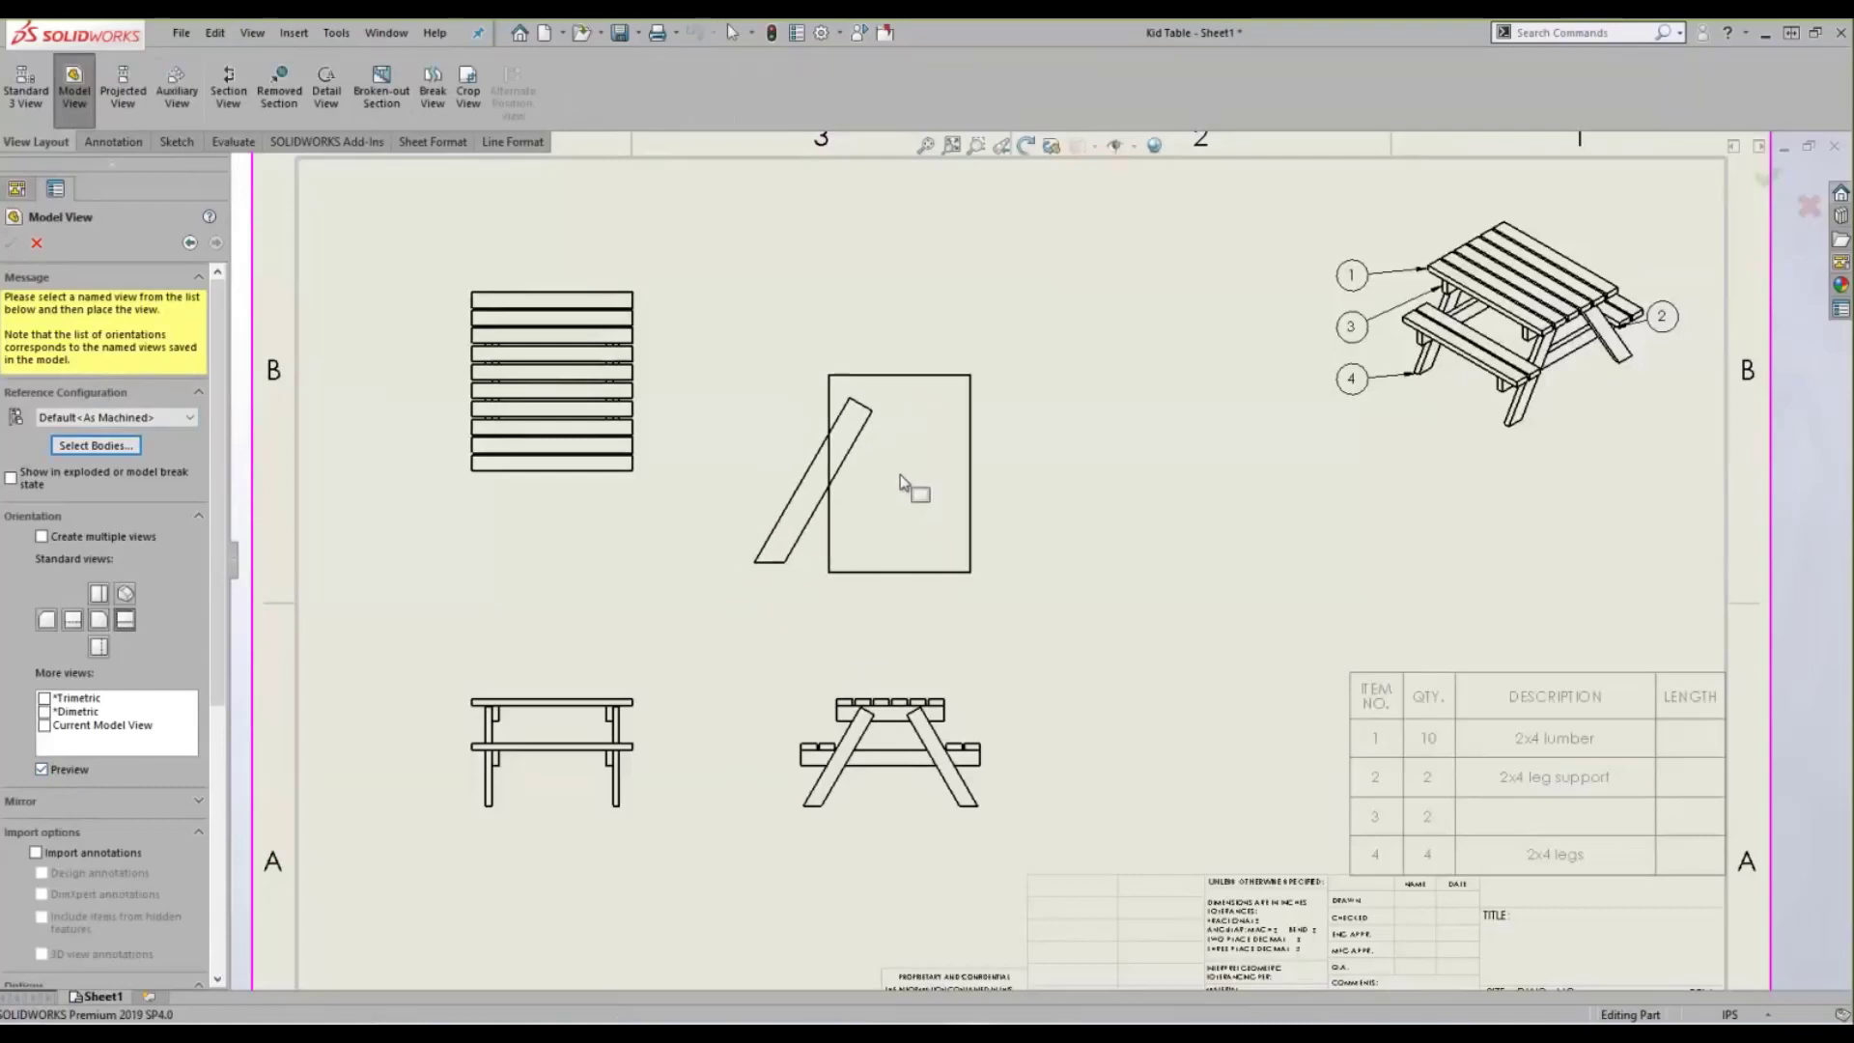
left_click(1009, 439)
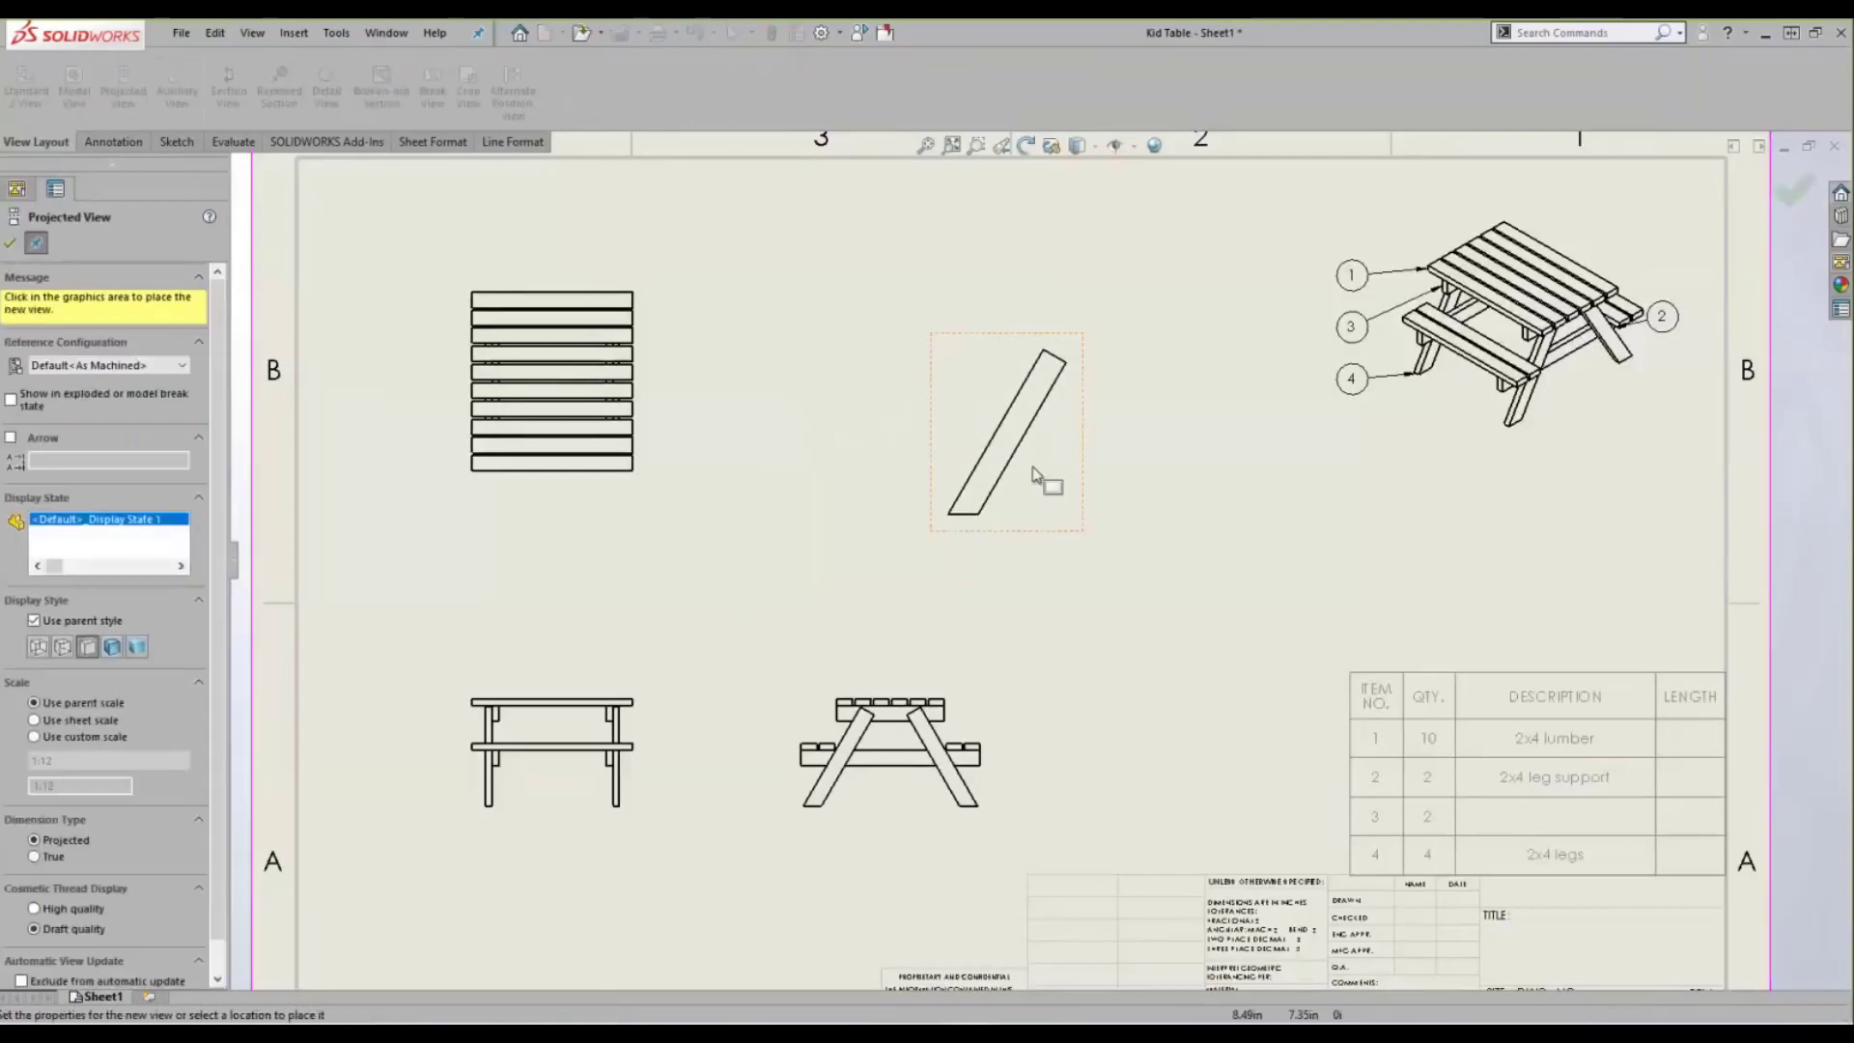
scroll(1048, 469, "down", 2)
key("Escape")
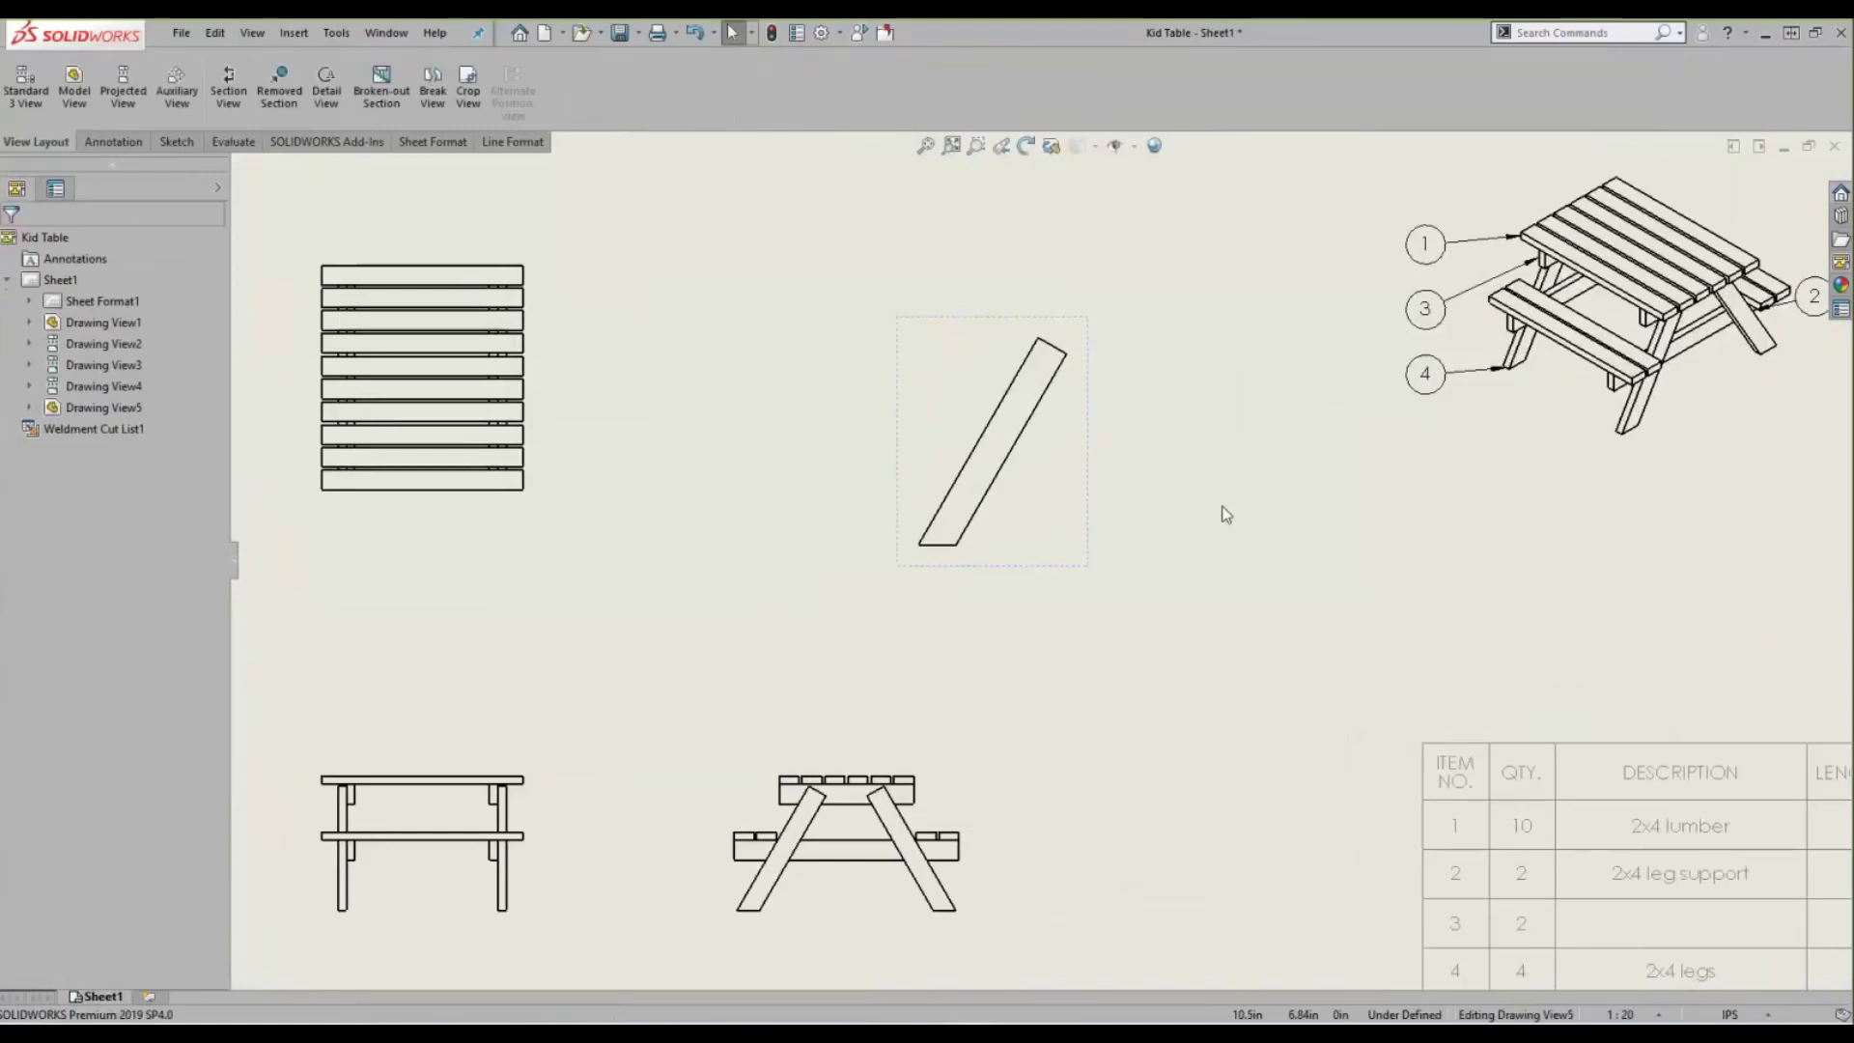
- Rotate the leg view by aligning its shorter long side as a horizontal edge
left_click(968, 468)
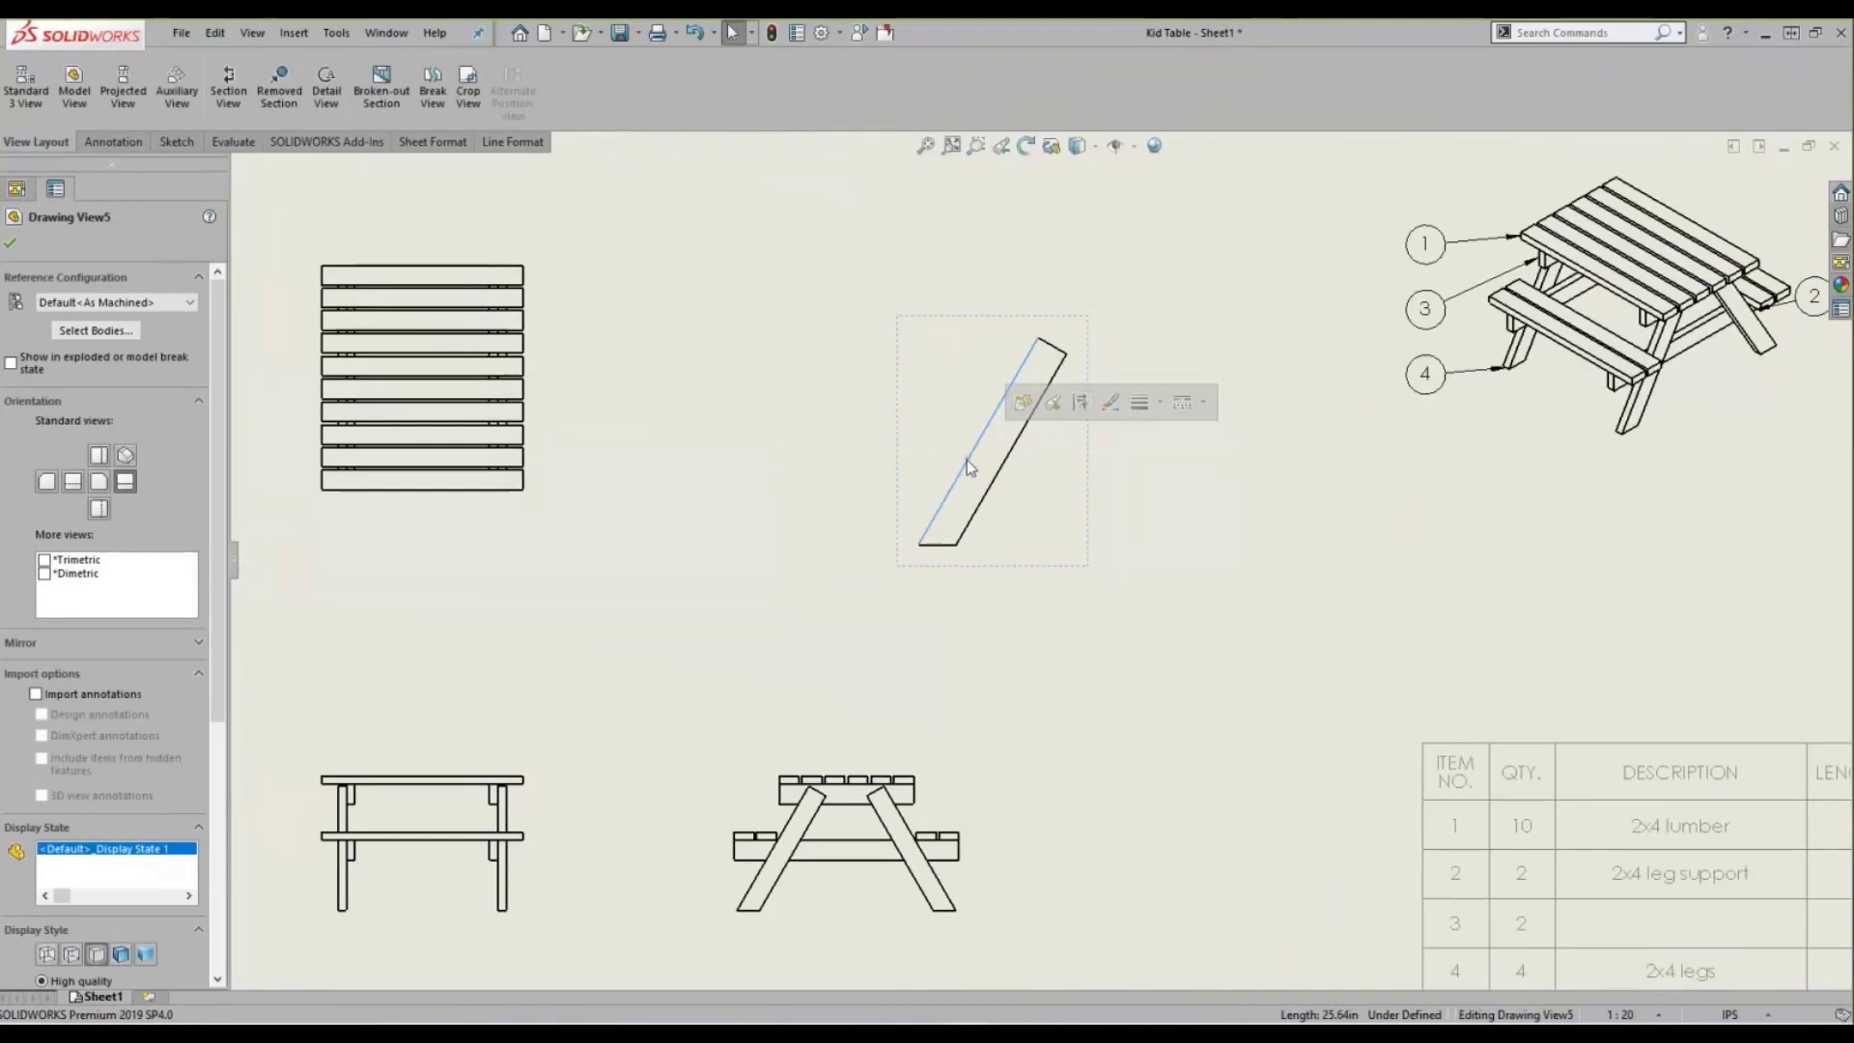
left_click(1011, 454)
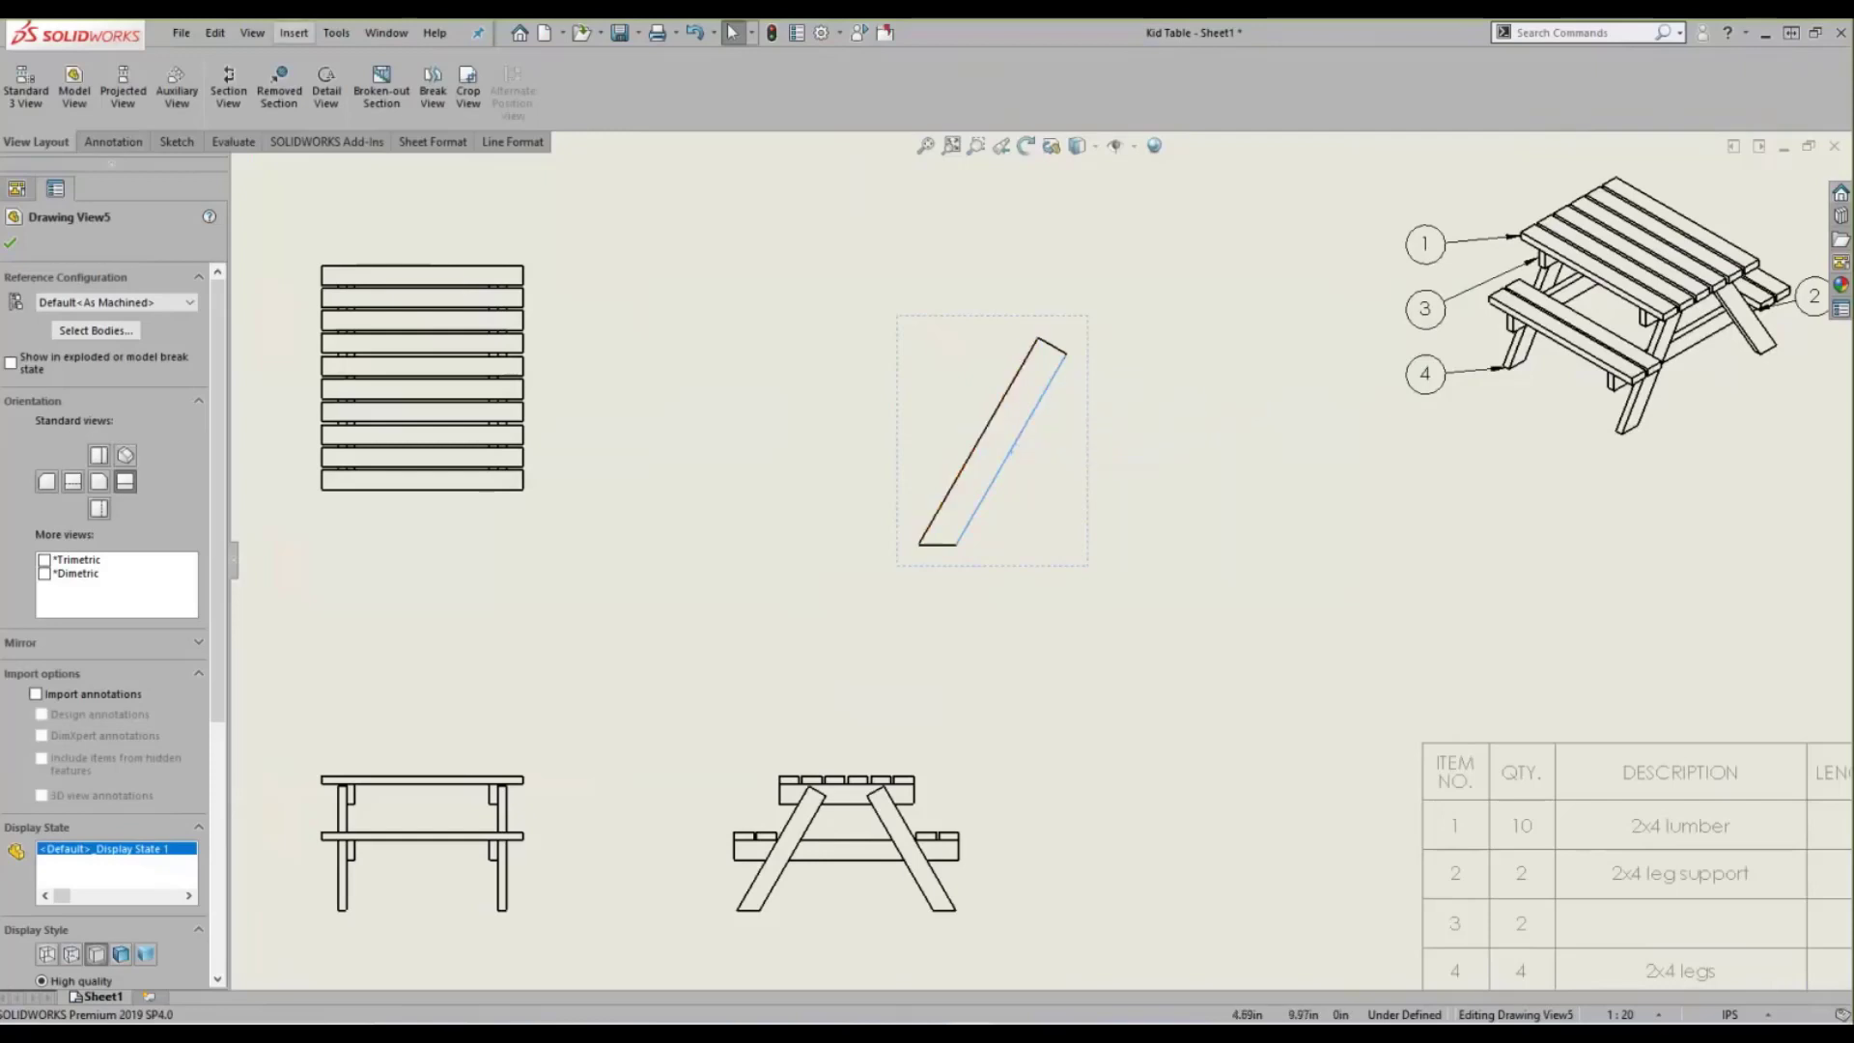
left_click(294, 32)
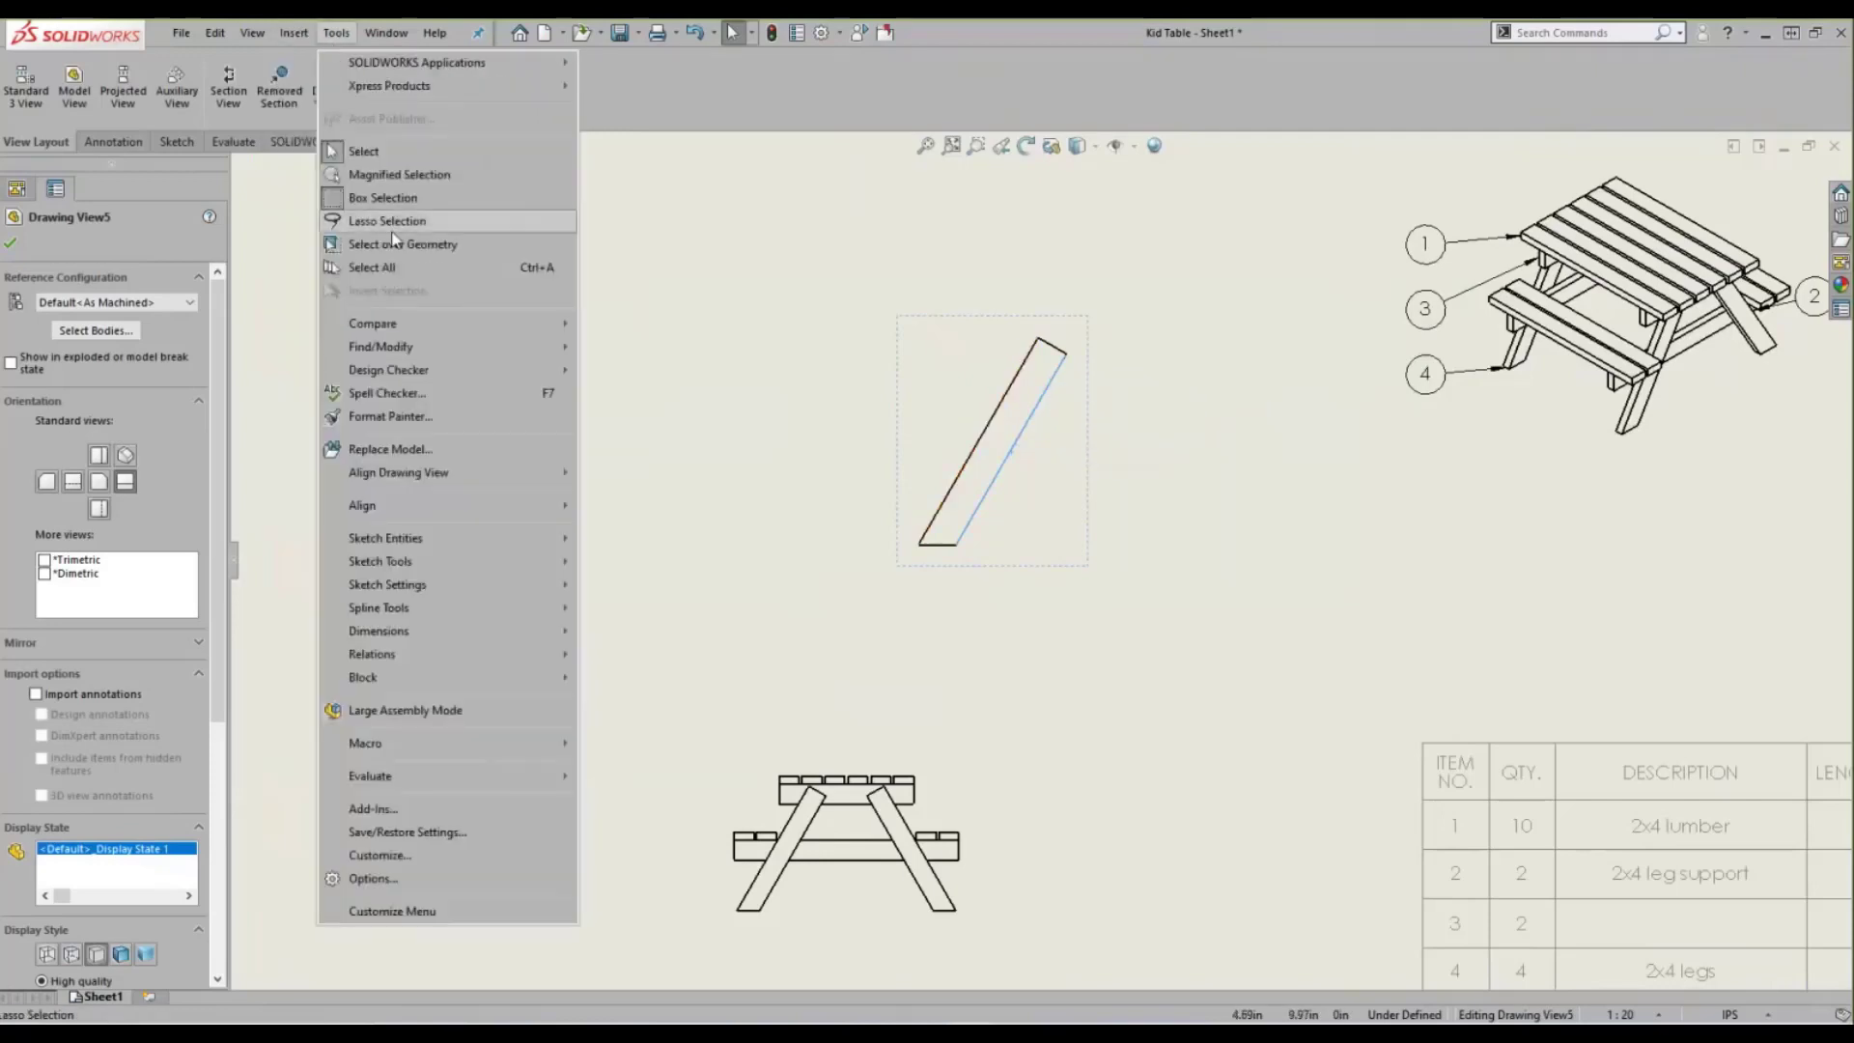
mouse_move(456, 483)
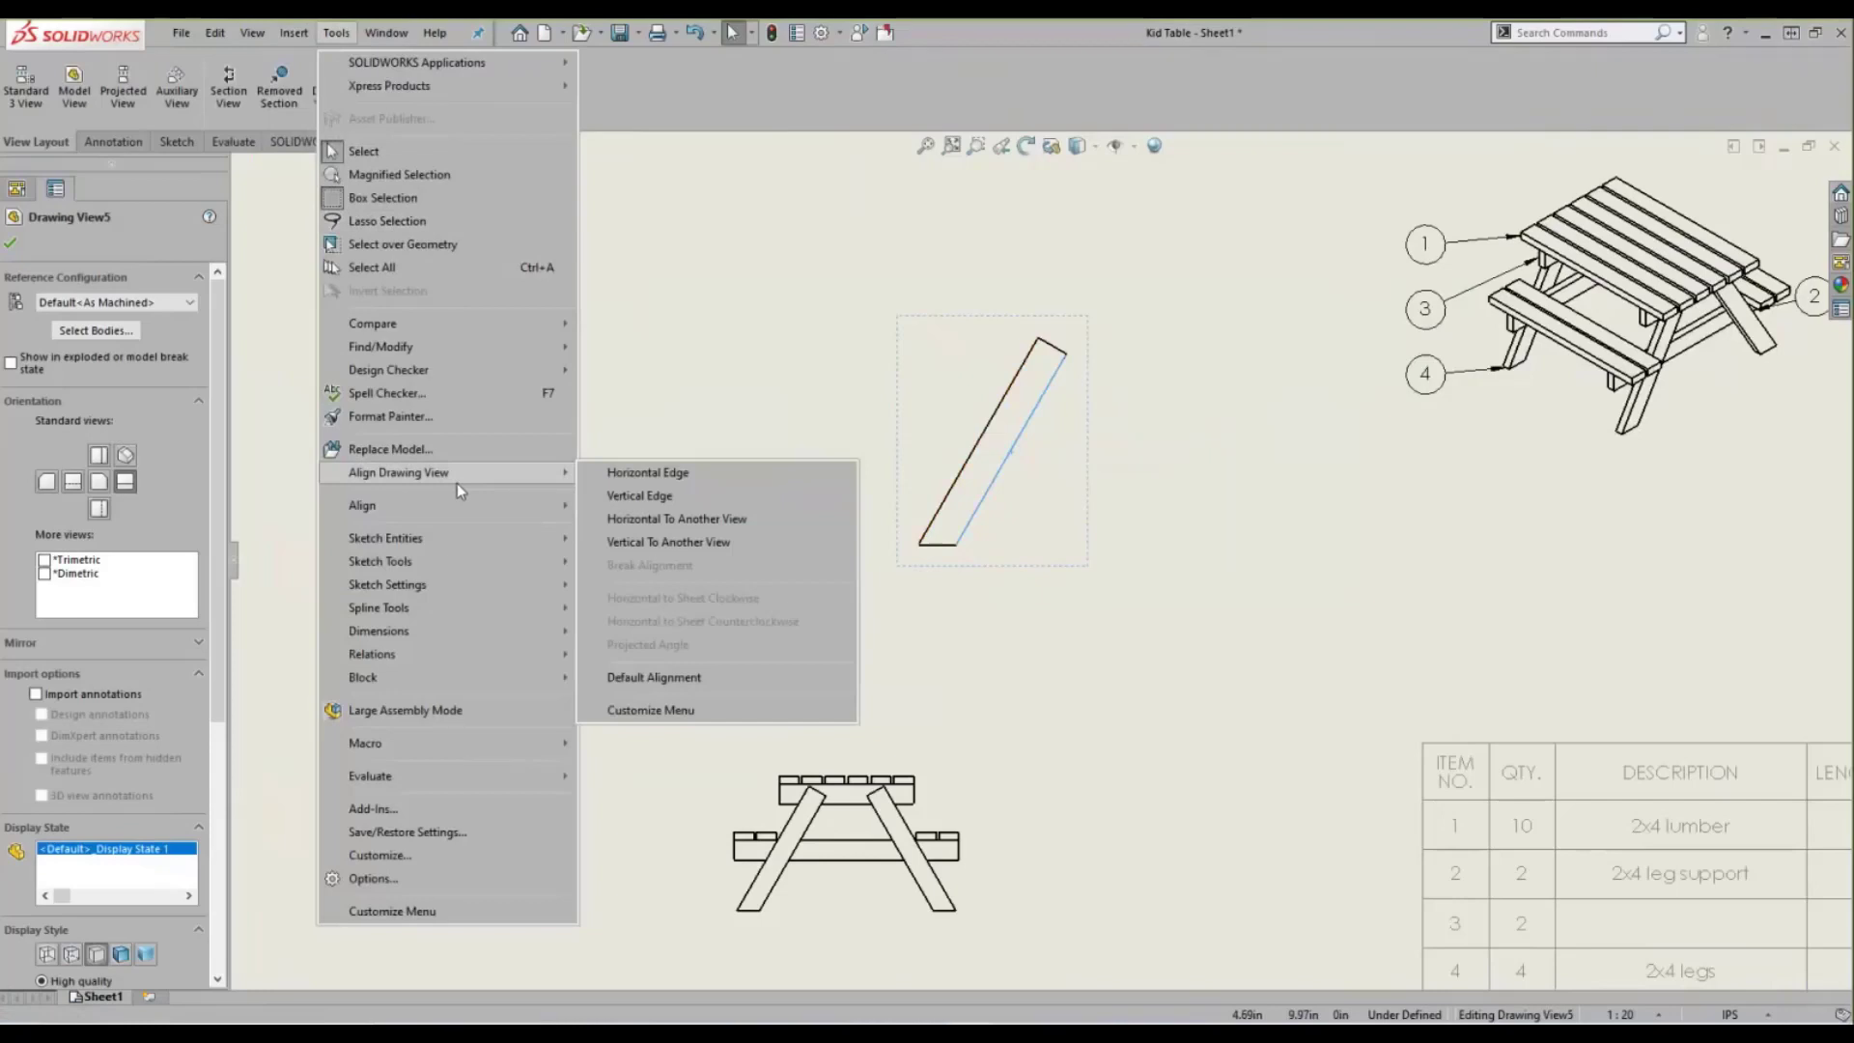
left_click(672, 478)
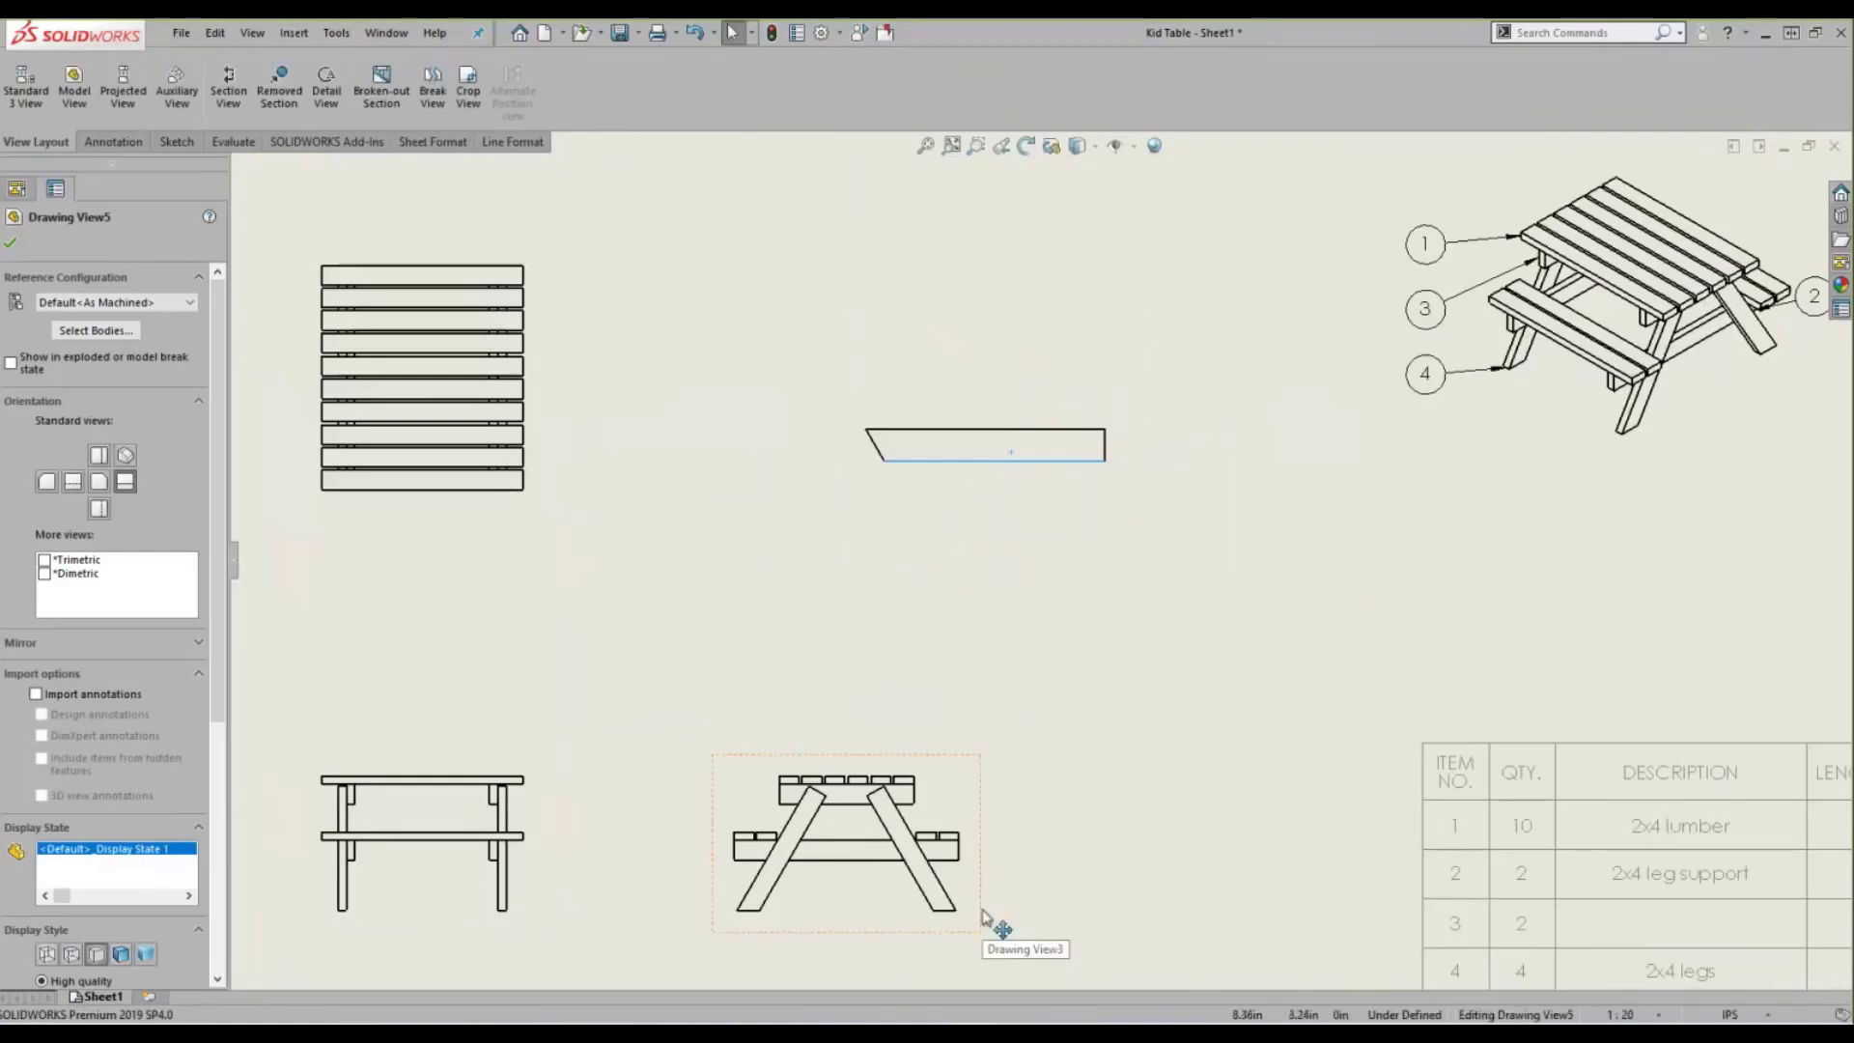
- Realign the leg view with its longest edge as the horizontal edge so that this edge forms the base
left_click(989, 430)
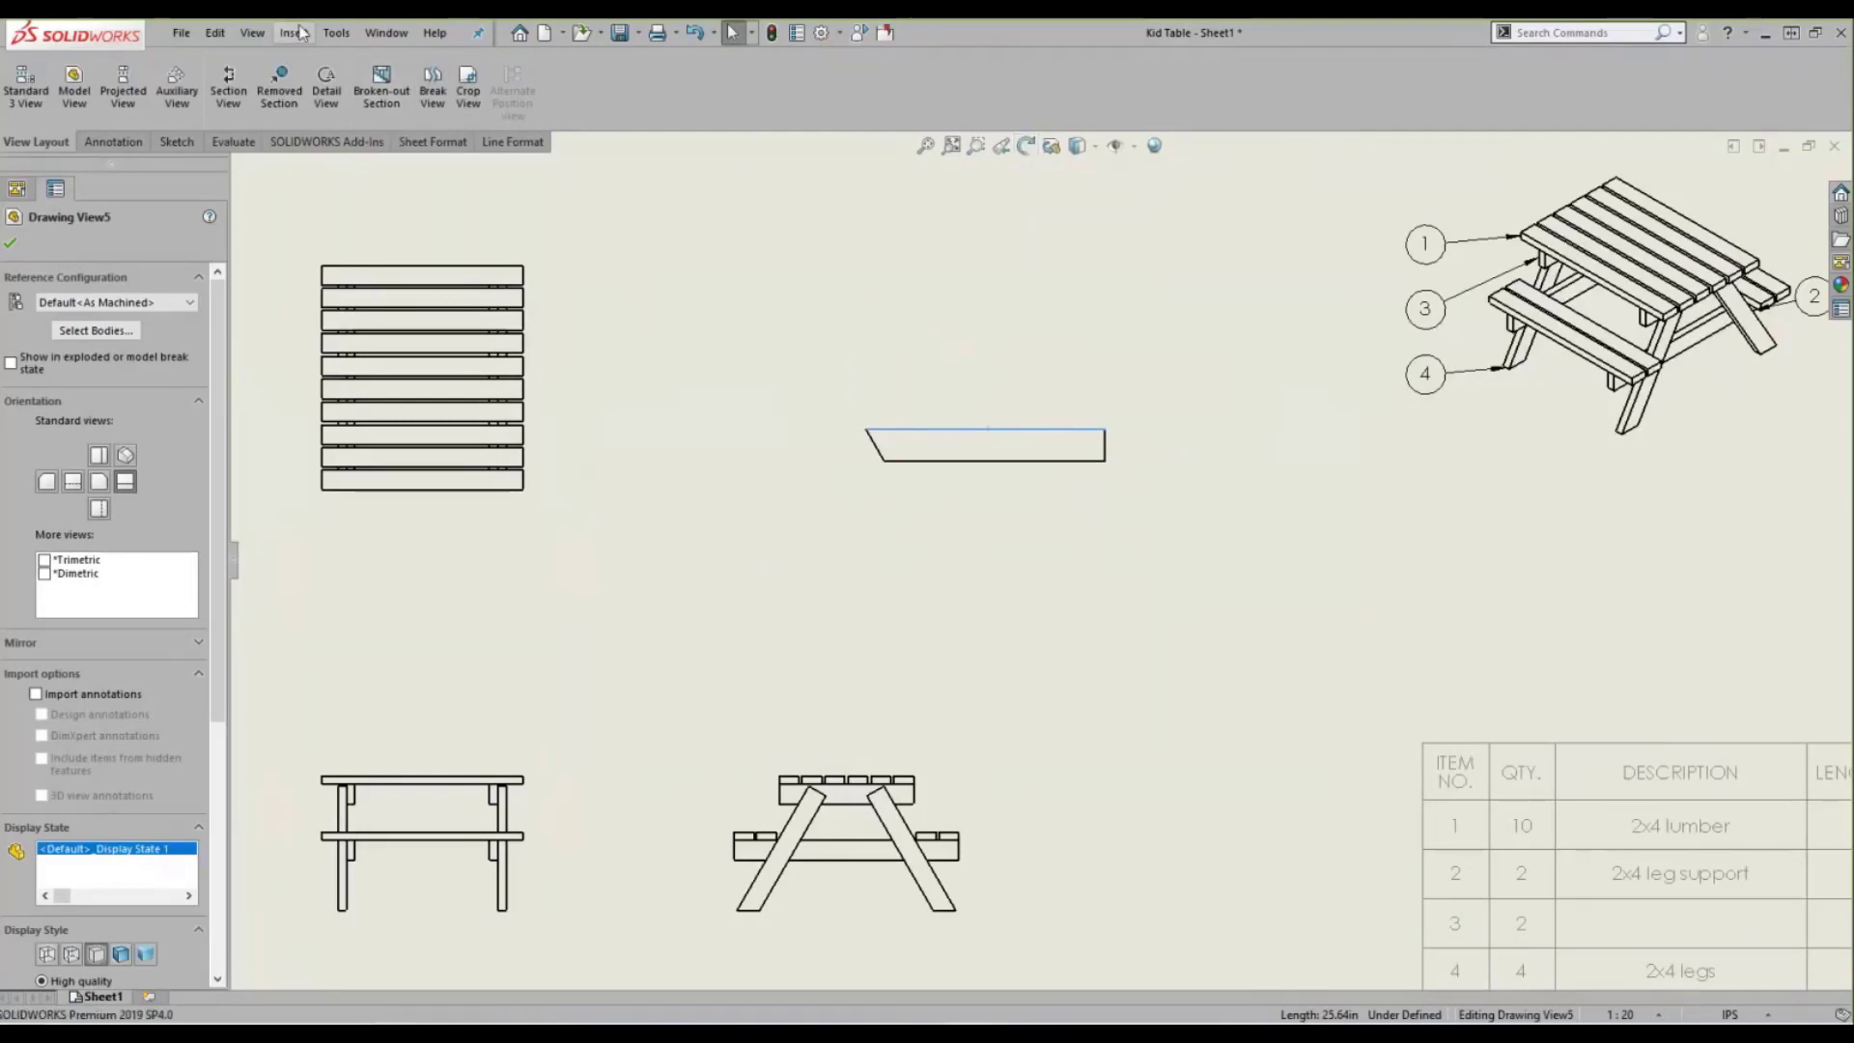
left_click(336, 32)
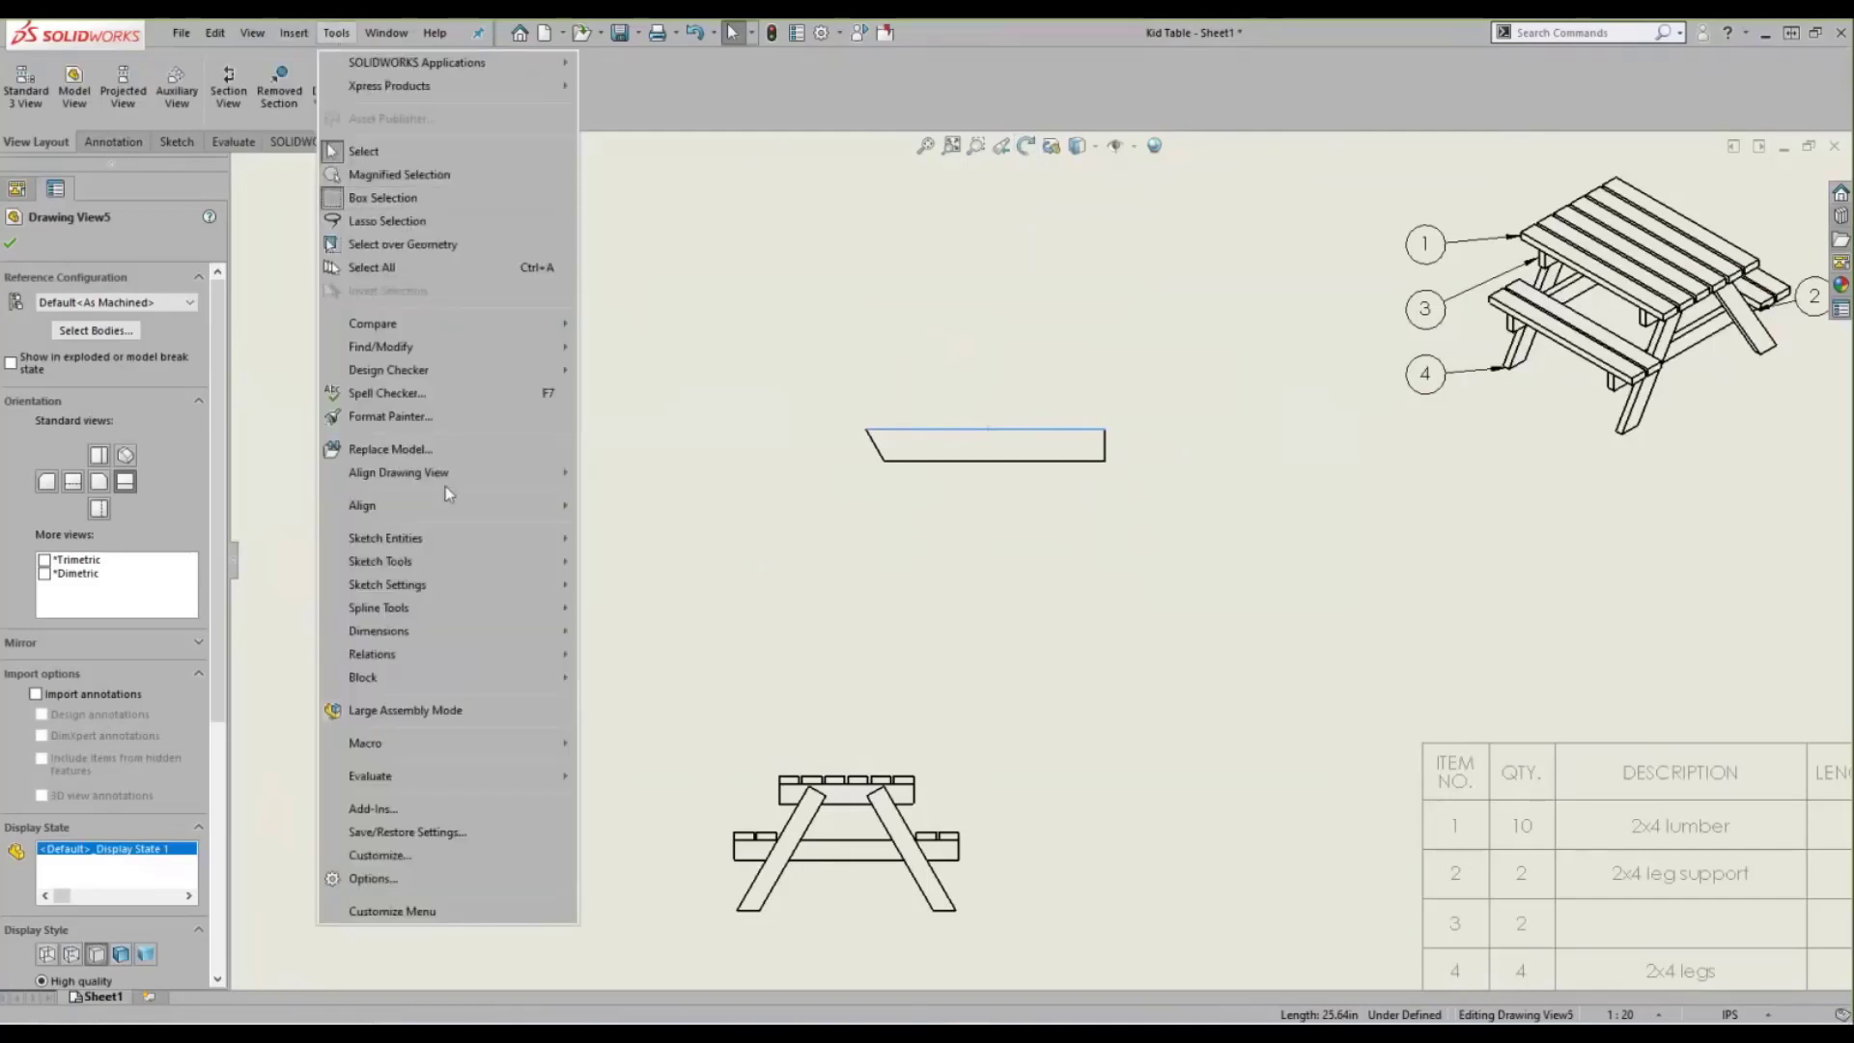
left_click(662, 475)
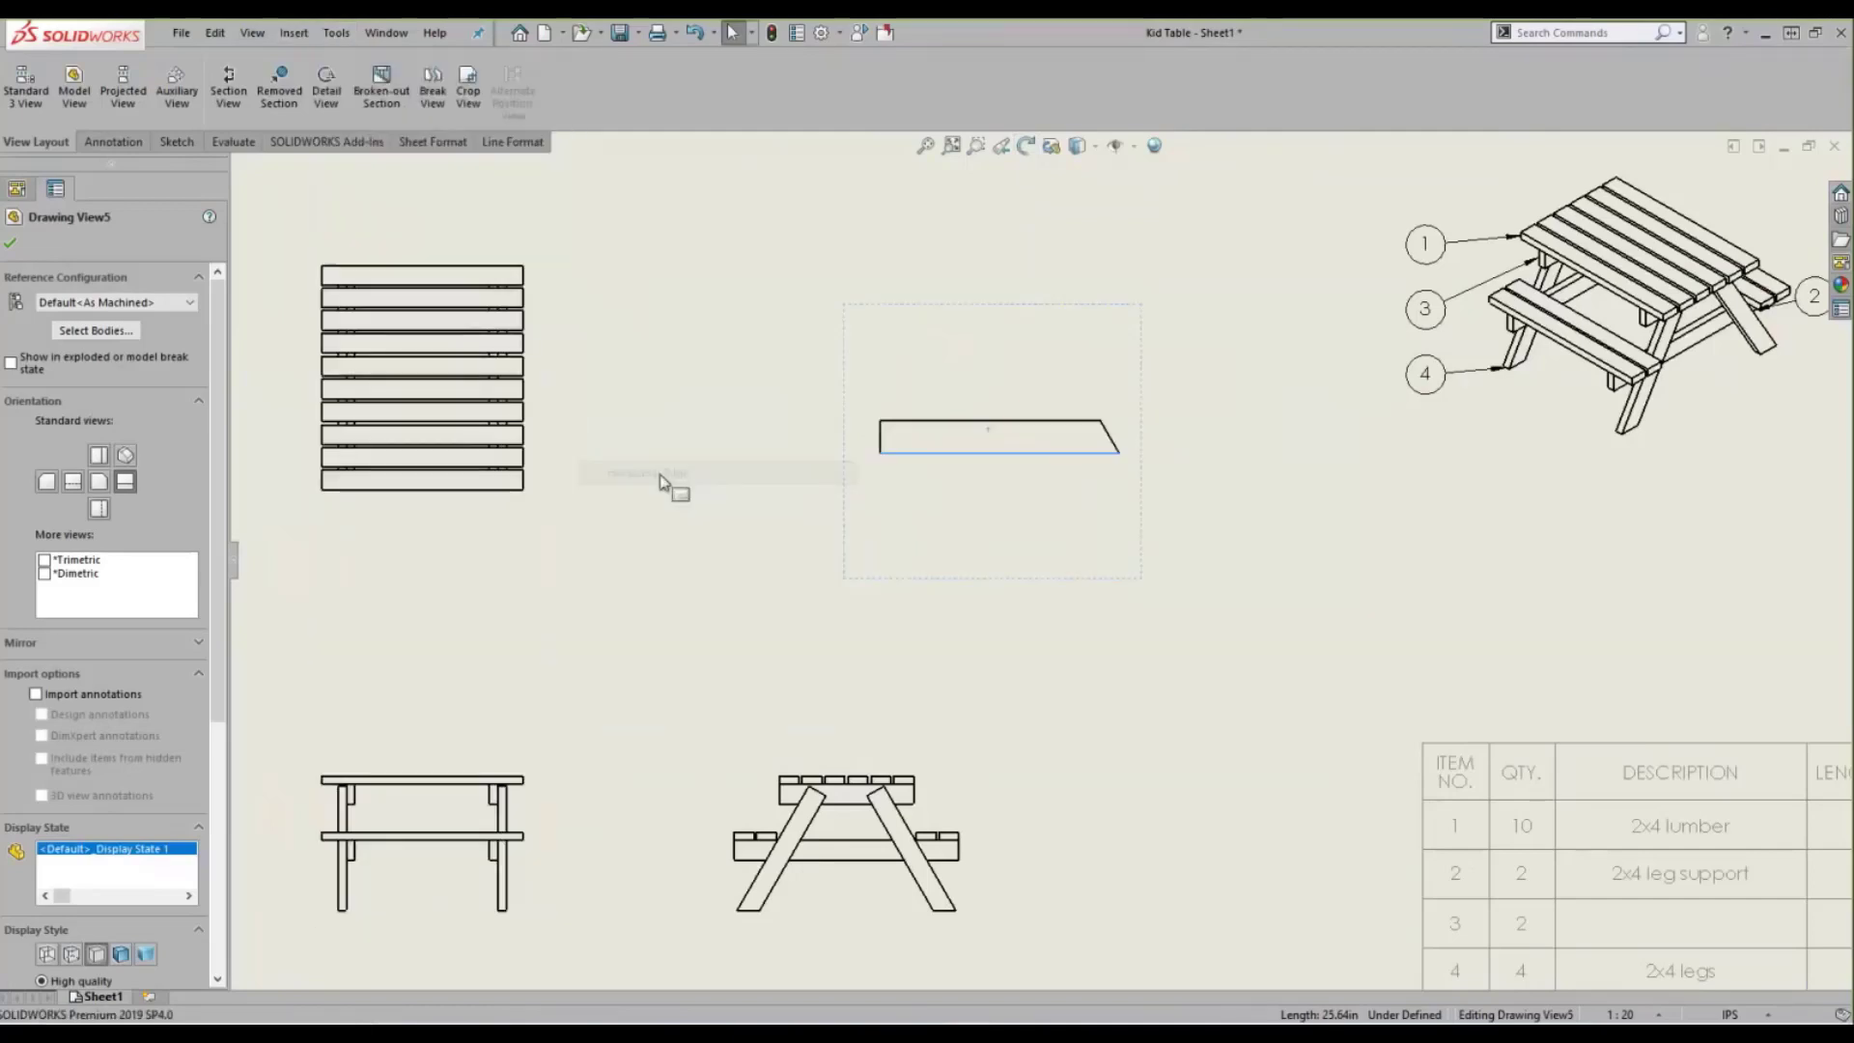
left_click(1096, 674)
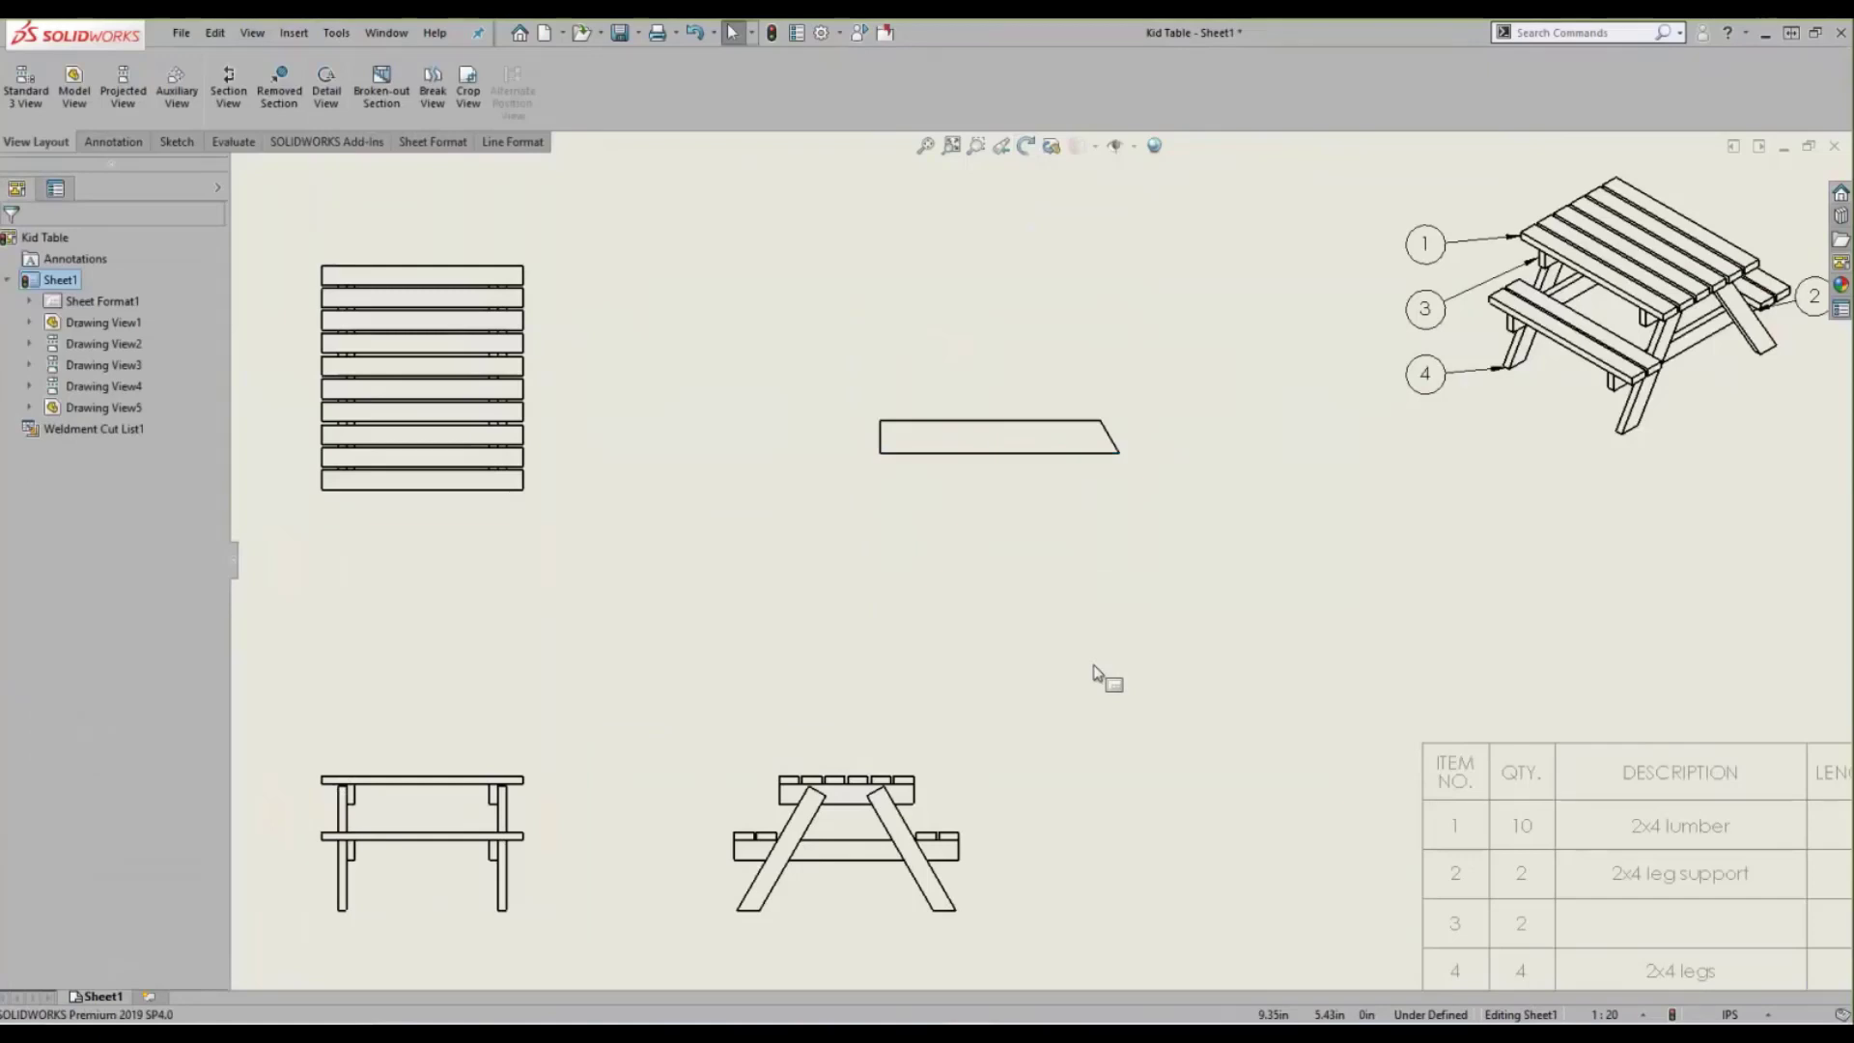
- Dimension the length of the leg's longest edge with Smart Dimension, placing the value below the view
left_click(111, 141)
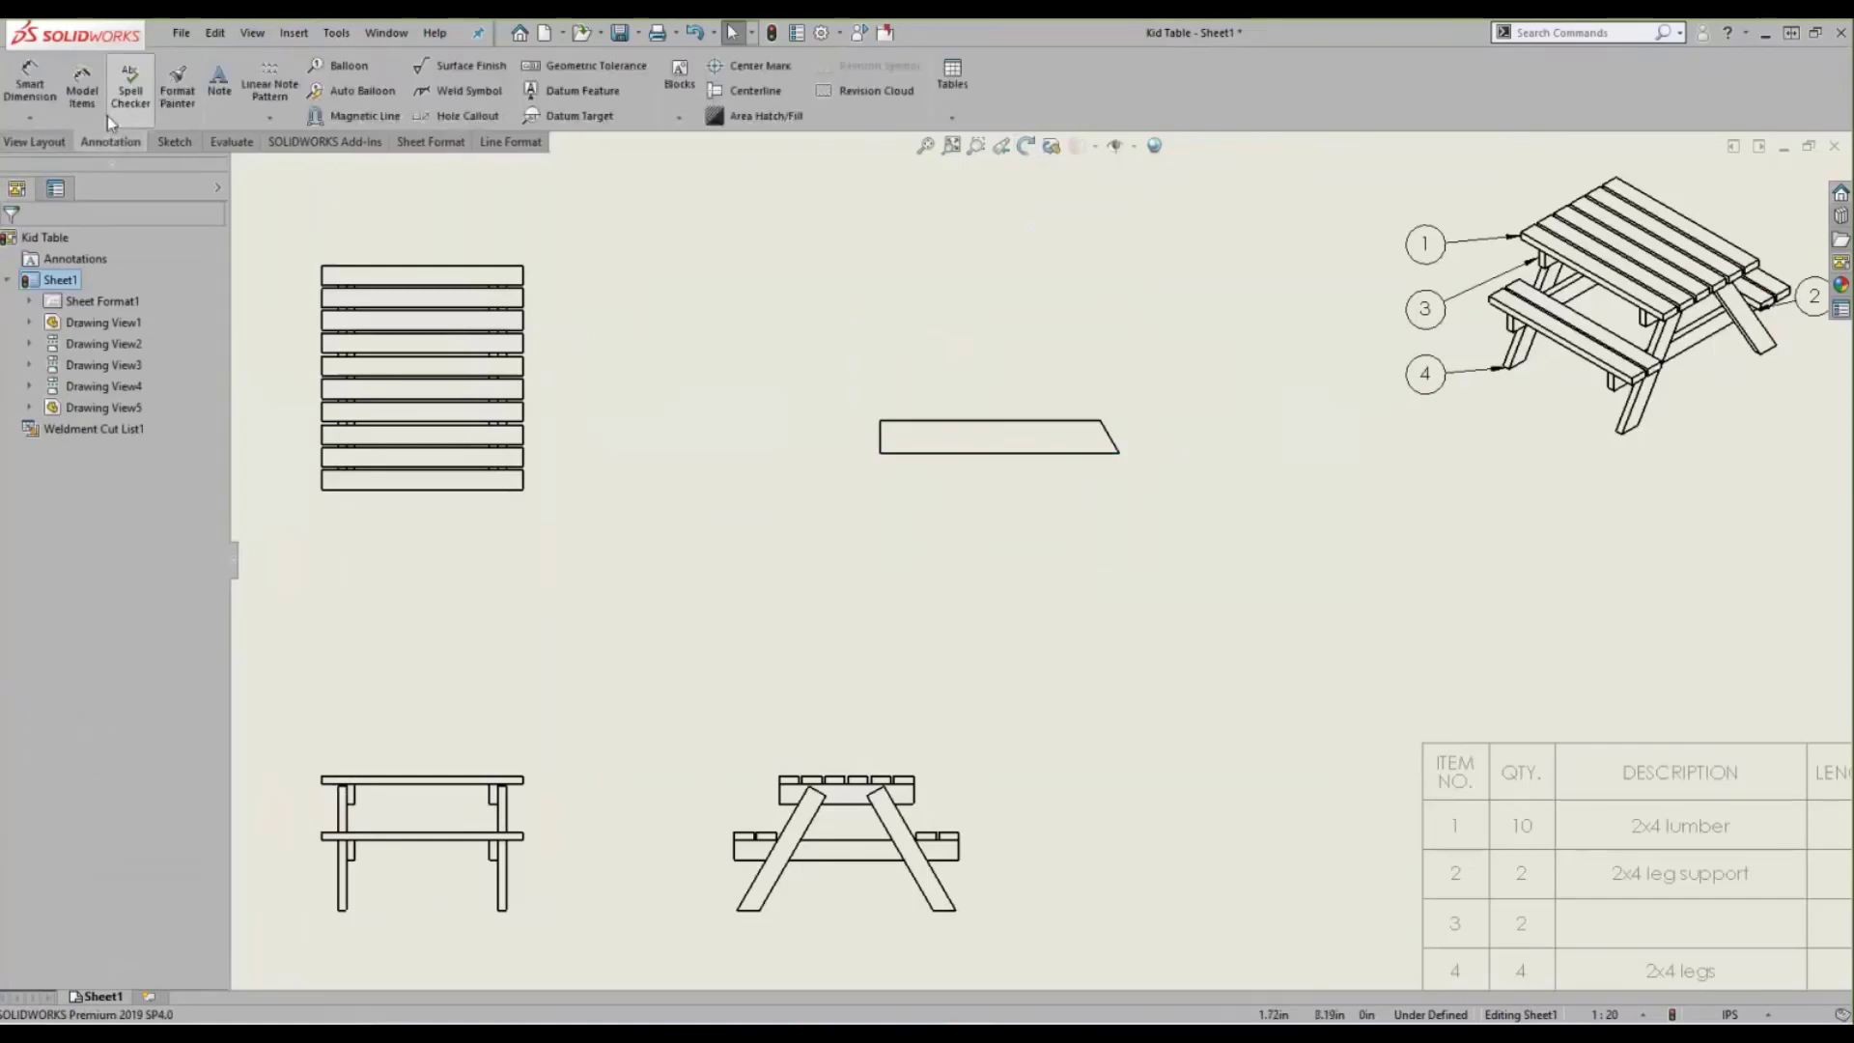
left_click(82, 89)
key("Escape")
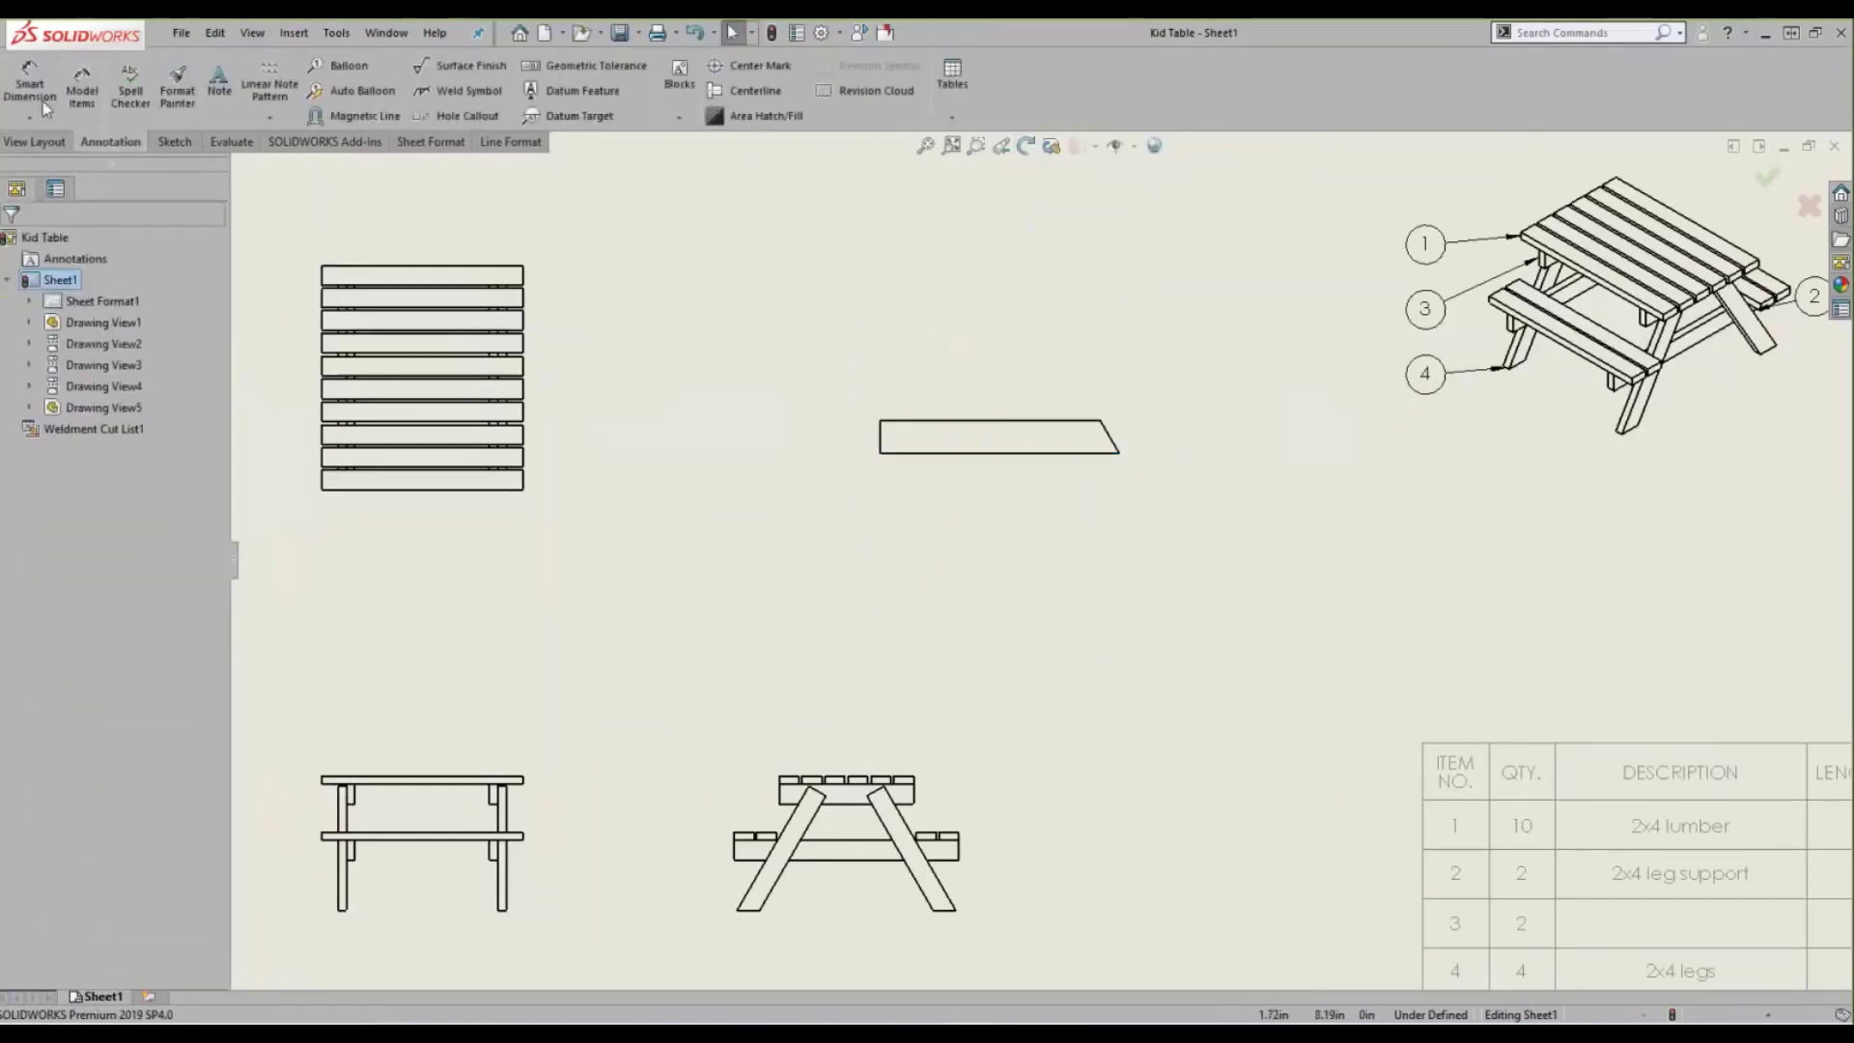
left_click(951, 450)
left_click(982, 546)
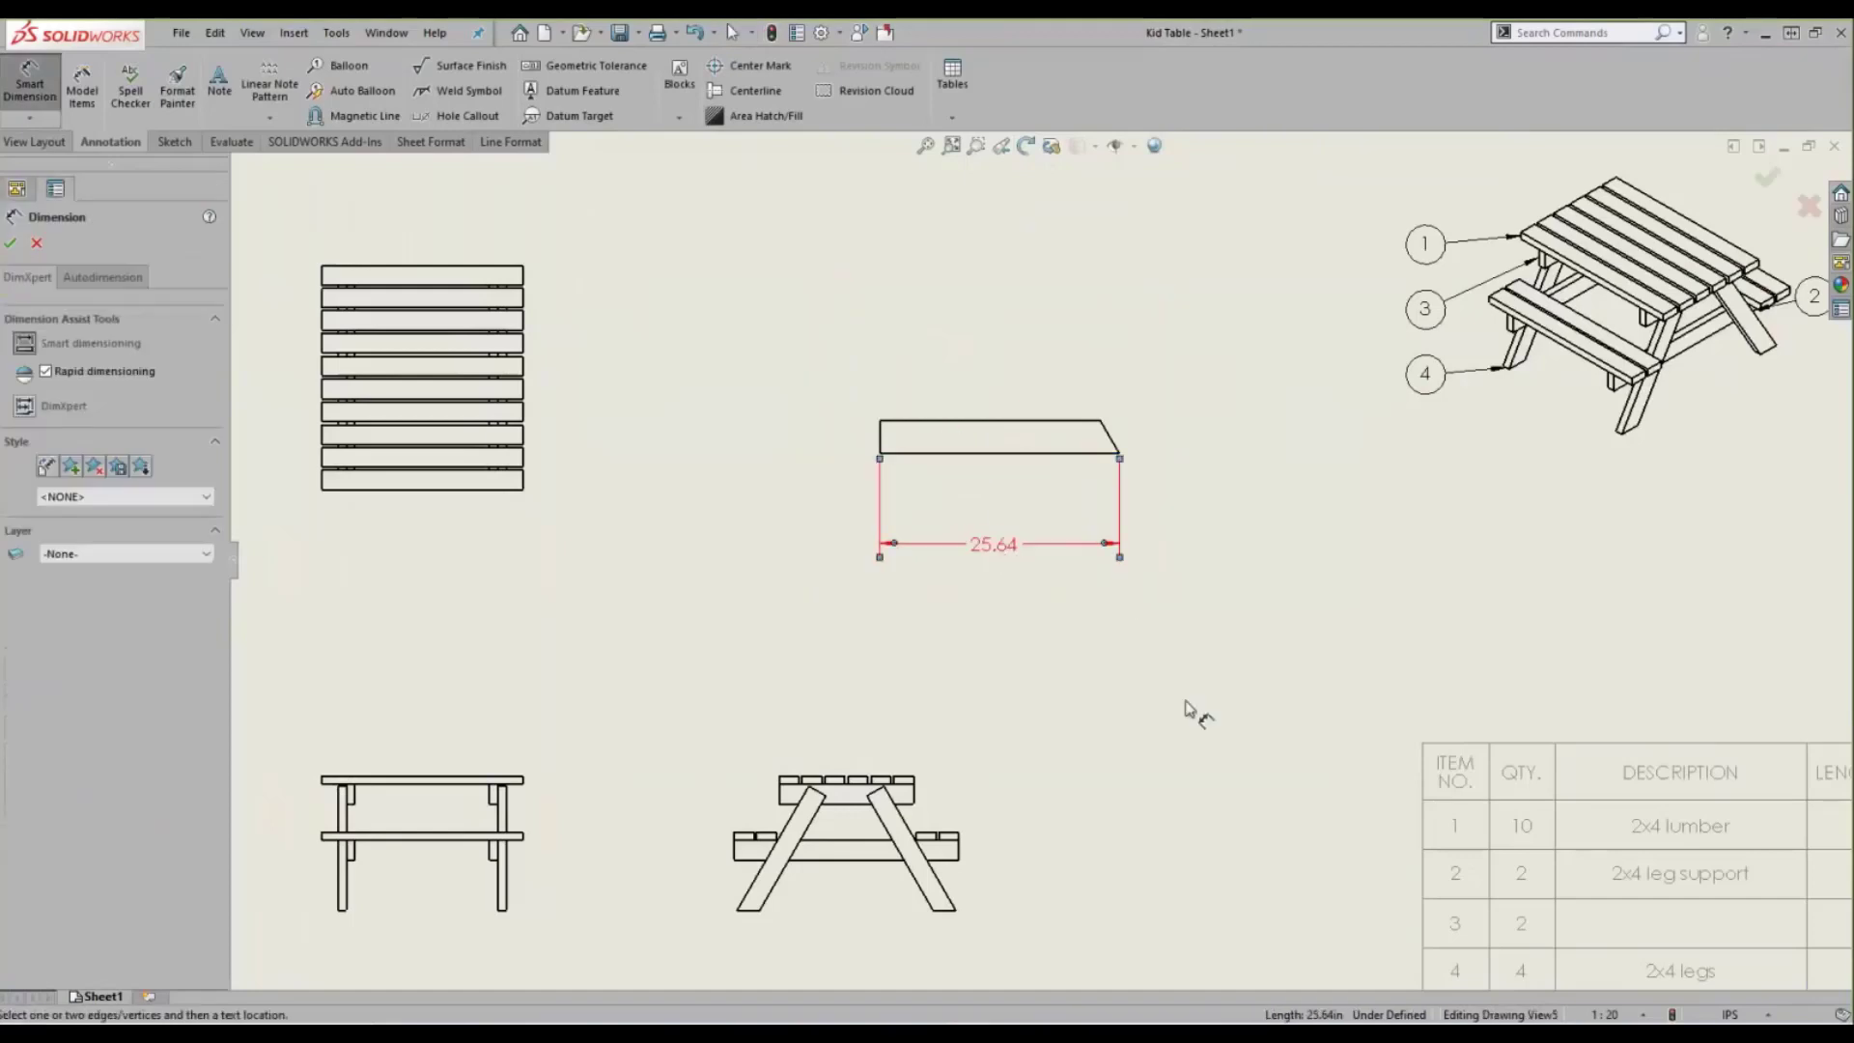
- Dimension the angle between the leg's slanted end and the vertical at its lower corner, placing it above the view
scroll(1125, 463, "down", 3)
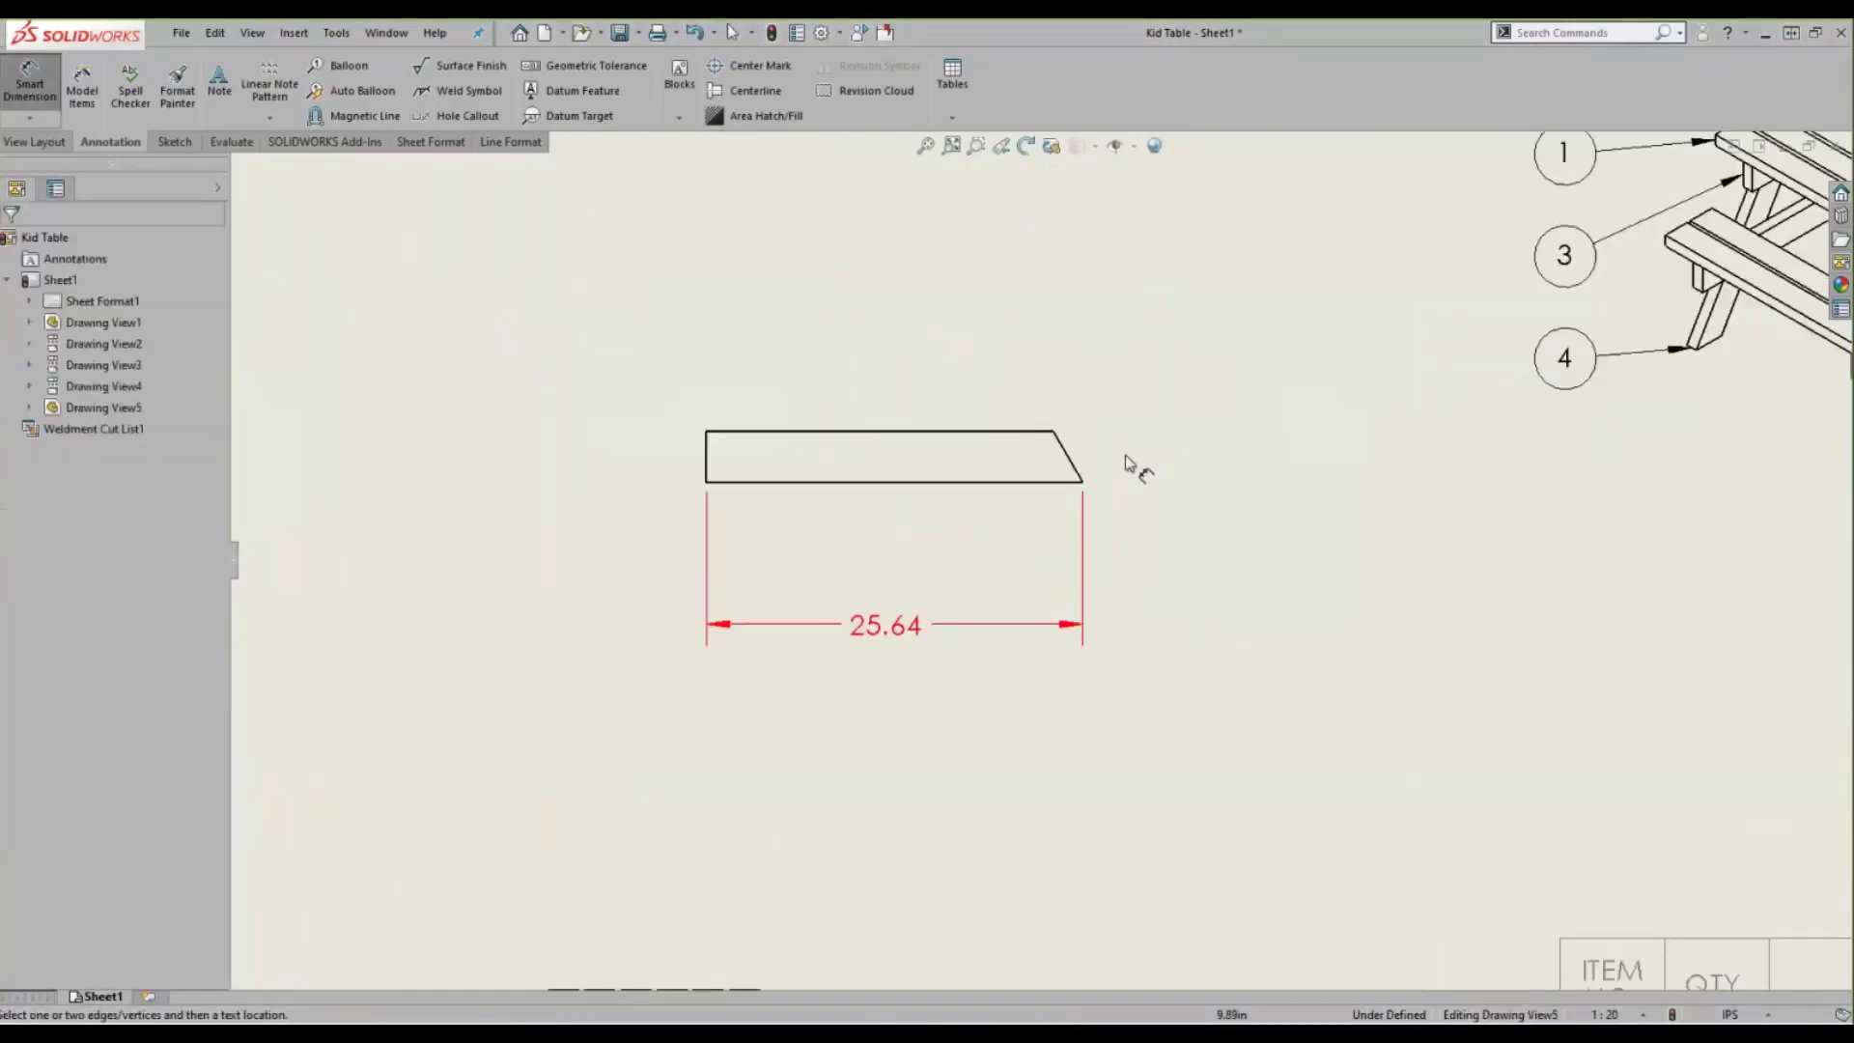
left_click(1069, 462)
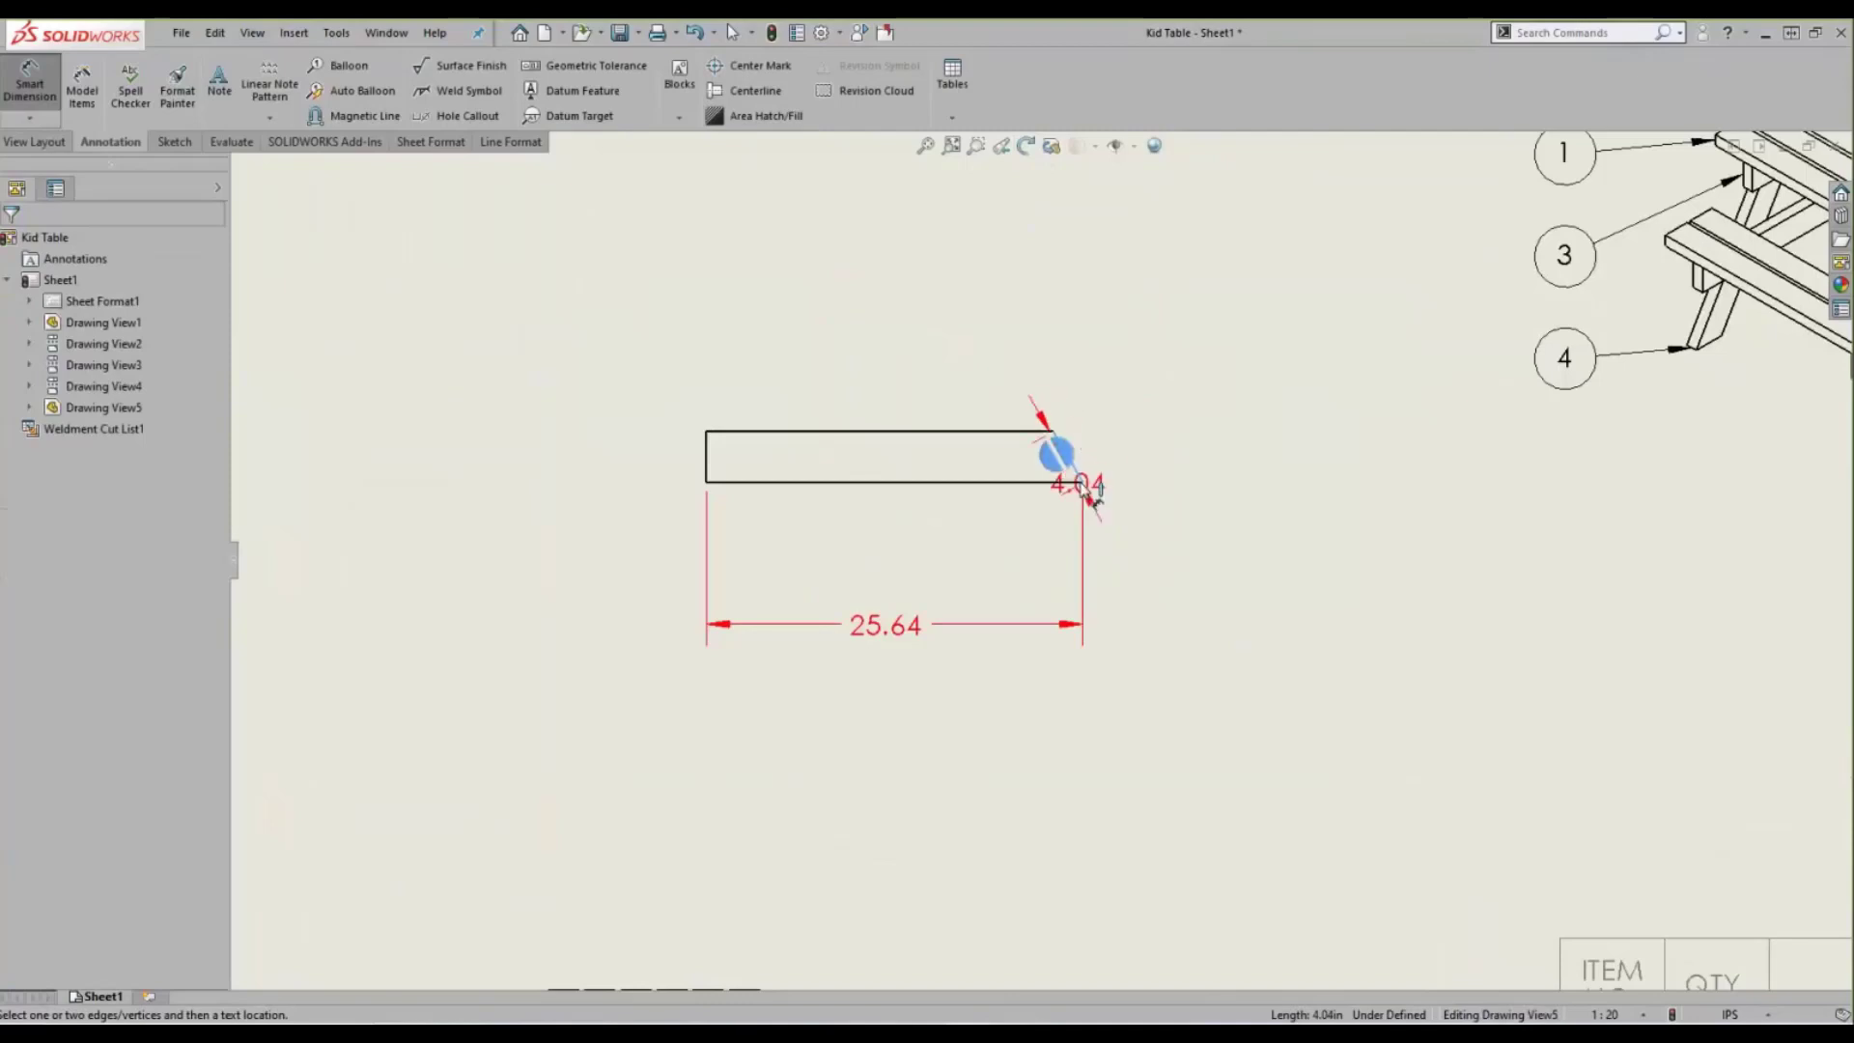
left_click(1083, 482)
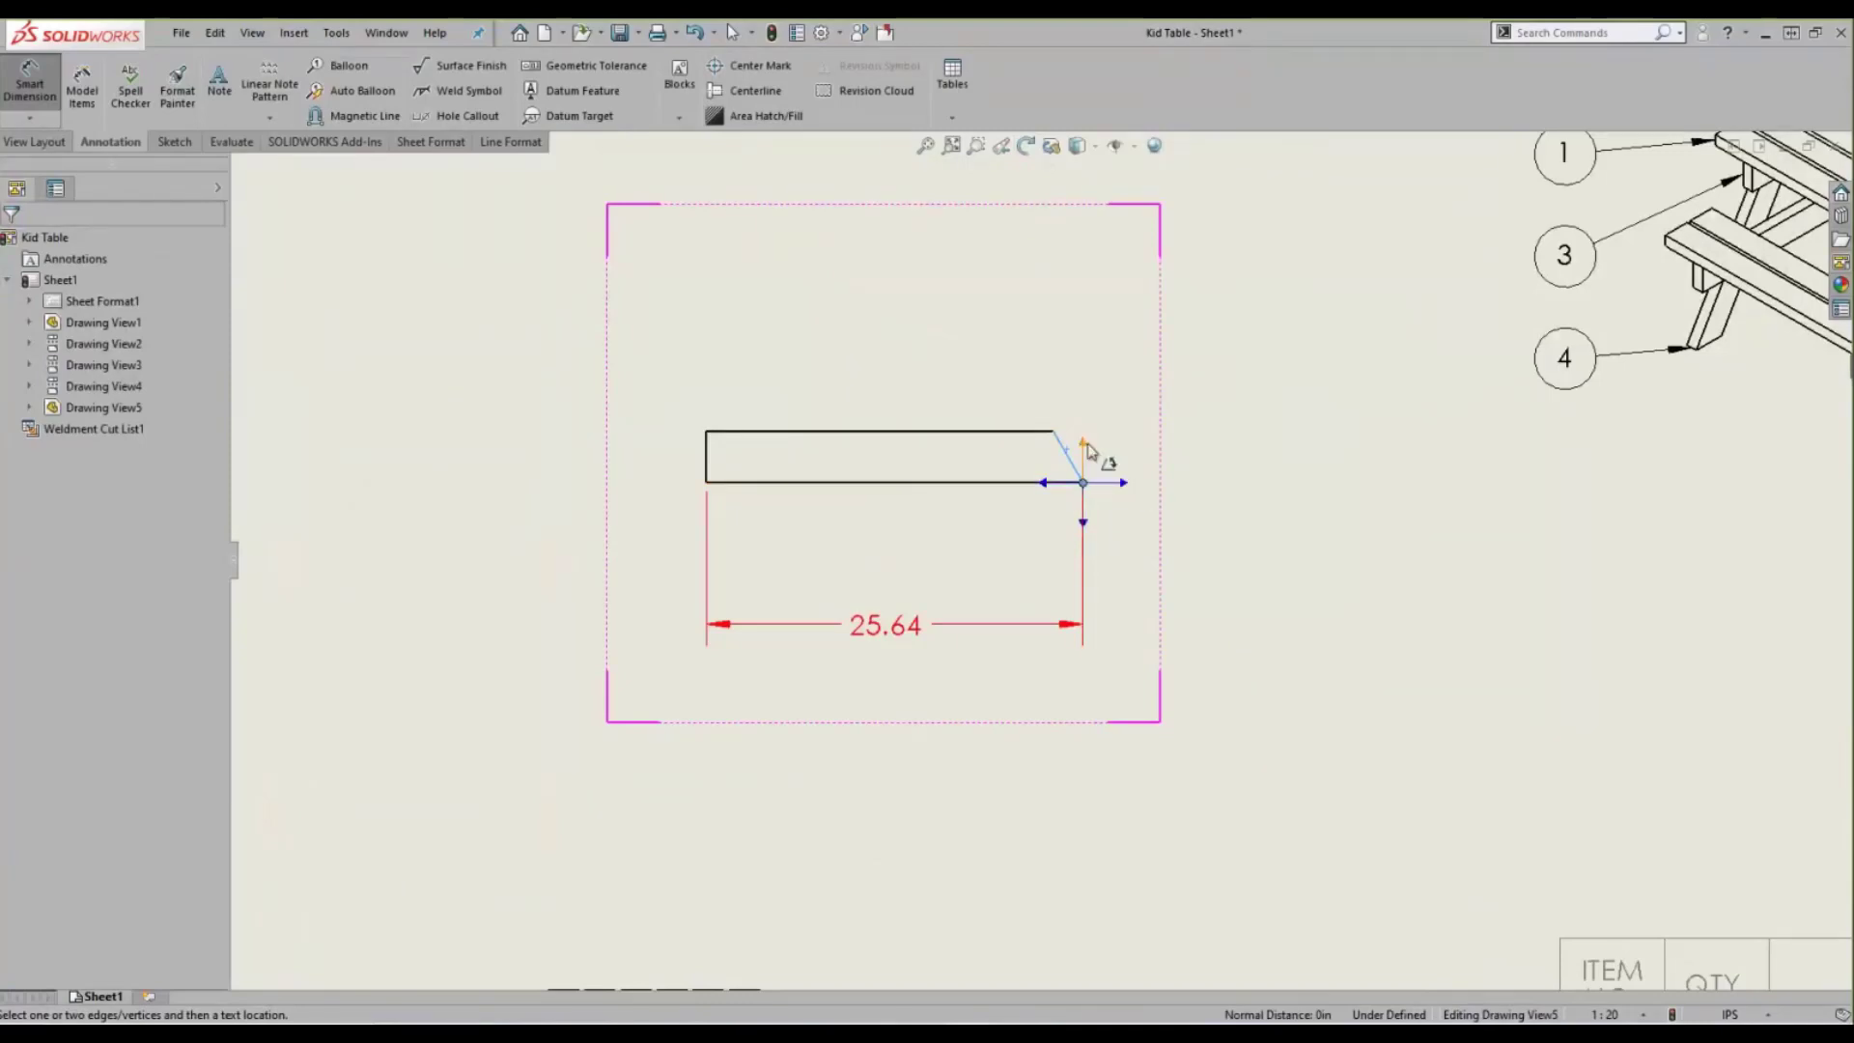
left_click(1084, 446)
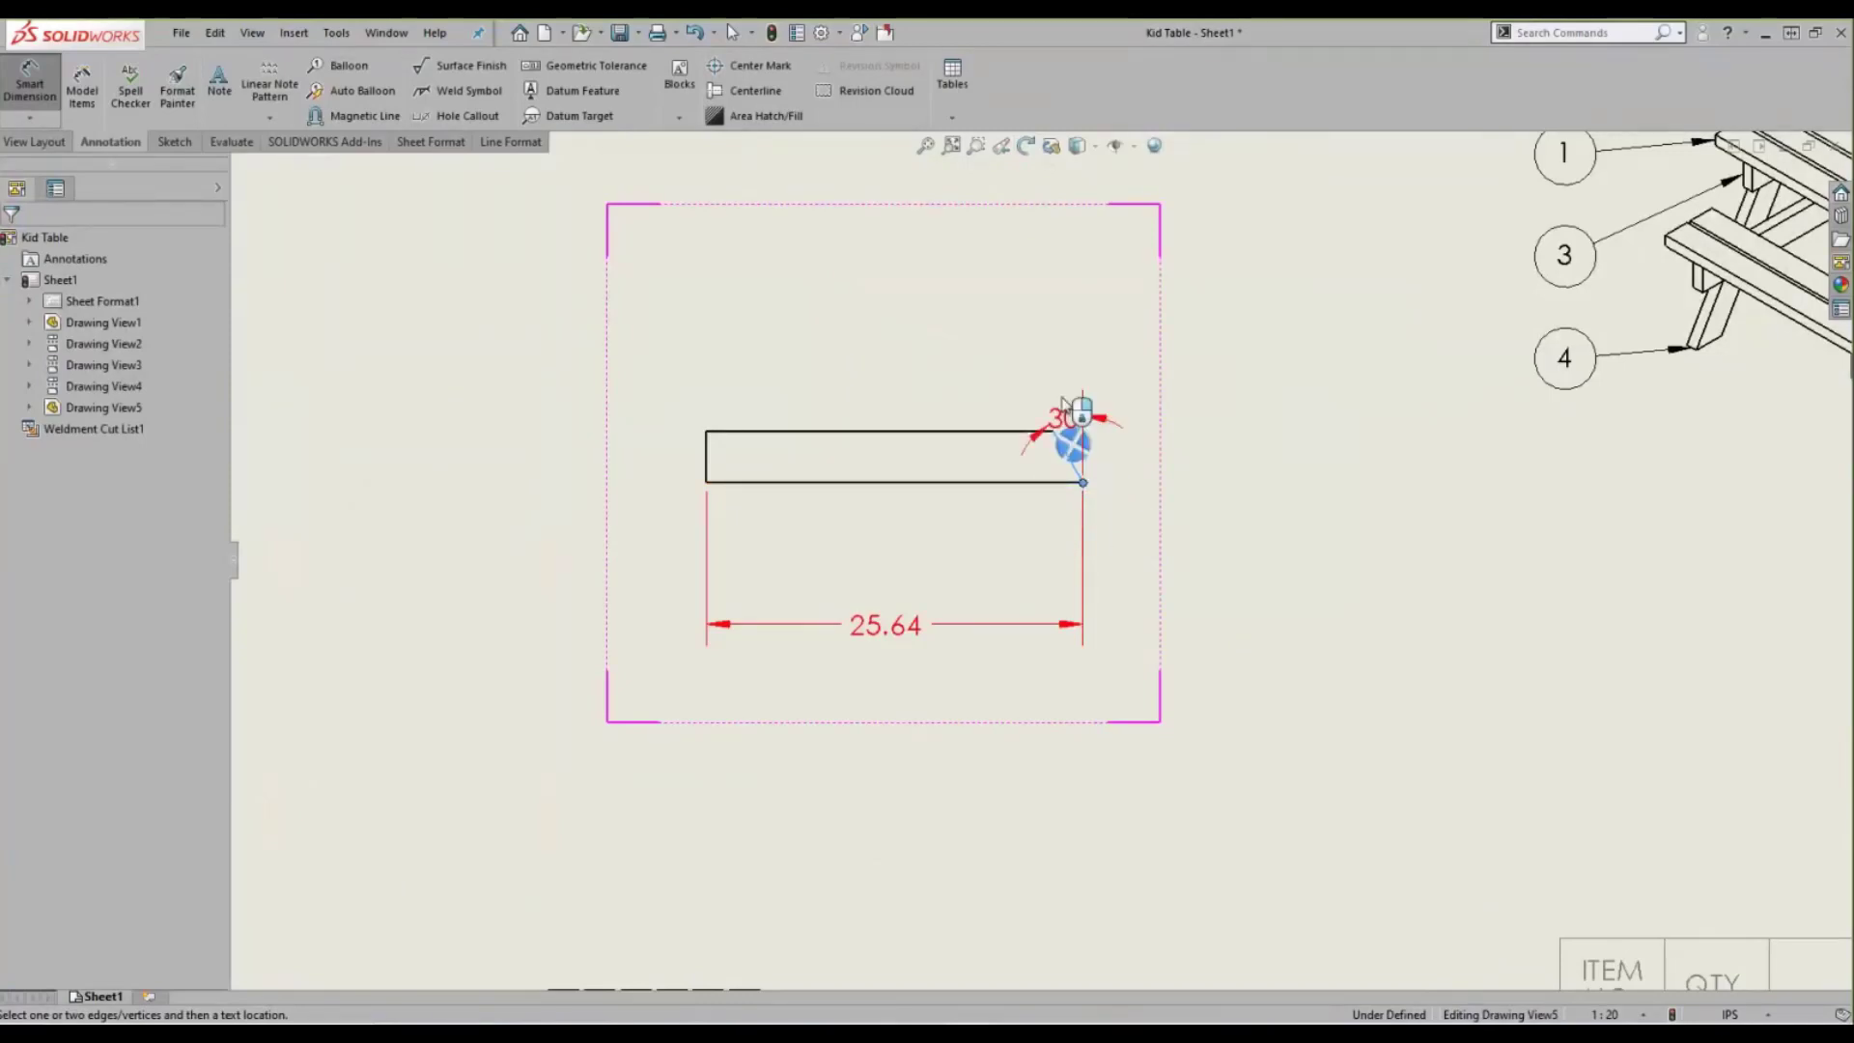
left_click(1014, 259)
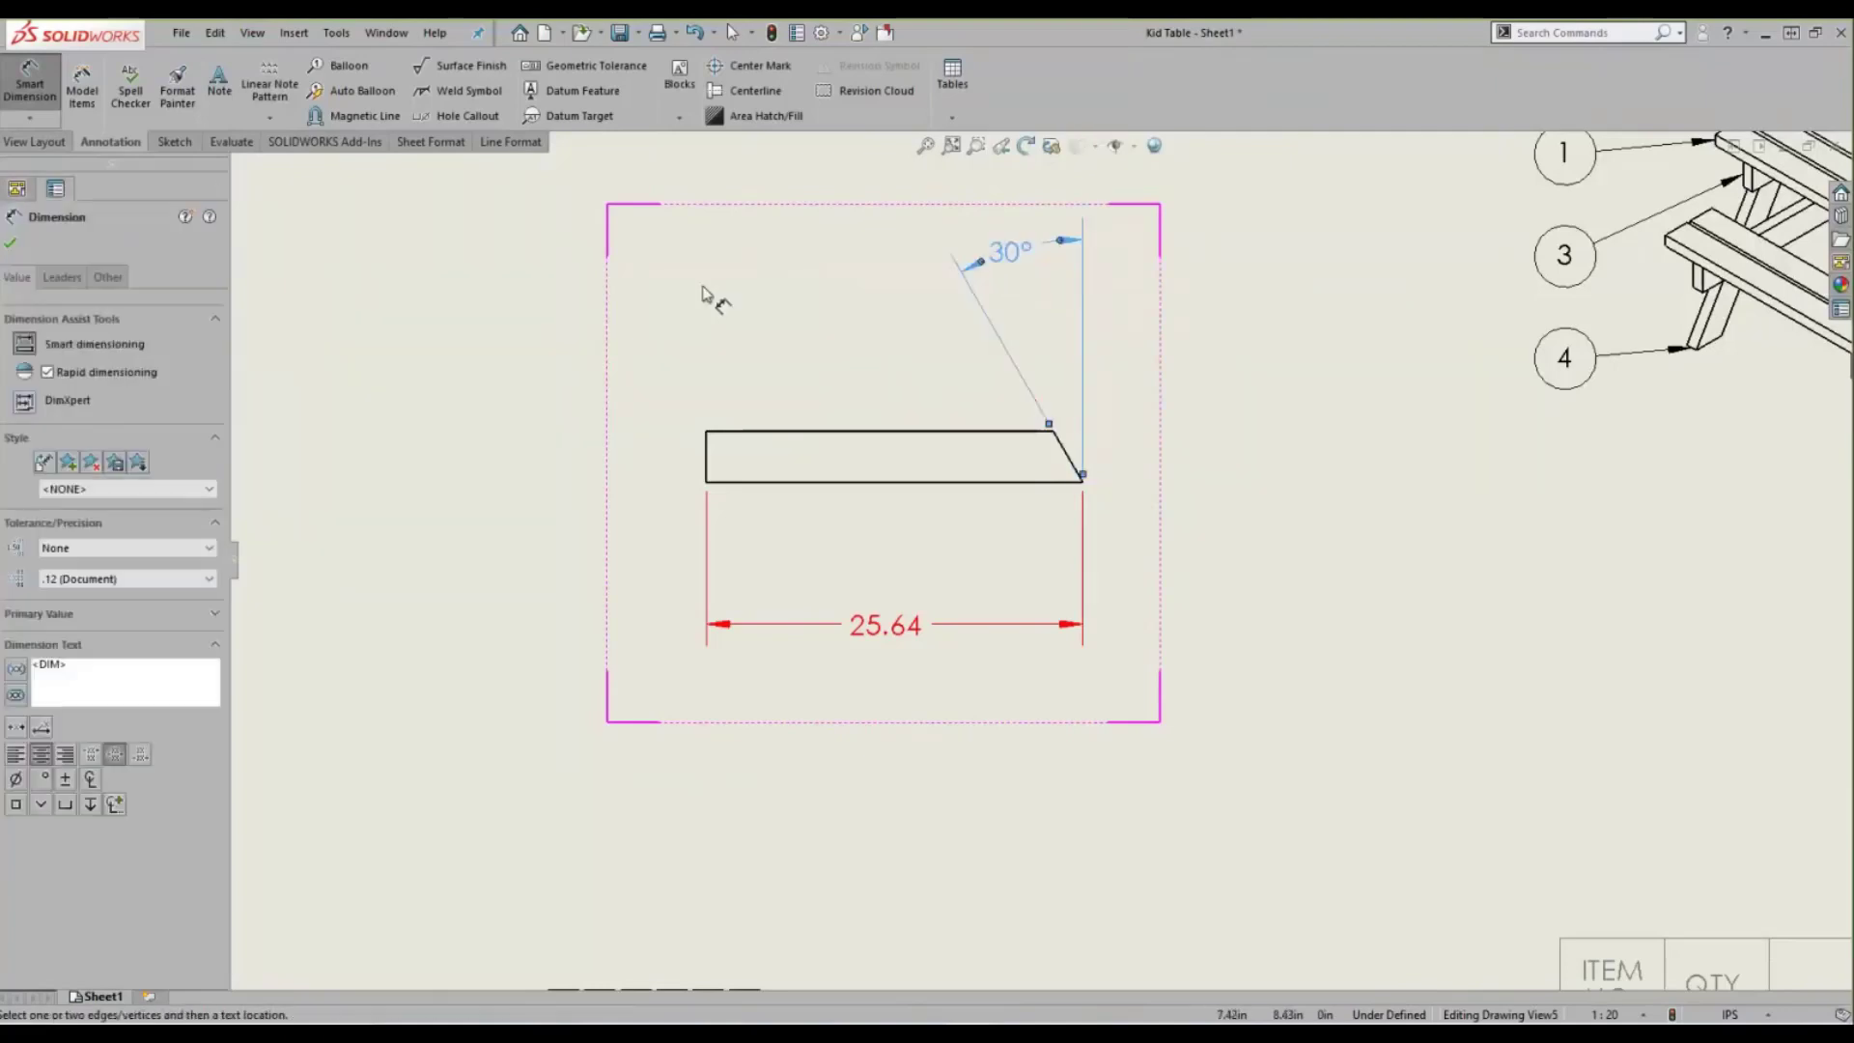
key("Escape")
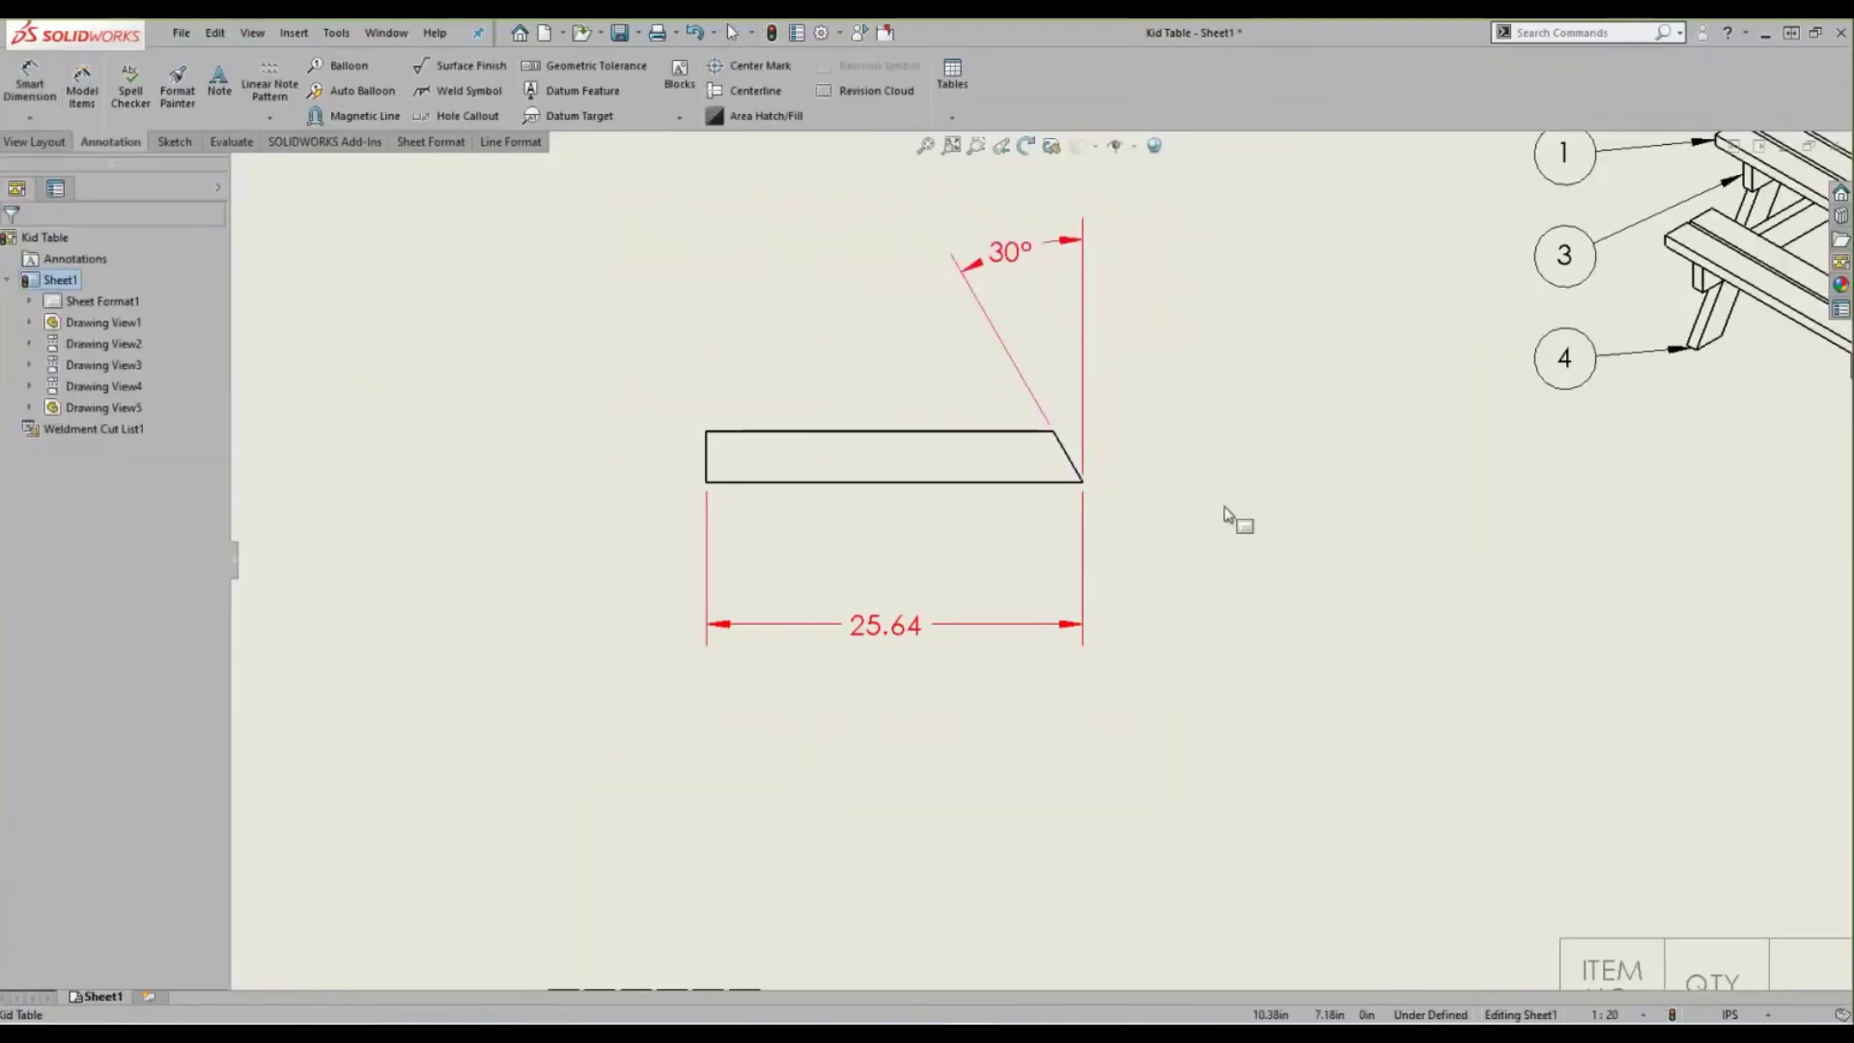
key("f")
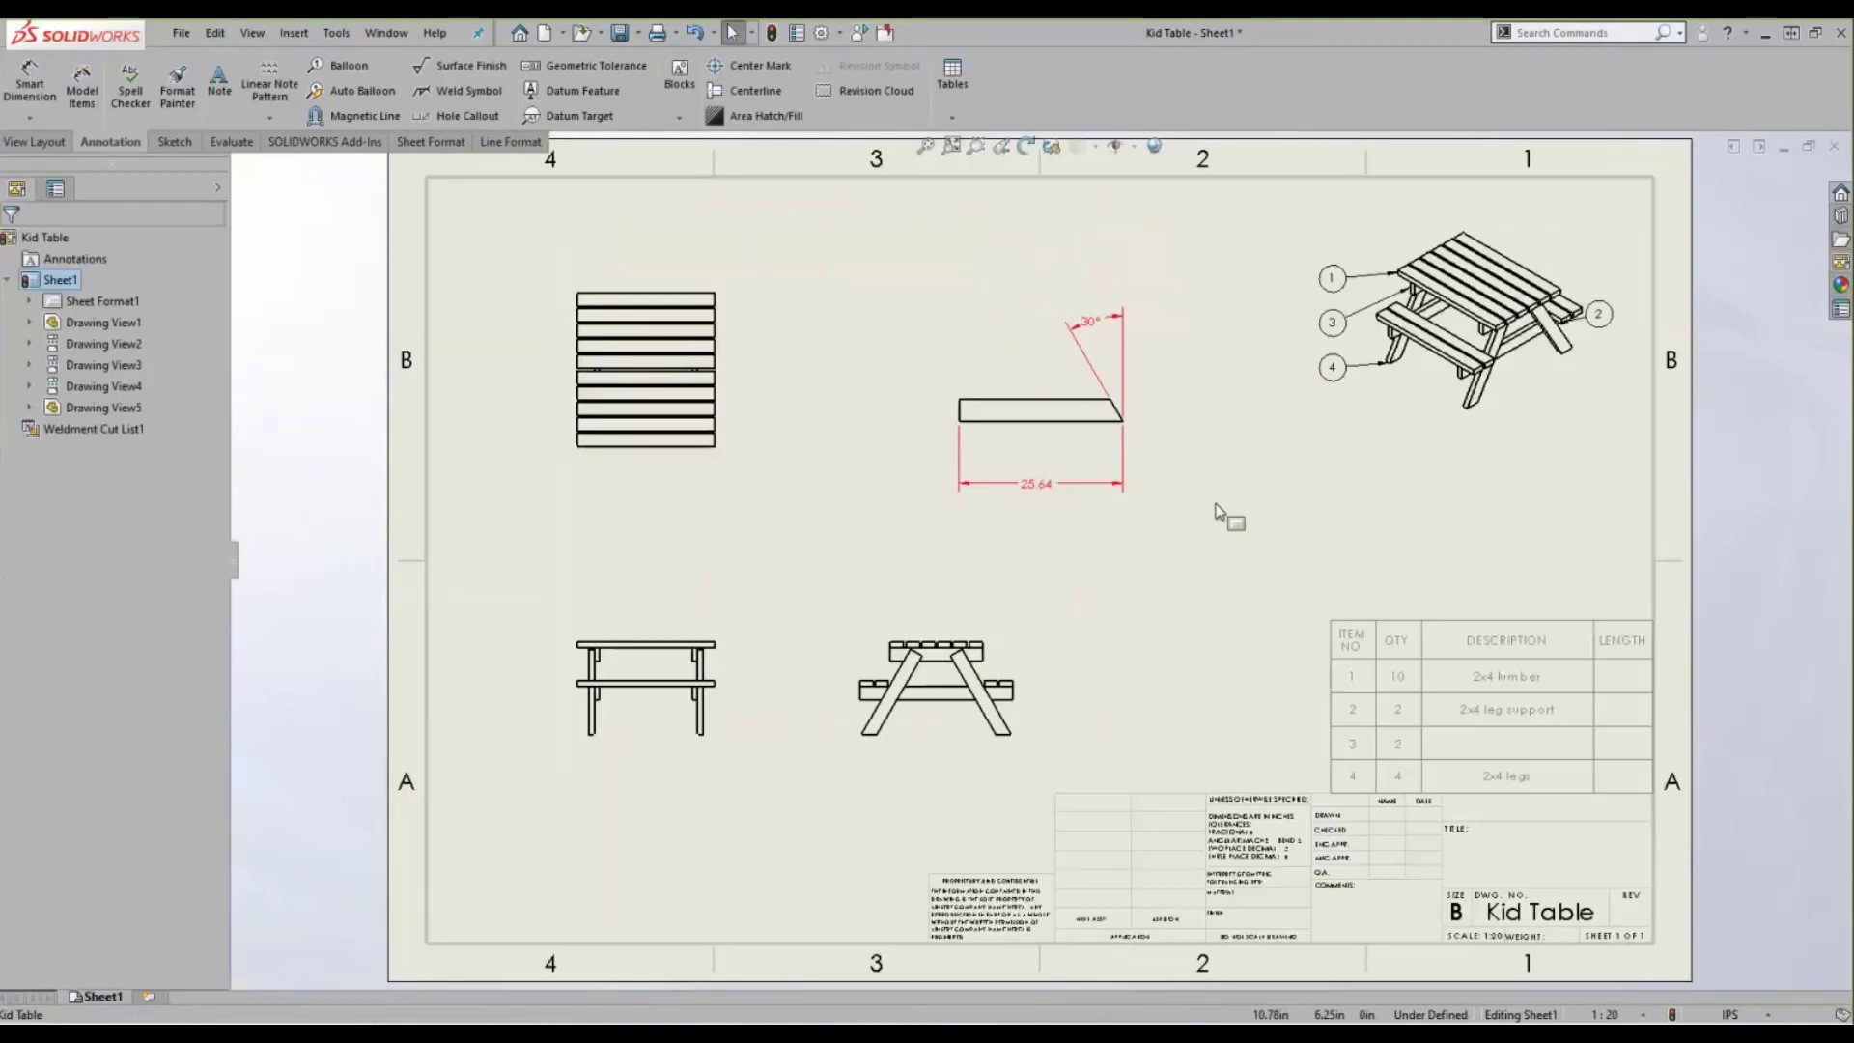
key("alt+Tab")
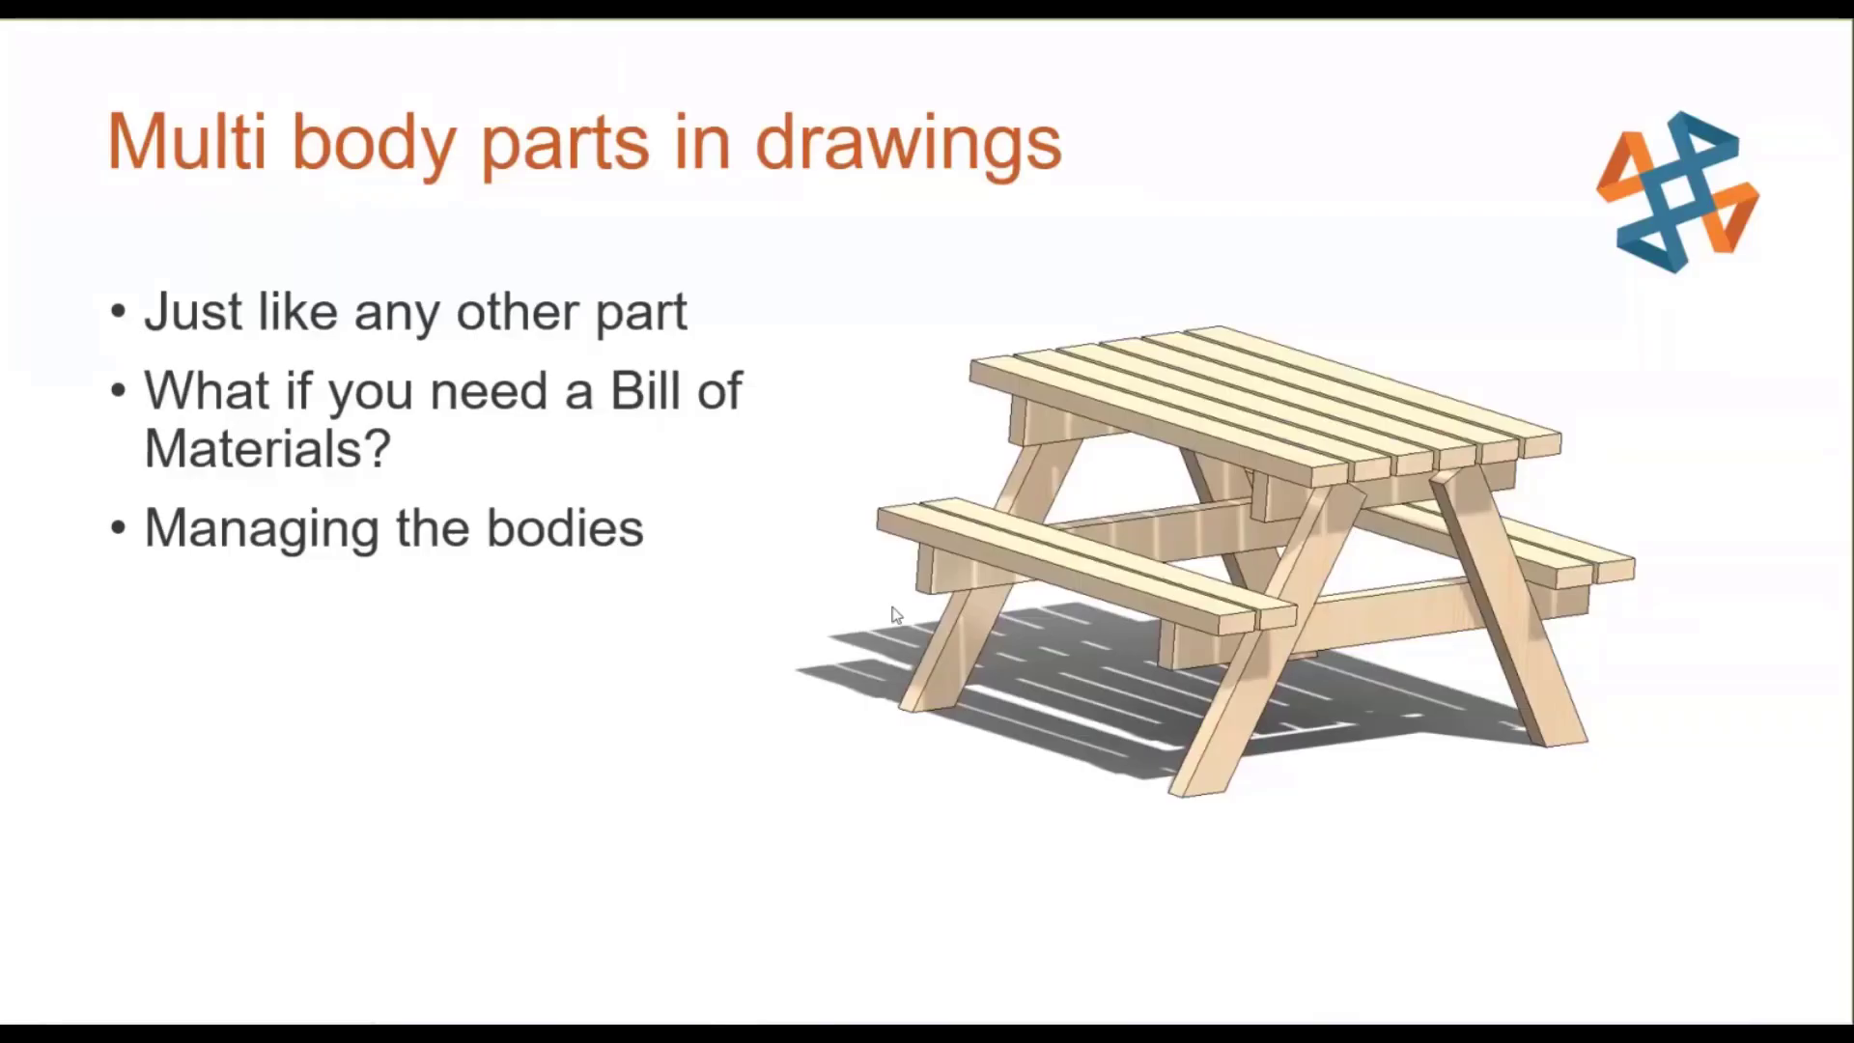
key("Right")
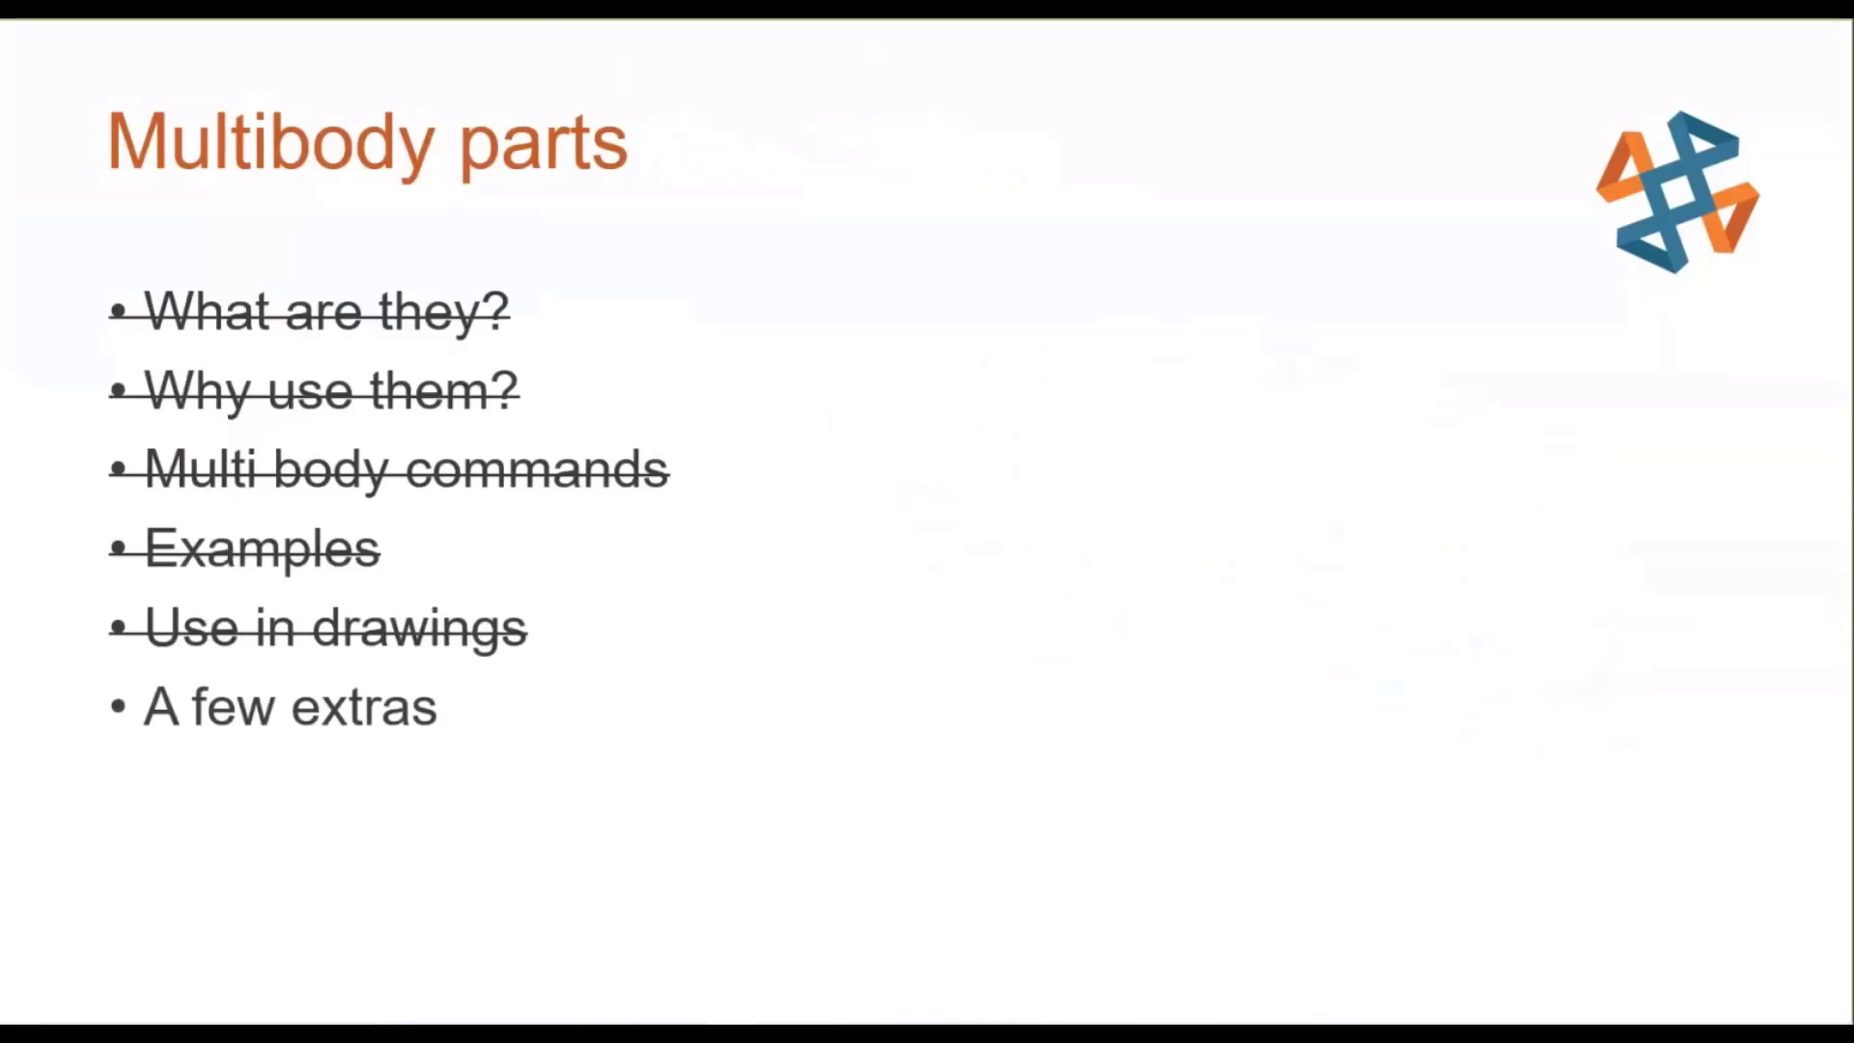
key("Right")
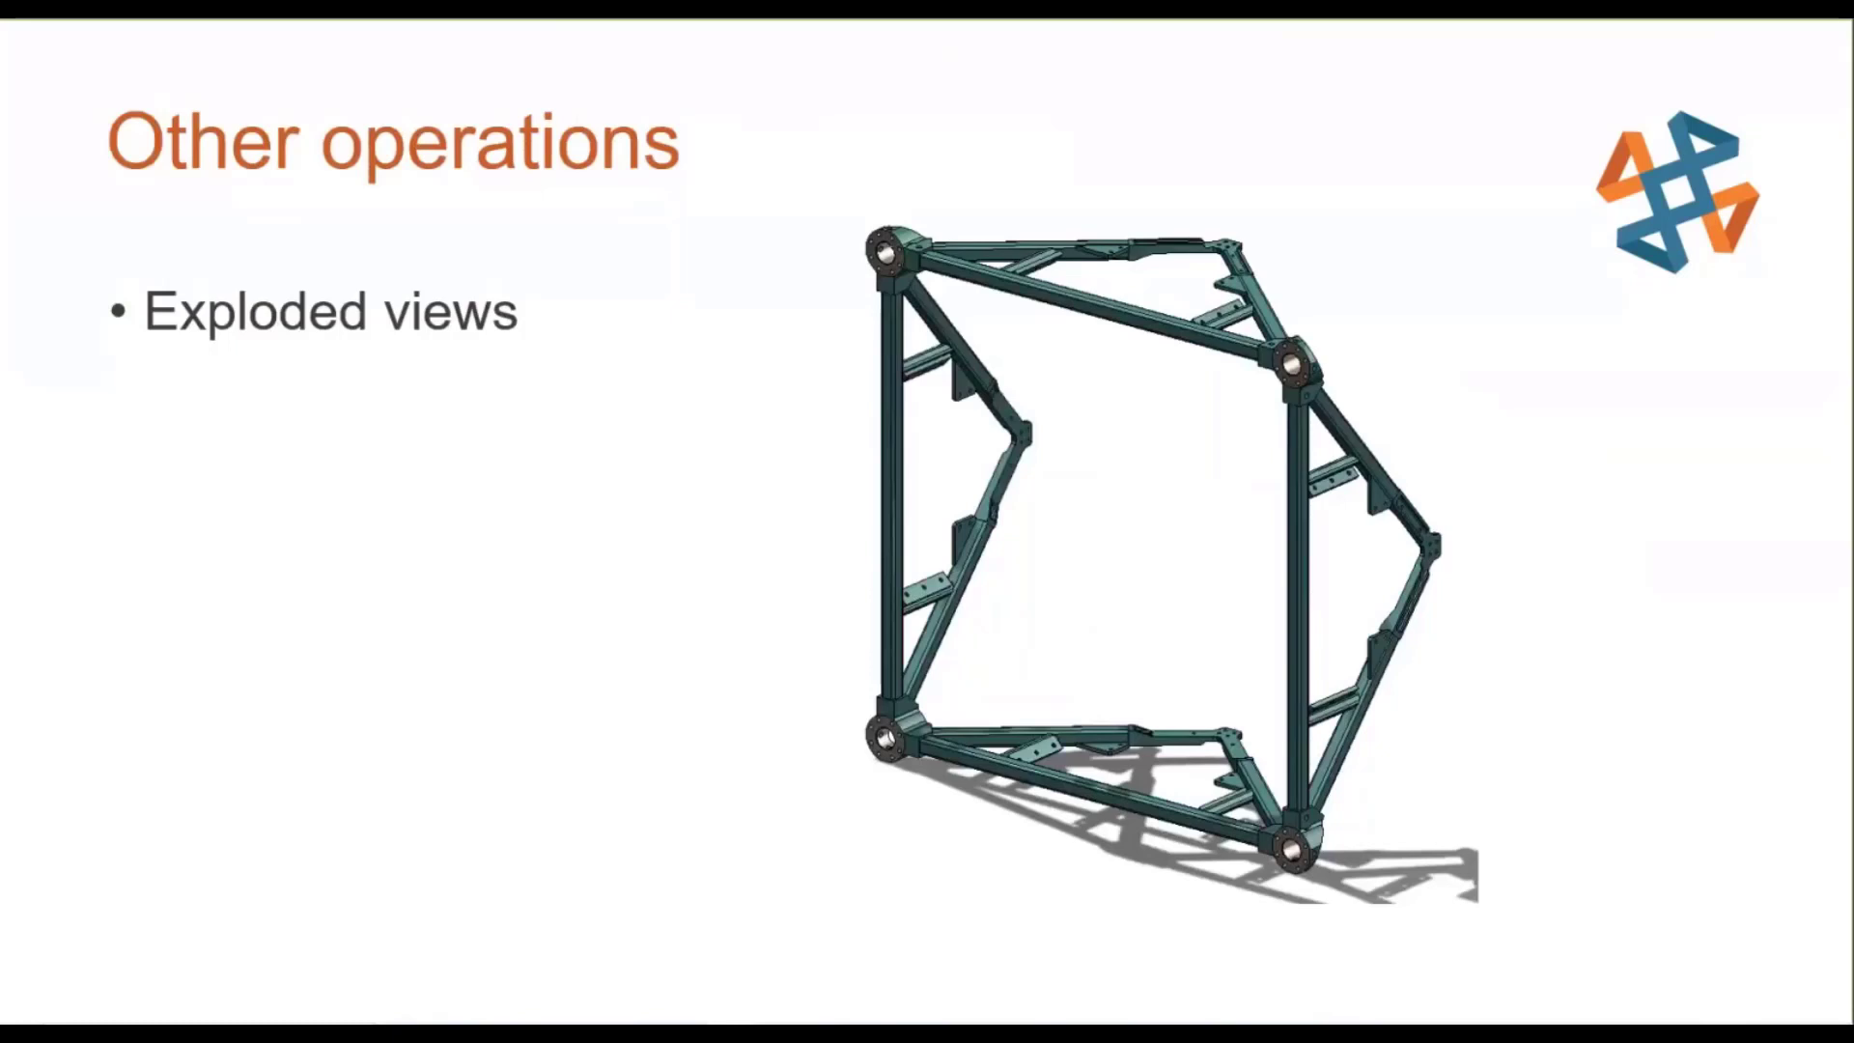
key("Right")
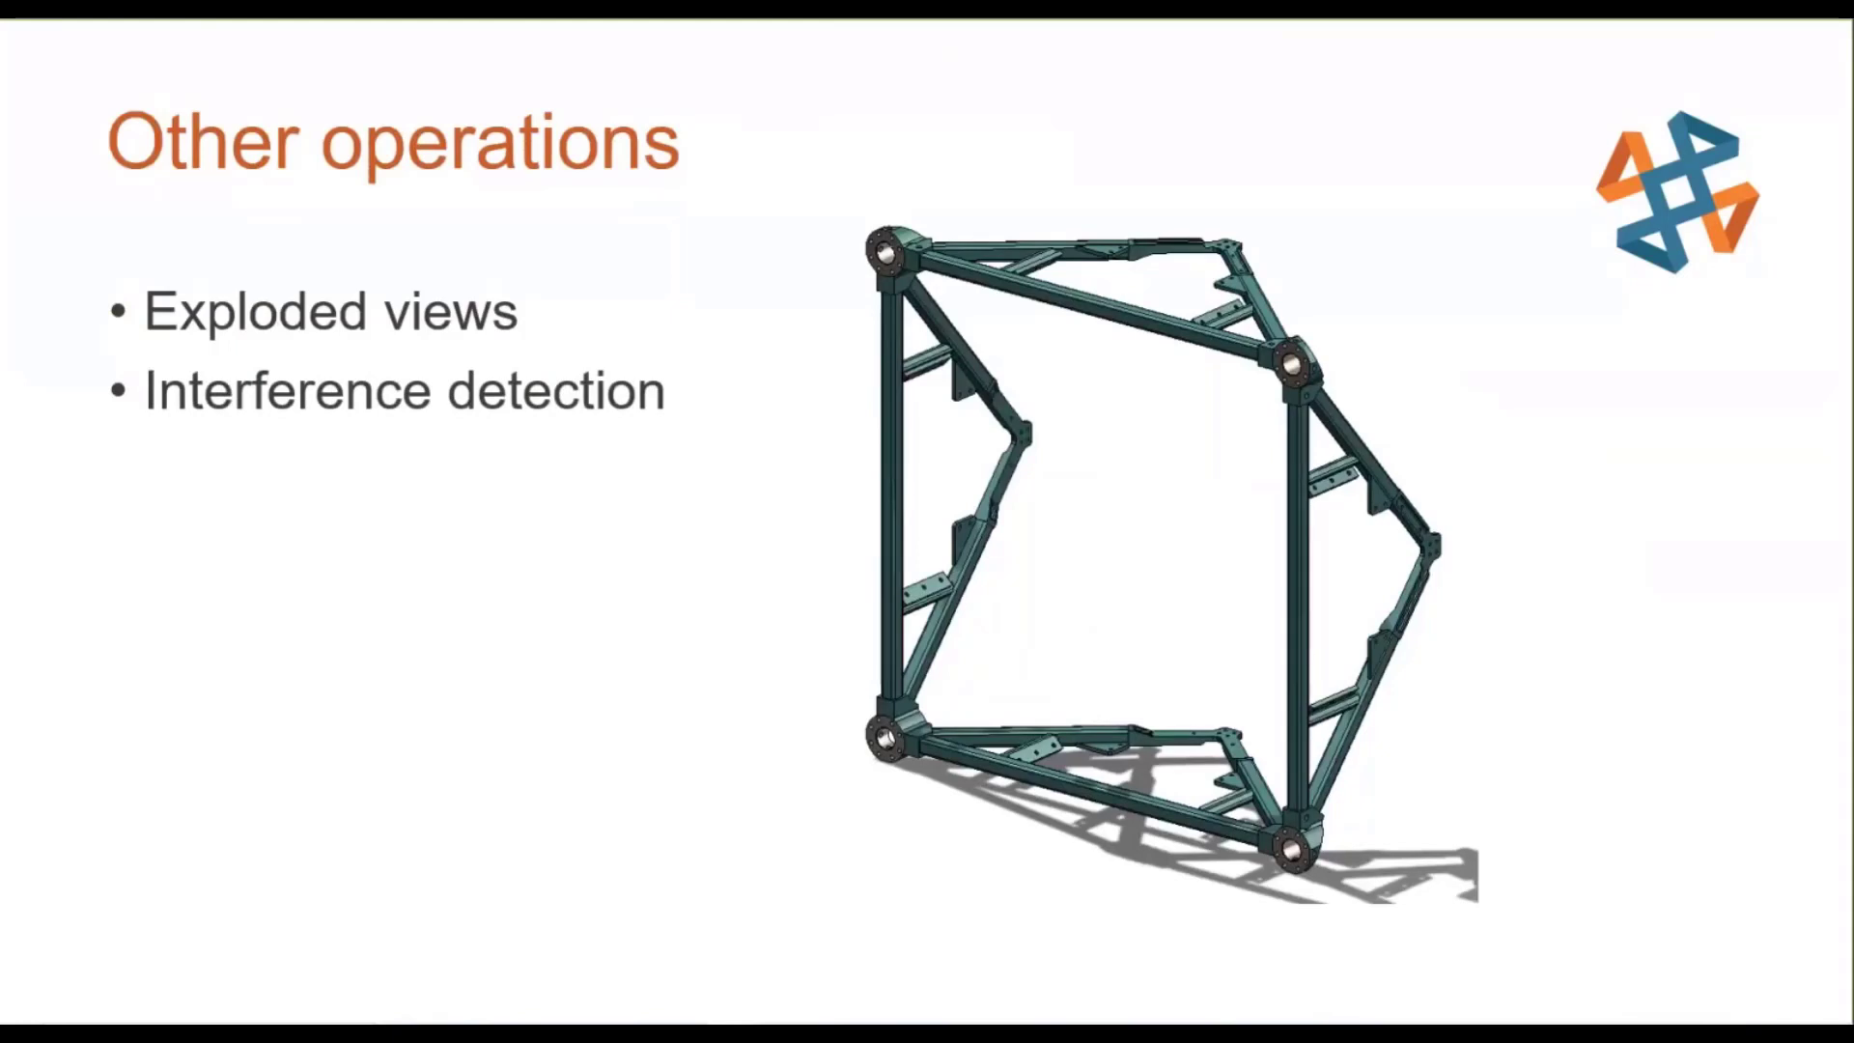
key("Right")
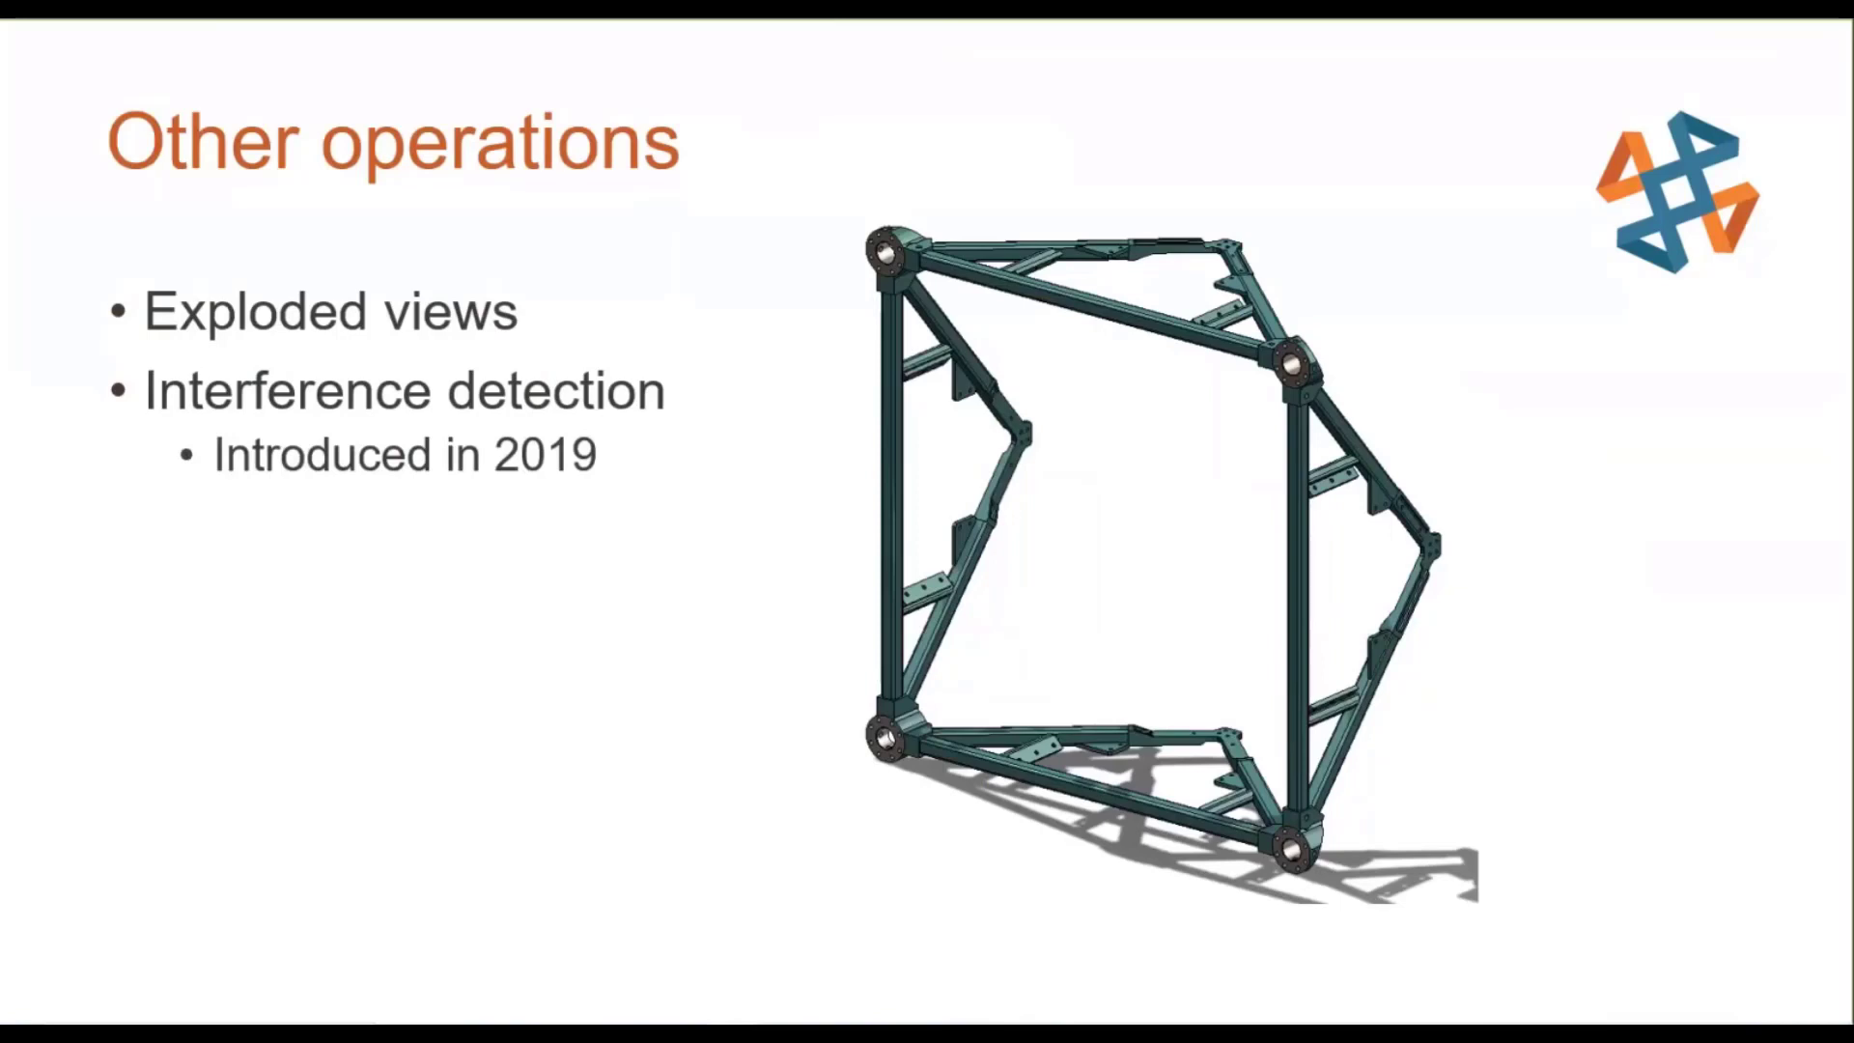
- Switch from the slide show to SOLIDWORKS and open the Frame Weldment part from the recent documents
key("alt+Tab")
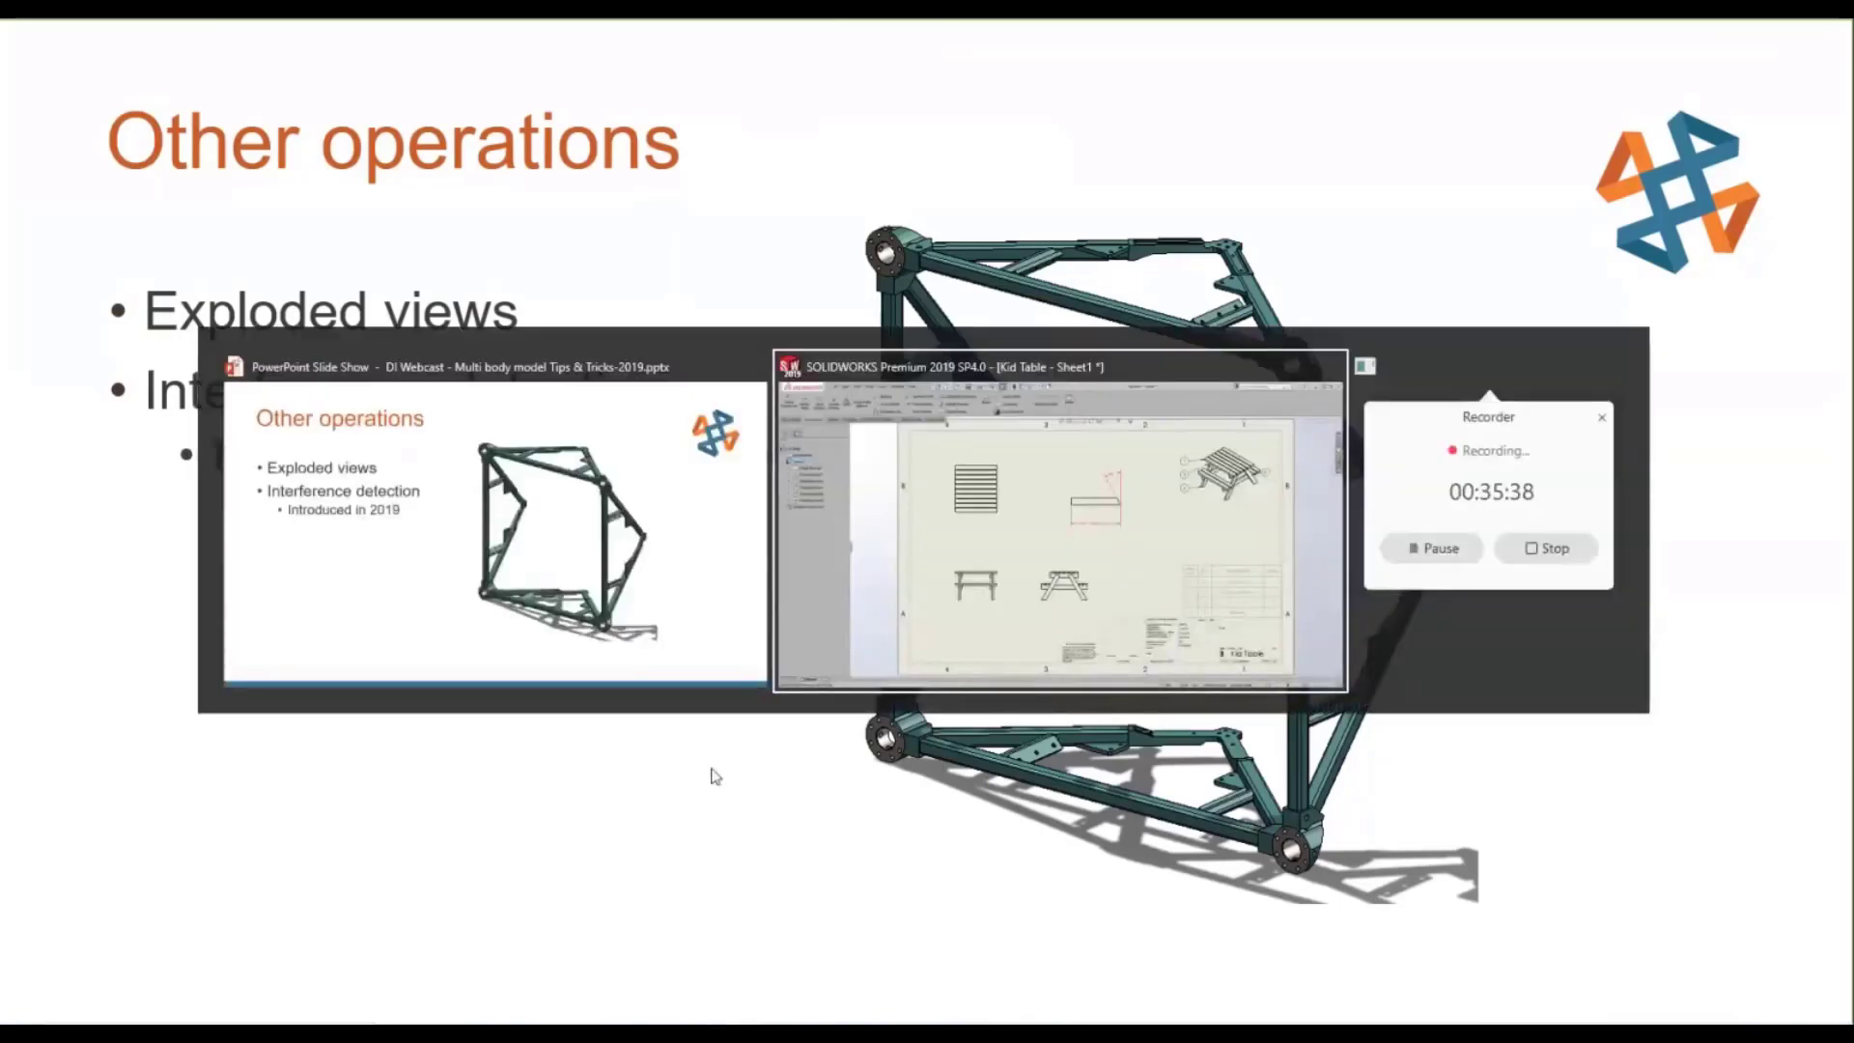
key("ctrl+F2")
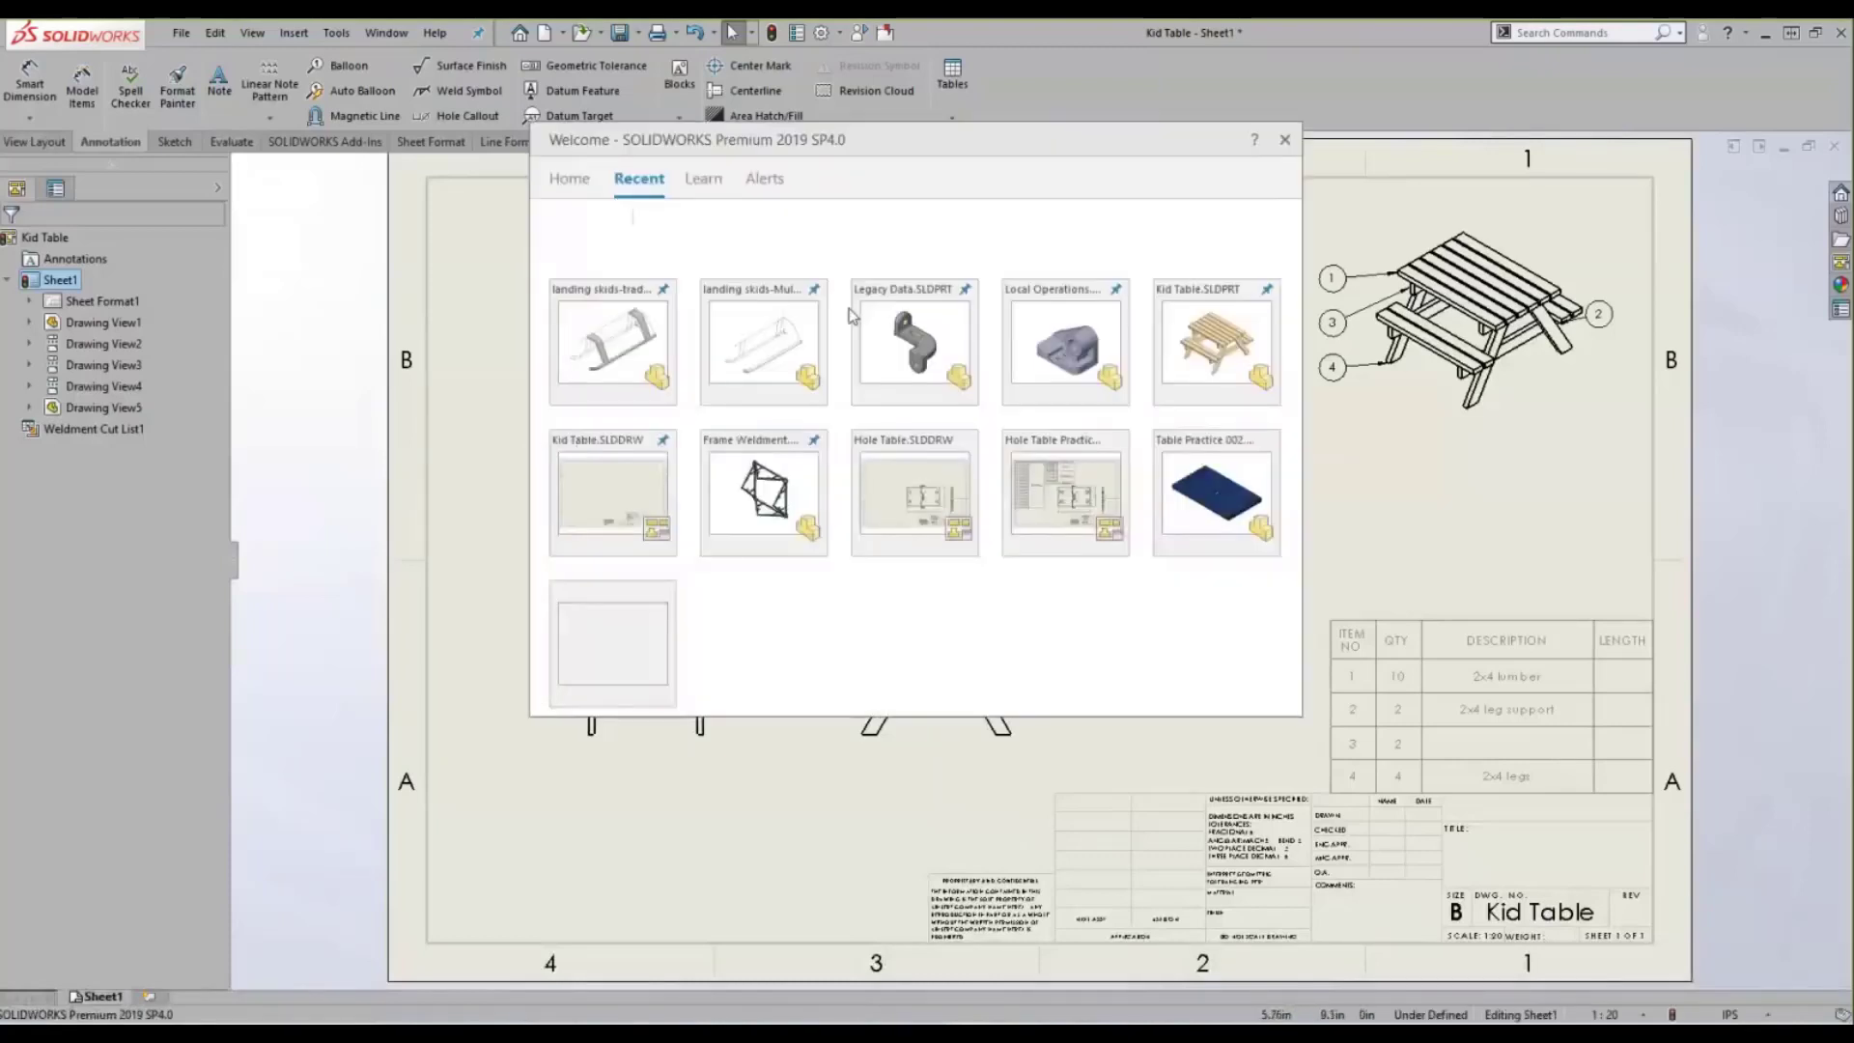
left_click(799, 525)
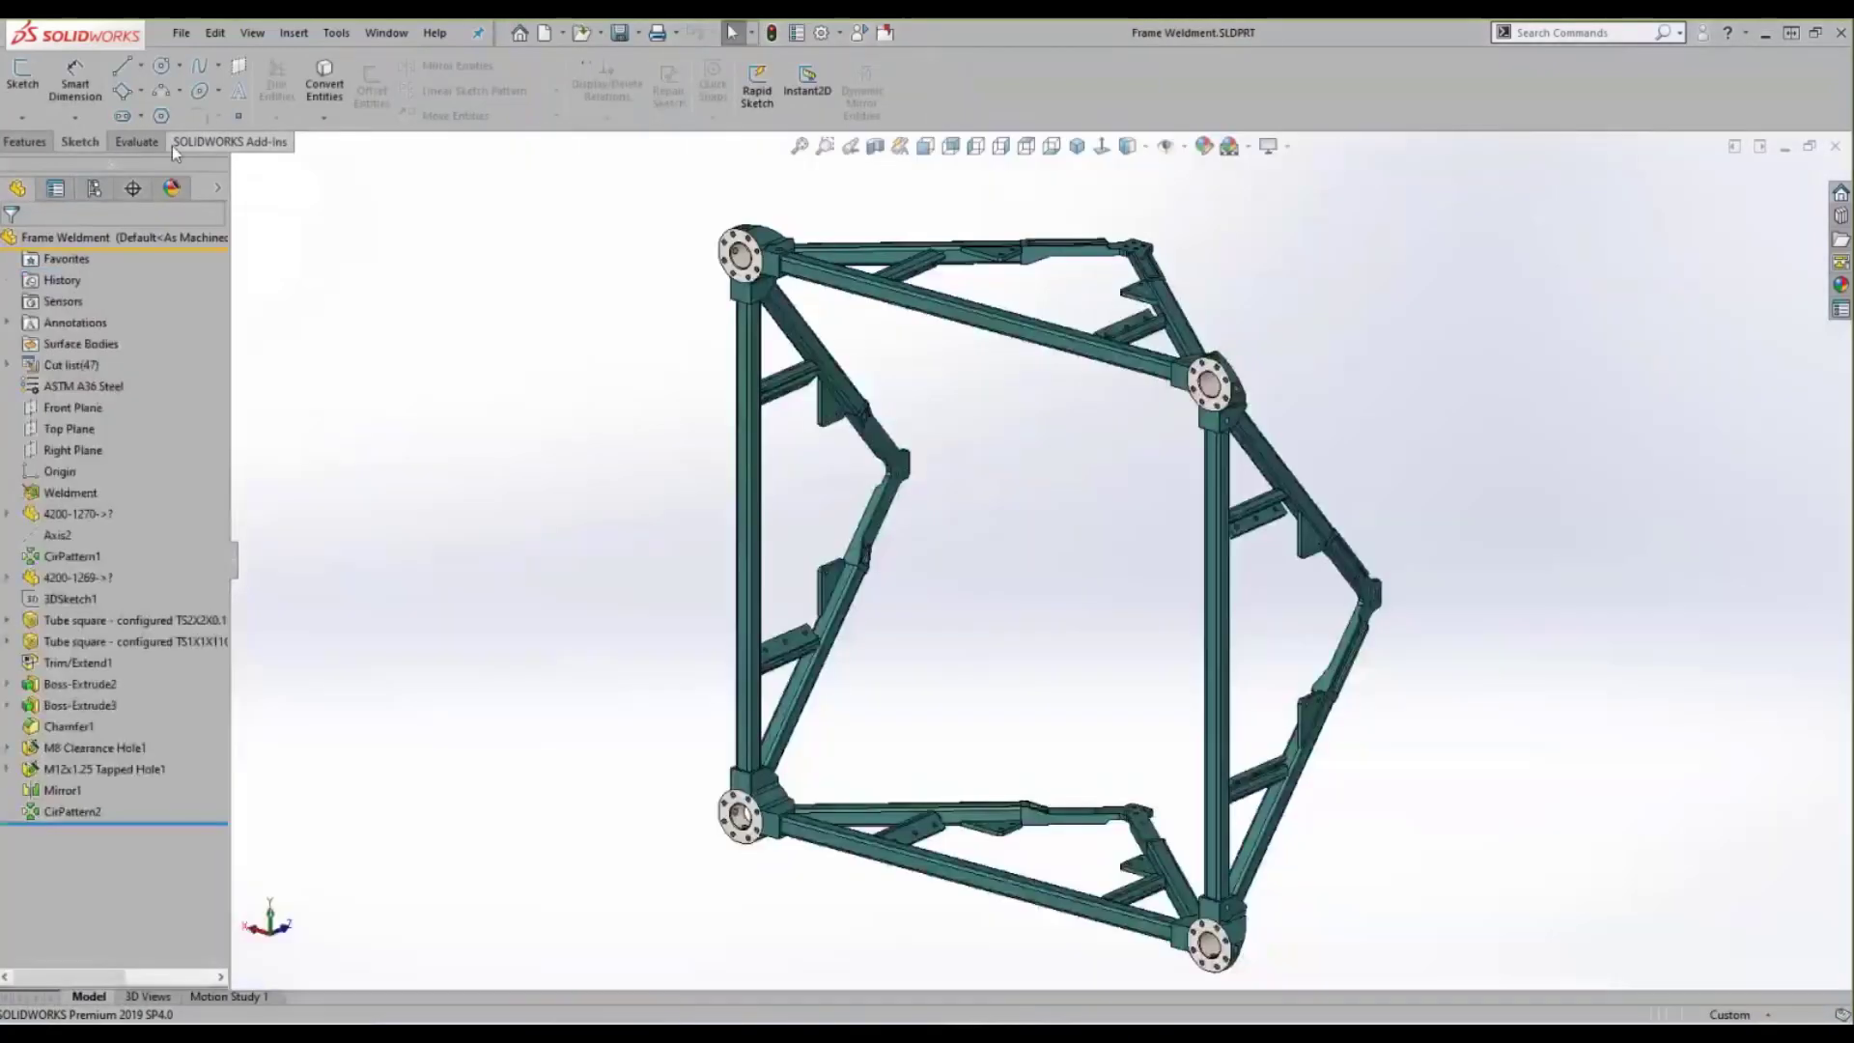
- Run Interference Detection on all bodies of the Frame Weldment part, and exit the check after calculating
left_click(137, 145)
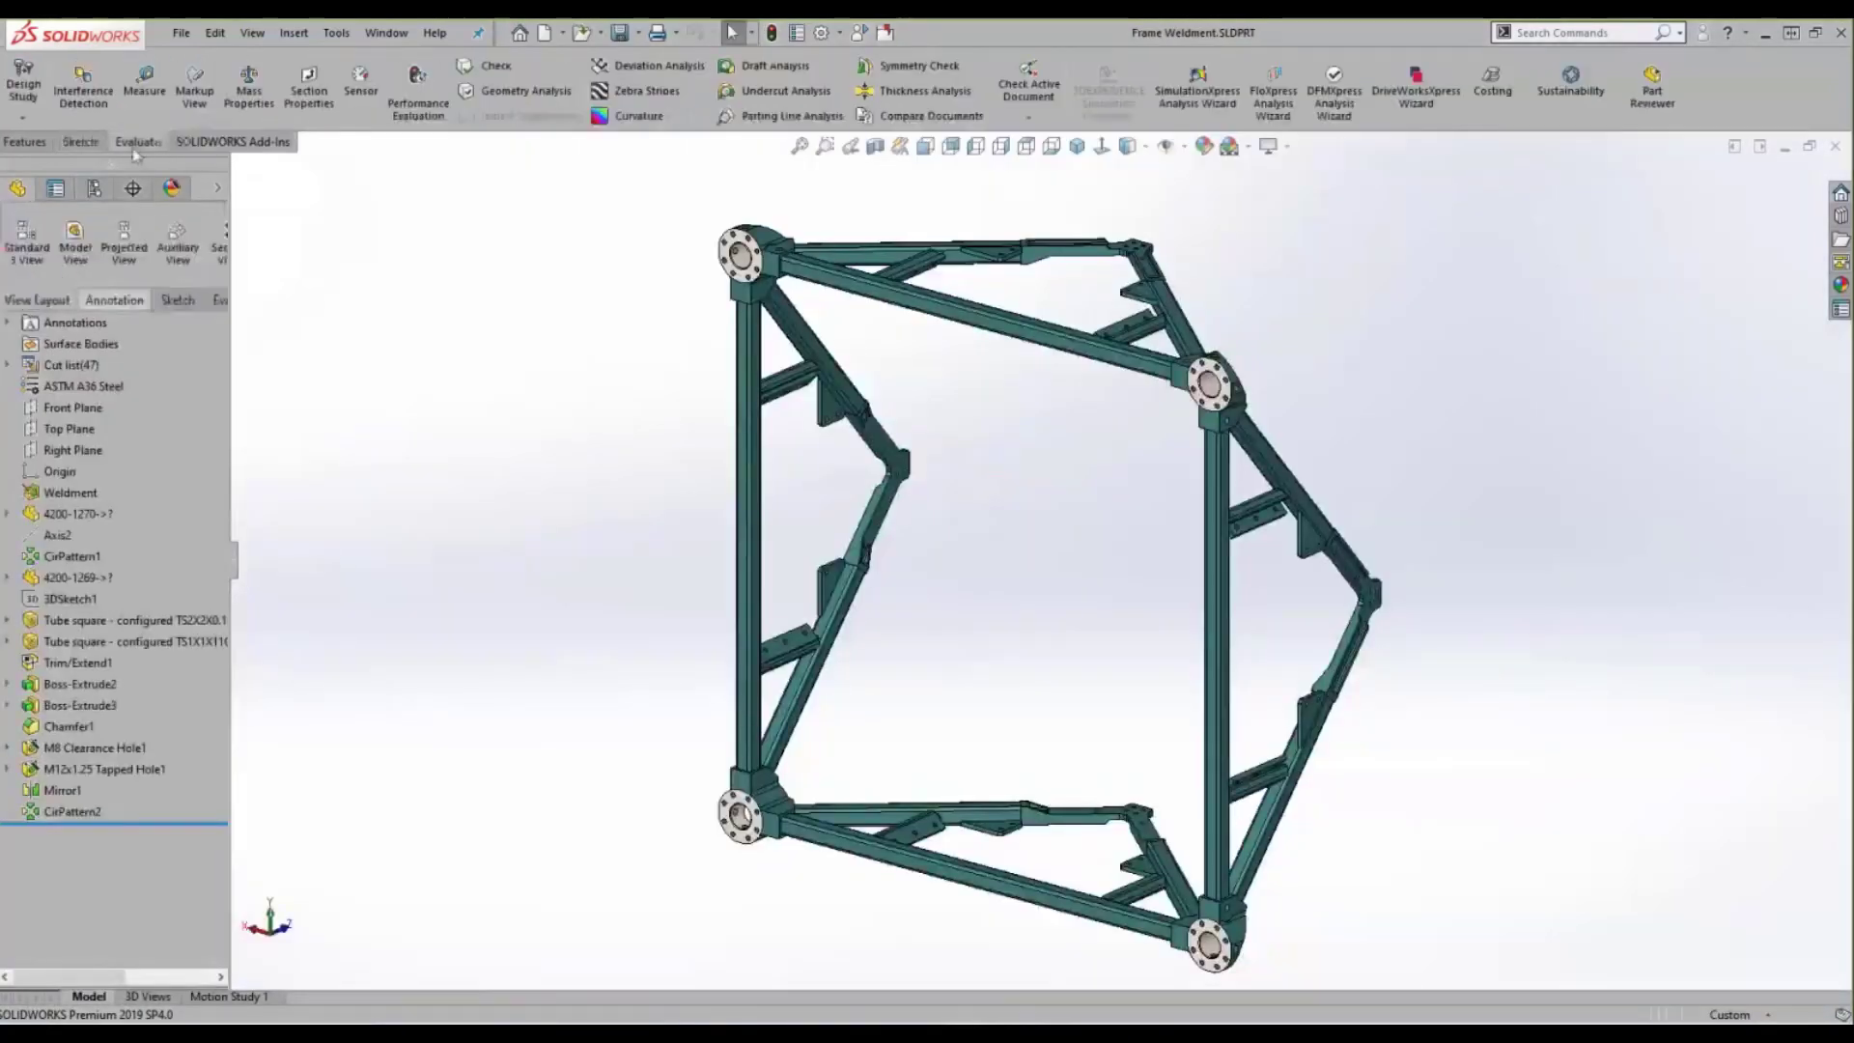
left_click(89, 99)
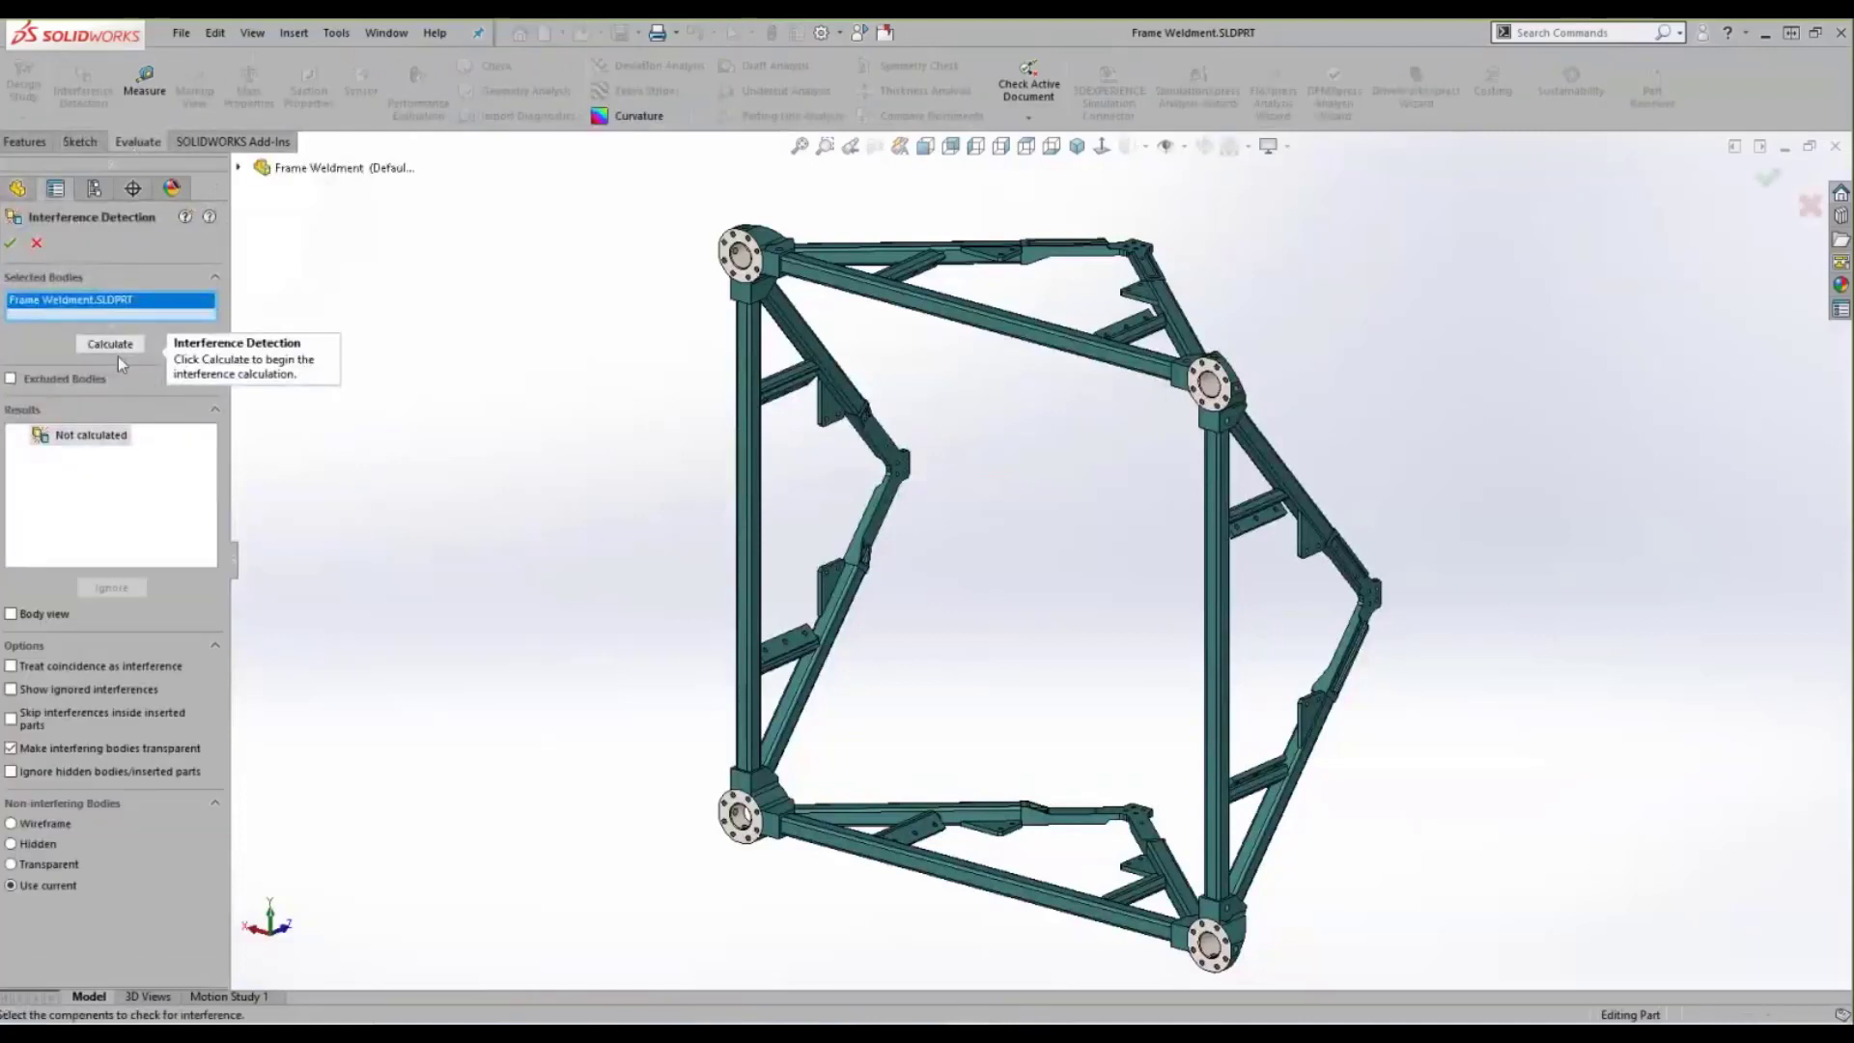
left_click(110, 344)
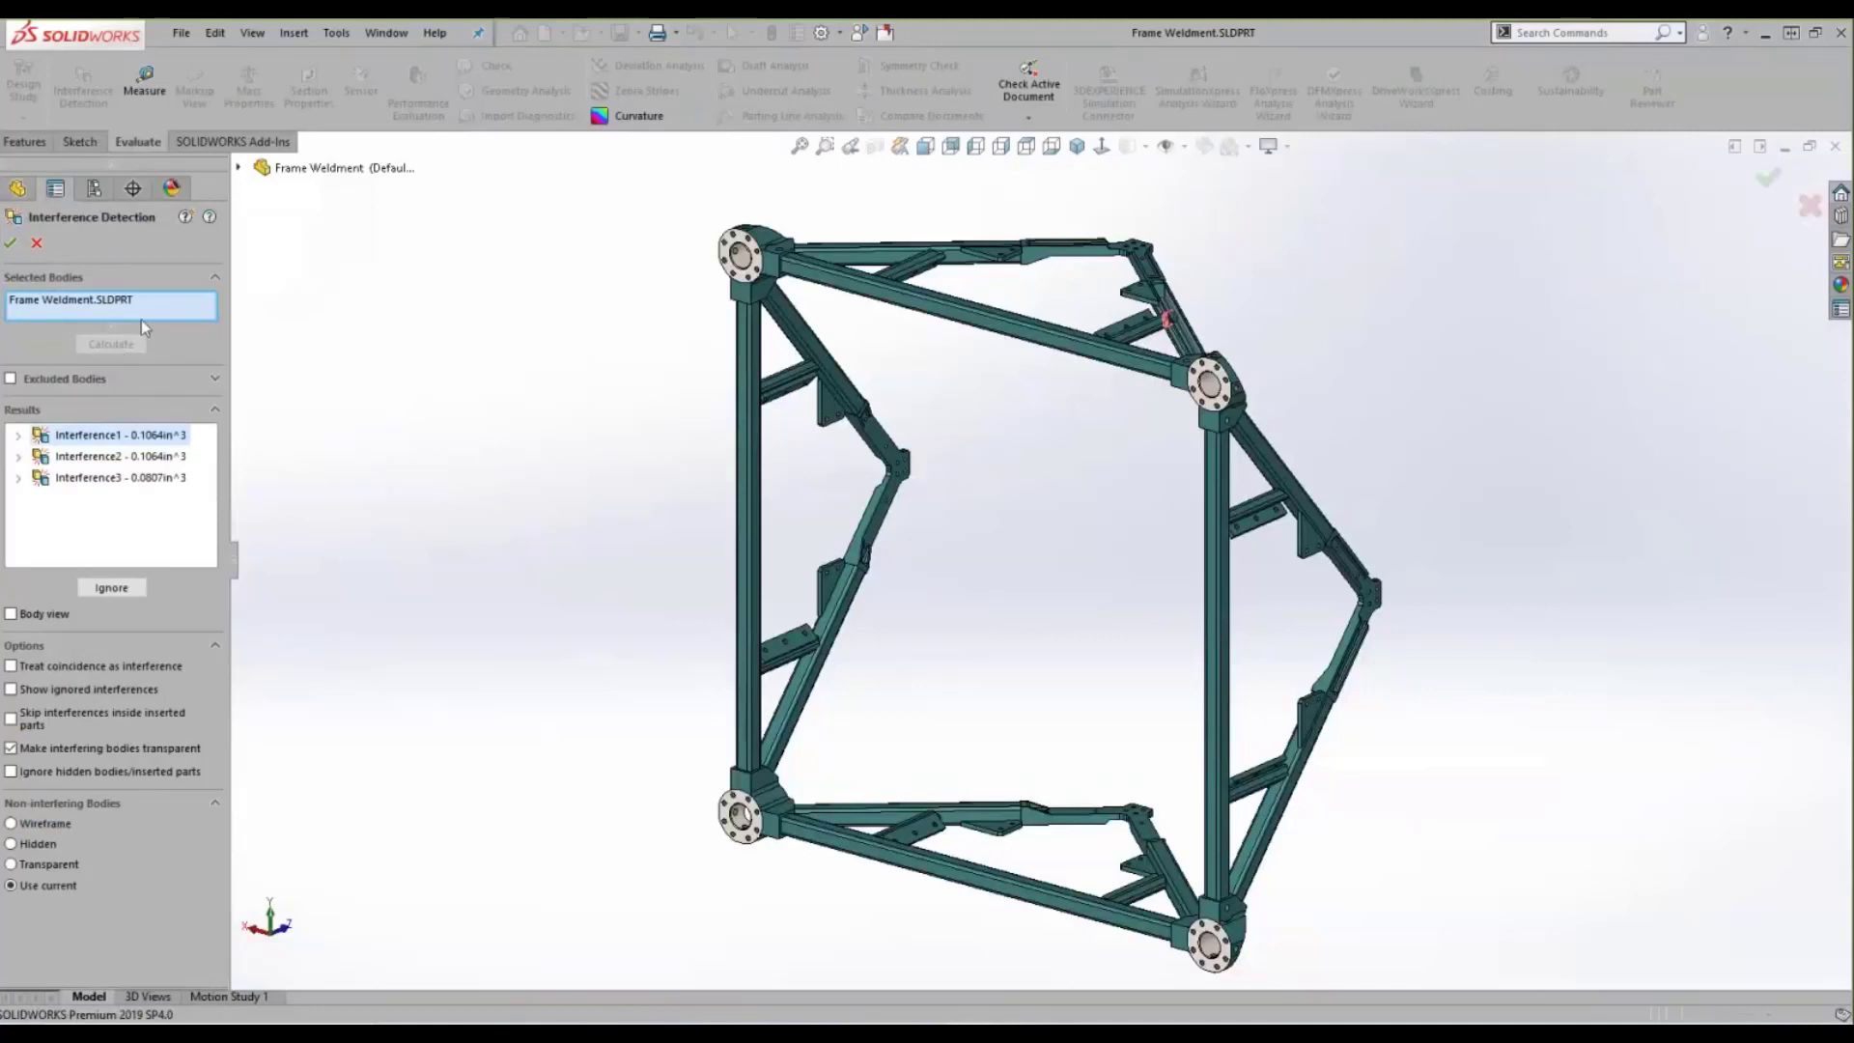
left_click(38, 245)
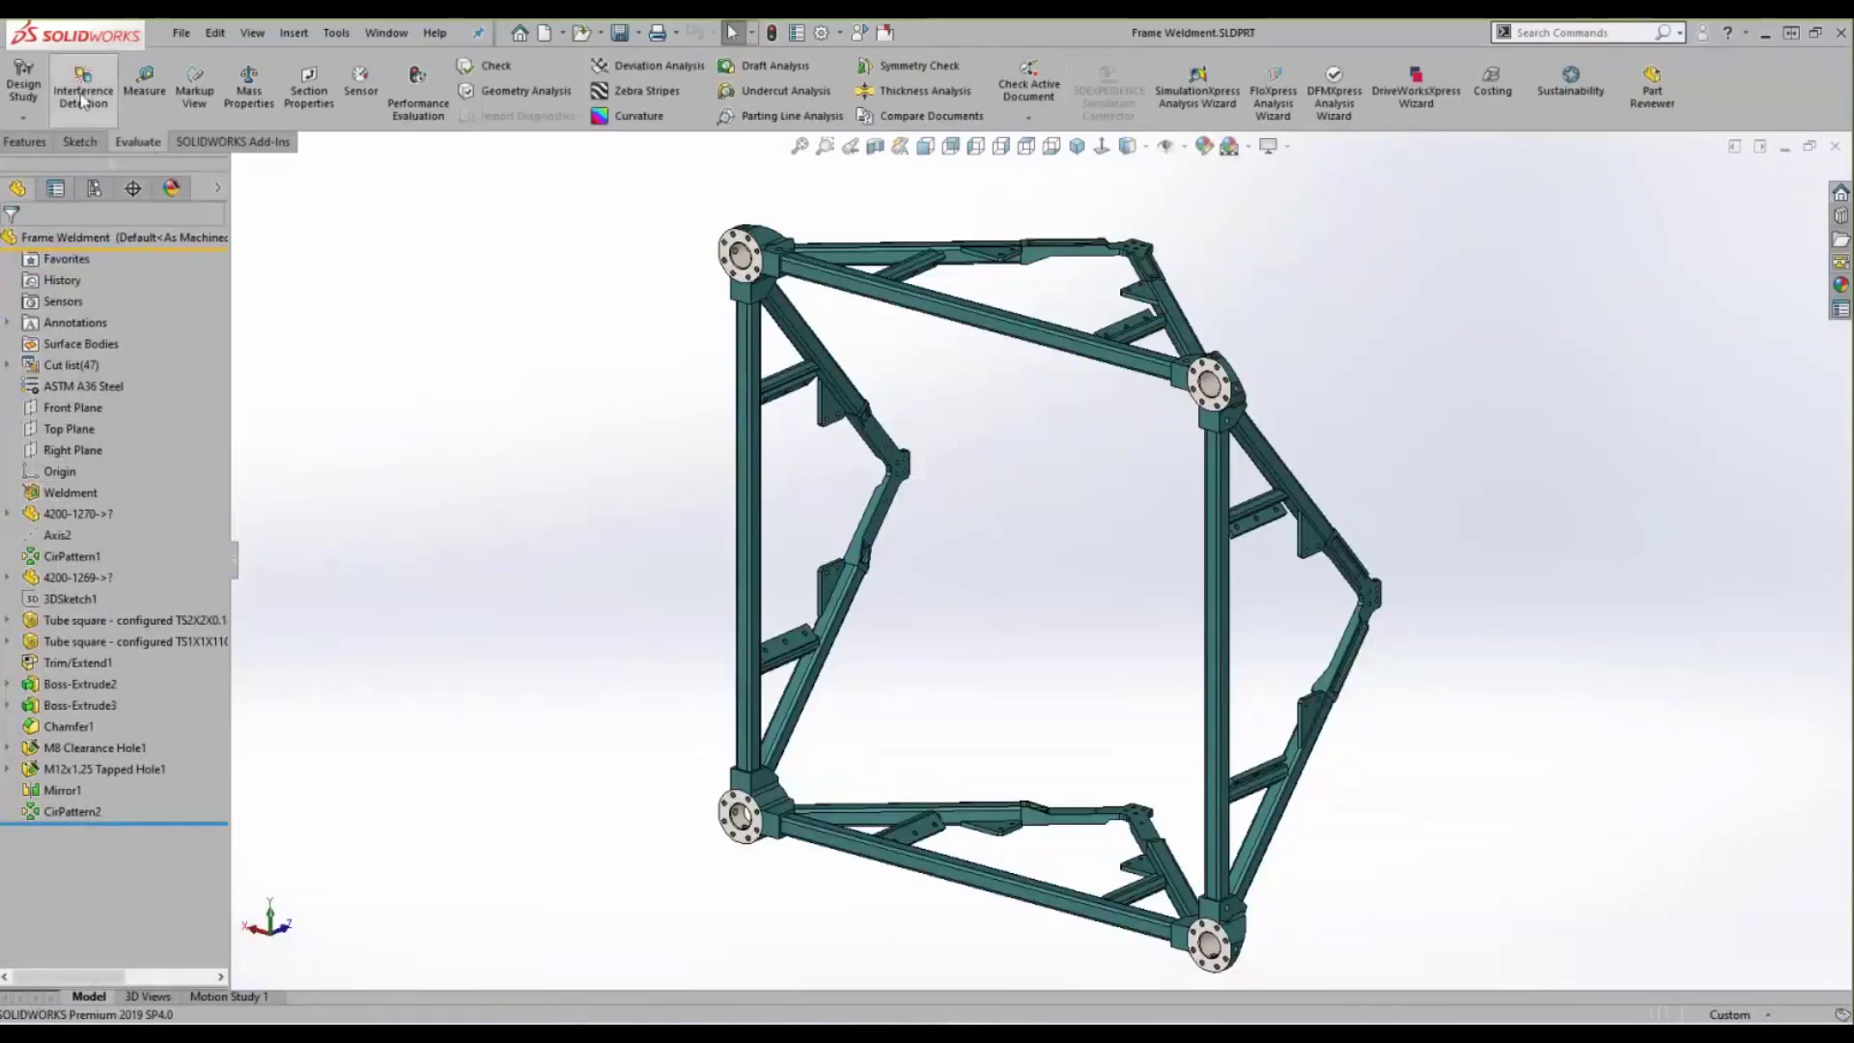
- Start a new exploded view for the part's Default<As Machined> configuration
left_click(94, 189)
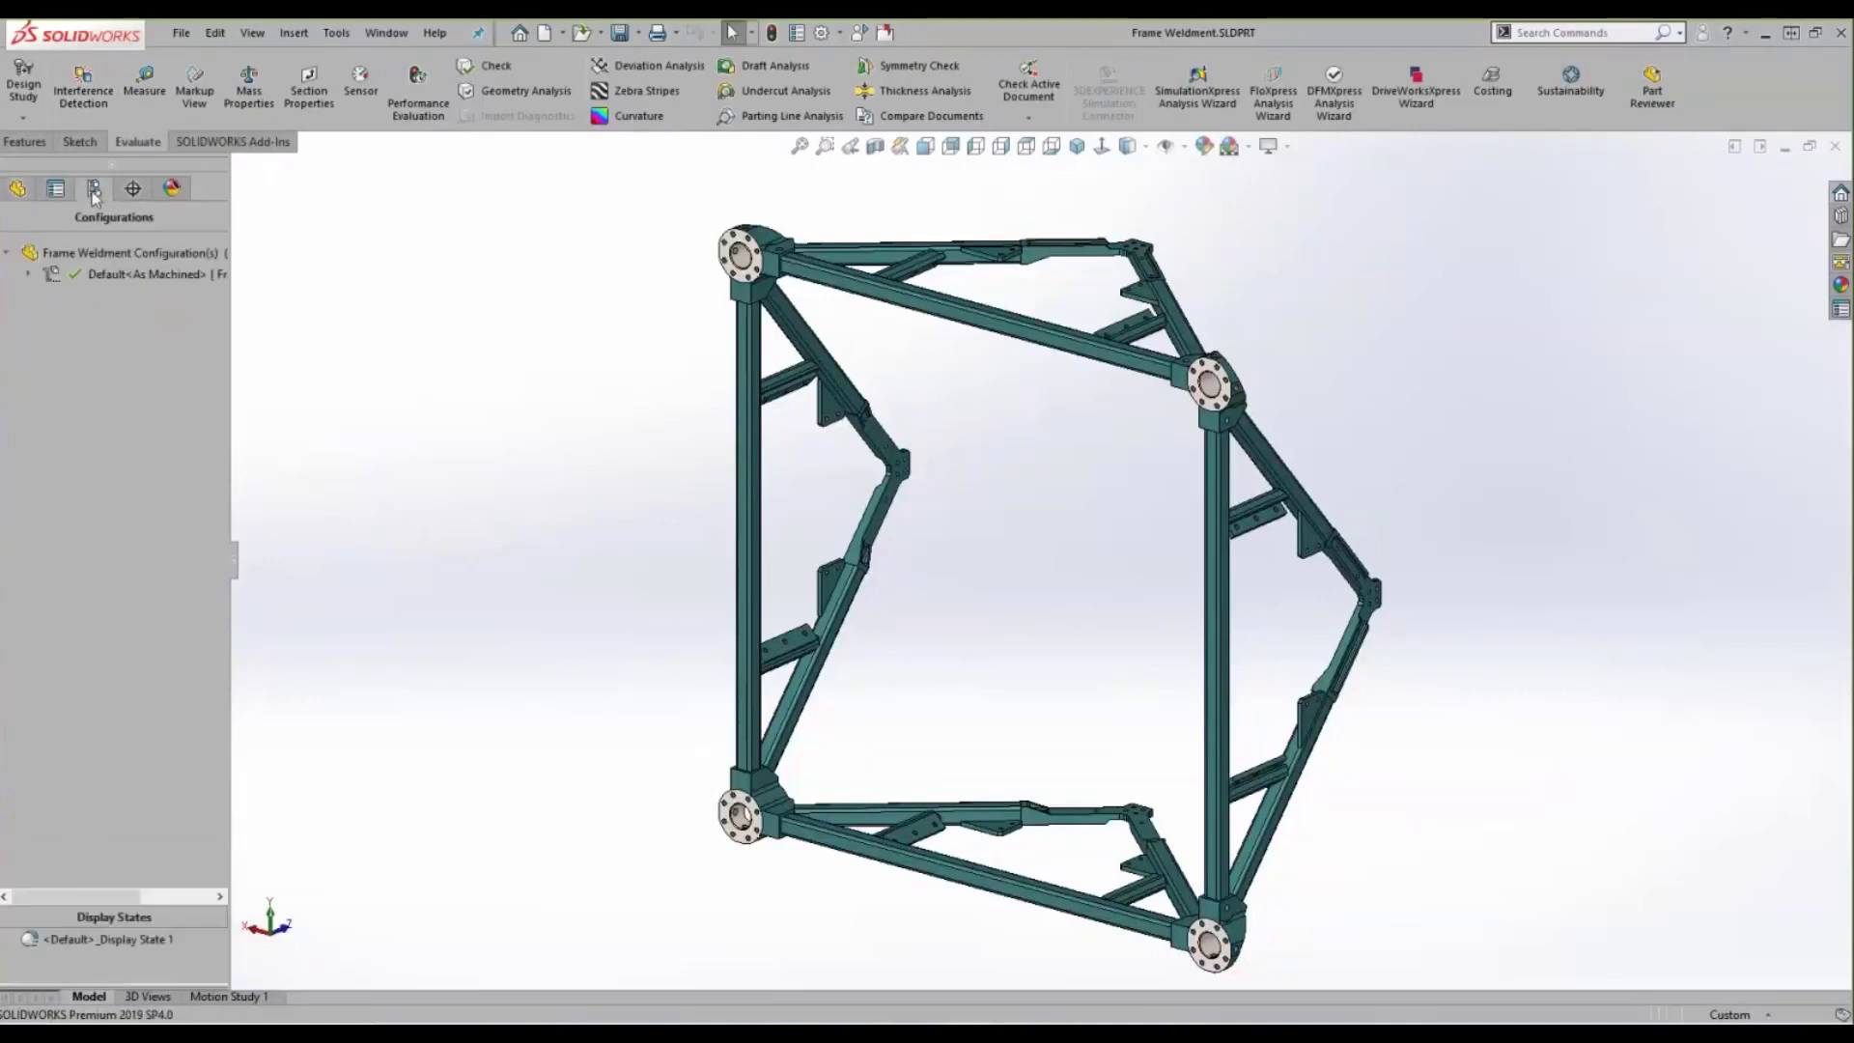
left_click(27, 273)
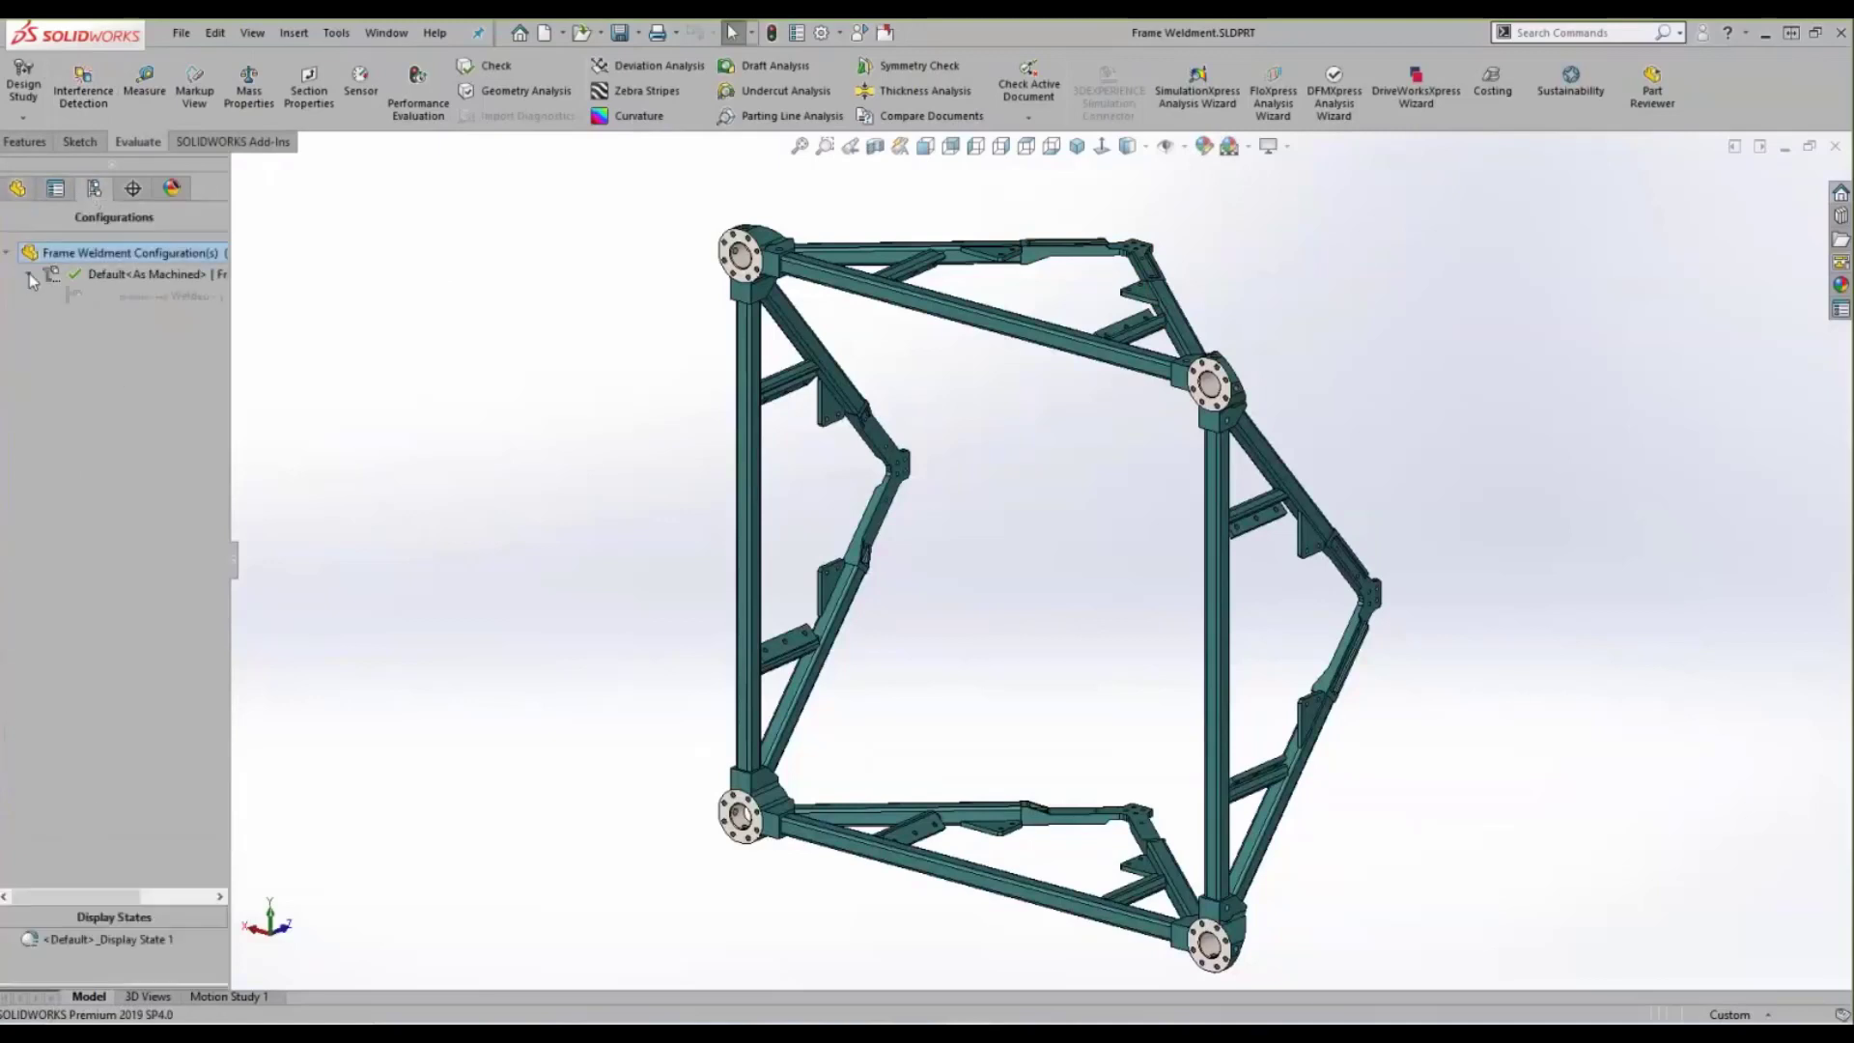
right_click(101, 274)
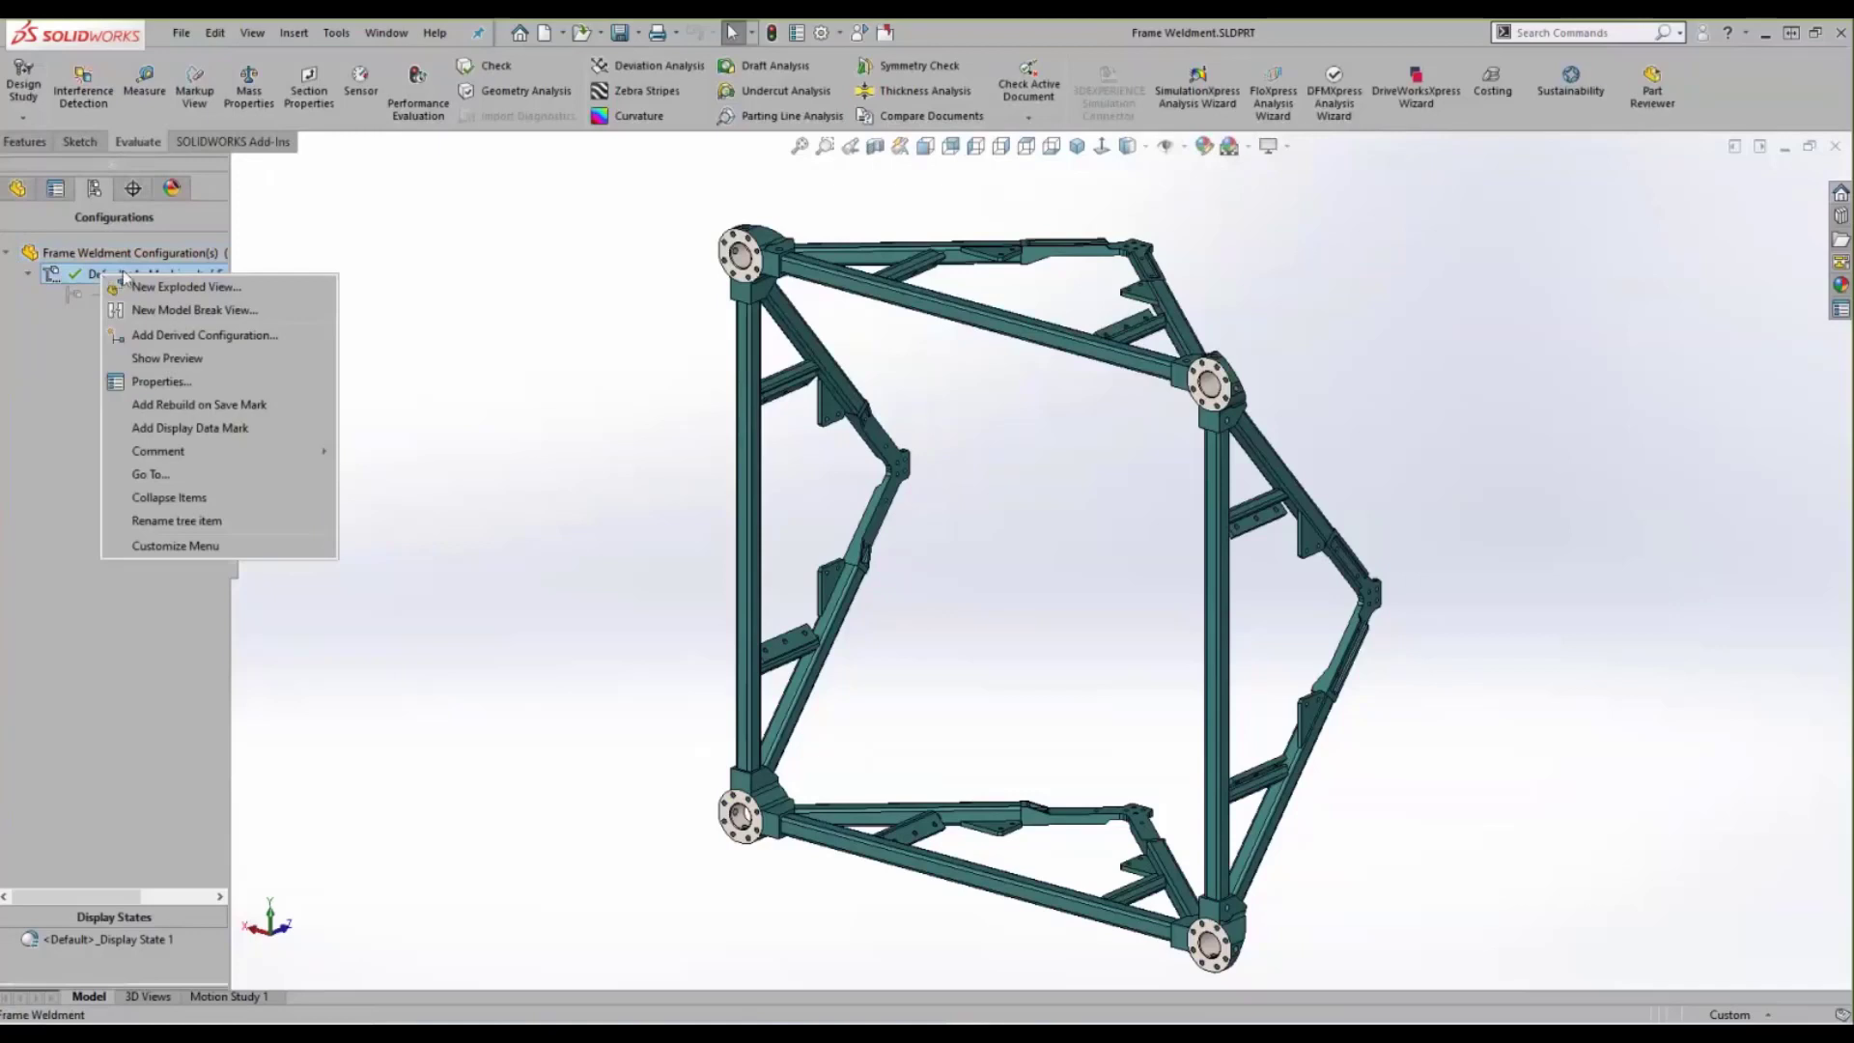
left_click(223, 287)
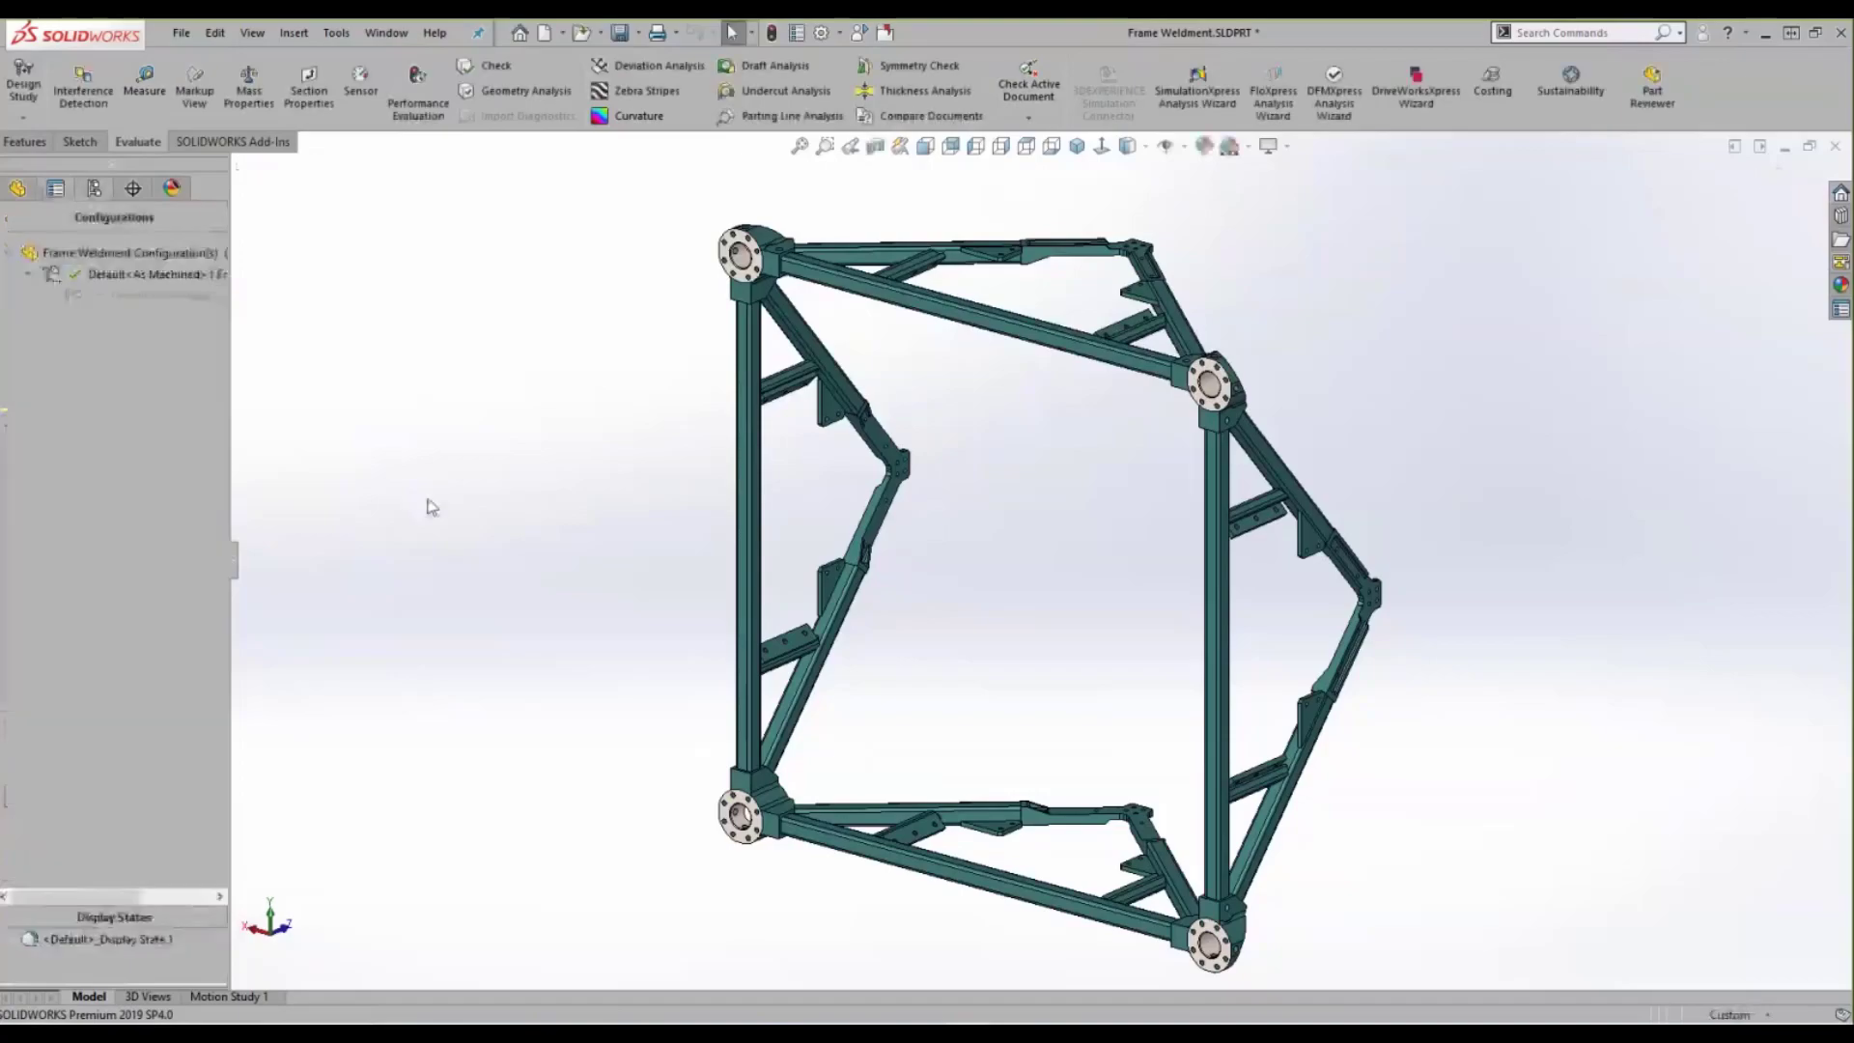
key("alt+Tab")
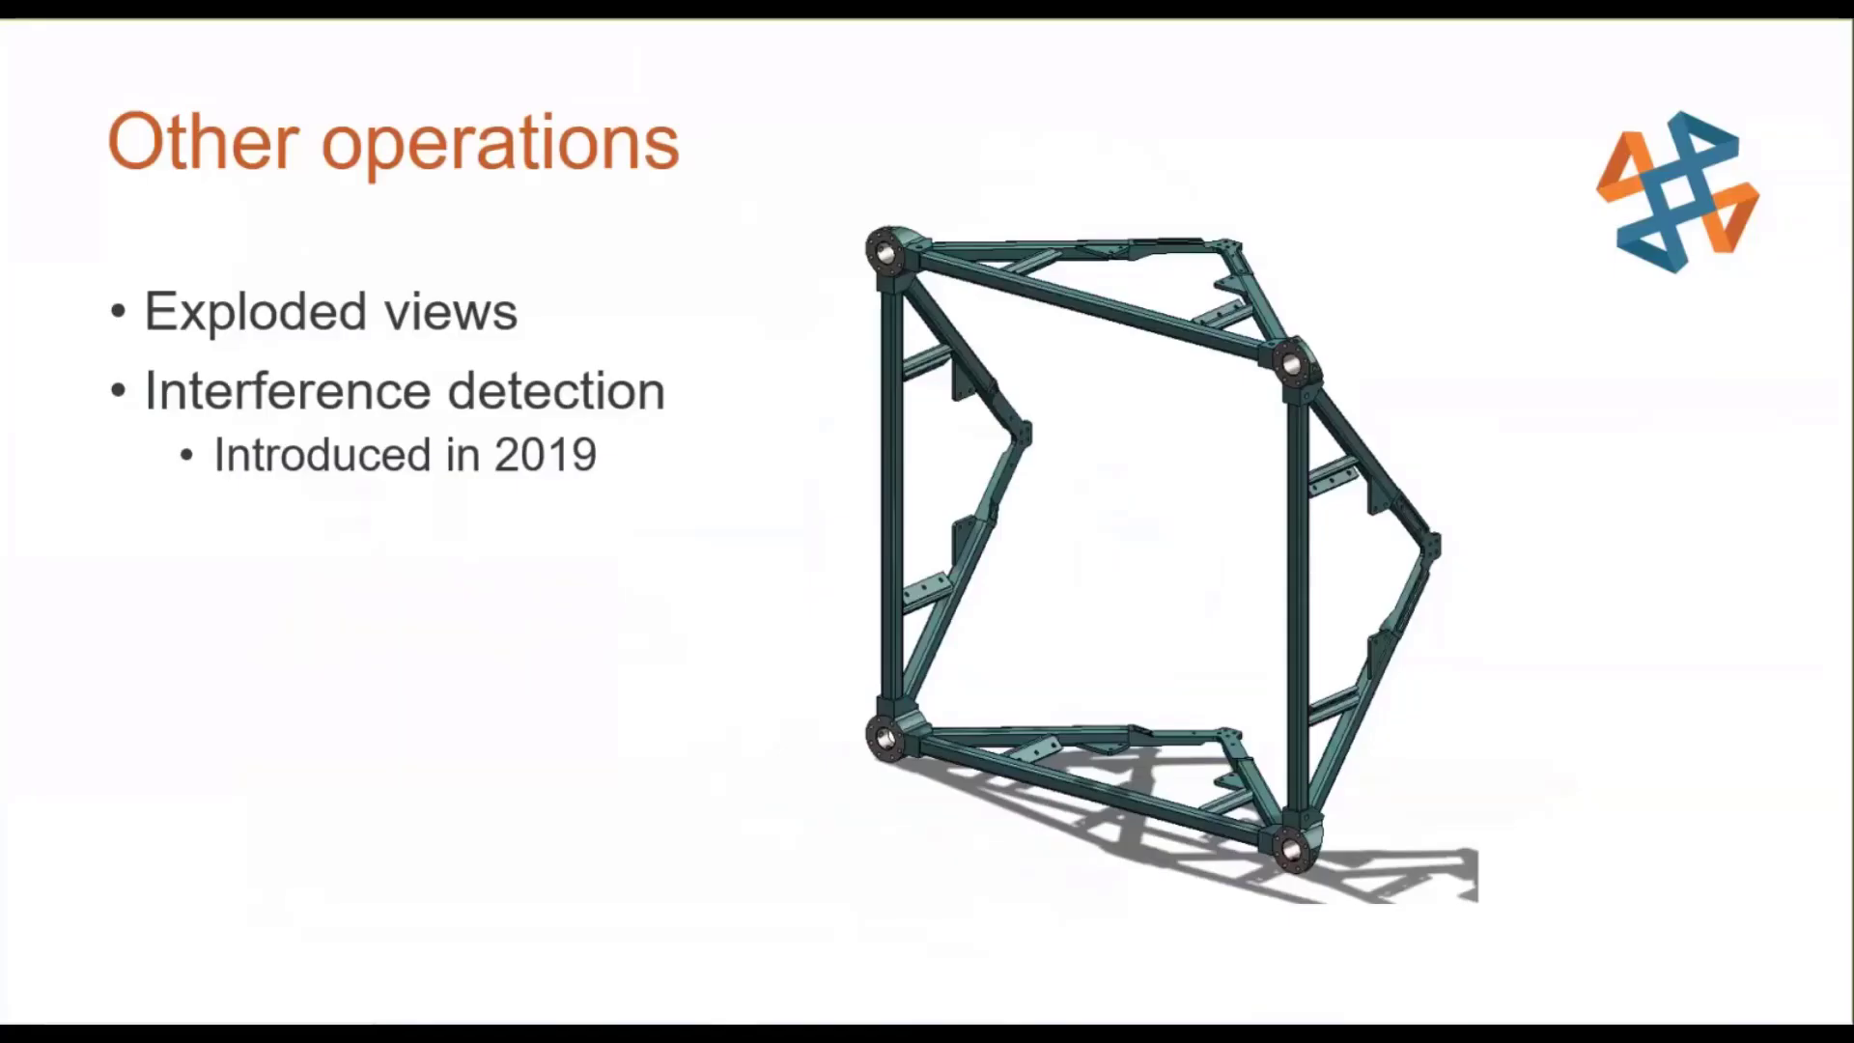
key("Right")
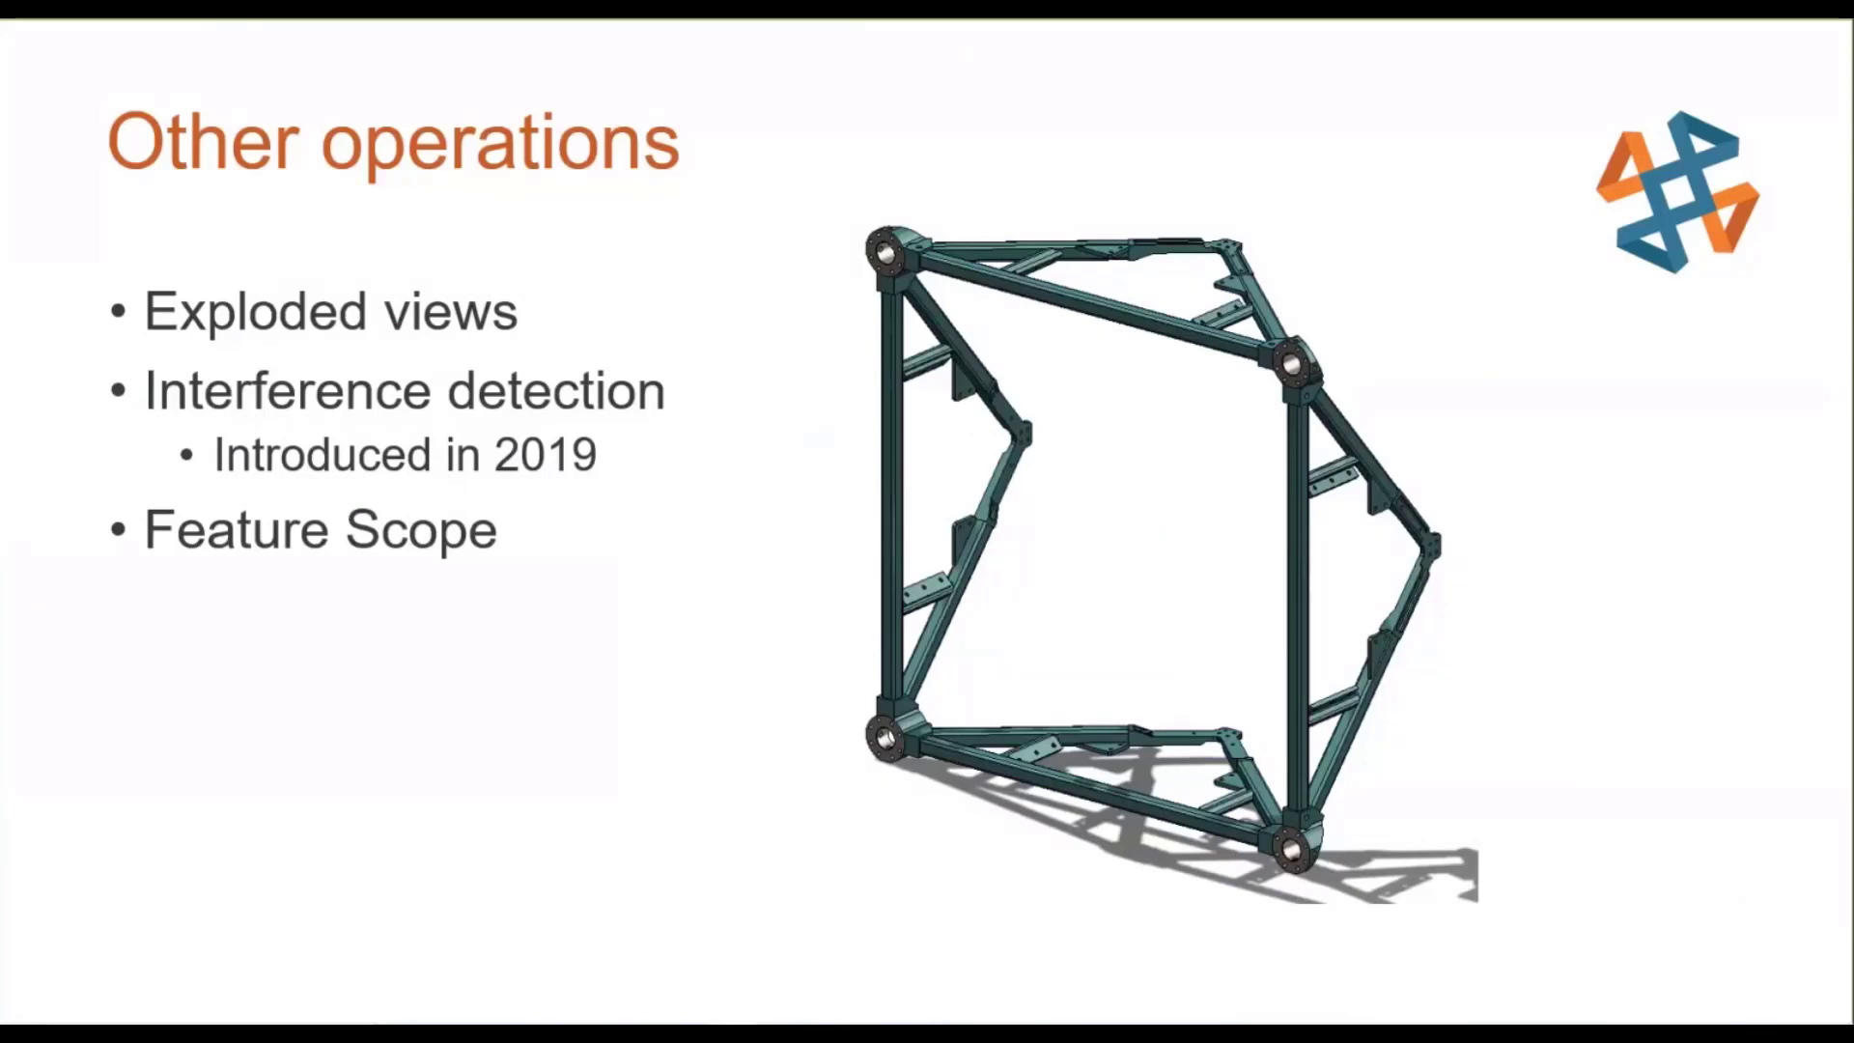
key("Right")
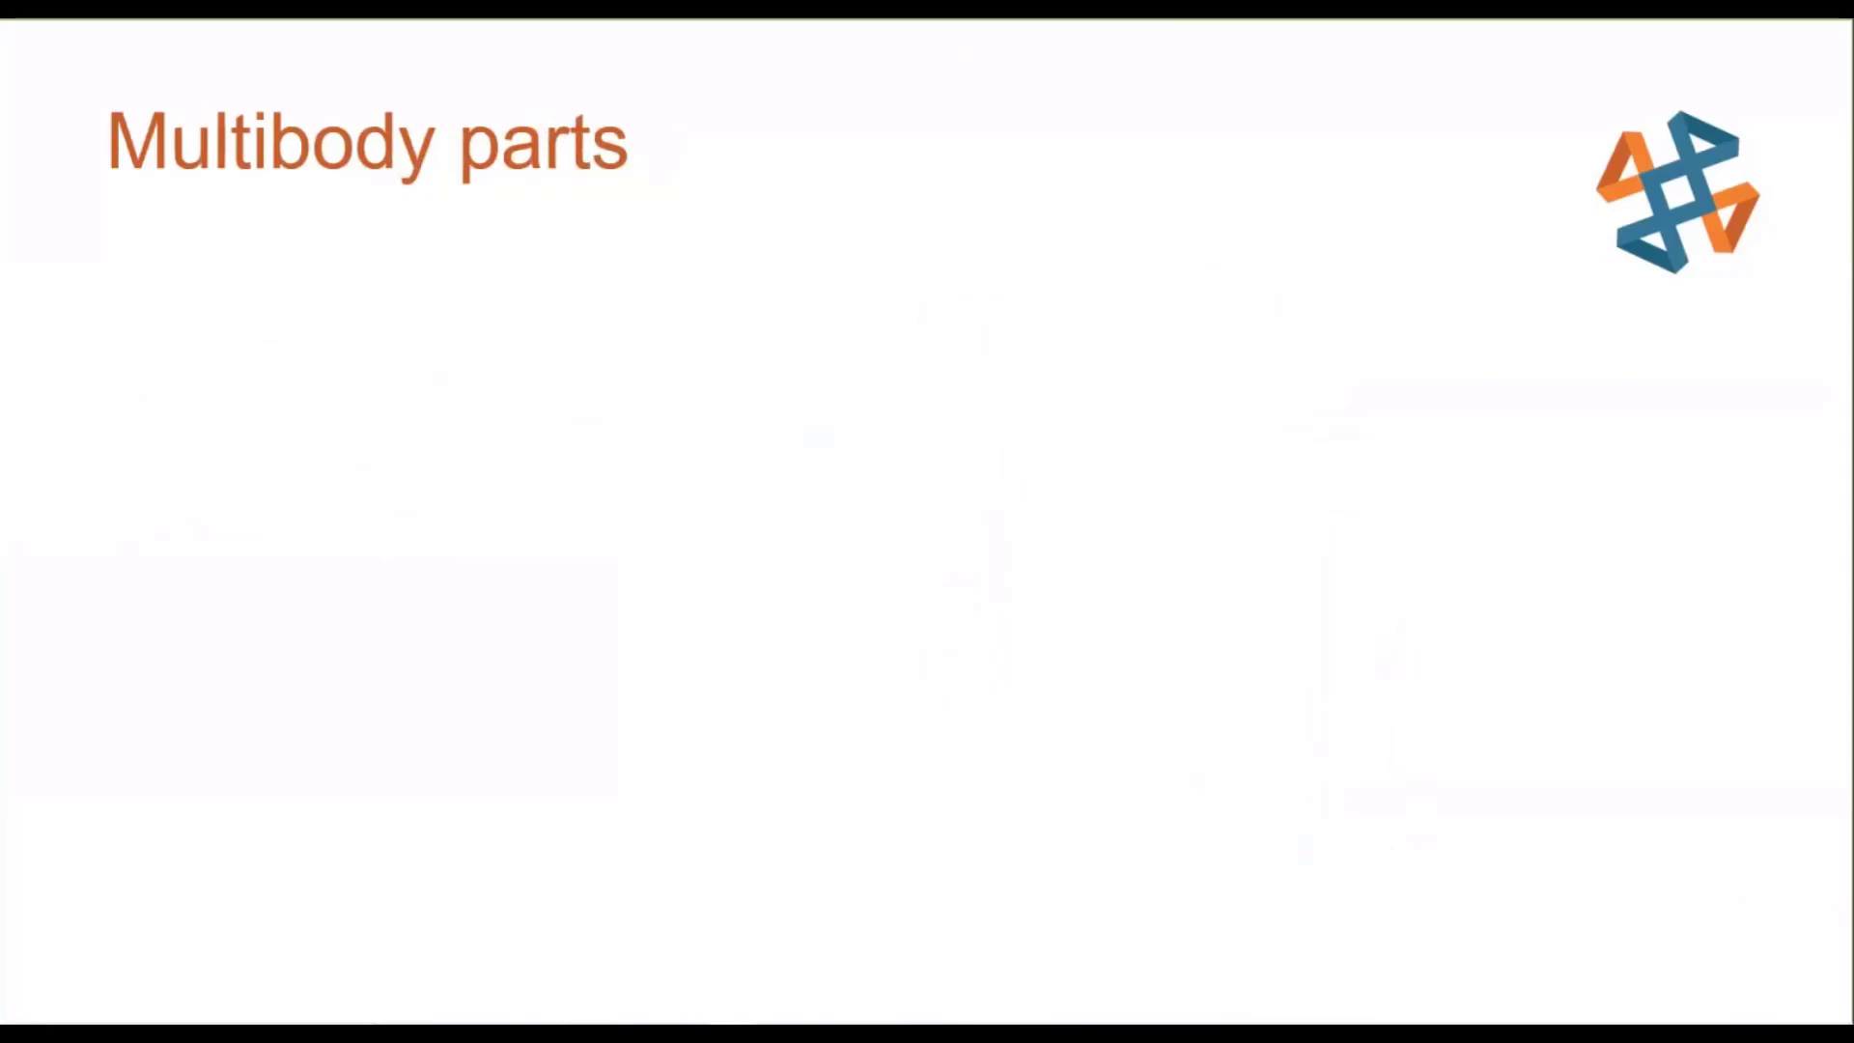